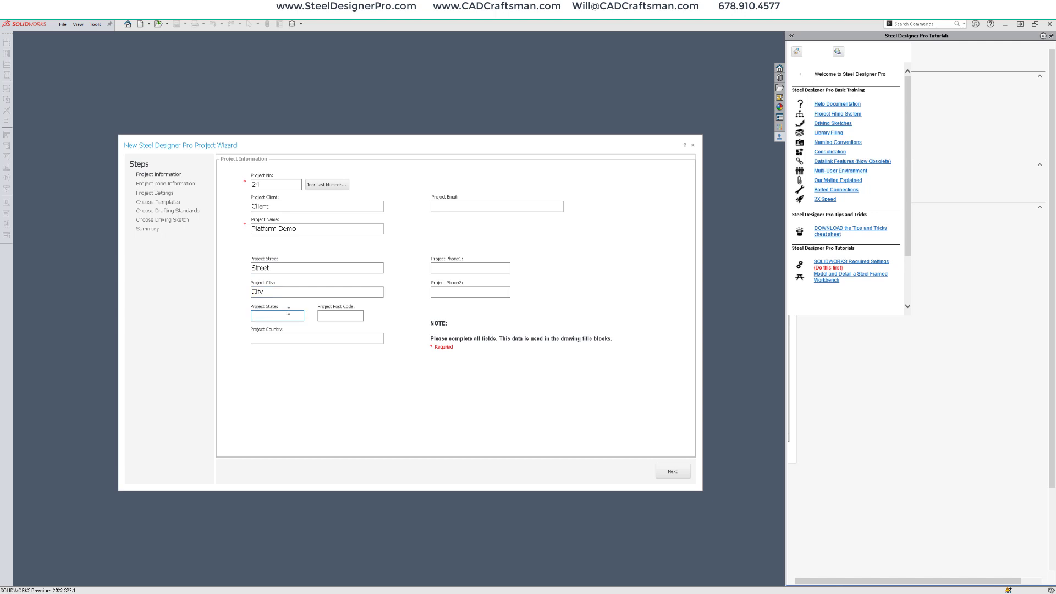
Step: Fill in the project's state, post code and country, and continue to the project zones
text(ST)
key(Tab)
text(12345)
click(293, 339)
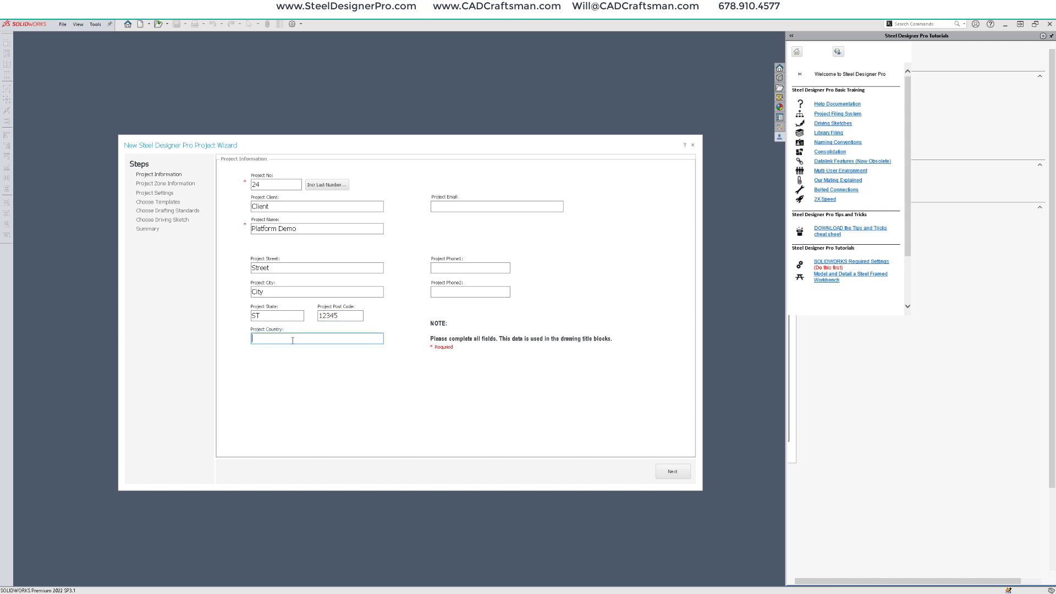
text(US)
click(674, 471)
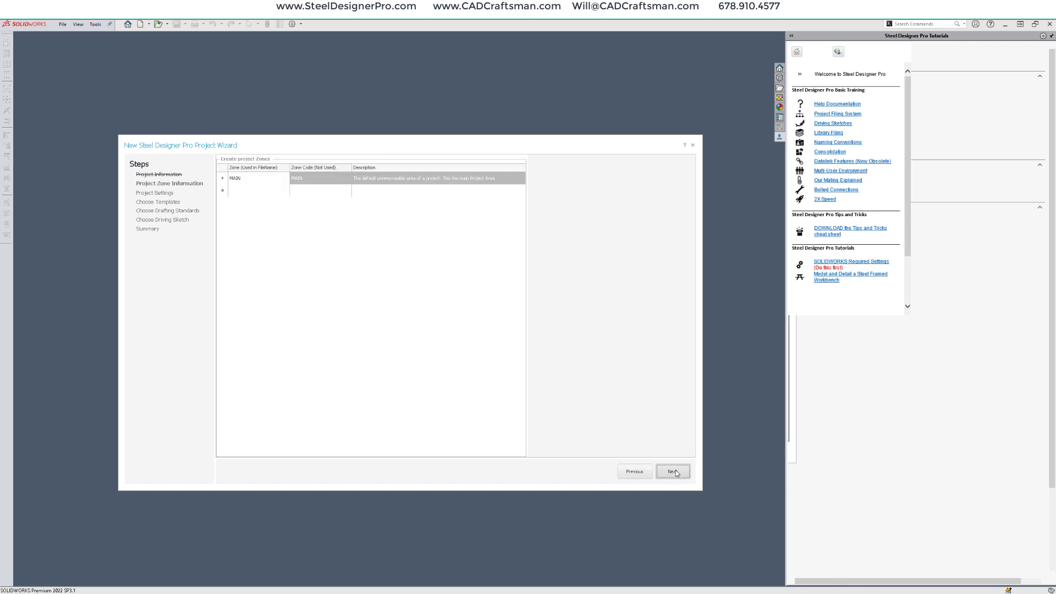
Step: Rename the MAIN project zone as 1 and accept the default project settings
click(253, 182)
drag(253, 181, 230, 177)
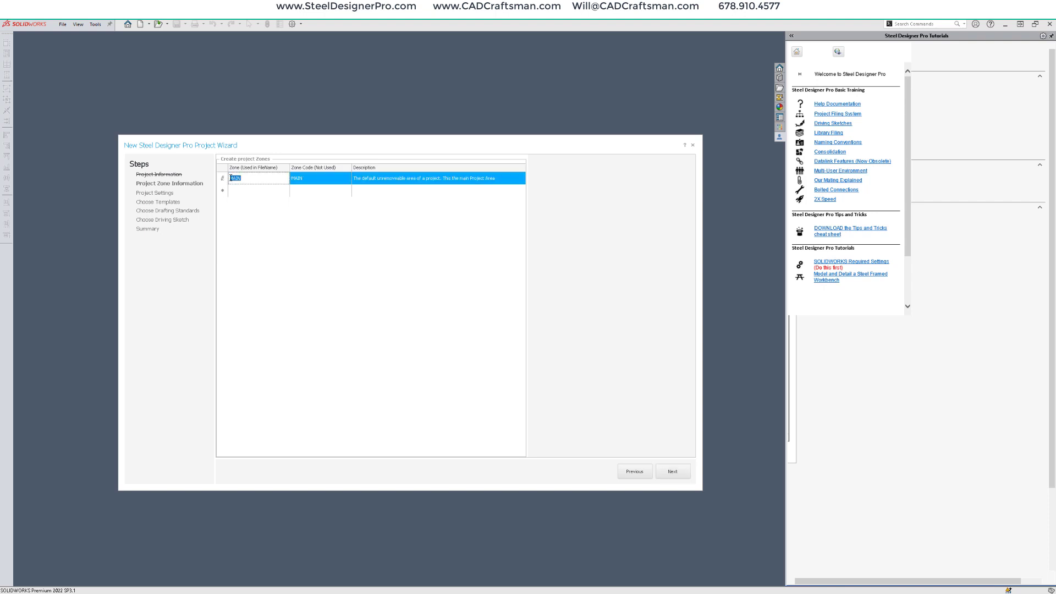
text(1)
click(245, 191)
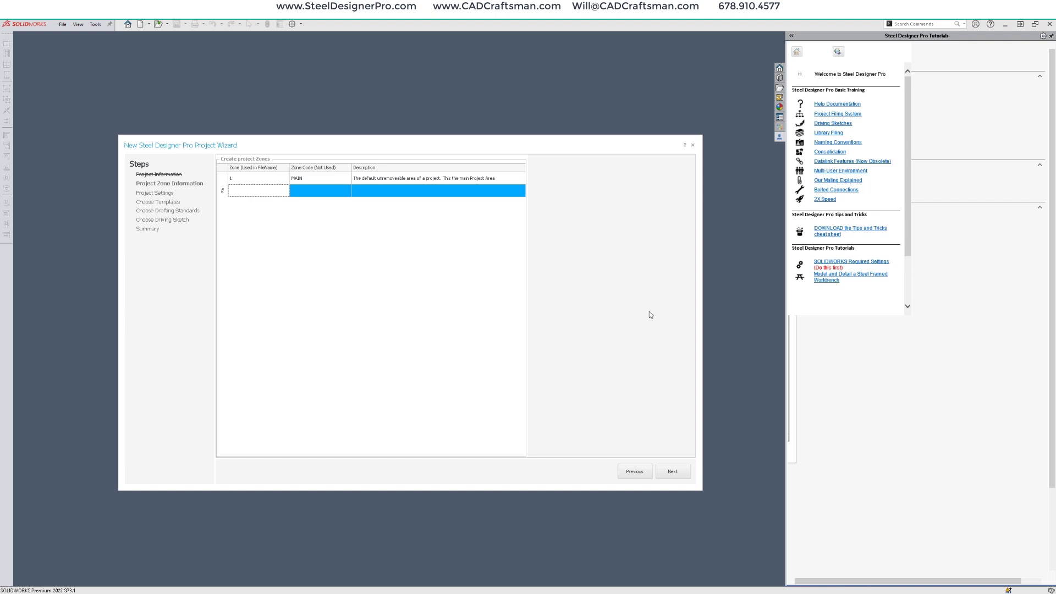
click(672, 472)
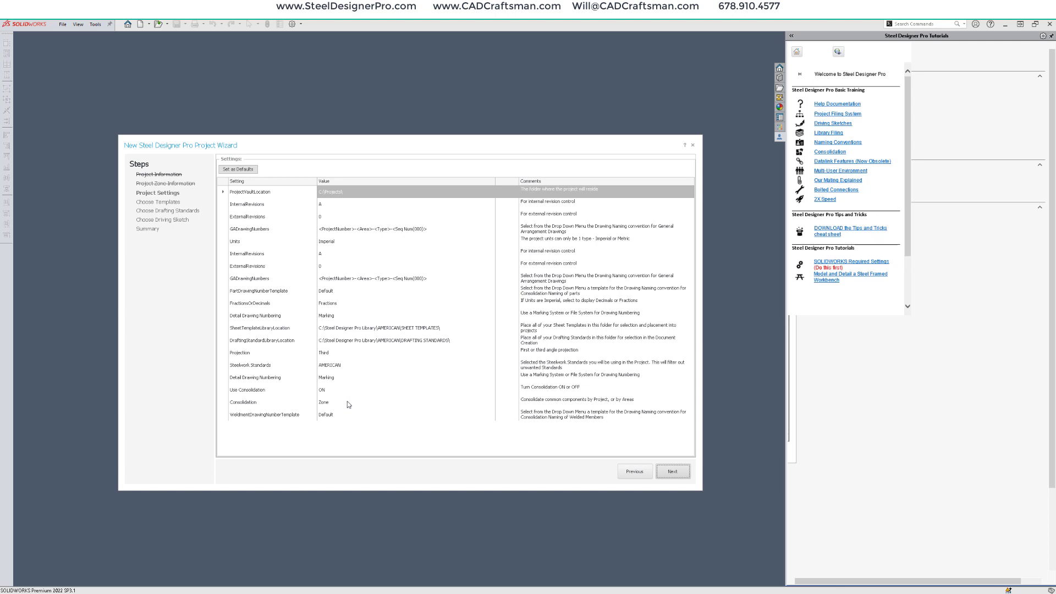
click(679, 473)
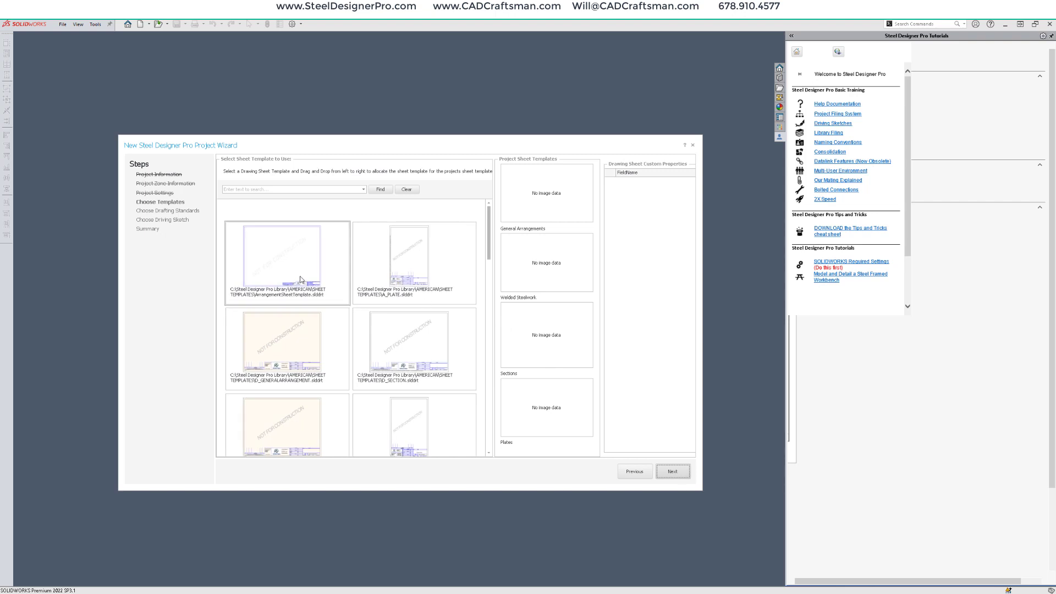
Step: Assign ArrangementSheetTemplate to General Arrangements, A_PLATE to Plates, and D_SECTION to both Sections and Welded Steelwork as the project sheet templates
drag(294, 275, 537, 181)
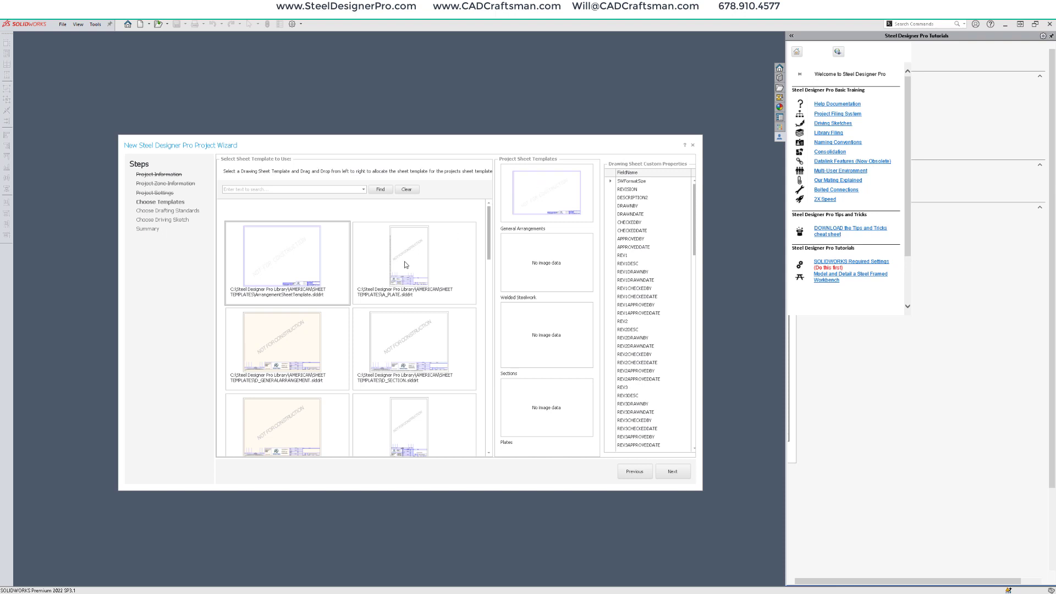
drag(403, 264, 503, 410)
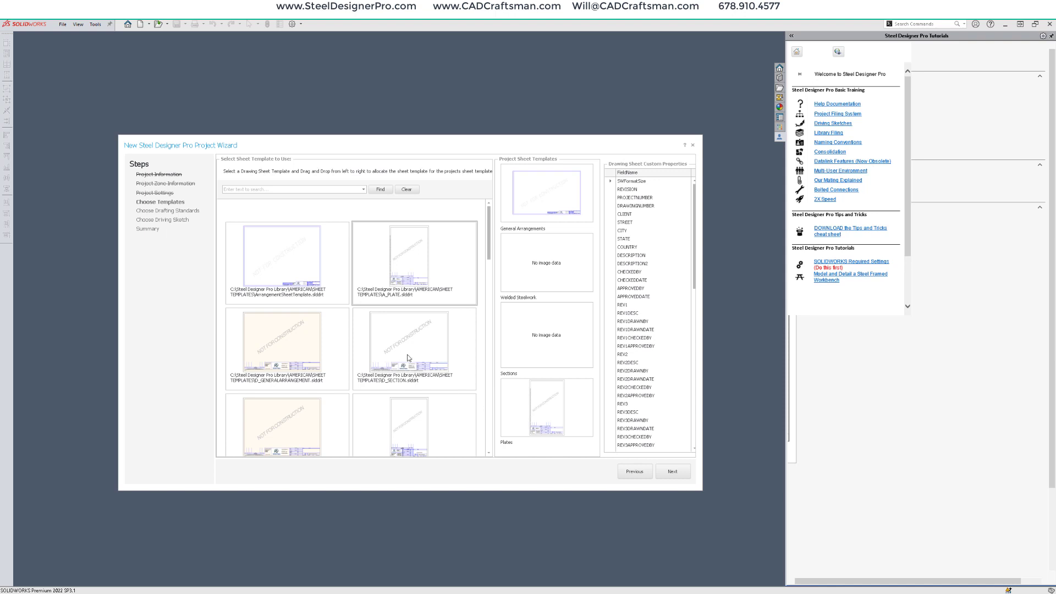
drag(396, 356, 533, 325)
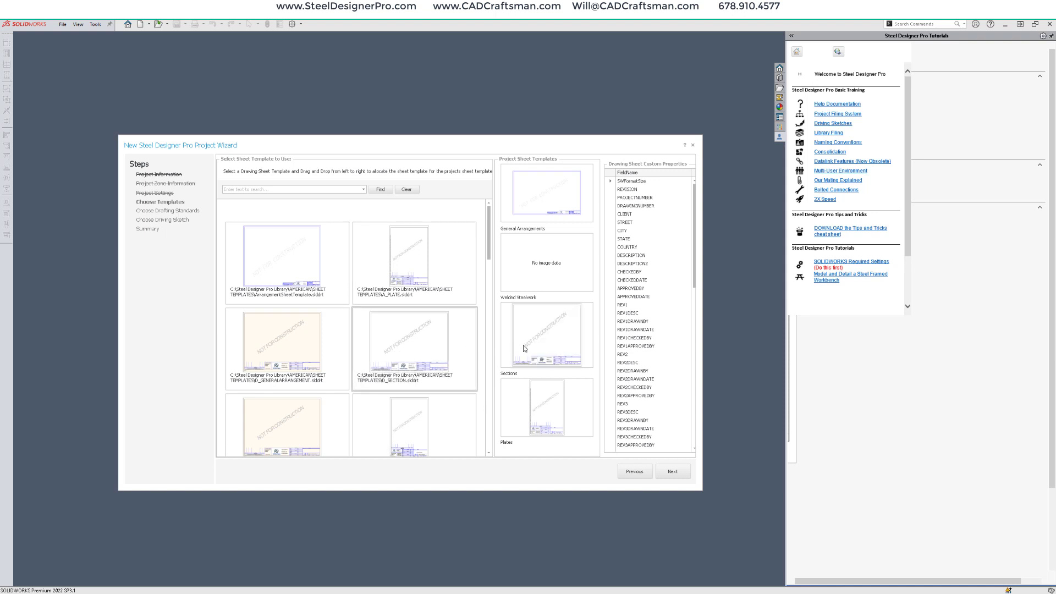
drag(538, 284, 536, 266)
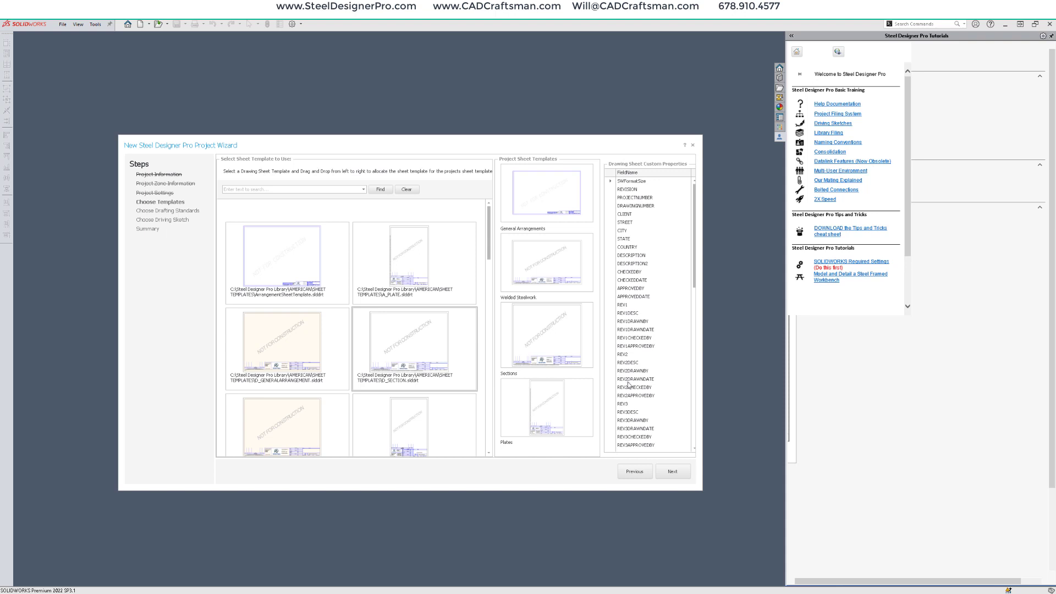
click(673, 471)
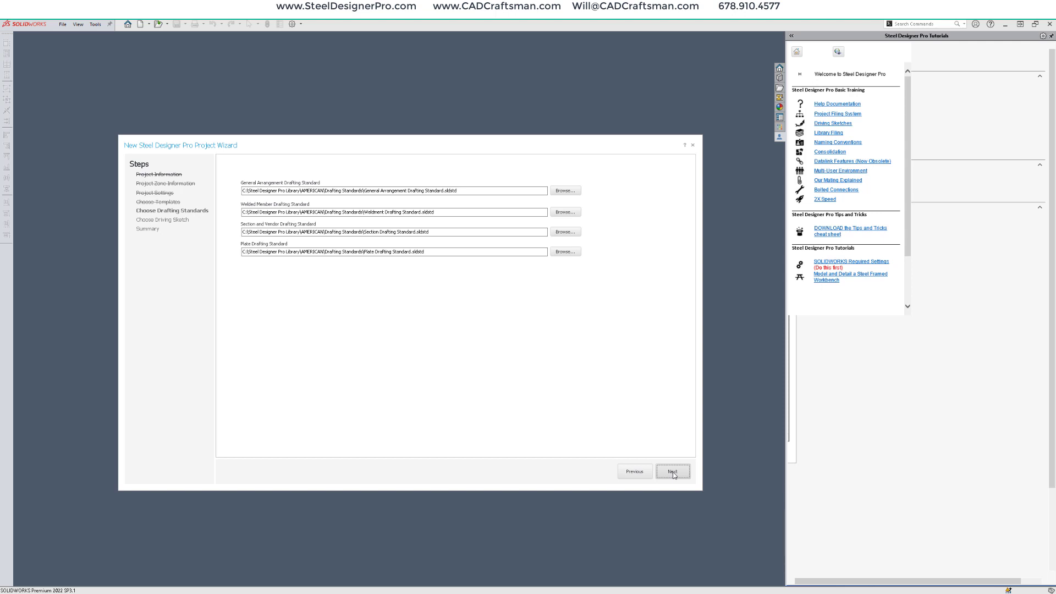
Step: Keep the default drafting standards and create the project without assigning a driving sketch
click(672, 473)
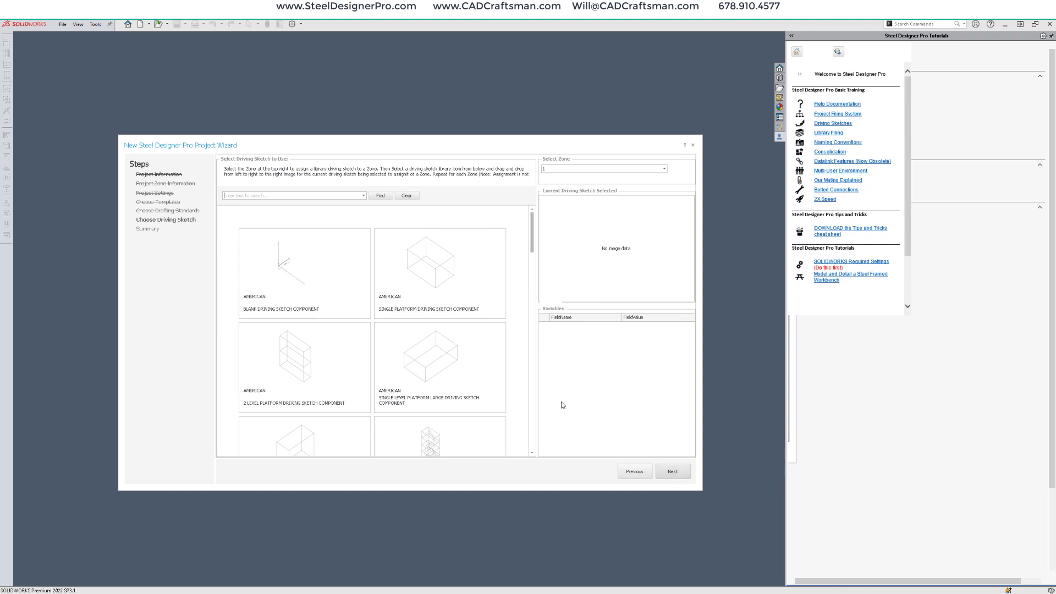
scroll(502, 403, down, 3)
scroll(502, 403, down, 5)
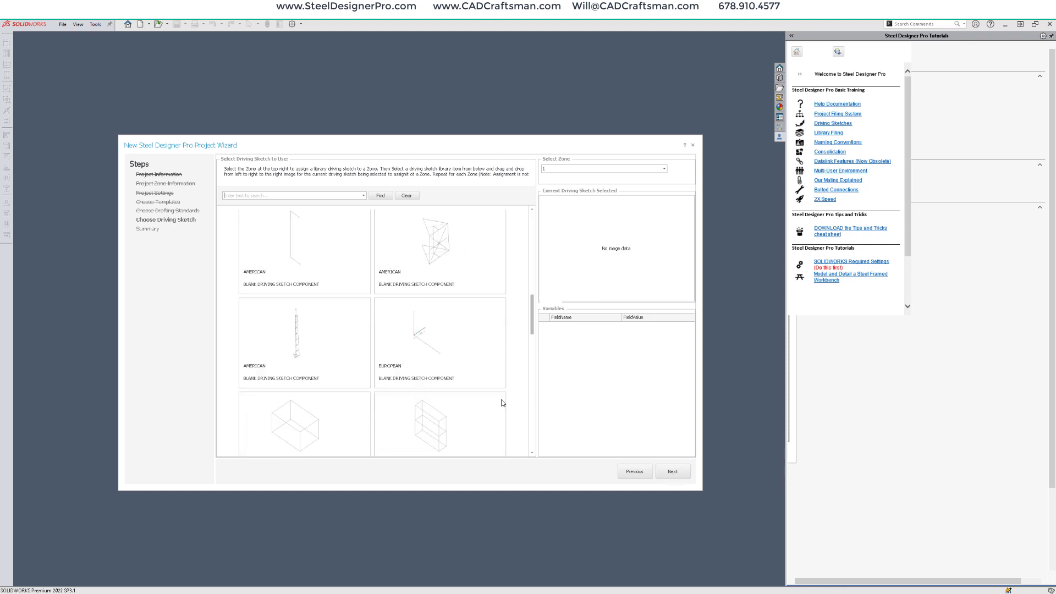
scroll(502, 403, down, 5)
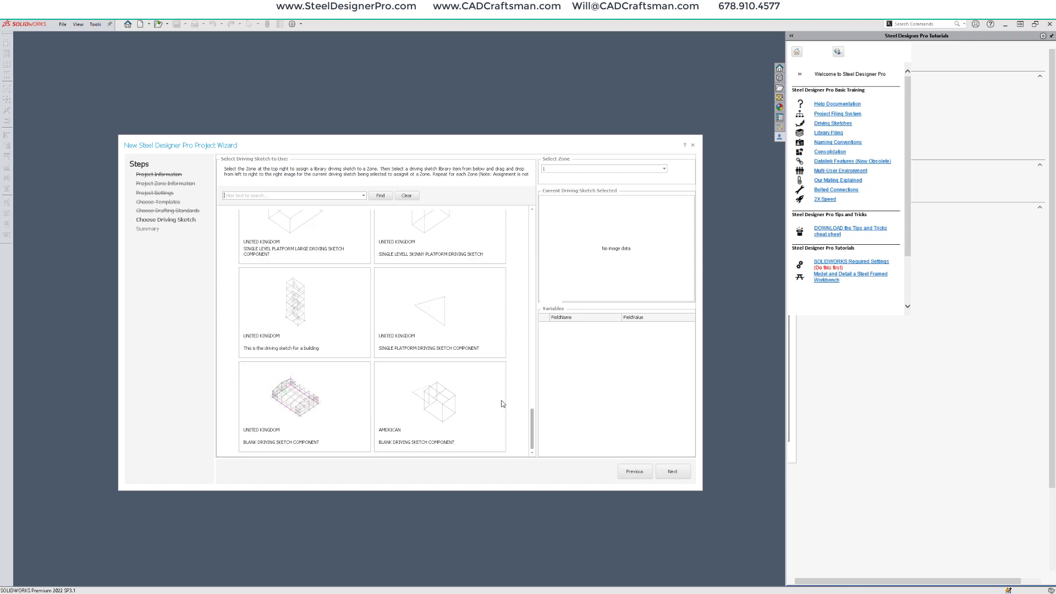
click(677, 472)
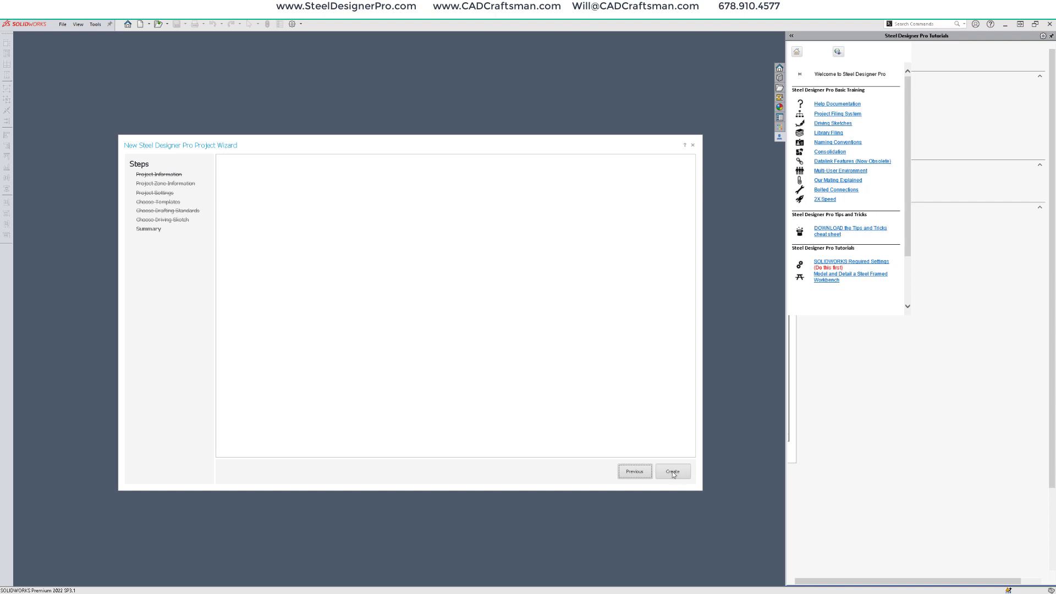
click(673, 471)
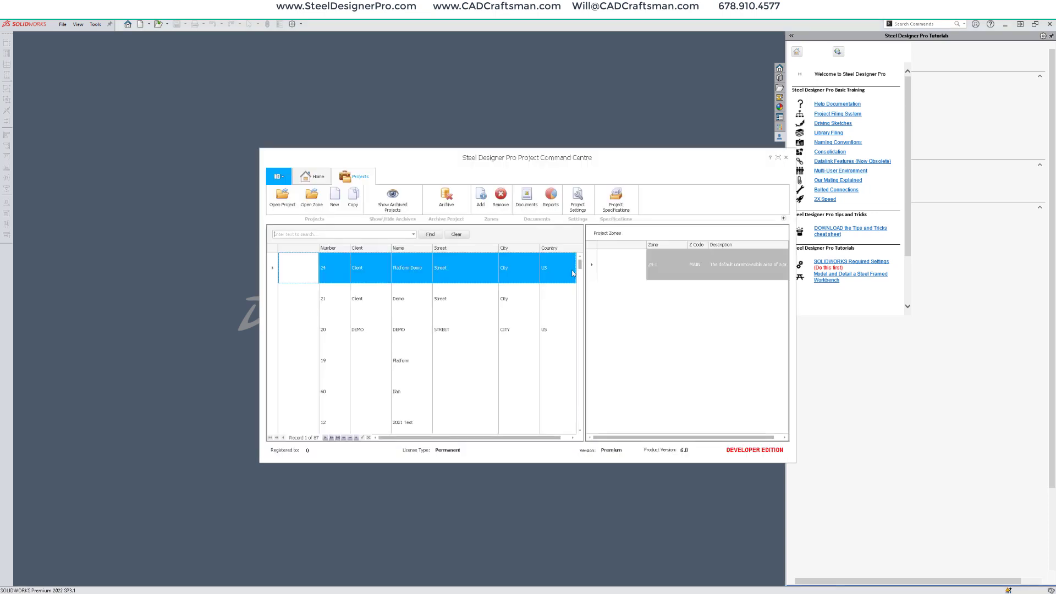
Step: Load the ALL template into the Platform Demo project's specifications, update them, and close the specifications
click(626, 269)
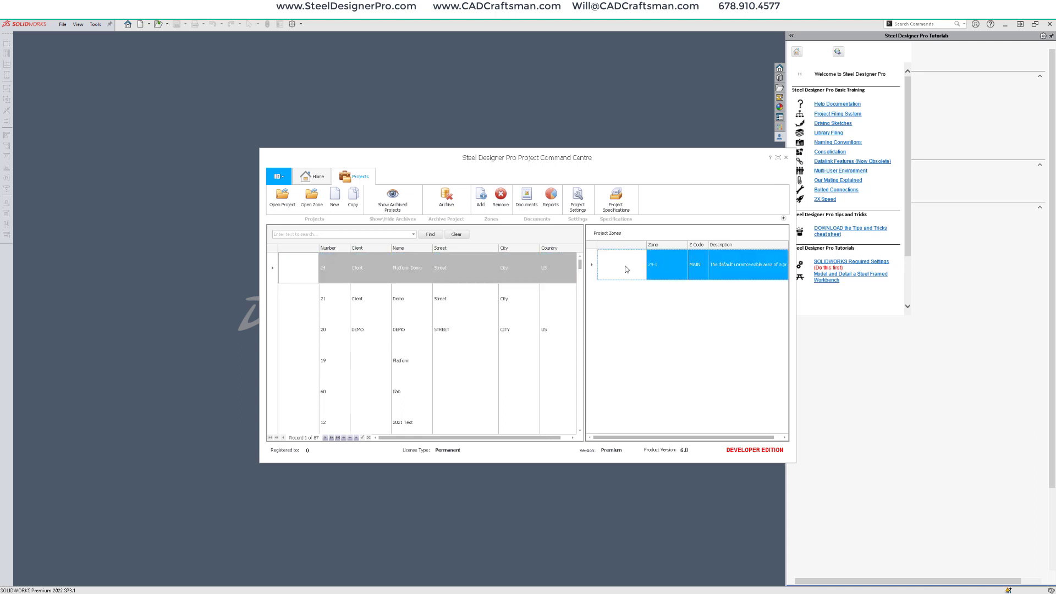
click(614, 208)
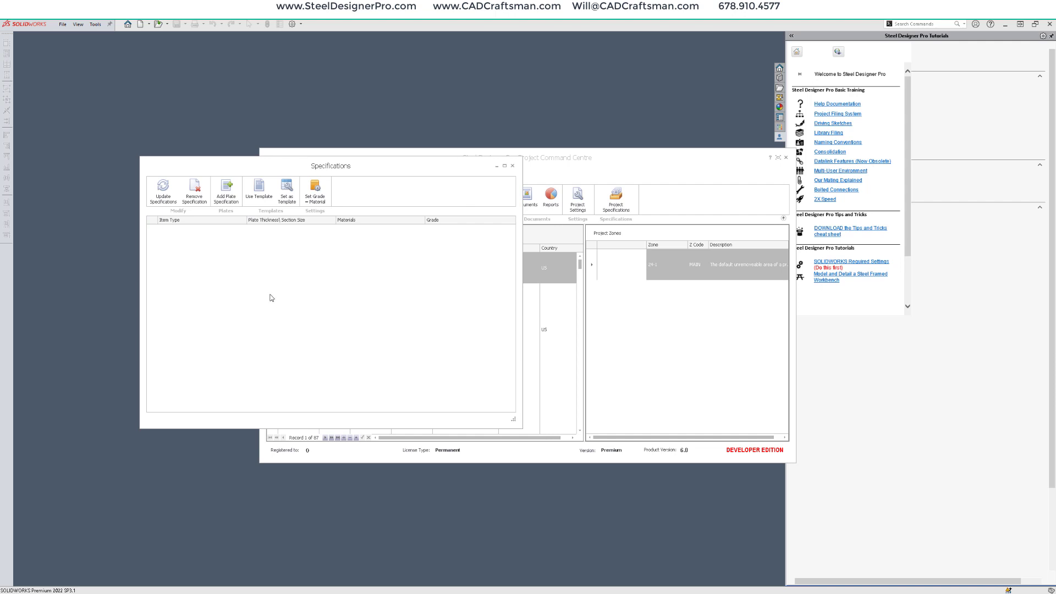
click(259, 199)
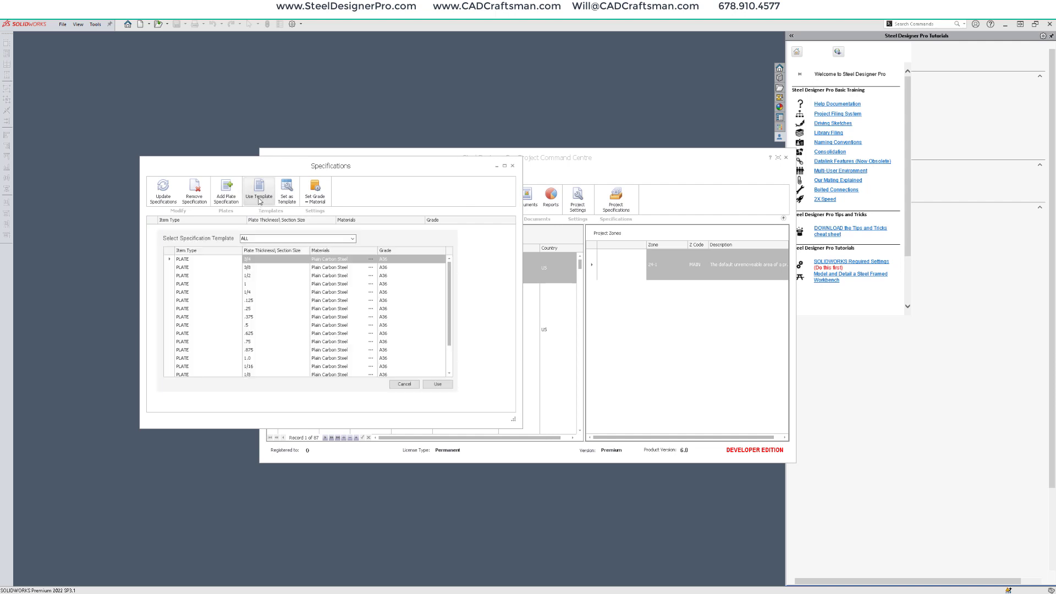
click(353, 239)
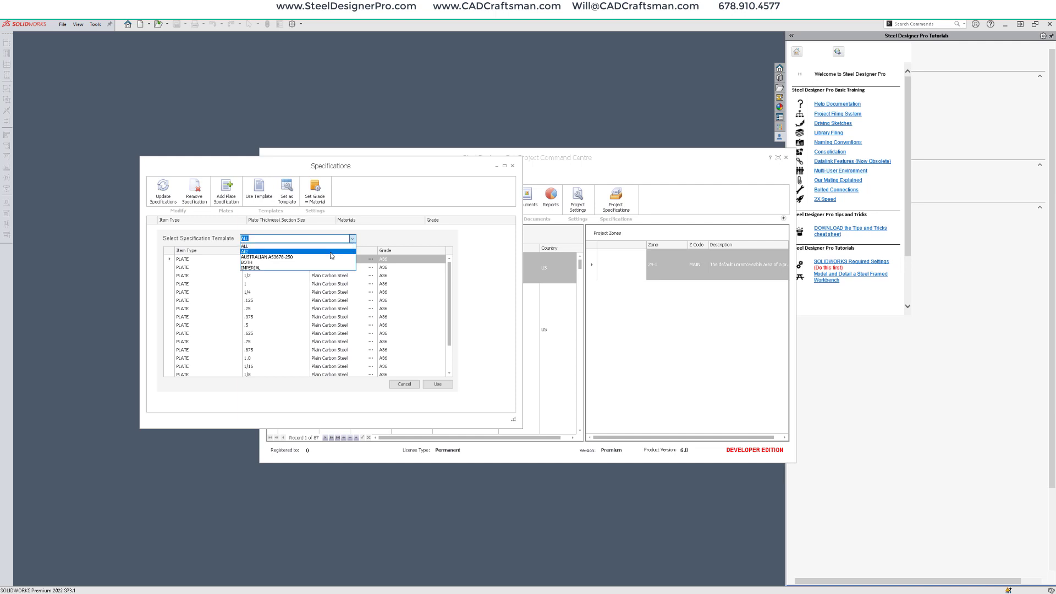
click(331, 252)
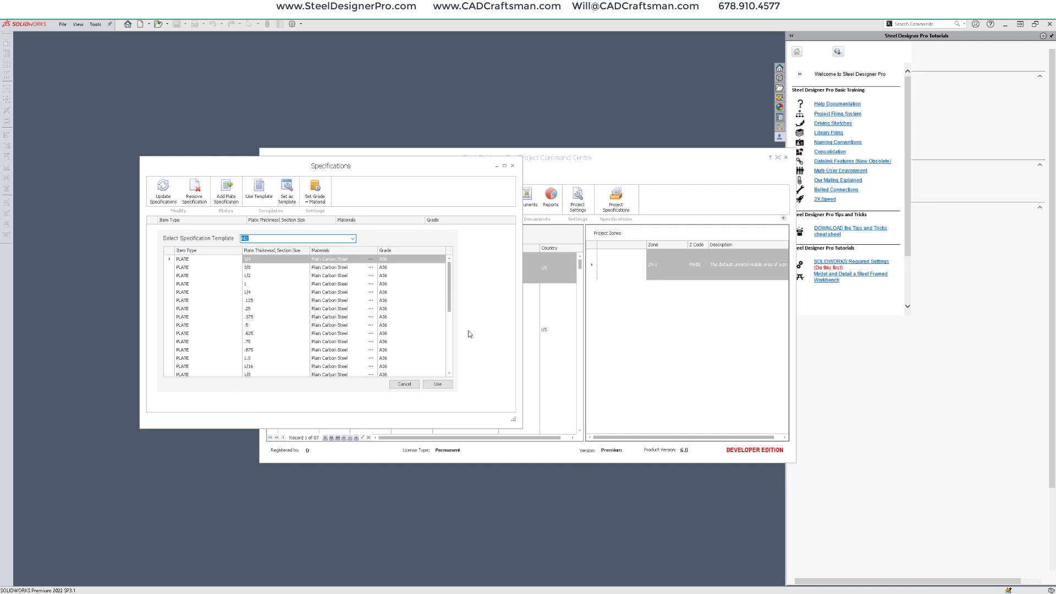
click(439, 384)
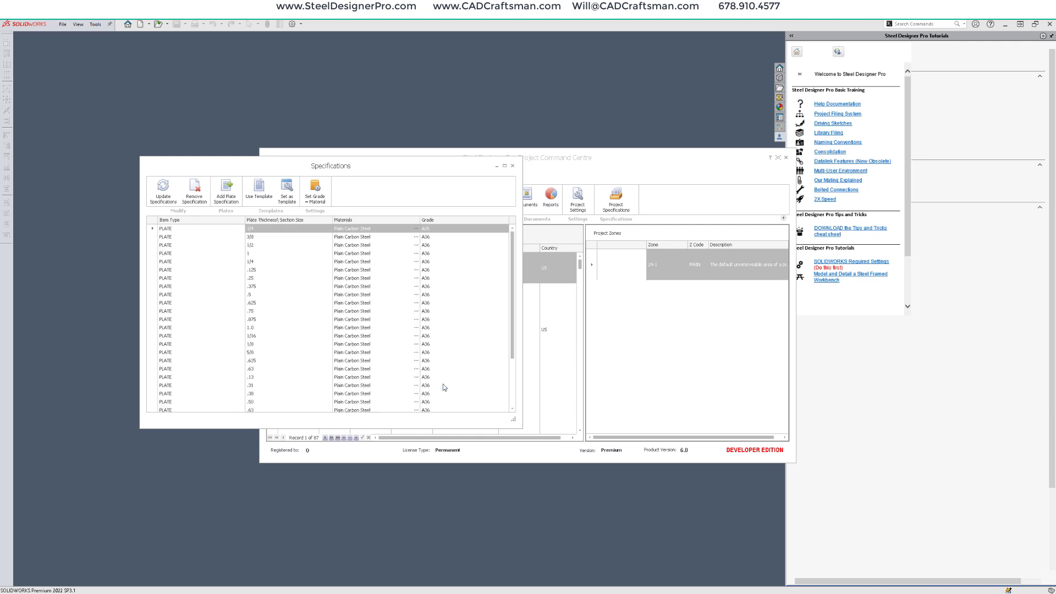
click(164, 196)
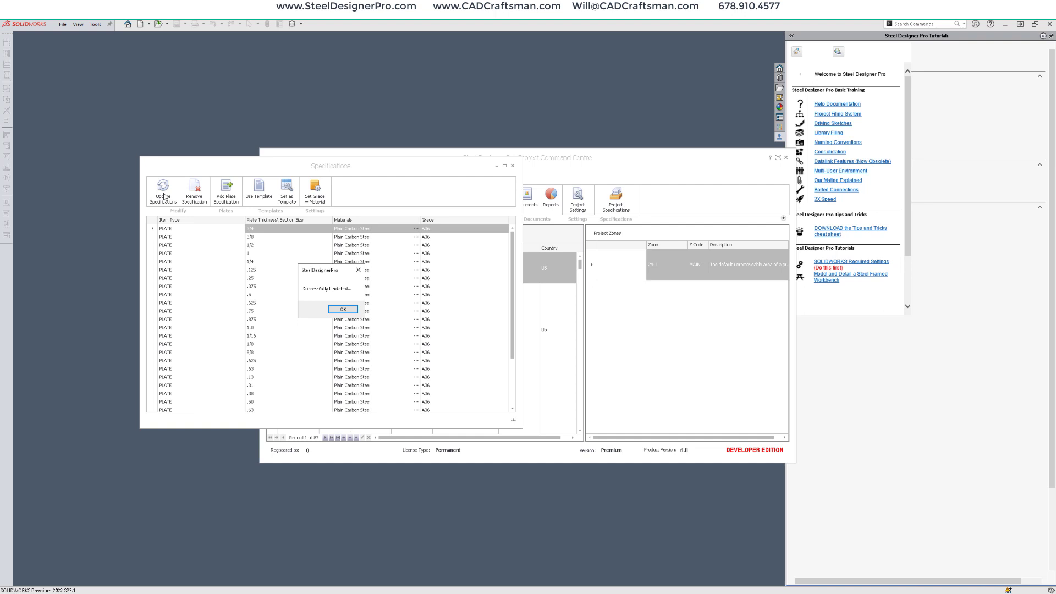
click(343, 311)
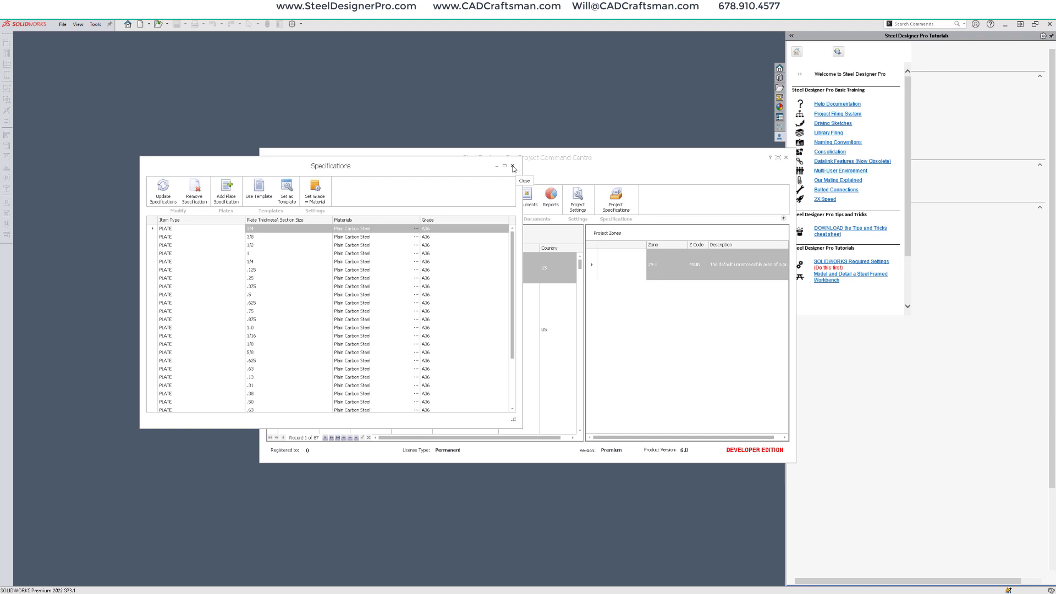
click(514, 167)
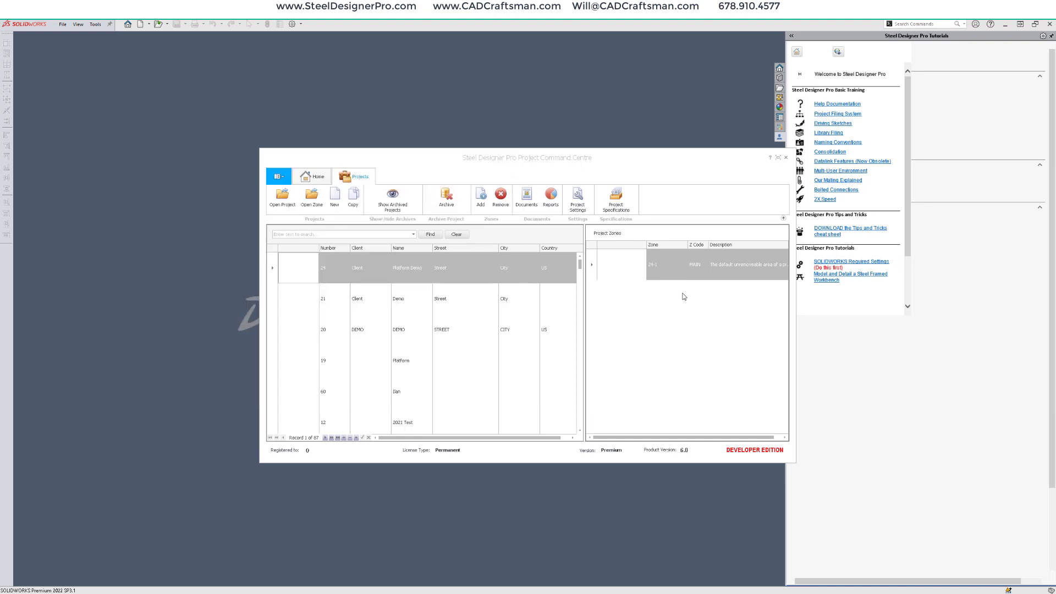
Step: Open zone 24-1 of the Platform Demo project fully resolved in its Default configuration
click(620, 269)
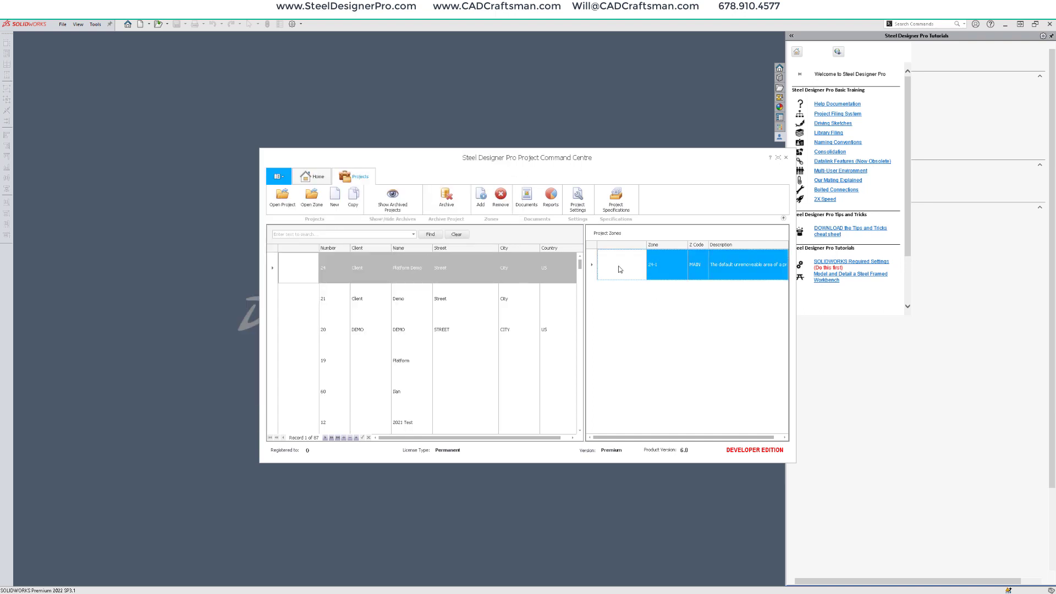
click(314, 201)
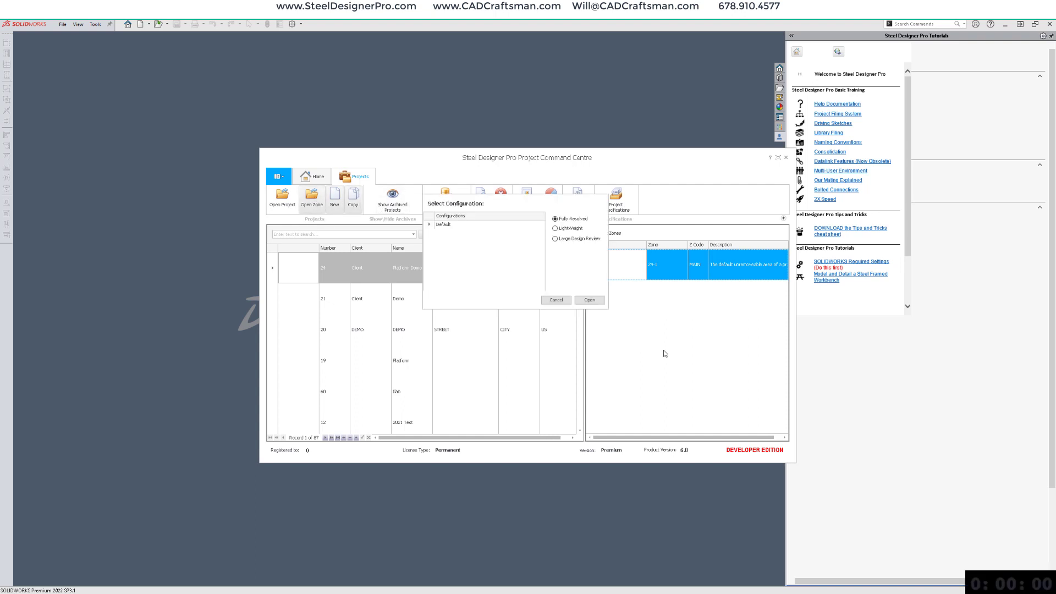
click(593, 302)
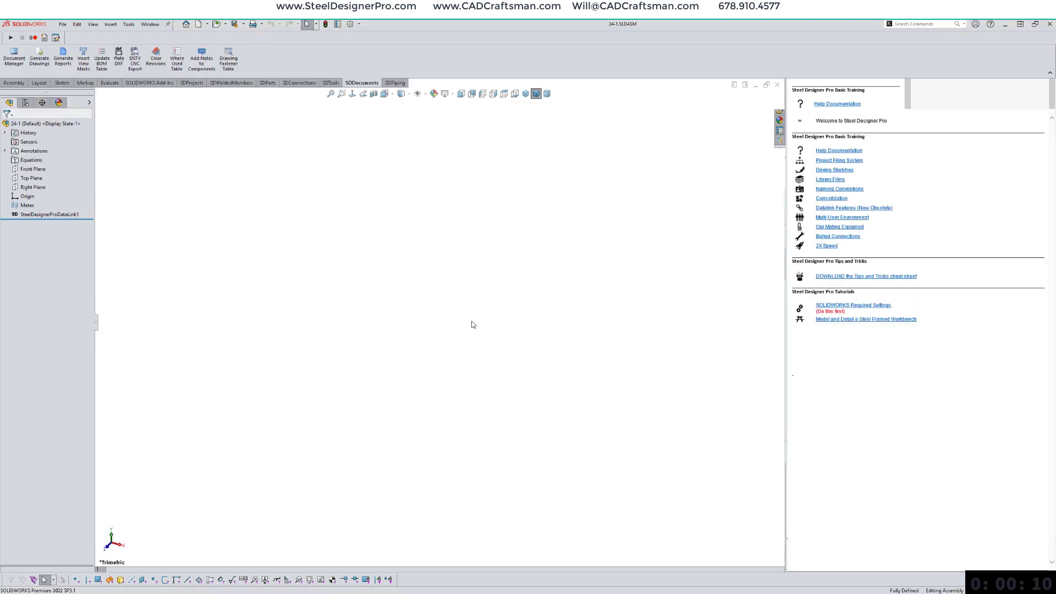
Step: Disable consolidation for the zone assembly and collapse the Steel Designer Pro task pane
click(779, 175)
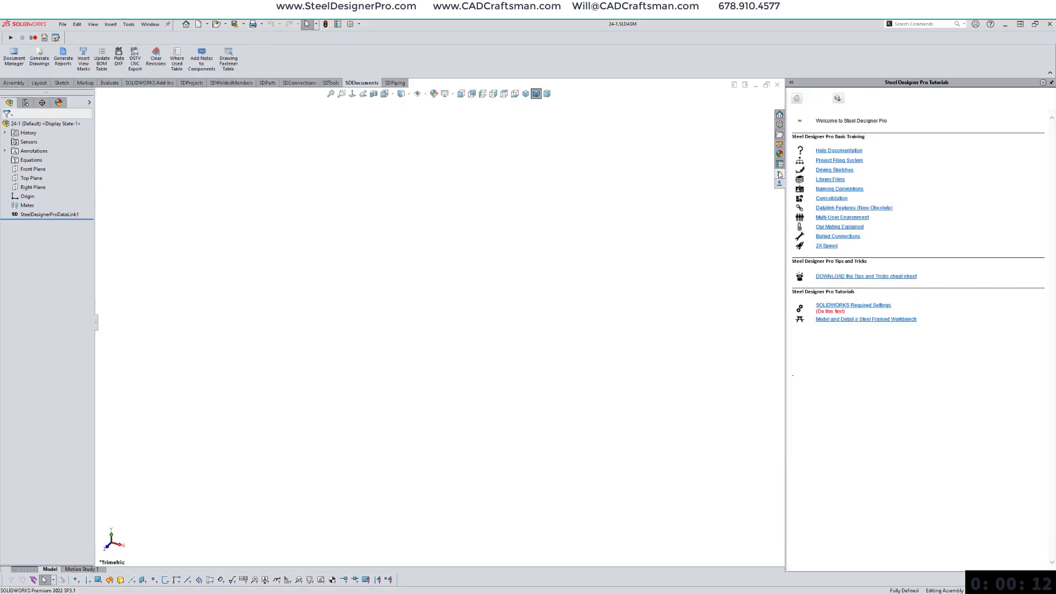
click(972, 94)
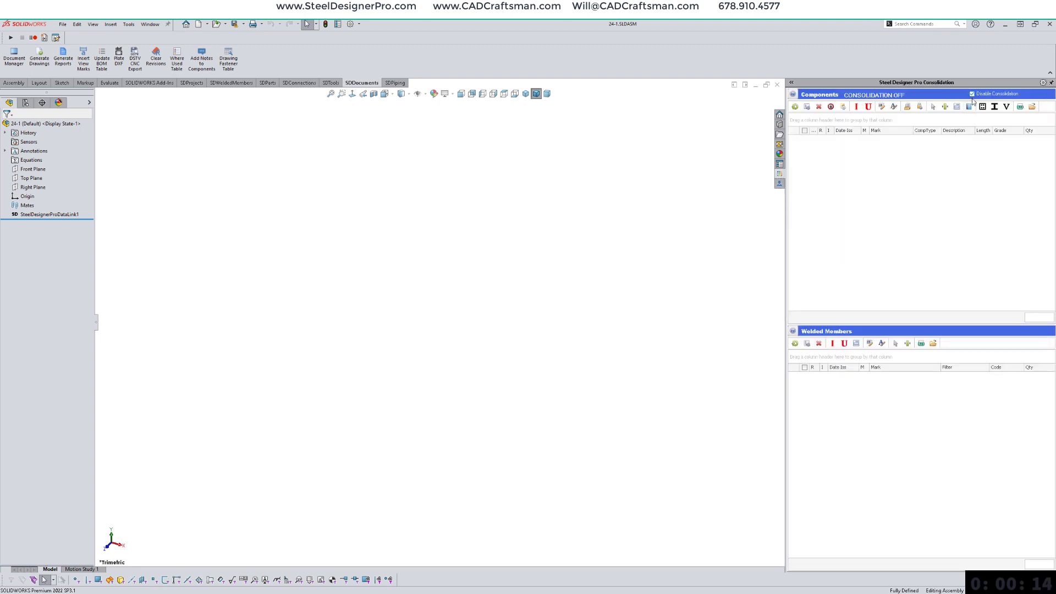
click(1052, 84)
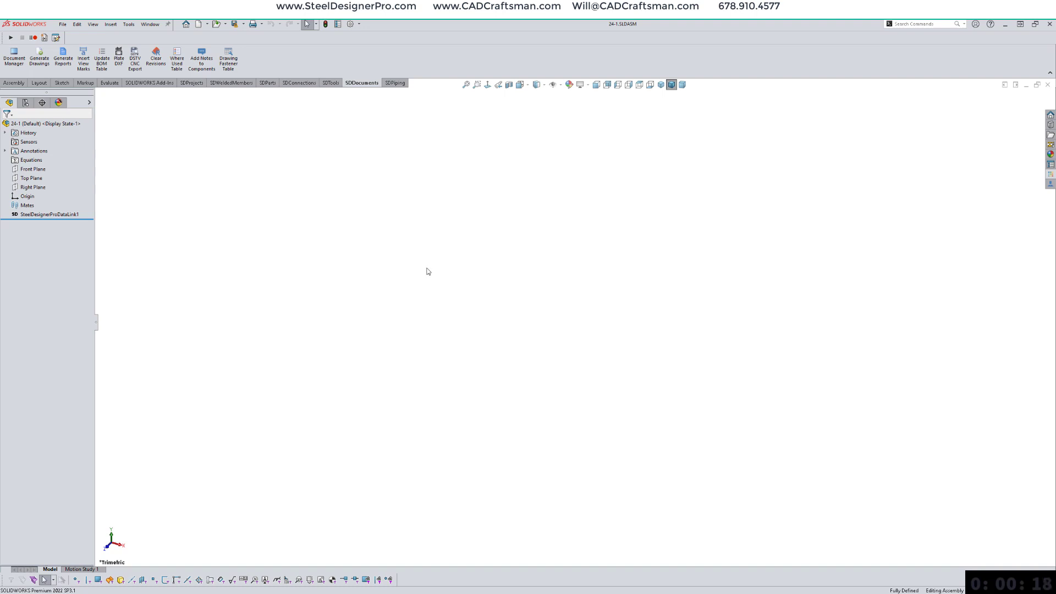
Step: Start inserting a driving sketch part and choose the PLATFORM DEMO driving sketch from the library
click(268, 82)
click(155, 55)
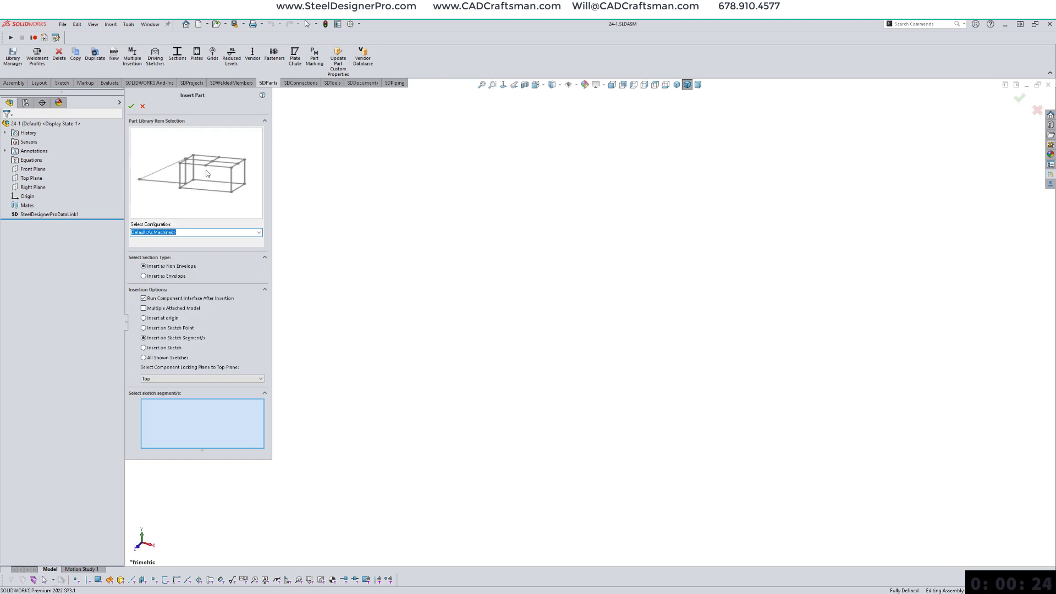
click(205, 172)
click(205, 172)
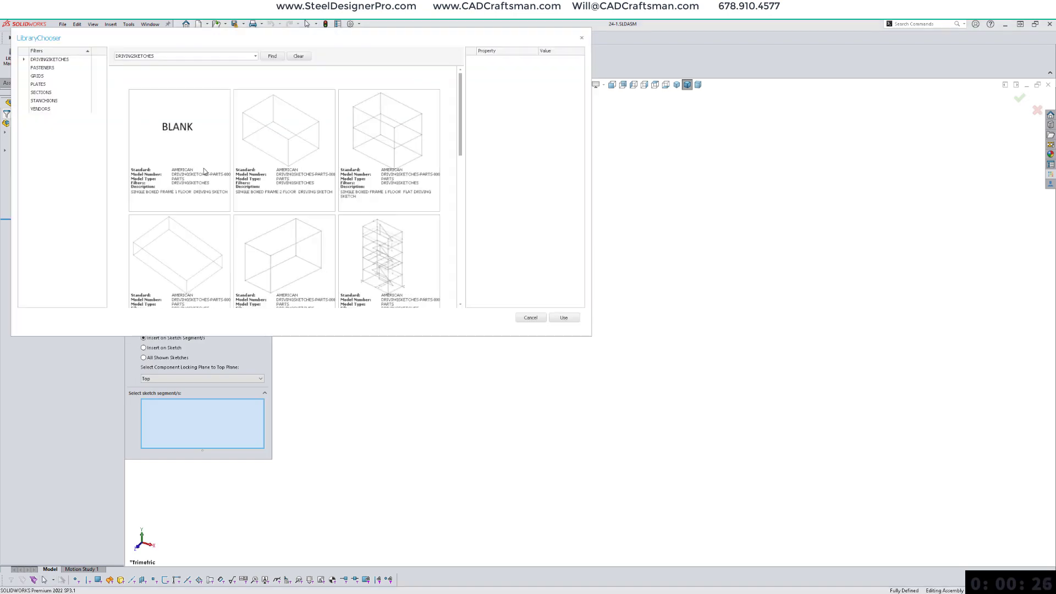
scroll(437, 234, down, 3)
scroll(436, 235, down, 3)
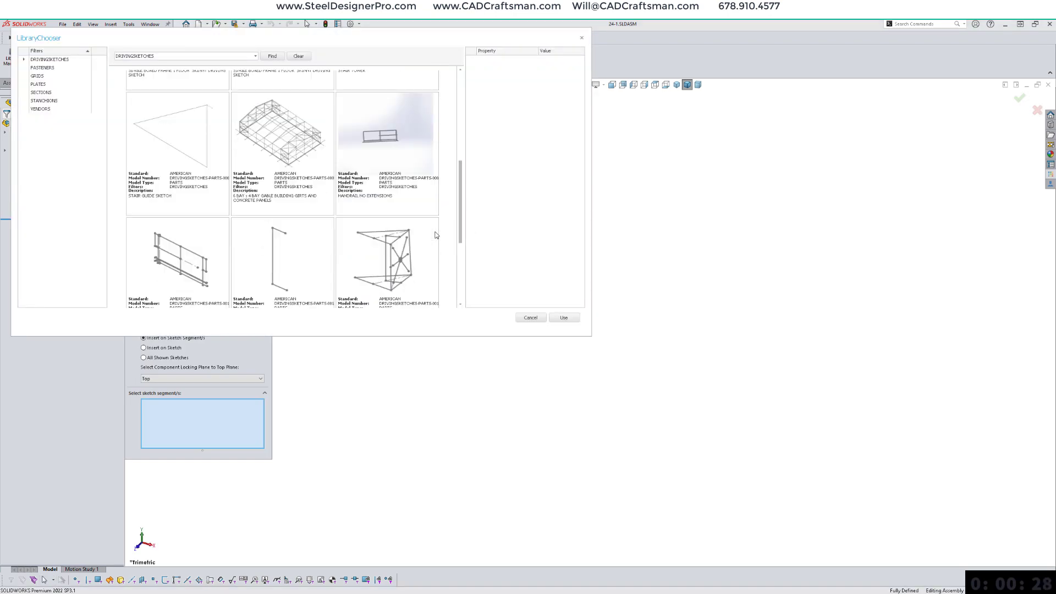
scroll(435, 234, down, 3)
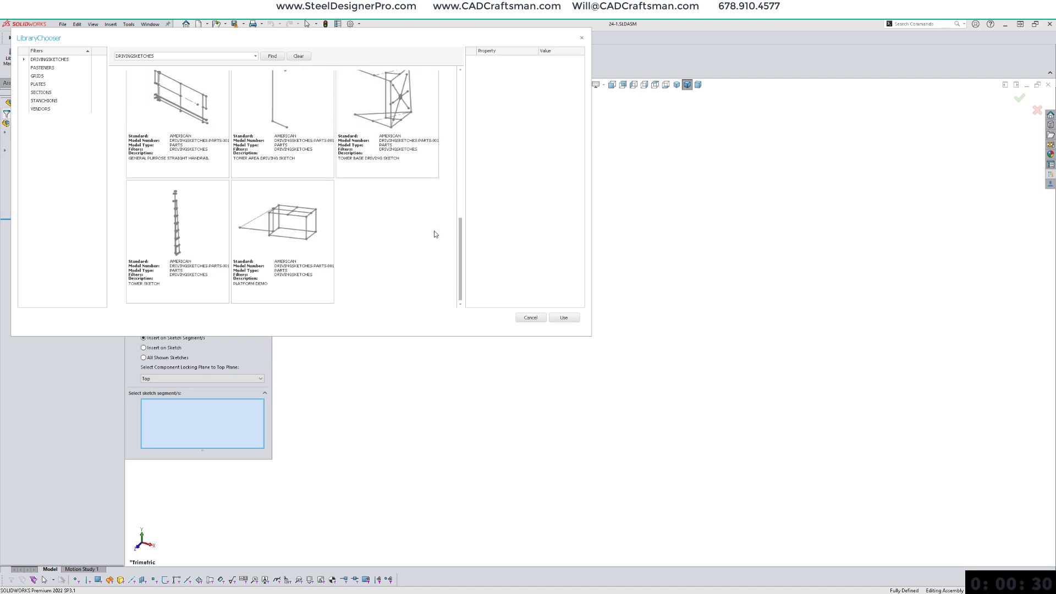
click(290, 228)
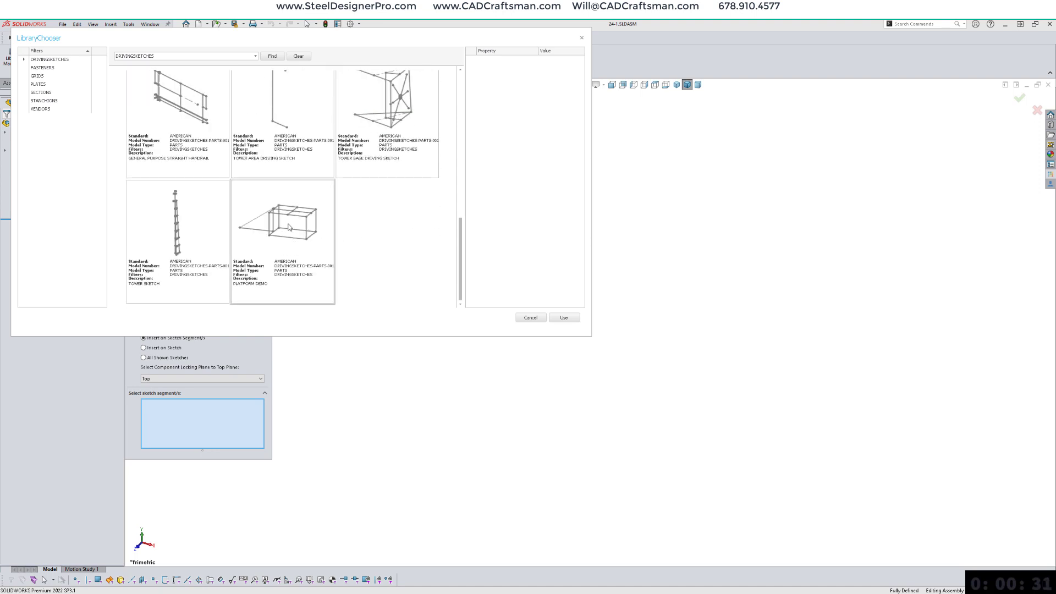
click(564, 318)
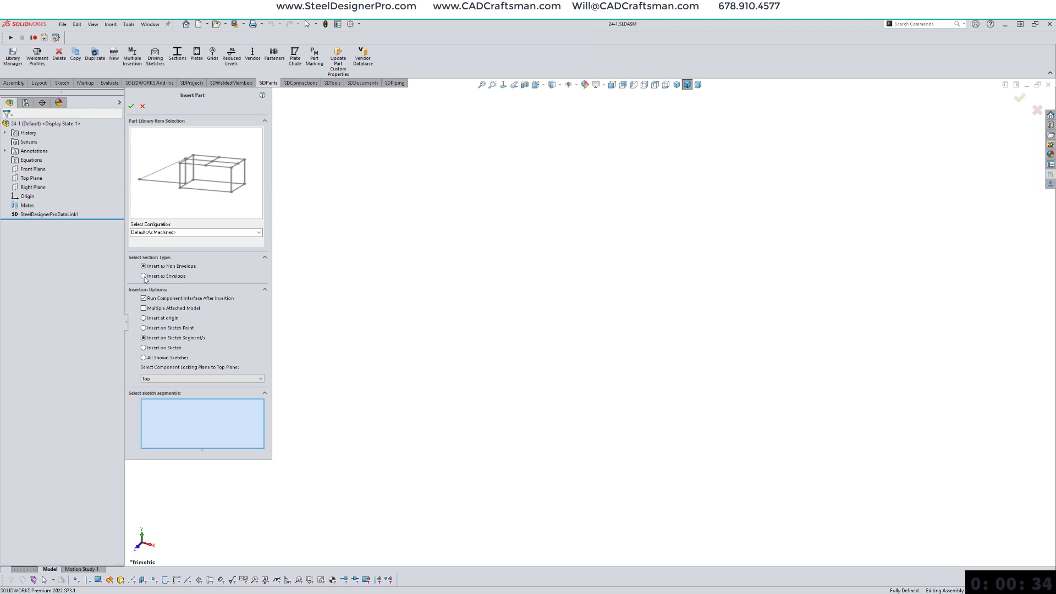
Step: Insert the driving sketch as an envelope at the assembly origin
click(144, 276)
click(144, 318)
click(131, 107)
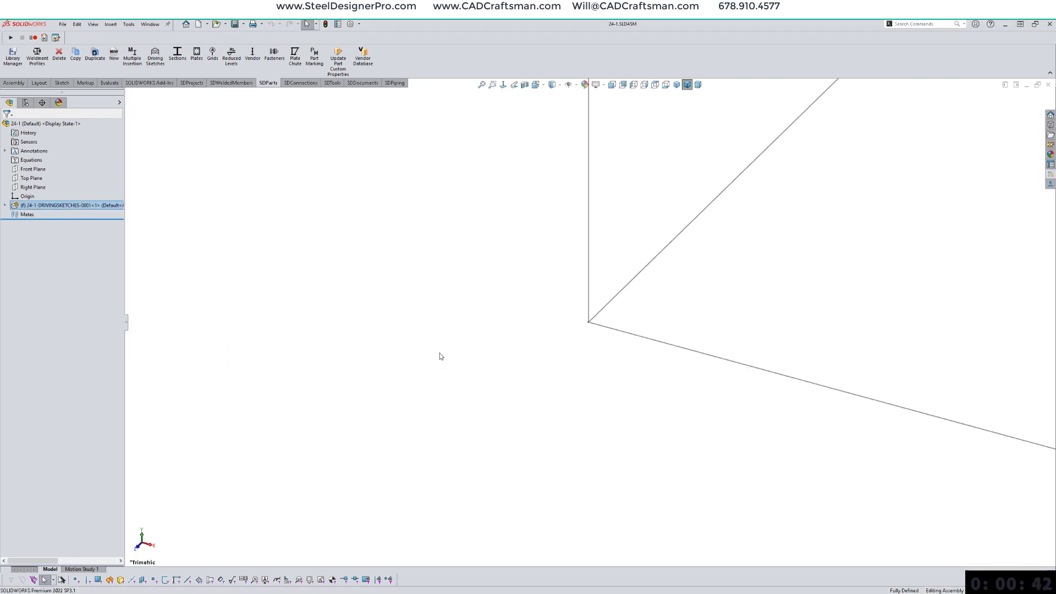
right_drag(438, 356, 365, 415)
click(427, 440)
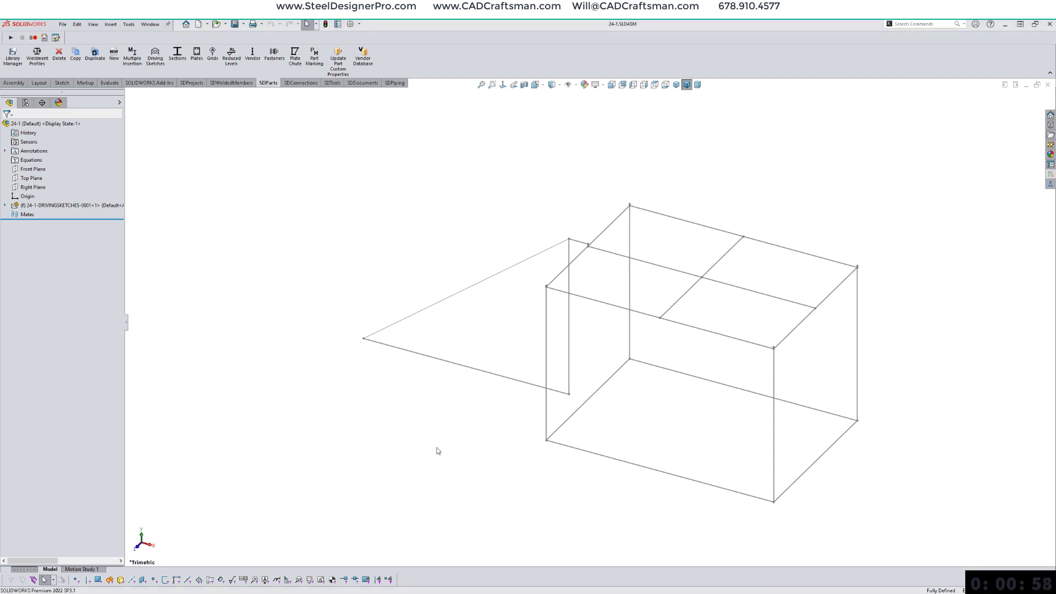
Step: Insert the MARKED PLAIN COLUMN from the library on the front vertical sketch line nearest the stair triangle
click(231, 83)
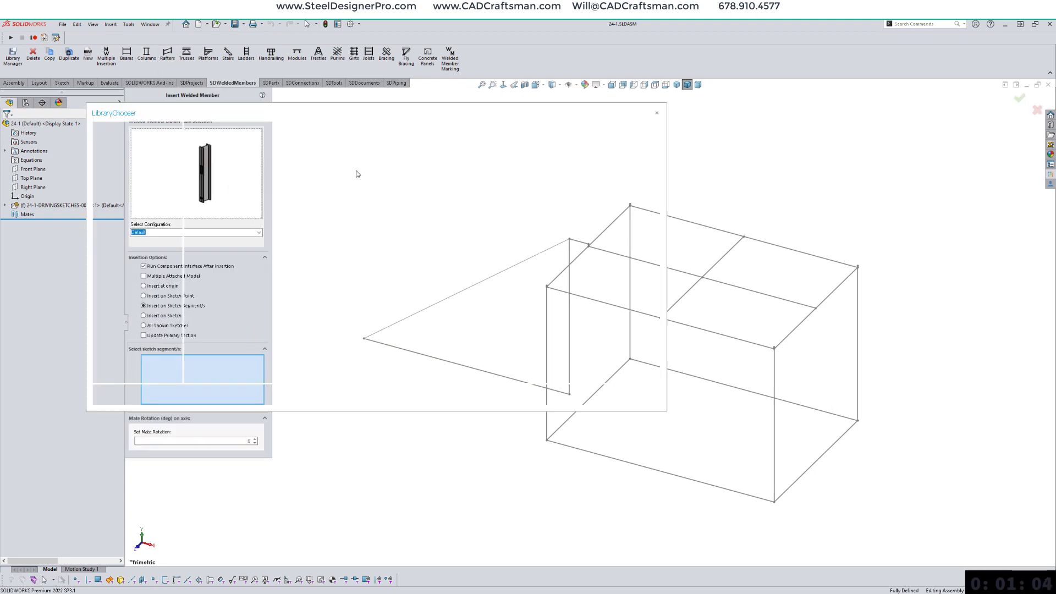
scroll(512, 306, down, 3)
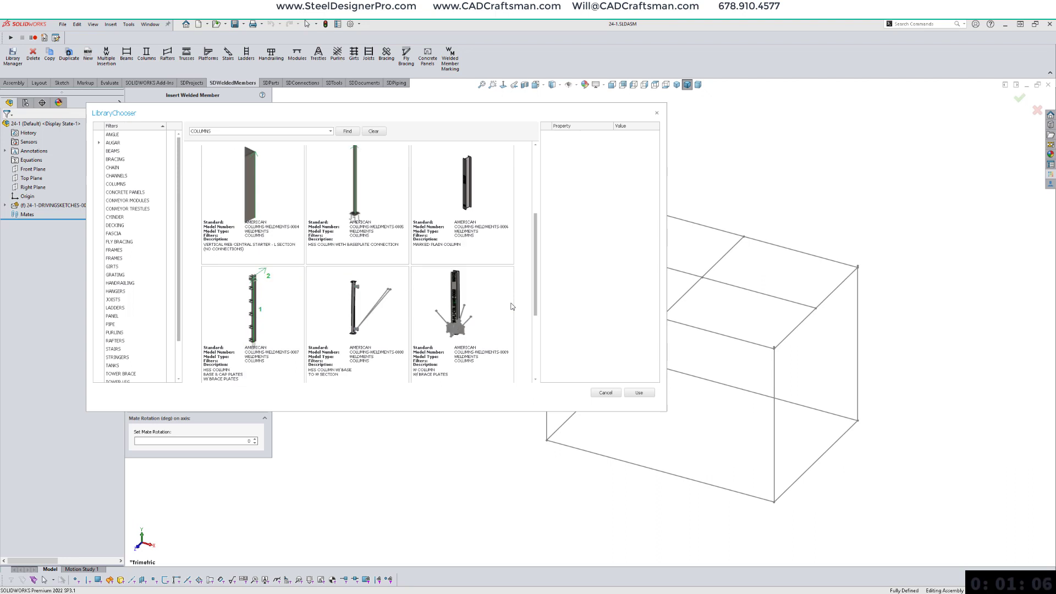
click(463, 194)
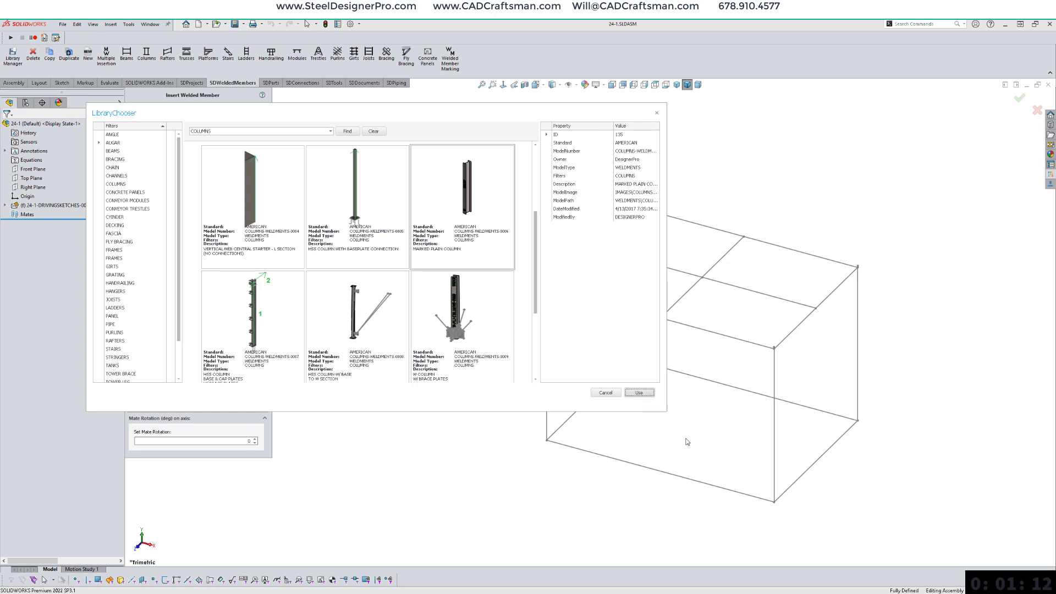
click(547, 408)
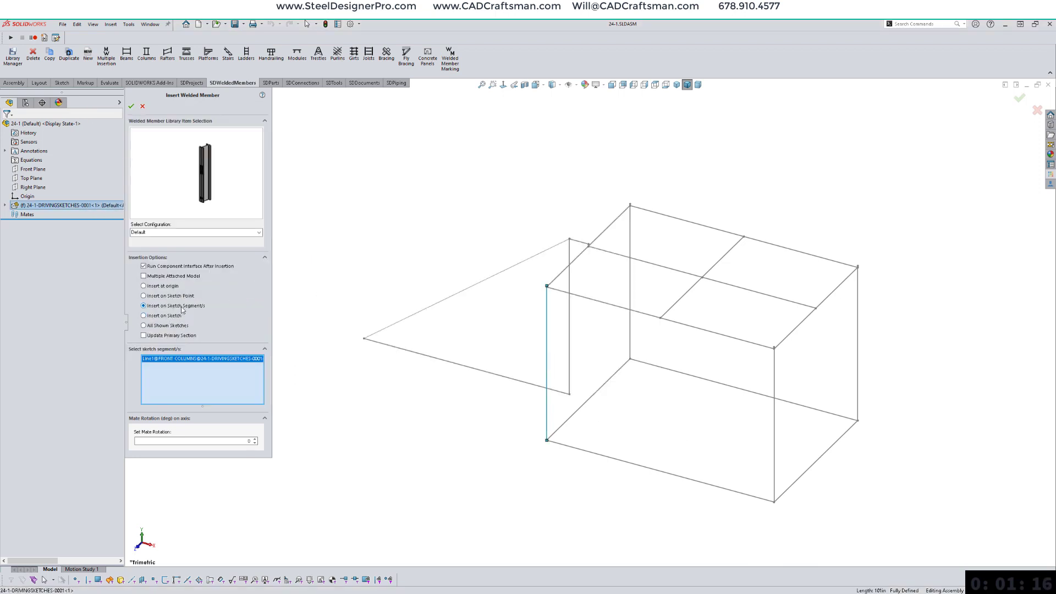
click(132, 106)
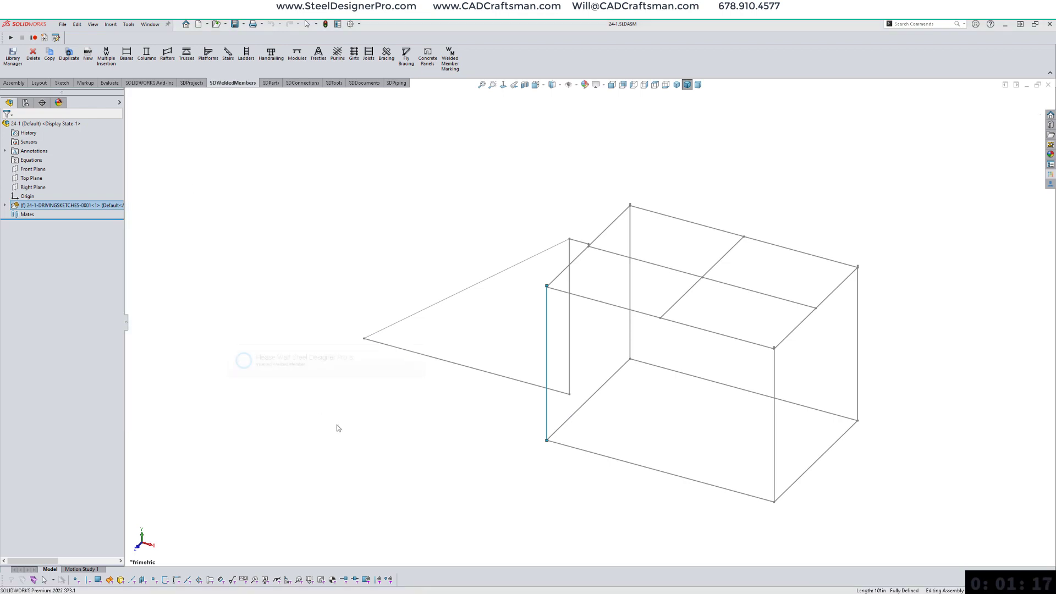
click(469, 455)
Step: Modify the column's section to W8x35, keeping the AISC standard, ASTM A992 grade and W type
scroll(573, 374, down, 2)
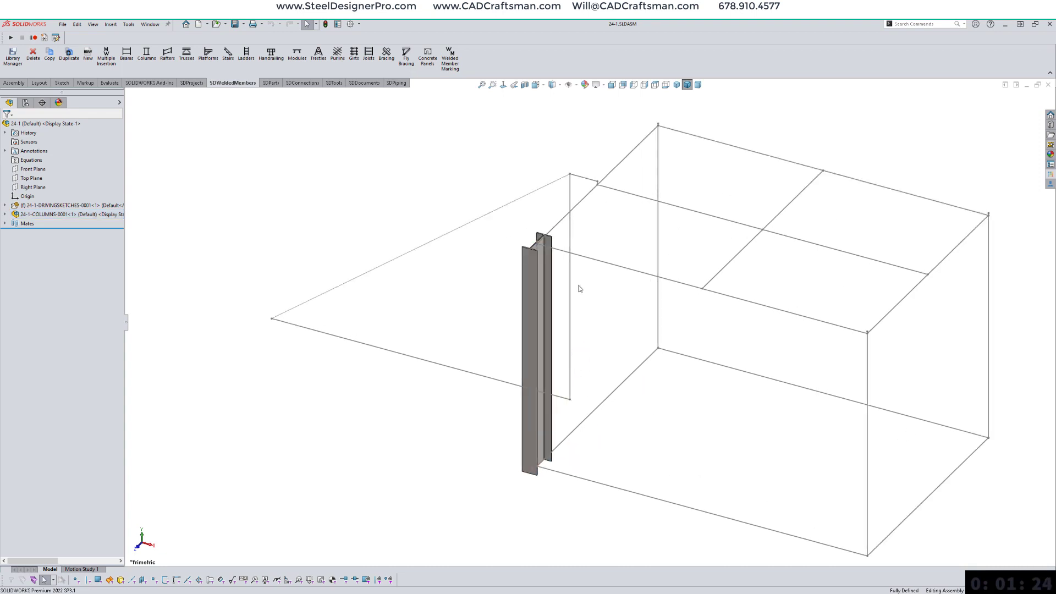
scroll(571, 237, down, 2)
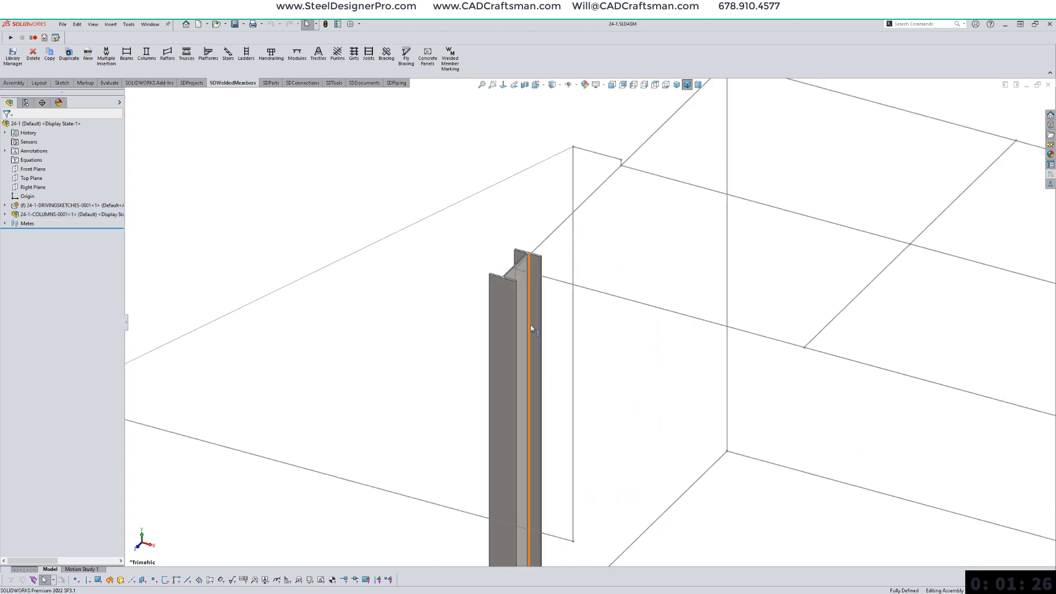
scroll(532, 325, up, 3)
scroll(573, 443, down, 3)
double_click(524, 492)
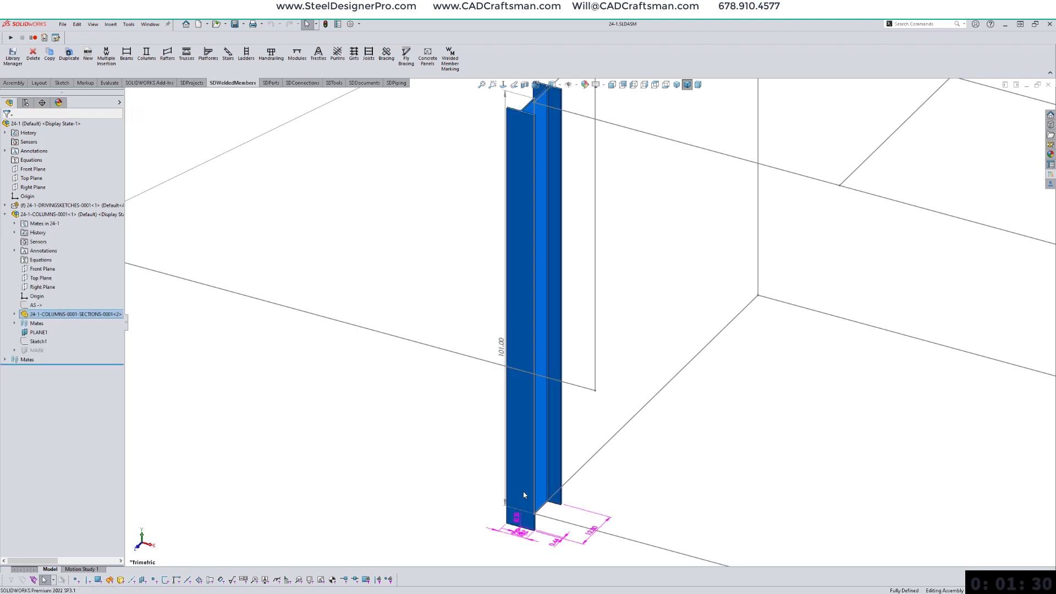
right_click(520, 470)
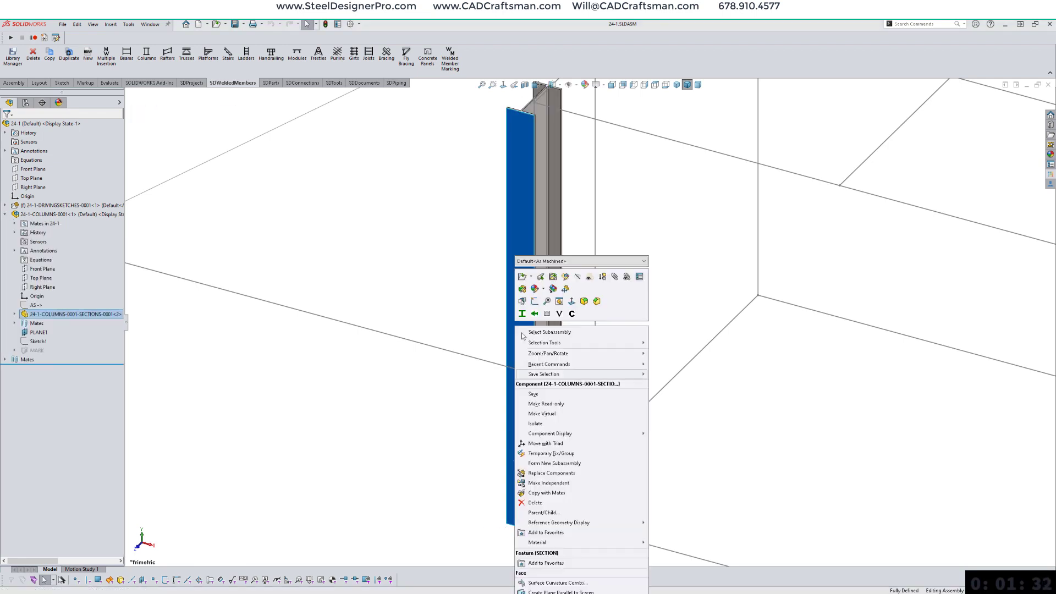
click(522, 315)
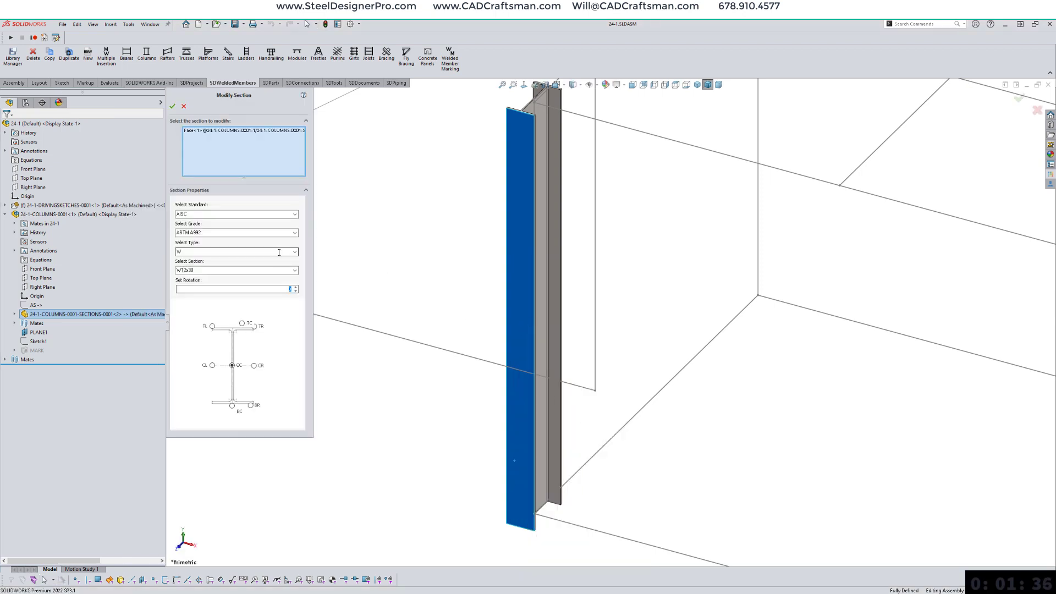
click(295, 270)
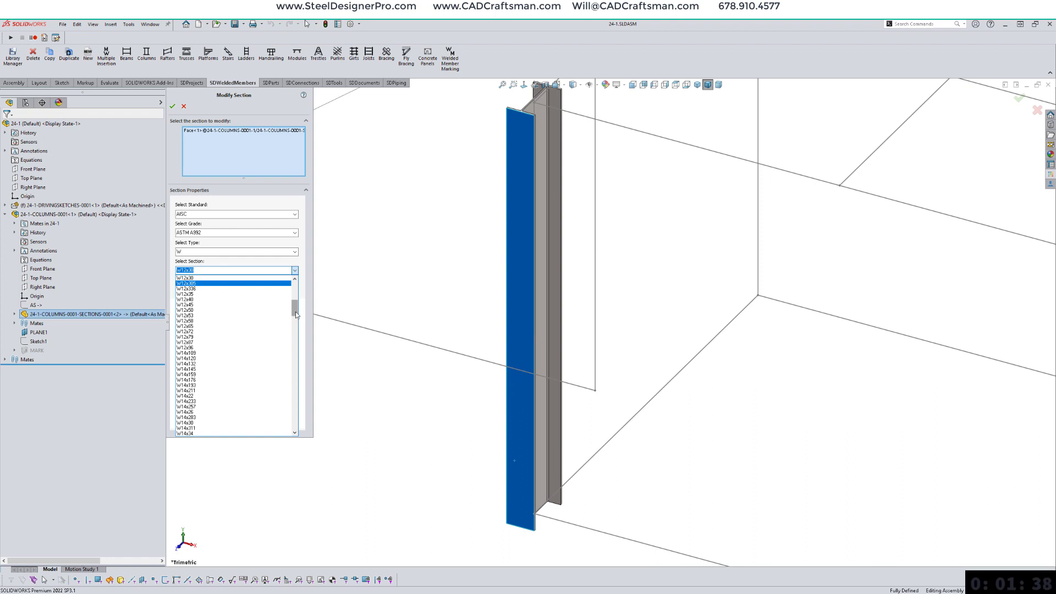
drag(295, 312, 295, 430)
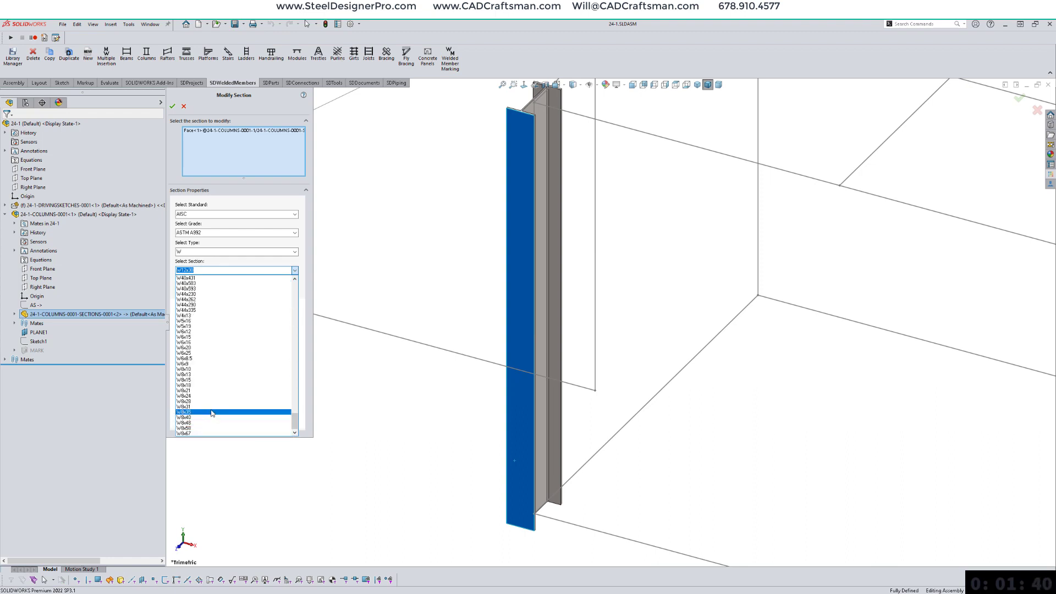
click(212, 412)
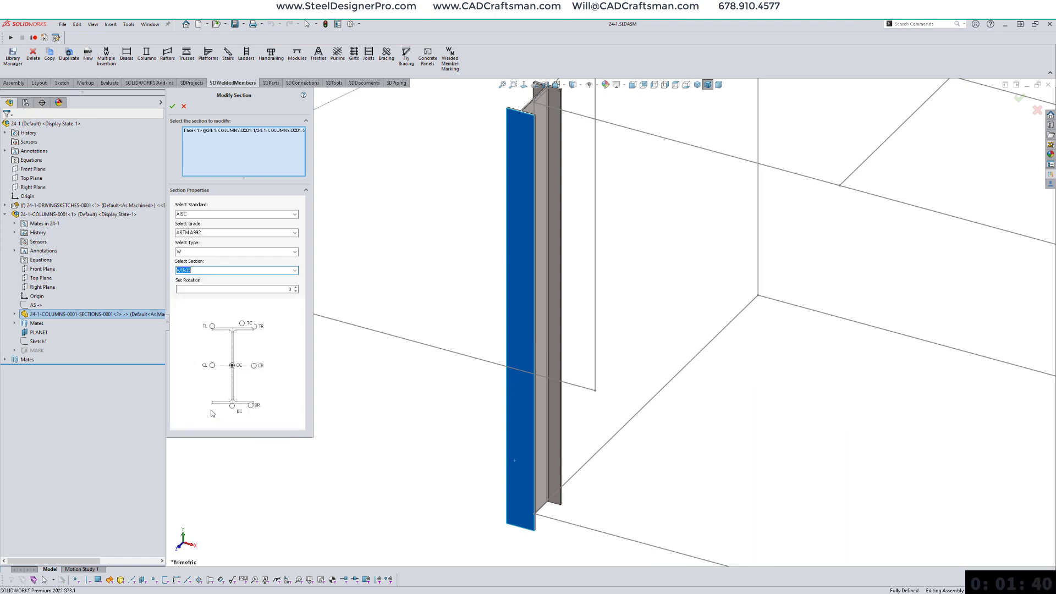
click(173, 107)
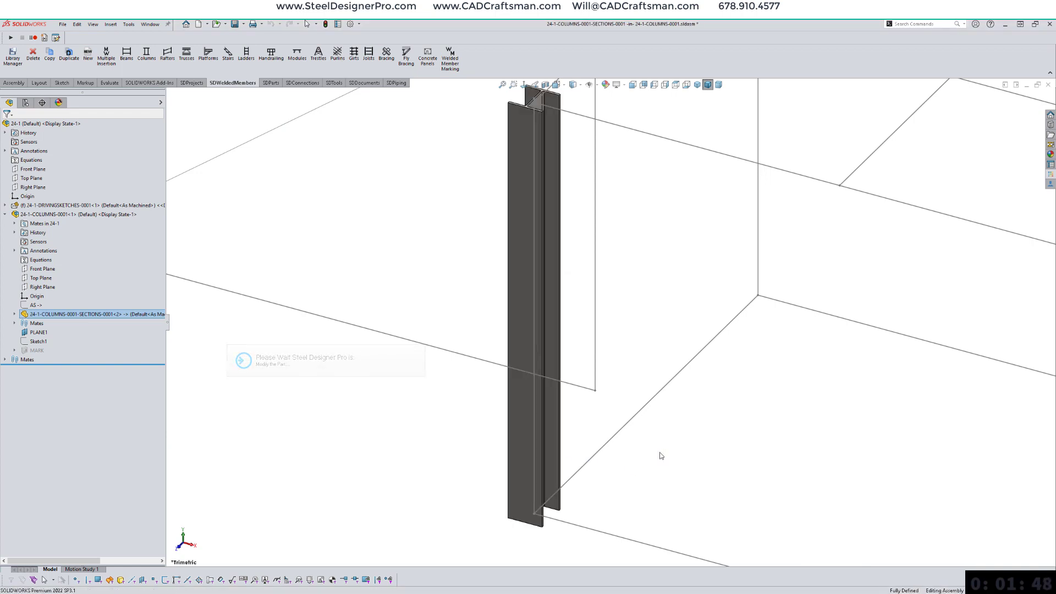
Step: Start a base connection and choose the W column base plate with 4 HD bolts, BASE-CONNECTIONS-0008, from the library
key(f)
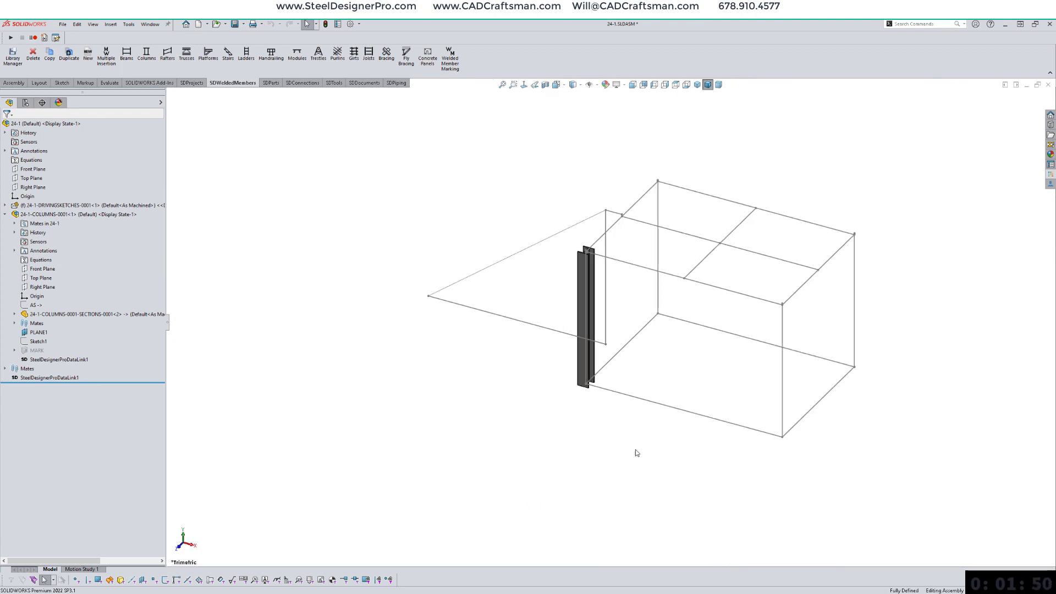
scroll(719, 292, down, 5)
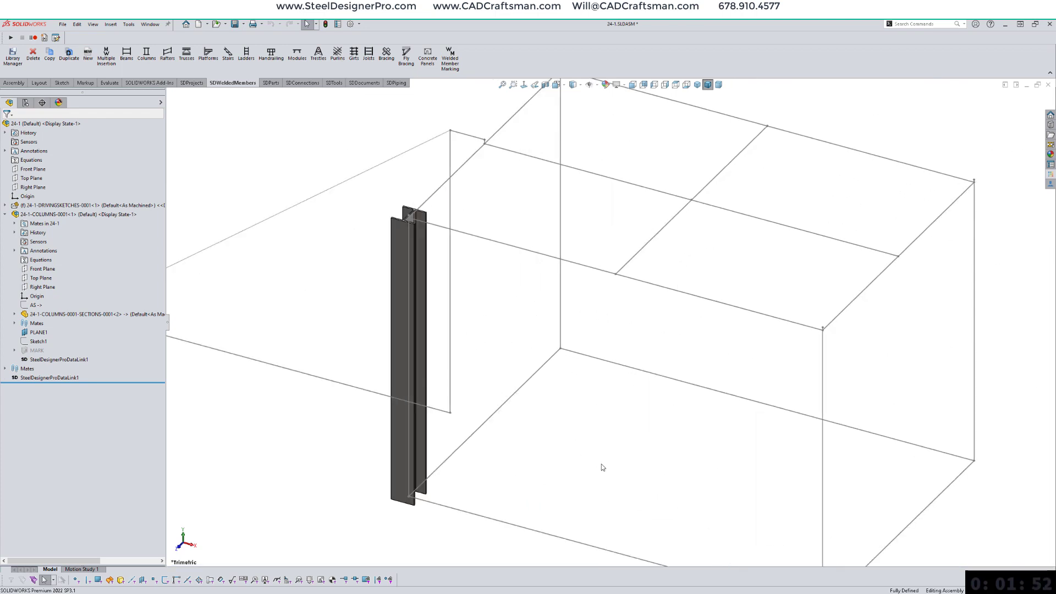
click(301, 83)
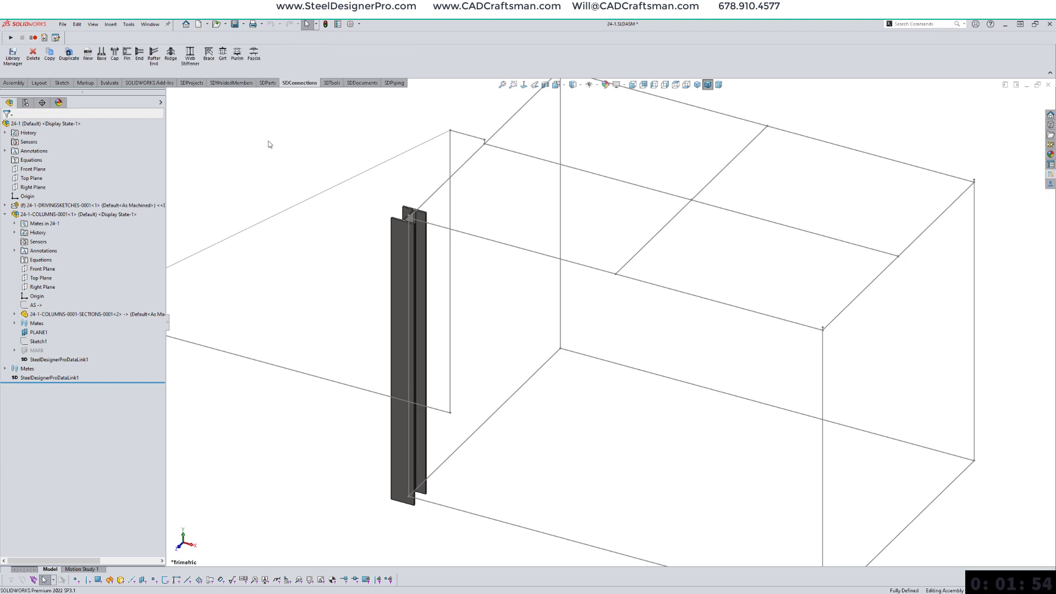
click(107, 61)
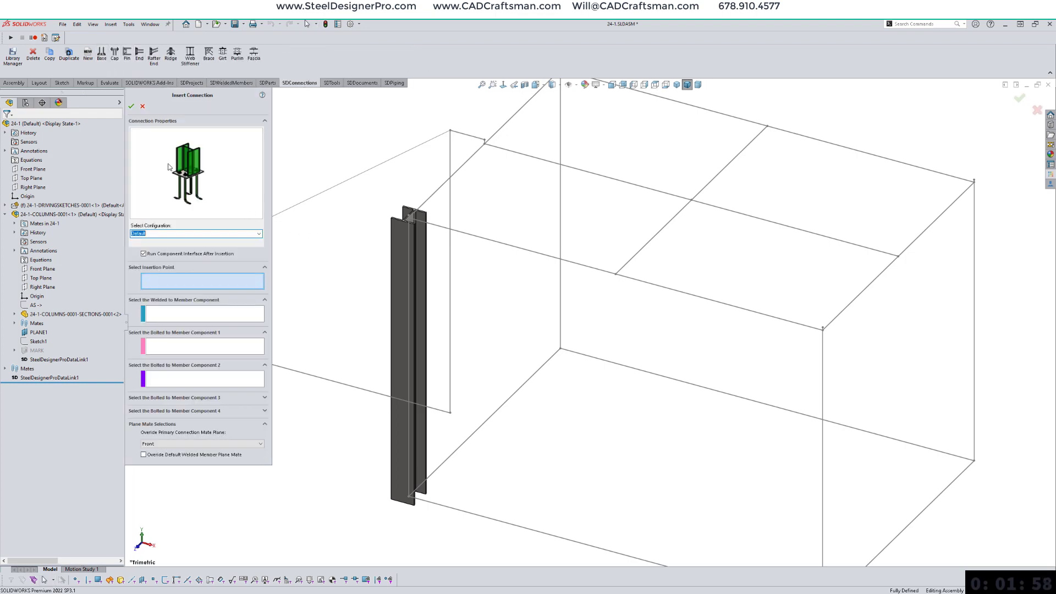
click(169, 167)
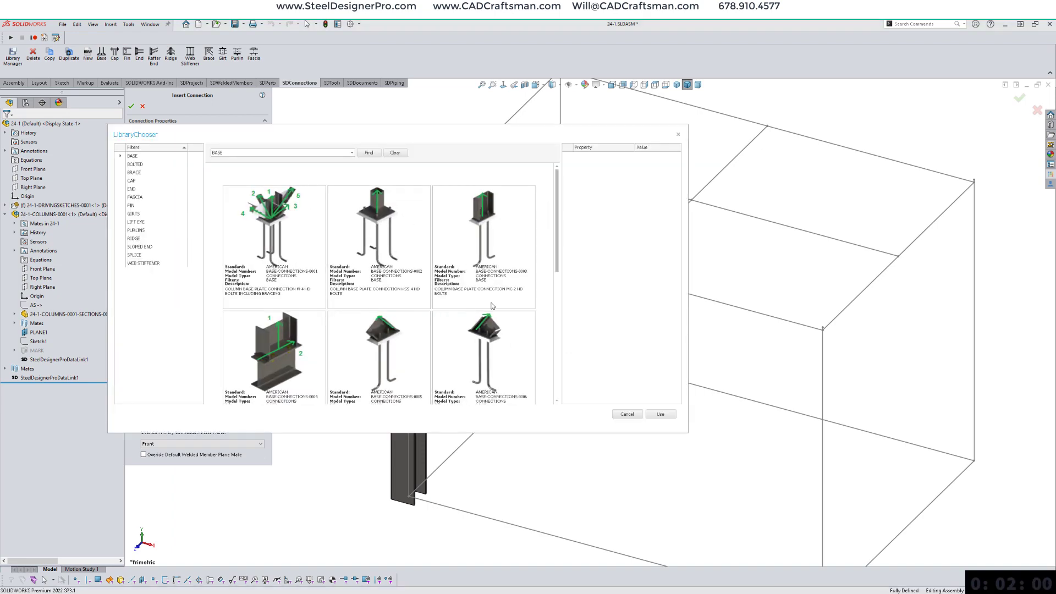
scroll(492, 306, down, 5)
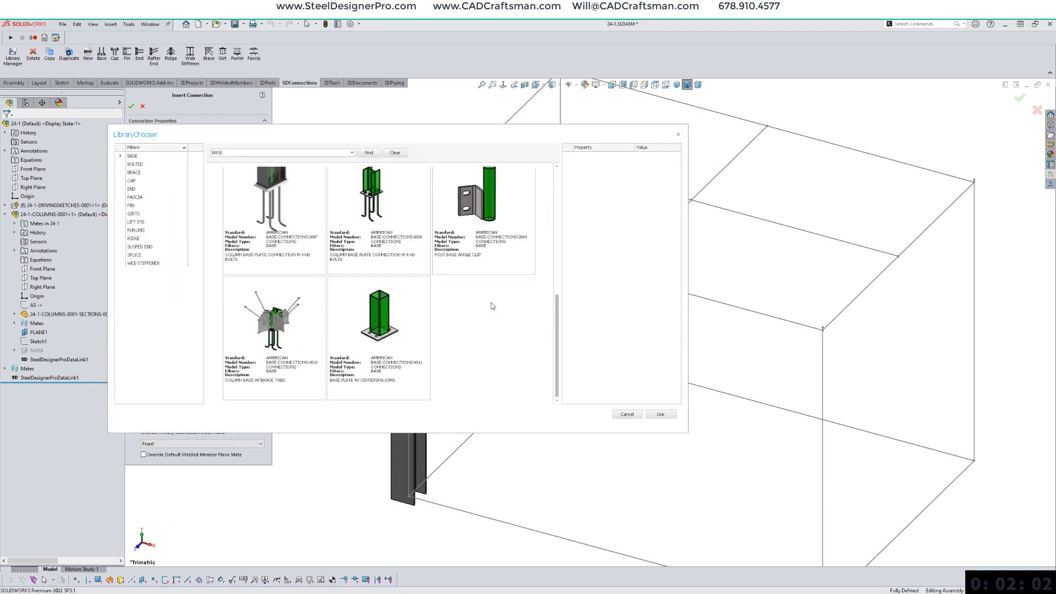
scroll(492, 307, up, 2)
click(378, 284)
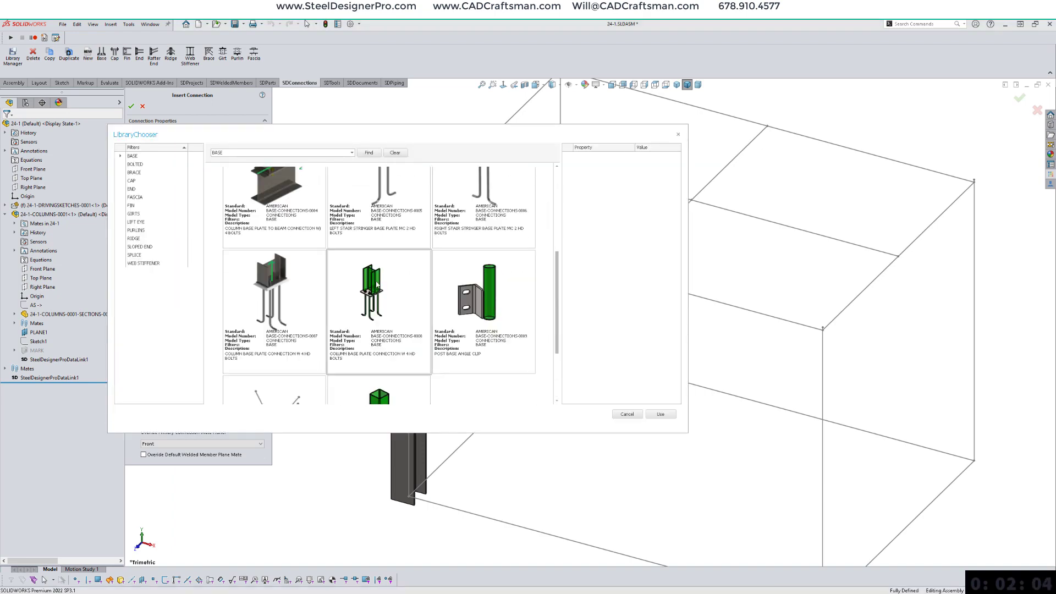
click(660, 415)
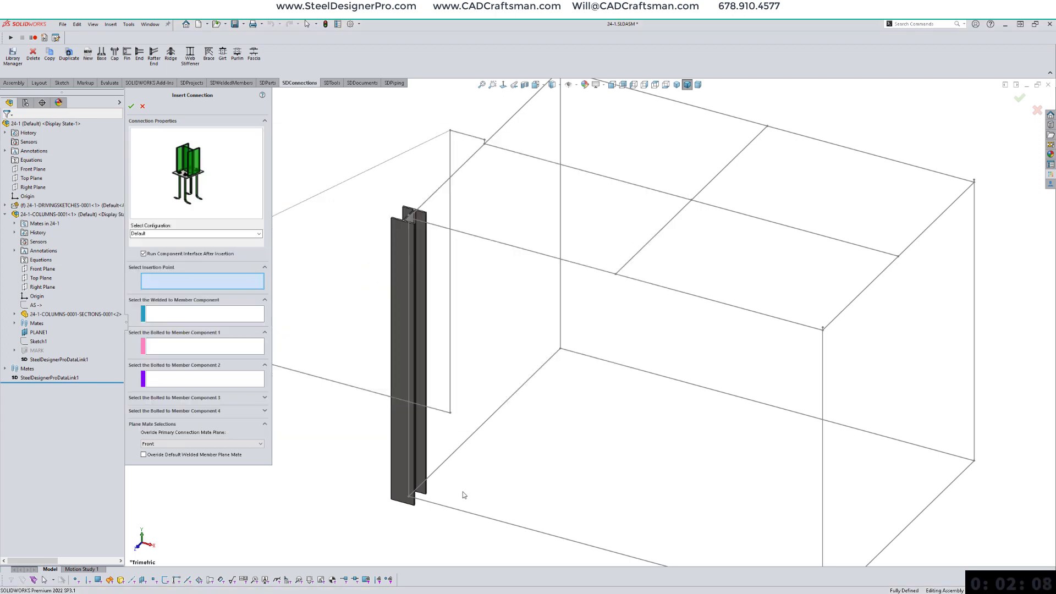
Step: Insert the base plate connection at the grid sketch point under the column, with the column section as the welded-to member
click(409, 499)
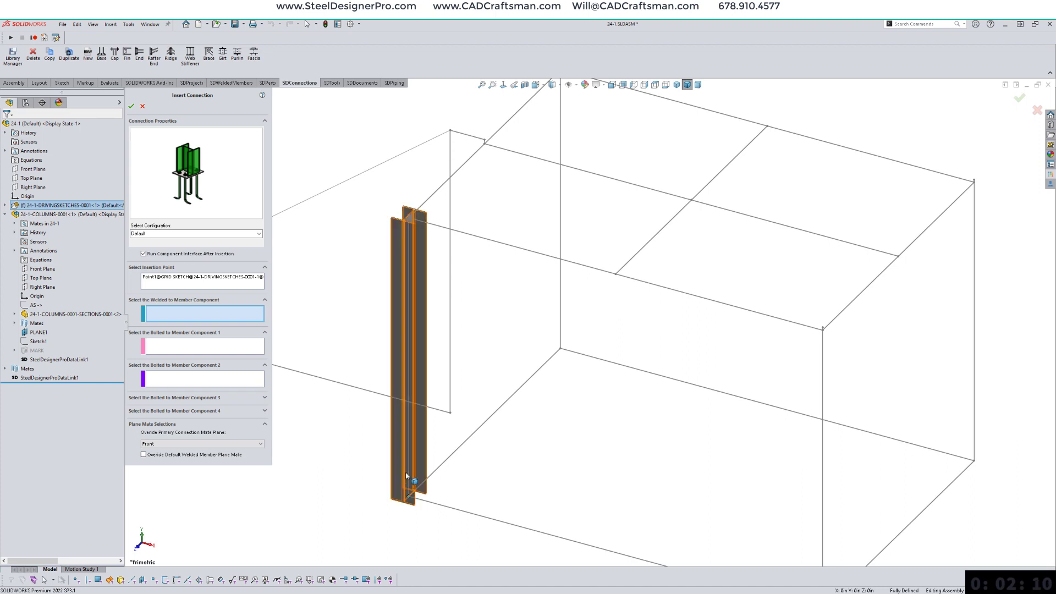
click(405, 471)
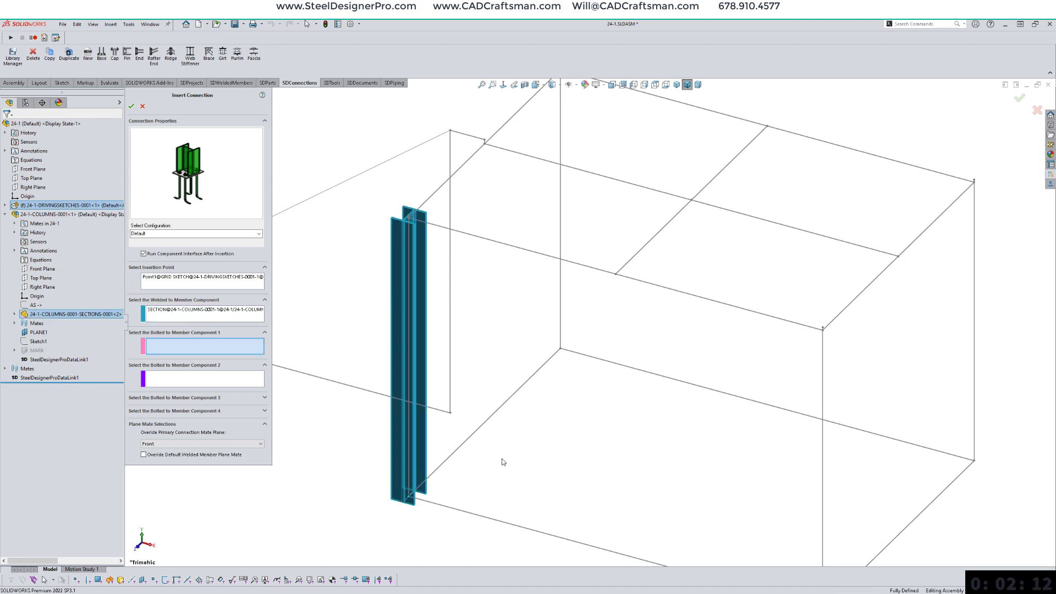
right_click(502, 462)
click(519, 495)
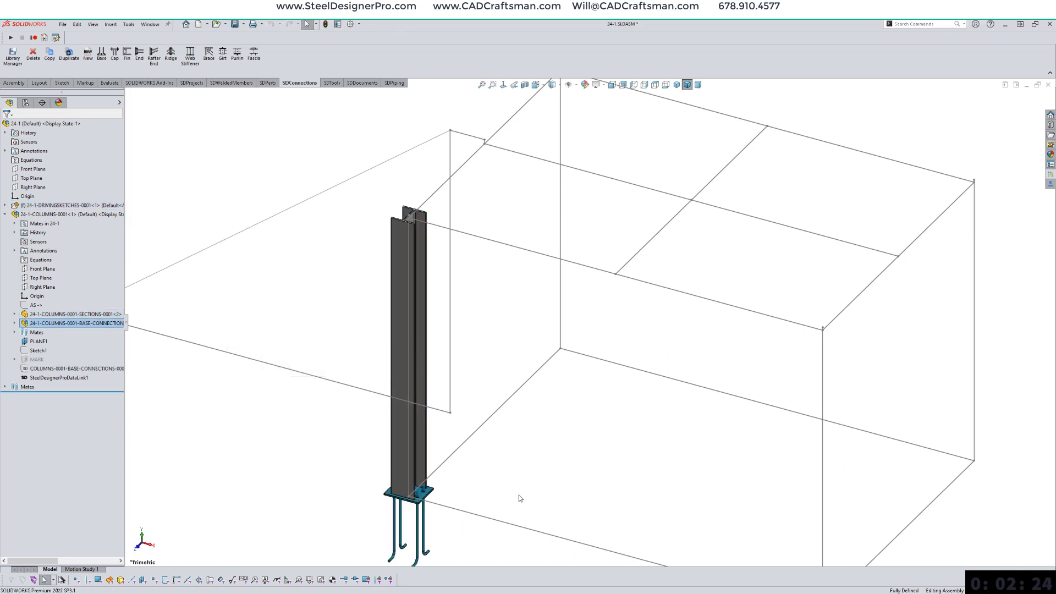
click(519, 494)
scroll(519, 485, up, 3)
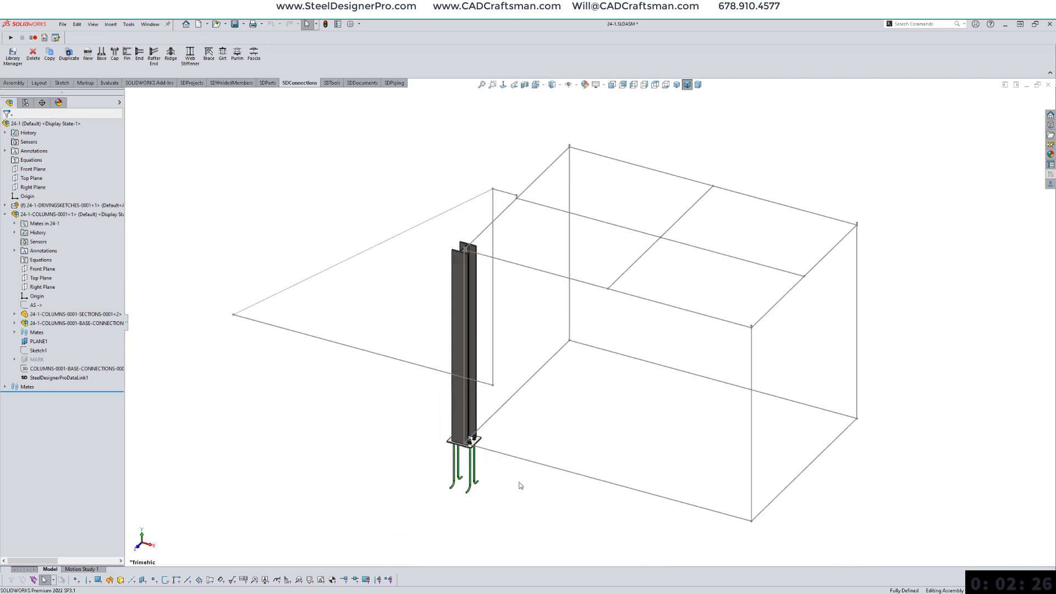
scroll(505, 420, down, 9)
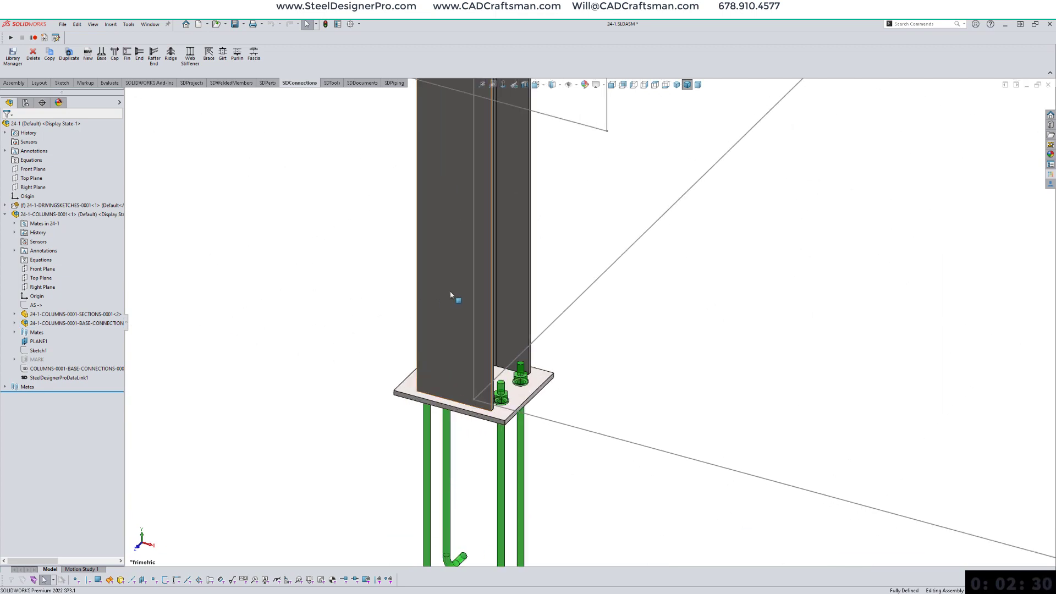
Step: Open the drawing of the column's W section part, review its views, and return to the assembly
scroll(462, 297, up, 2)
click(482, 283)
right_click(482, 283)
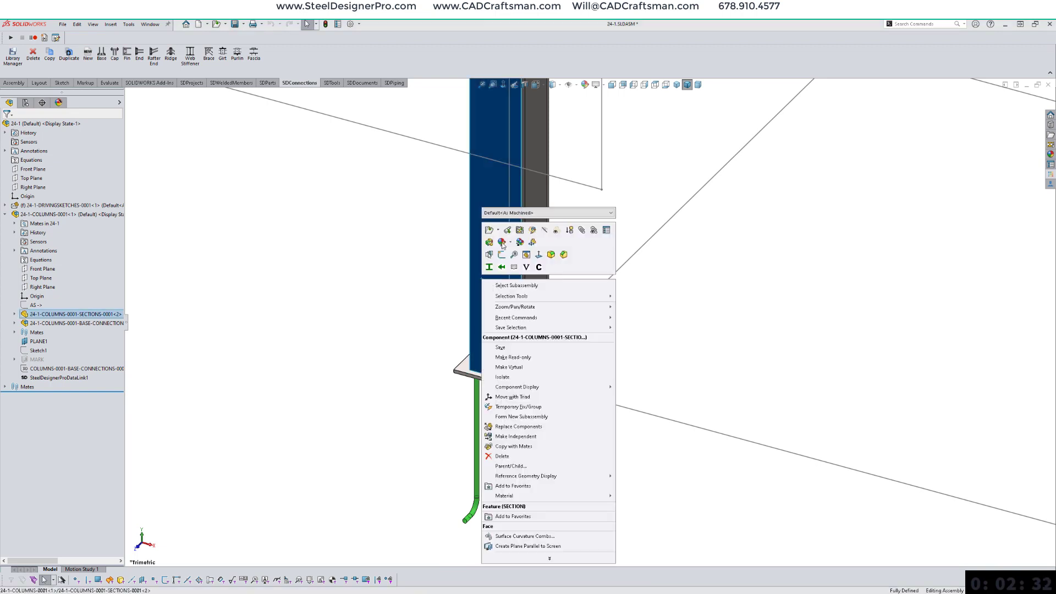
click(602, 305)
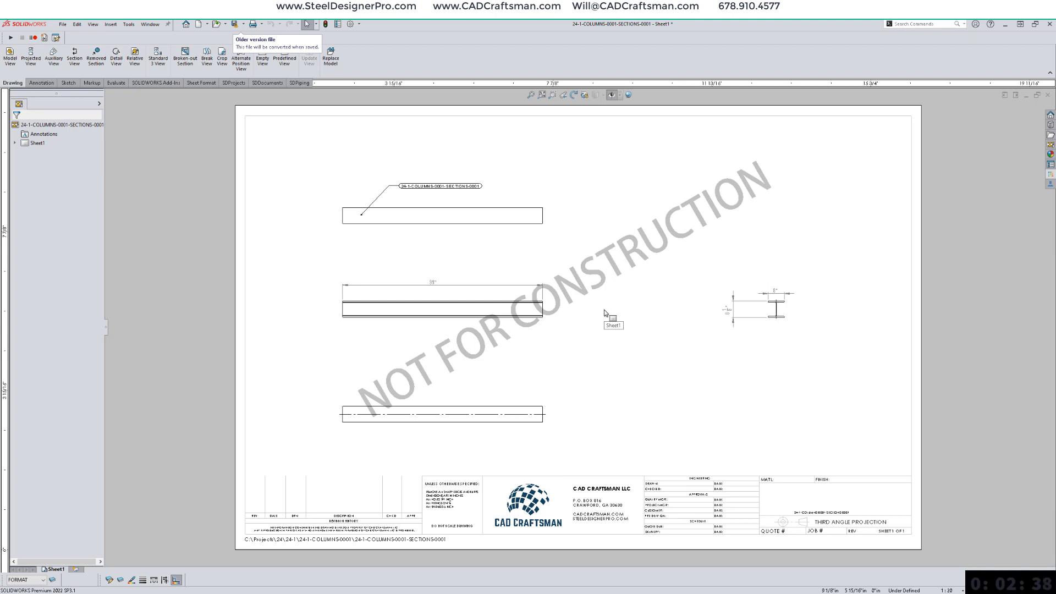
click(607, 347)
right_drag(574, 340, 625, 339)
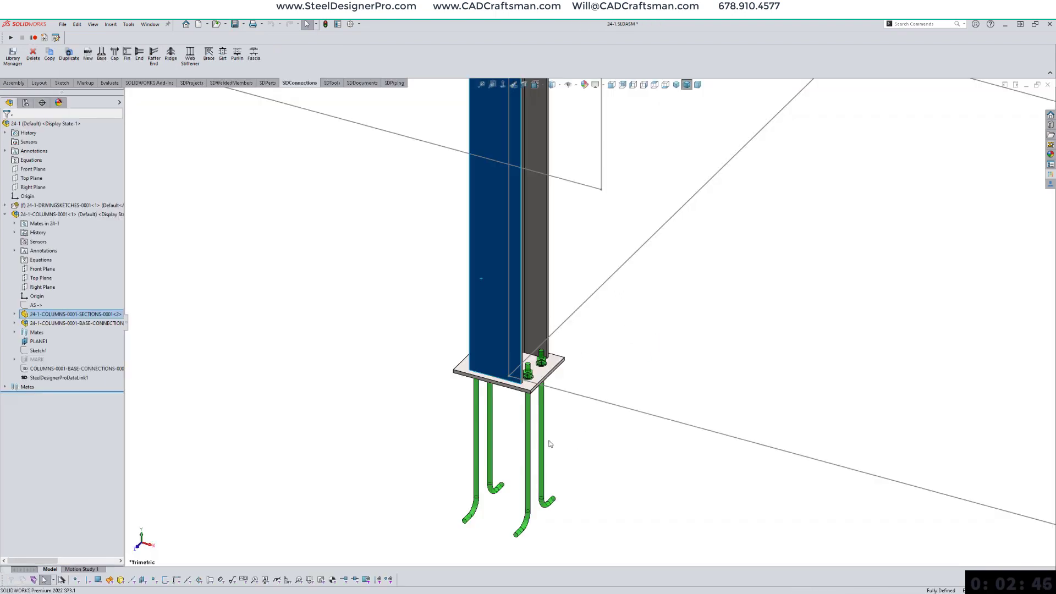
Step: Examine the base connection's contents, including the GROUT plane and the base plate's dimensions
scroll(521, 362, down, 2)
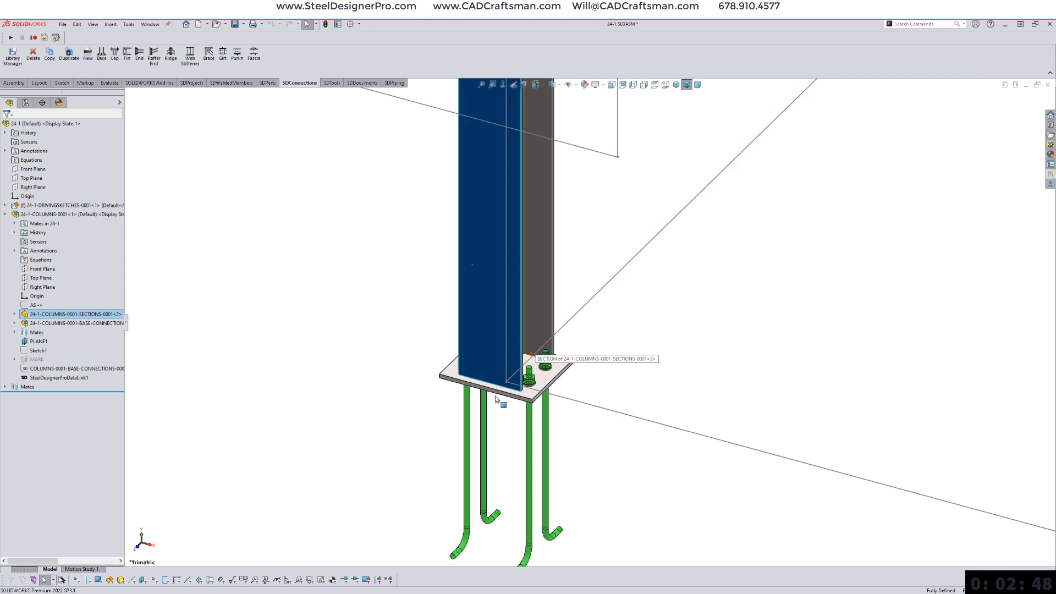
click(72, 323)
click(14, 323)
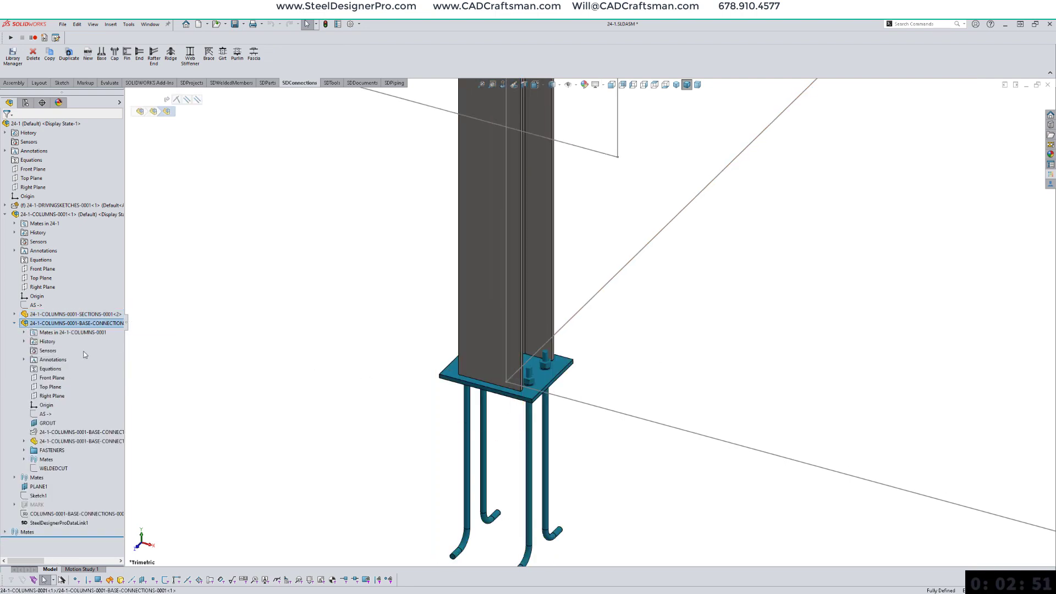
click(47, 423)
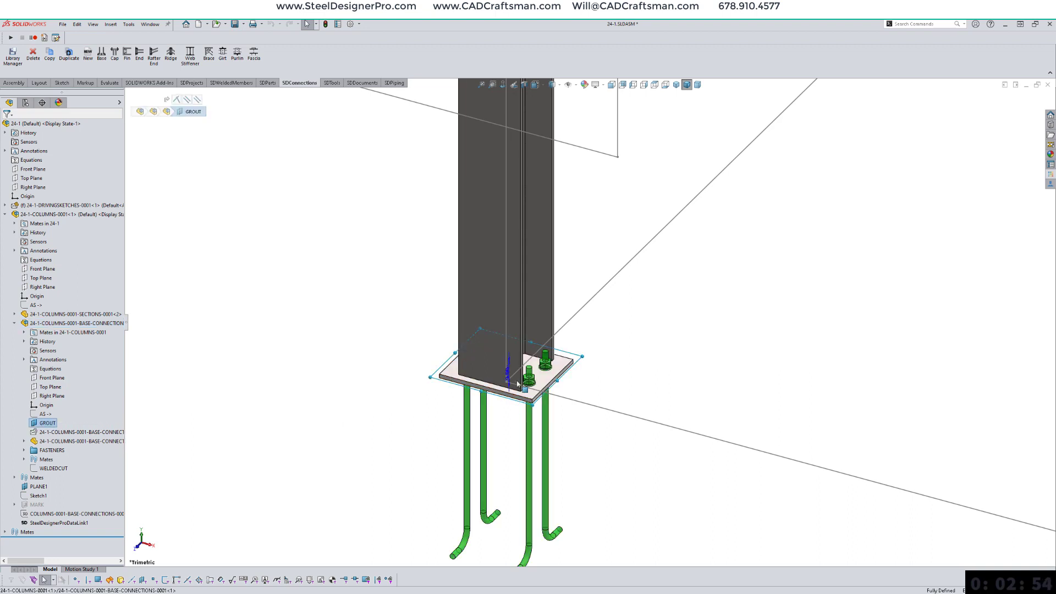
scroll(517, 383, down, 5)
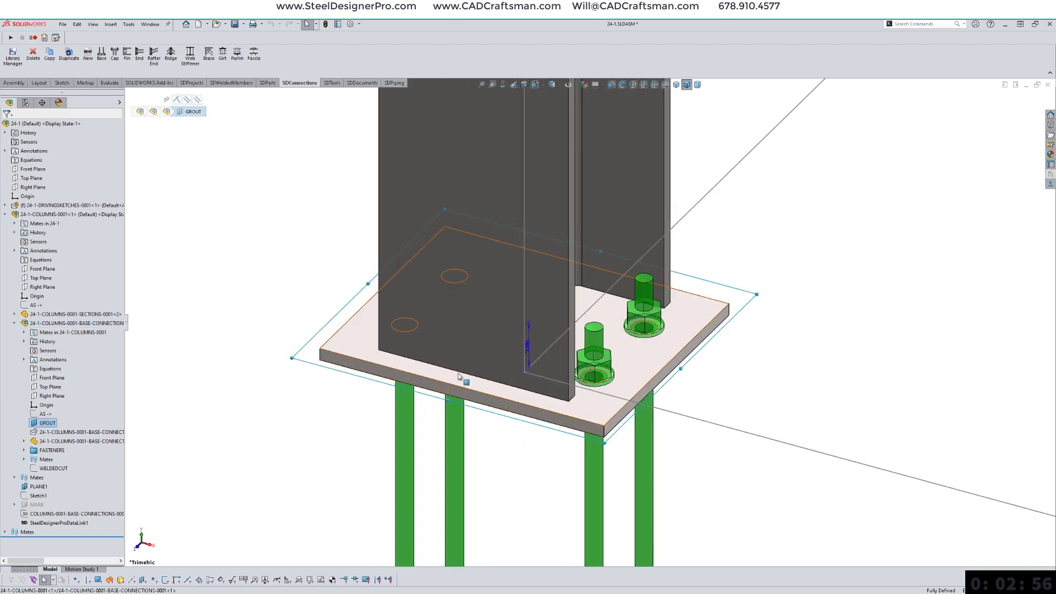
click(458, 377)
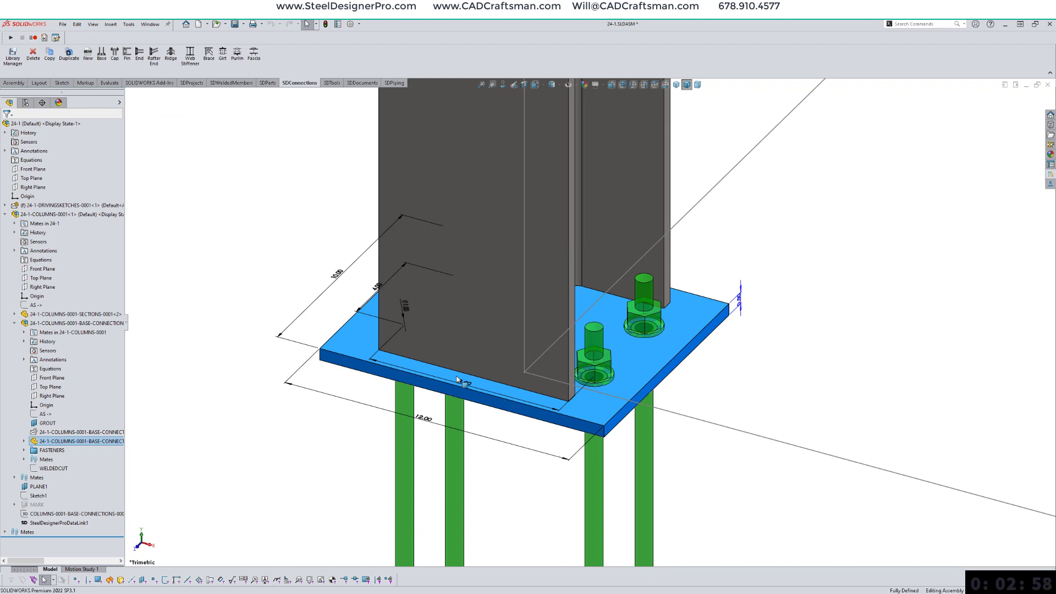
scroll(589, 322, up, 5)
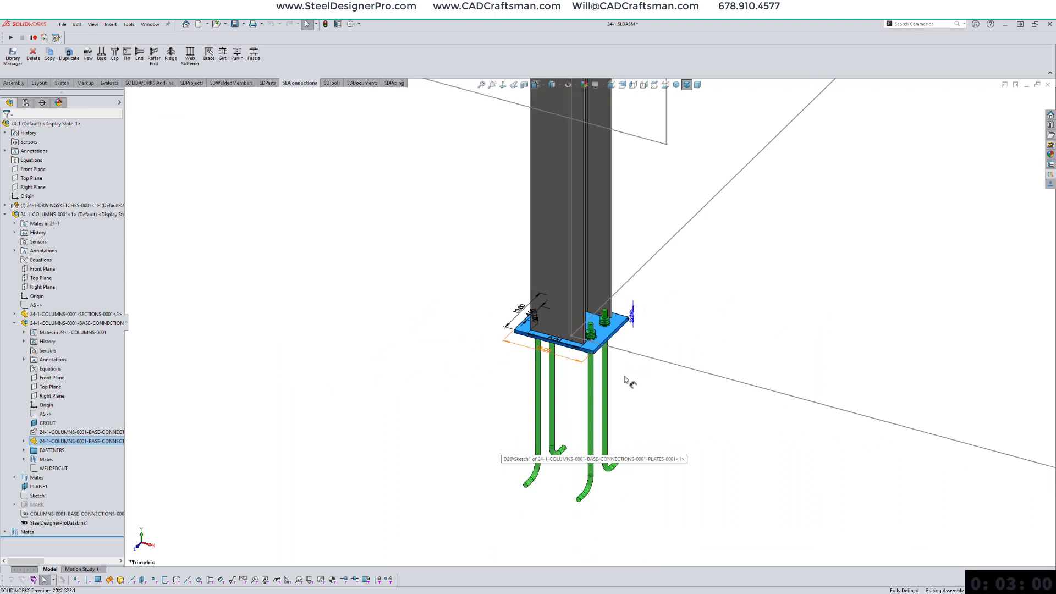
click(699, 302)
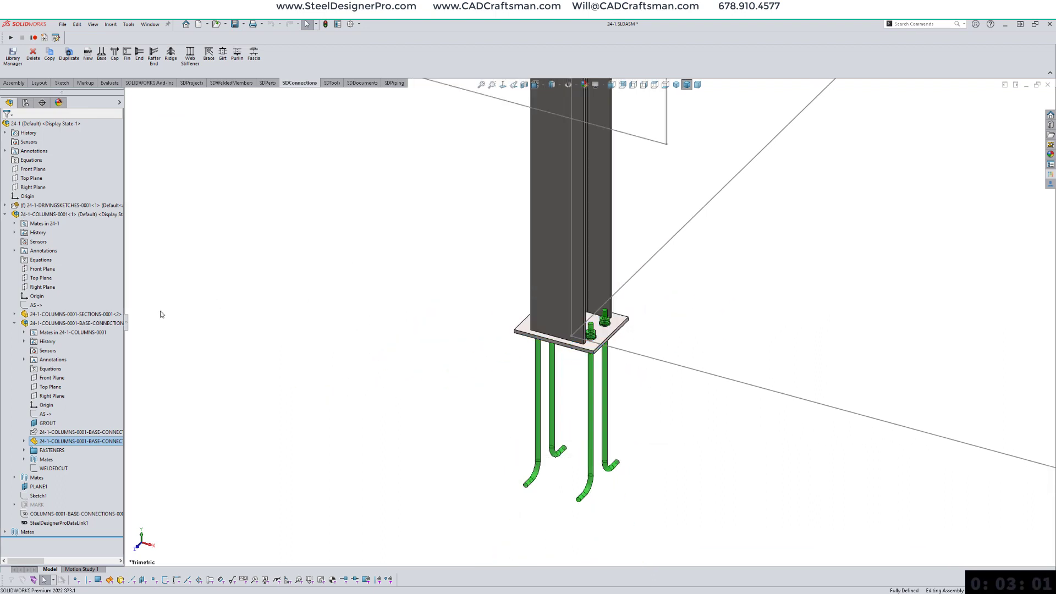
Step: Open the drawing of column assembly 24-1-COLUMNS-0001 and bring its base plate end view into focus
click(68, 216)
click(102, 182)
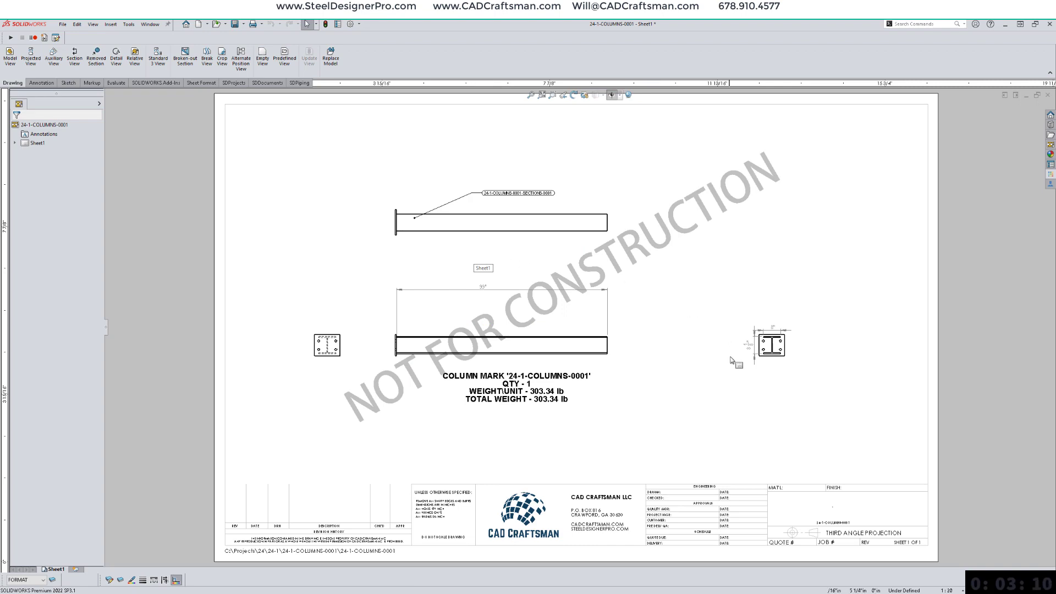
scroll(745, 384, up, 7)
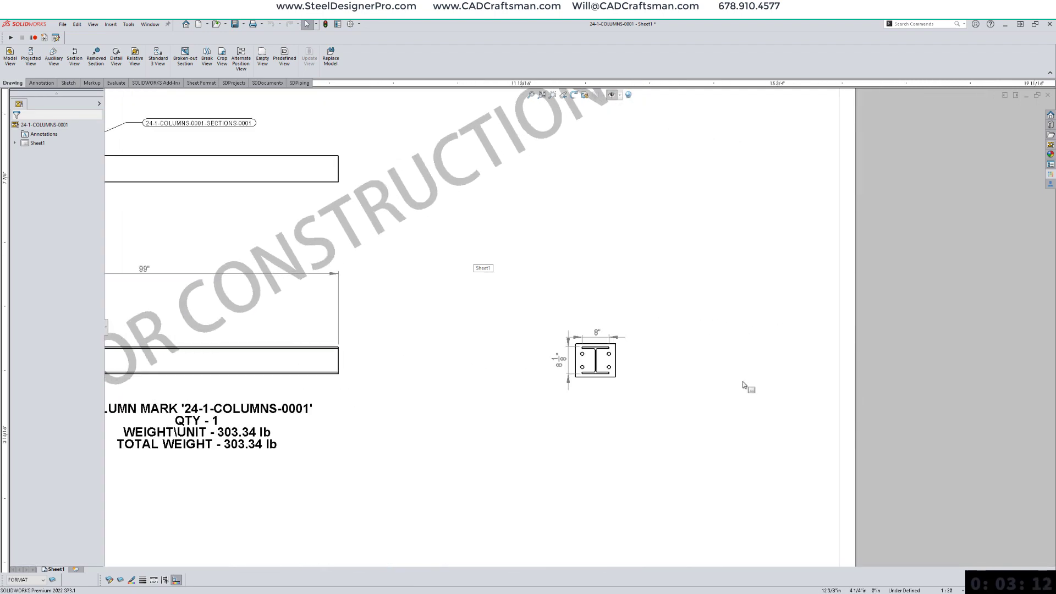
Step: Dimension the base plate's height to the right of the end view
right_drag(662, 359, 648, 173)
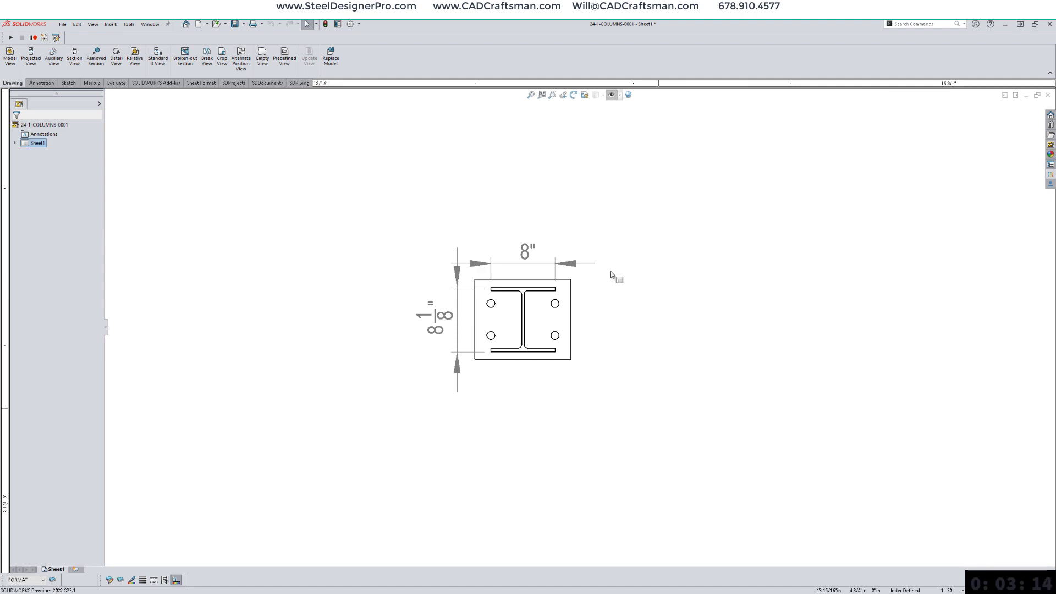
click(571, 321)
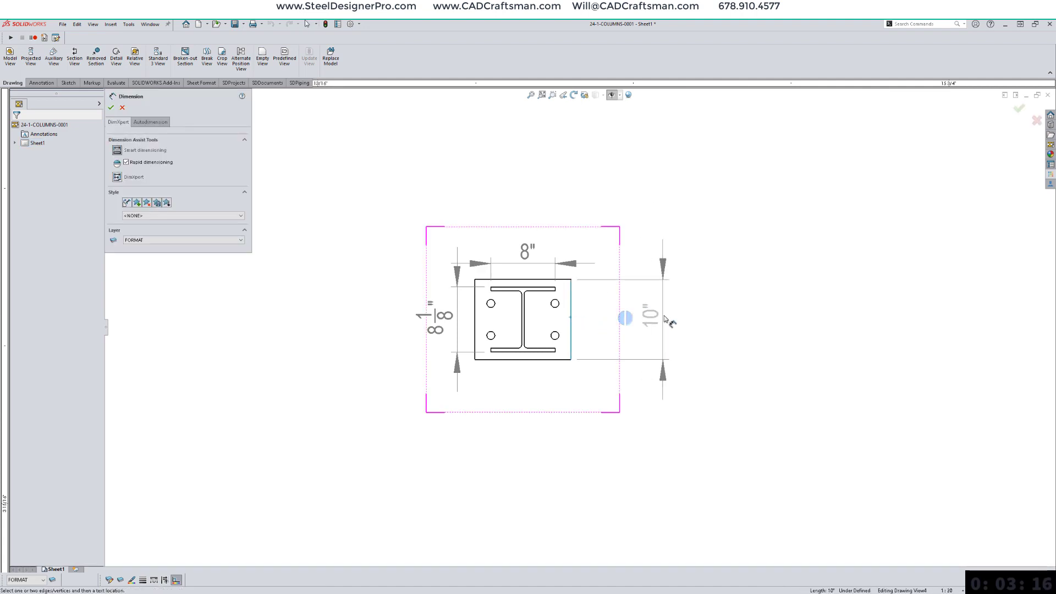
click(619, 314)
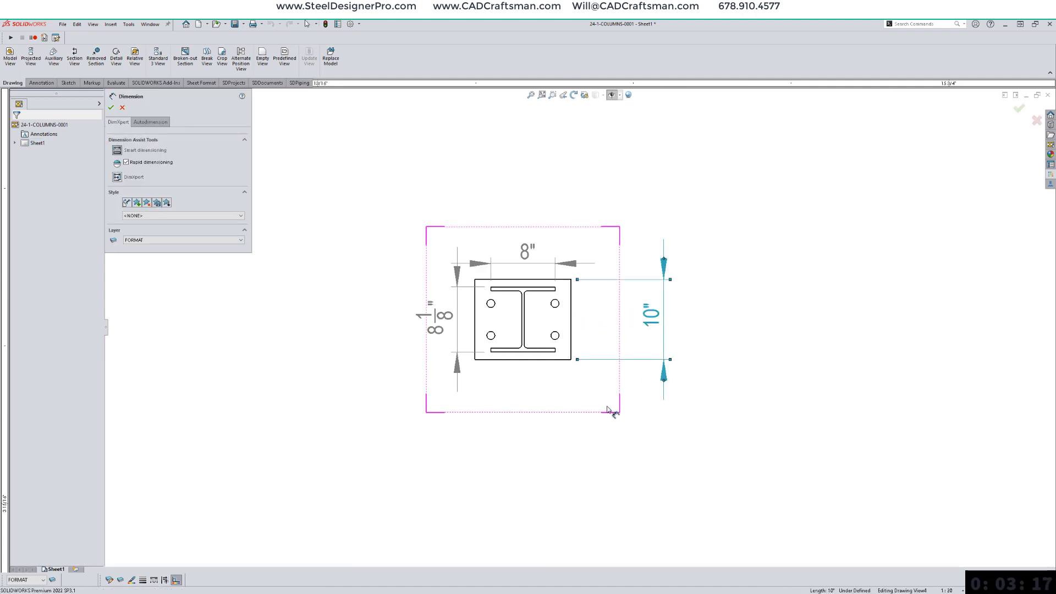
Step: Dimension the base plate's height again to the left of the end view
click(476, 320)
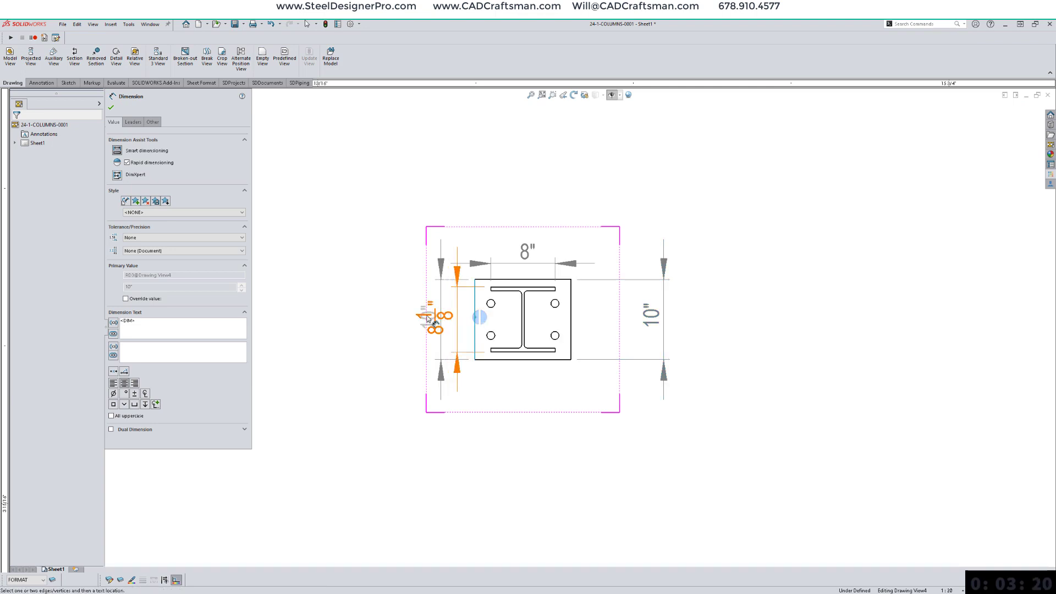
click(369, 316)
key(Escape)
Step: Delete the W section's depth and width dimensions from the end view
click(447, 322)
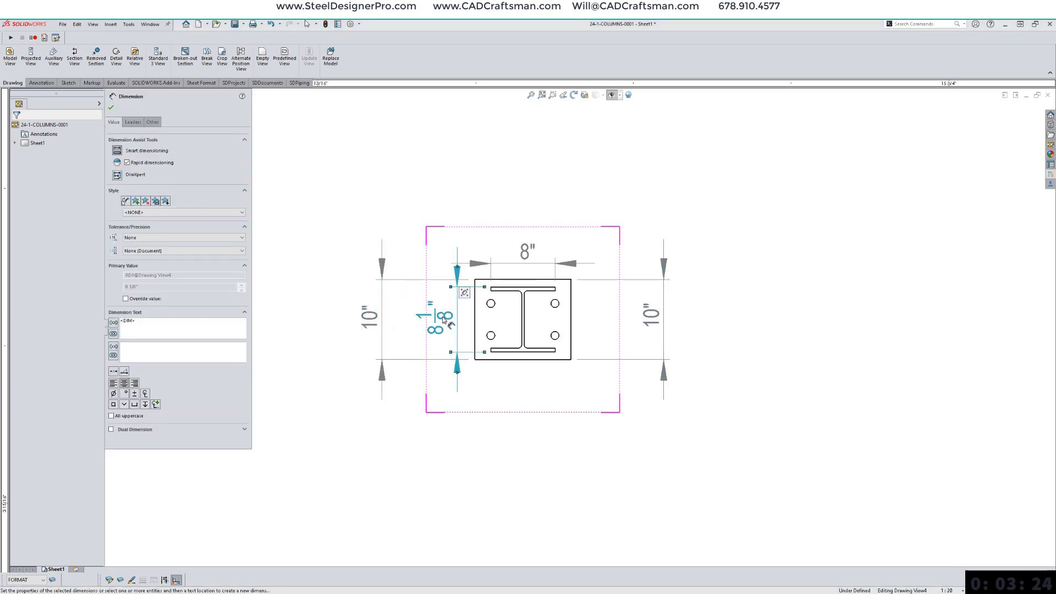
key(Delete)
click(524, 250)
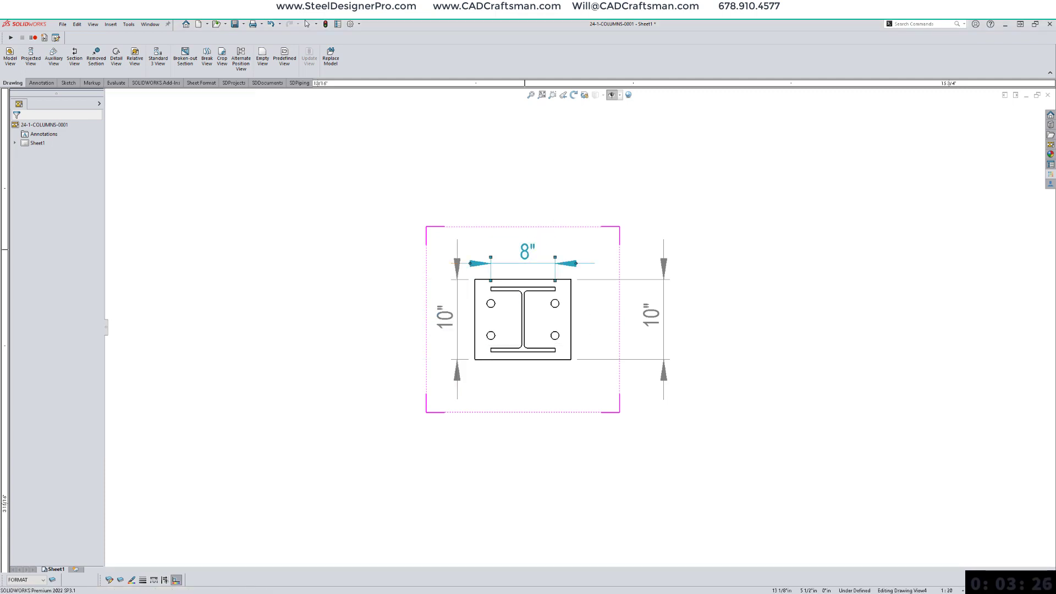
key(Delete)
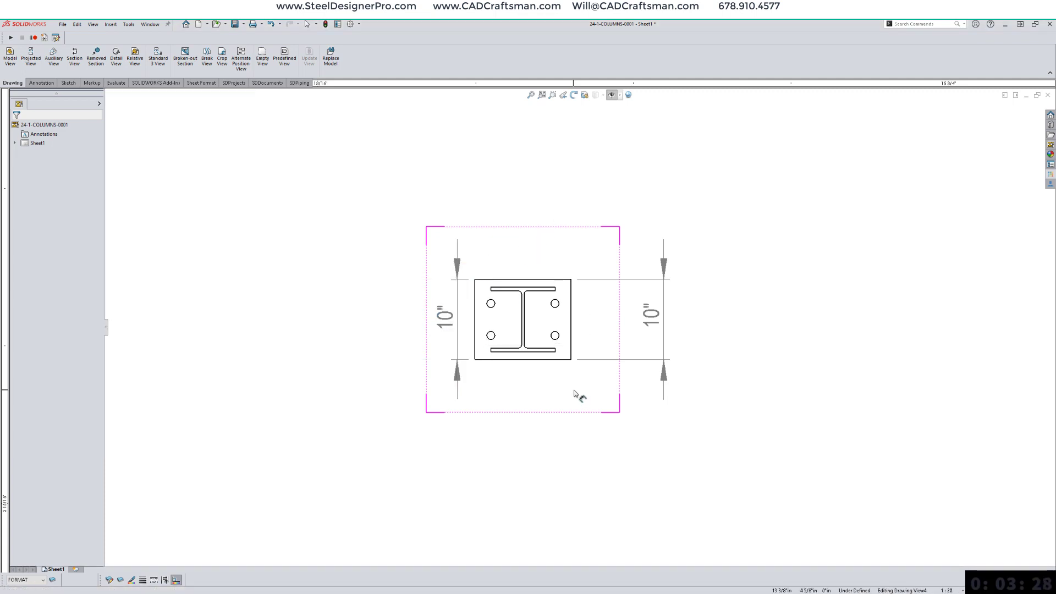
Step: Add vertical and horizontal centerlines to the end view between the base plate's opposite edges
right_drag(574, 391, 542, 370)
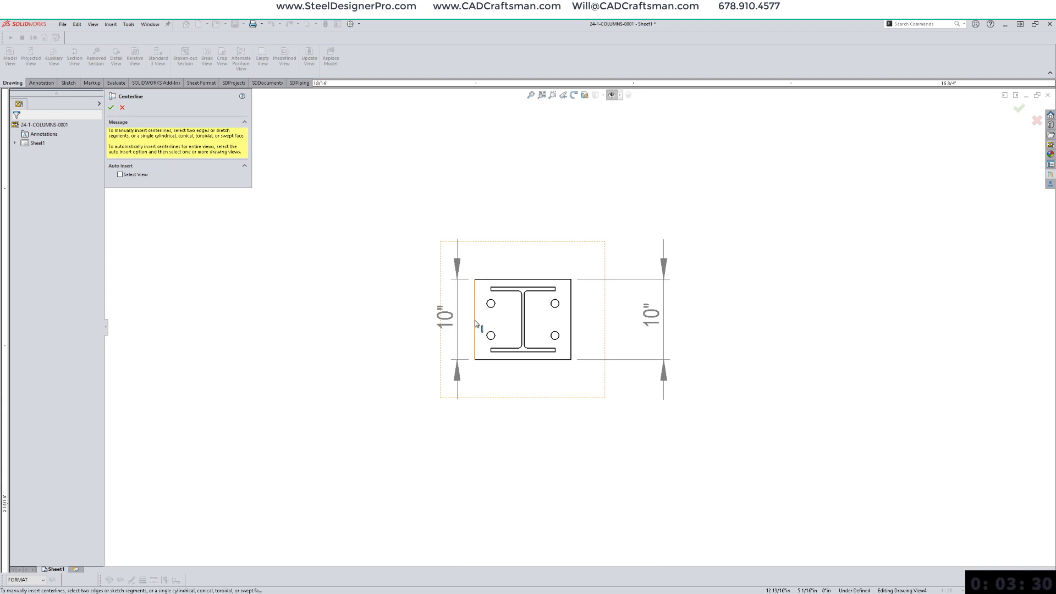
click(476, 324)
click(571, 325)
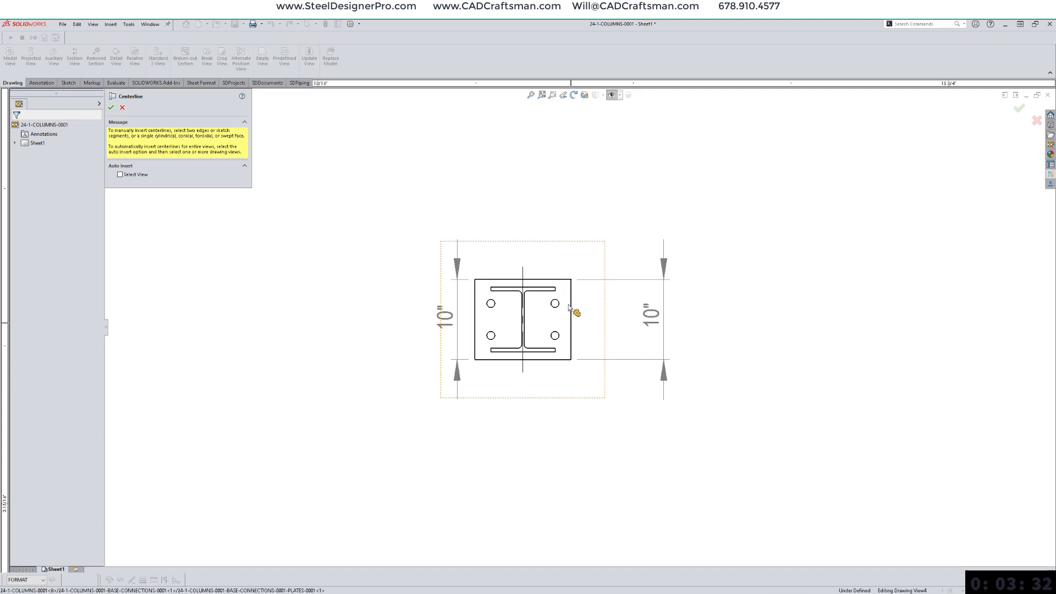
click(553, 280)
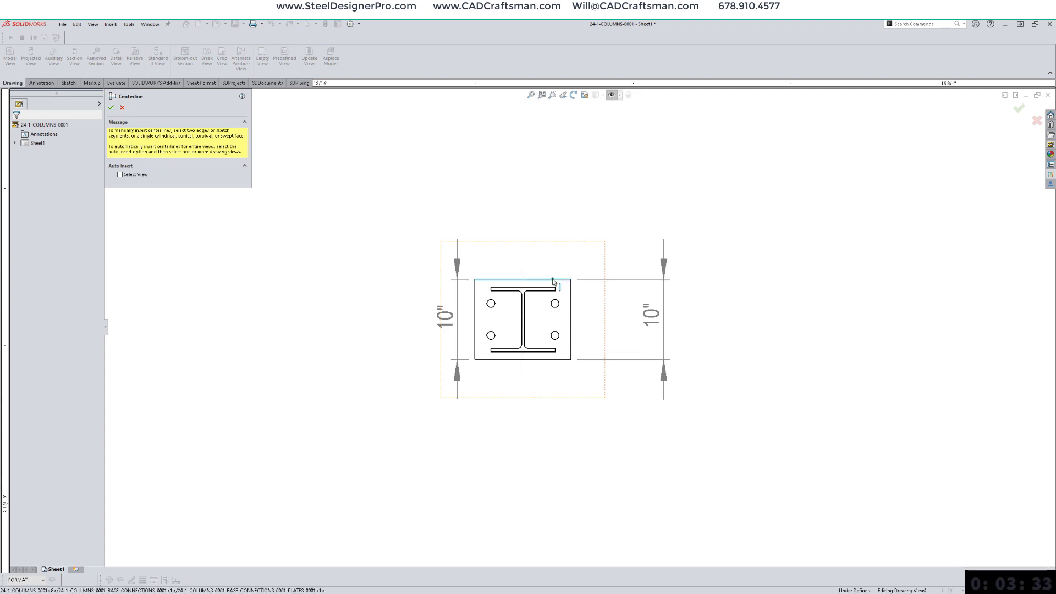
click(556, 360)
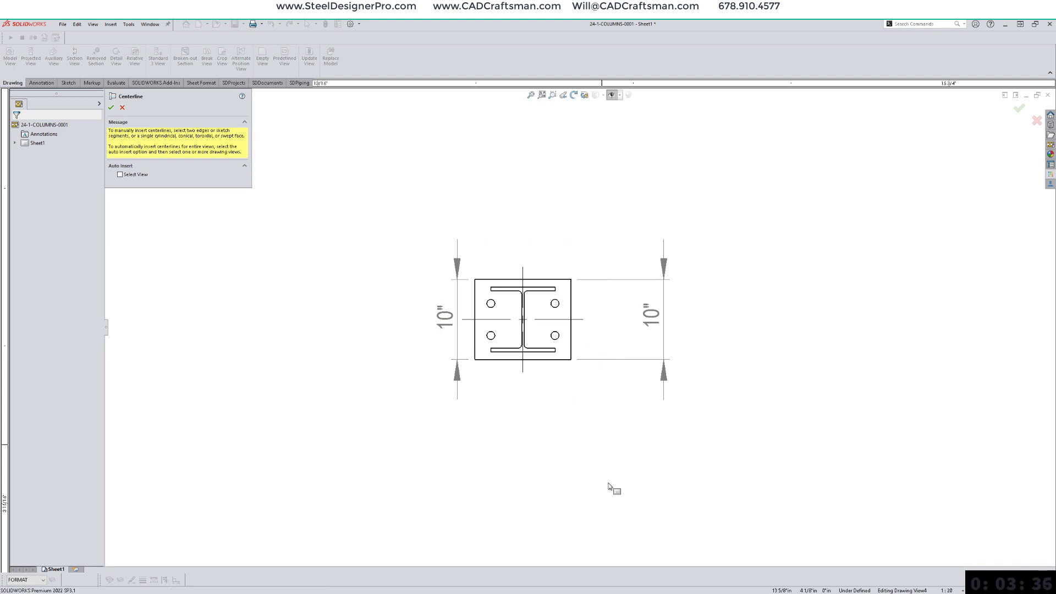
key(Escape)
Step: Delete the duplicate plate height dimension to the left of the end view
key(d)
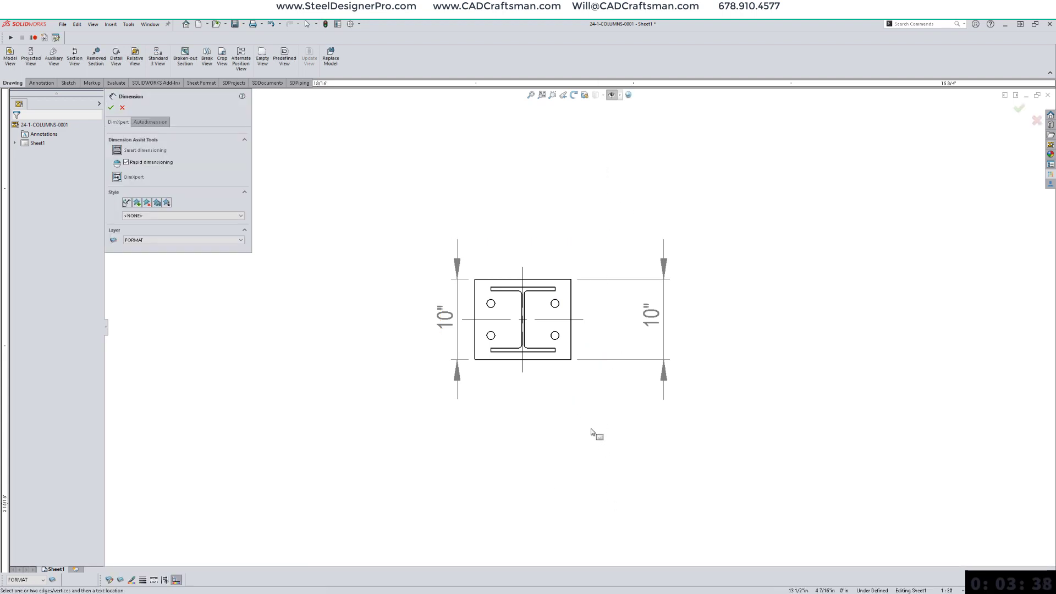
click(452, 321)
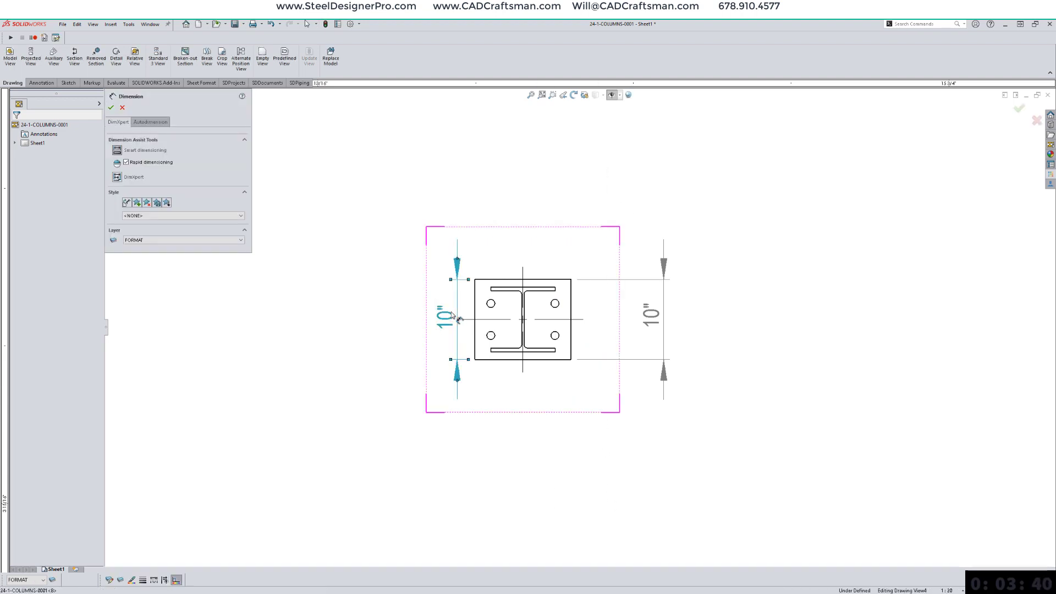
key(Delete)
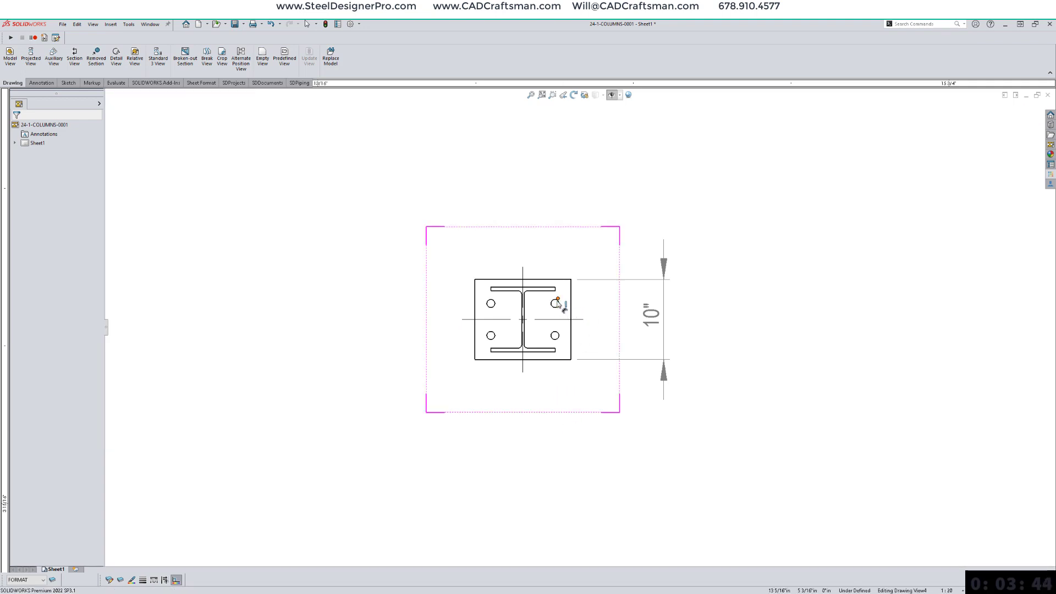
Step: Dimension the vertical spacing between the two right-hand bolt holes and the diameter of the upper-right hole
scroll(586, 303, down, 2)
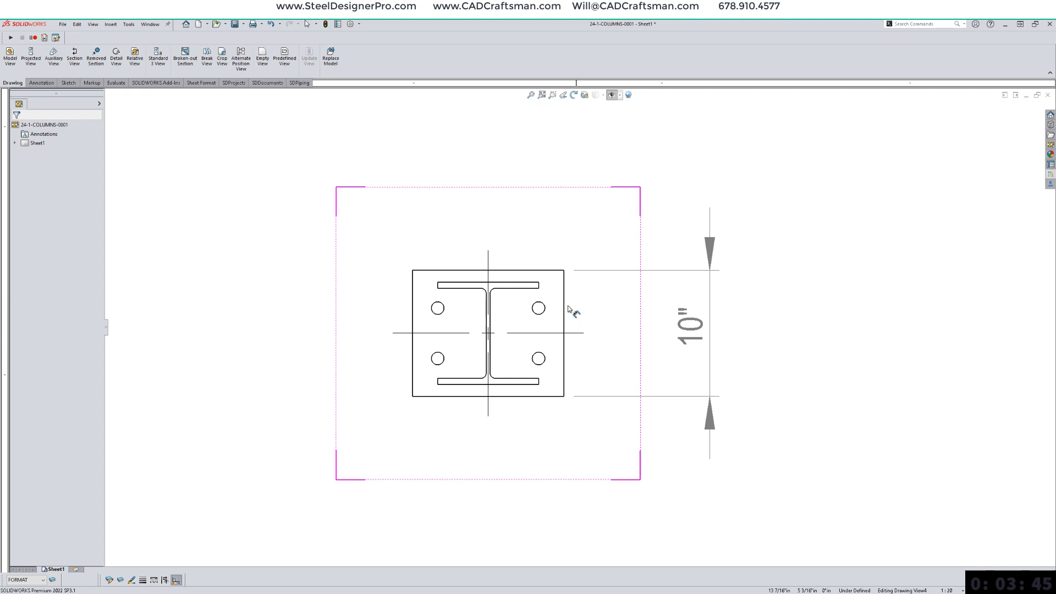
click(539, 308)
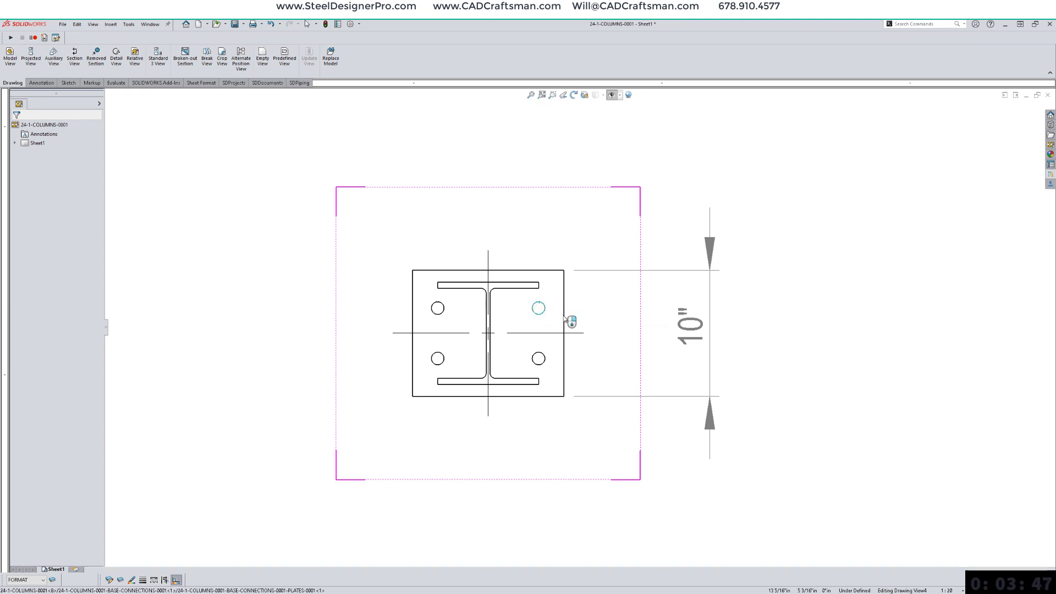
click(544, 359)
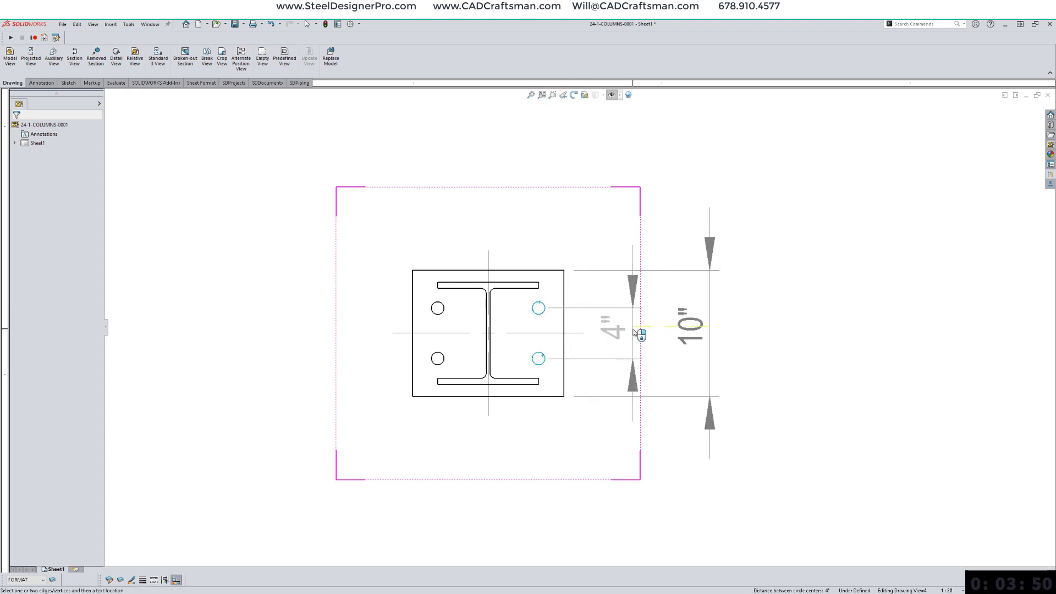
click(638, 336)
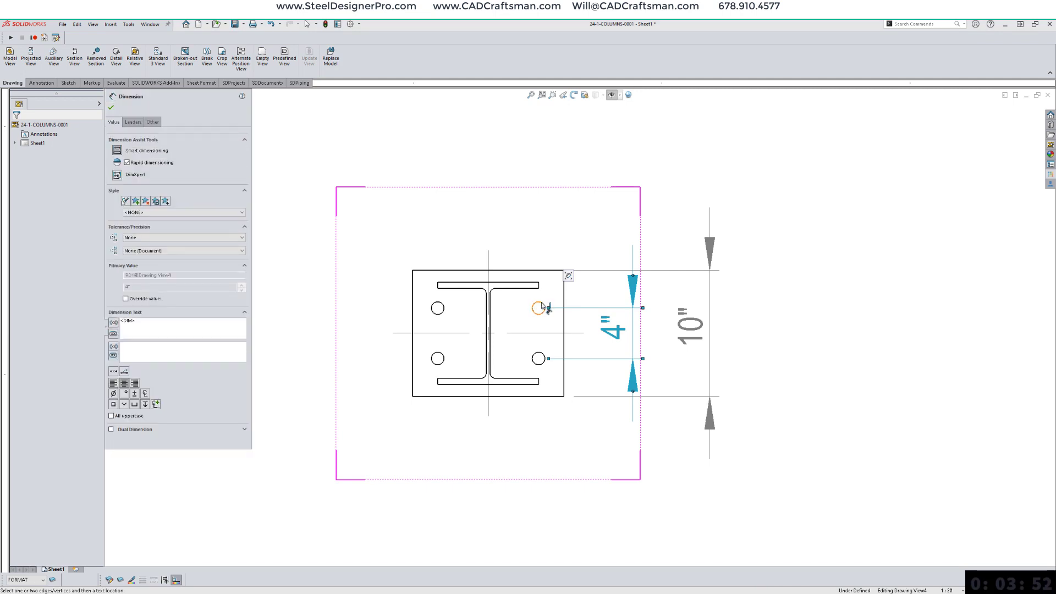
click(637, 212)
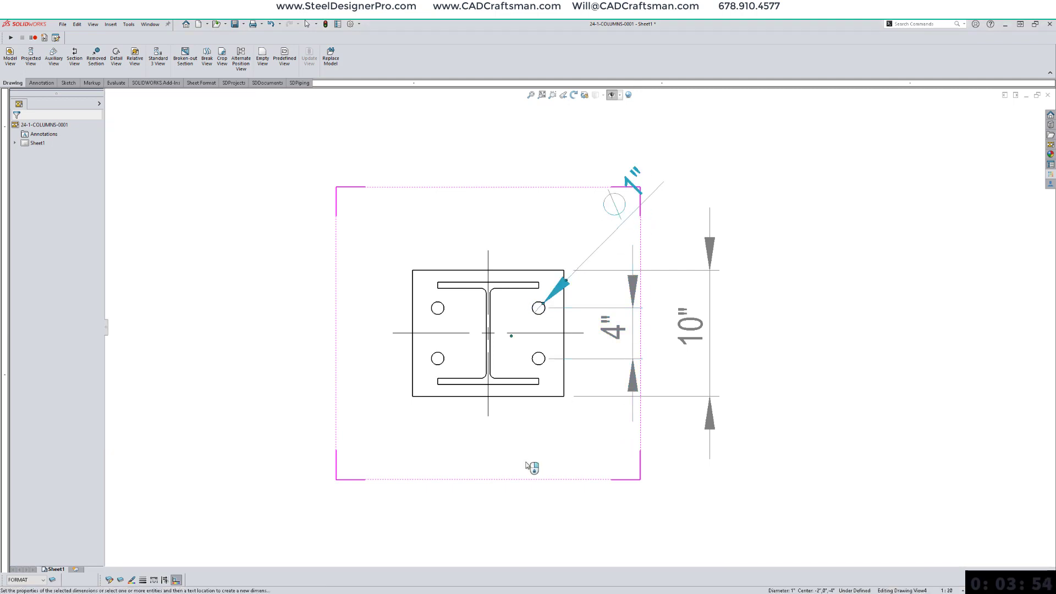
Step: Dimension the base plate's width and the horizontal spacing between the lower bolt holes below the end view
click(502, 401)
click(497, 539)
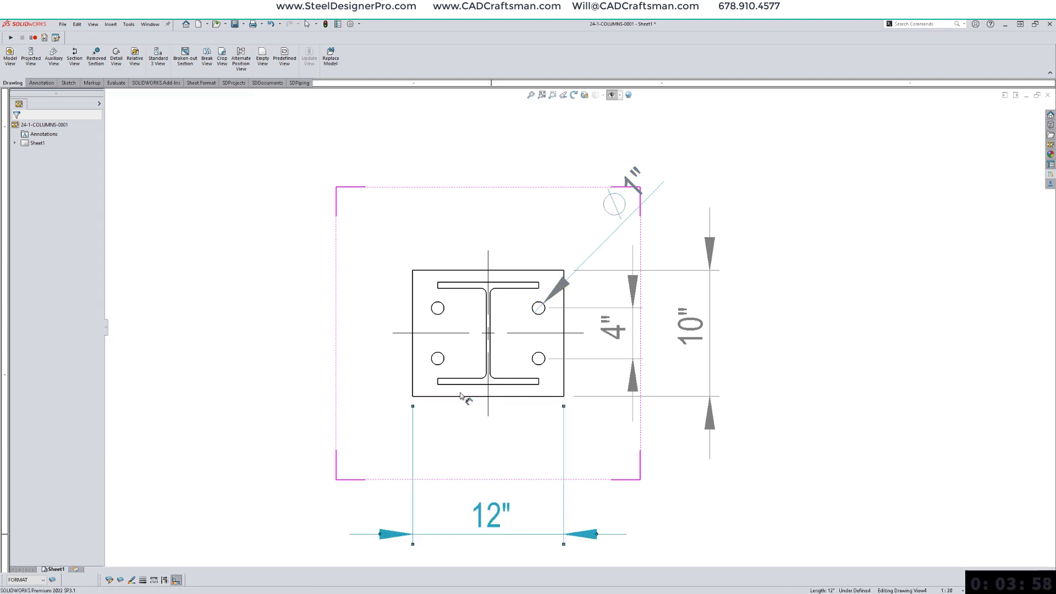
click(444, 359)
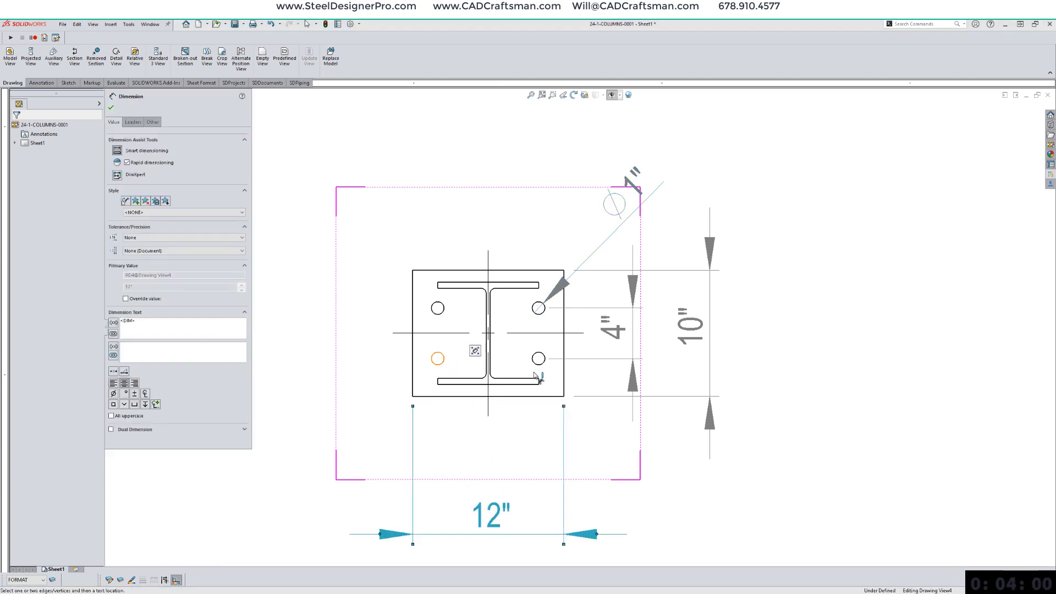
click(539, 360)
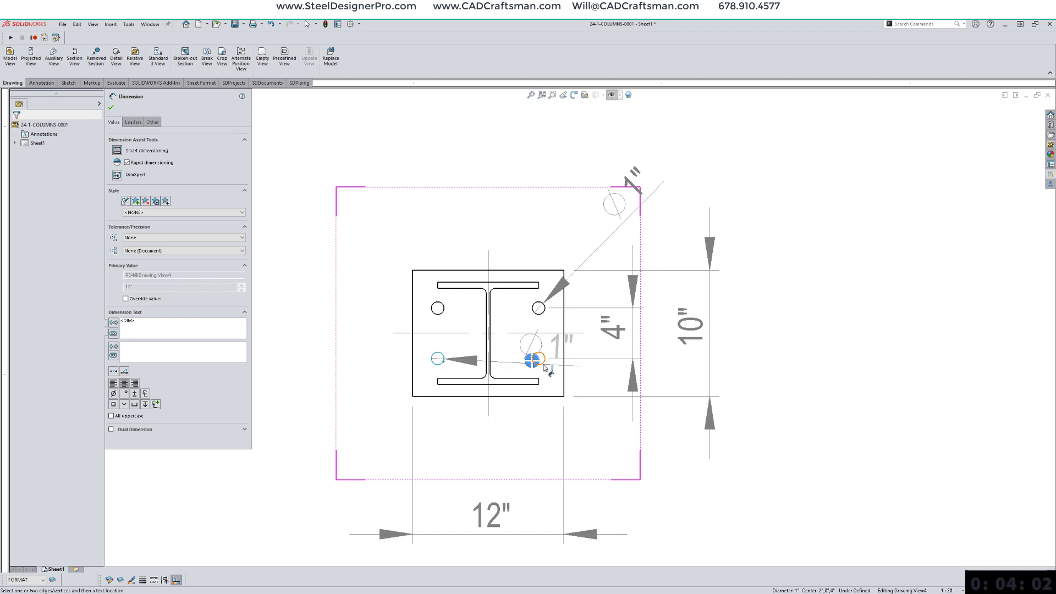
click(498, 467)
key(Escape)
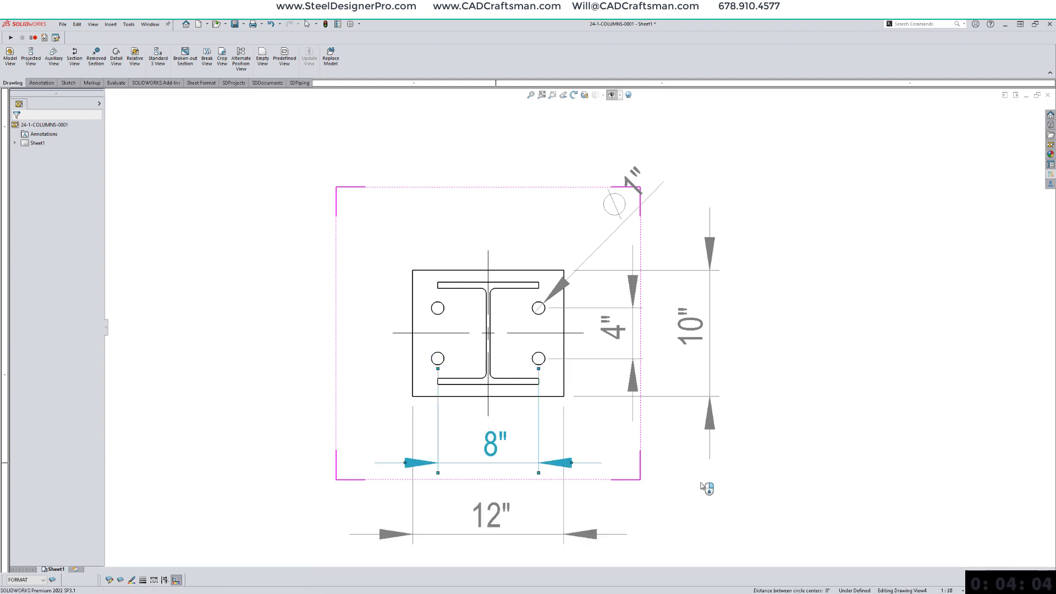
Step: Dimension the column's overall length below the upper view, from the base plate's outer edge to the column's opposite end
key(Escape)
key(f)
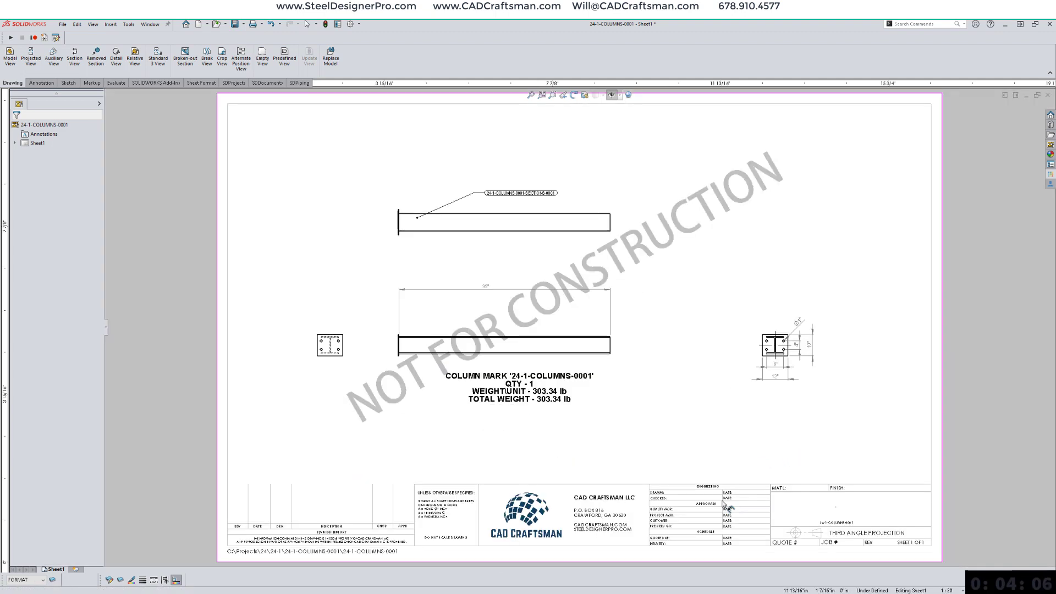
scroll(495, 308, down, 5)
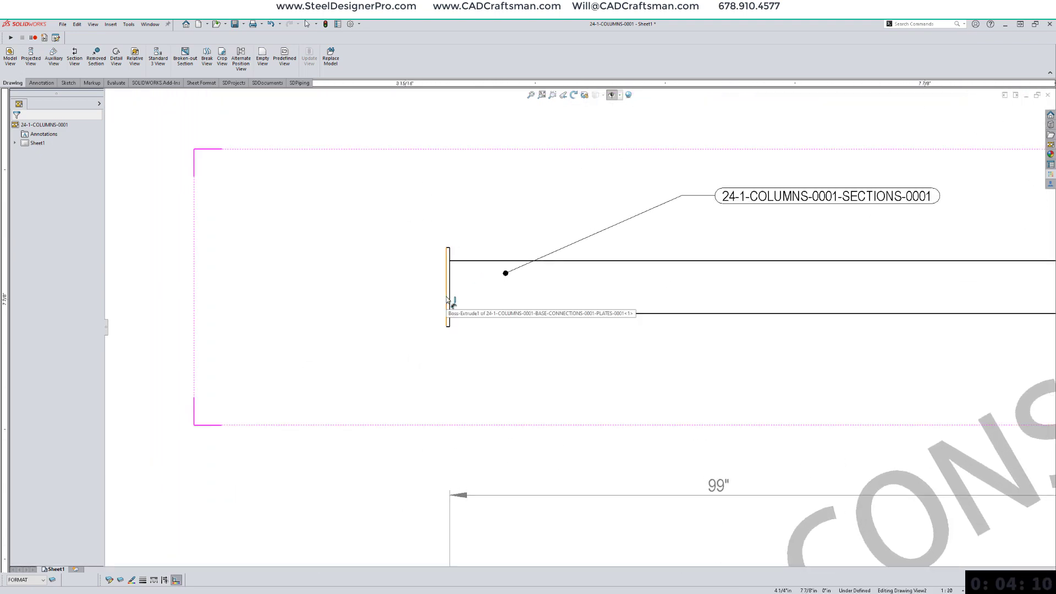
click(447, 297)
scroll(687, 380, right, 5)
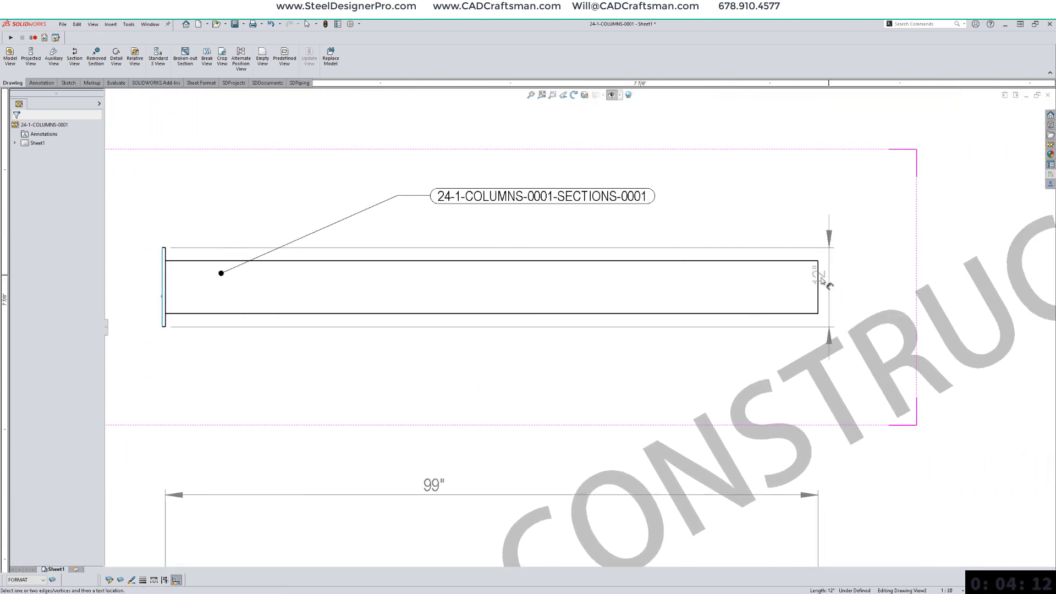
click(818, 279)
scroll(713, 324, up, 5)
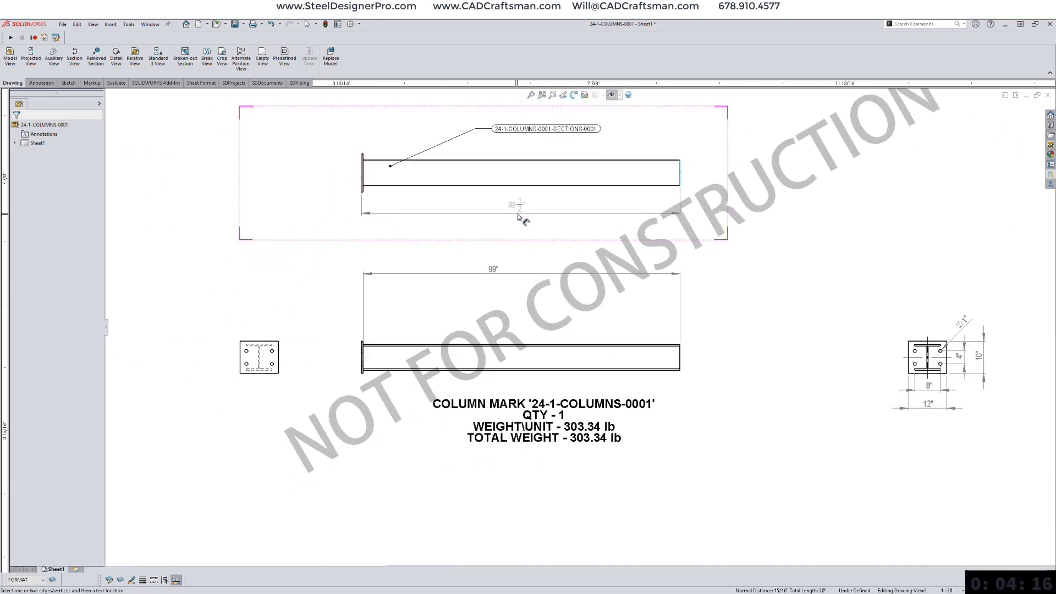
click(514, 218)
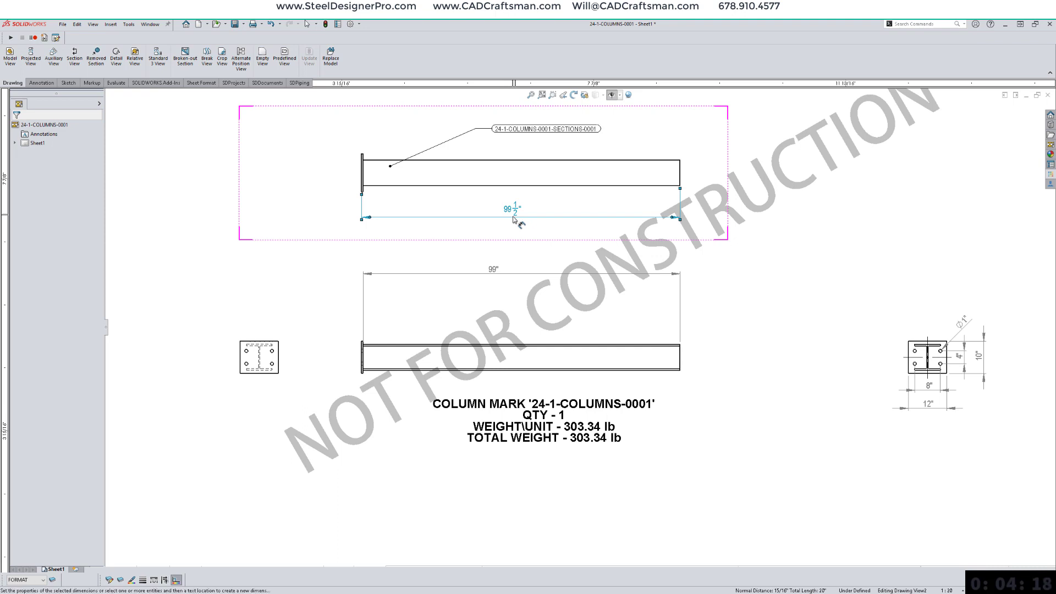
key(Escape)
Step: Move the 99" length dimension closer to the column in the lower view
click(724, 413)
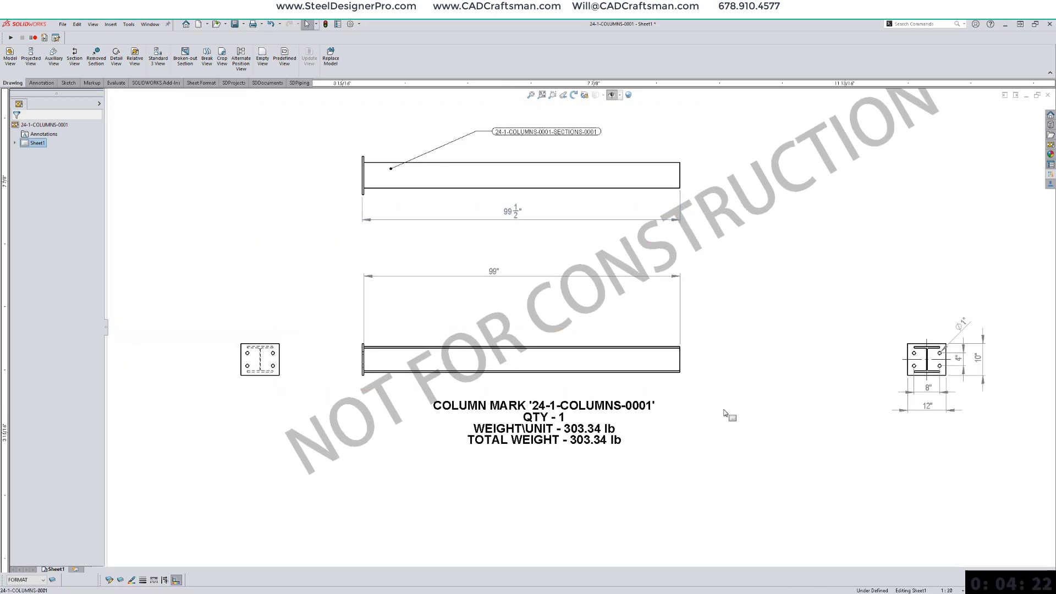
drag(497, 276, 511, 313)
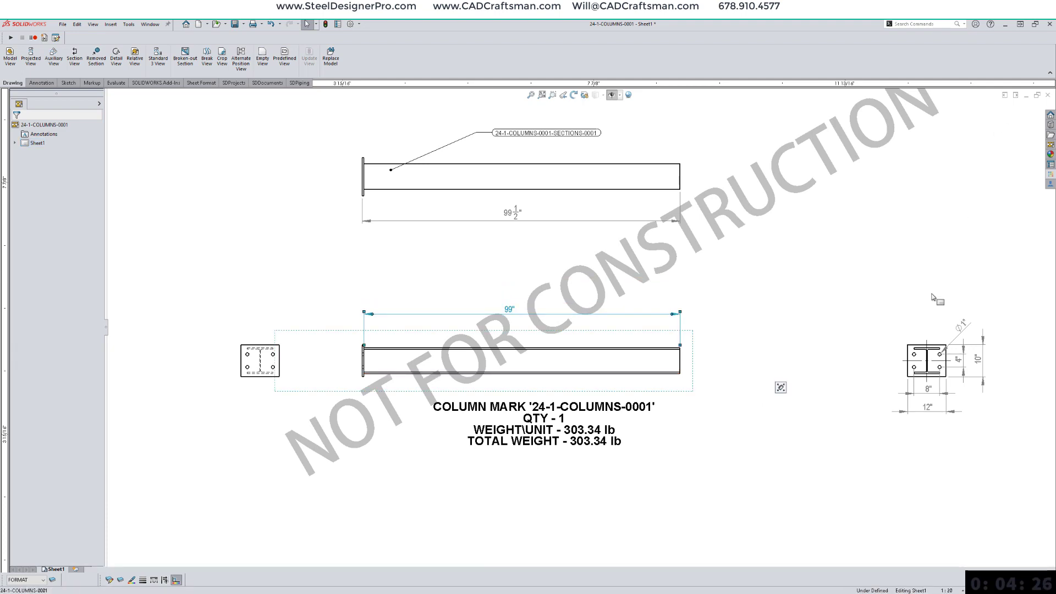
click(932, 294)
Step: Check the settings of the column section's mark balloon and run the DANGLE UNHIDE macro to reveal dangling annotations
scroll(758, 296, down, 2)
scroll(753, 297, down, 2)
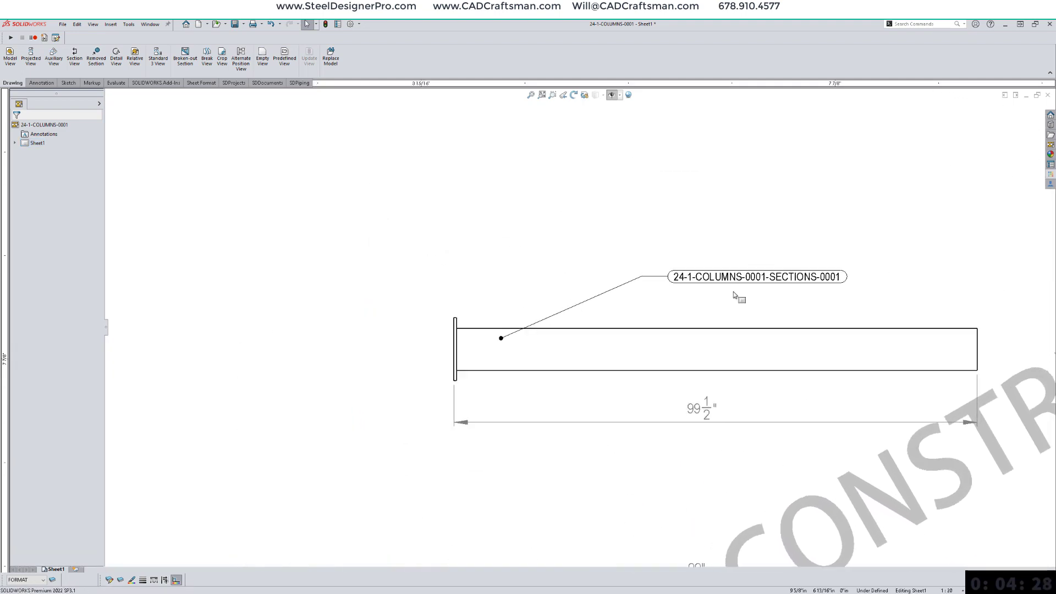
click(641, 276)
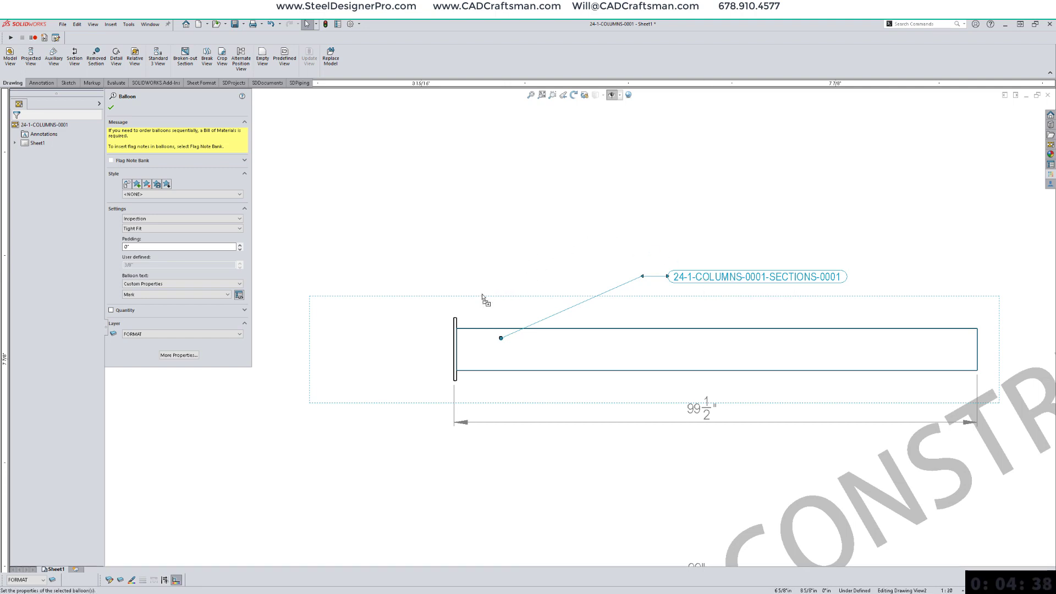
click(513, 197)
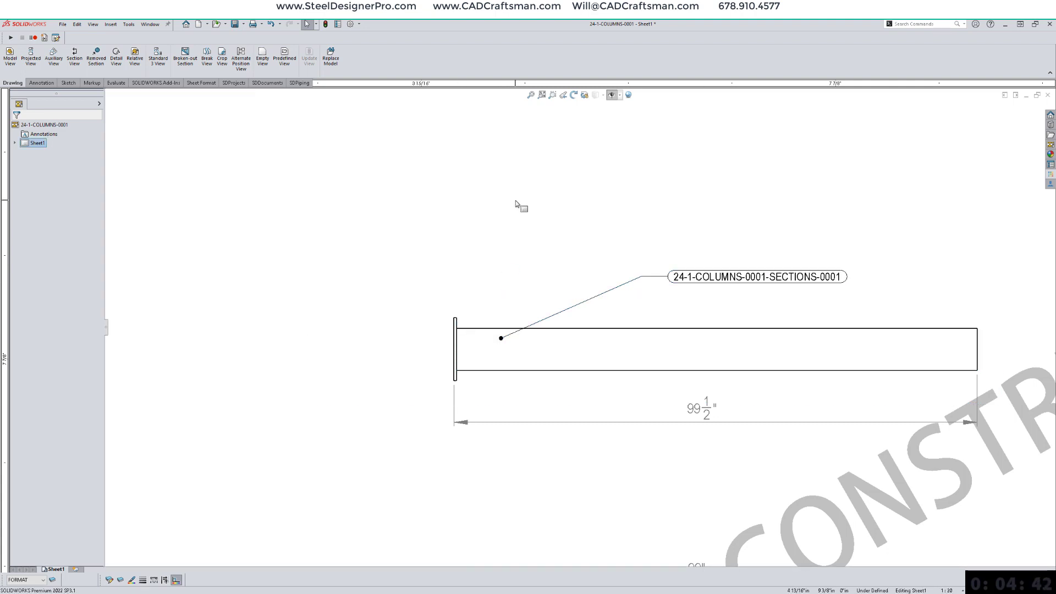
key(m)
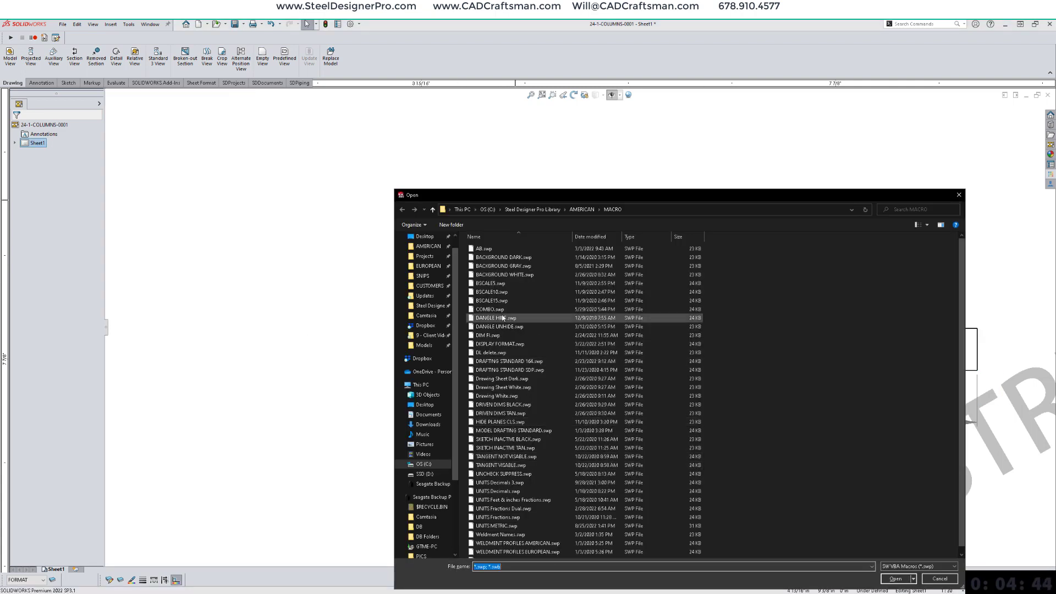
double_click(498, 327)
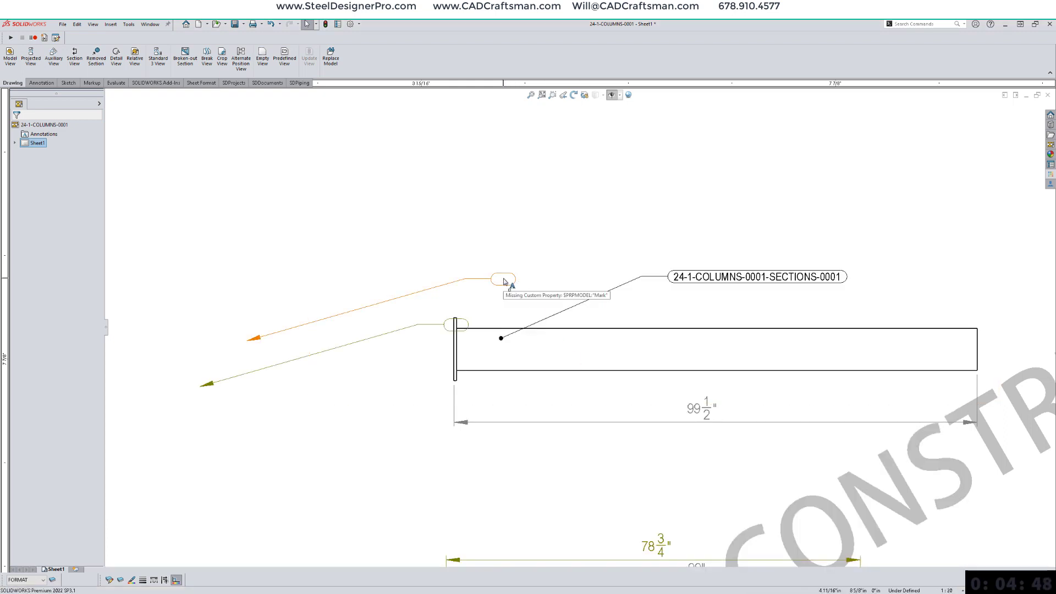
Step: Place one dangling balloon above the upper view and attach its leader to the base plate's edge
drag(504, 280, 708, 192)
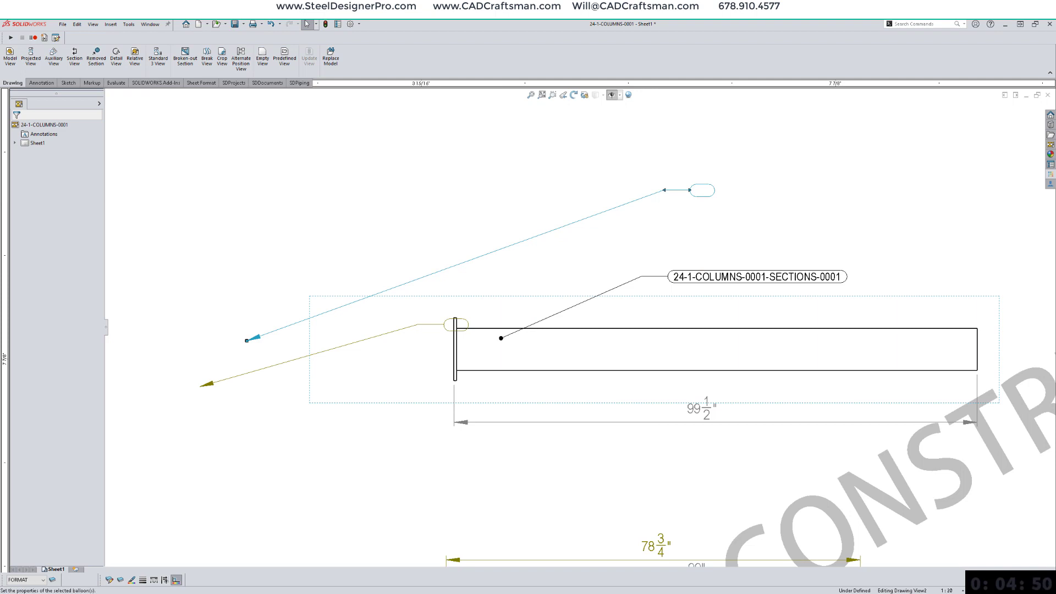
click(255, 339)
key(z)
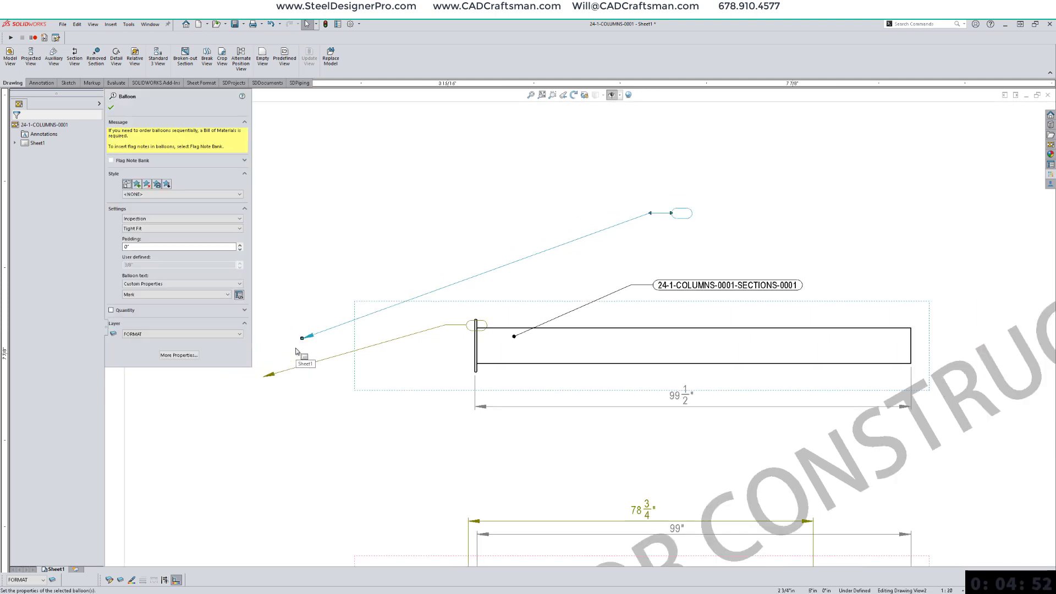
drag(302, 339, 479, 323)
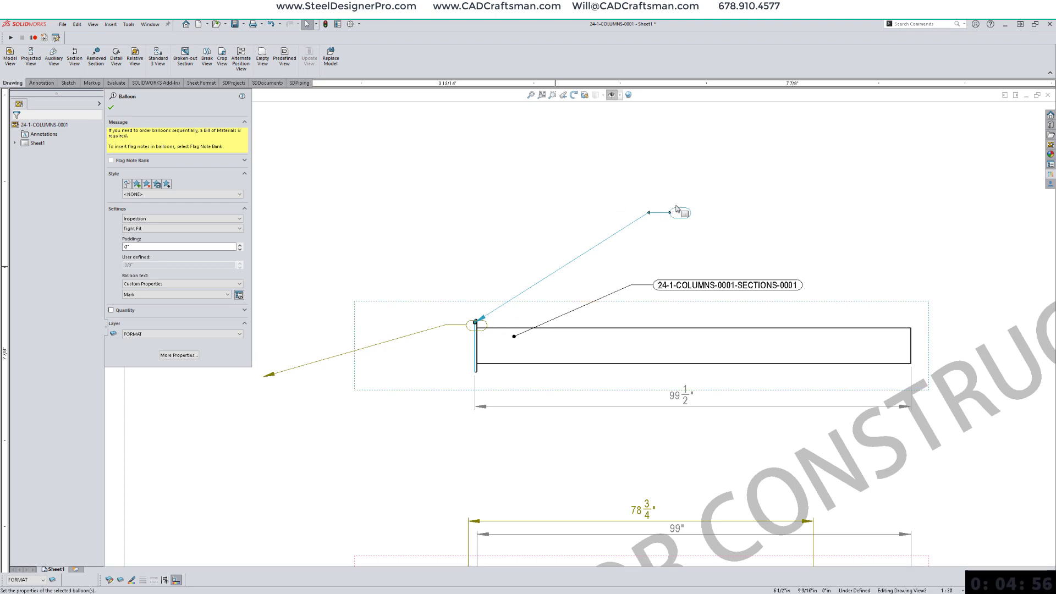
drag(670, 215, 692, 242)
click(575, 266)
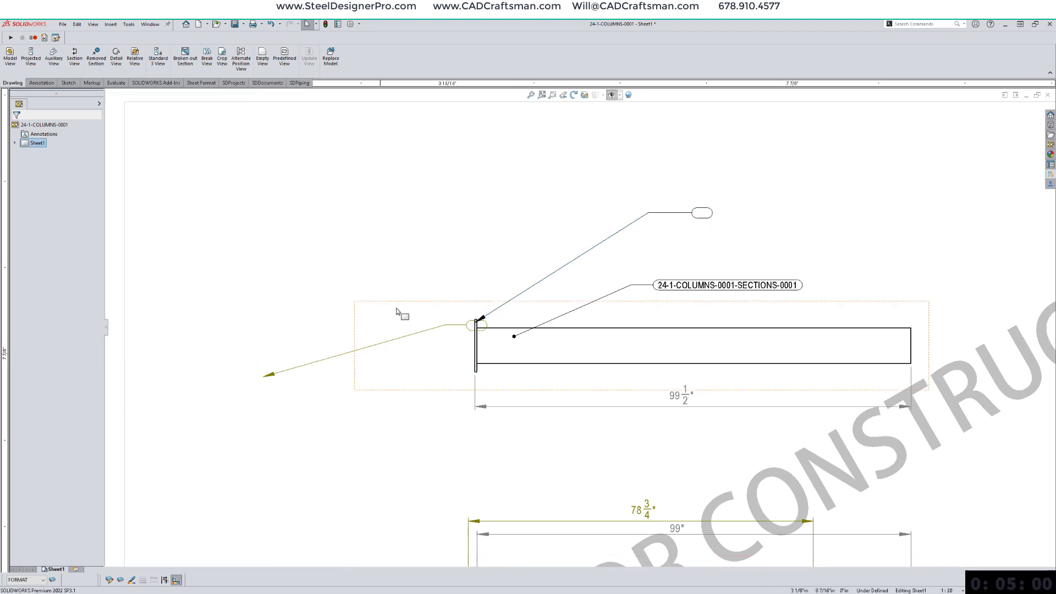
Step: Delete the remaining dangling balloon and move the base plate's balloon closer to the upper view
click(450, 326)
key(Delete)
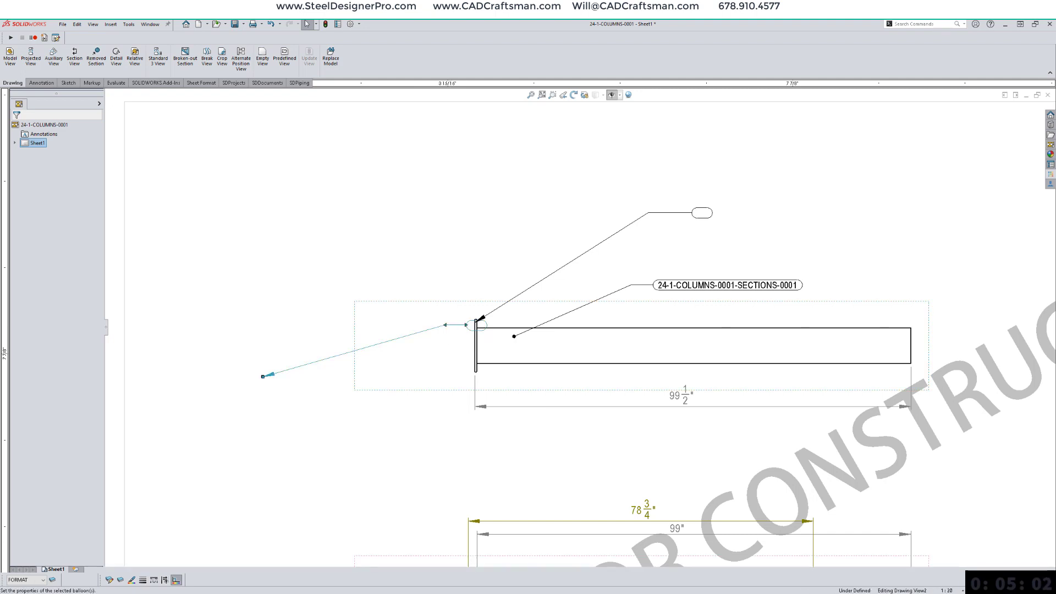
click(654, 216)
drag(657, 218, 553, 275)
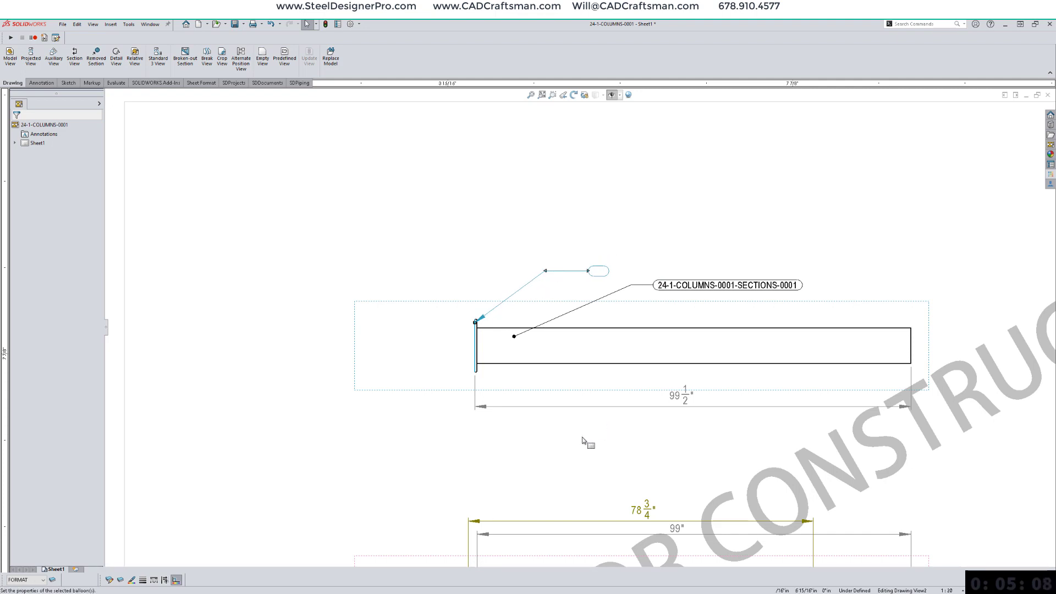
click(553, 461)
Step: Delete the dangling 78 3/4" dimension above the lower view
key(f)
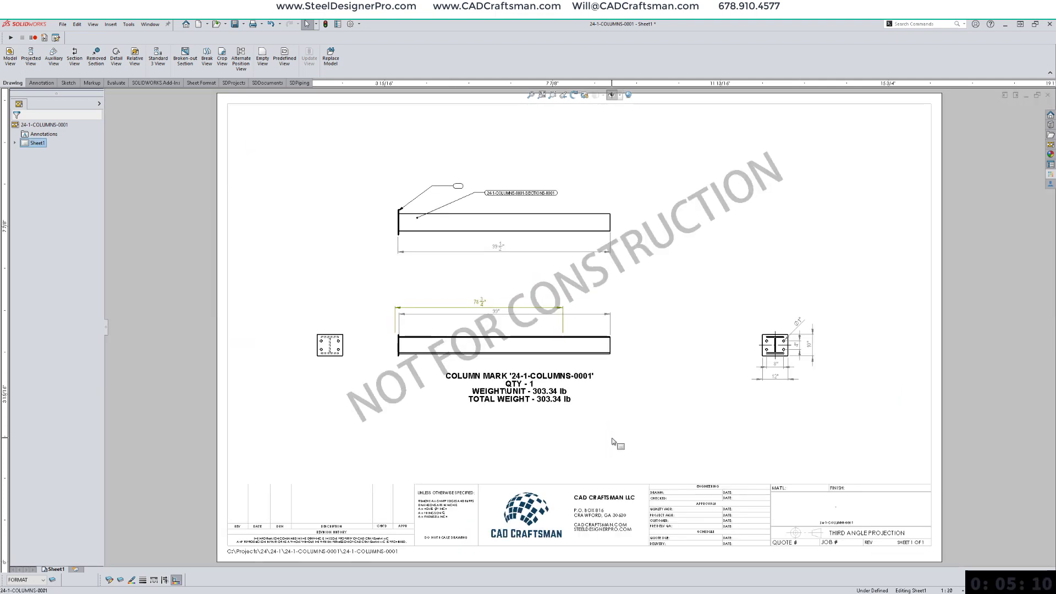
click(479, 302)
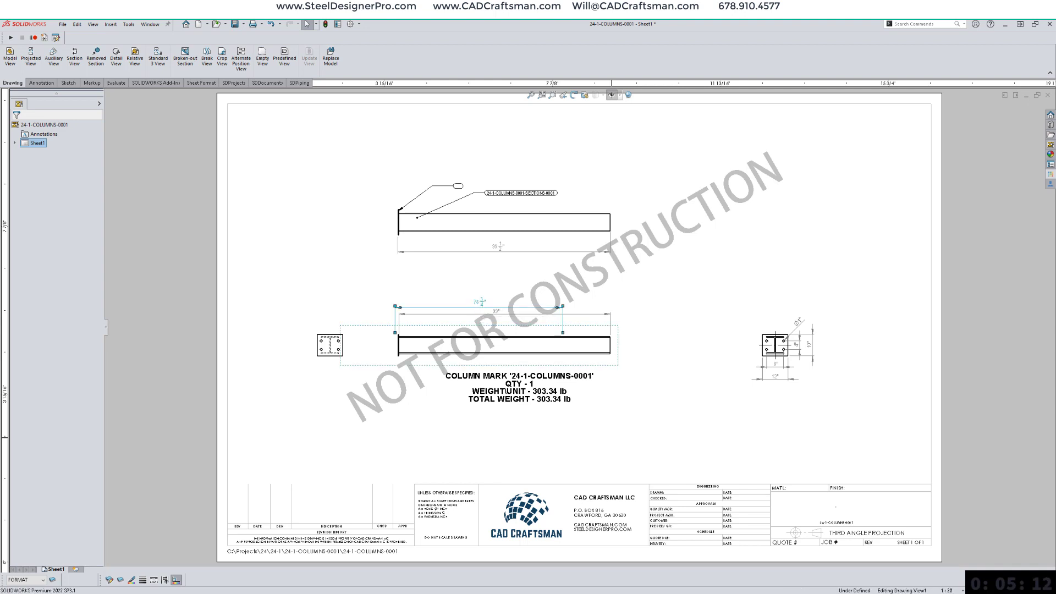
key(Delete)
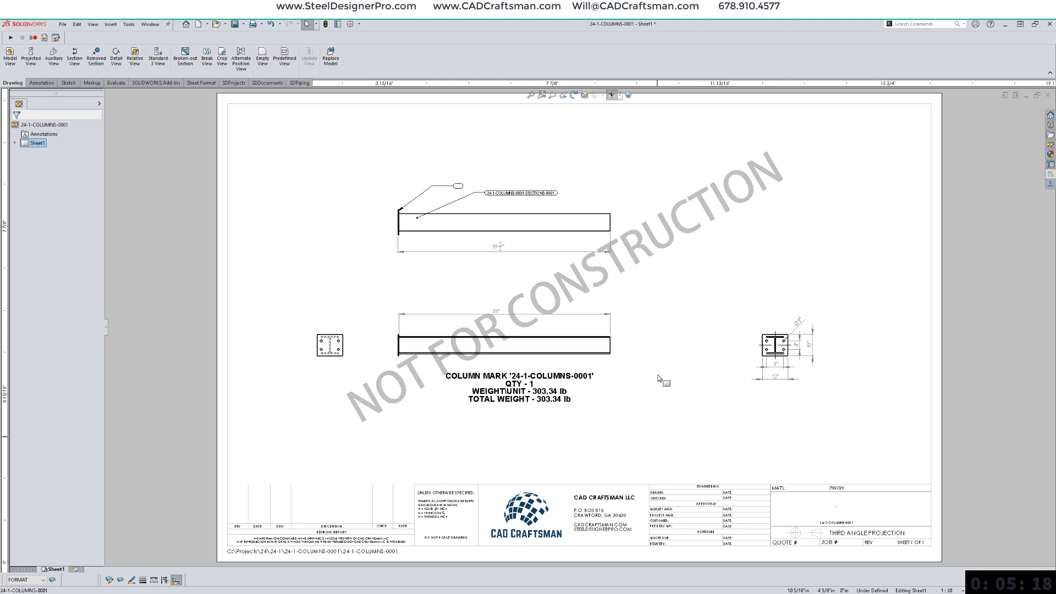
Step: Add a leader note reading COLUMN MARK below the upper view, pointing to the column near its base plate
key(n)
click(408, 225)
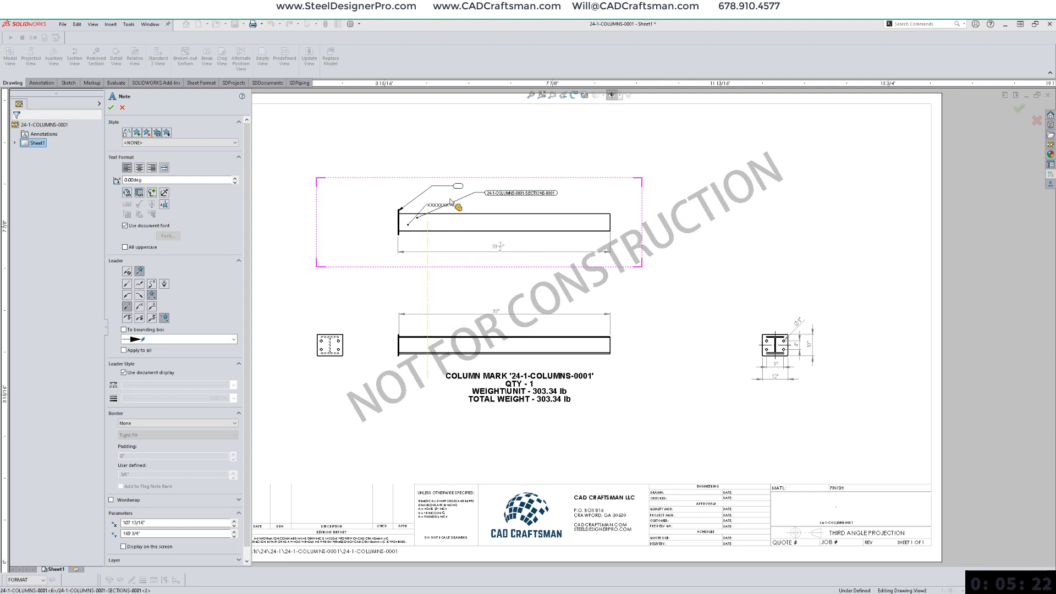
click(447, 268)
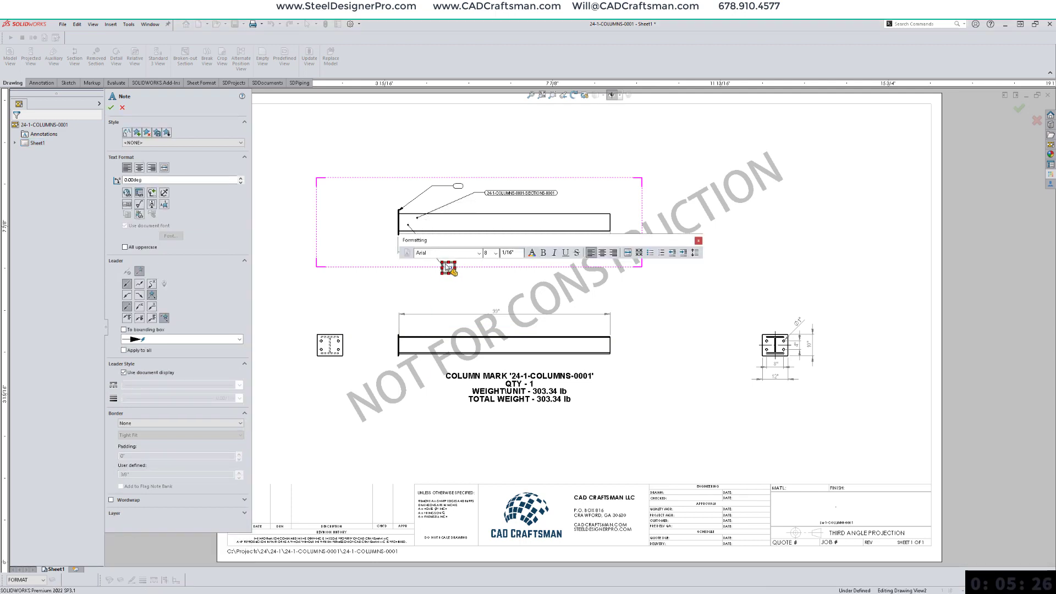
text(COLUMN MARK)
click(642, 286)
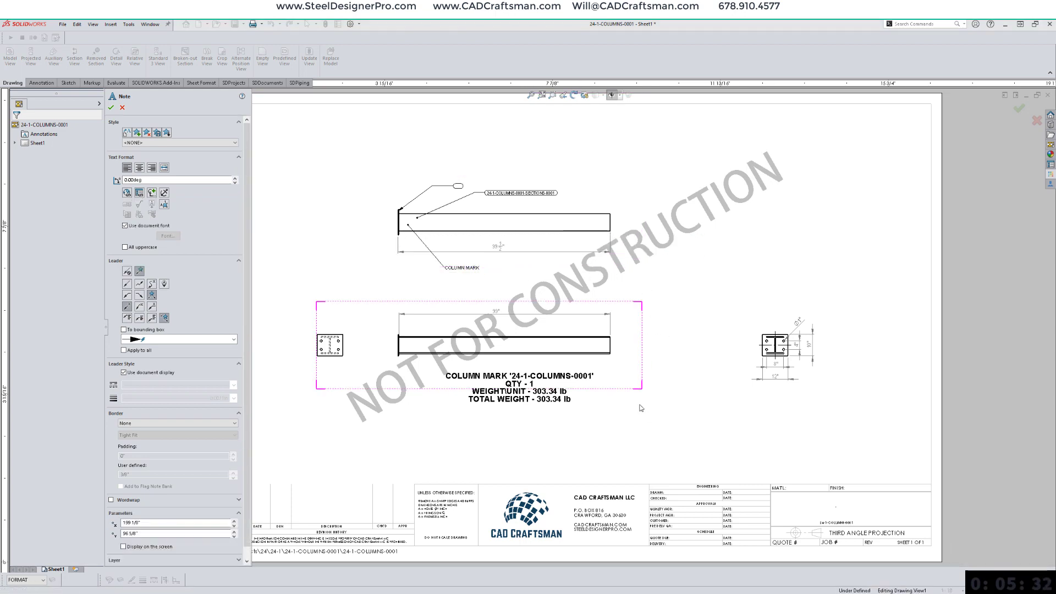
key(Escape)
Step: Save and close the column drawing, returning to the 24-1 assembly
right_drag(650, 397, 715, 397)
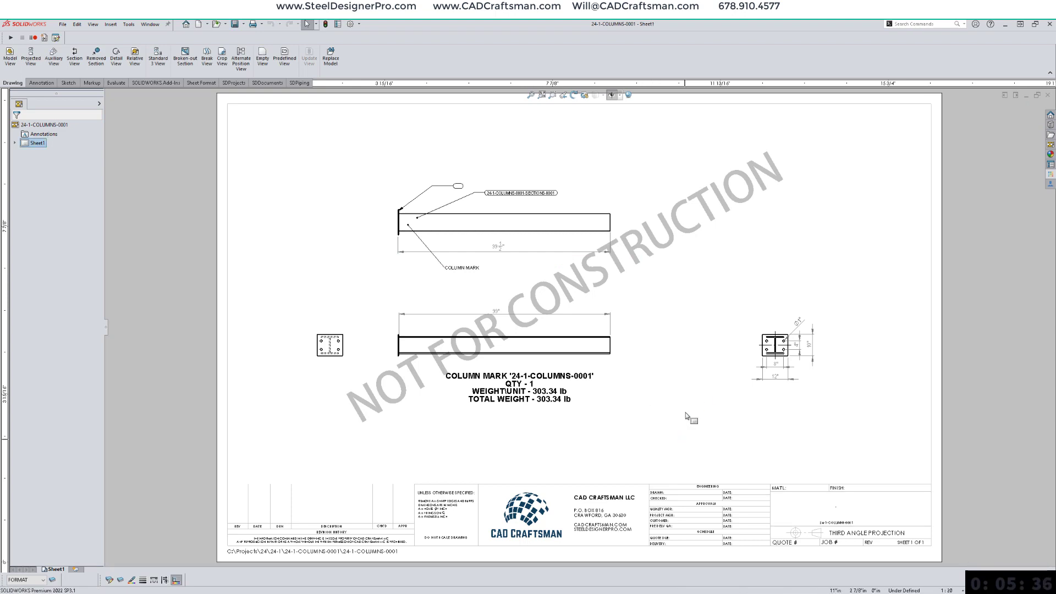
click(696, 438)
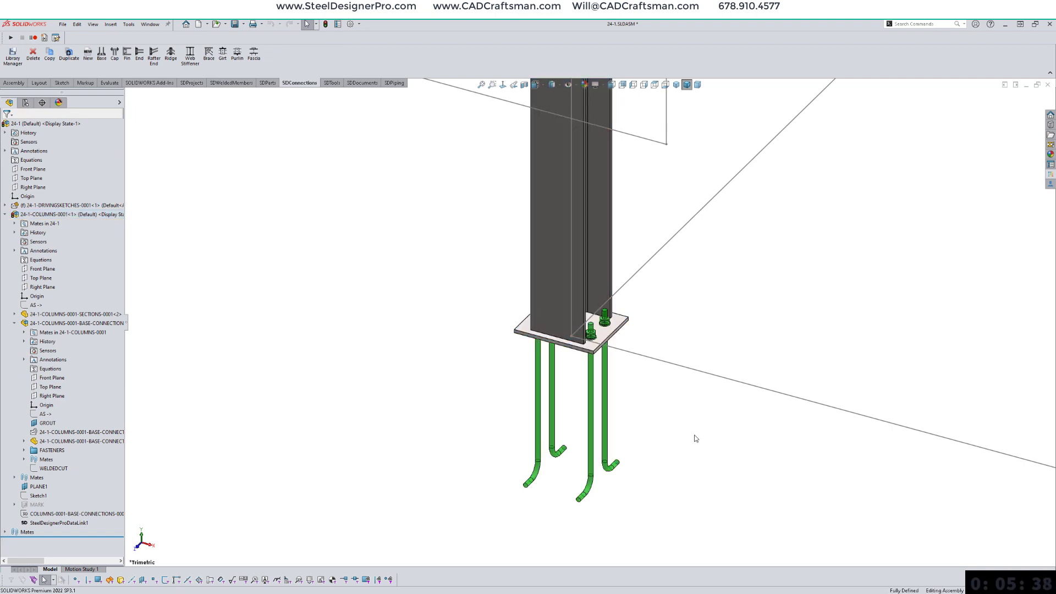
right_drag(698, 432, 644, 478)
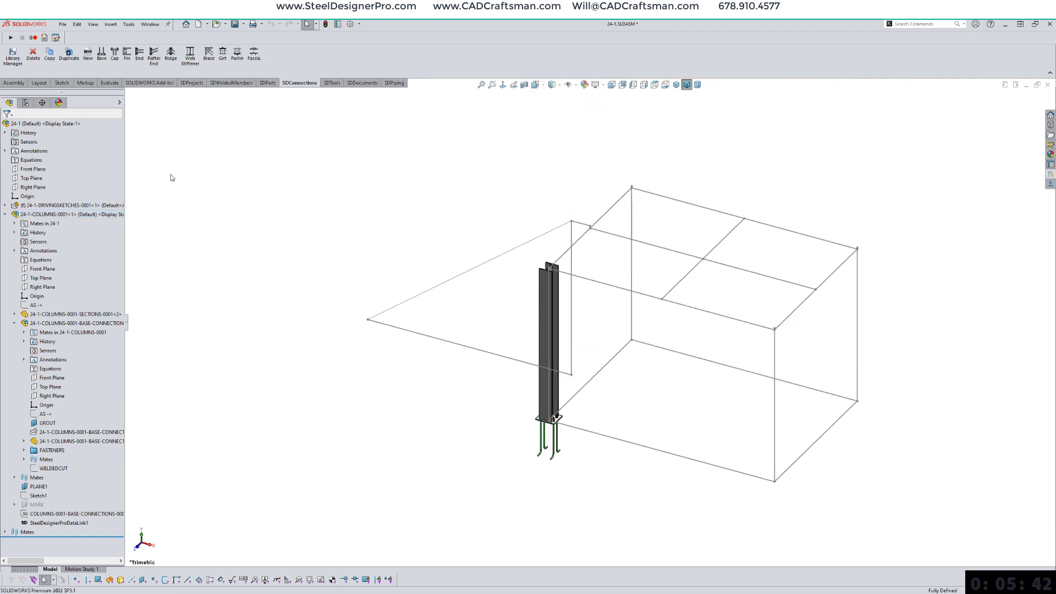
Step: Save the 24-1 assembly and collapse the expanded items in its feature tree
key(ctrl+s)
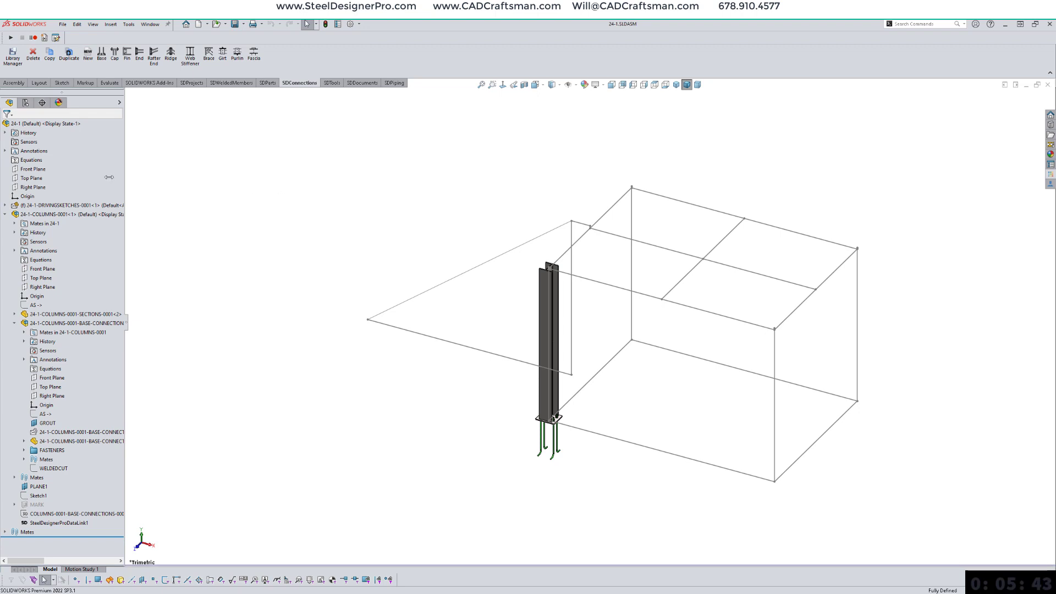
right_click(72, 152)
click(91, 157)
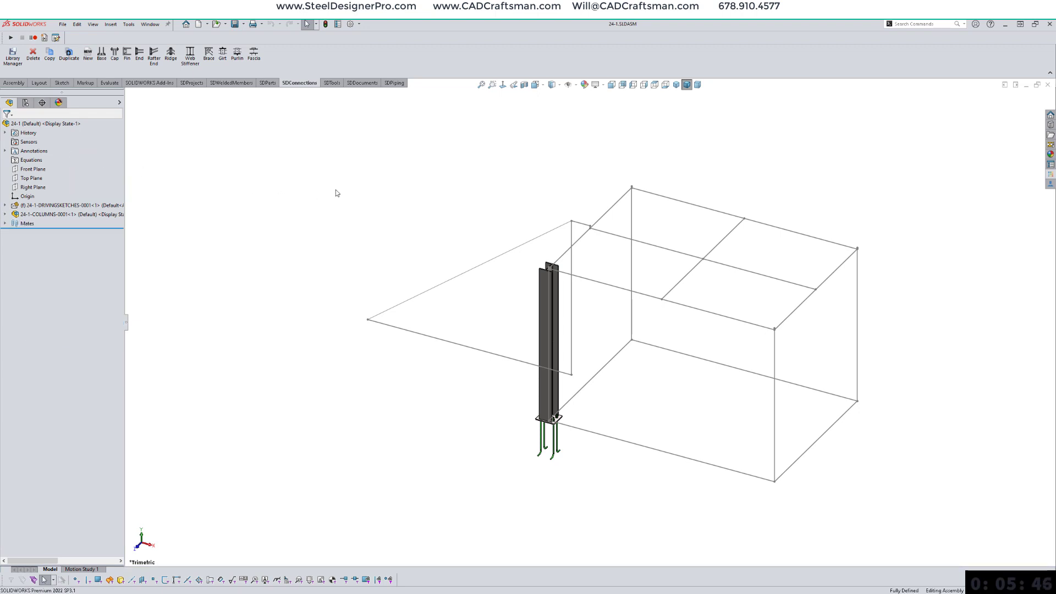
Step: Copy the column with its base connection onto the platform's other three vertical sketch lines, using Insert on Sketch Segment/s
click(249, 83)
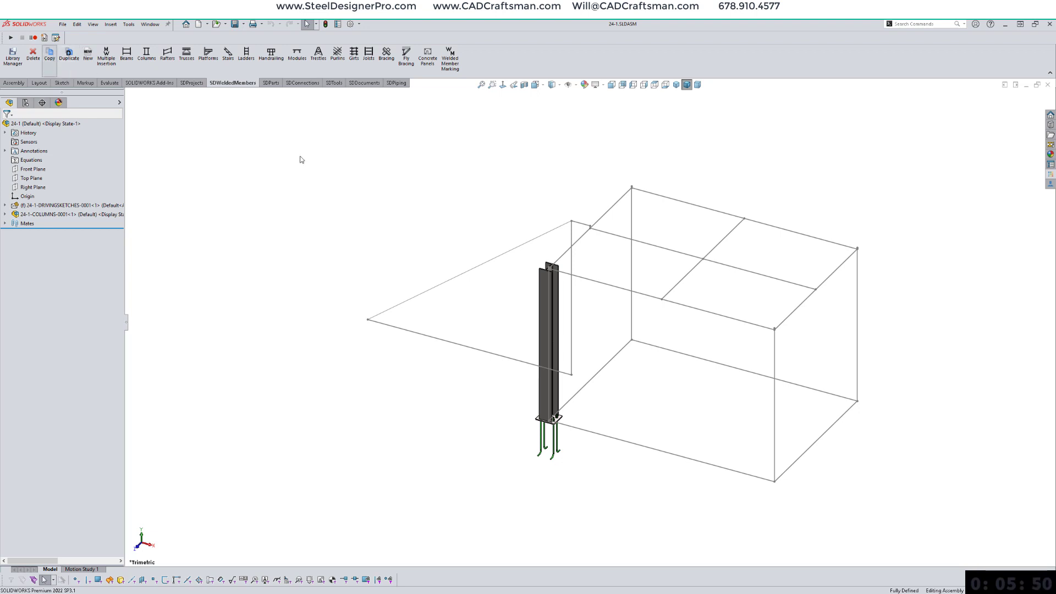
click(557, 337)
click(632, 303)
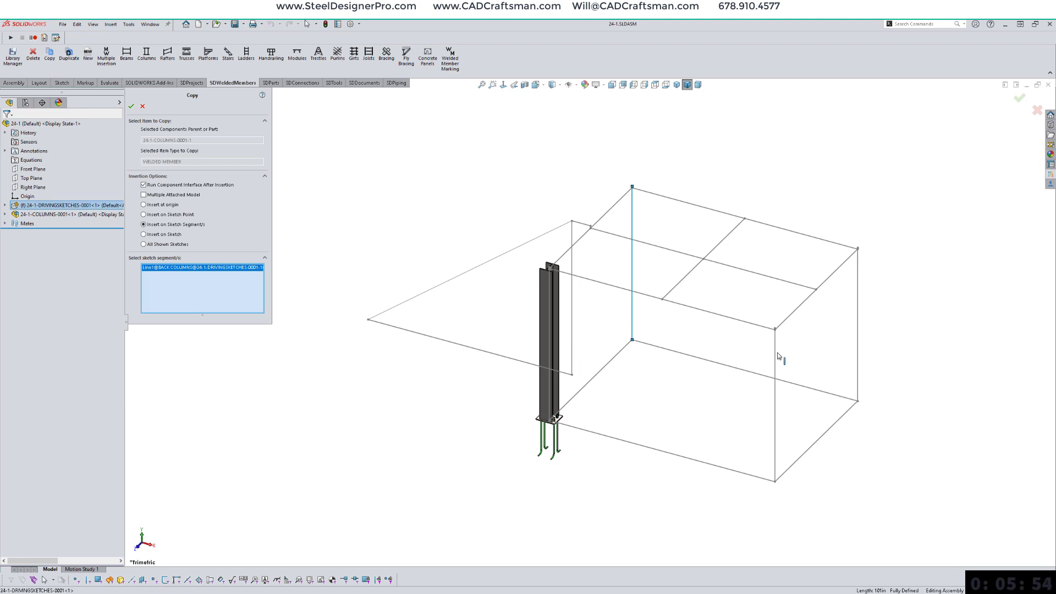
click(776, 356)
click(858, 324)
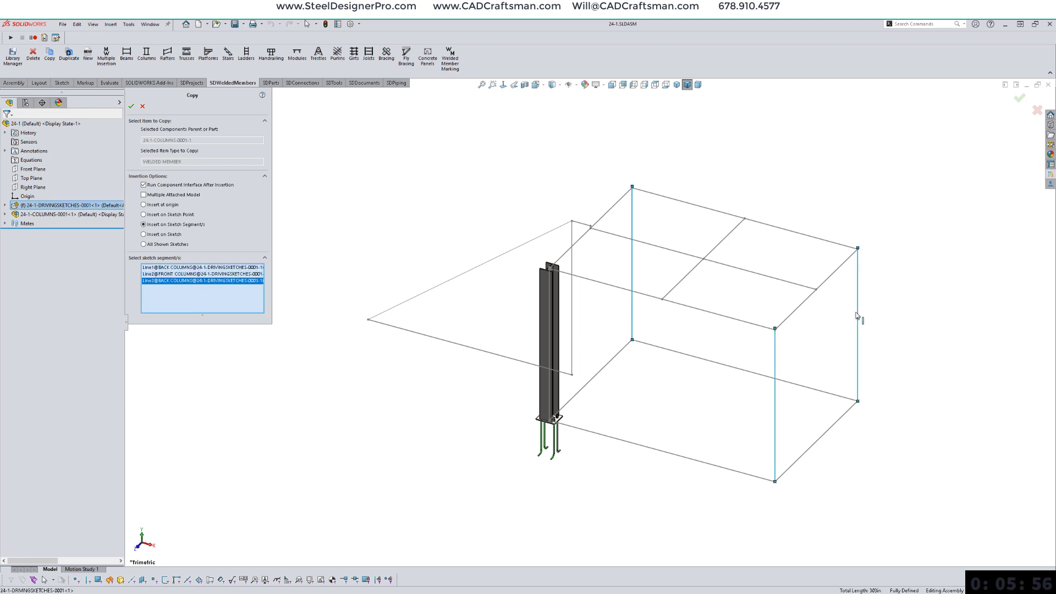
right_click(654, 394)
click(672, 431)
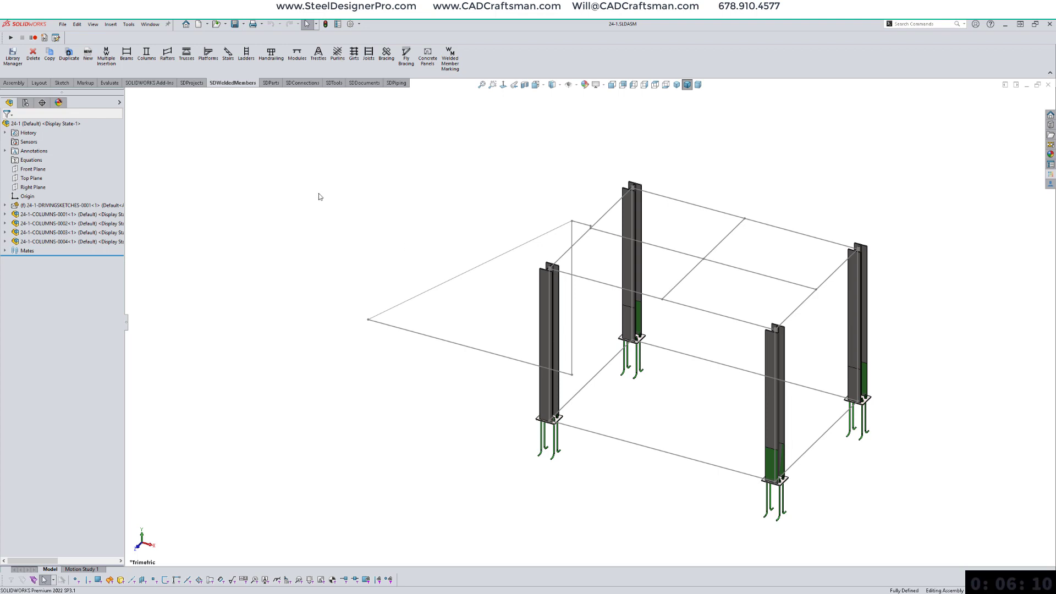
Step: Hide the assembly envelopes so the driving sketches are not displayed
click(333, 84)
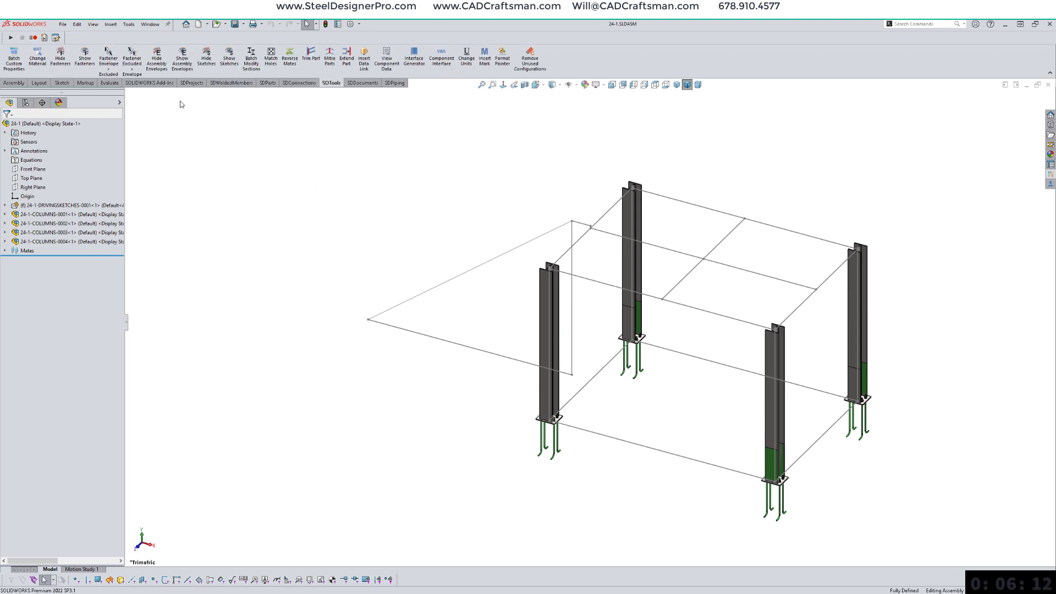
click(157, 60)
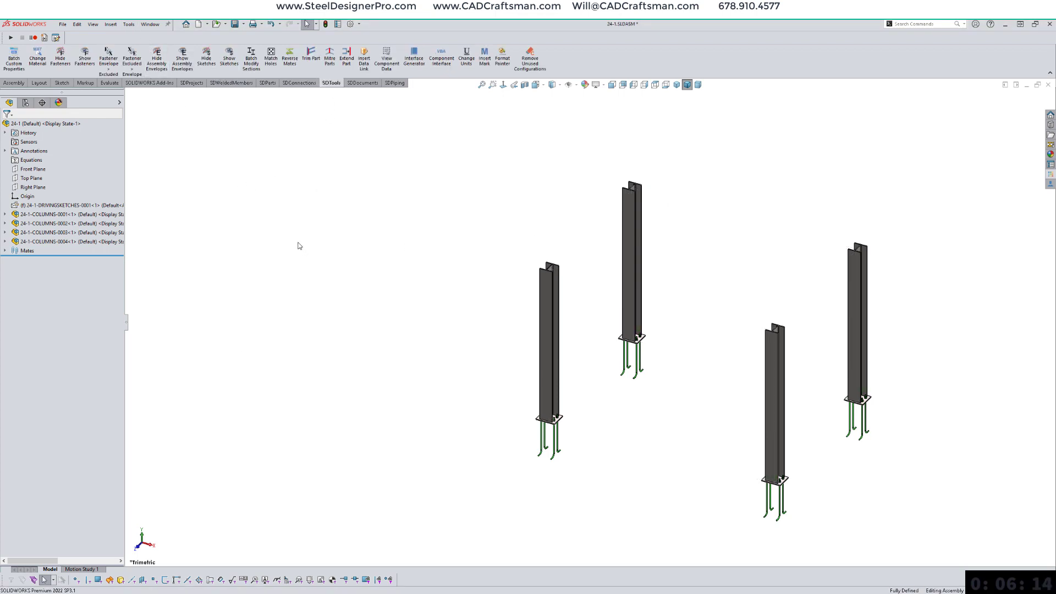
Step: Show the driving sketches component, and group the four column assemblies into a new feature tree folder named COLUMNS
right_click(77, 205)
click(126, 169)
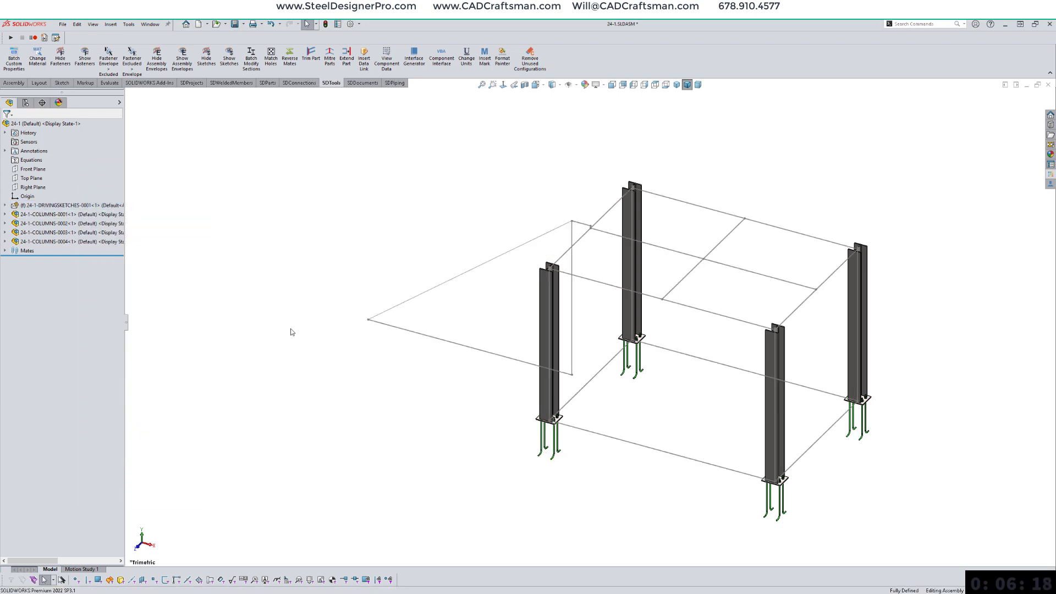
click(87, 214)
shift+click(80, 242)
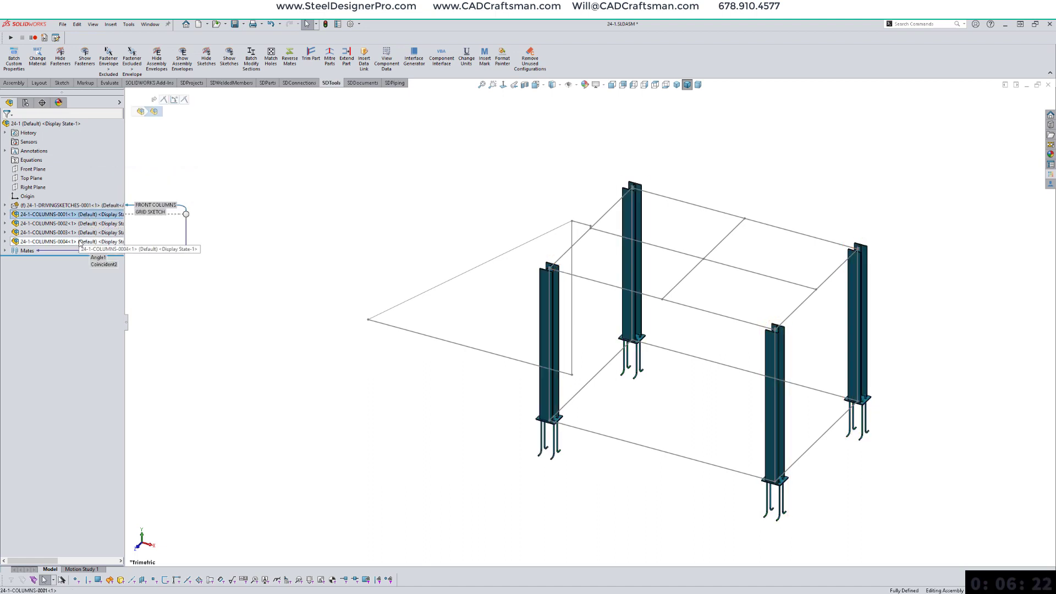
right_click(80, 242)
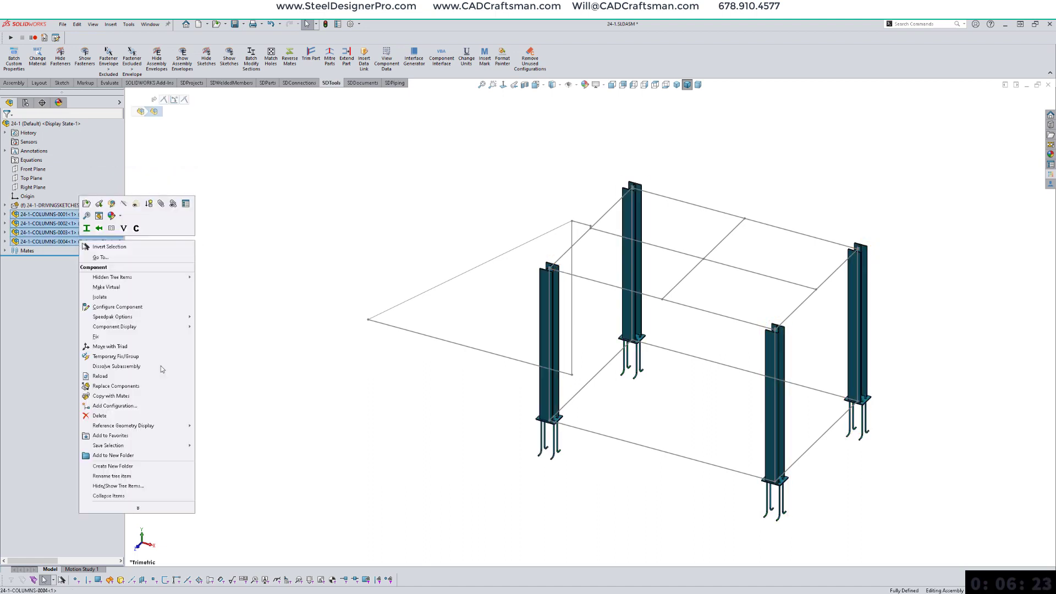
click(132, 455)
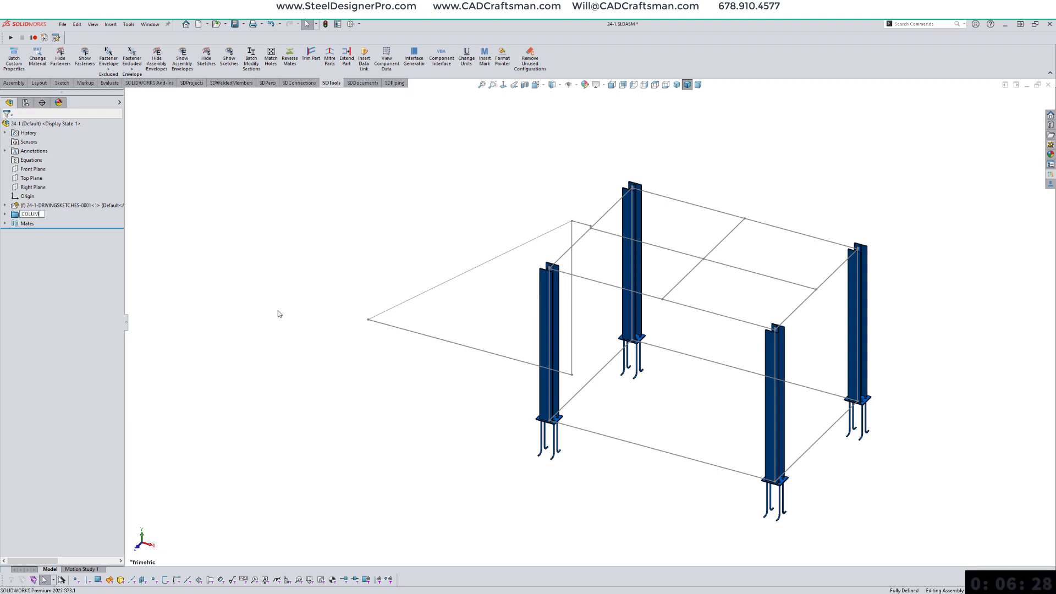
text(COLUMNS)
key(Return)
click(303, 320)
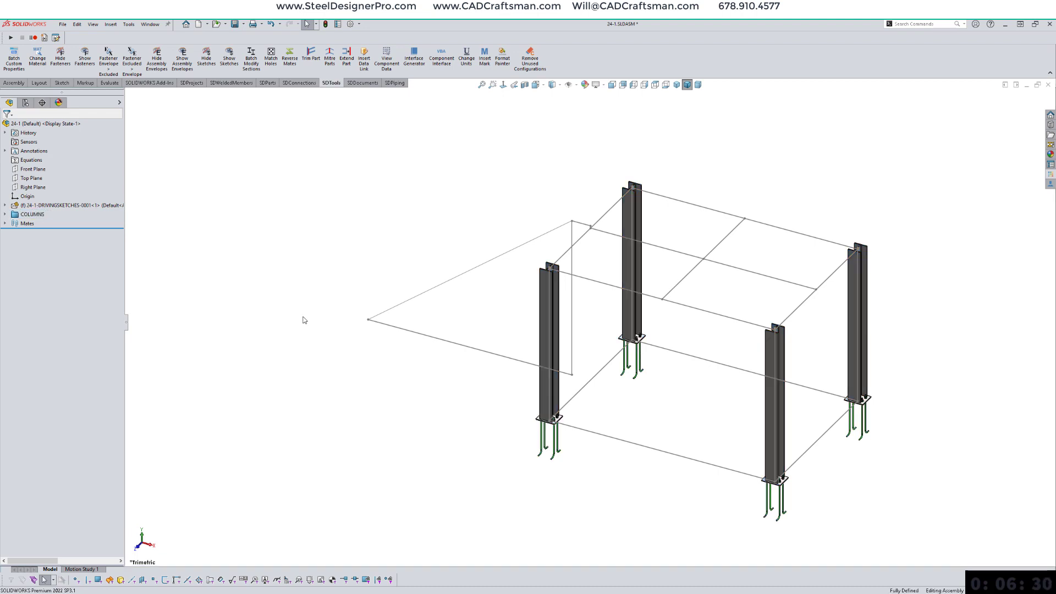
Step: Insert the Double Ended Grid library item on the base GRID SKETCH with Insert on Sketch, auto-generating labels with Letters Top
scroll(829, 370, down, 3)
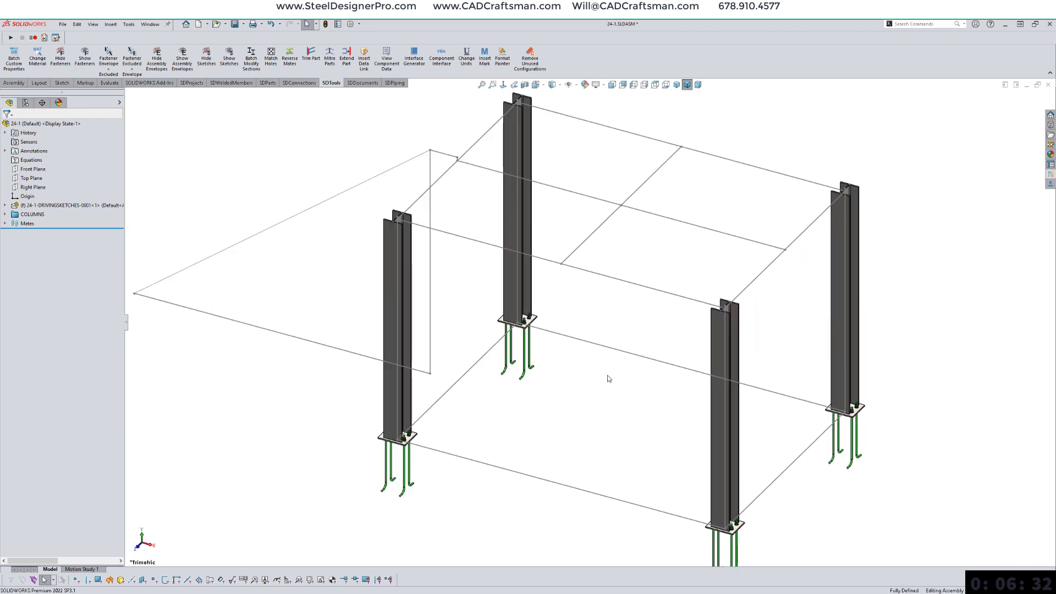
click(268, 83)
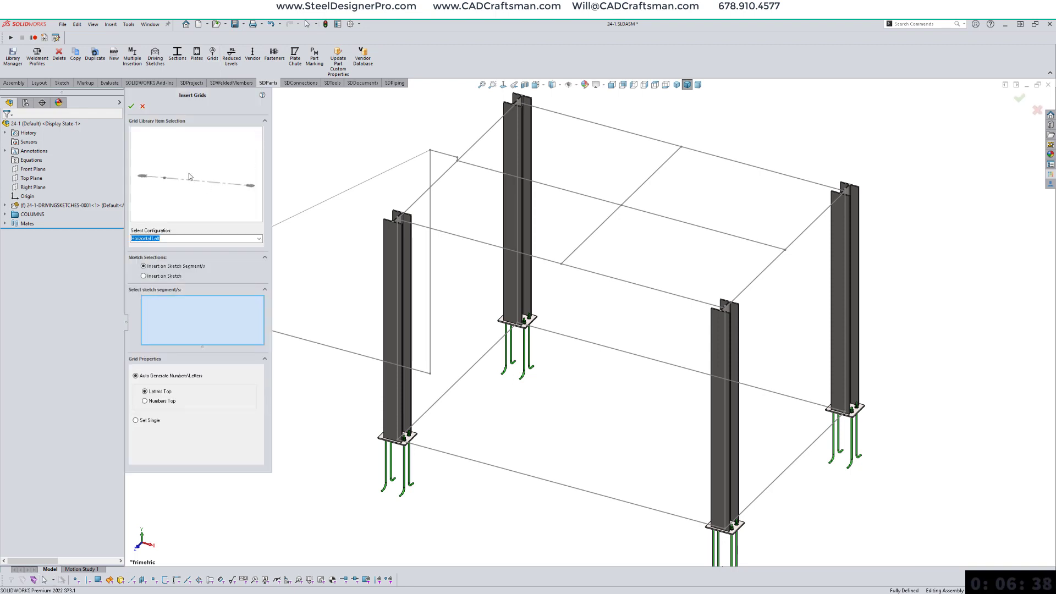
click(190, 173)
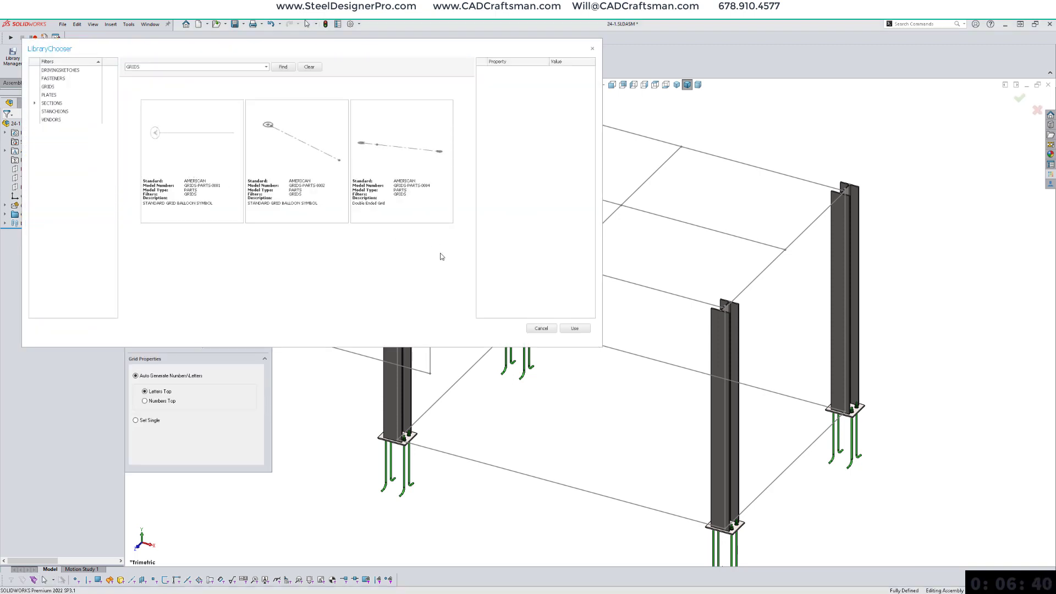
click(403, 152)
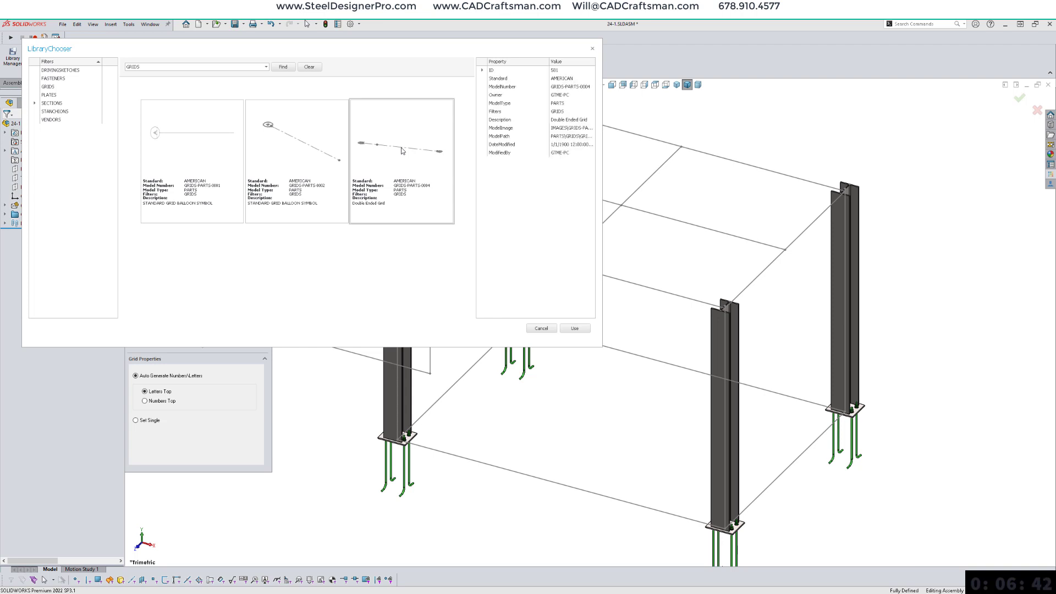
click(575, 329)
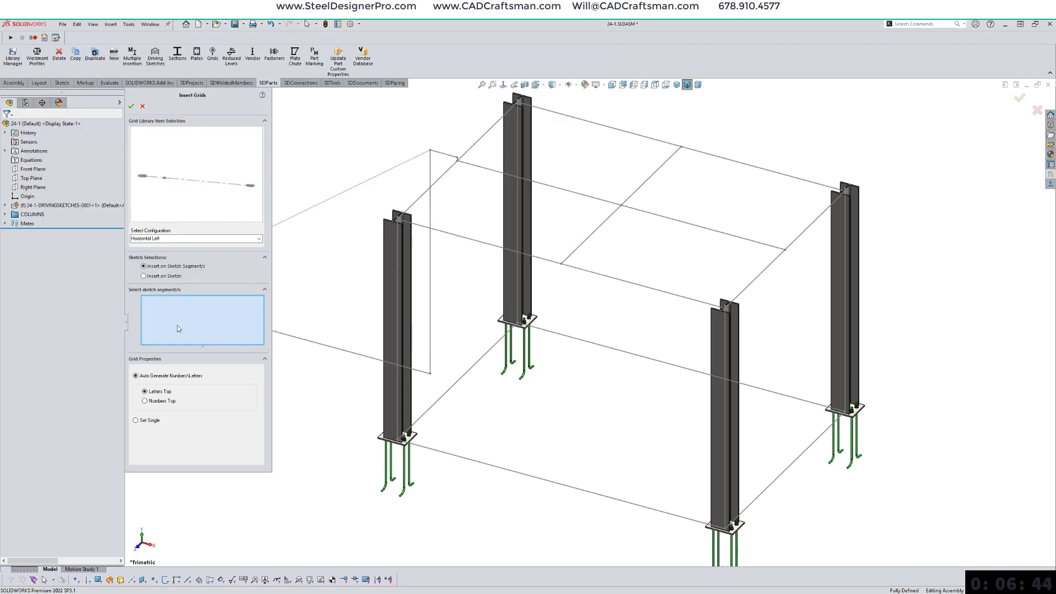
click(143, 276)
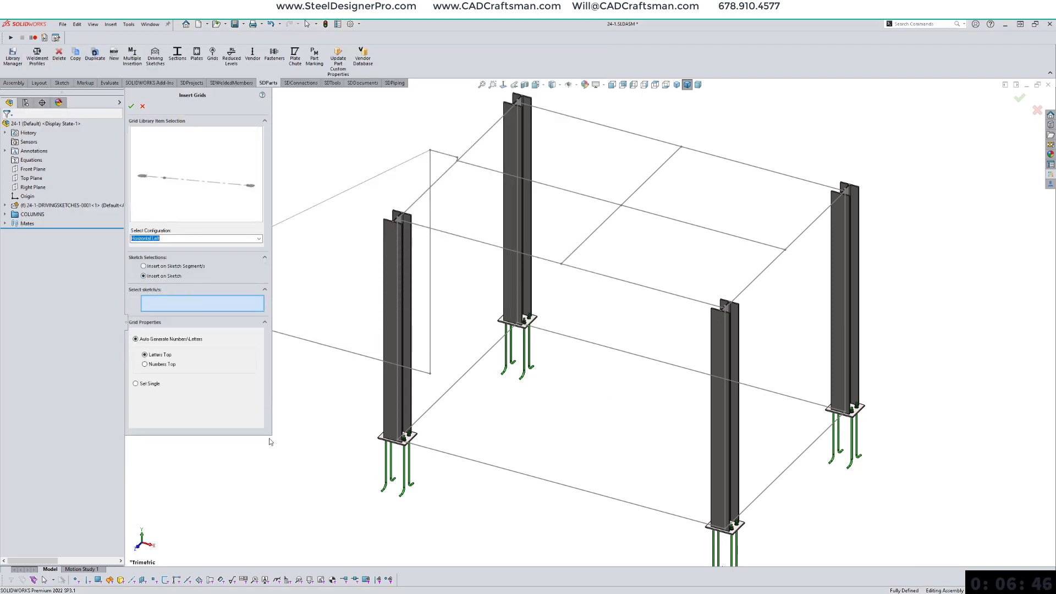
click(448, 394)
scroll(544, 412, up, 2)
right_click(599, 406)
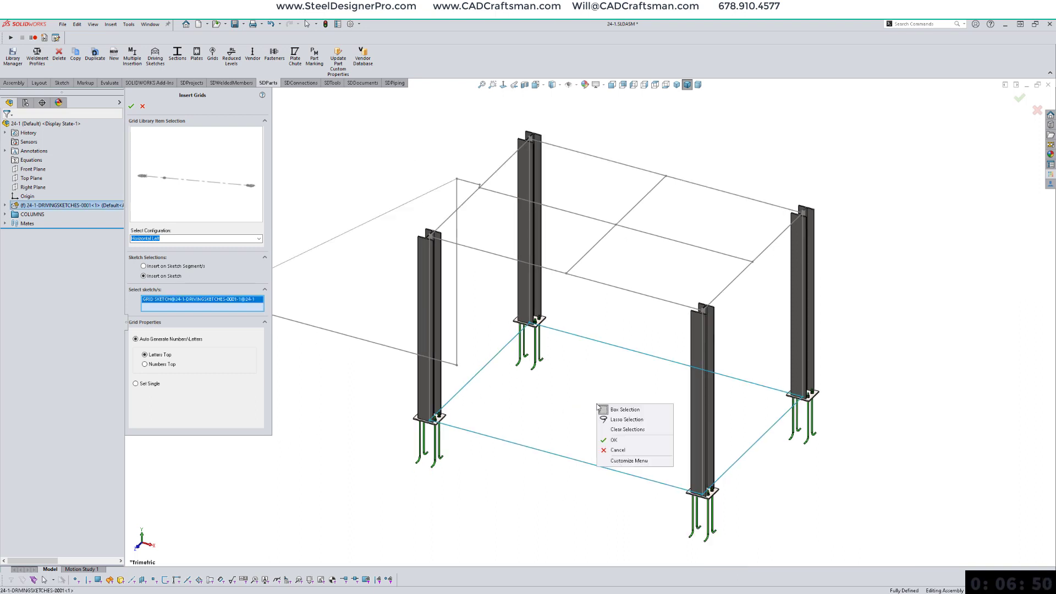
click(614, 441)
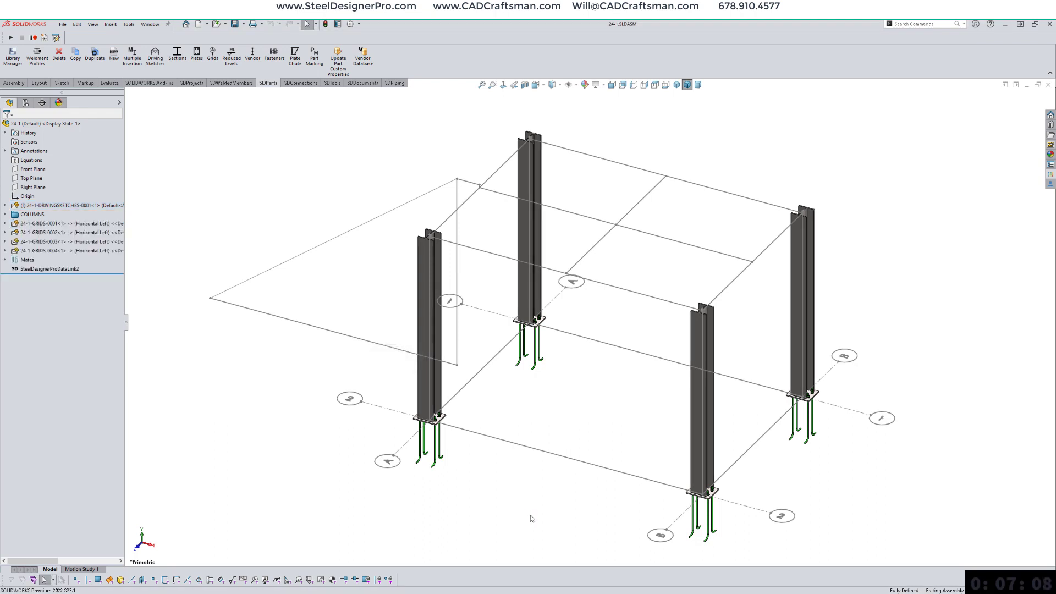
Step: Set the Grid custom property of grid line A to Z and update the assembly so its balloons use the new label
click(404, 449)
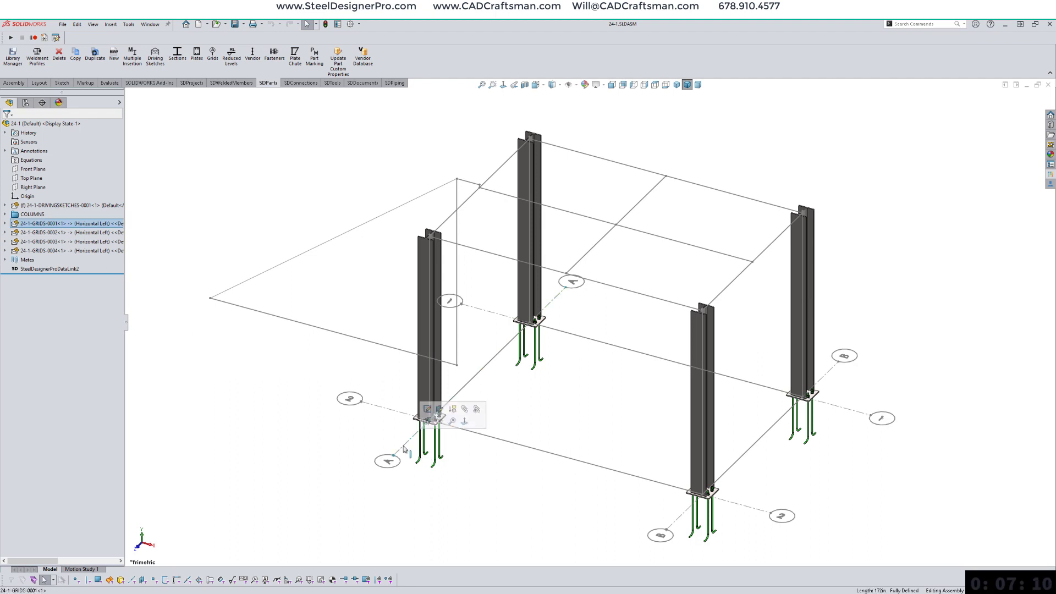
click(63, 224)
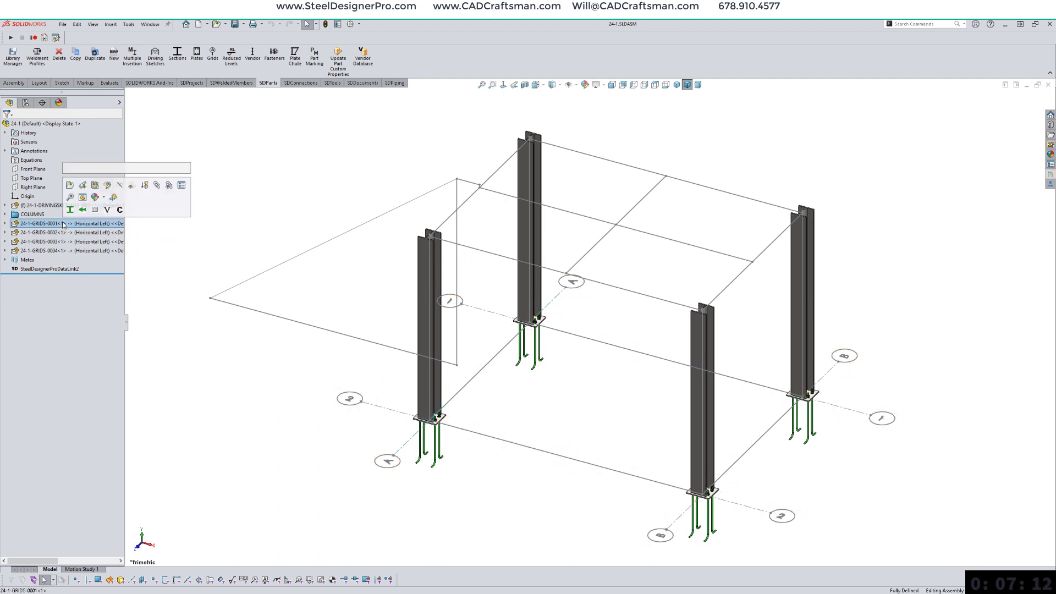
click(1050, 165)
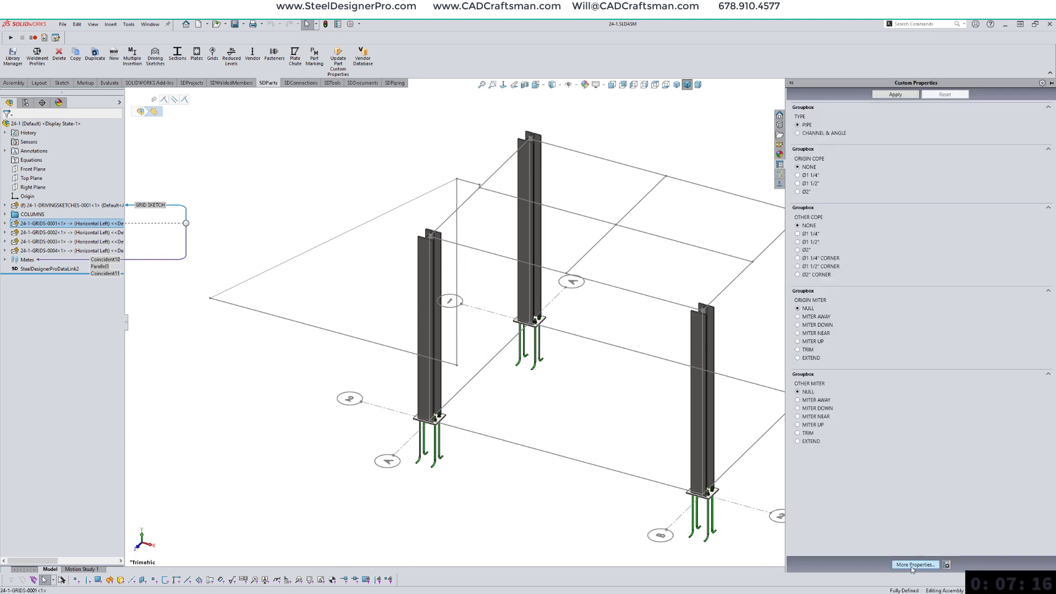
click(916, 565)
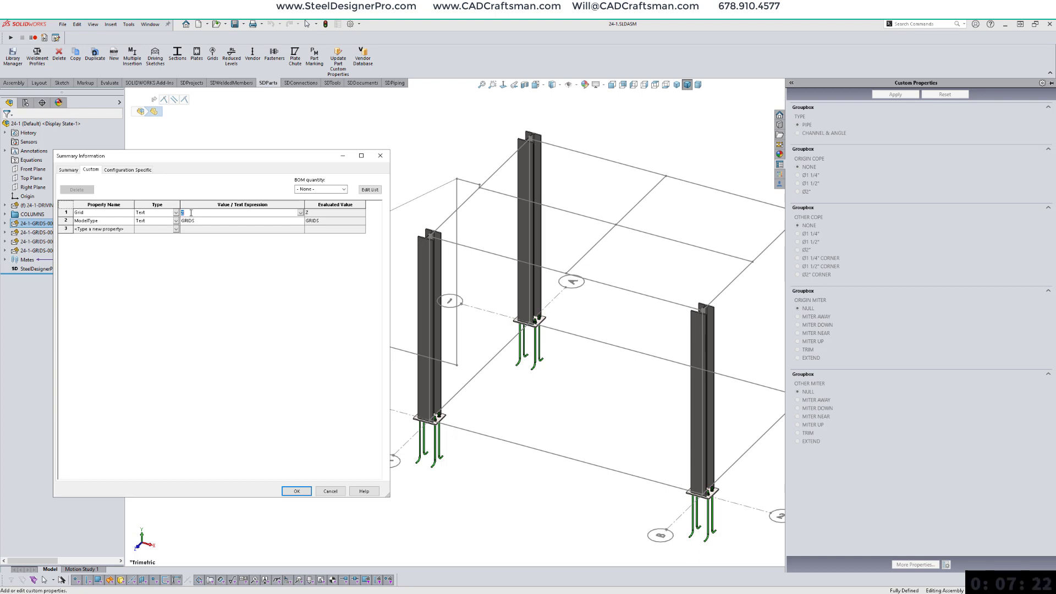
click(296, 491)
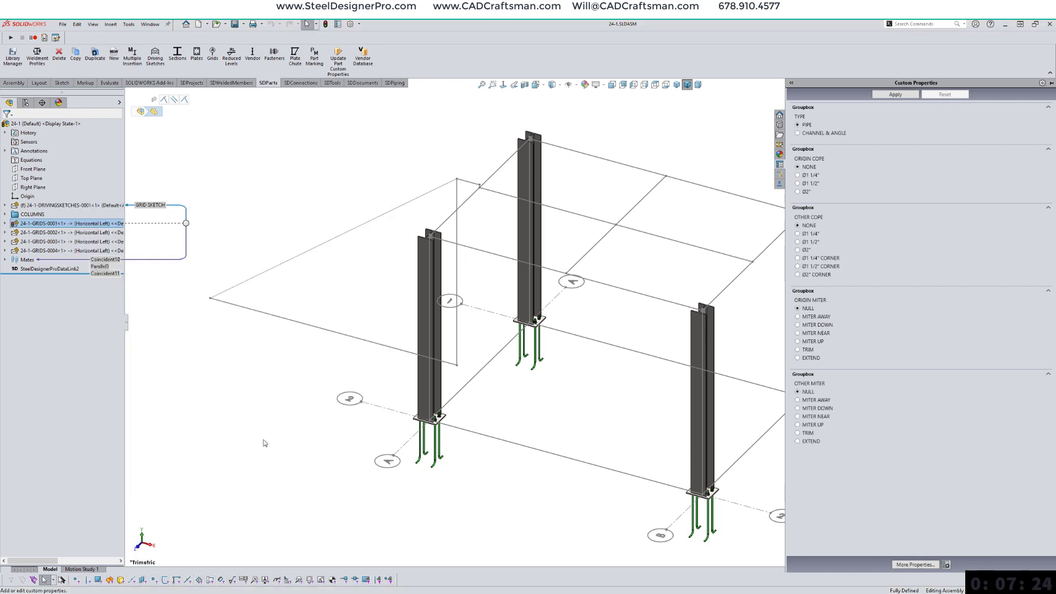
click(254, 416)
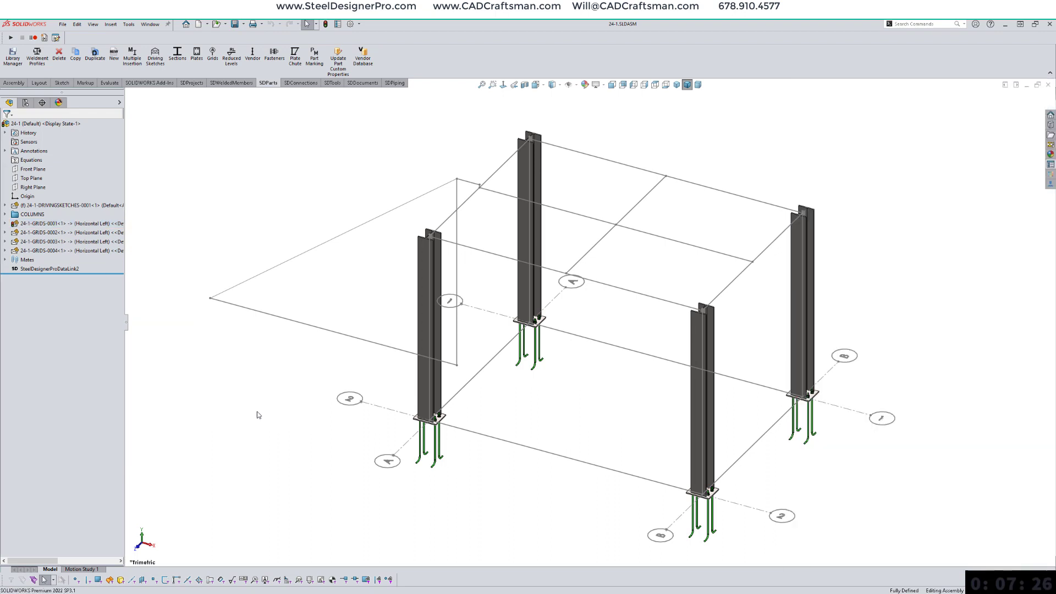
right_drag(599, 401, 554, 404)
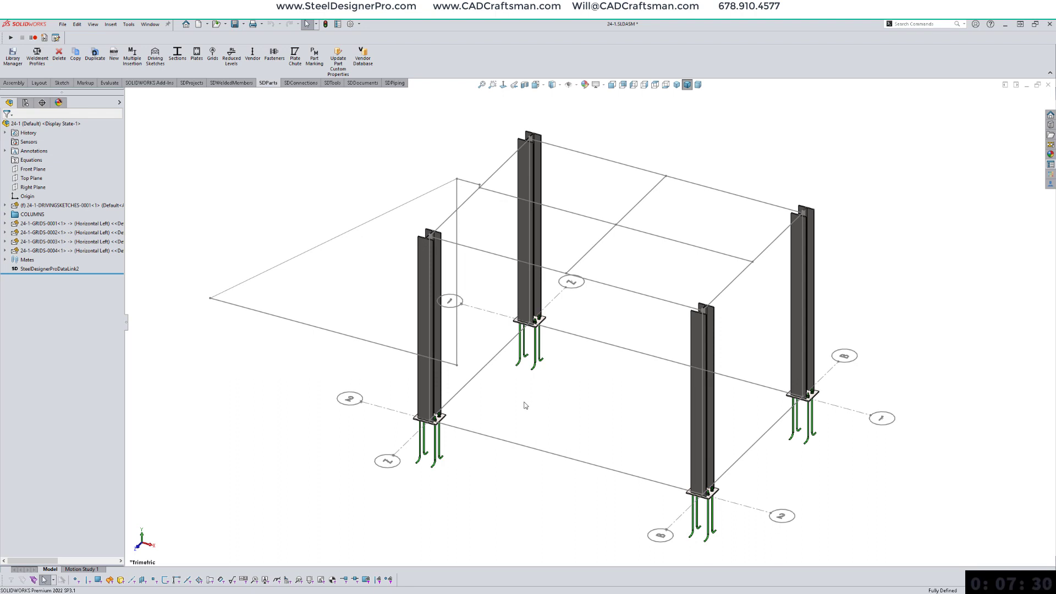
Step: Group the four grid parts into a new folder named GRIDS, place it above the COLUMNS folder, and save the assembly
click(66, 224)
shift+click(57, 251)
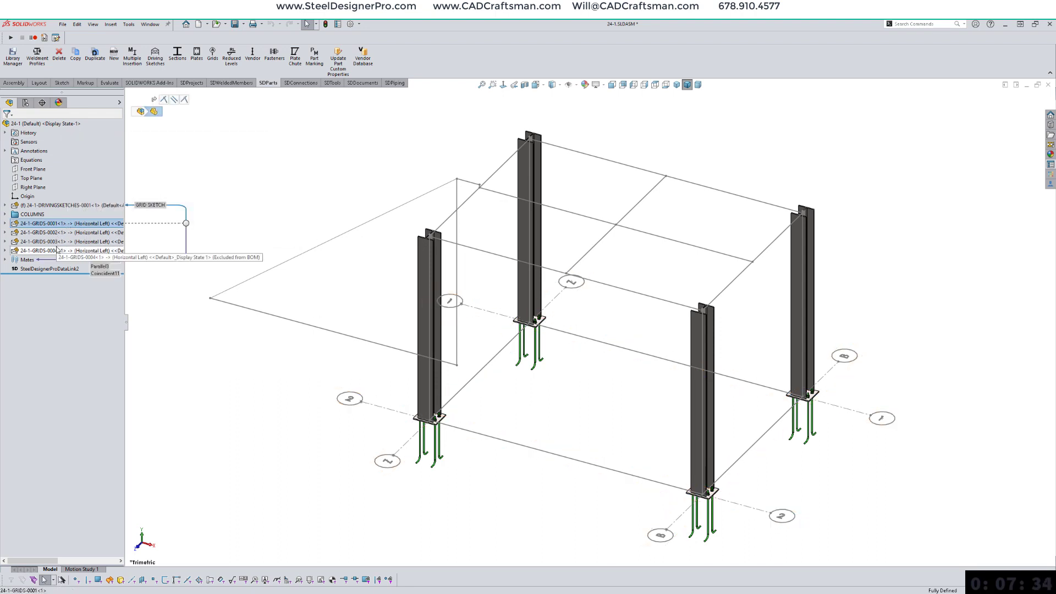
right_click(57, 250)
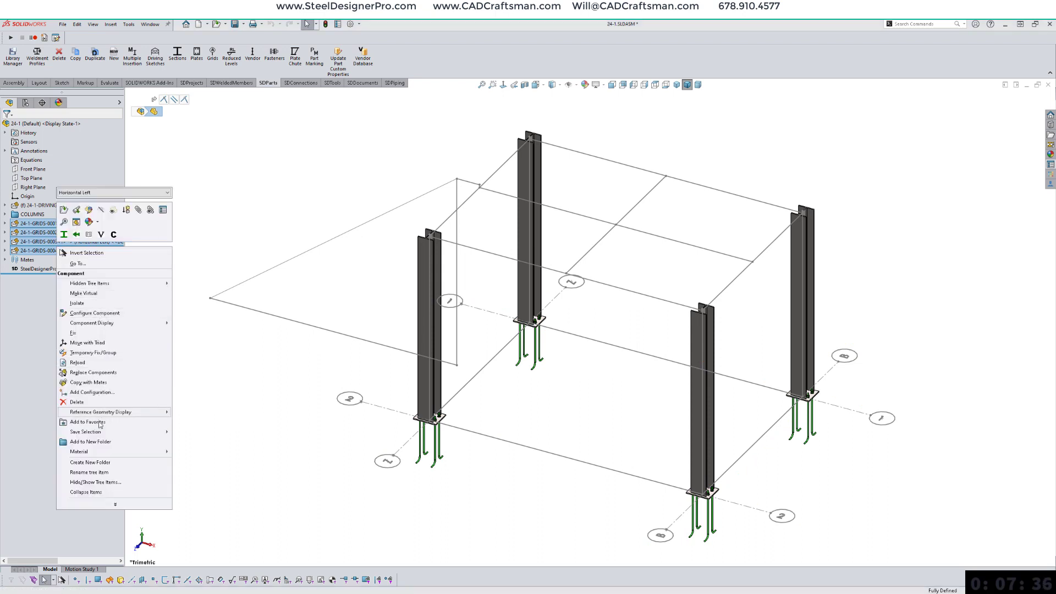
click(91, 441)
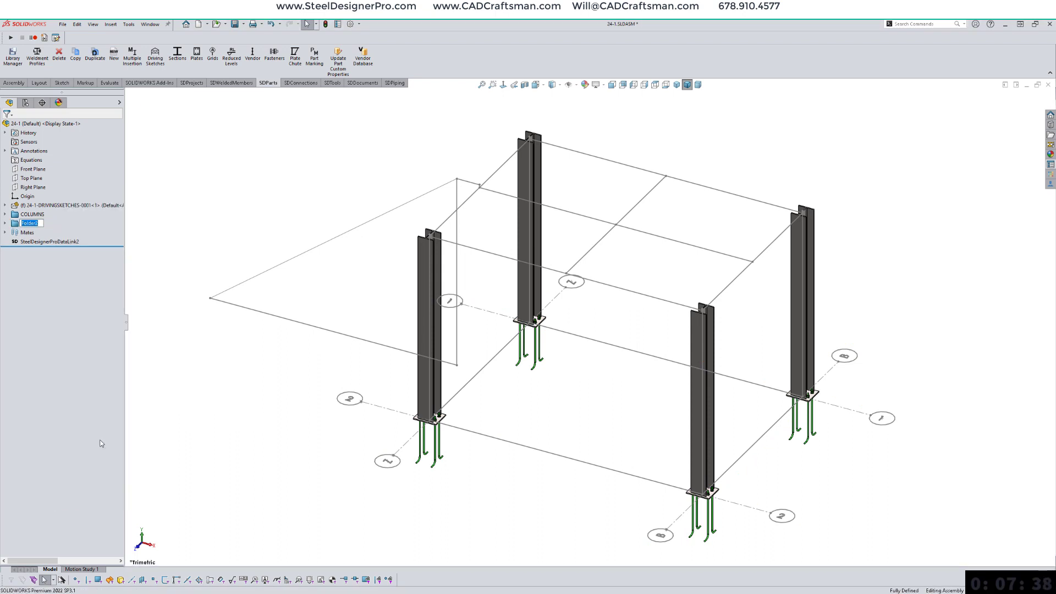
text(GRIDS)
key(Return)
drag(25, 223, 12, 208)
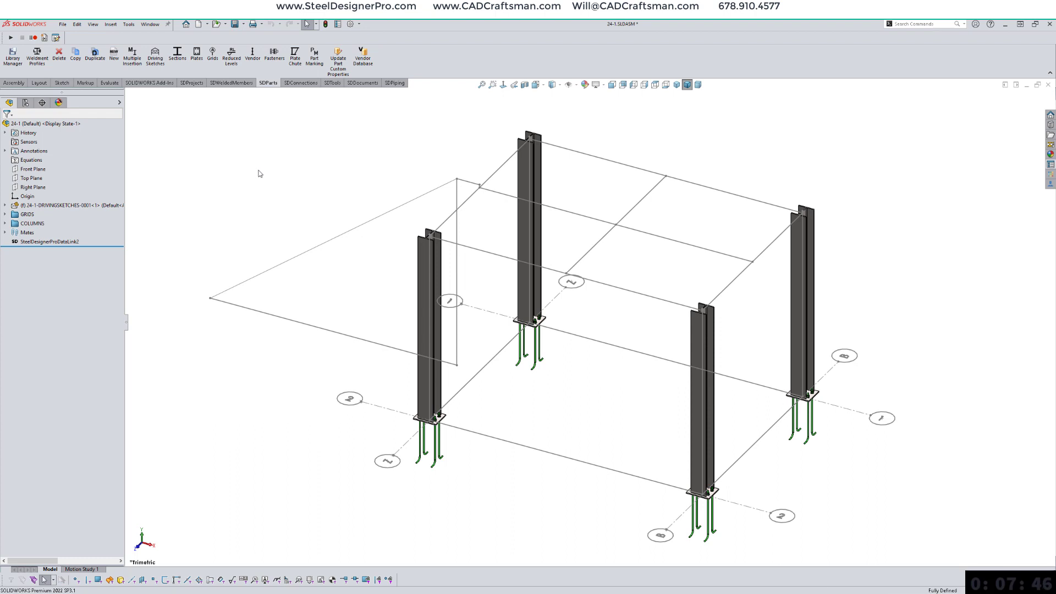
key(ctrl+s)
Step: Add a configuration ALL SUPPRESSED with Configuration Name as its bill of materials part number, and suppress the GRIDS and COLUMNS folders in it
click(25, 103)
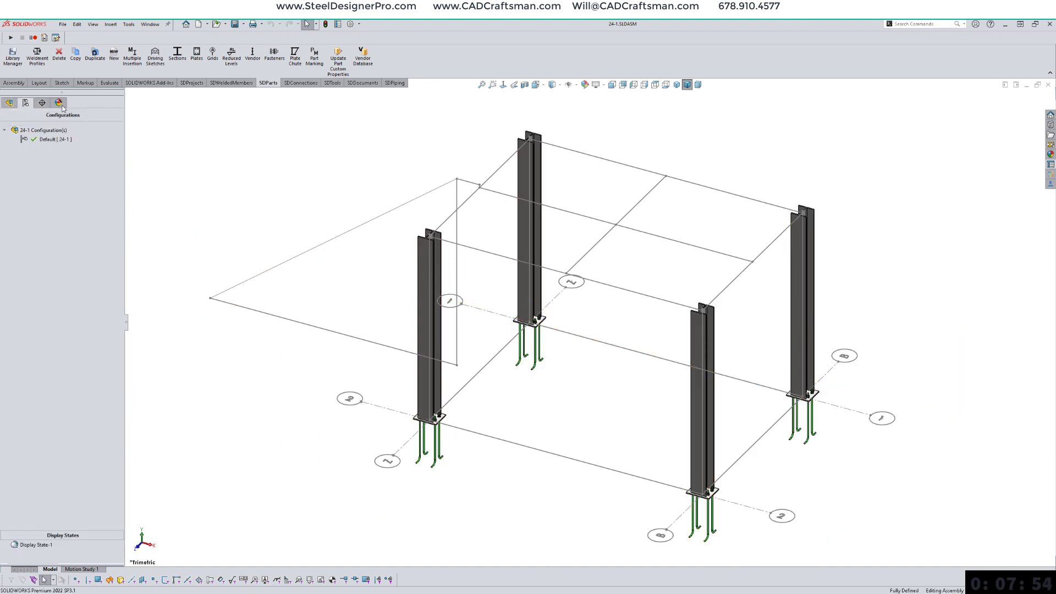
drag(71, 92, 70, 435)
right_click(45, 498)
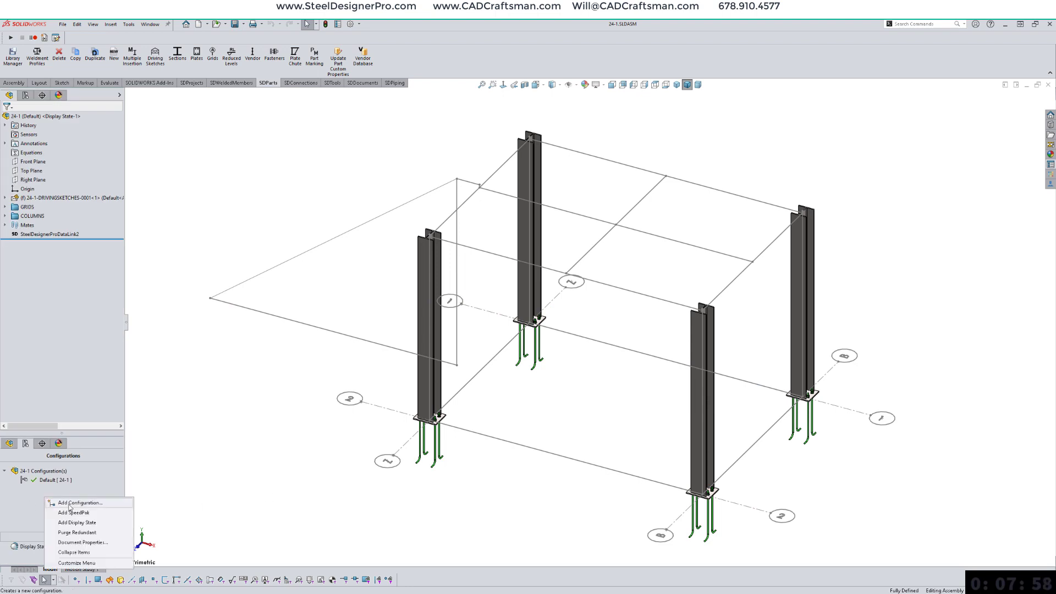
click(70, 503)
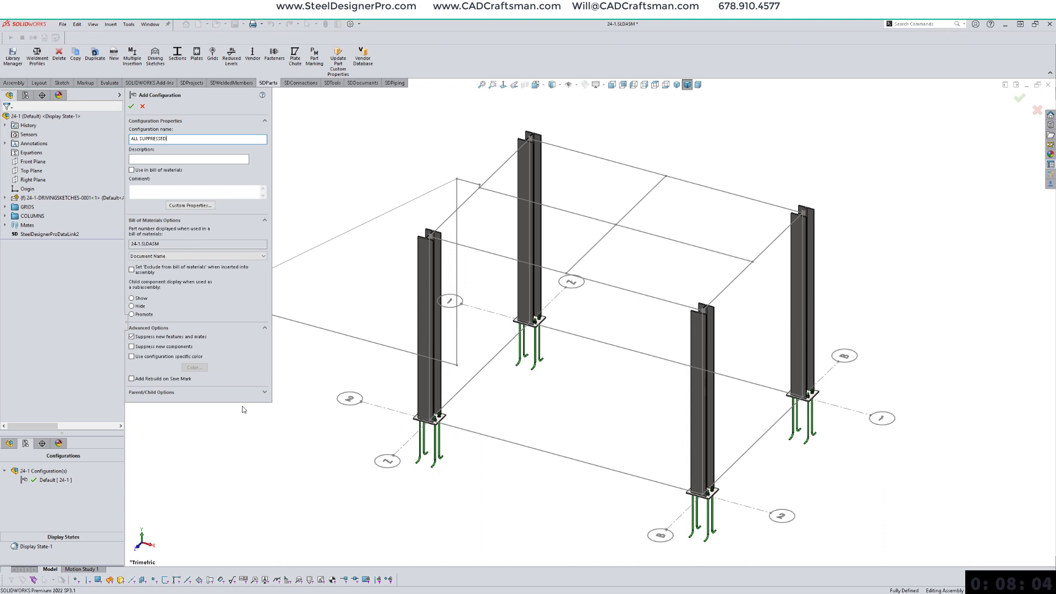
click(186, 256)
click(182, 271)
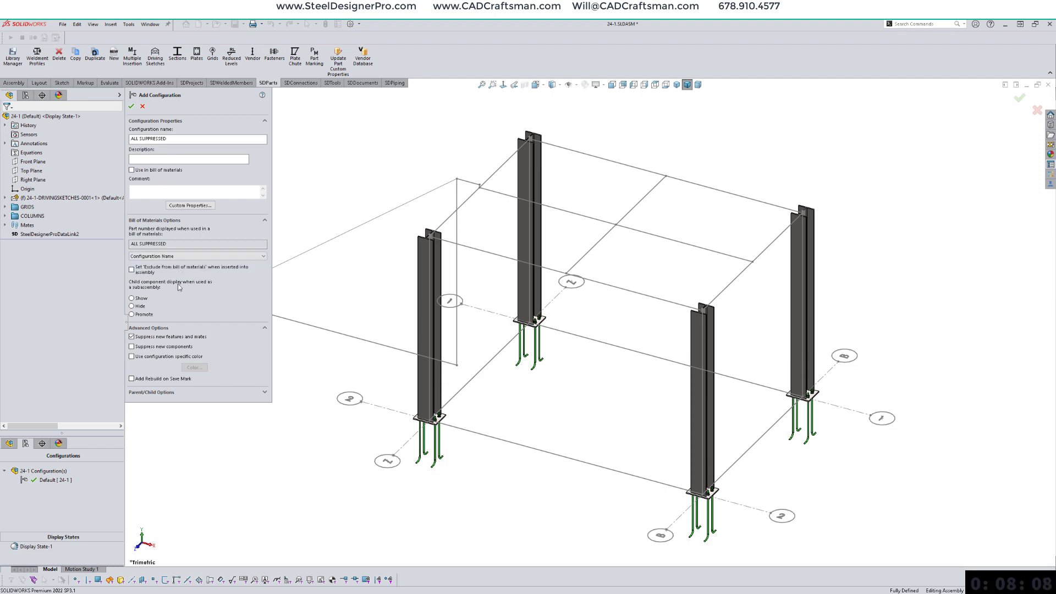
click(131, 106)
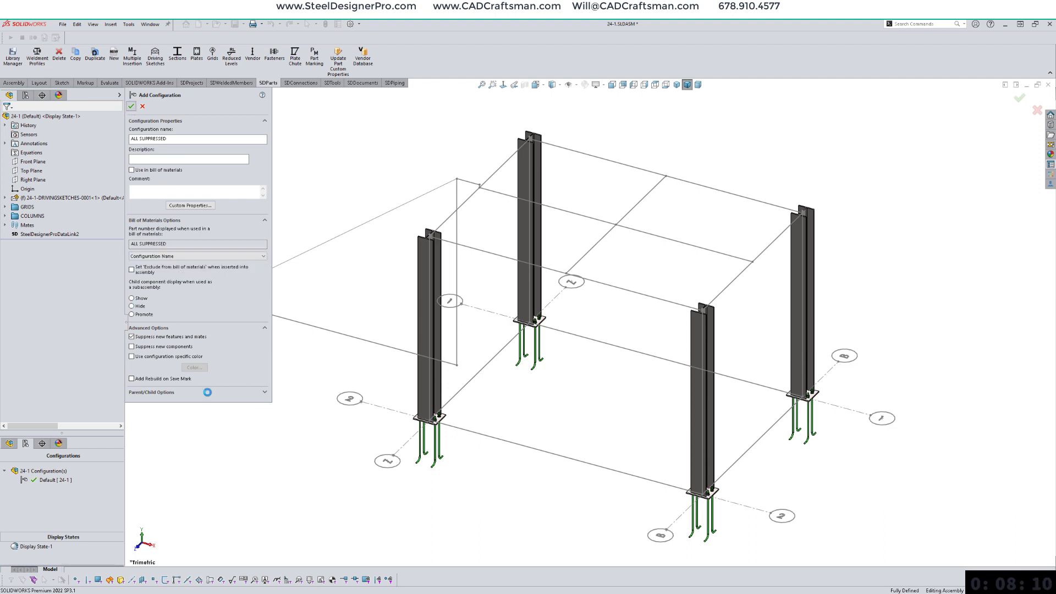
click(25, 217)
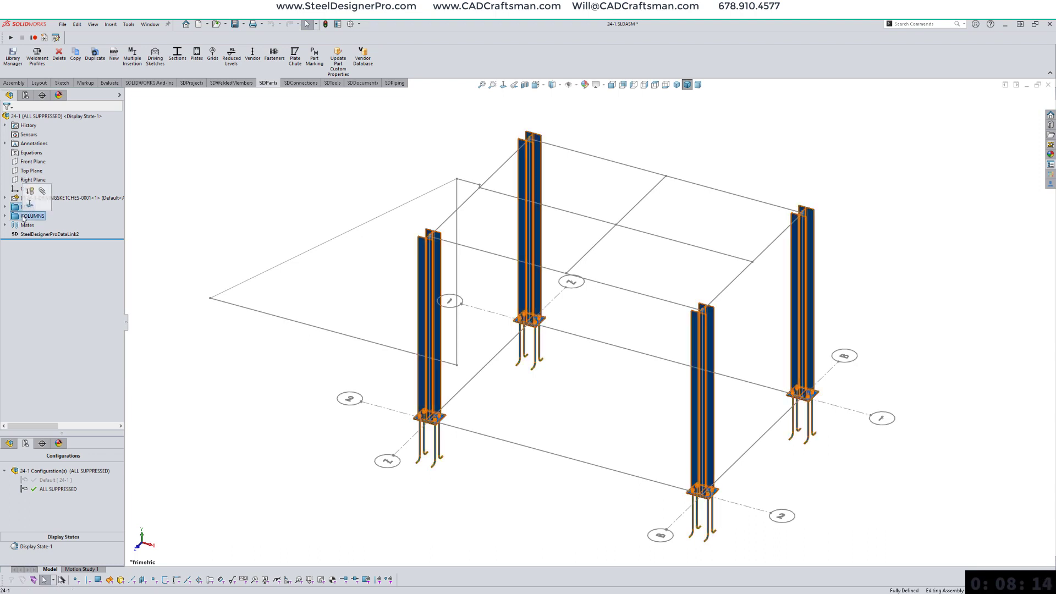
click(30, 191)
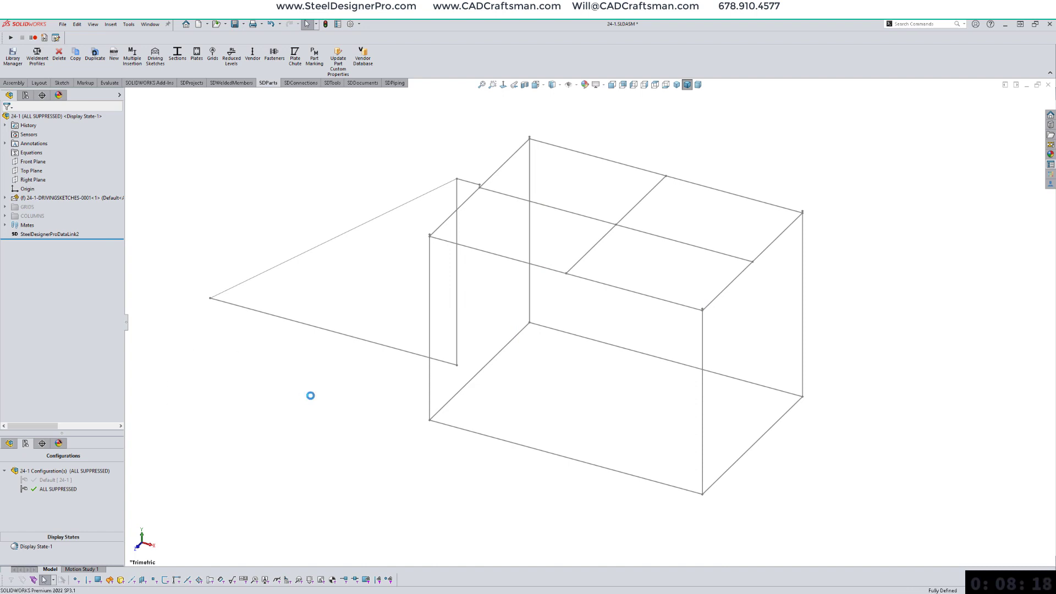
Step: Add a configuration WORKING to the assembly with Configuration Name as its bill of materials part number
right_click(47, 502)
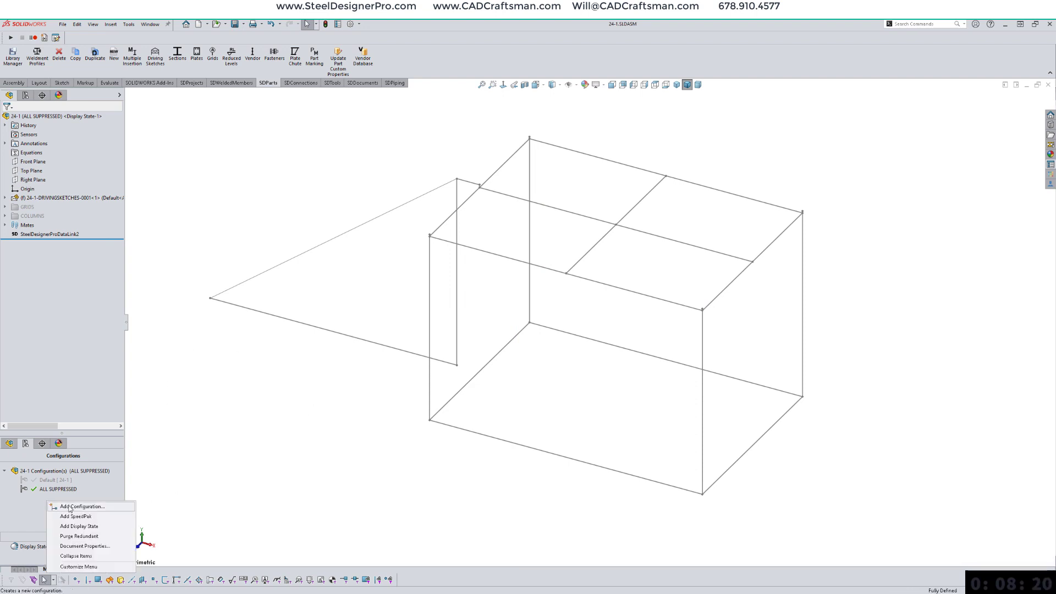
click(71, 506)
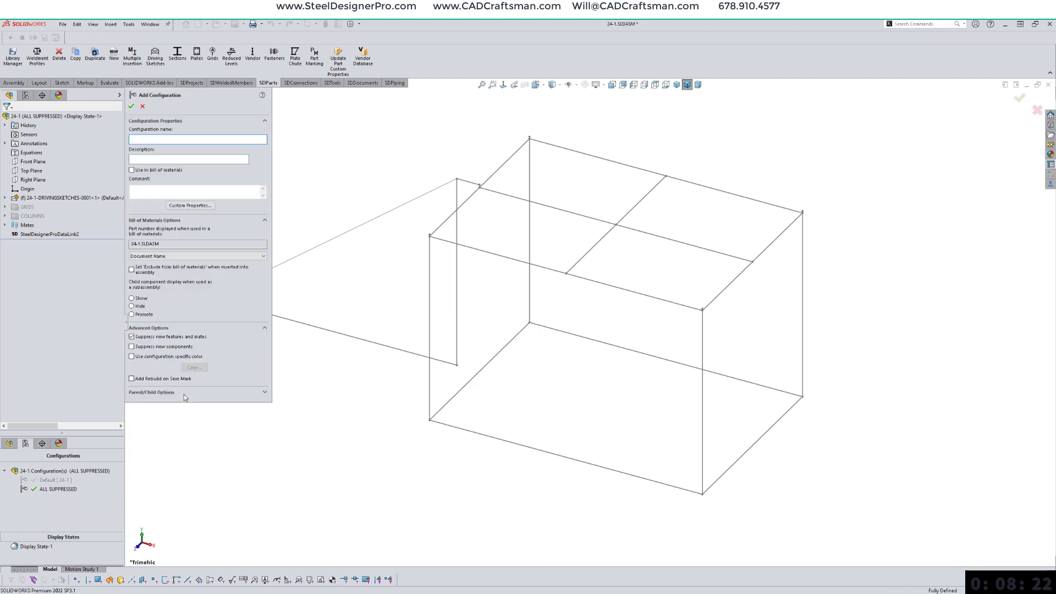
text(WORKING)
click(162, 256)
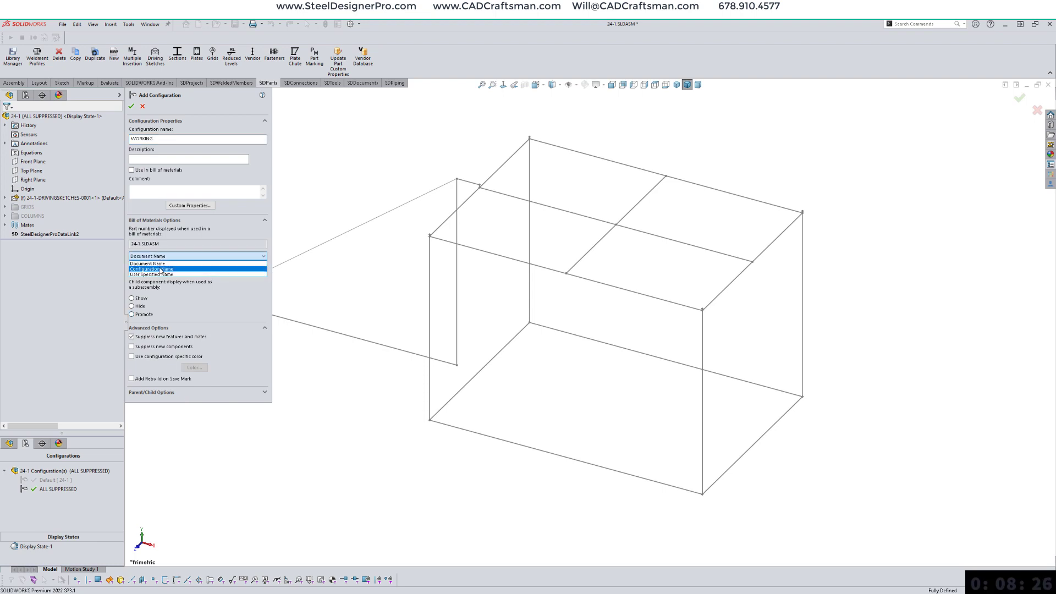
click(162, 269)
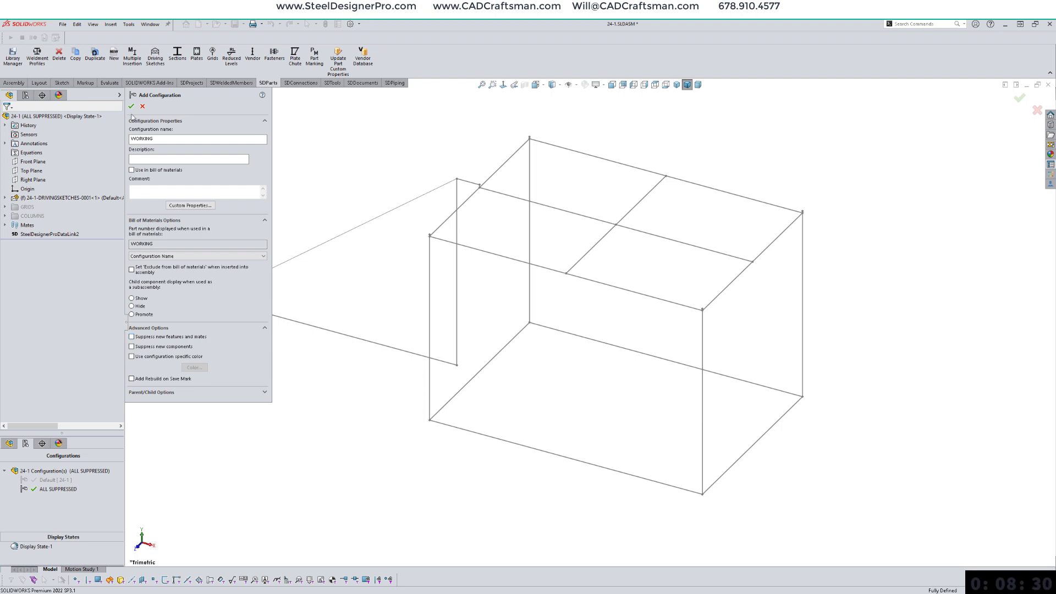
click(131, 106)
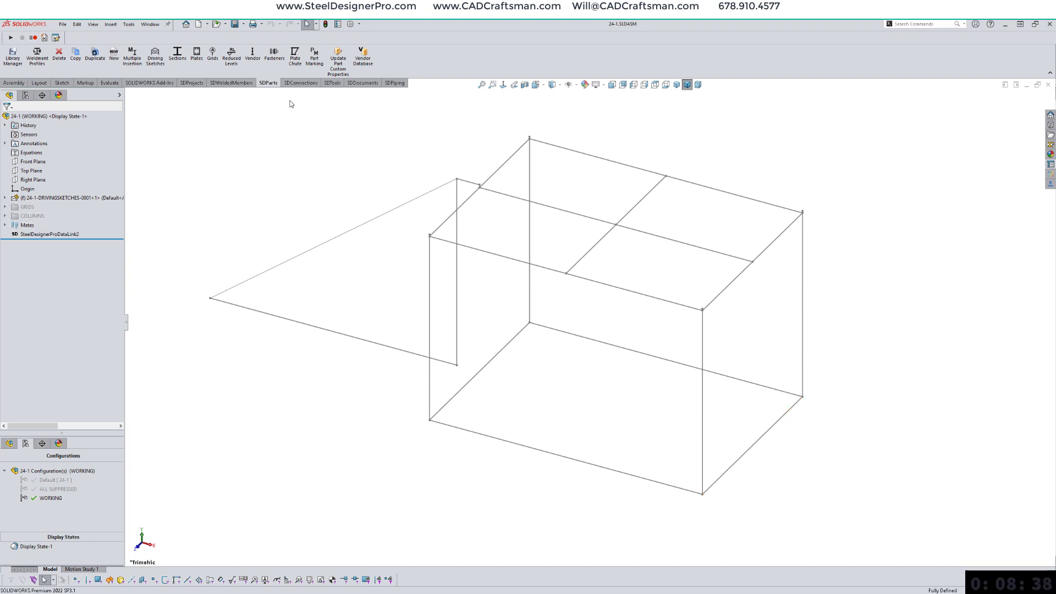
Step: Start a beam insertion and choose the TOS BEAM item from the BEAMS library as the welded member
click(231, 83)
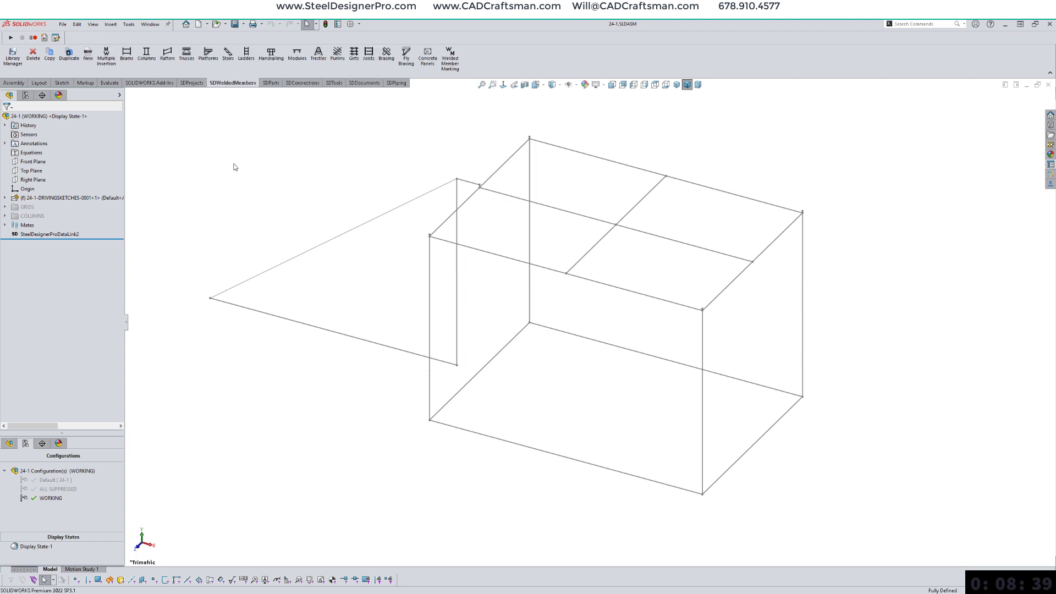
click(127, 64)
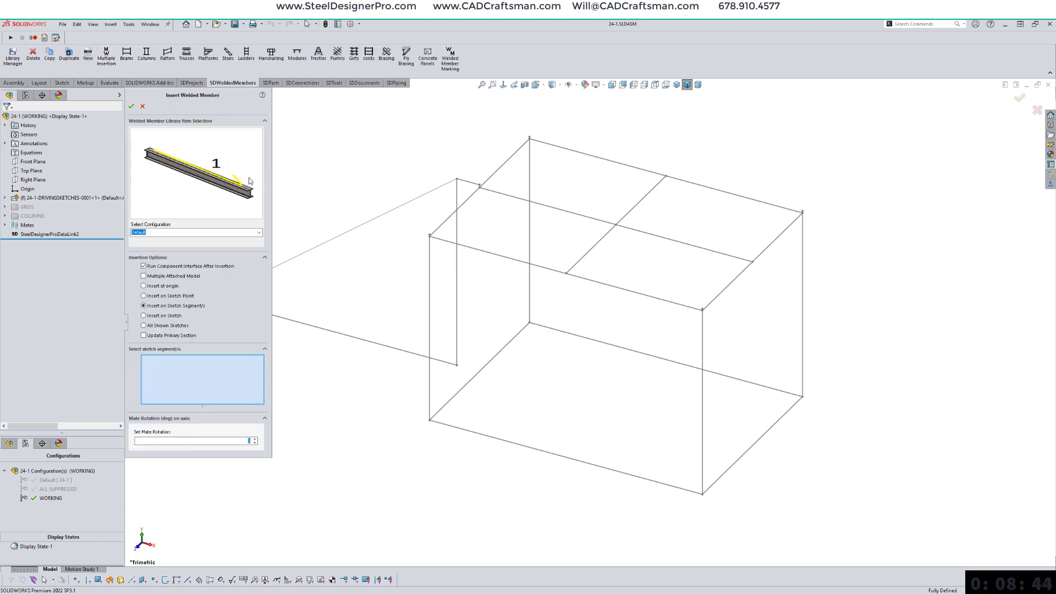
click(207, 166)
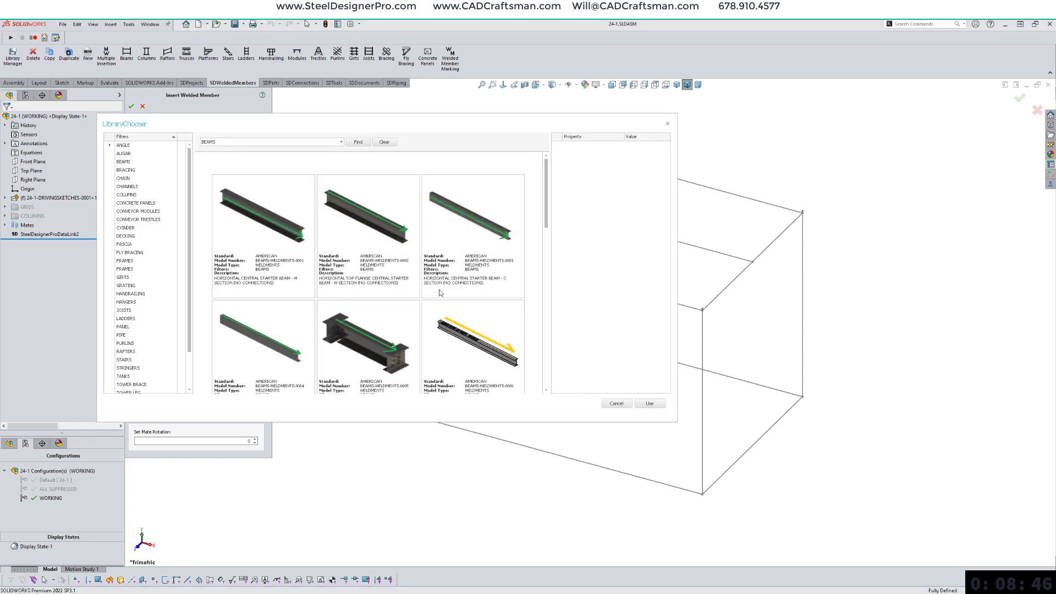
scroll(440, 293, down, 10)
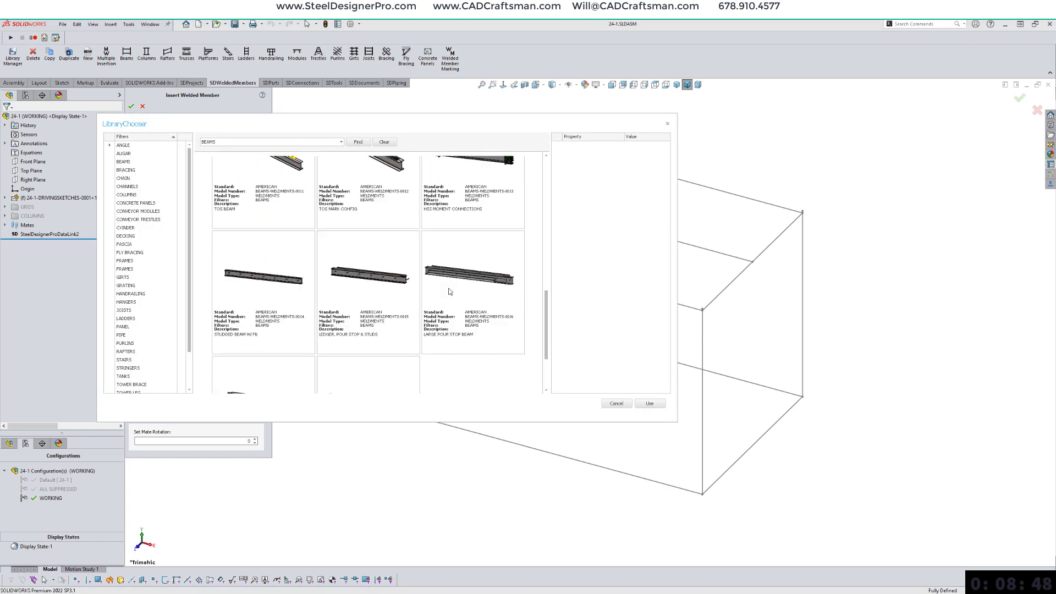
scroll(450, 291, up, 1)
click(250, 225)
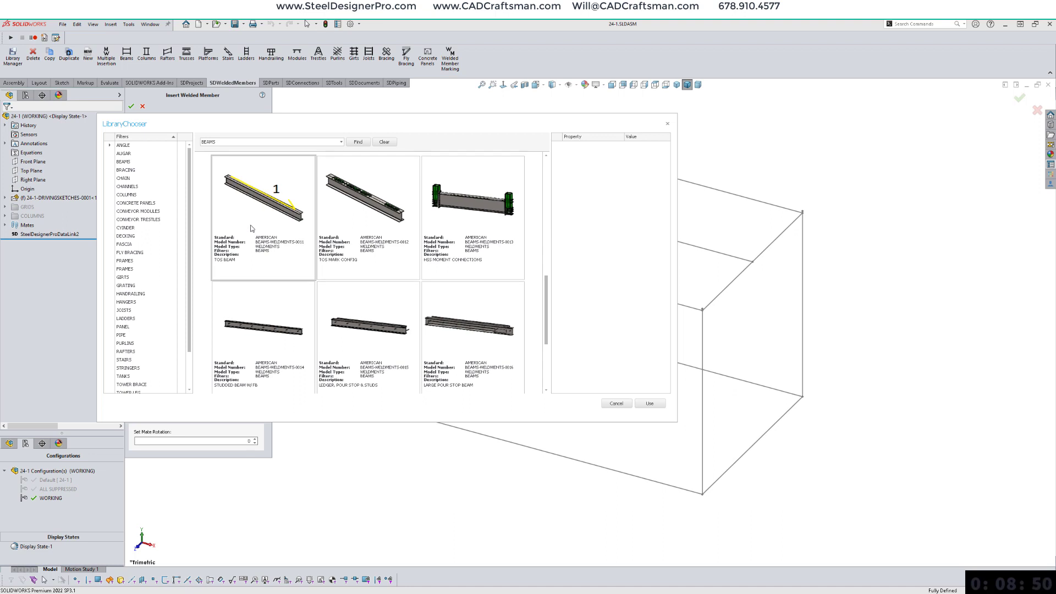
click(276, 208)
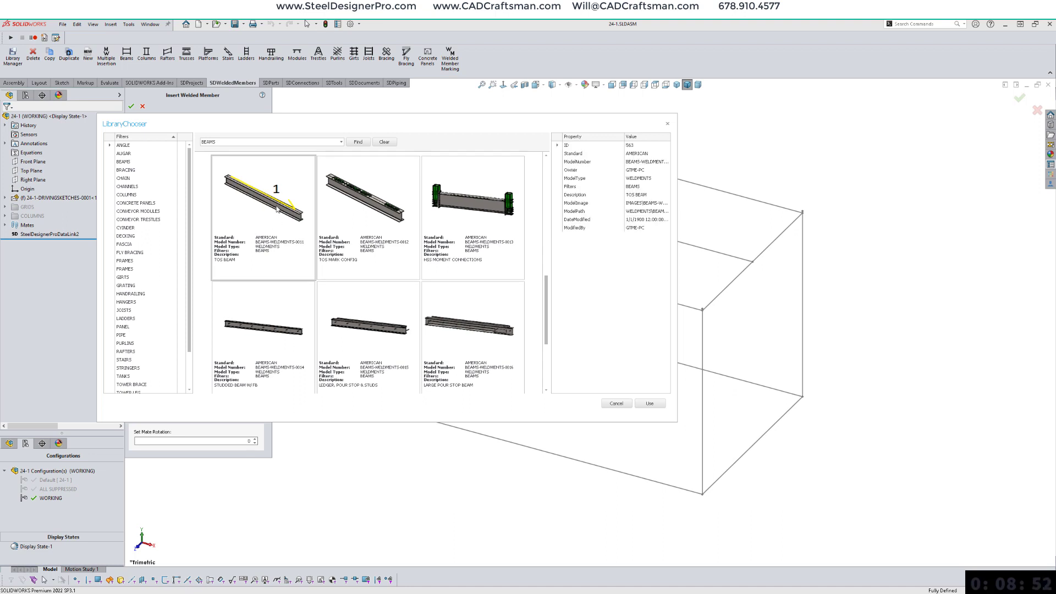
click(645, 406)
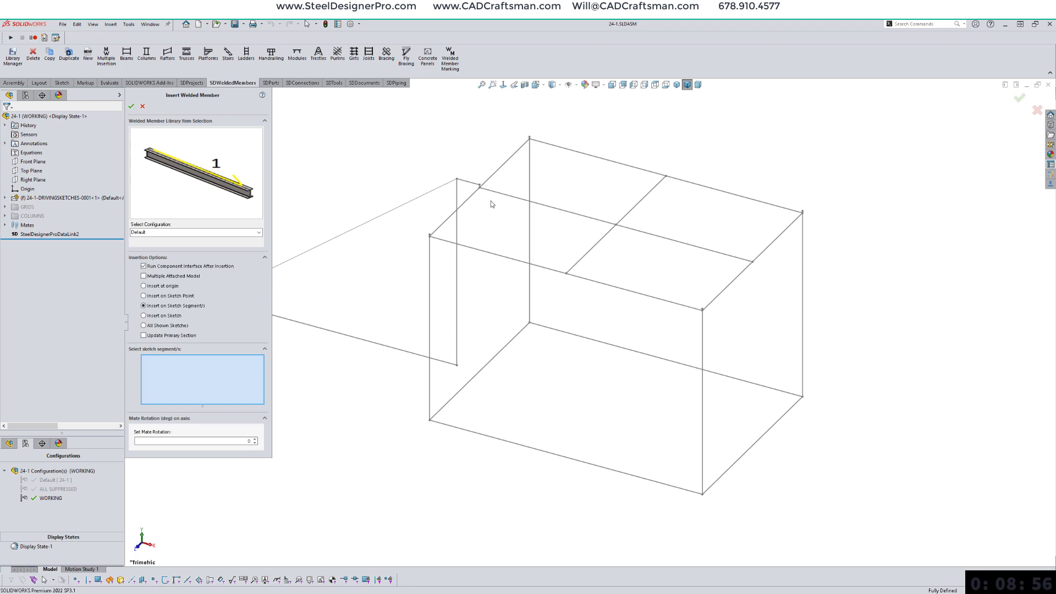
Step: Insert the beam on the short TOS sketch segment nearest the triangular grid sketch, updating its primary section to W12x26
click(477, 198)
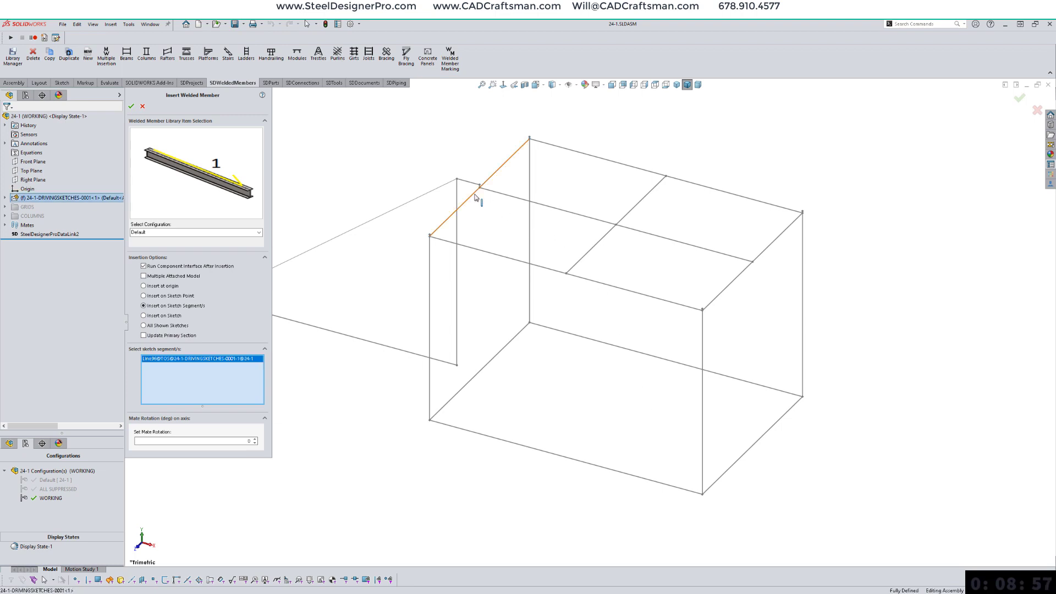
click(144, 336)
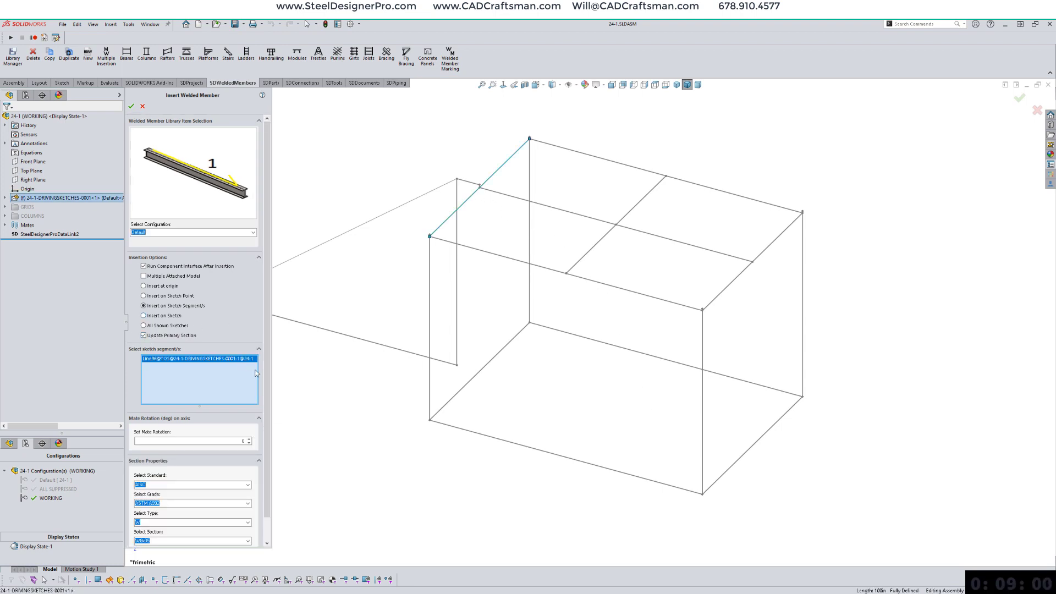
drag(265, 379, 269, 435)
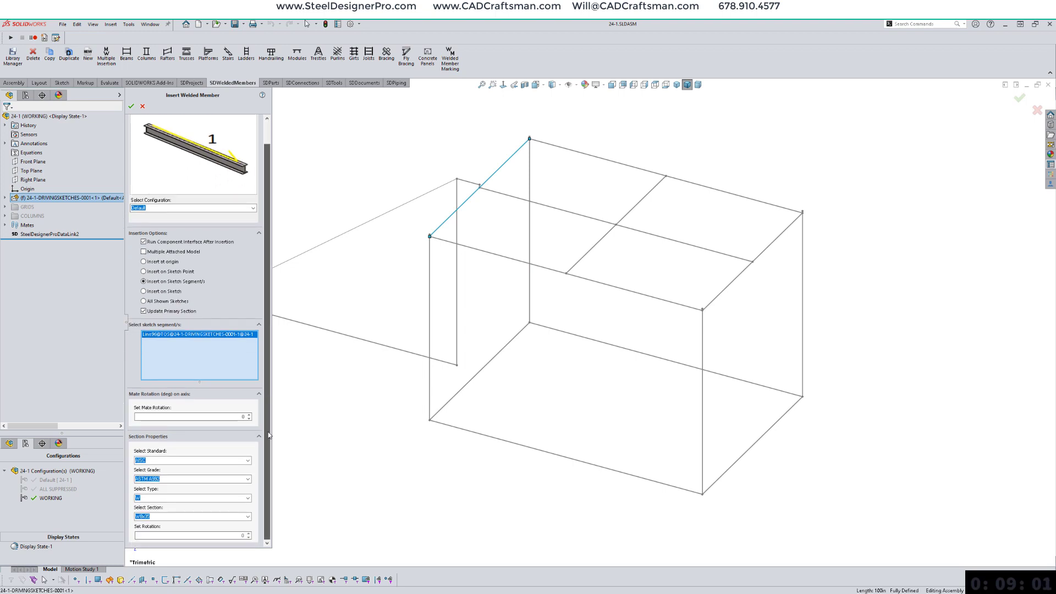
click(248, 517)
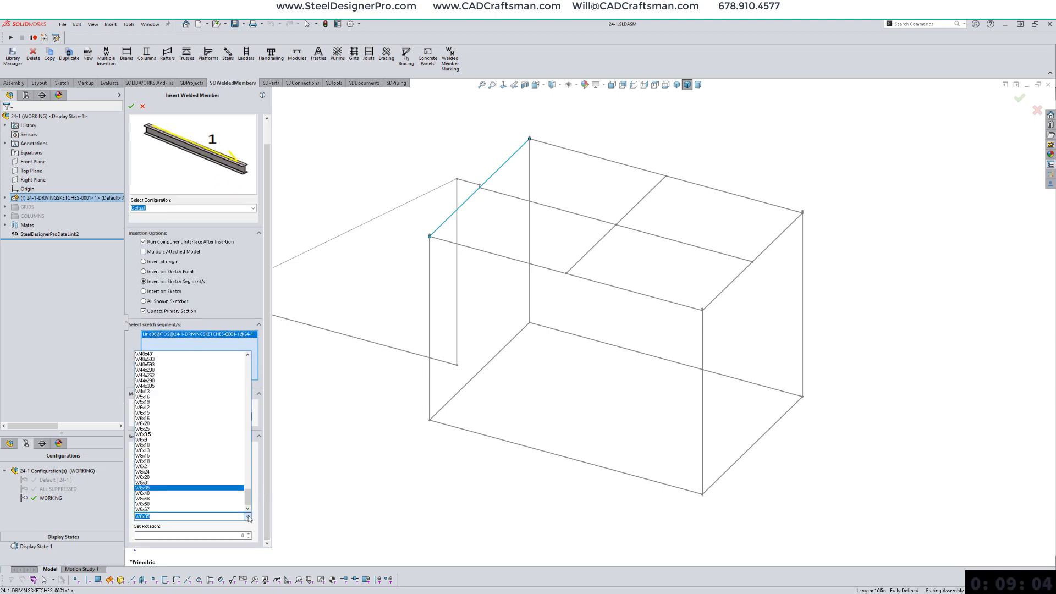
drag(248, 498, 246, 376)
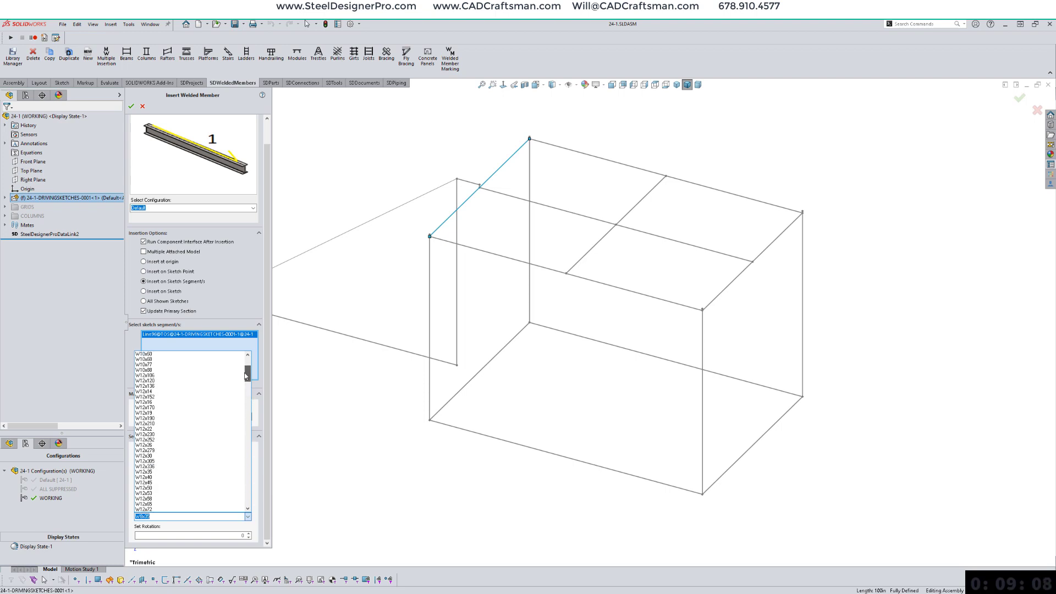
click(160, 445)
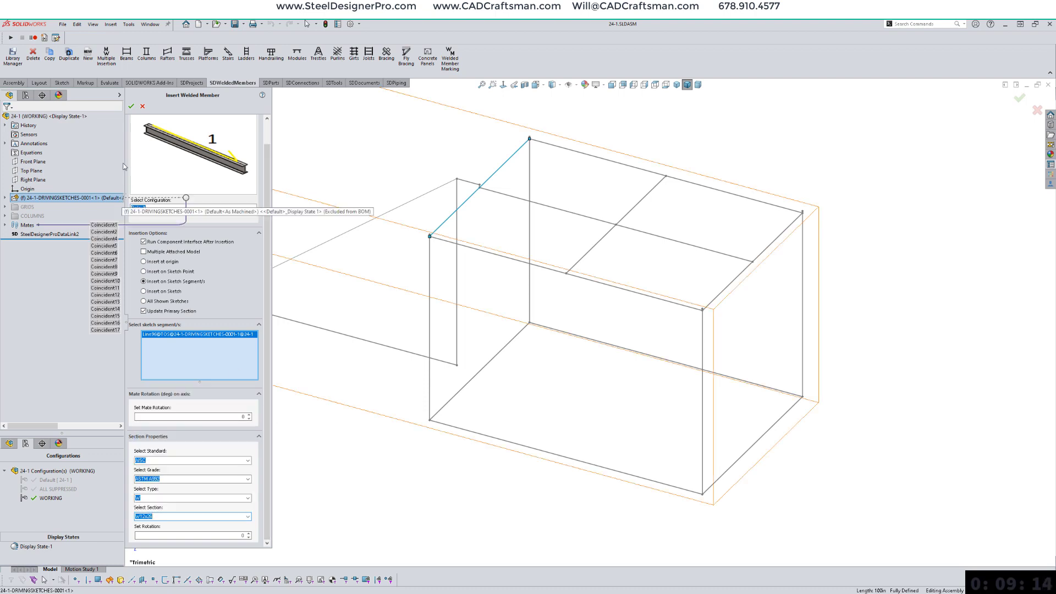
click(130, 106)
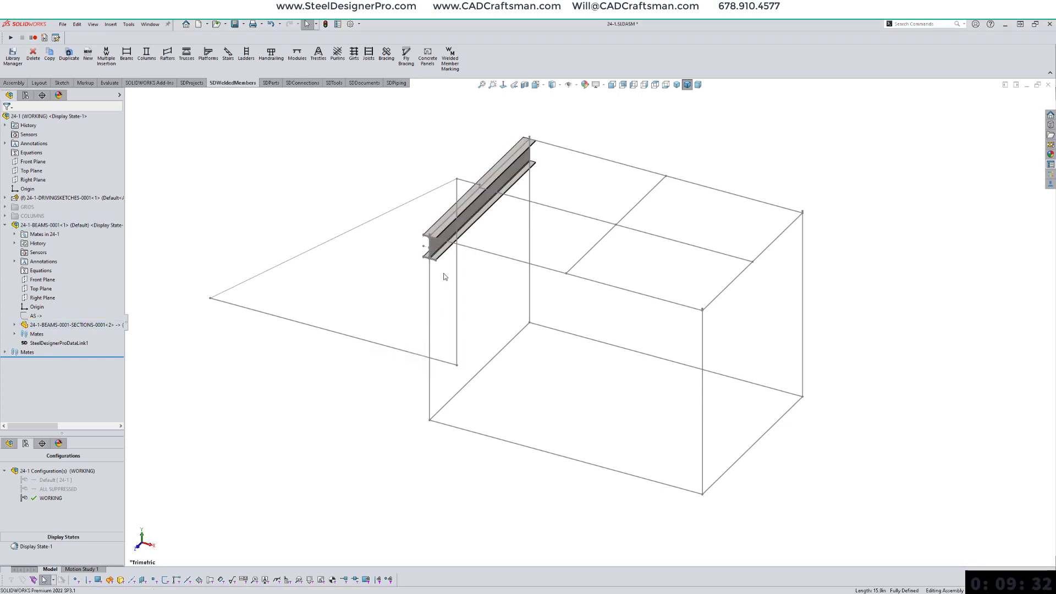
Step: Hide the small sketch at the near end of the new beam and save the assembly
click(426, 248)
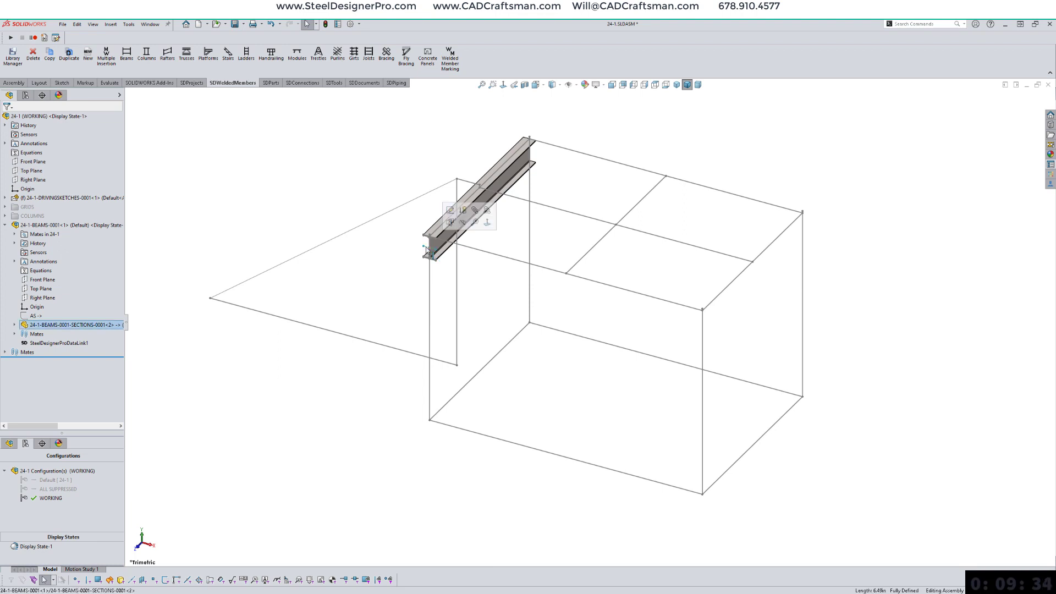
click(463, 223)
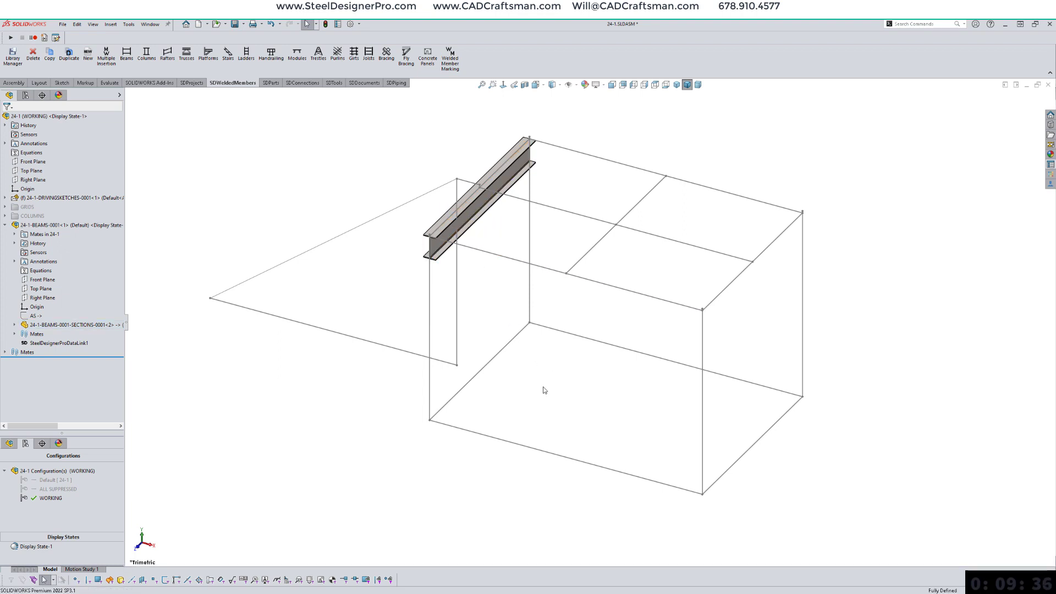
key(ctrl+s)
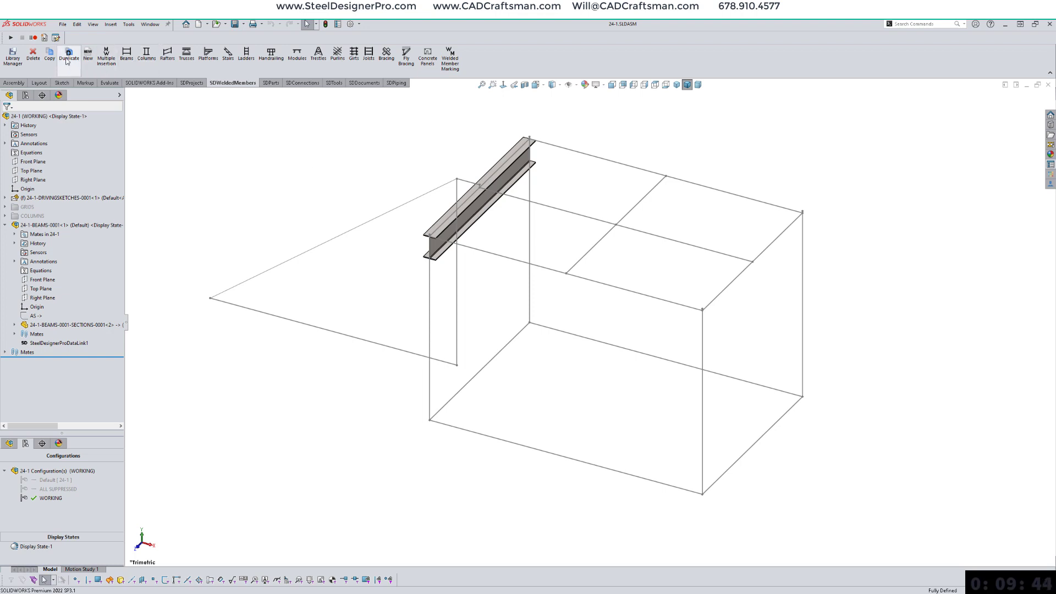
Step: Copy the beam onto the other three perimeter segments of the TOS sketch using Insert on Sketch Segment/s
click(49, 53)
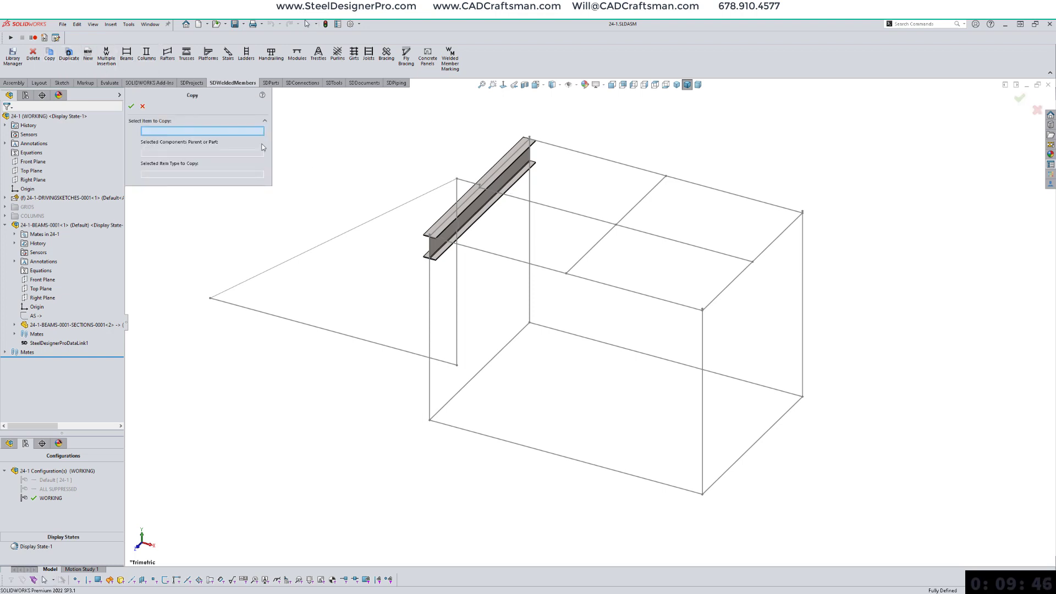
click(466, 191)
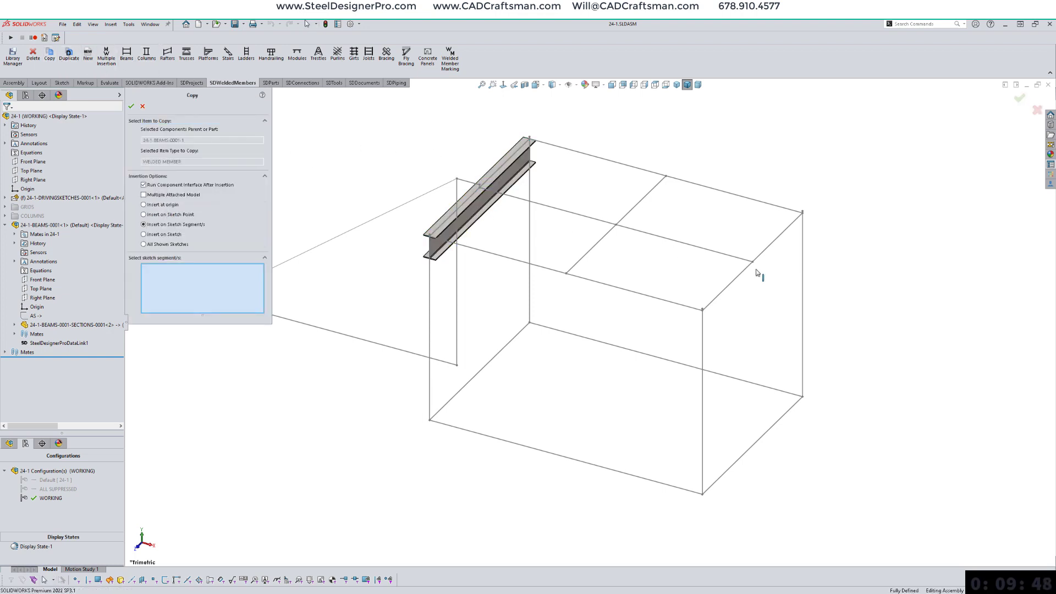
click(738, 282)
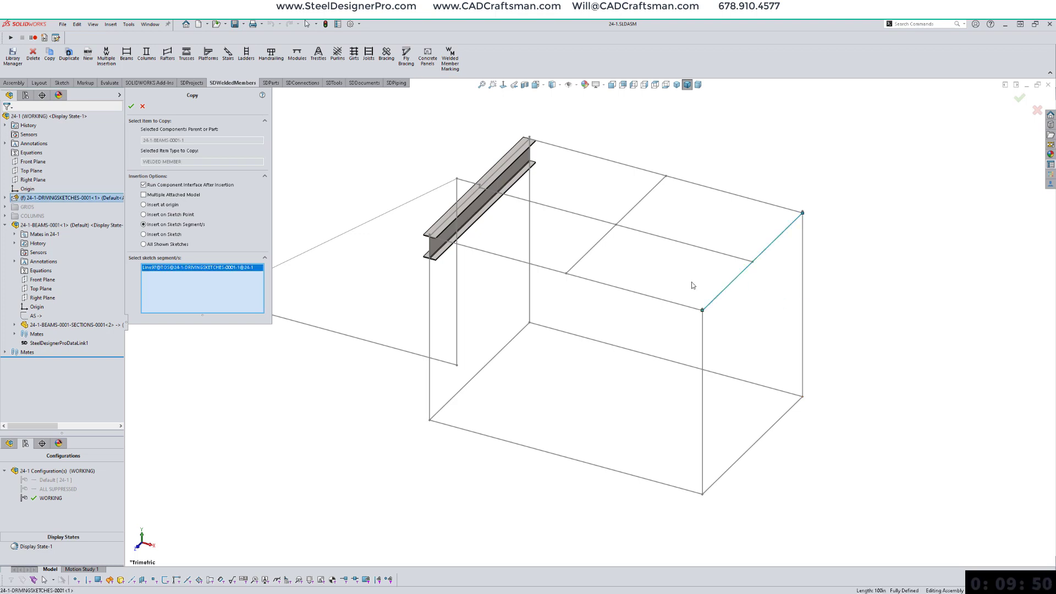
click(687, 306)
click(732, 196)
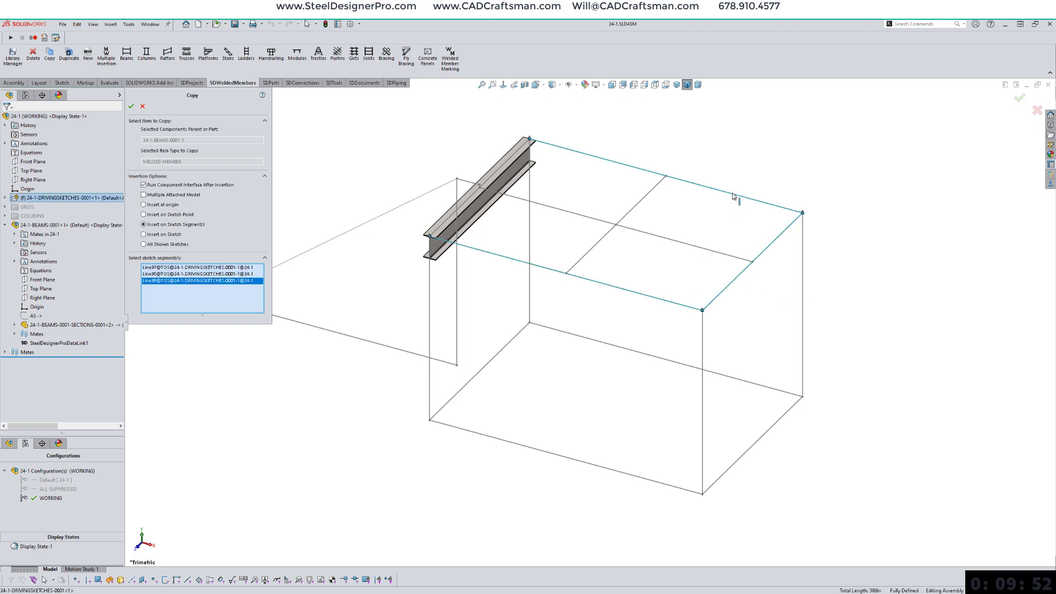
key(Return)
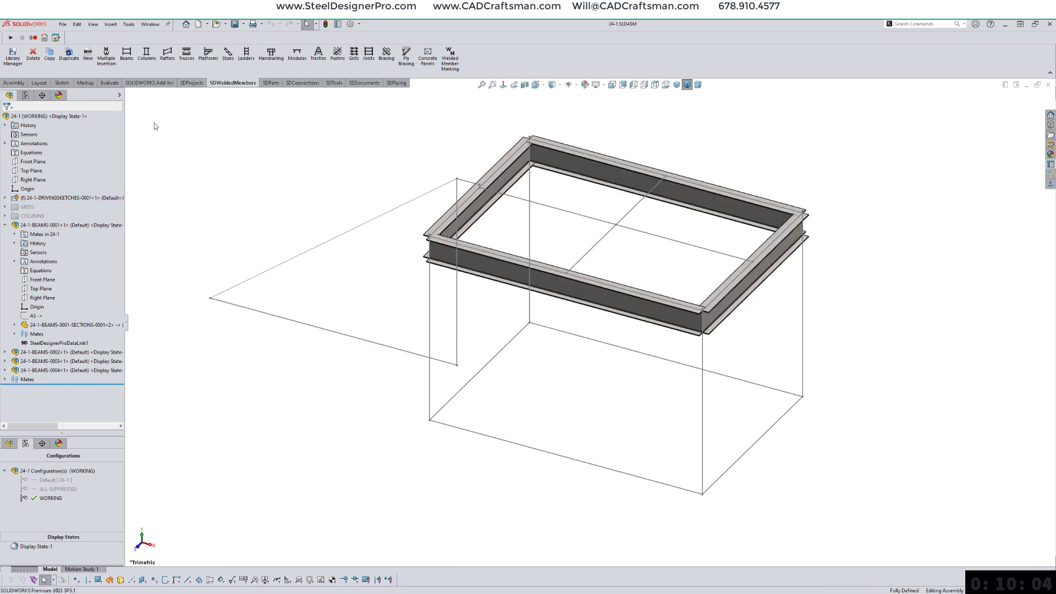
Step: Copy the first beam onto the long middle segment of the TOS sketch and clear the selection
click(50, 54)
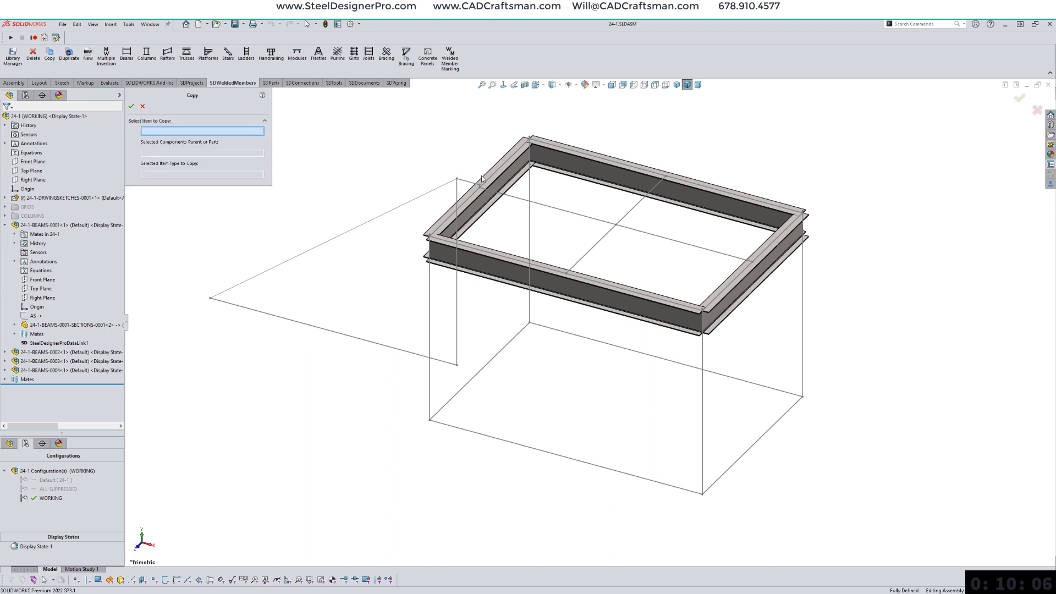
click(468, 210)
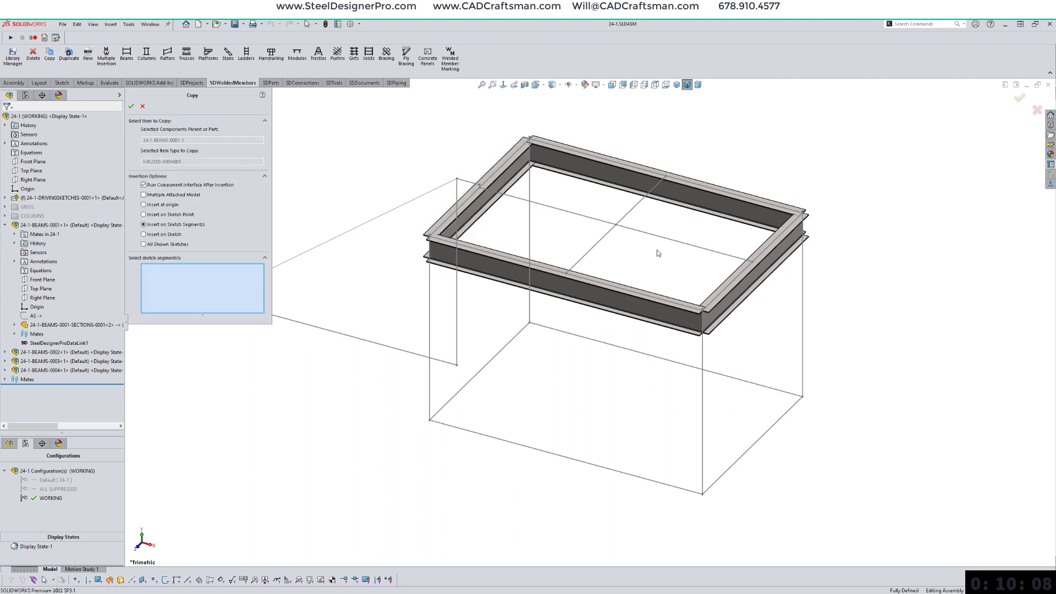
click(578, 217)
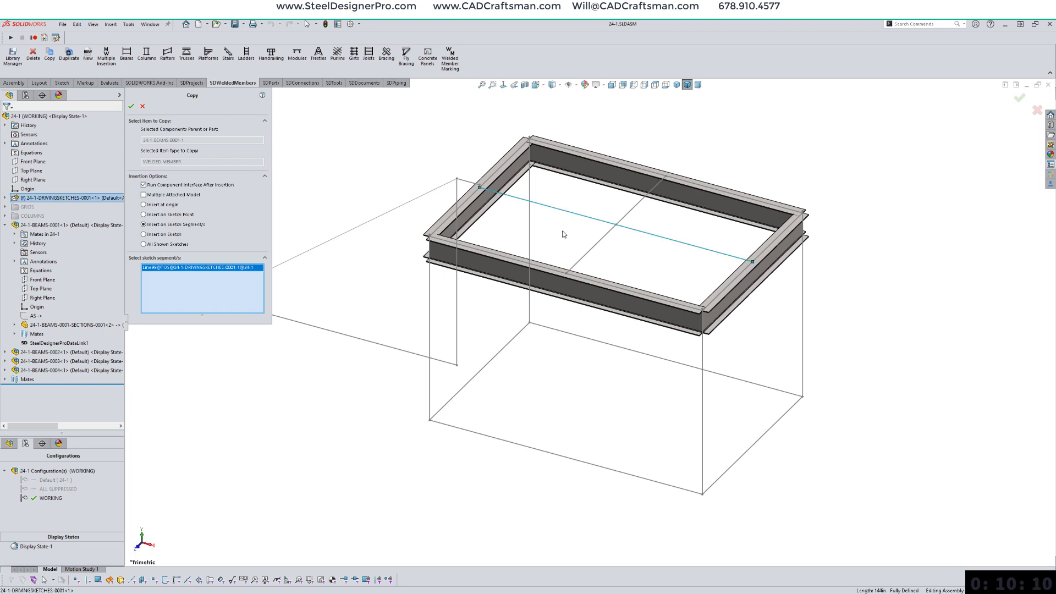
right_click(563, 231)
click(578, 265)
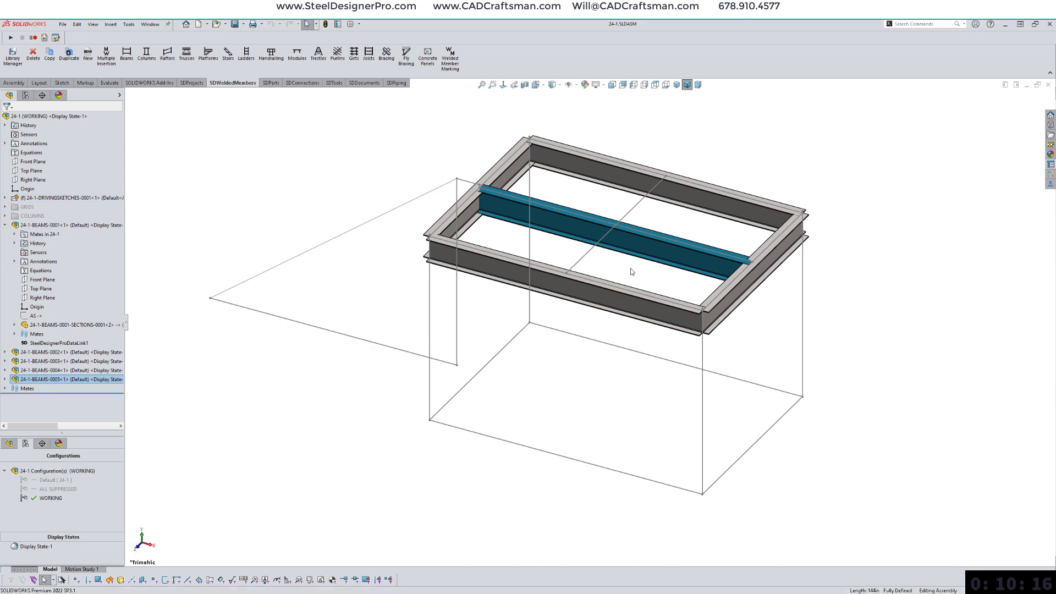
click(632, 272)
Step: Modify the long middle beam's section to W8x15 with its insertion point at top centre (TC)
click(574, 224)
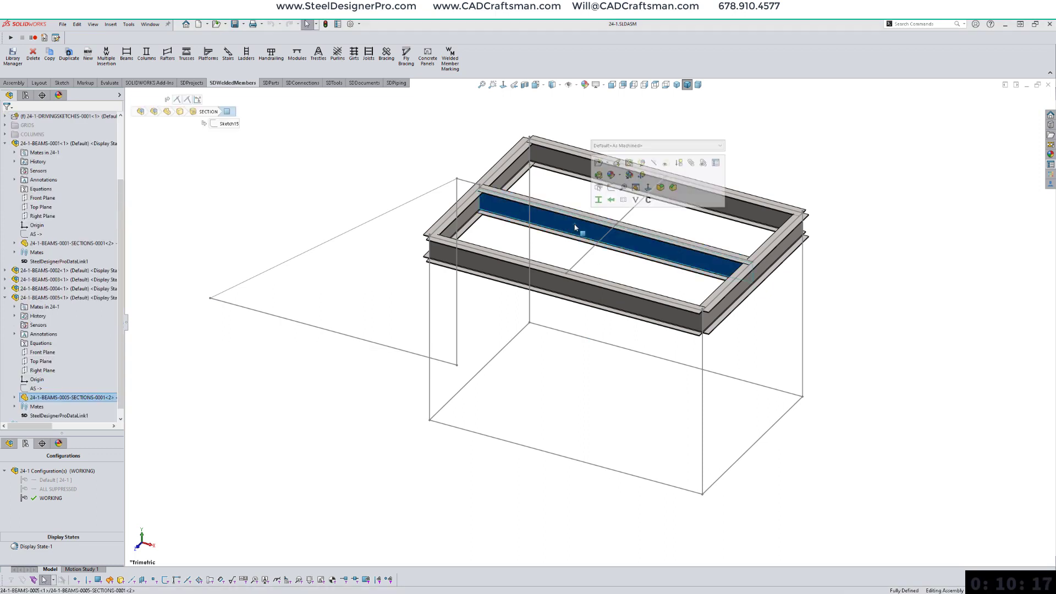
click(598, 200)
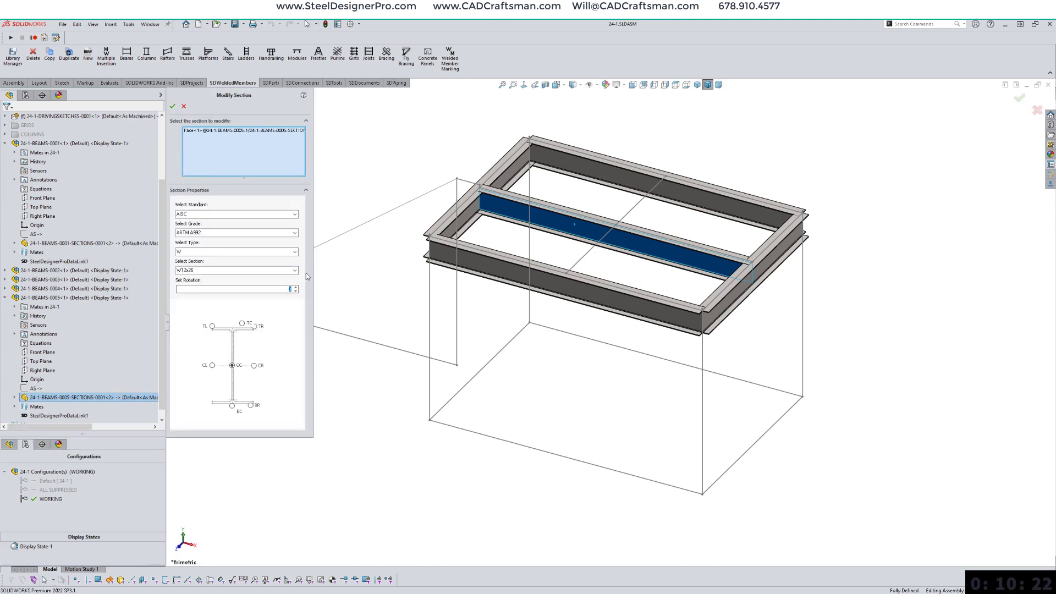
click(294, 271)
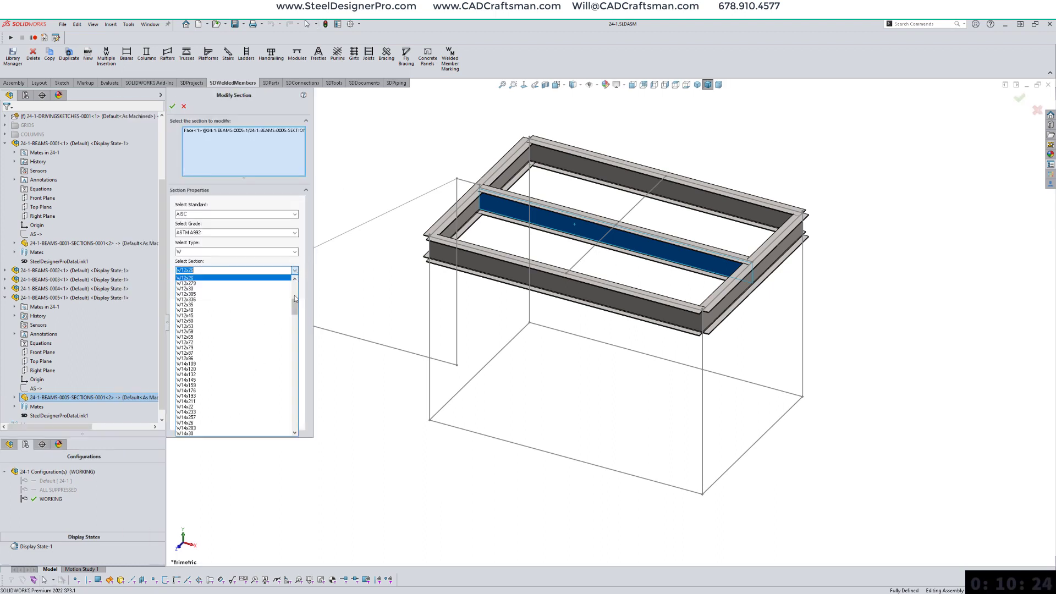
drag(295, 315, 295, 421)
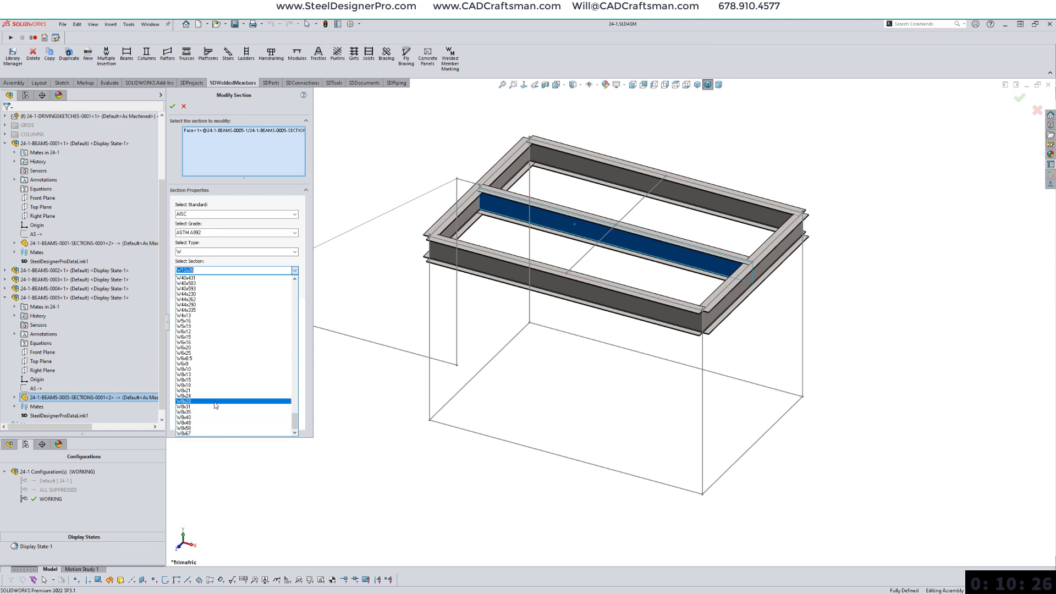
click(216, 380)
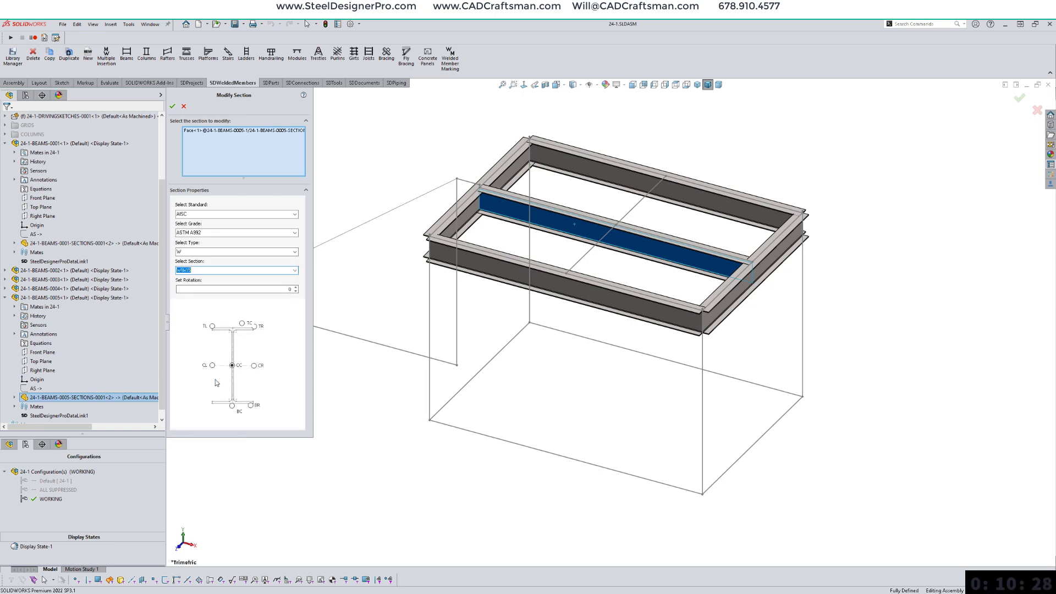
click(243, 324)
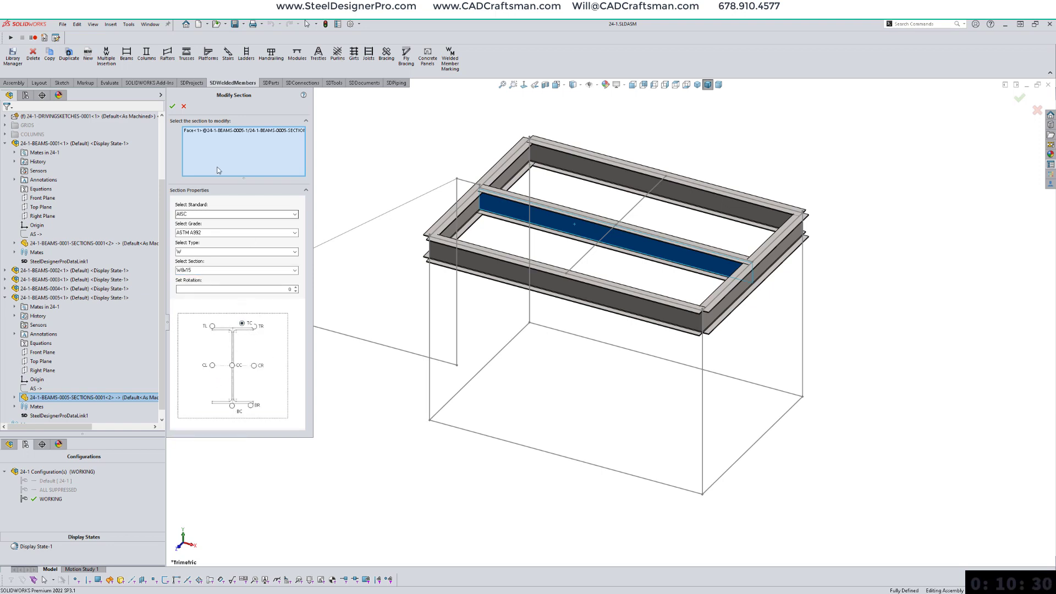
click(172, 107)
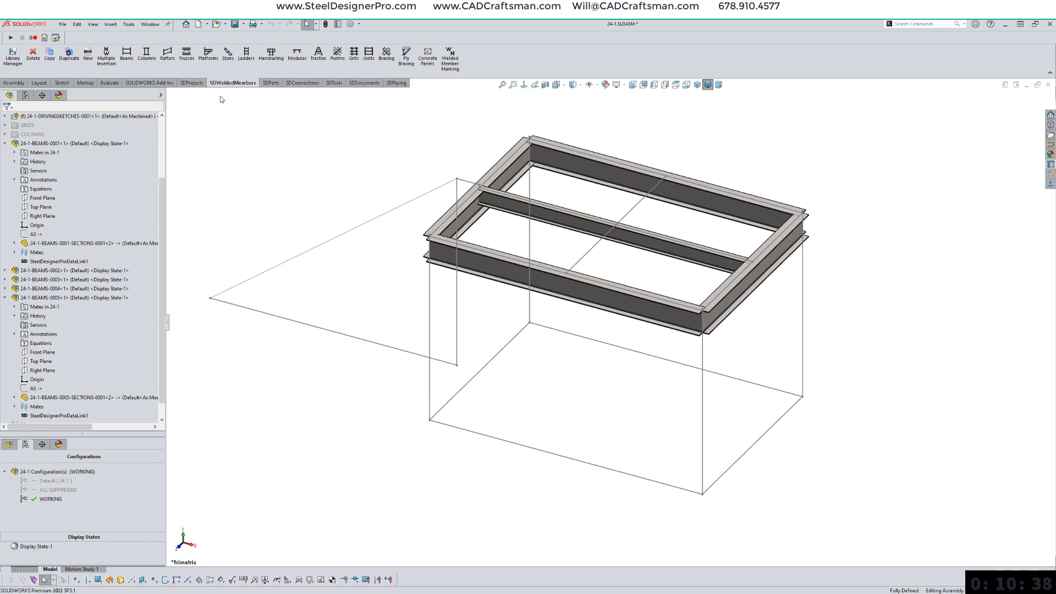
Step: Copy the middle W8x15 beam onto the two short cross segments of the TOS sketch using Insert on Sketch Segment/s
click(49, 55)
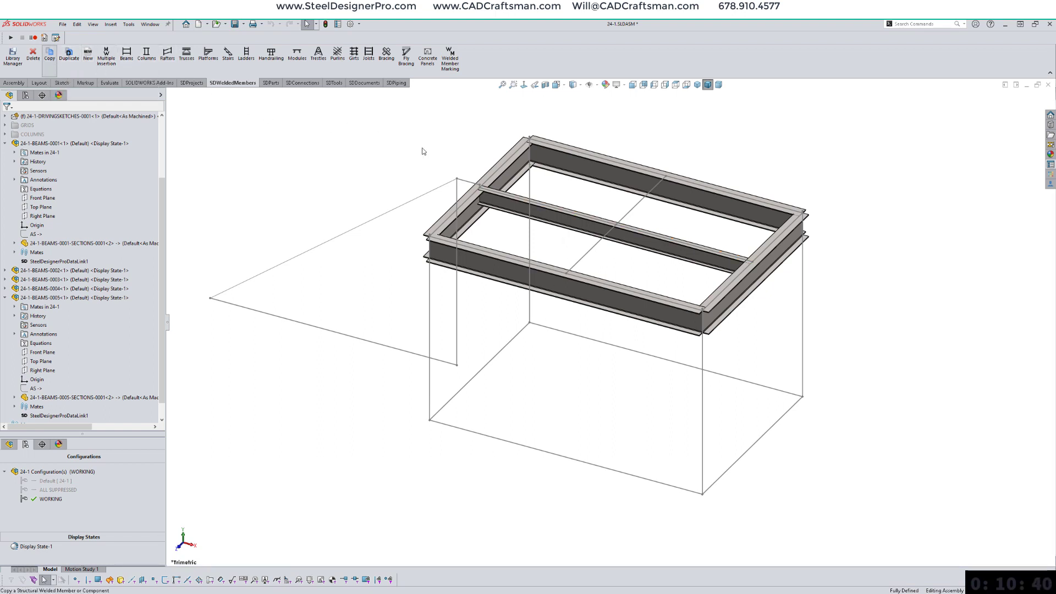
click(567, 221)
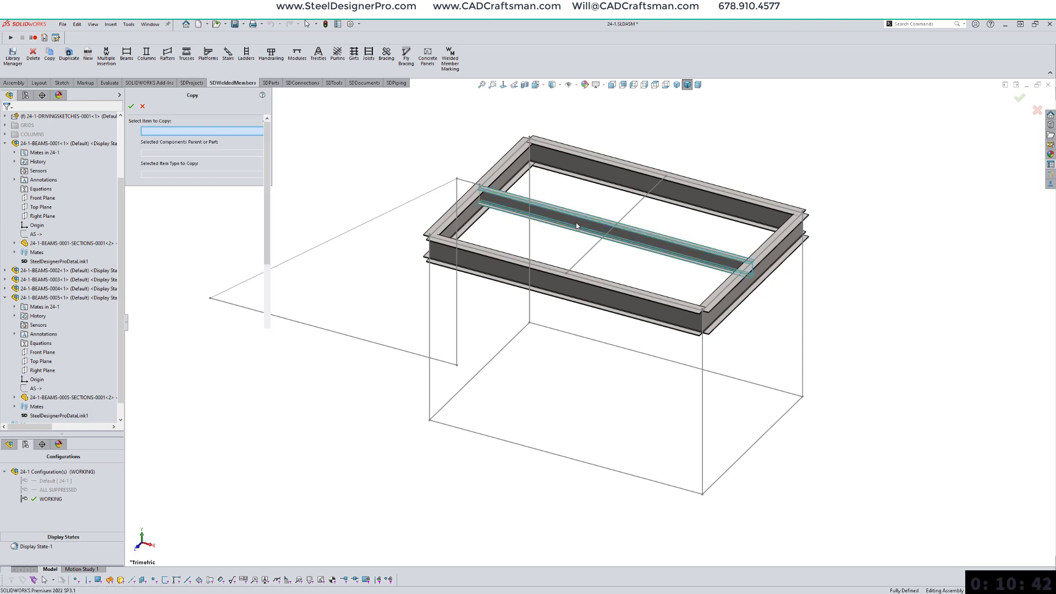
click(637, 205)
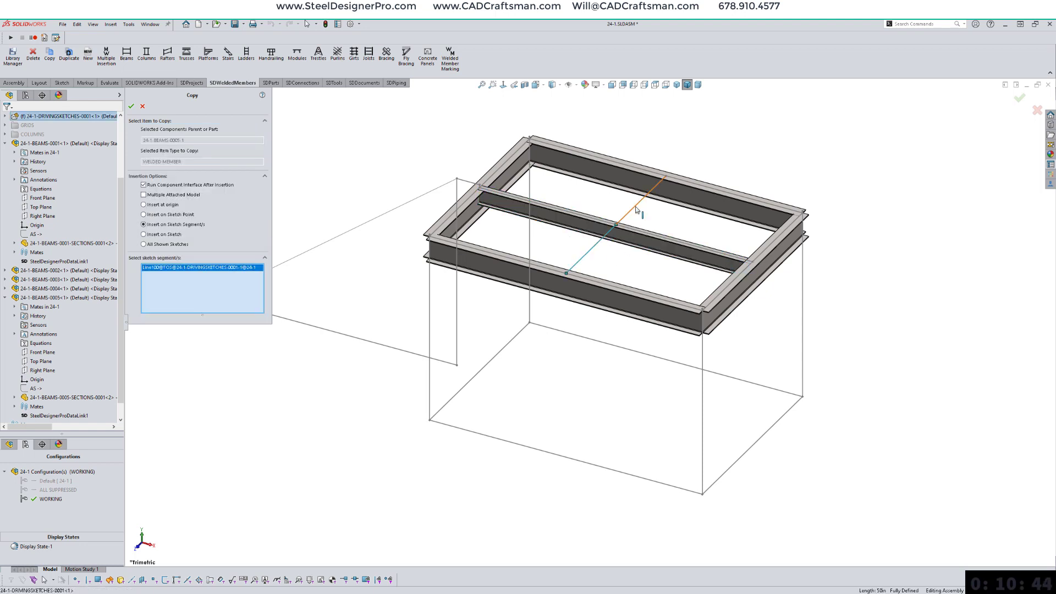
click(635, 207)
right_click(587, 196)
click(608, 231)
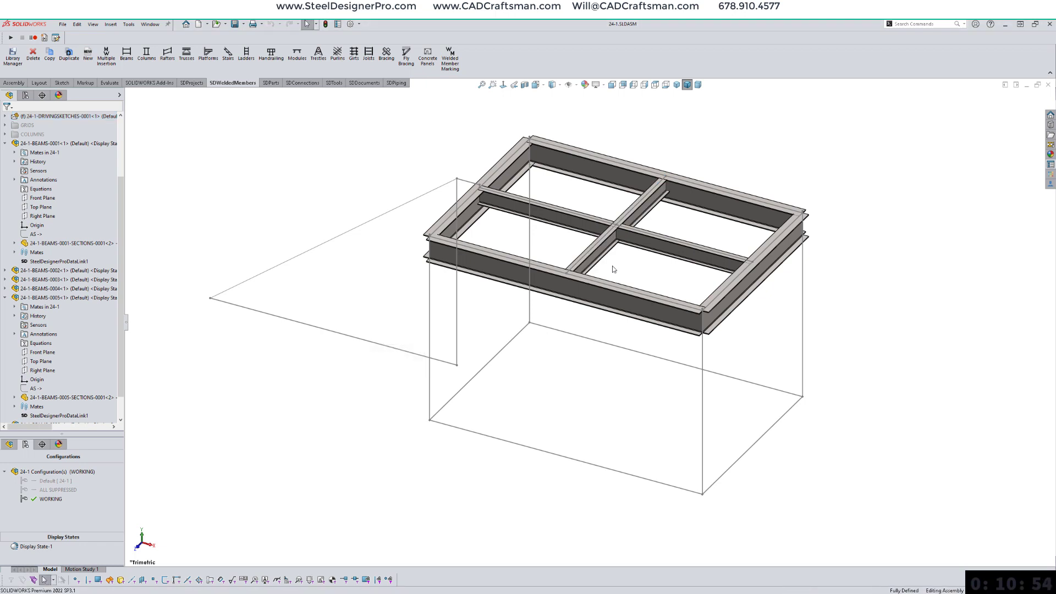
Step: Group all seven beam assemblies into a new tree folder named BEAMS and save the assembly
right_click(109, 183)
click(209, 187)
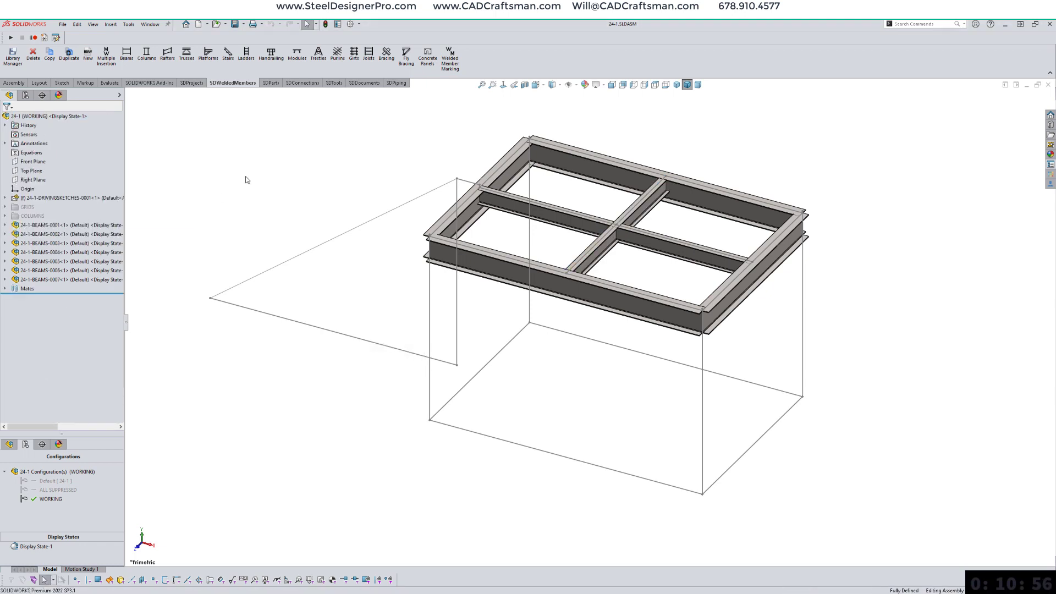
click(74, 225)
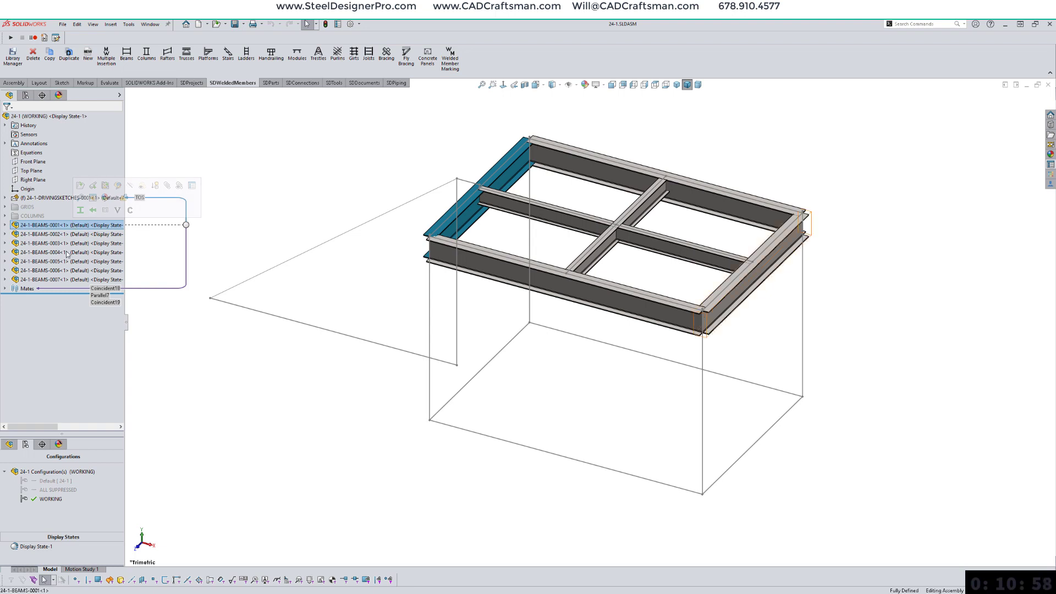
shift+click(64, 280)
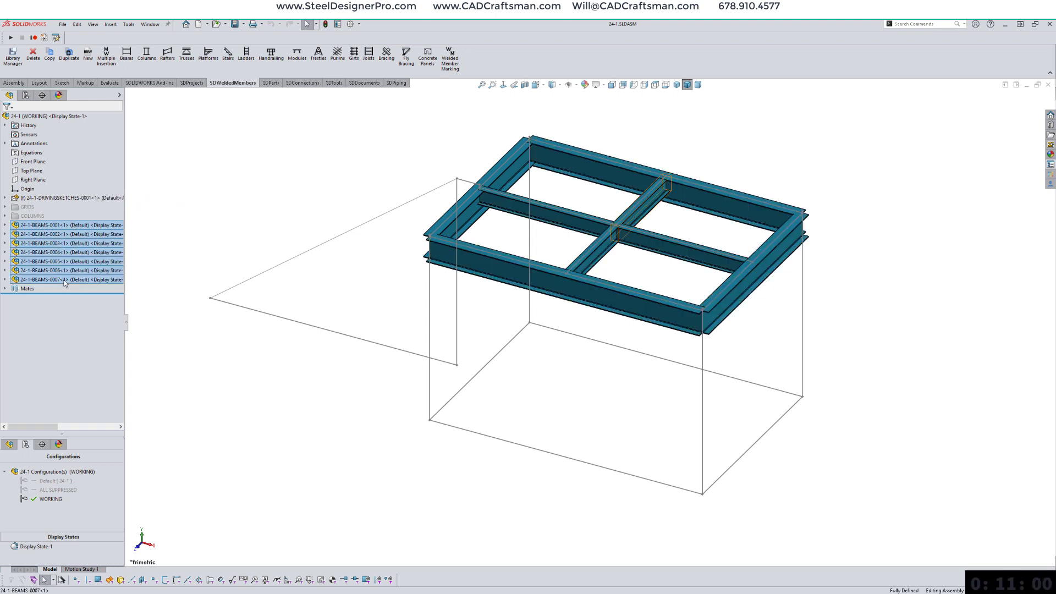
right_click(64, 281)
click(97, 494)
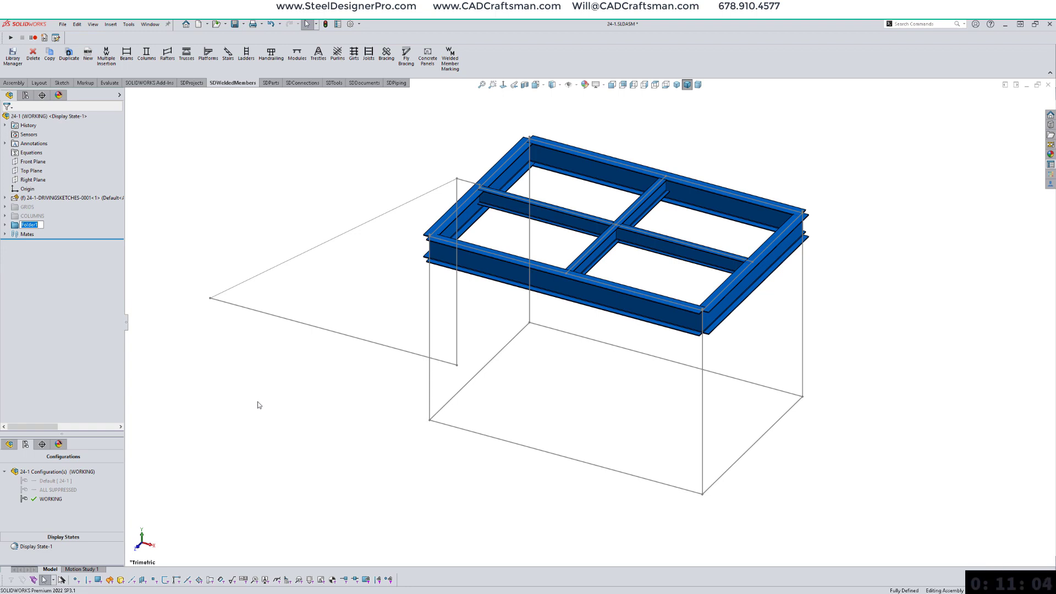
text(BEAMS)
key(Return)
click(328, 416)
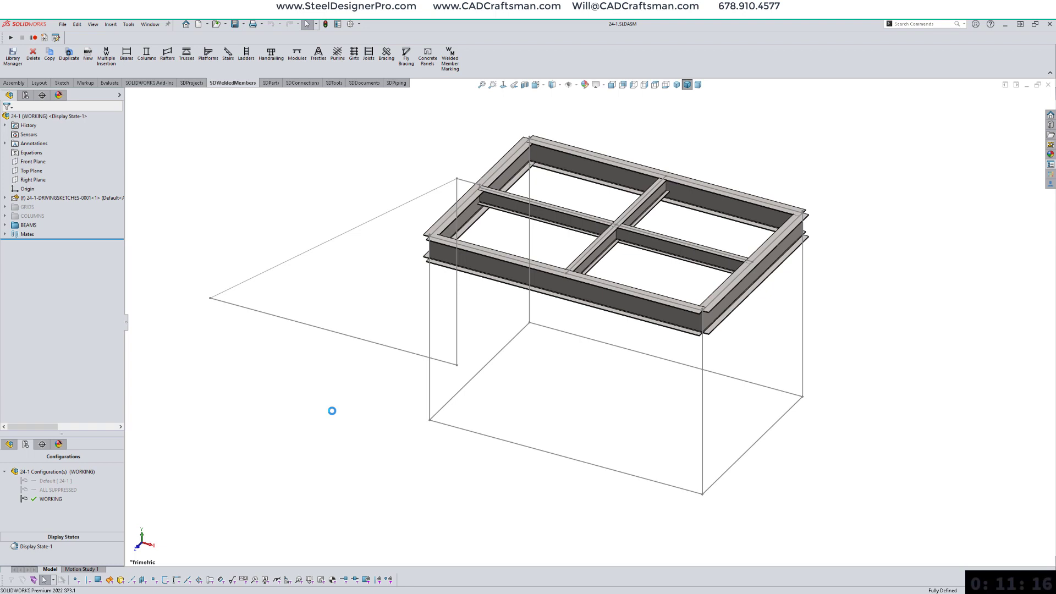
Step: Activate the Default configuration and inspect the beams together with the columns
double_click(55, 480)
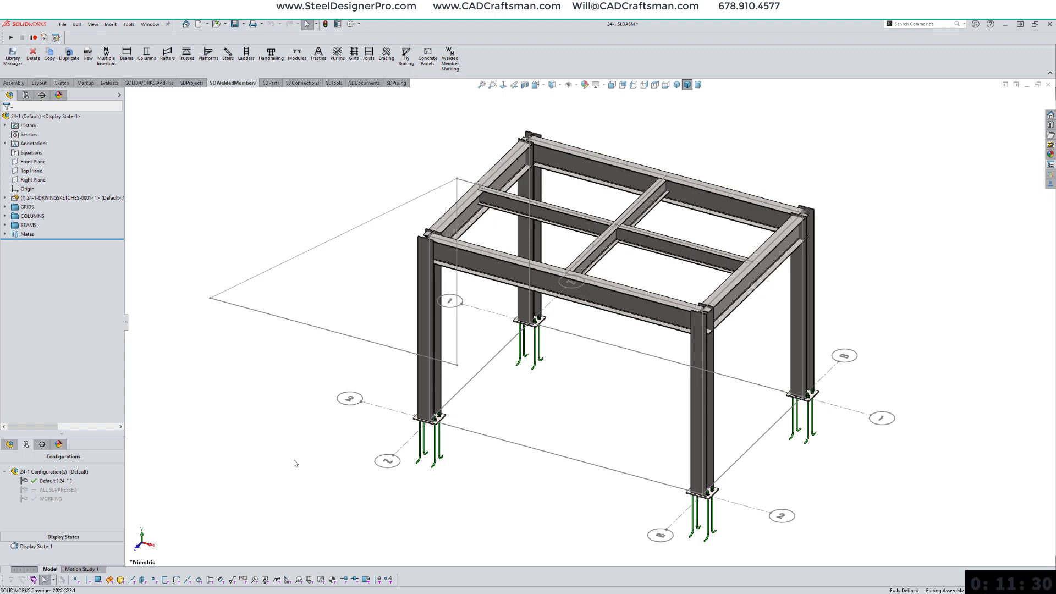
scroll(413, 486, down, 3)
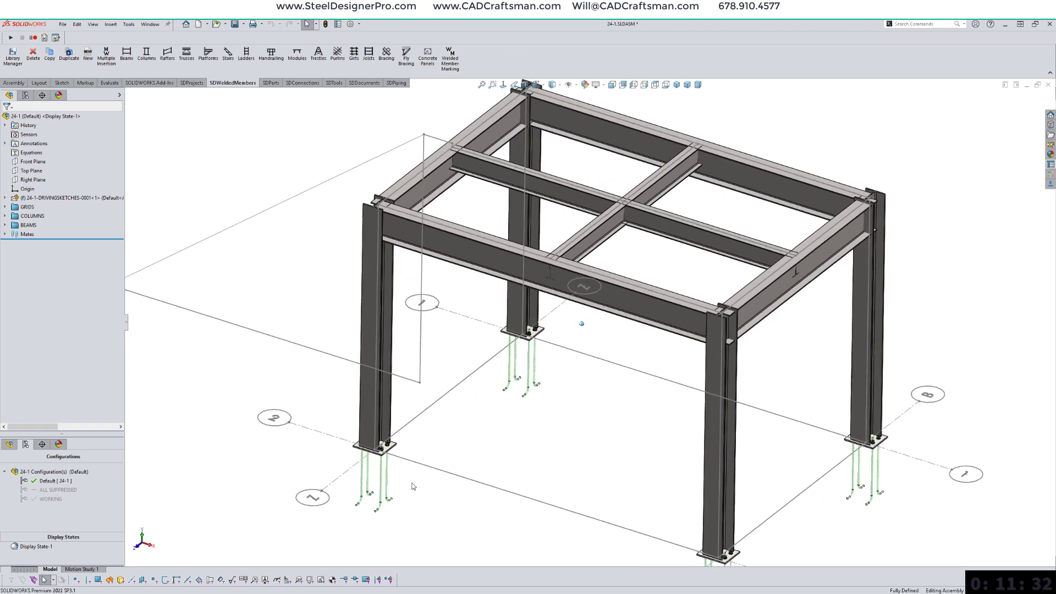
scroll(413, 486, down, 5)
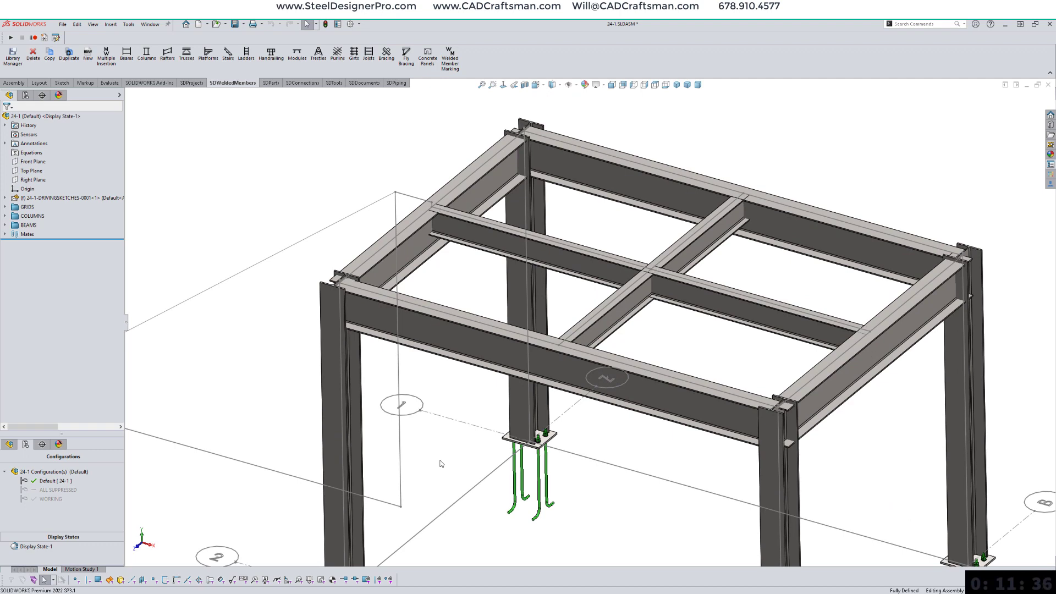
scroll(440, 463, up, 5)
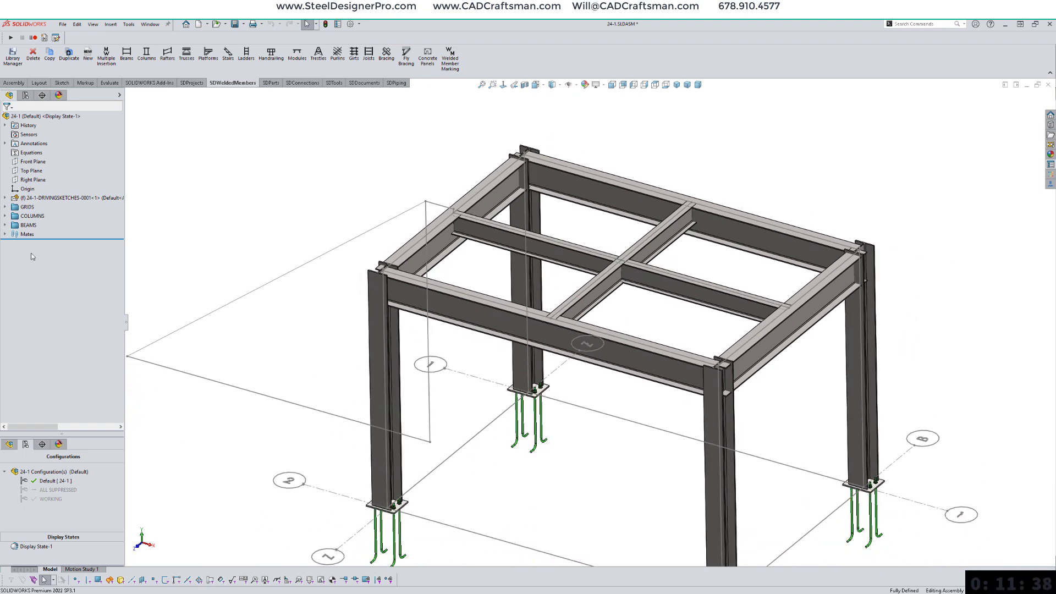
Step: Unsuppress the beam mates from Coincident18 through Coincident31 in the Default configuration, then collapse the tree items
click(5, 225)
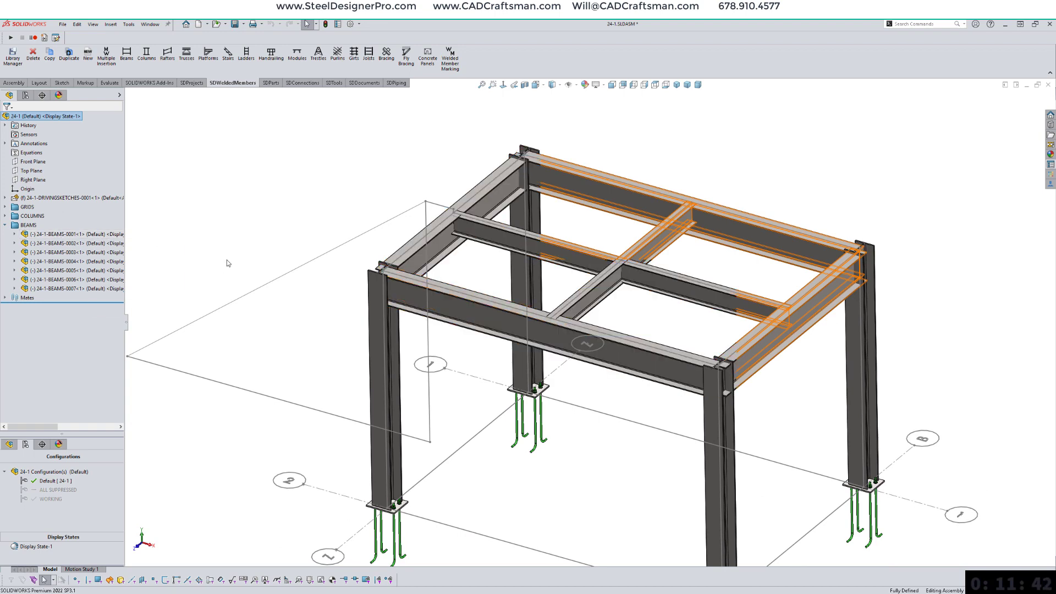
click(5, 298)
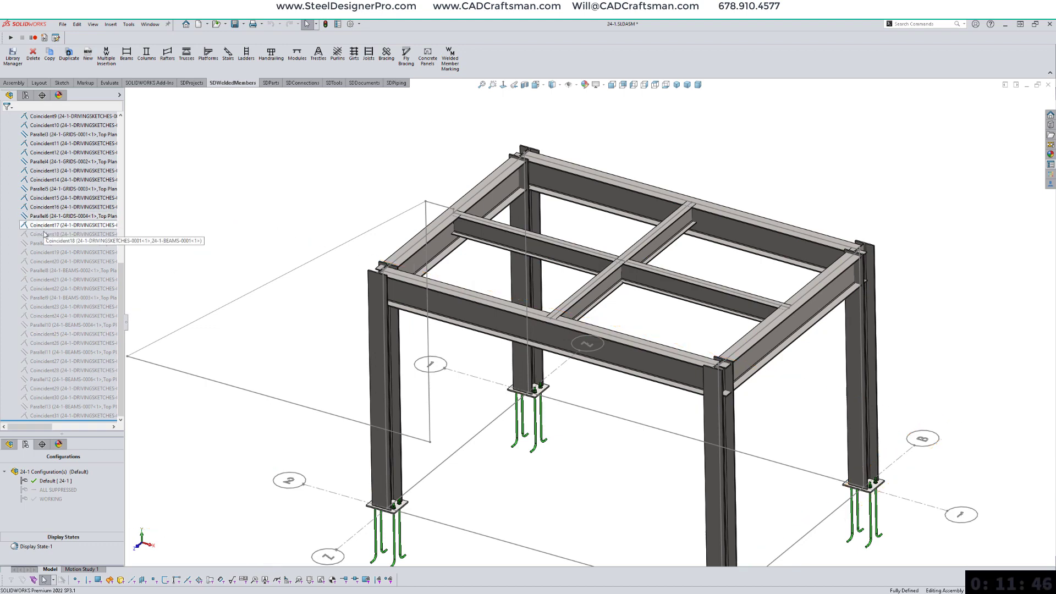
click(50, 234)
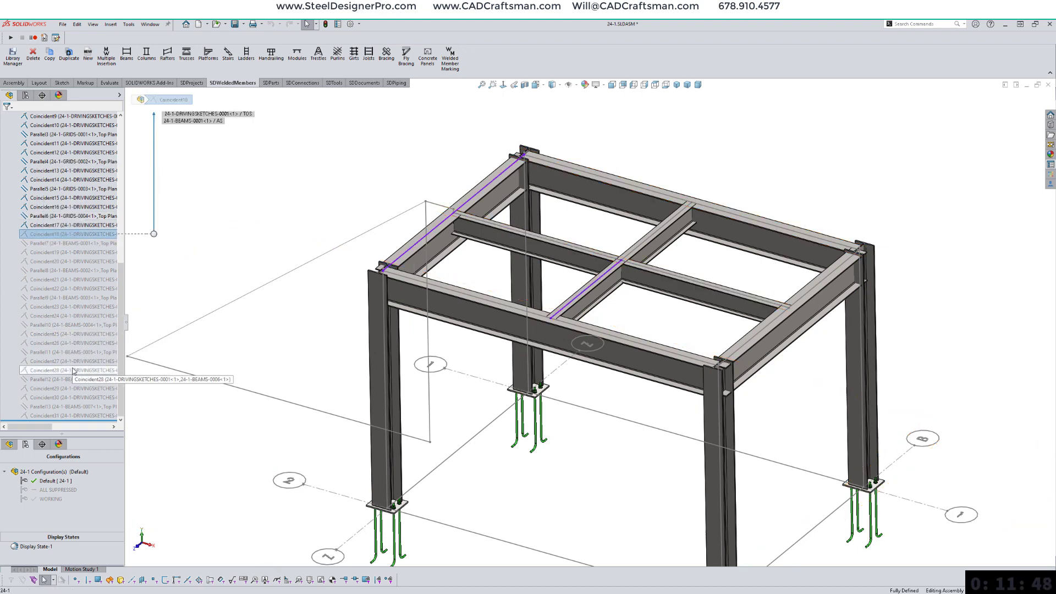
shift+click(56, 416)
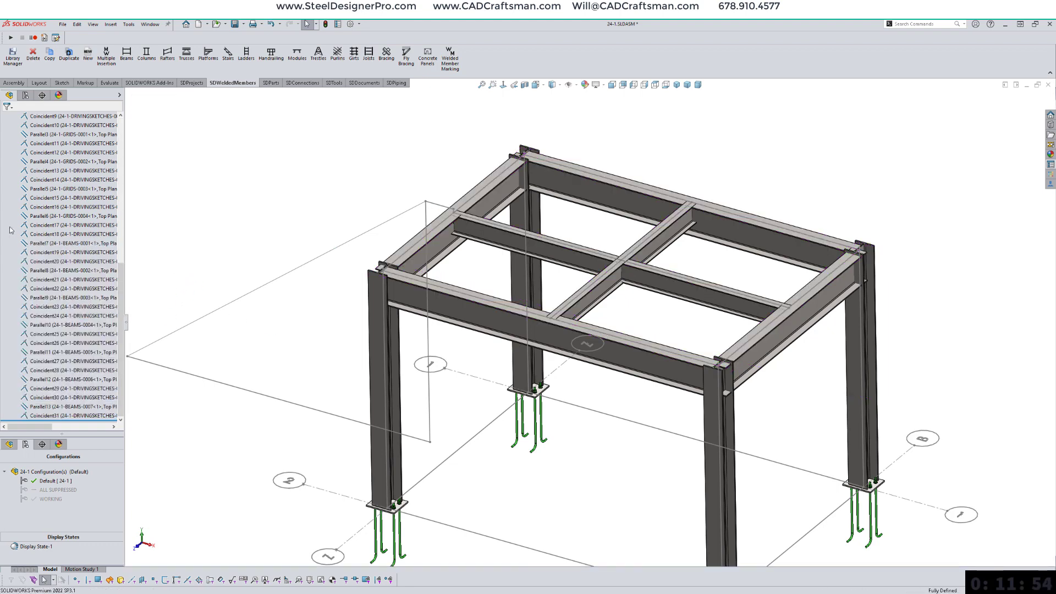
scroll(10, 217, up, 10)
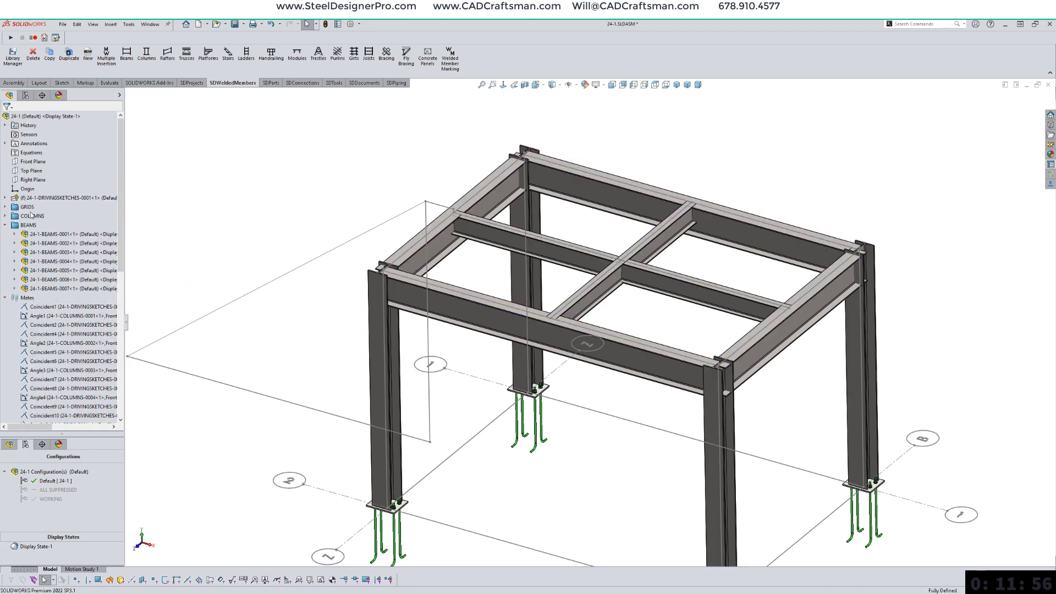
click(6, 298)
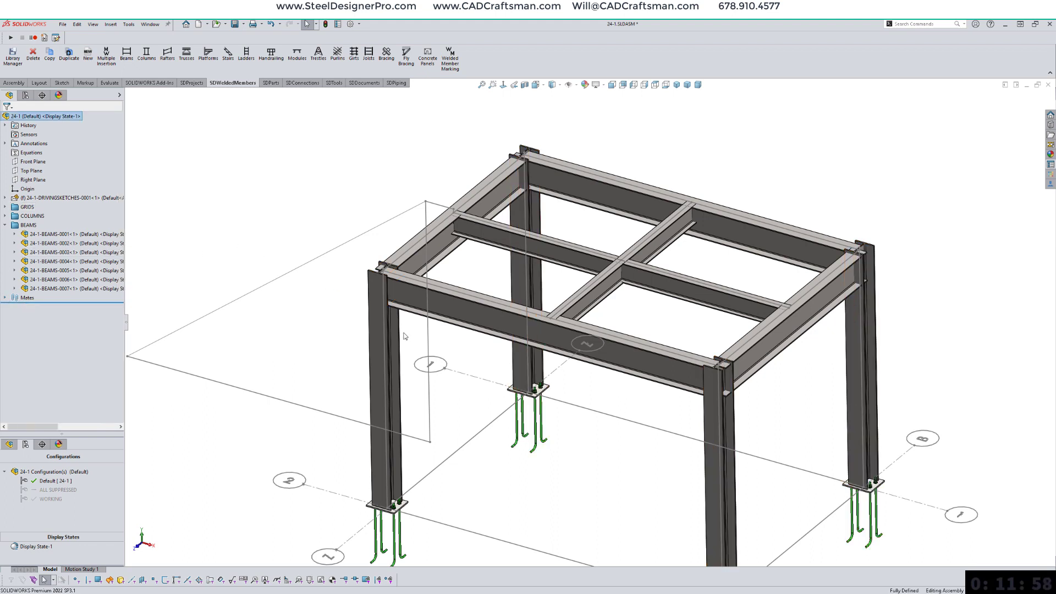
scroll(546, 485, up, 1)
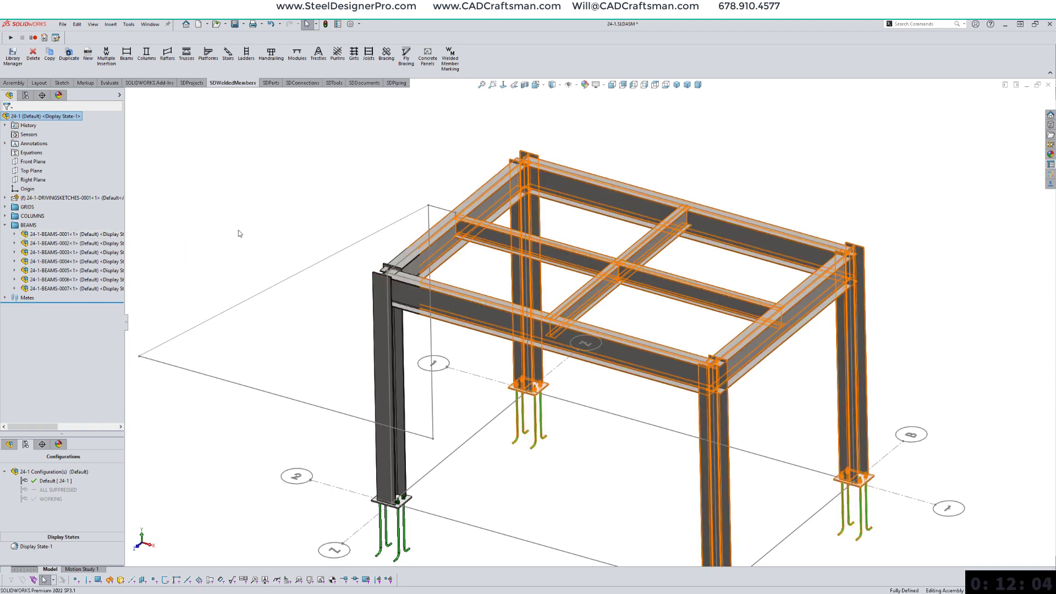
Step: Activate the WORKING configuration and suppress the whole BEAMS folder
double_click(29, 500)
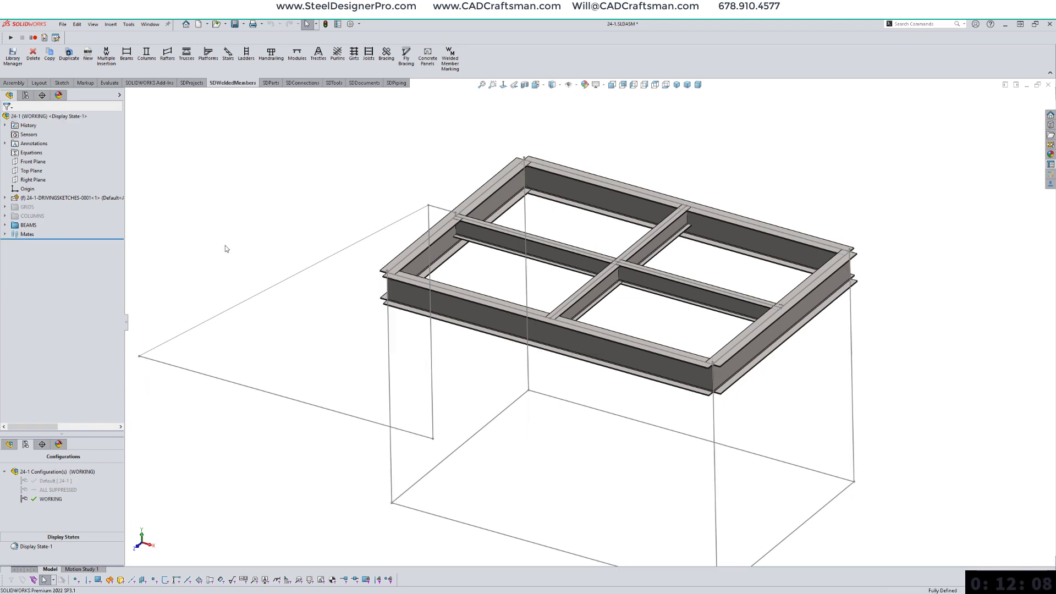
right_click(24, 224)
click(39, 203)
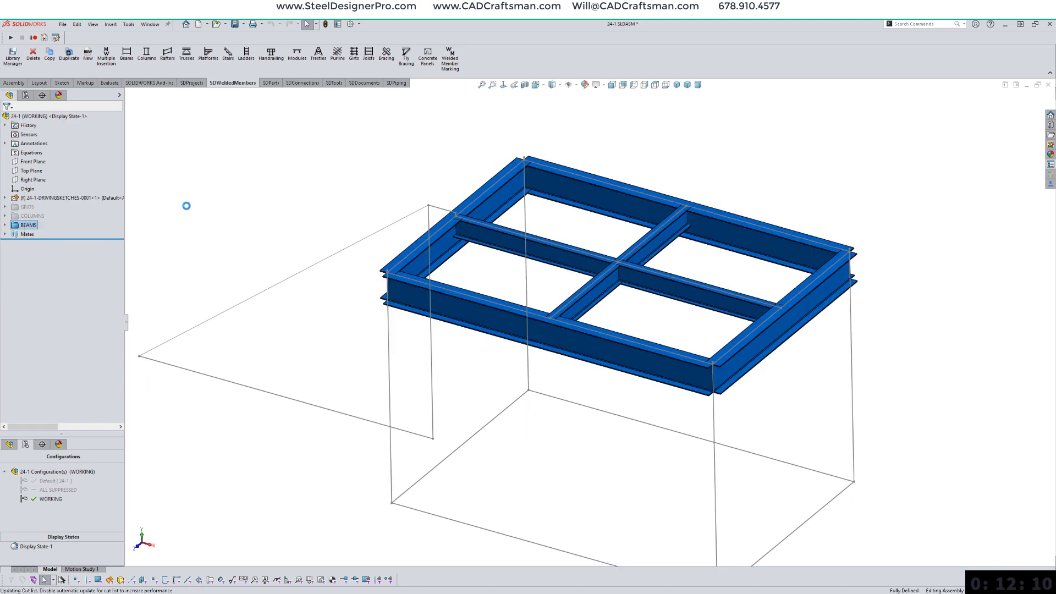
Step: Unsuppress columns 0001 and 0002 and beam 0001 in the WORKING configuration
click(5, 216)
click(5, 262)
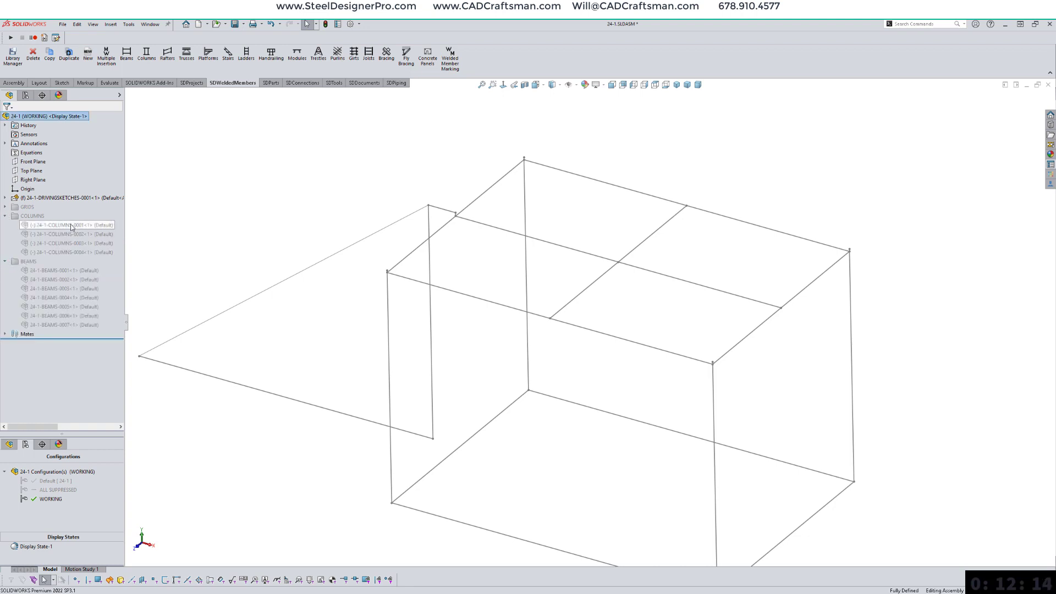
ctrl+click(53, 271)
click(110, 235)
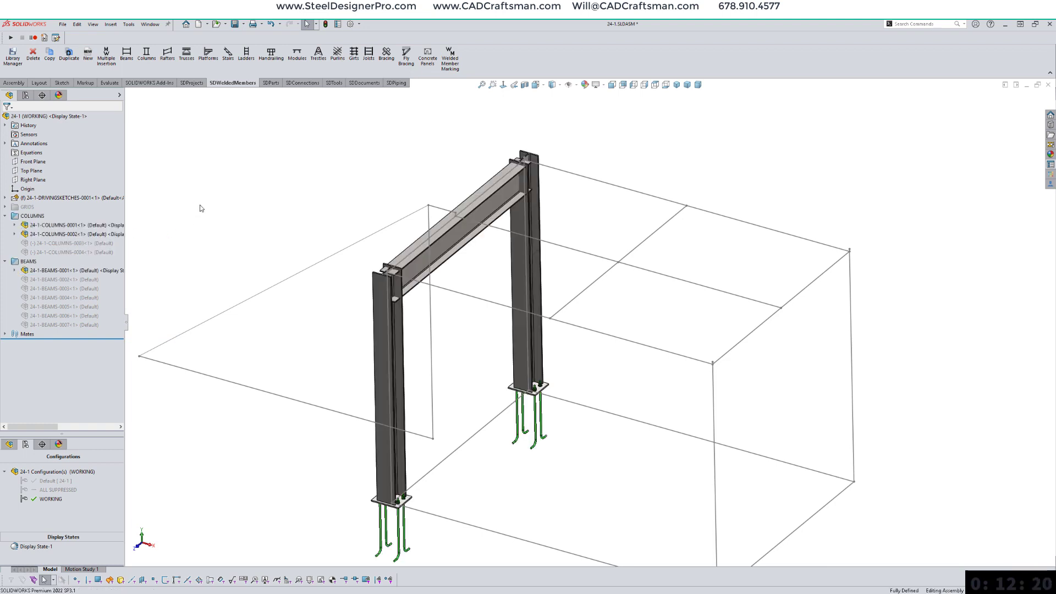
Step: Start a fin connection and choose the column flange to beam shear tab from the connection library
click(292, 83)
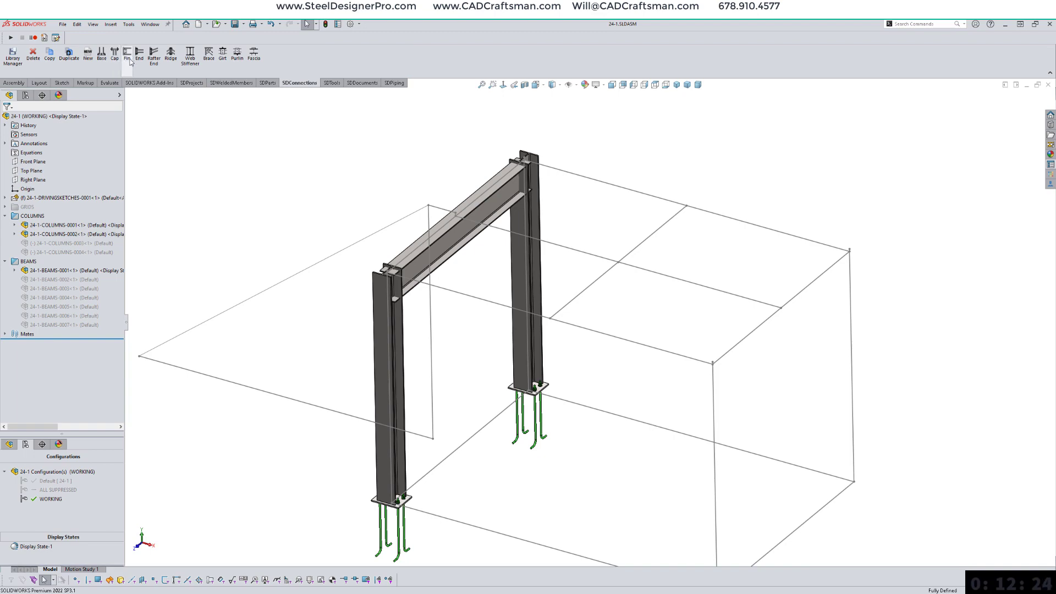
click(130, 60)
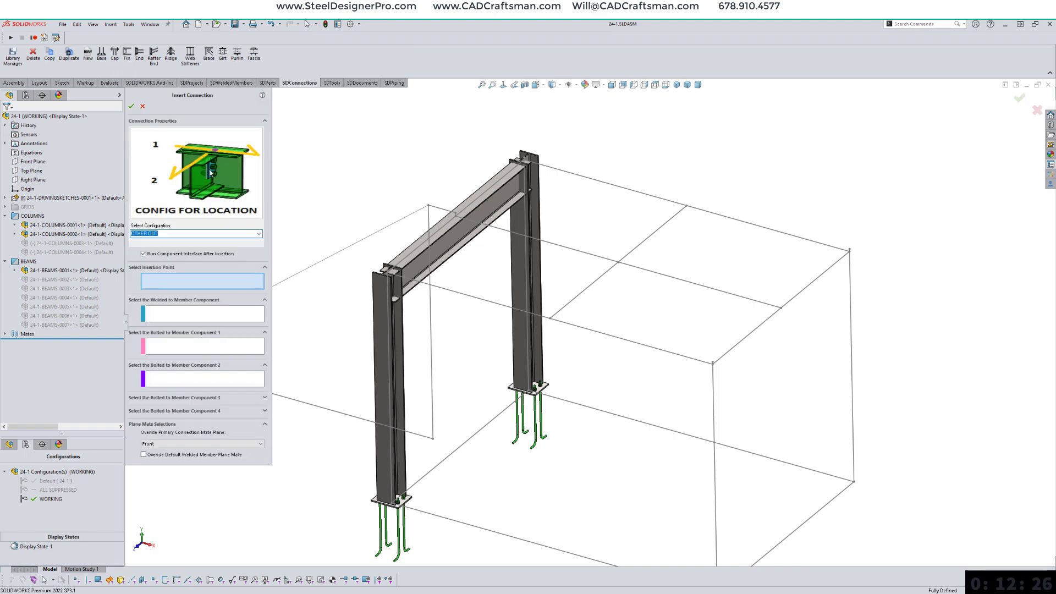
scroll(510, 291, down, 3)
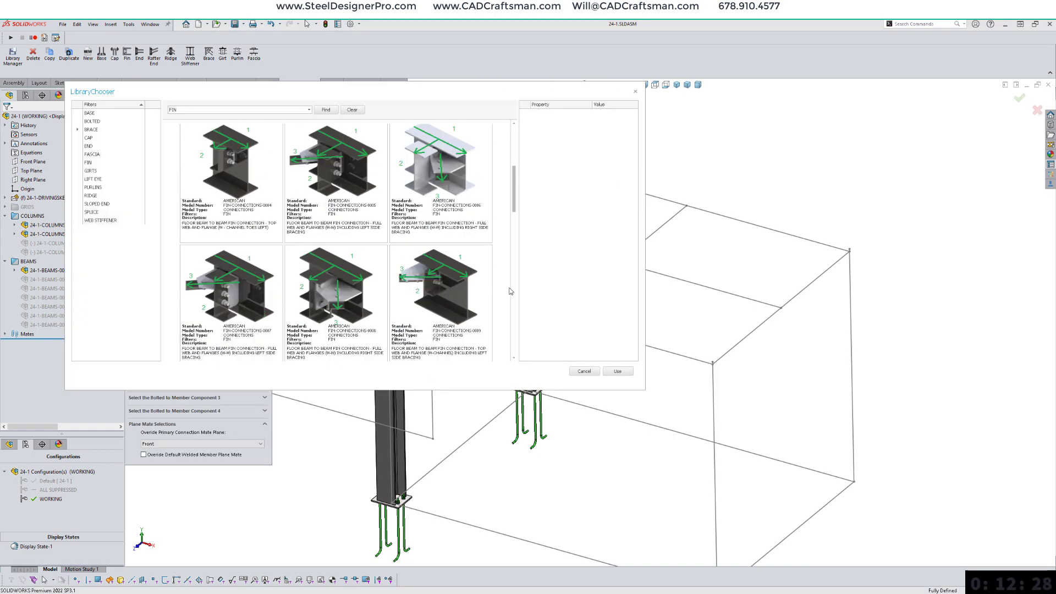
scroll(510, 291, down, 6)
scroll(511, 289, down, 2)
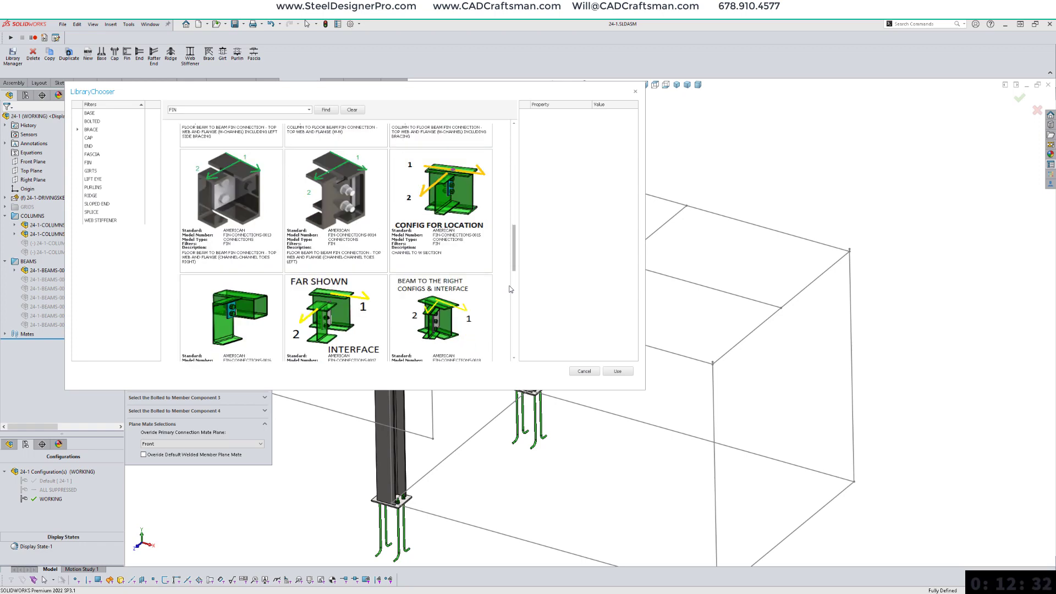
scroll(510, 290, down, 3)
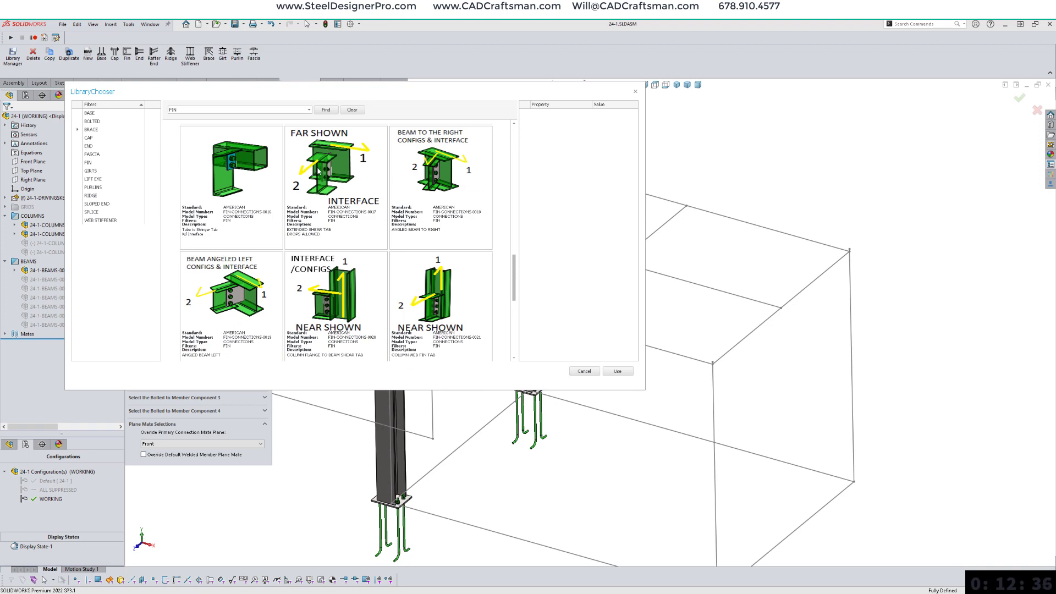
scroll(483, 285, down, 3)
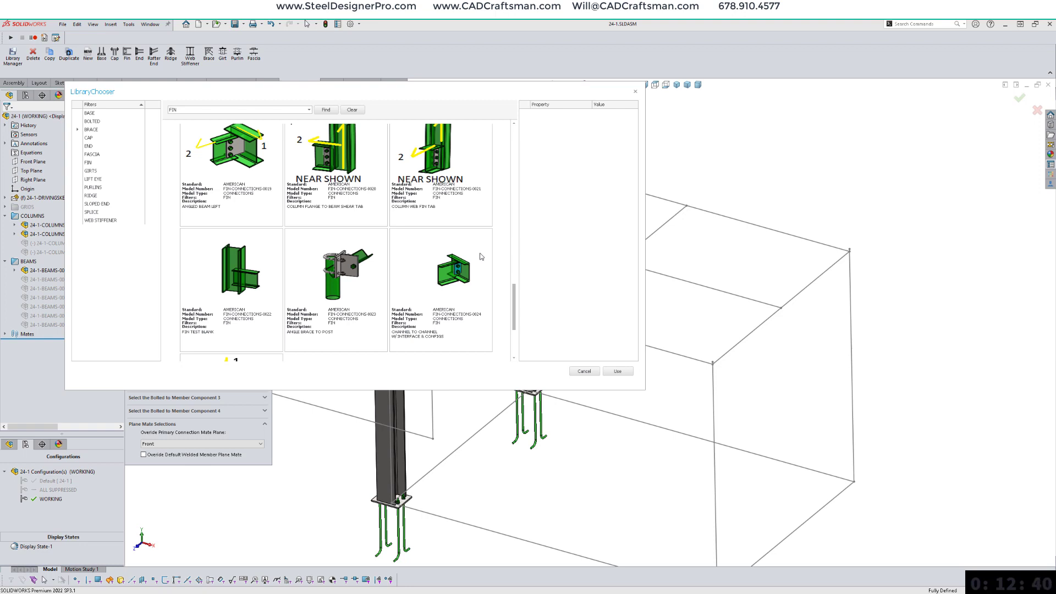
scroll(481, 256, up, 1)
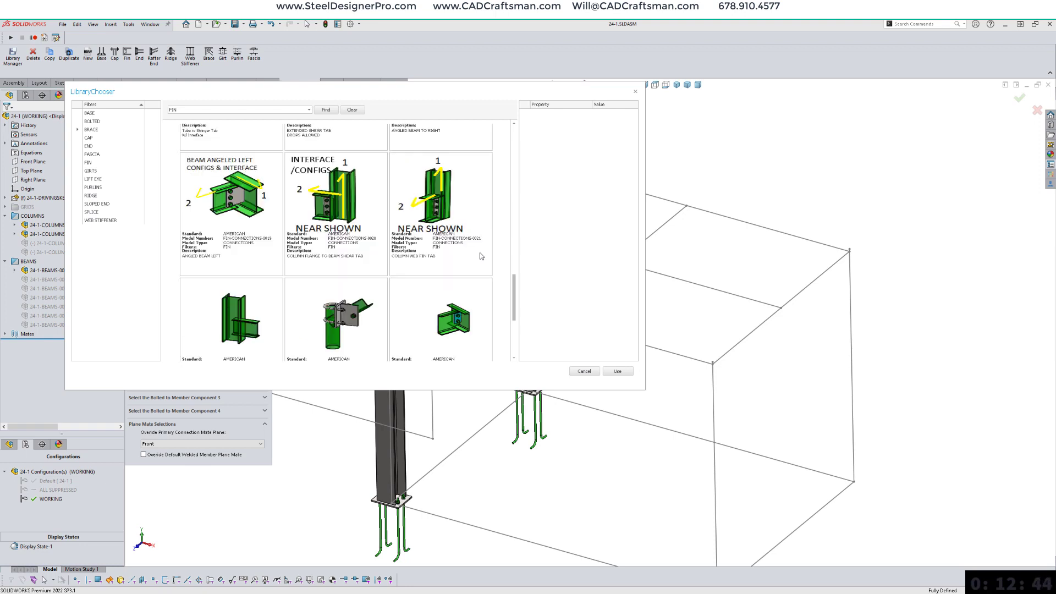
click(349, 193)
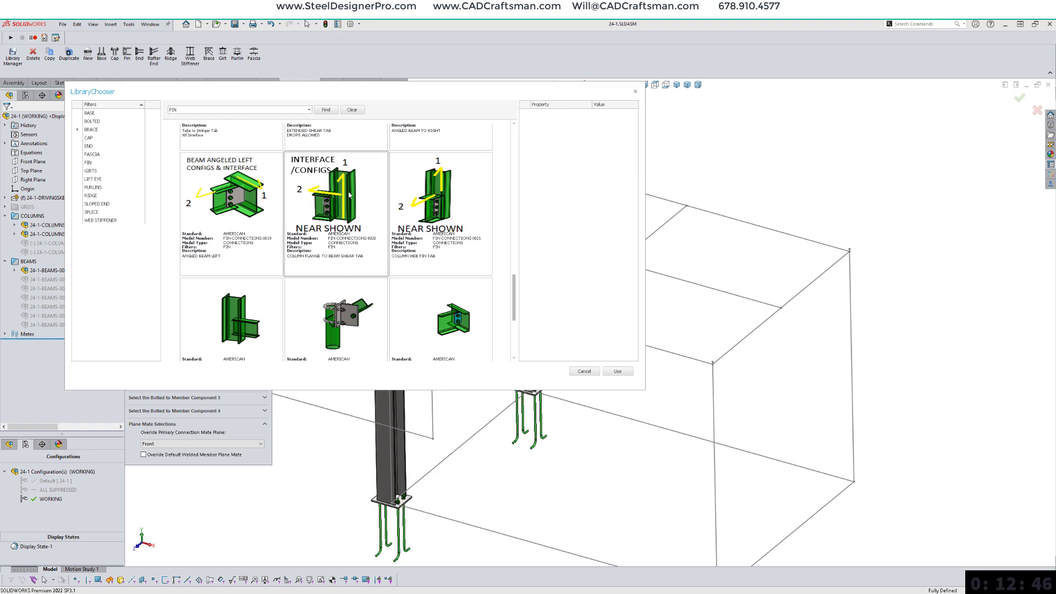
click(616, 372)
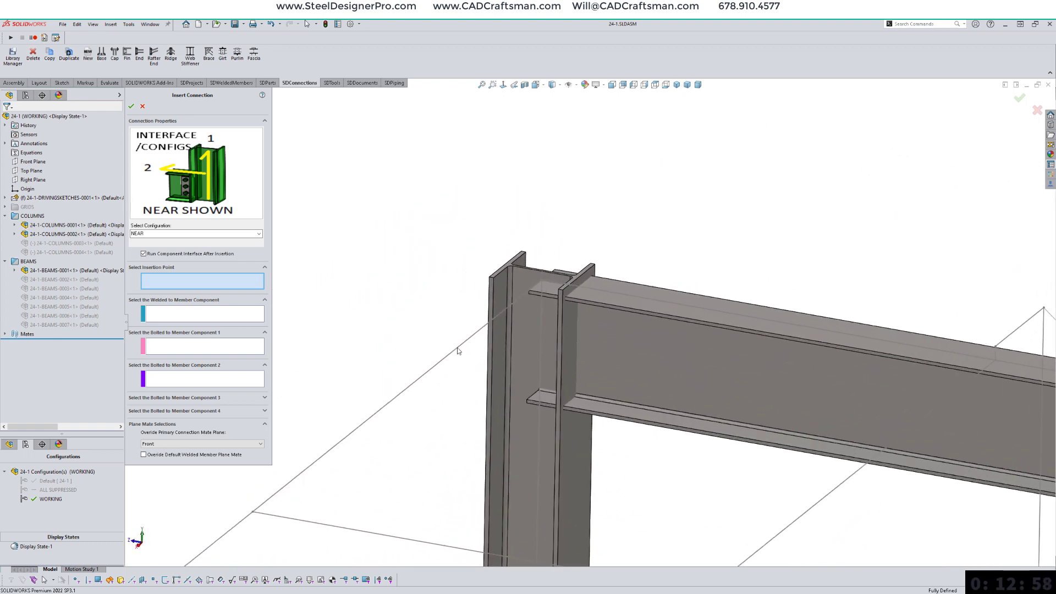
Step: Insert the NEAR shear tab at the top-of-steel point, welded to column 0001 and bolted to beam 0001, keeping its default plate and bolt settings
click(533, 278)
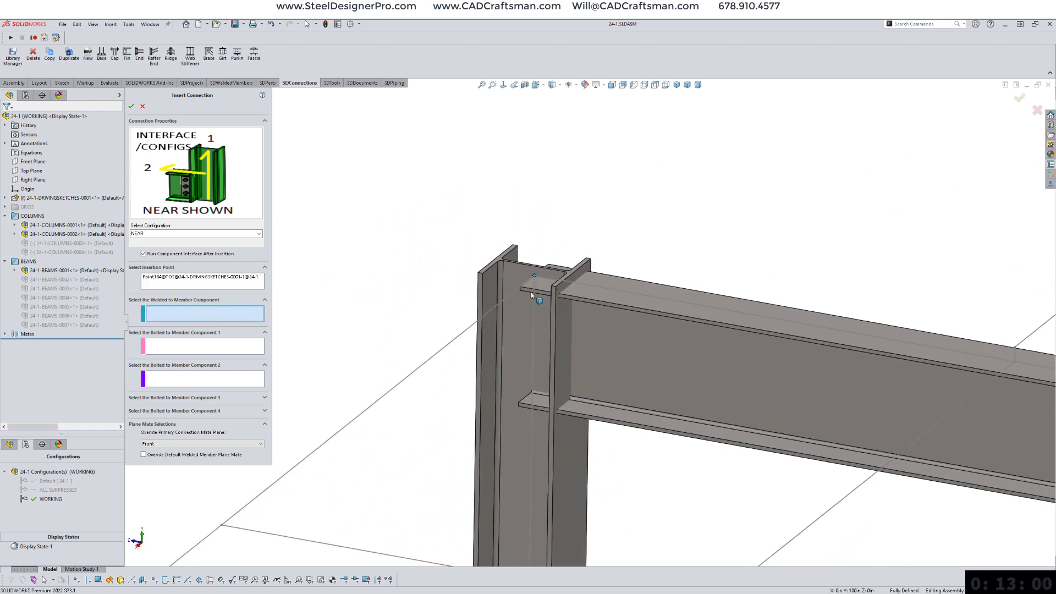
click(530, 427)
click(642, 367)
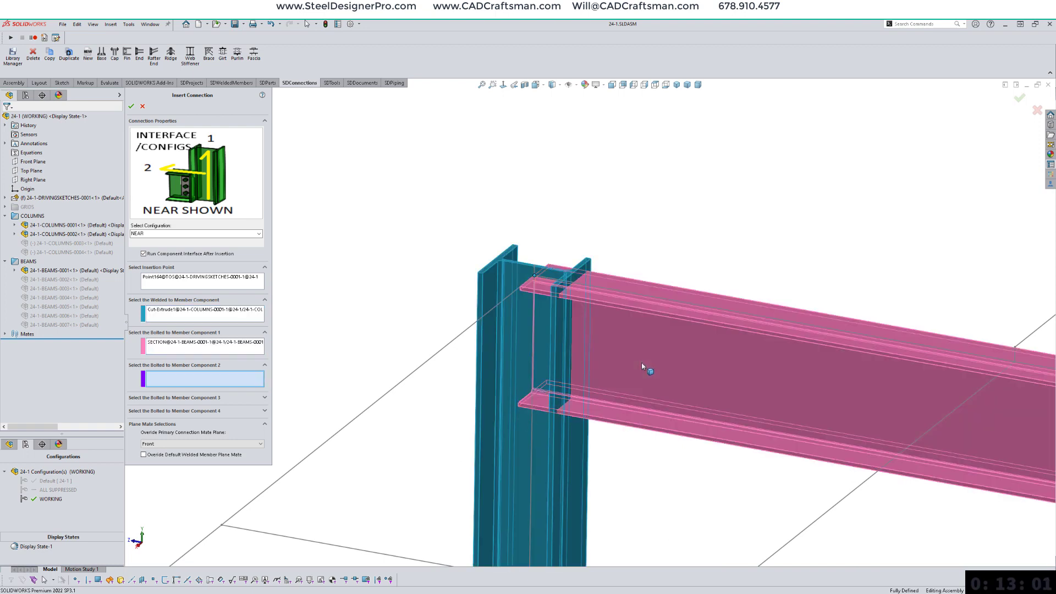
right_click(628, 193)
click(652, 224)
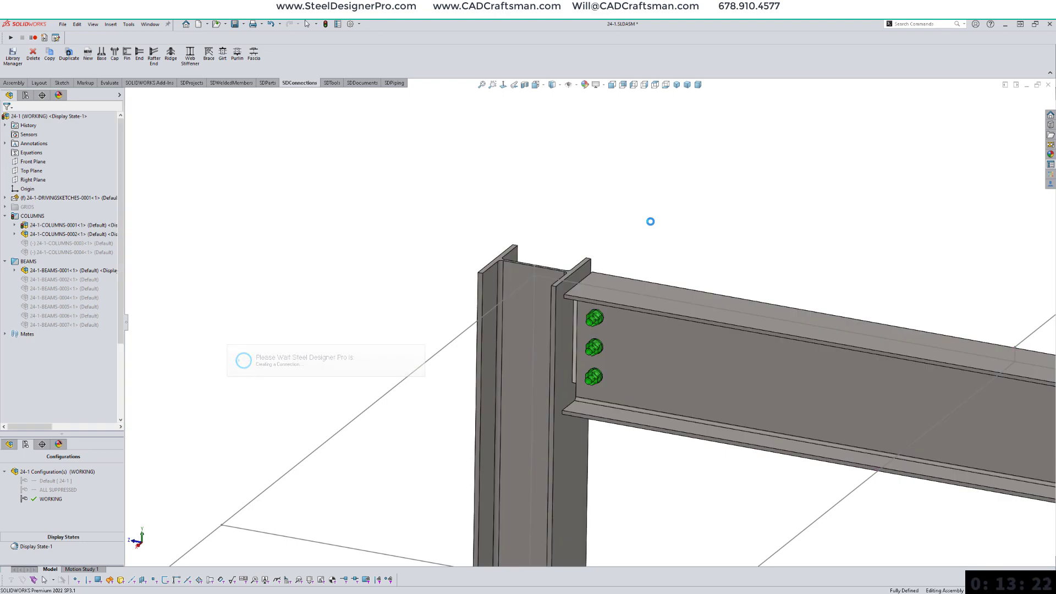
drag(544, 240, 817, 125)
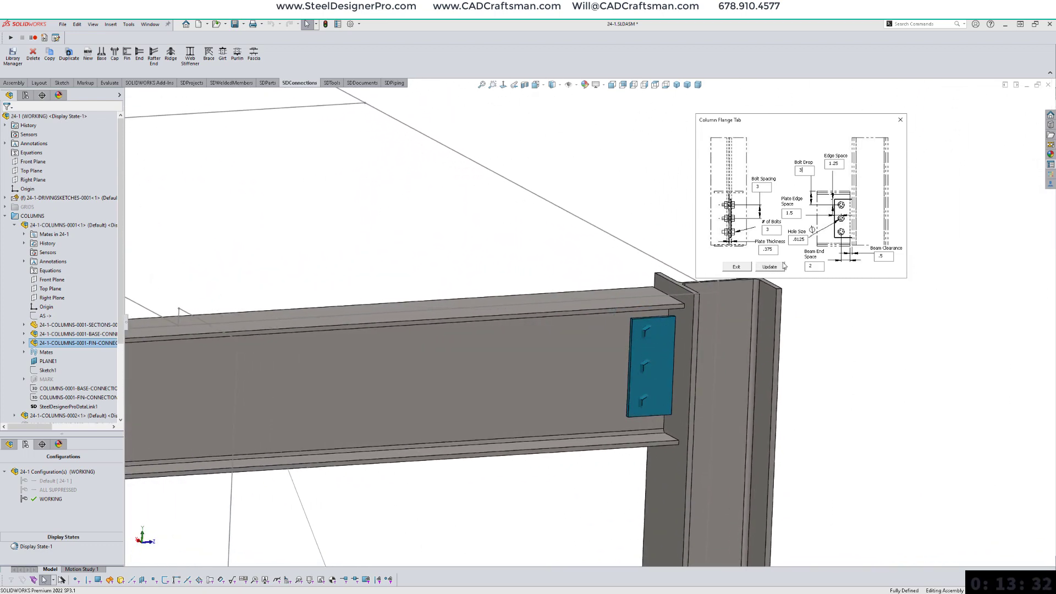
click(737, 267)
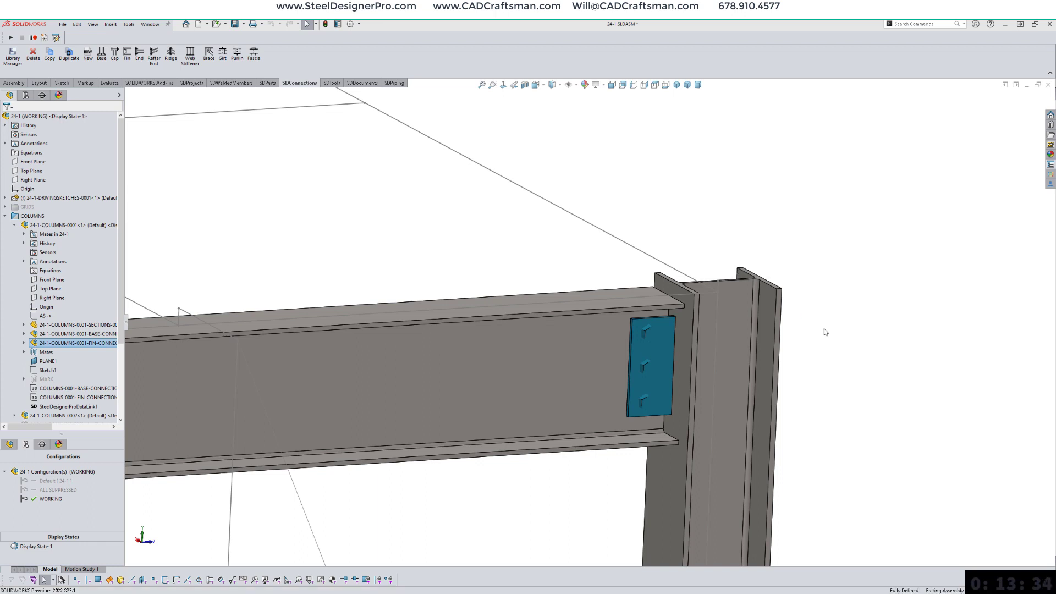
Step: Copy the shear tab connection to the other end of beam 0001, welded to column 0002 and bolted to the beam, keeping its settings
click(616, 353)
click(837, 382)
scroll(836, 383, up, 3)
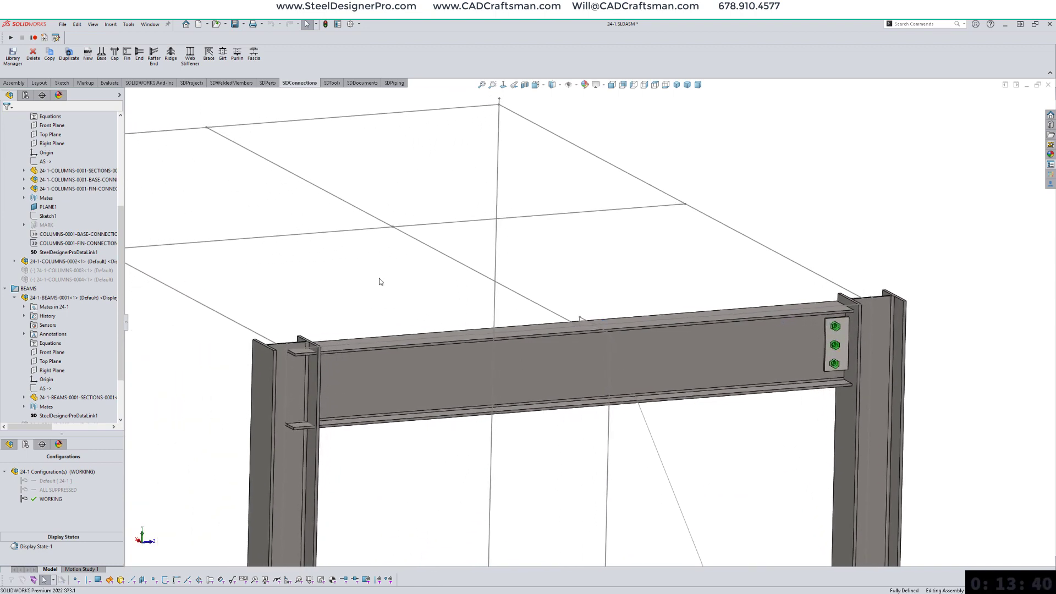
click(49, 55)
click(836, 333)
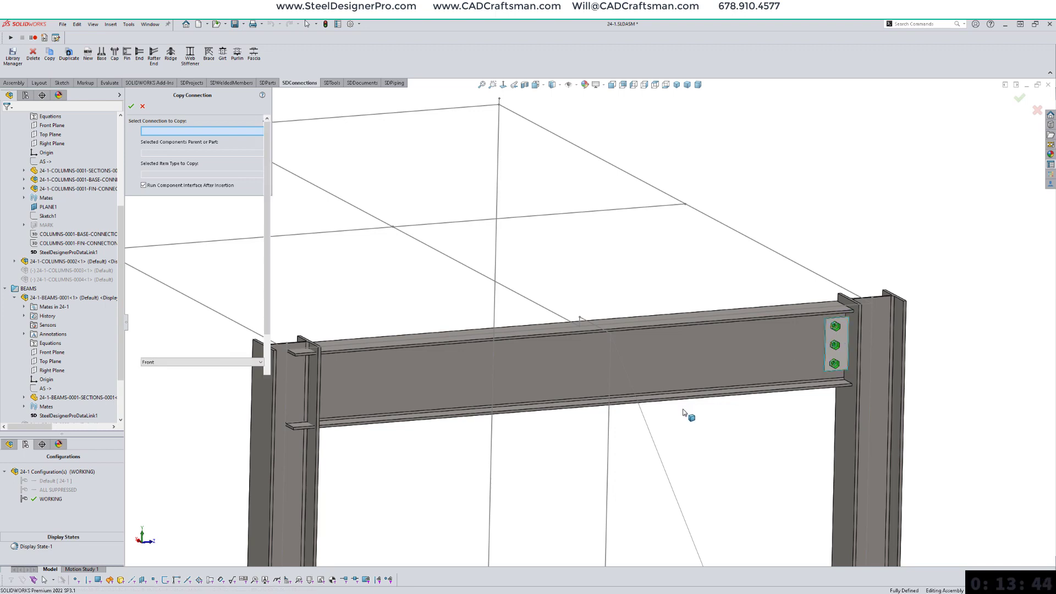
click(289, 351)
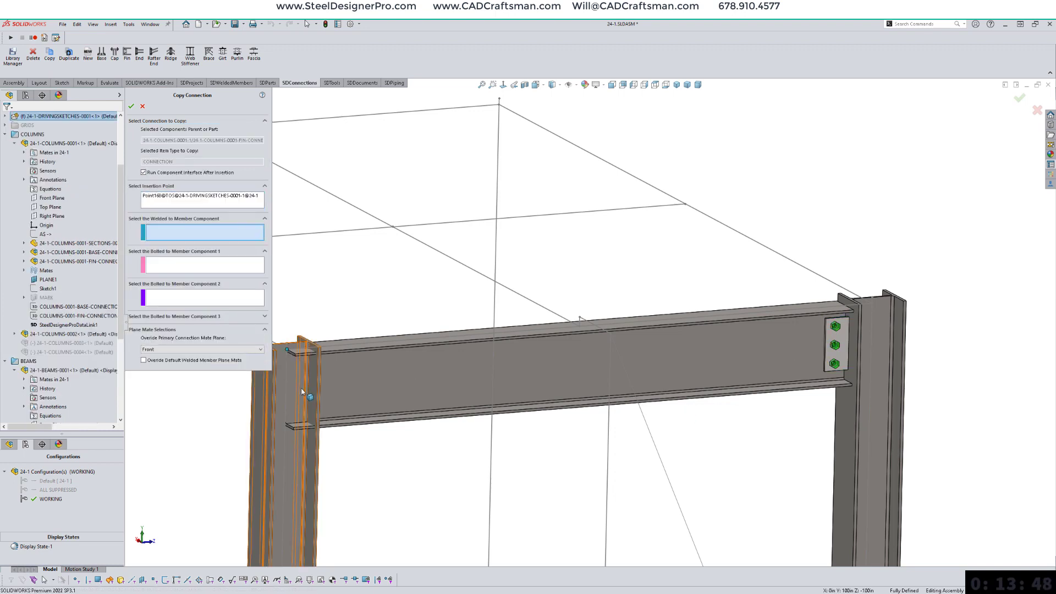
click(288, 457)
click(350, 392)
middle_drag(432, 459, 420, 440)
right_click(389, 286)
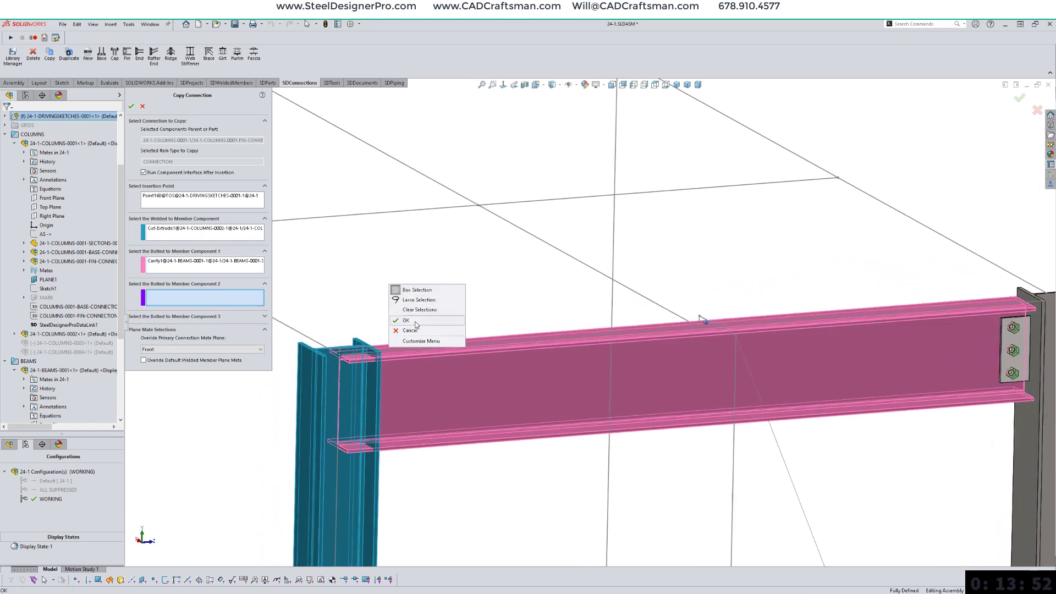
click(416, 324)
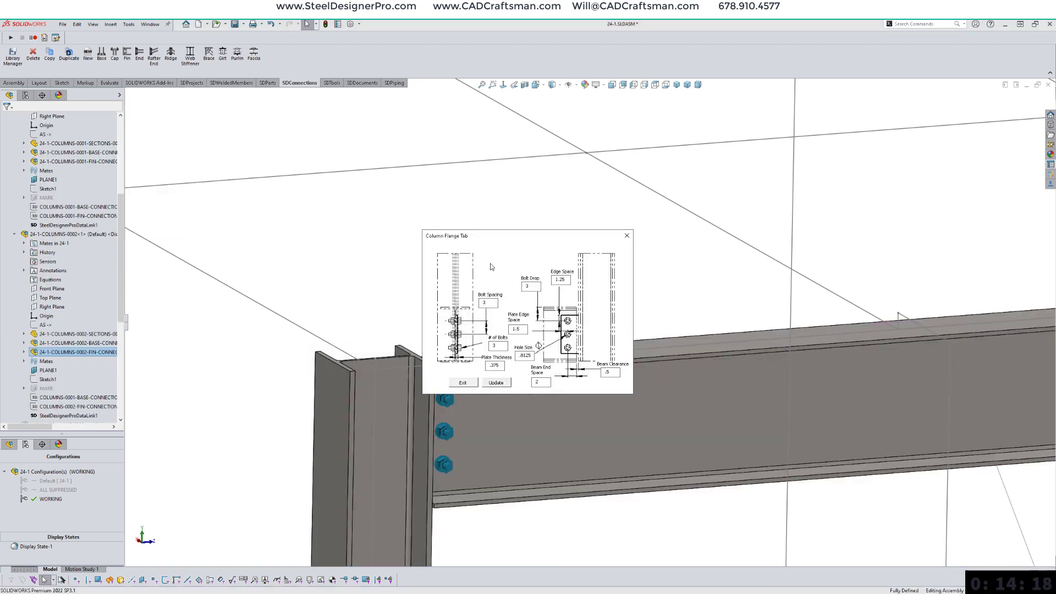
click(469, 383)
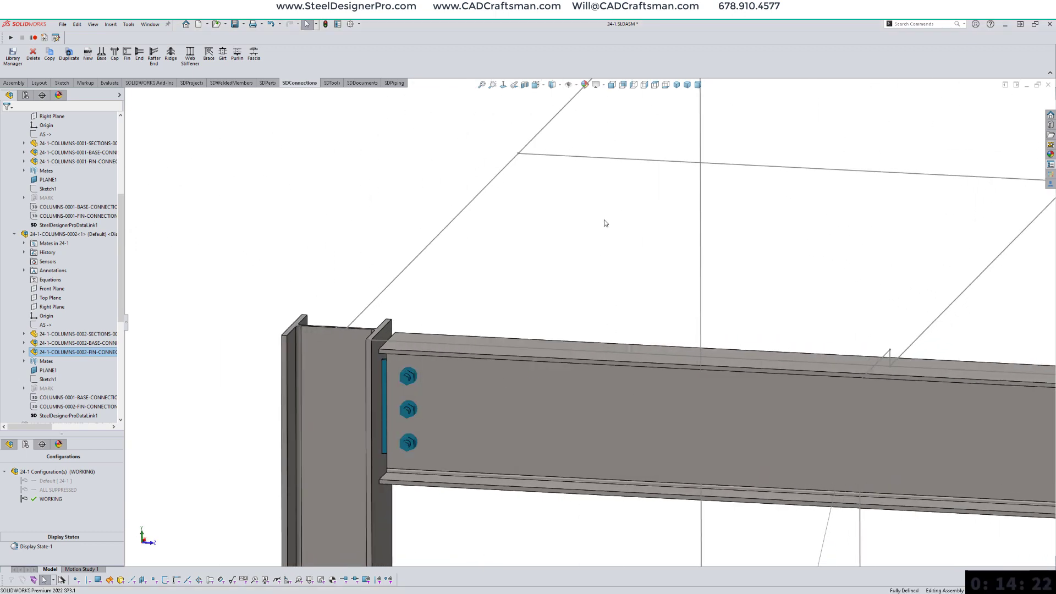
Step: Switch the copied fin connection on column 0002 to the FAR configuration
click(406, 413)
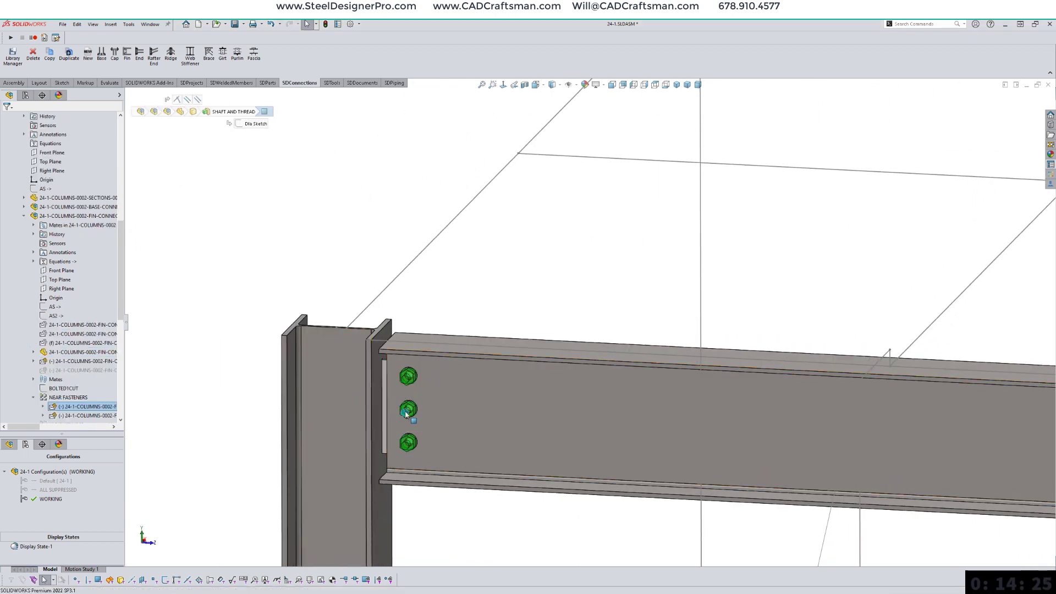
click(168, 114)
click(191, 44)
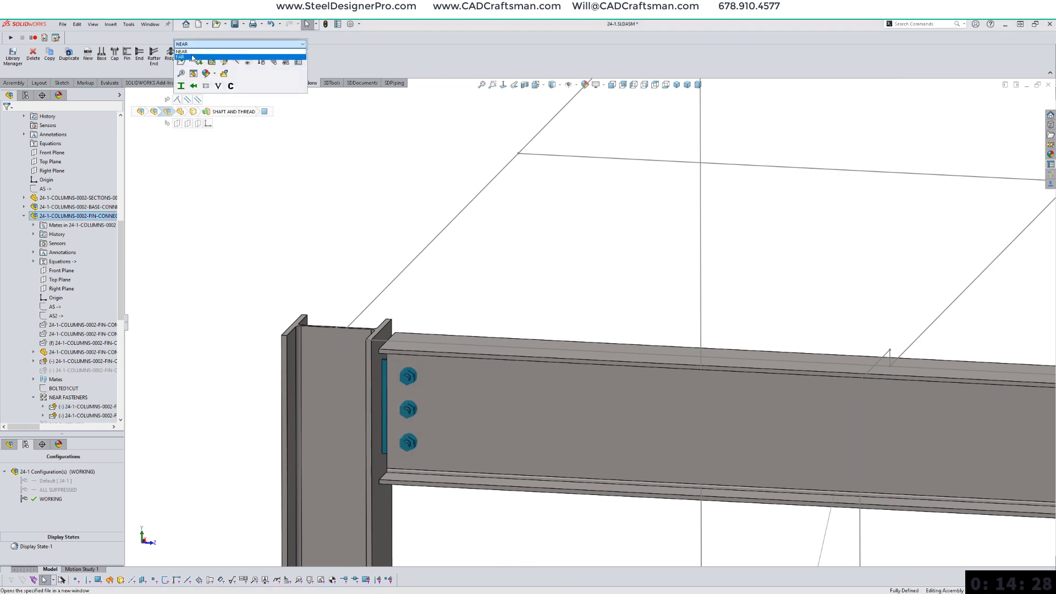
click(193, 57)
click(311, 47)
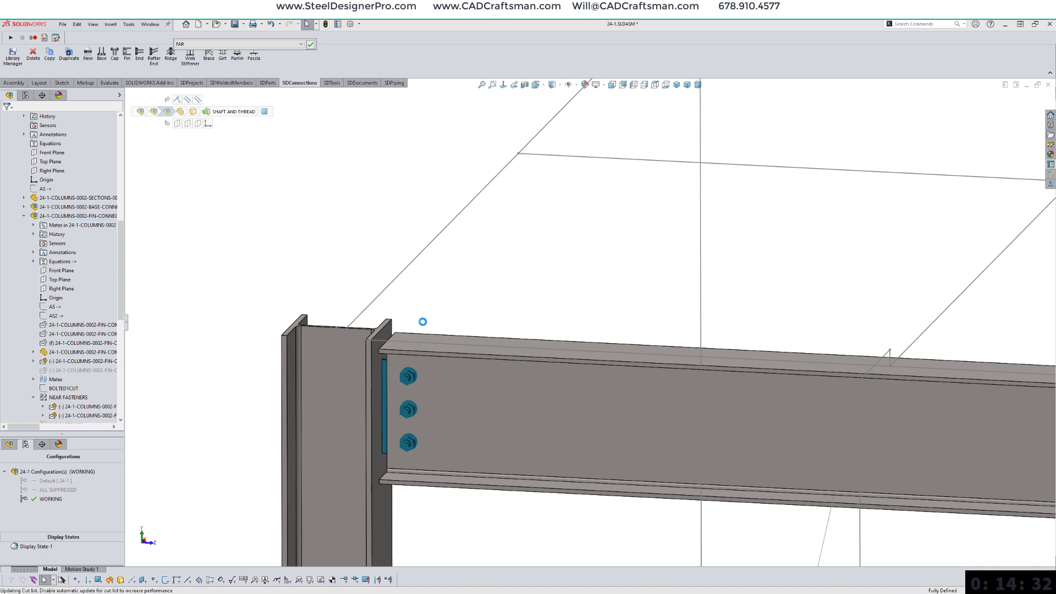
click(450, 421)
click(467, 291)
Step: Collapse the tree items, expand the COLUMNS and BEAMS folders, and suppress column 0002 and beam 0001 in the WORKING configuration
scroll(468, 294, up, 8)
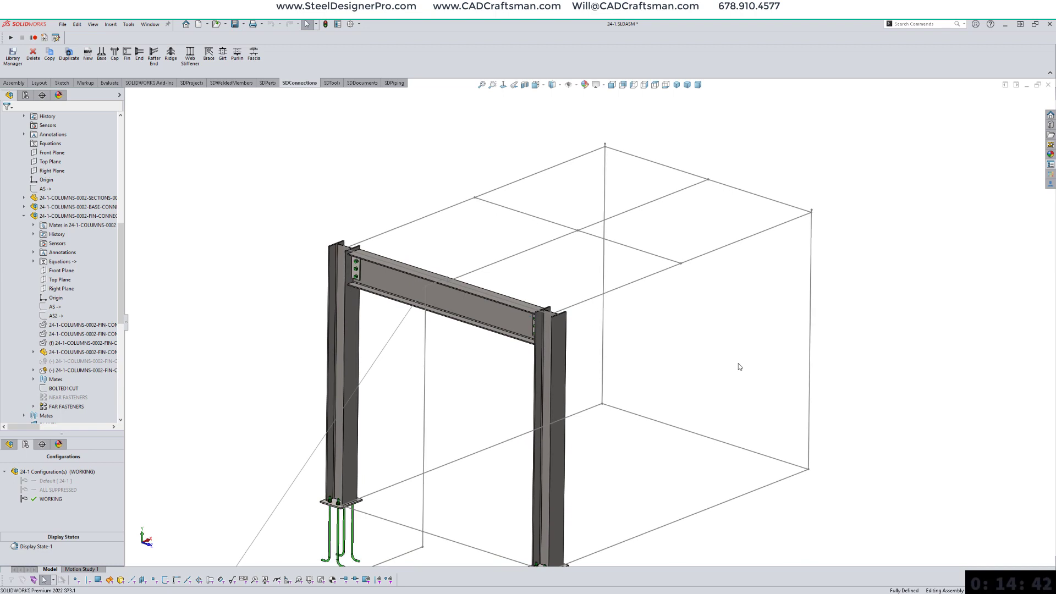
right_click(83, 137)
click(135, 144)
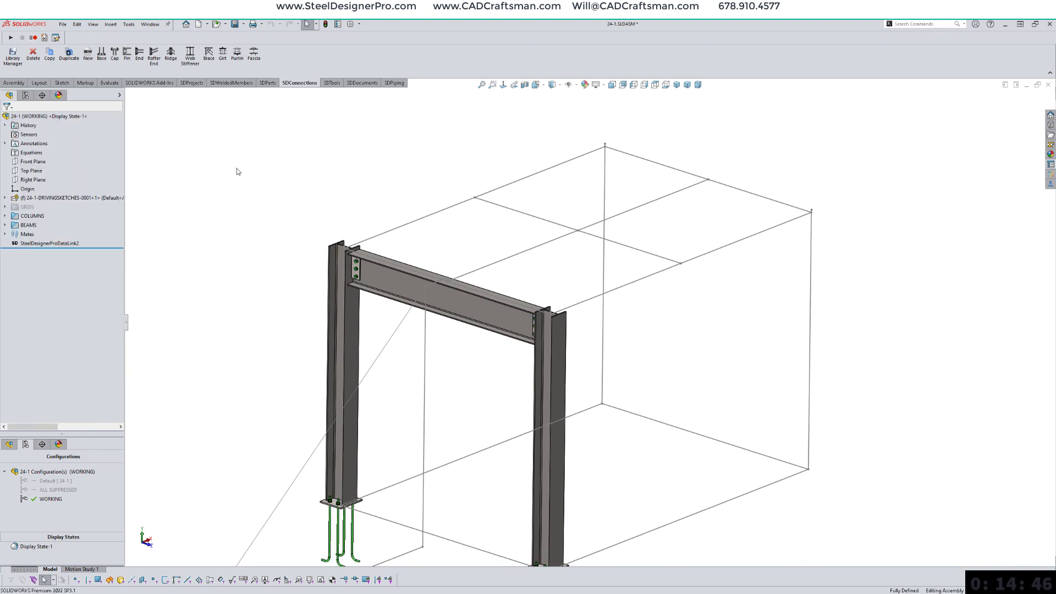
click(6, 226)
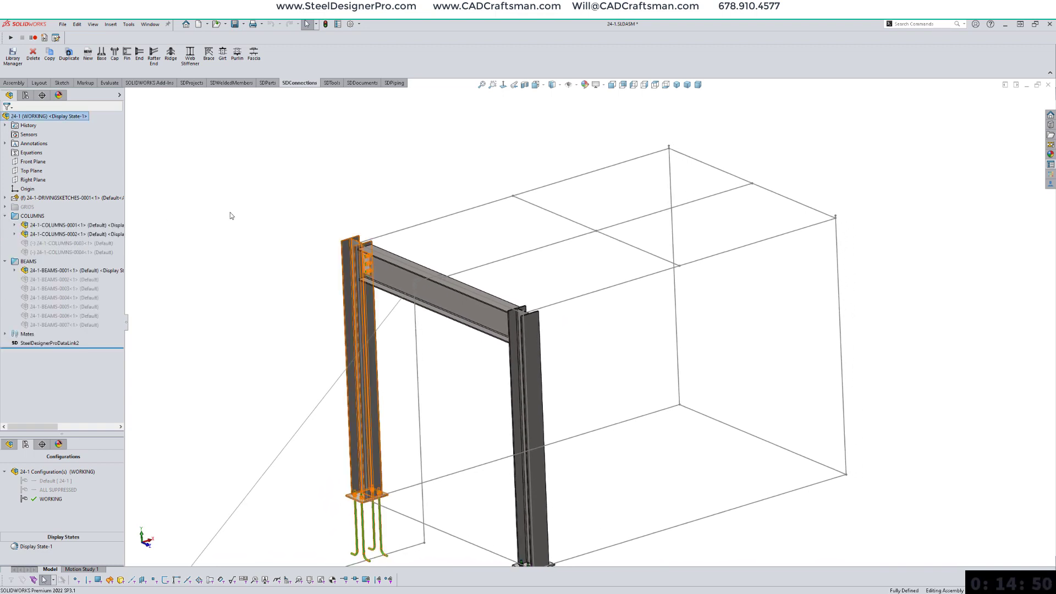
click(5, 216)
click(75, 235)
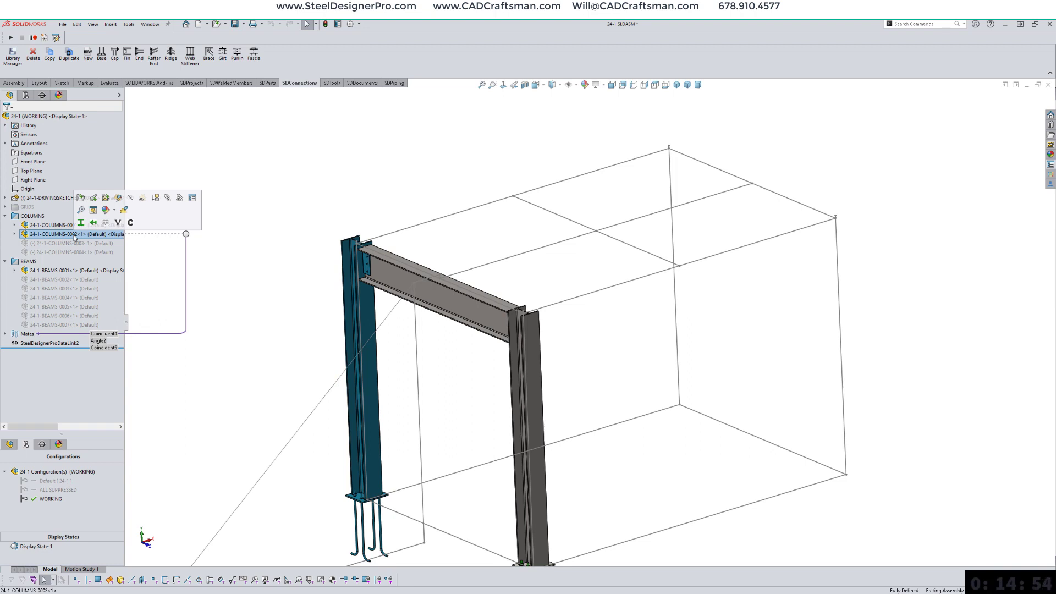
ctrl+click(55, 270)
click(141, 232)
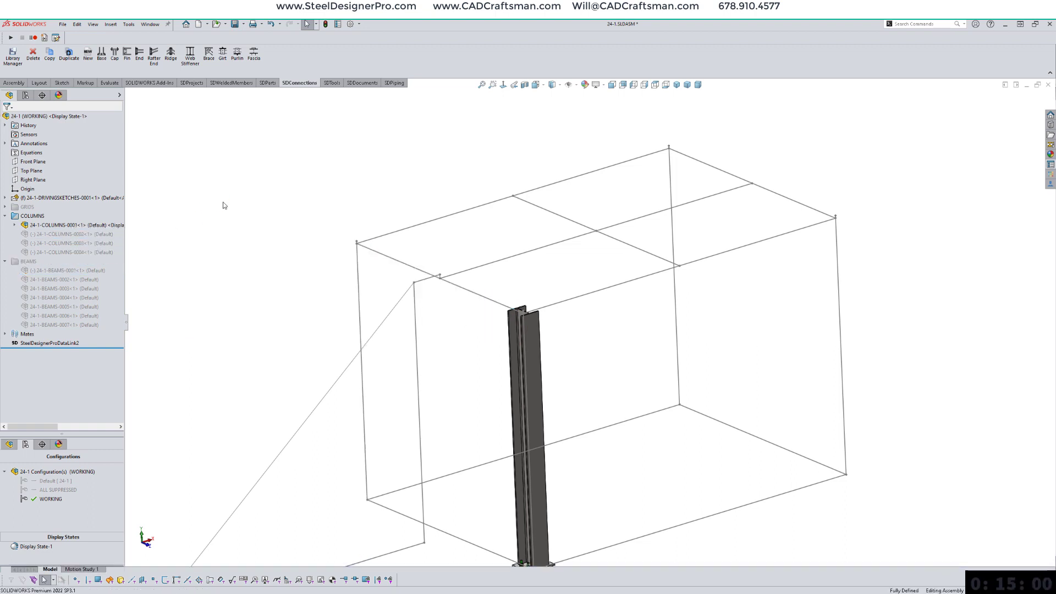
Step: Unsuppress column 0003 and beam 0003 in the WORKING configuration
click(72, 242)
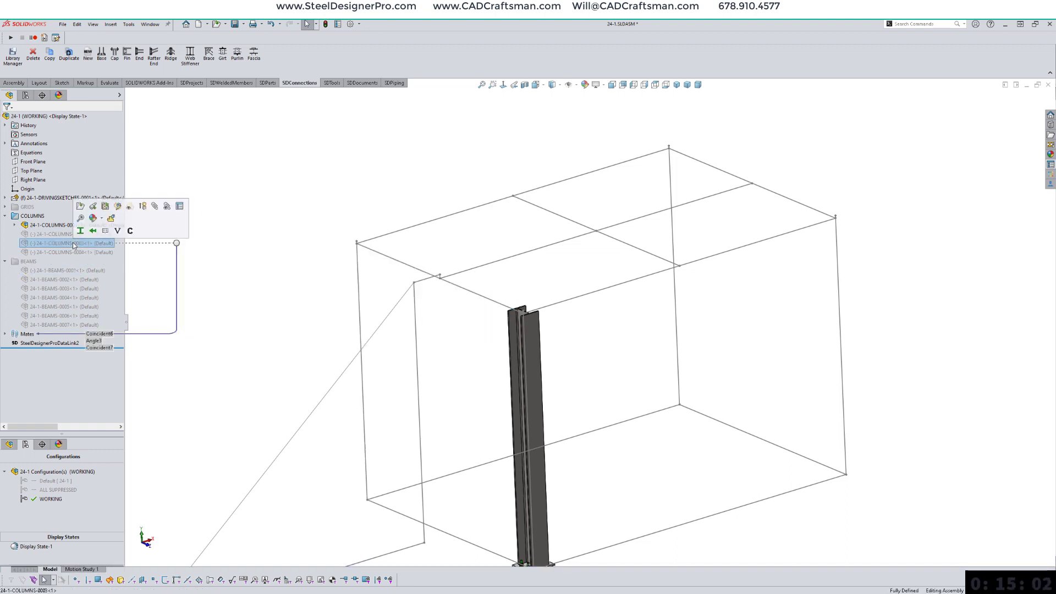
ctrl+click(70, 289)
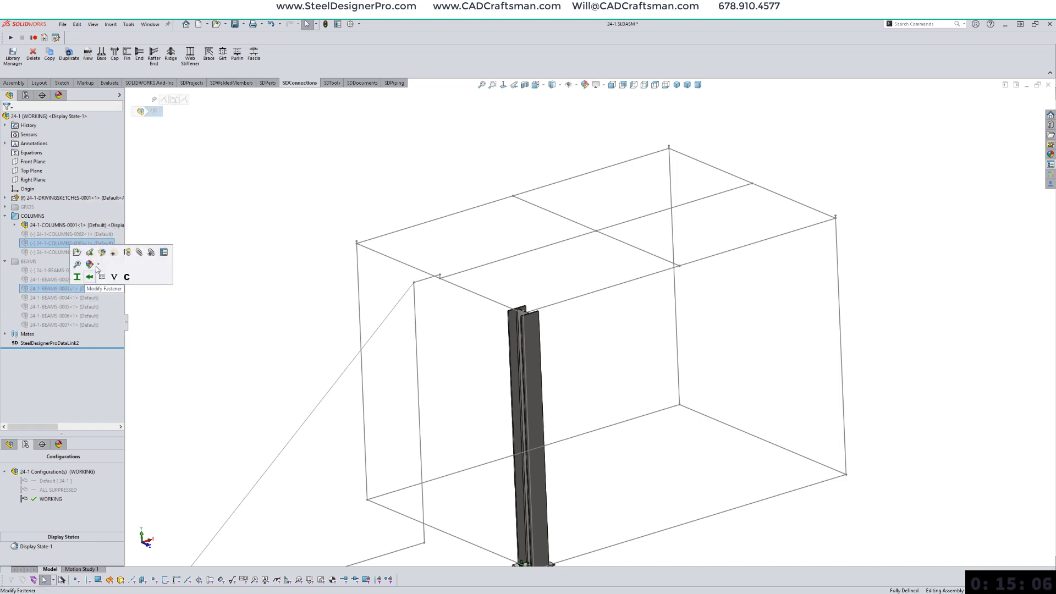
click(127, 252)
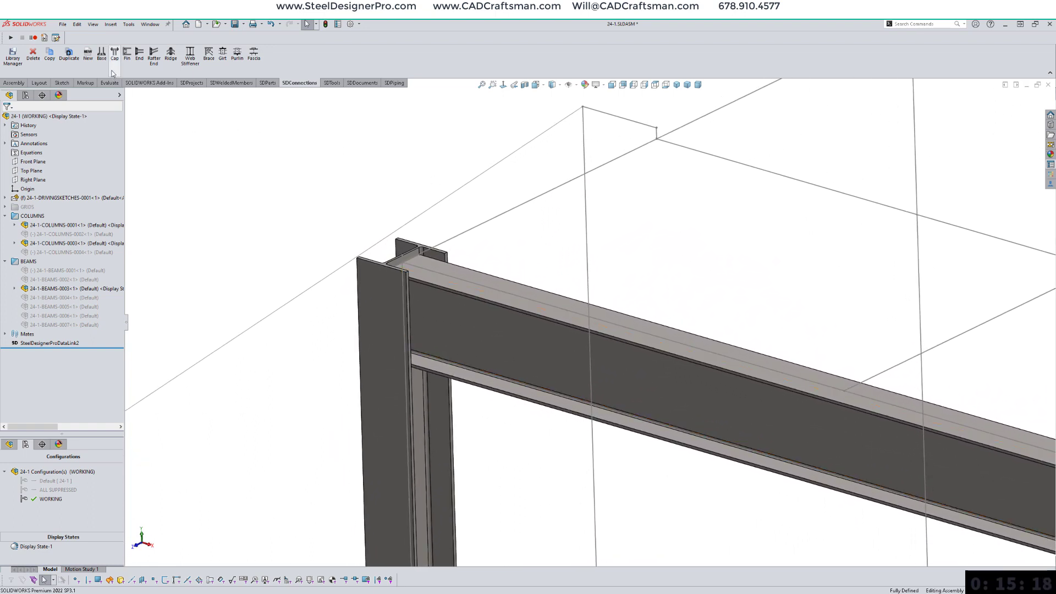
Step: Start a fin connection and choose the COLUMN WEB W/ BEAM KNOTCH model from the connection library
click(127, 53)
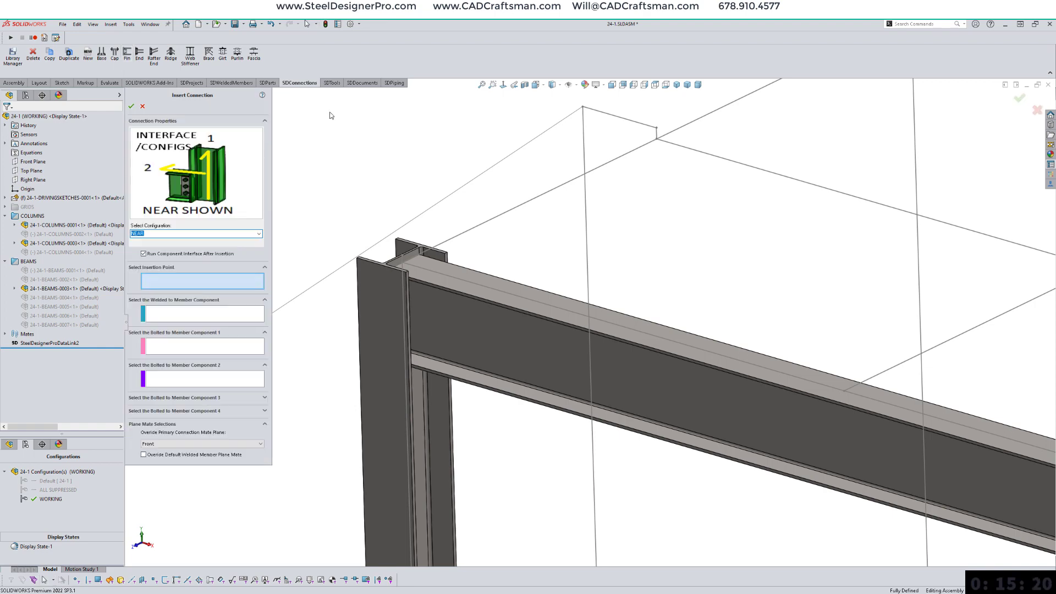
click(168, 158)
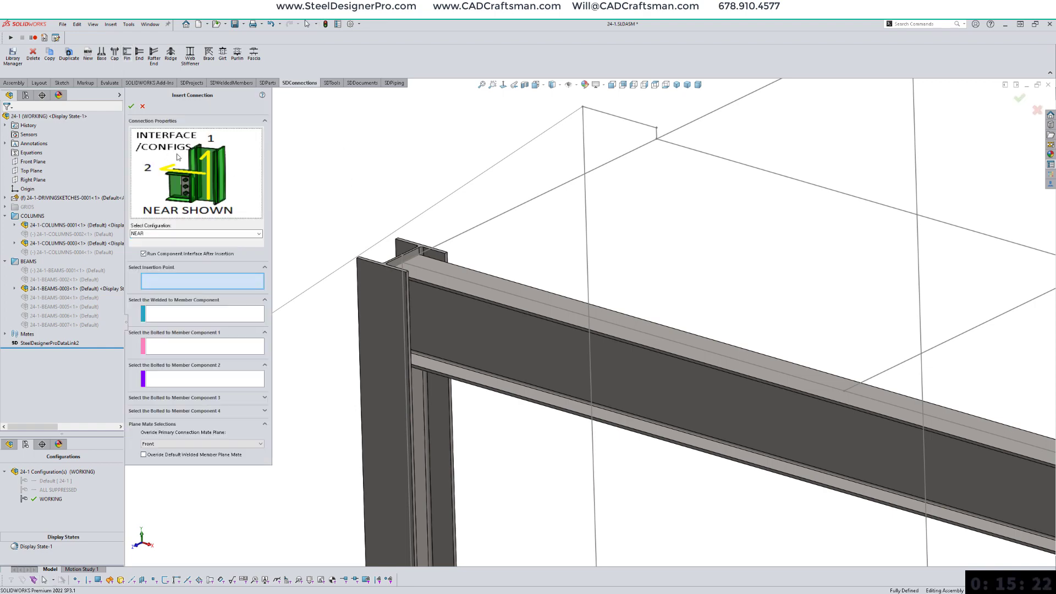
scroll(453, 233, down, 3)
scroll(453, 233, down, 9)
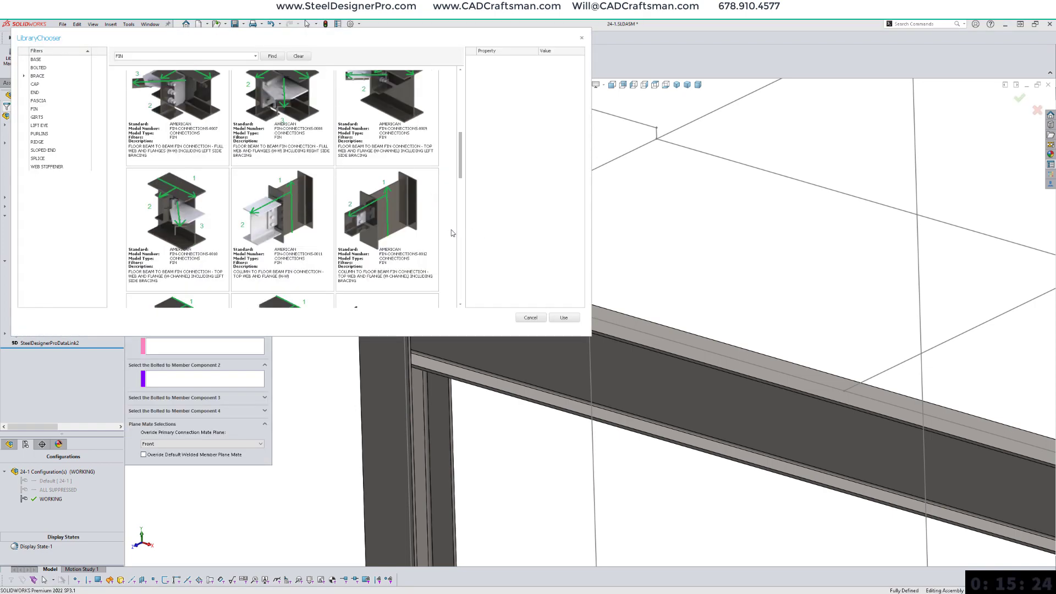
scroll(452, 233, down, 5)
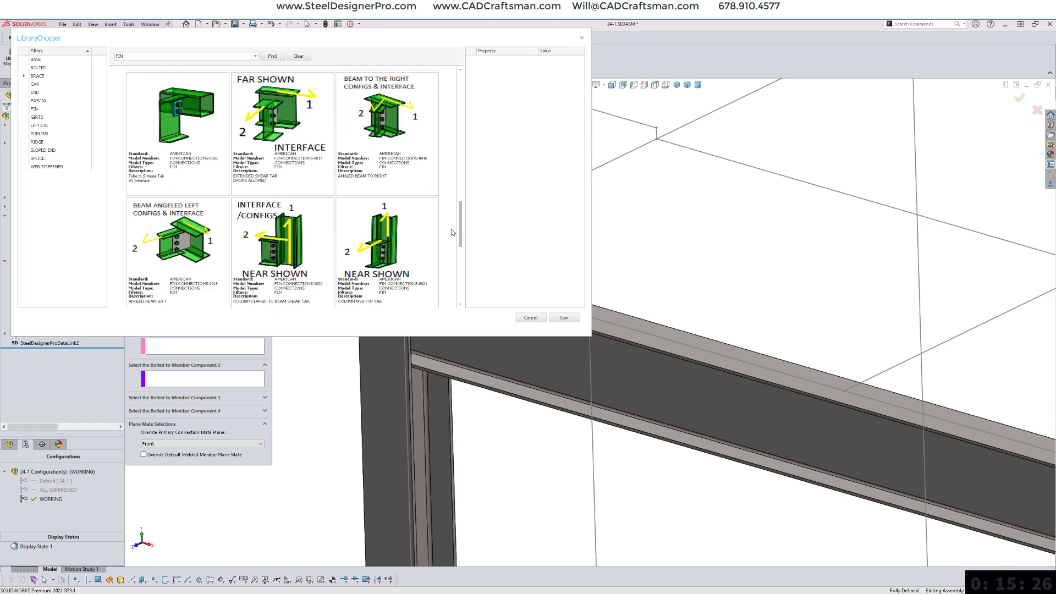
scroll(452, 233, down, 2)
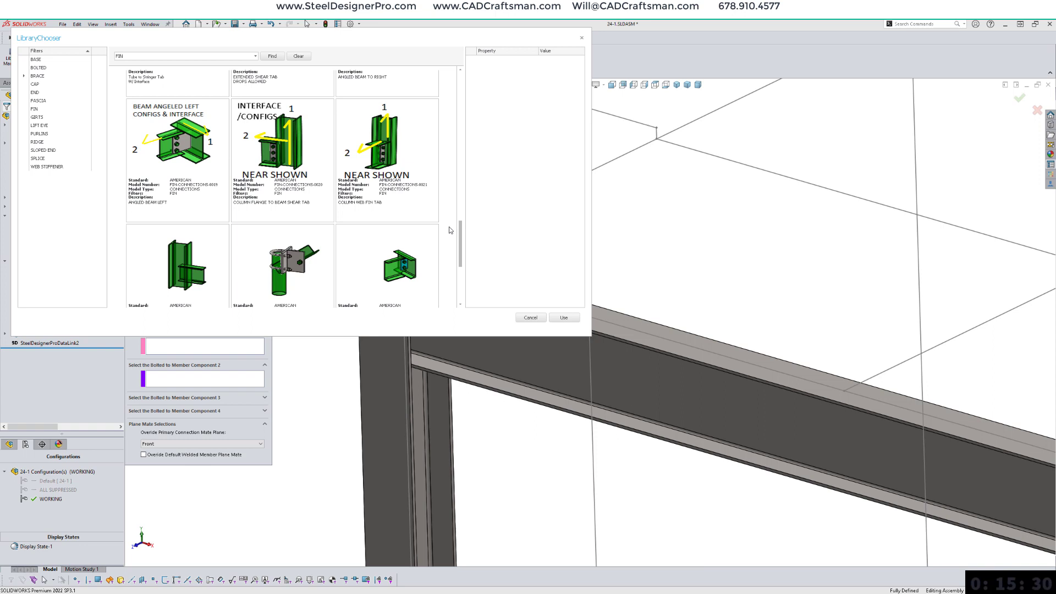
scroll(450, 230, down, 6)
scroll(449, 230, down, 1)
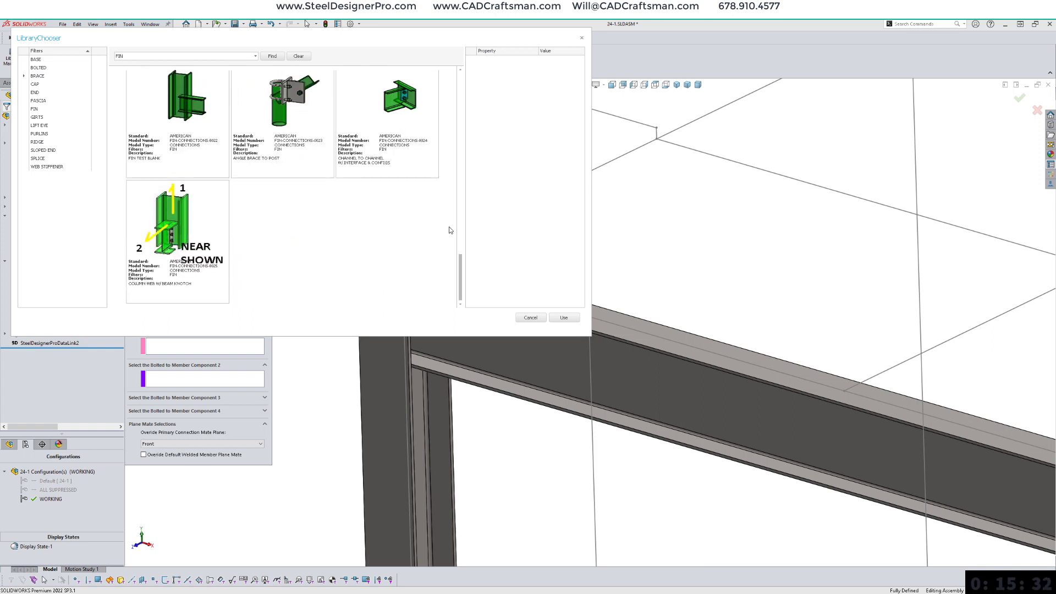
click(179, 229)
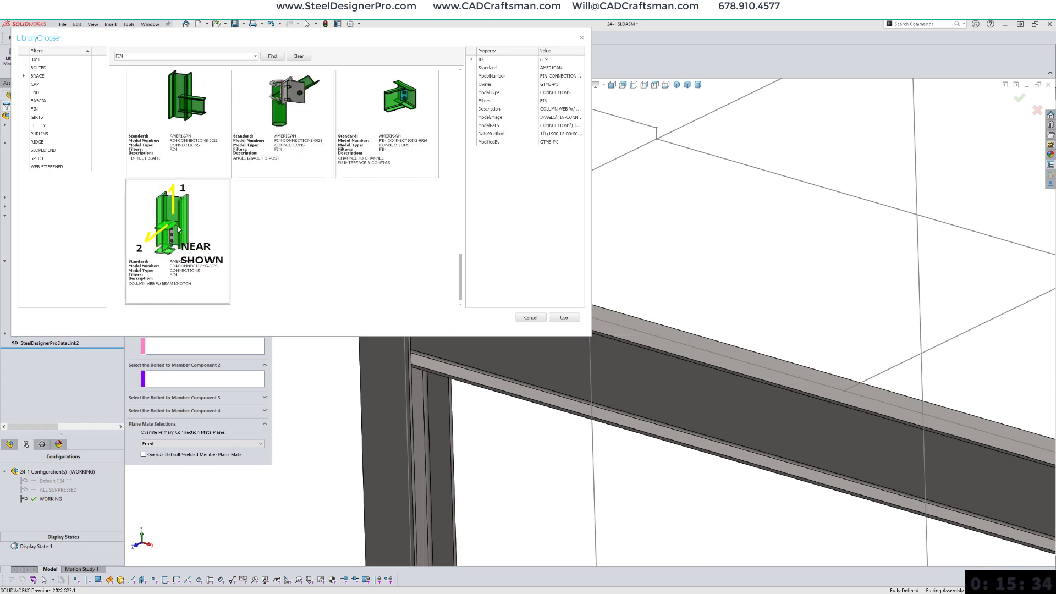
click(563, 318)
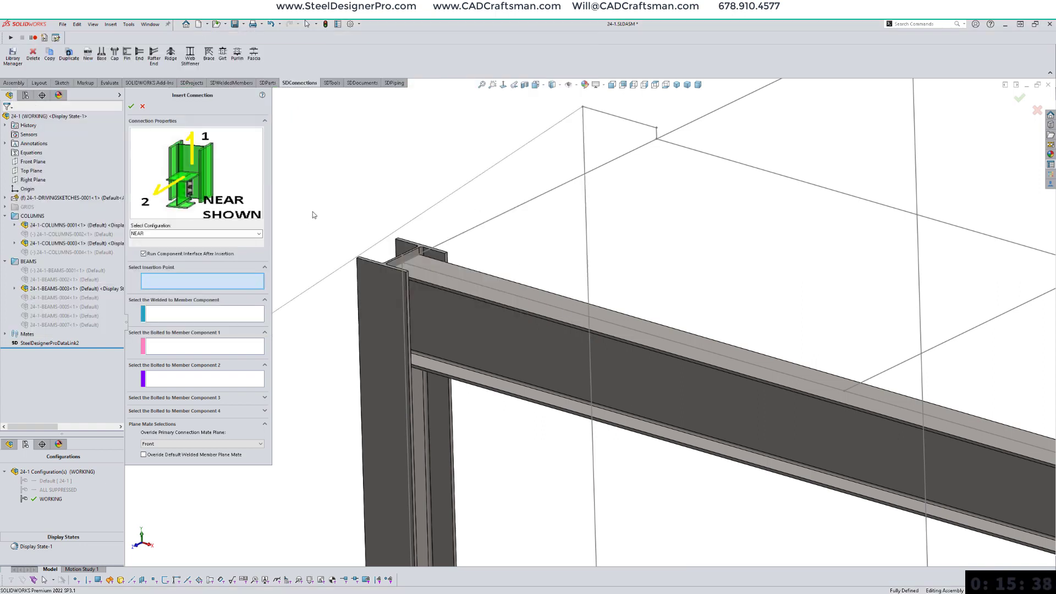
Step: Insert the NEAR fin connection at column 0003's top-of-steel point, welded to column 0003 and bolted to beam 0003, keeping the default Column Web Tab dimensions
scroll(566, 440, down, 5)
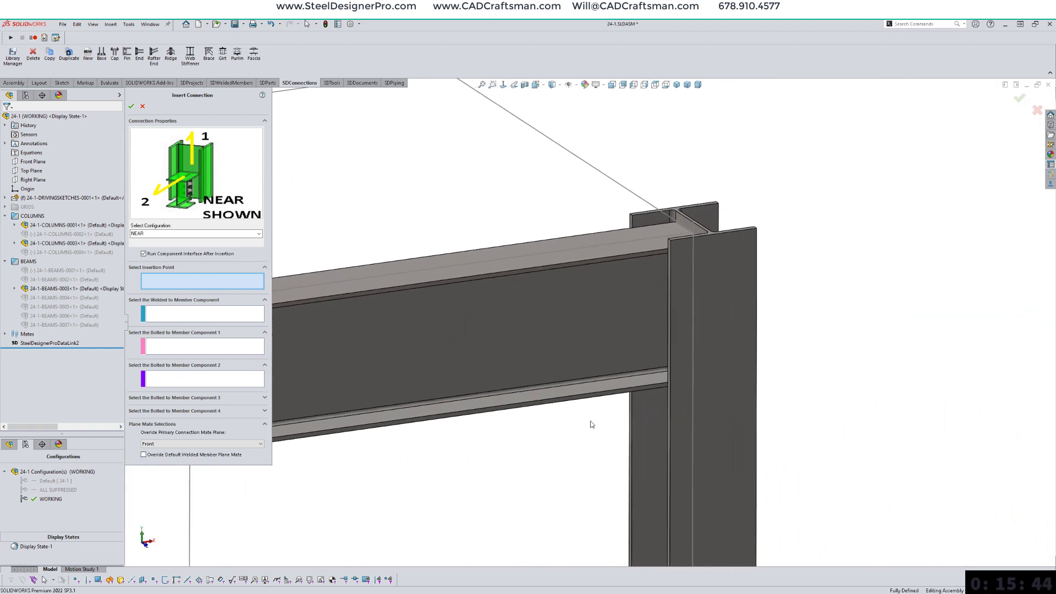
click(693, 234)
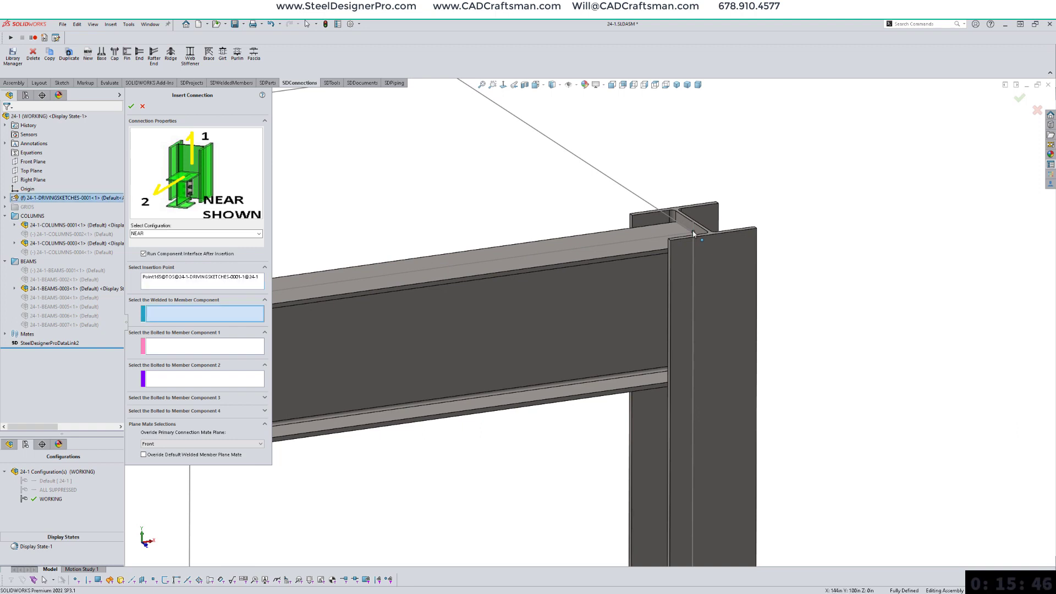
click(694, 287)
click(655, 300)
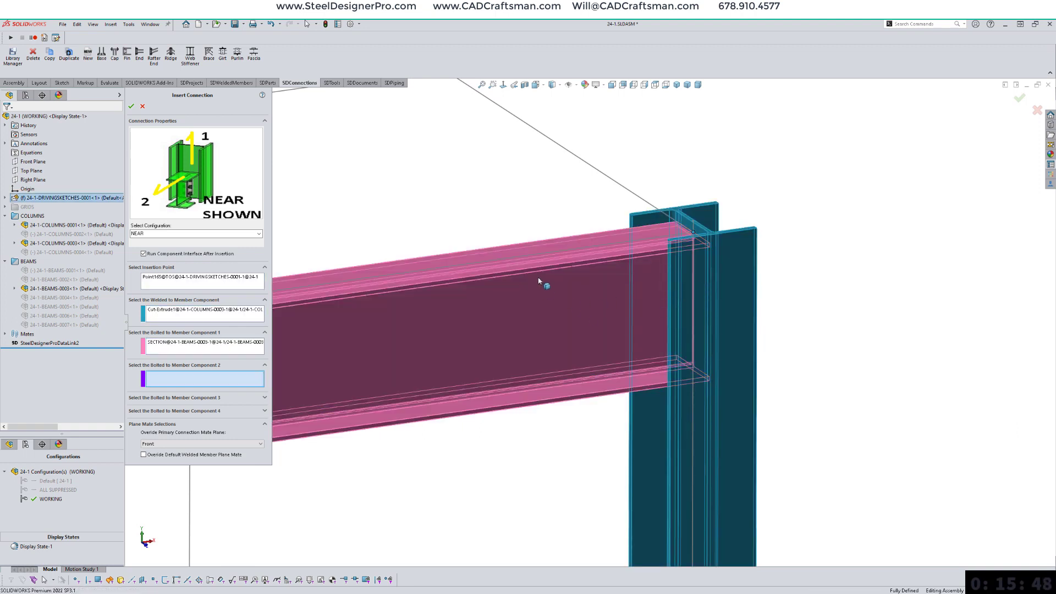
right_click(694, 164)
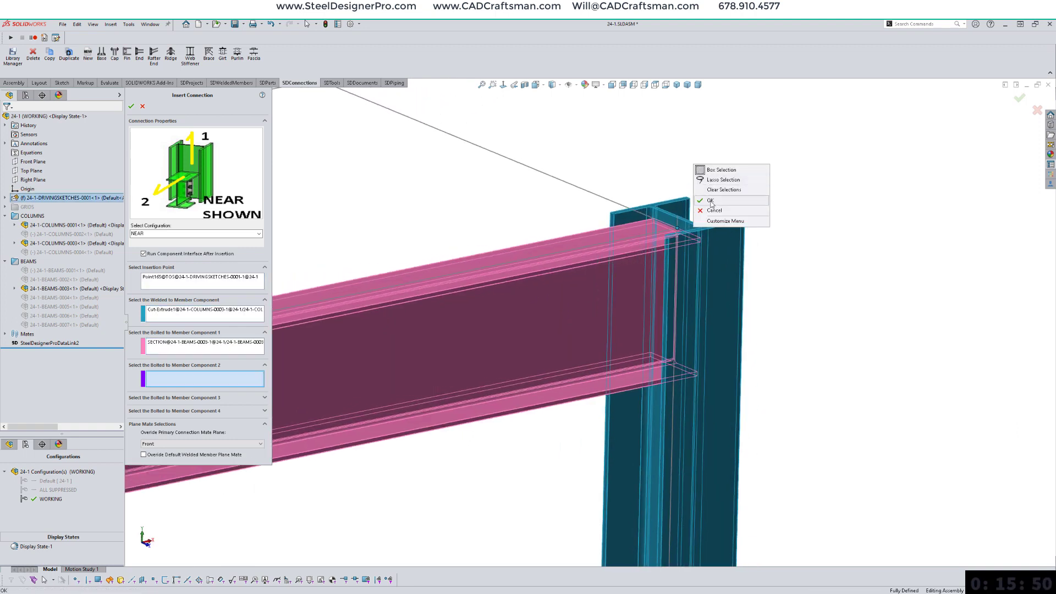
click(711, 200)
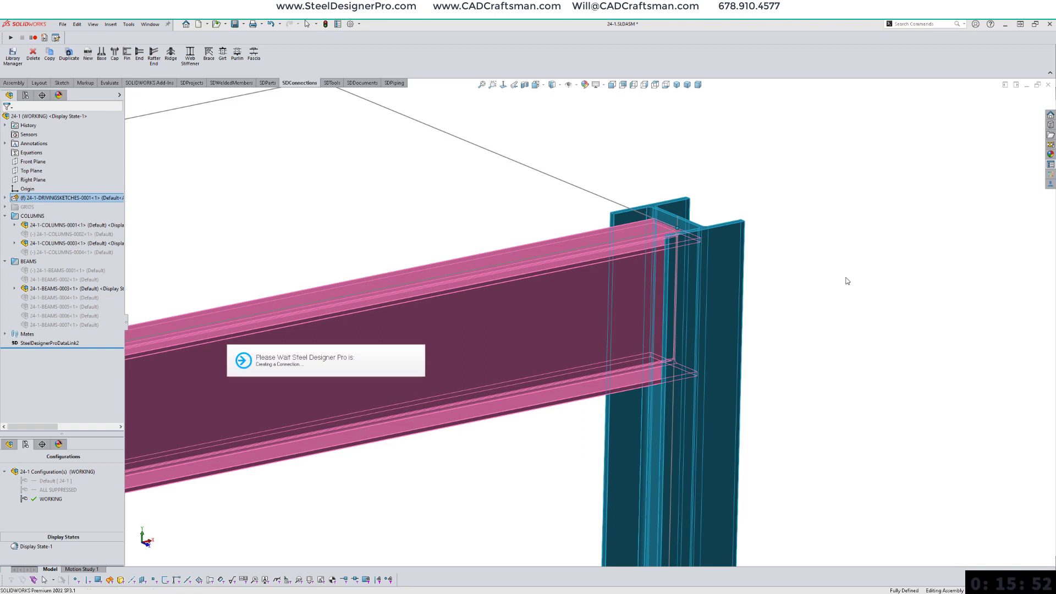
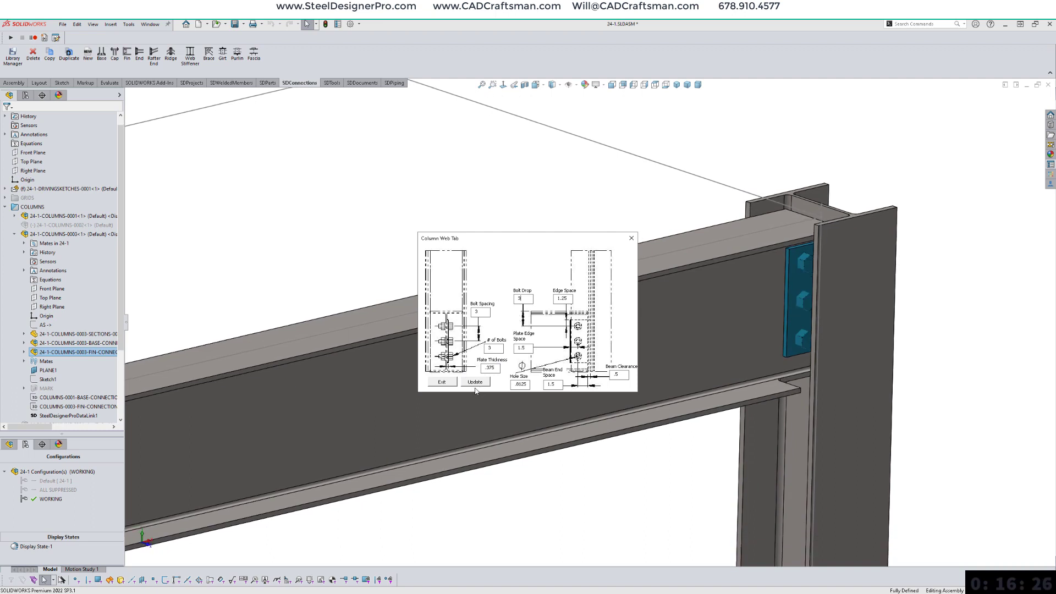
click(443, 382)
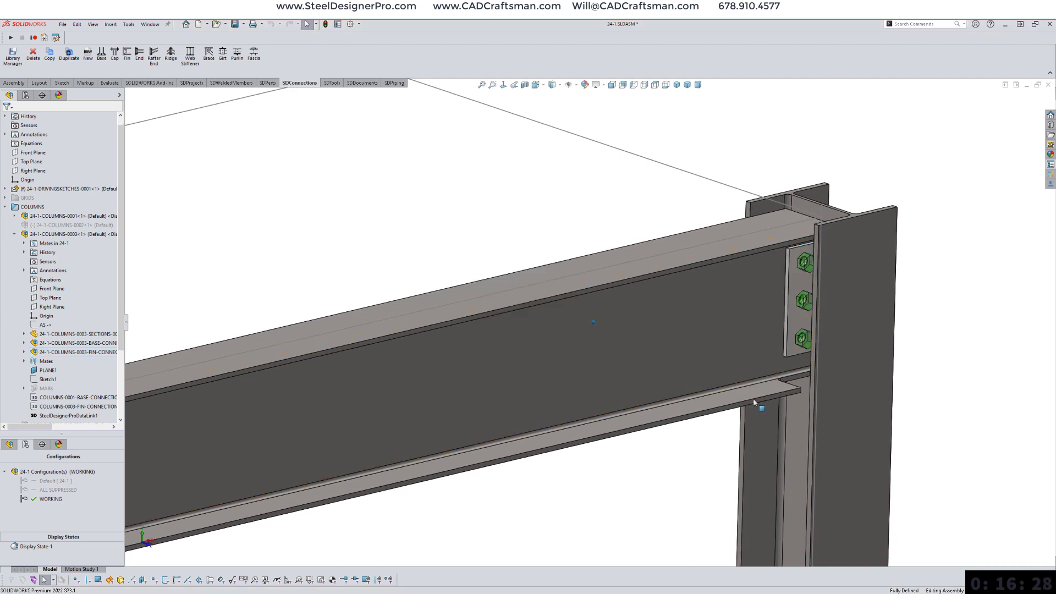
Step: Set up another column web fin connection with the FAR configuration and without running the component interface after insertion
scroll(757, 404, down, 2)
scroll(755, 403, down, 1)
middle_drag(754, 403, 787, 403)
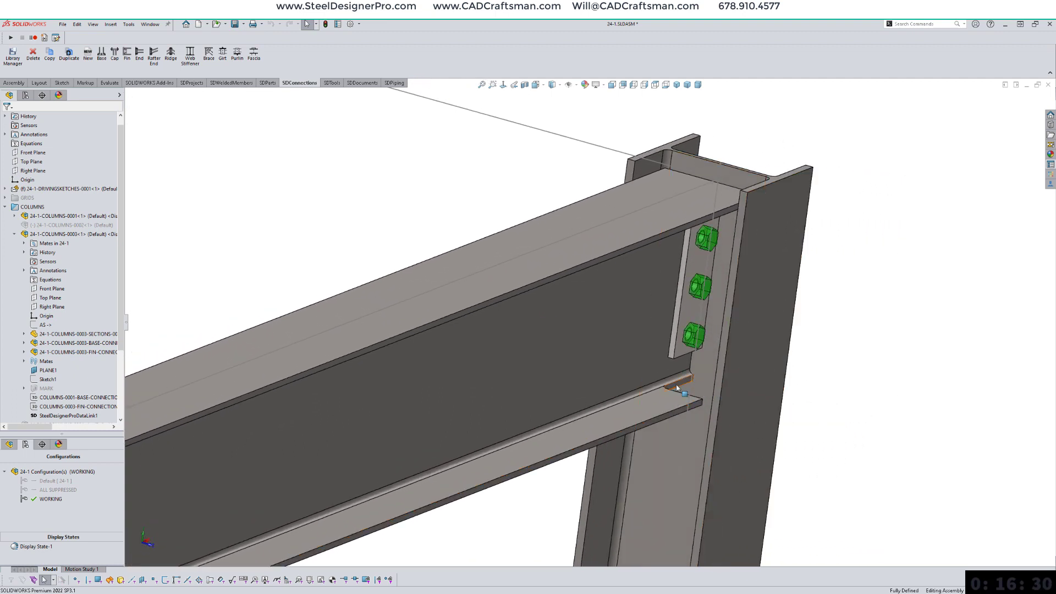
scroll(642, 462, up, 4)
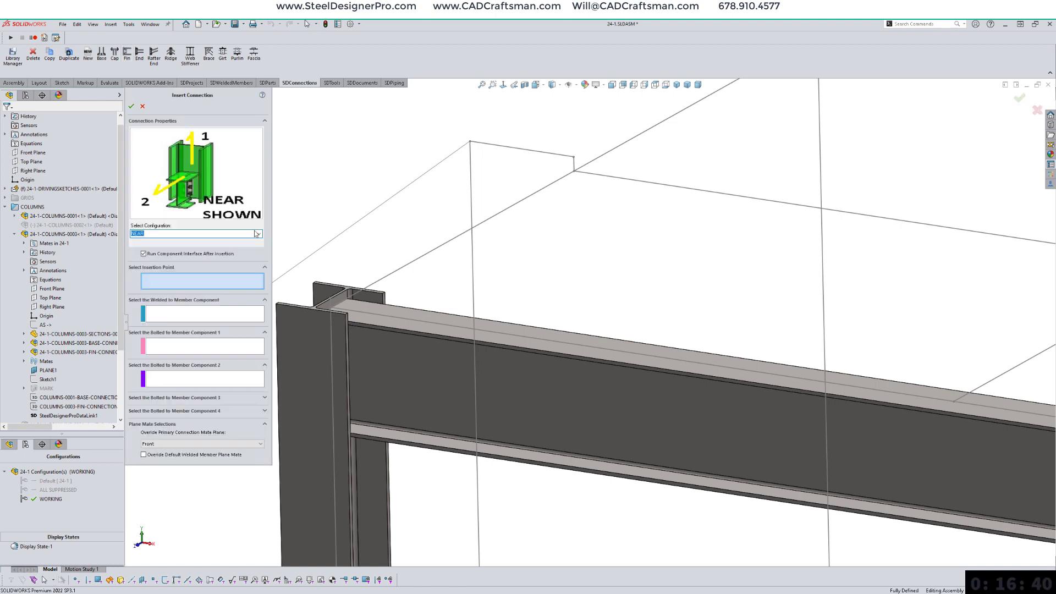
click(260, 234)
click(246, 244)
click(143, 254)
scroll(317, 224, down, 2)
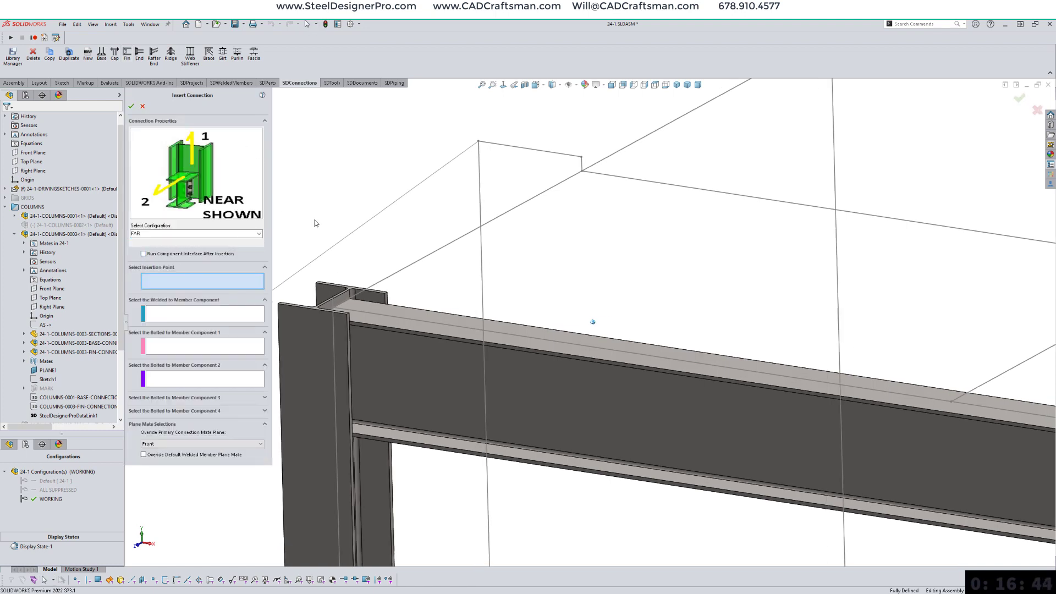
Step: Insert the fin connection at column 0001's top-of-steel point, welded to column 0001 and bolted to beam 0003
middle_drag(316, 223, 379, 285)
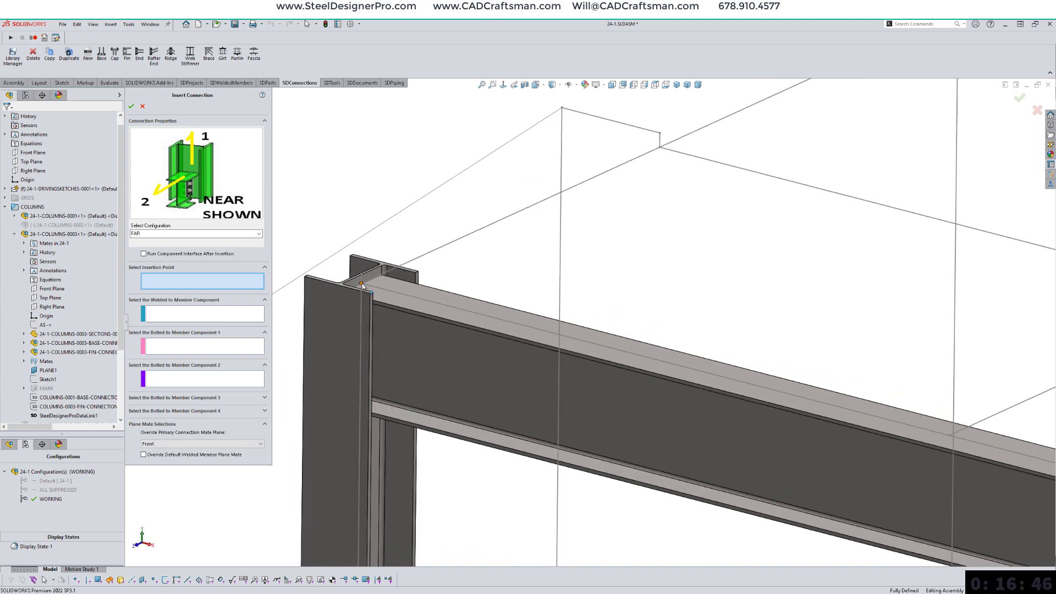
click(362, 285)
click(421, 324)
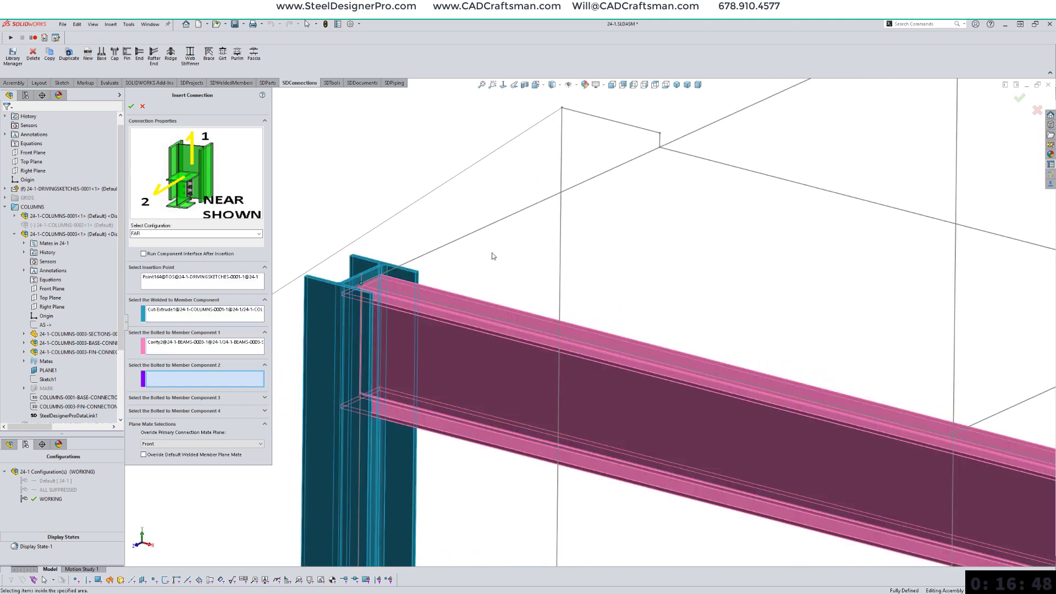
right_click(491, 254)
click(509, 289)
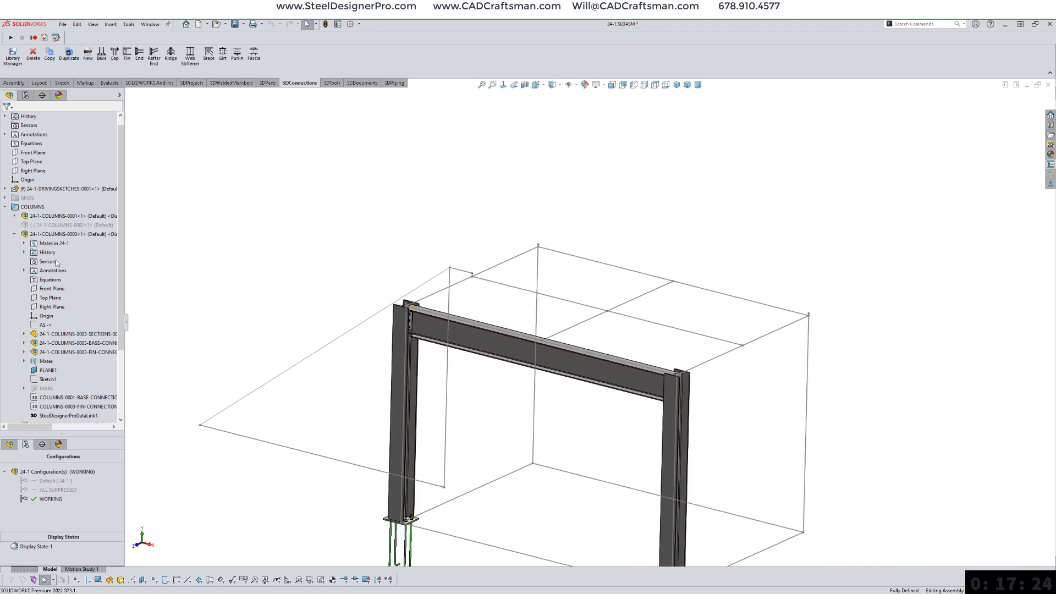
Step: Collapse the tree items, reopen the COLUMNS and BEAMS folders, and suppress column 0001 and beam 0003 in the WORKING configuration
right_click(72, 160)
click(94, 166)
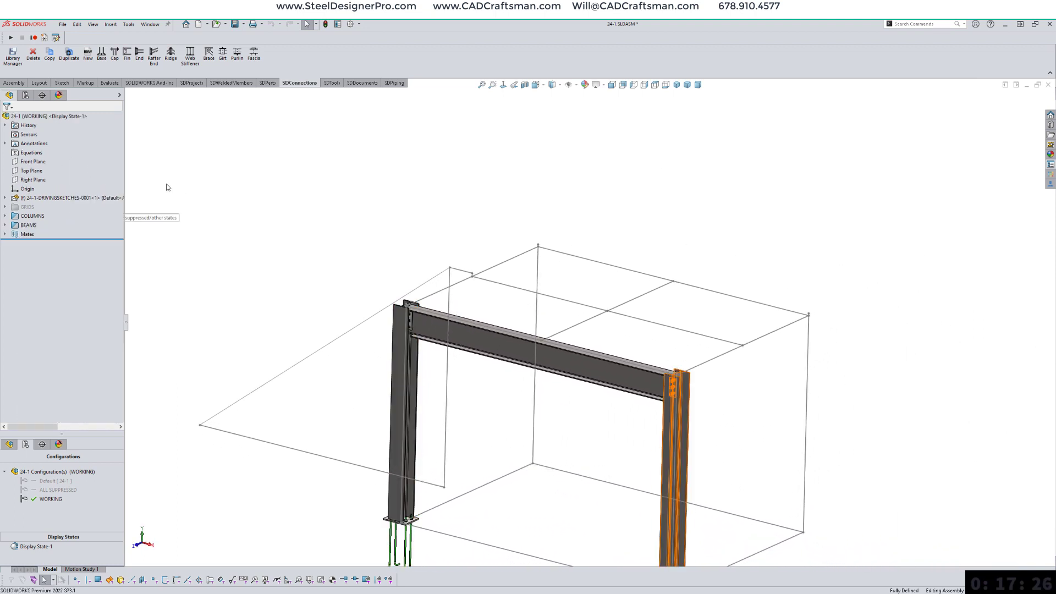
click(5, 216)
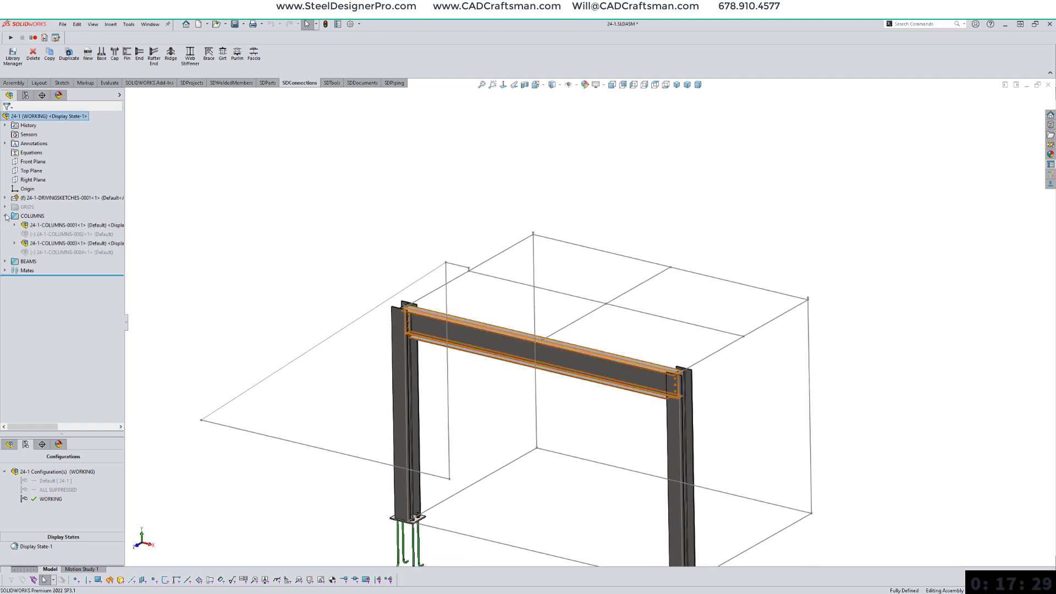
click(5, 263)
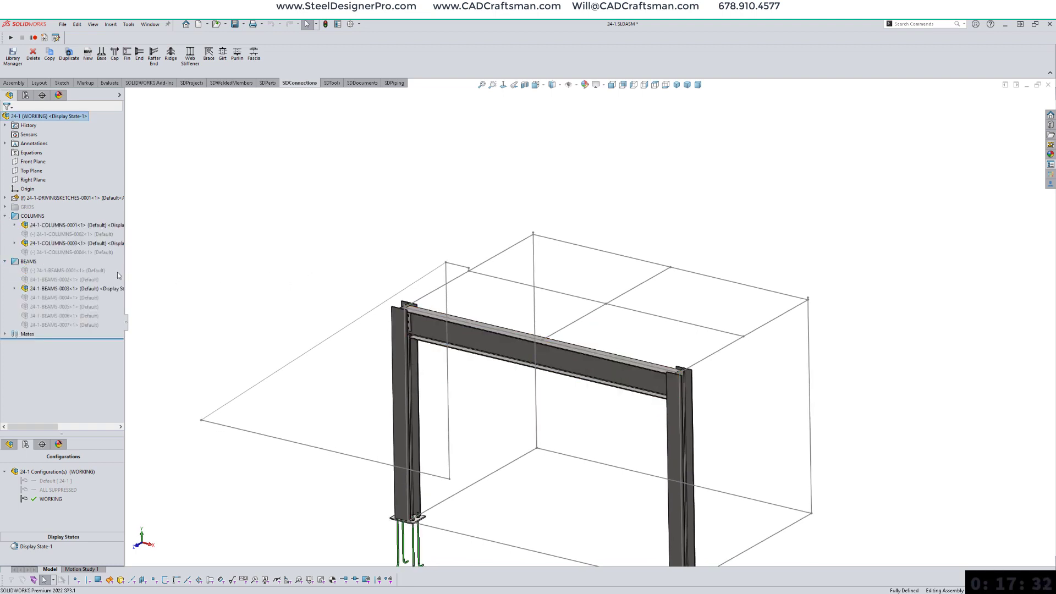
click(76, 226)
ctrl+click(86, 290)
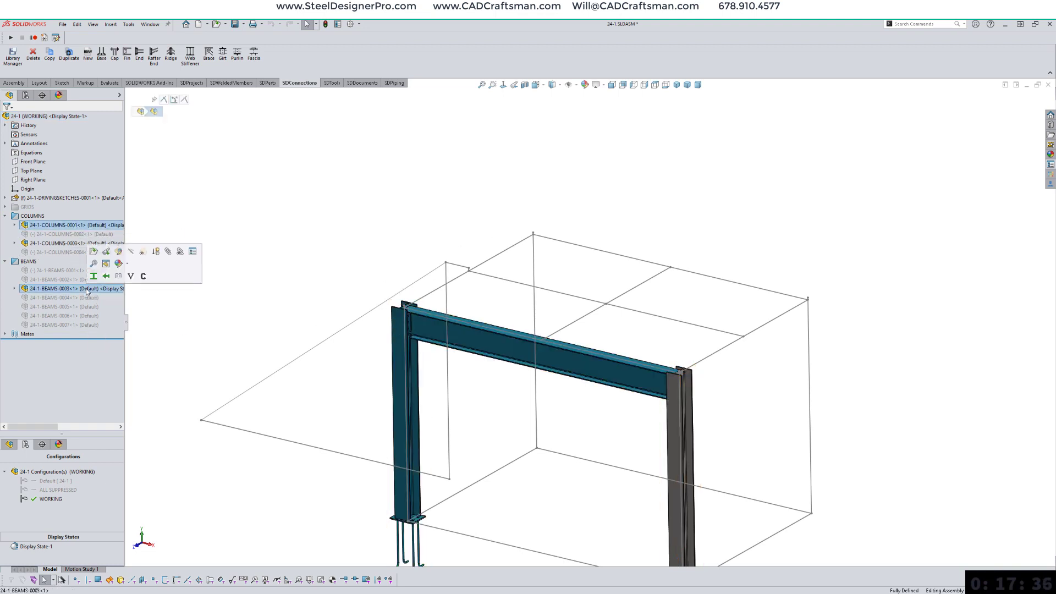
click(155, 252)
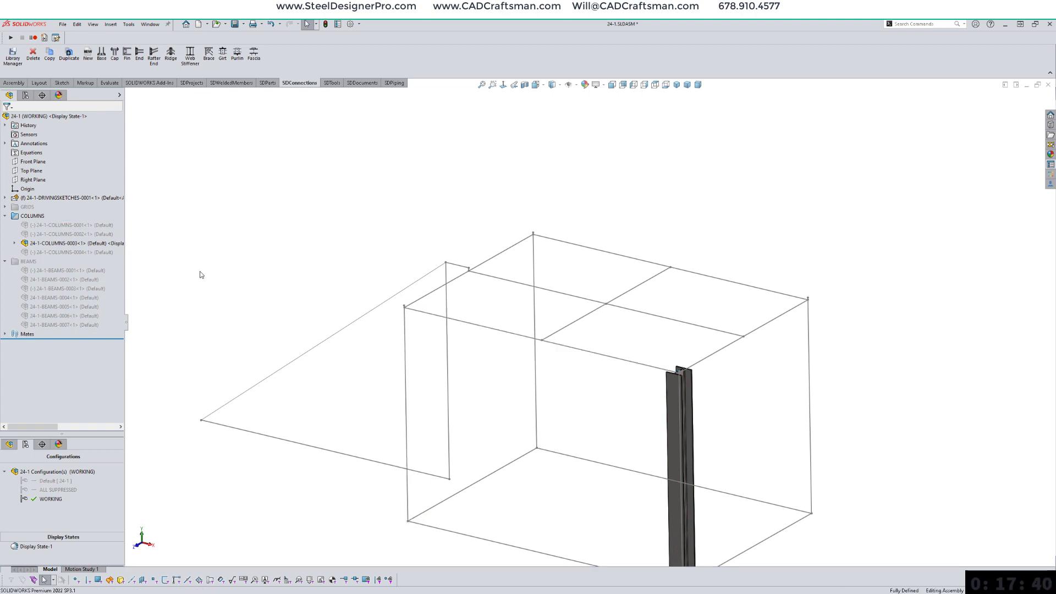
Step: Unsuppress column 0004 and beam 0004 in the WORKING configuration
click(79, 298)
ctrl+click(71, 252)
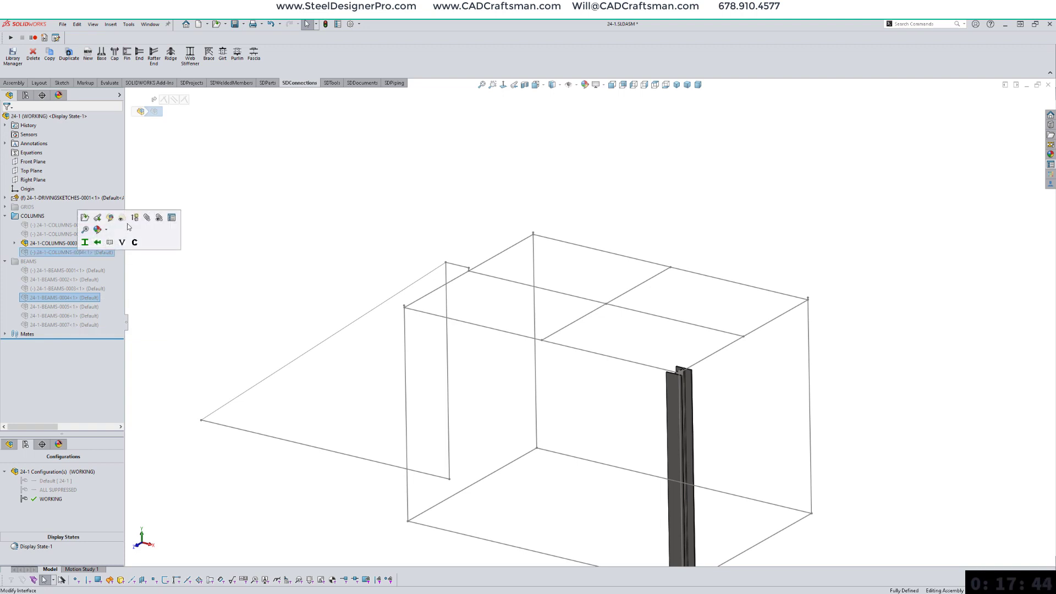
click(135, 219)
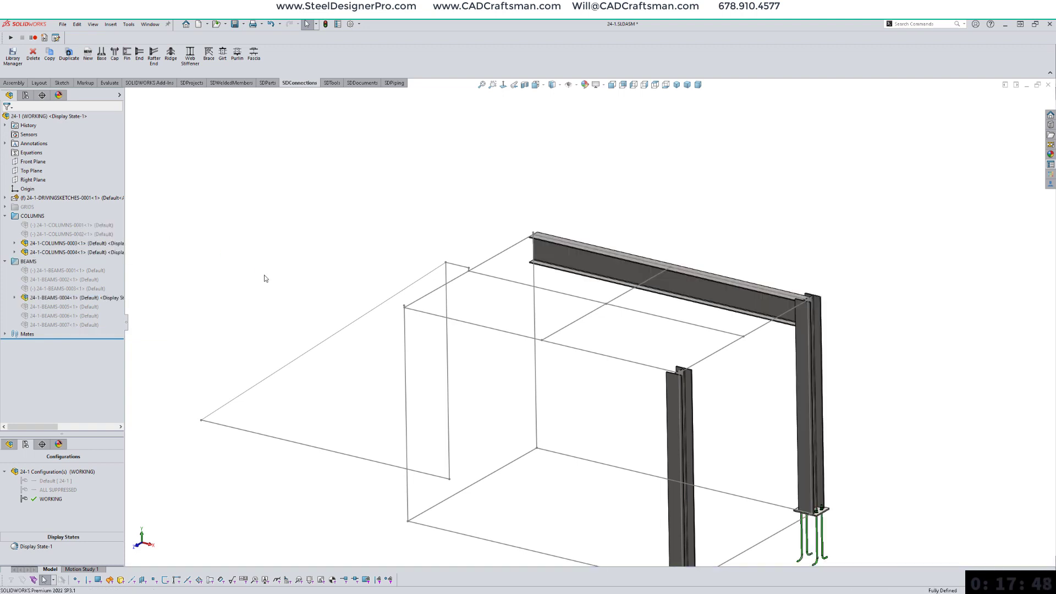
Step: Swap the unsuppressed beam from 0004 to 0002 in the WORKING configuration and save the assembly
mouse_move(62, 301)
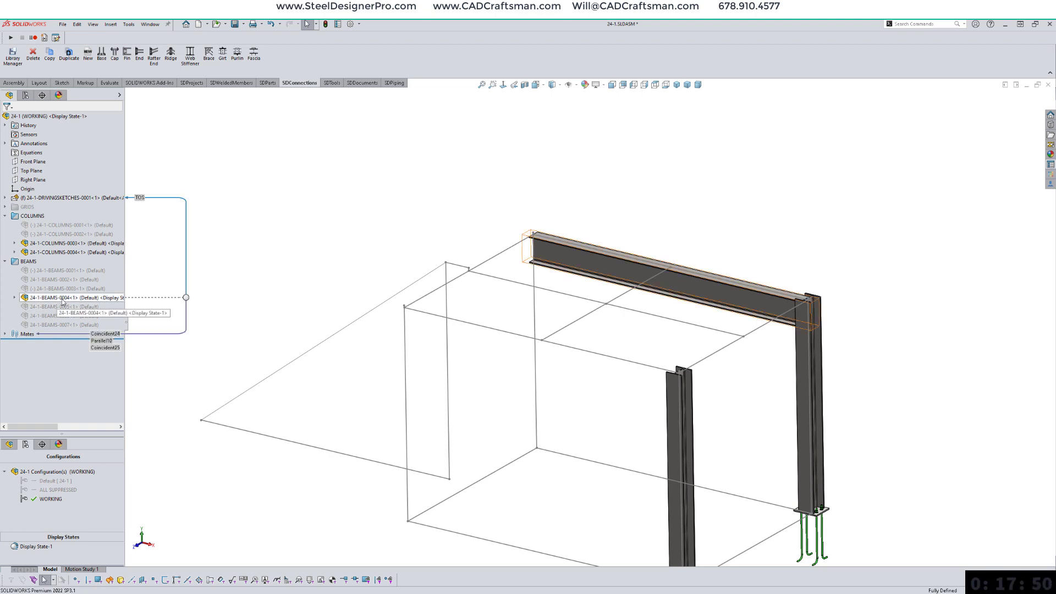
right_click(62, 300)
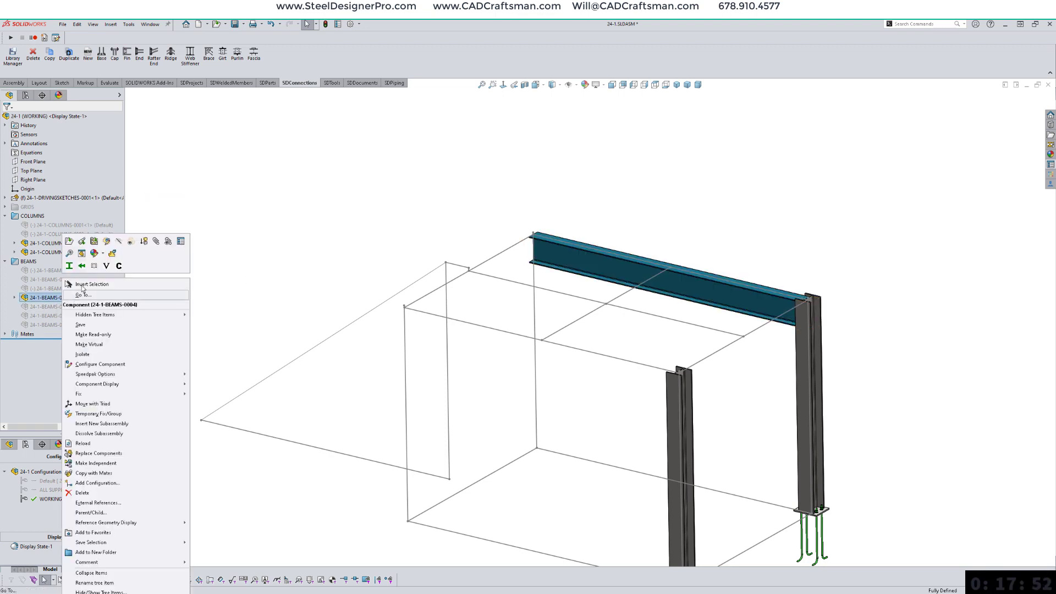
click(144, 242)
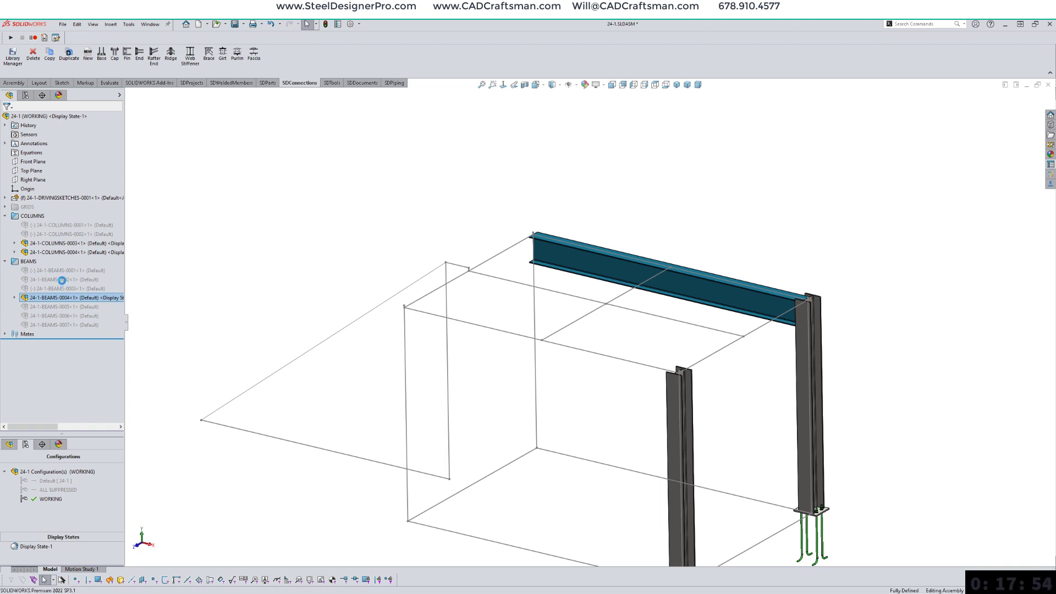
right_click(64, 282)
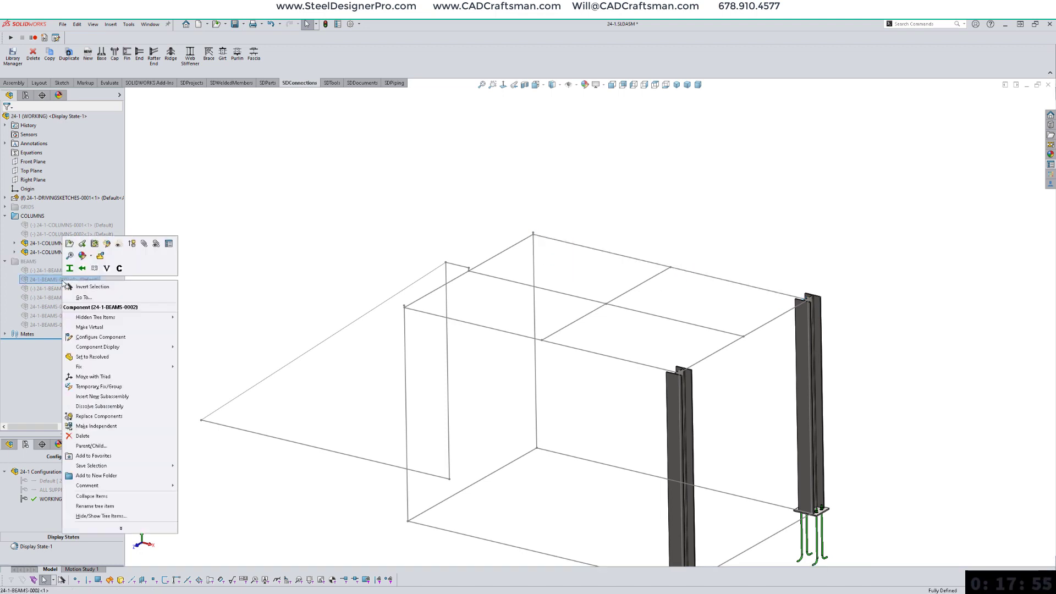
click(144, 244)
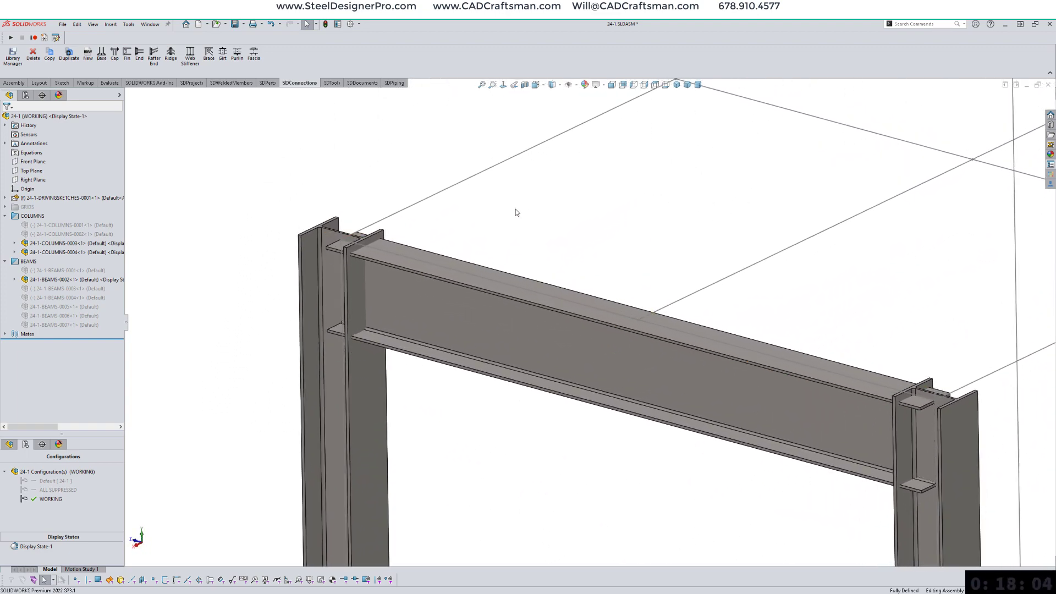
key(ctrl+s)
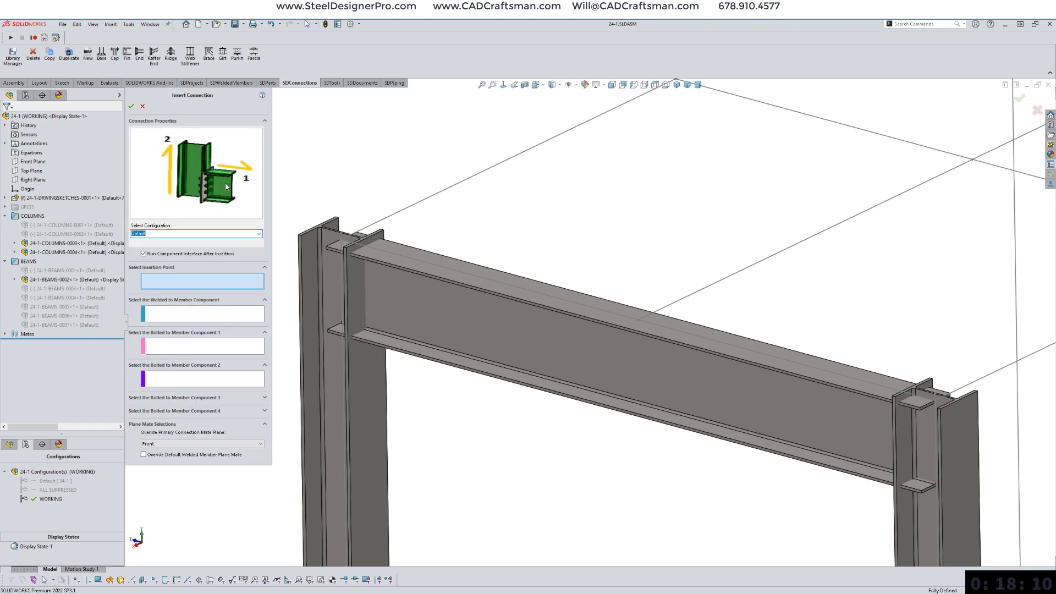
Step: Browse the END models in the connection library for one that joins a beam to a column
click(195, 178)
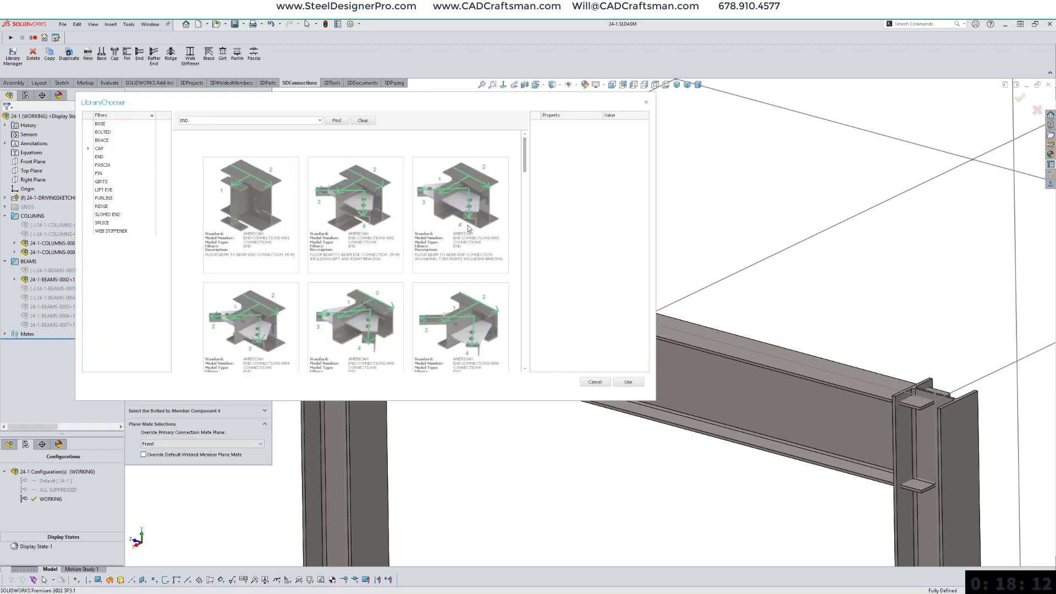
scroll(501, 304, down, 10)
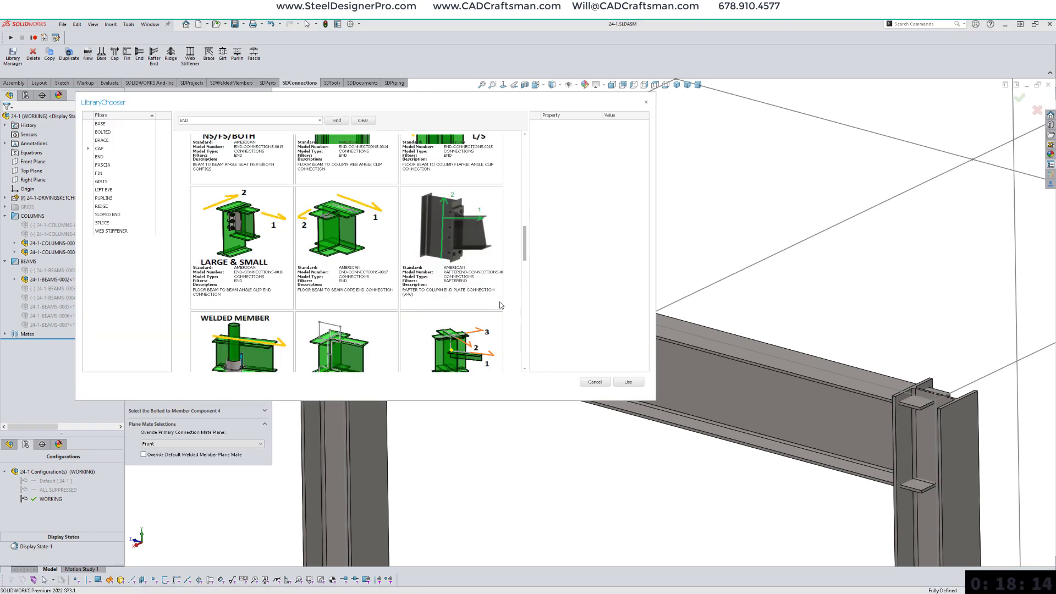
scroll(501, 305, down, 7)
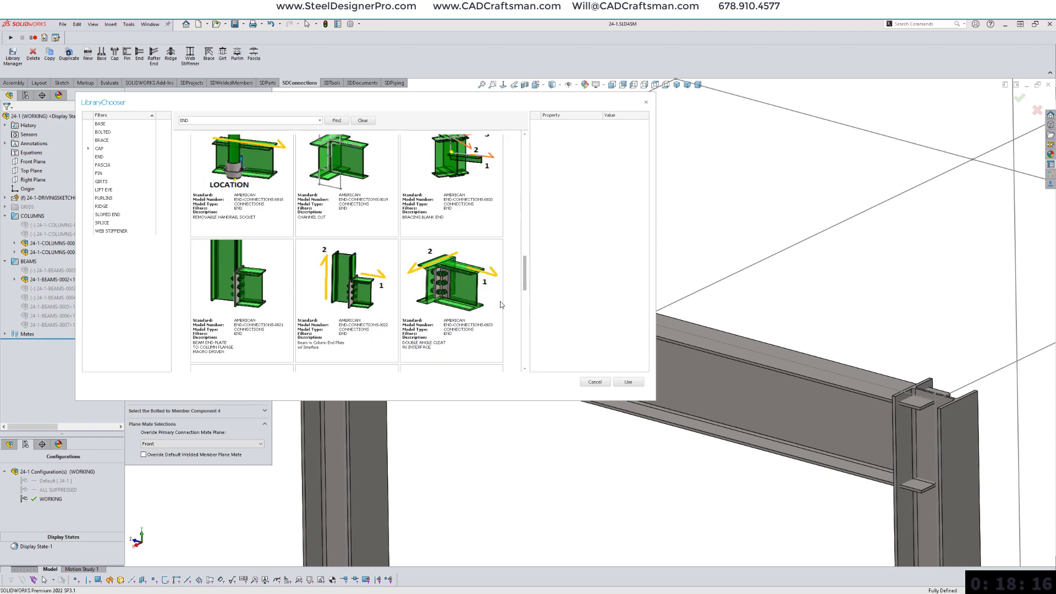
scroll(501, 304, down, 2)
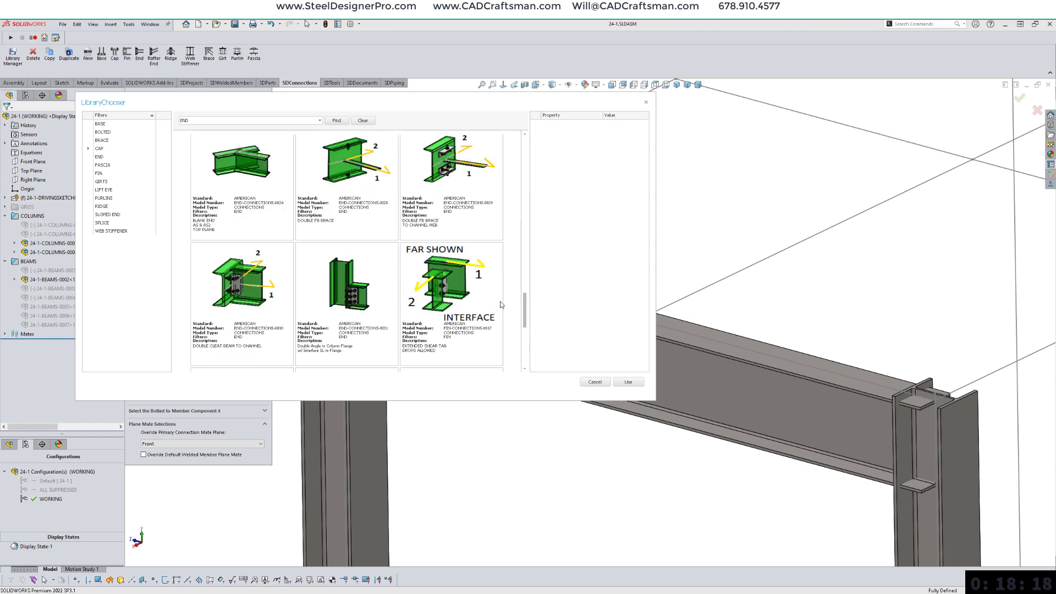
scroll(500, 301, down, 3)
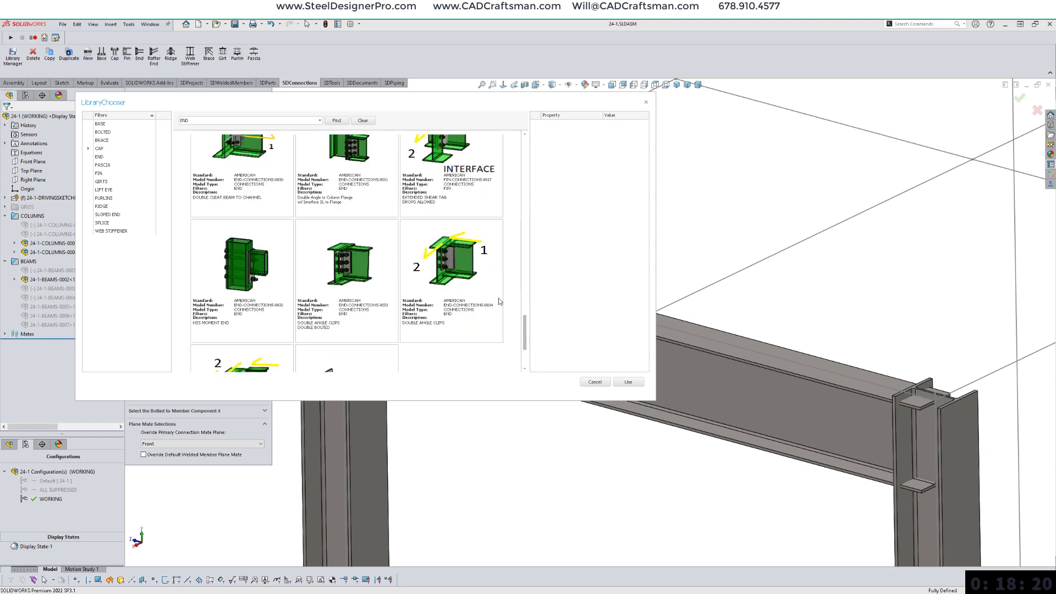
scroll(499, 302, down, 2)
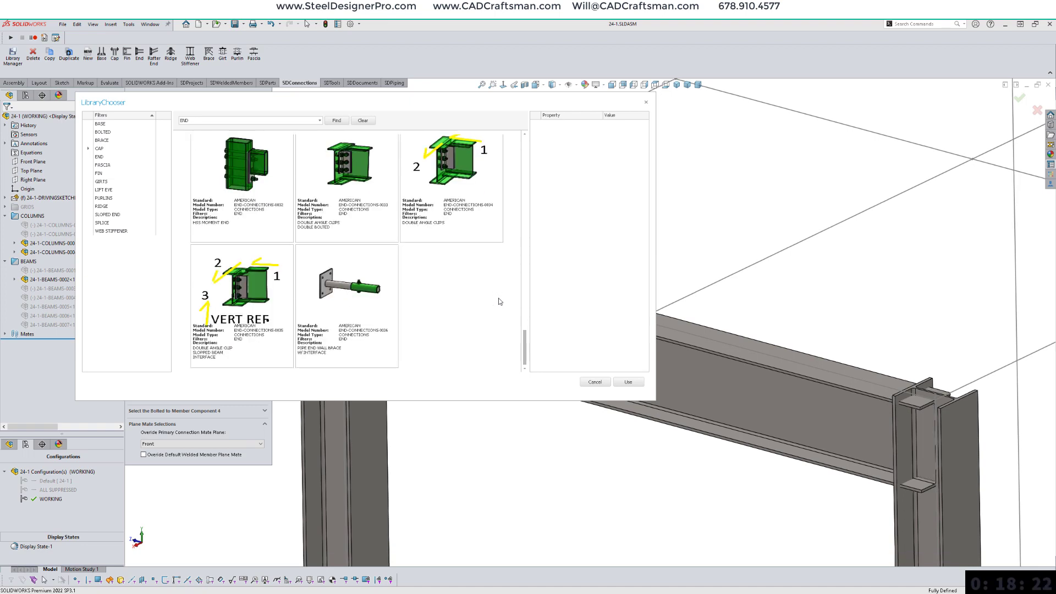
Step: Choose the "Beam to Column End Plate w/ Interface" model from the END connections in the library for insertion
scroll(499, 301, up, 6)
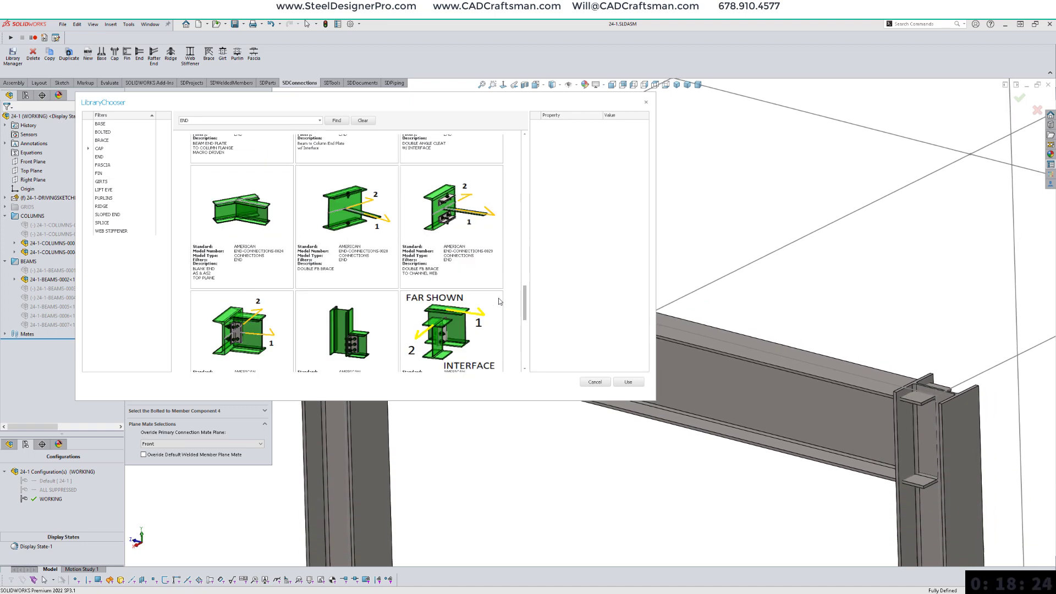
scroll(499, 302, up, 2)
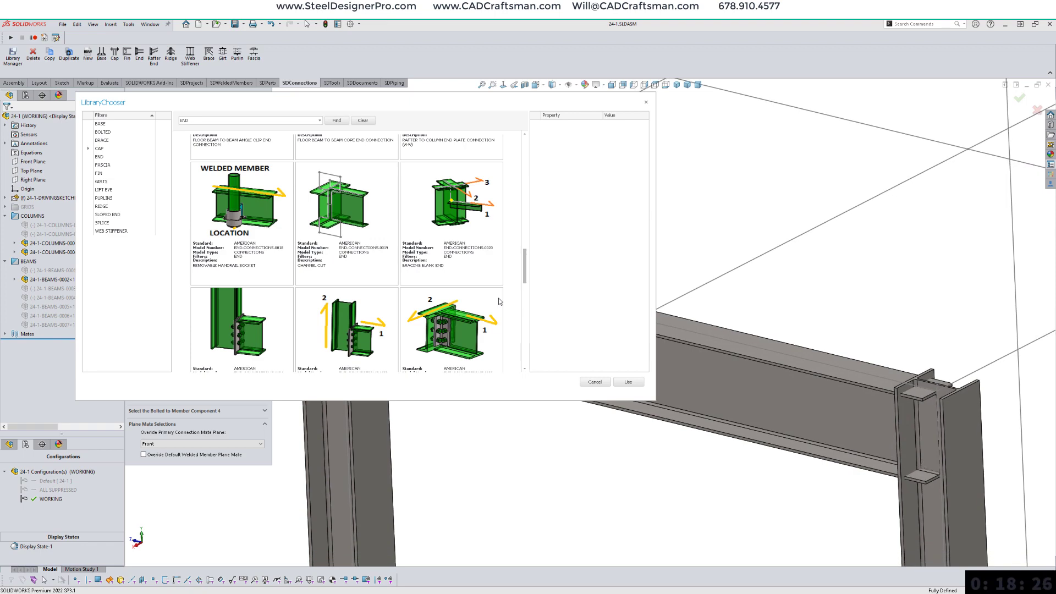
scroll(499, 301, down, 2)
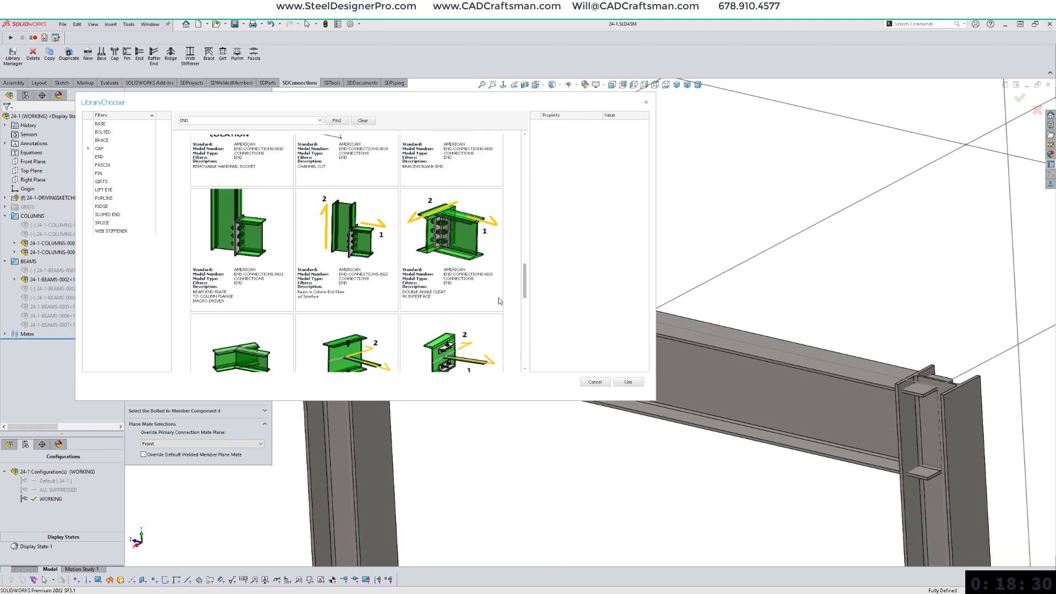
click(352, 243)
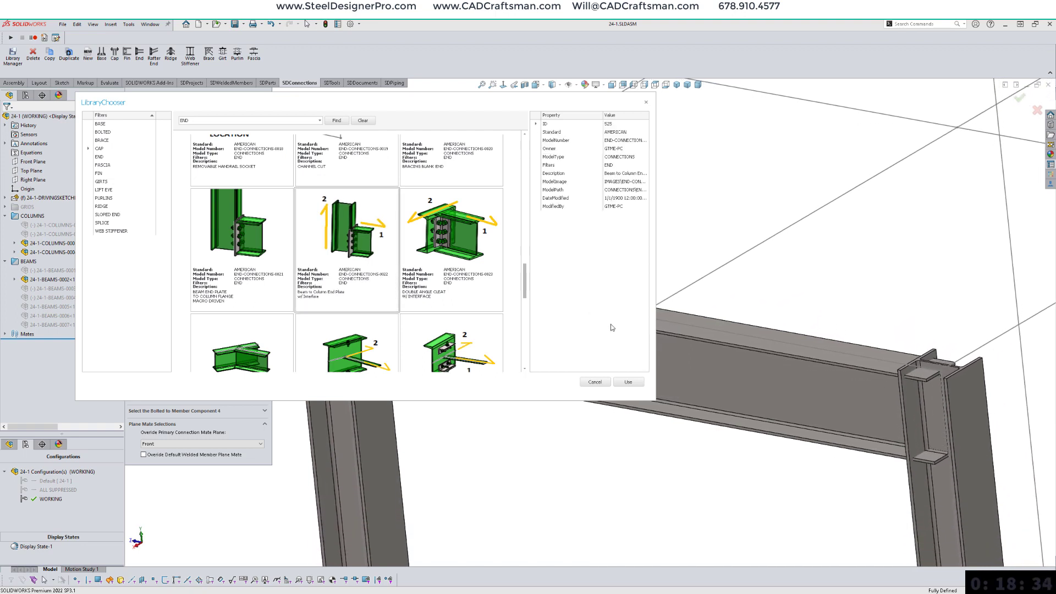
click(628, 382)
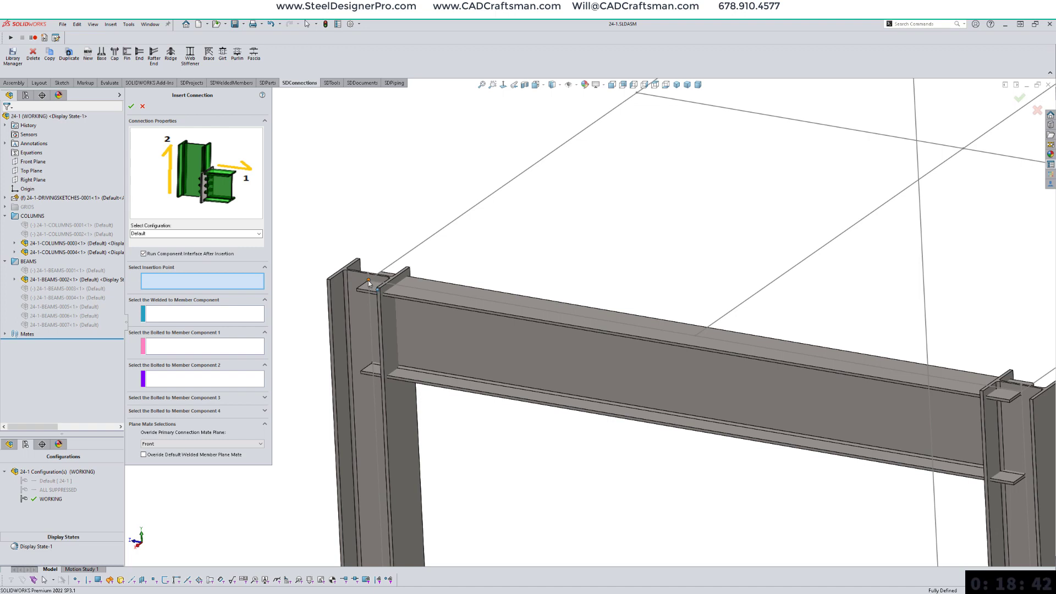
Step: Try to insert the end plate connection at the beam-column joint with the column as welded member and the beam as bolted member
click(368, 280)
click(371, 429)
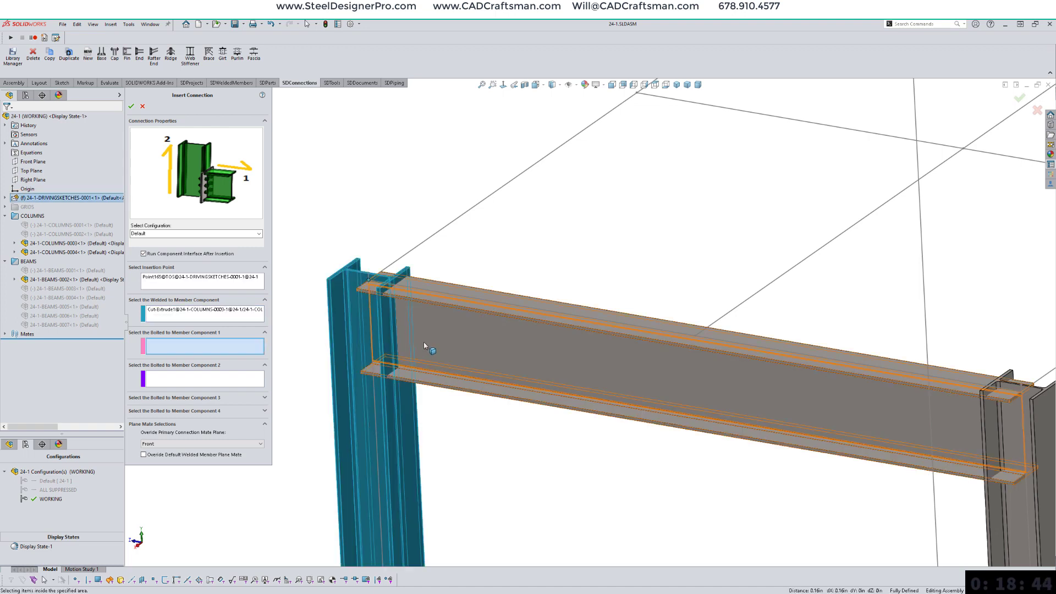
click(426, 347)
right_click(478, 256)
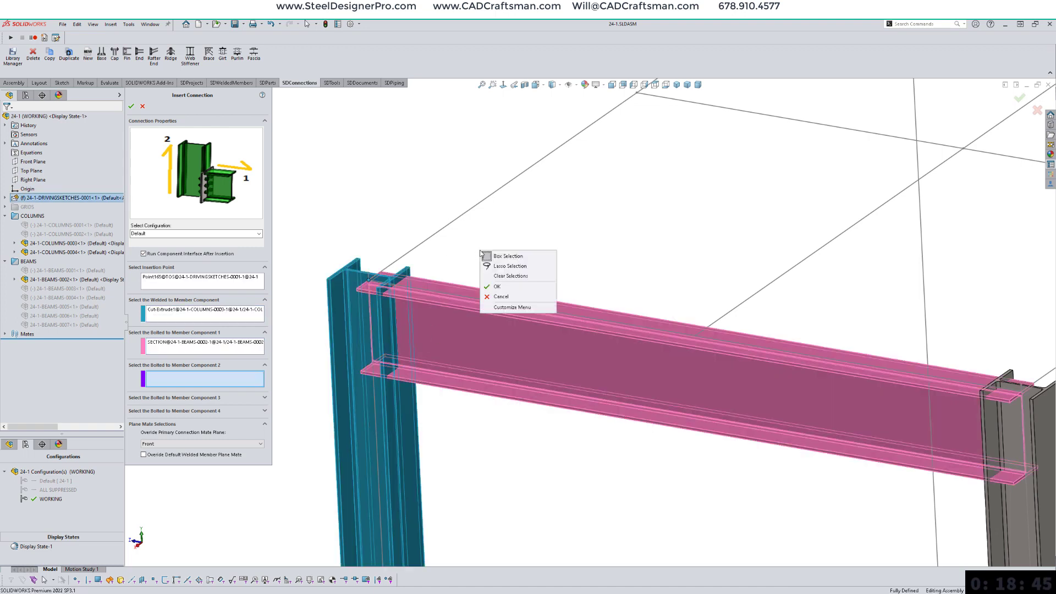
click(514, 285)
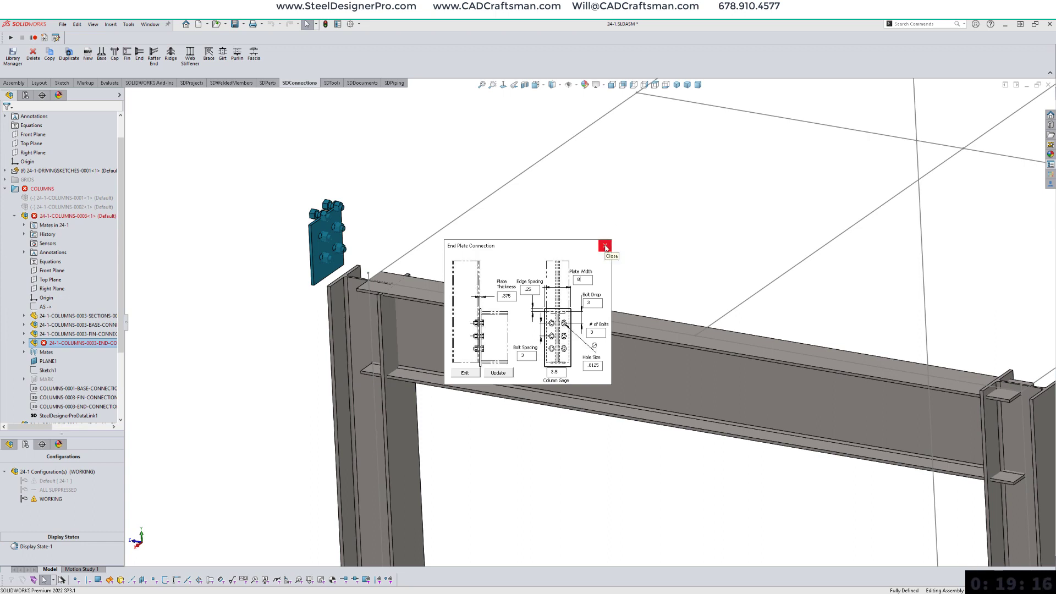
click(605, 247)
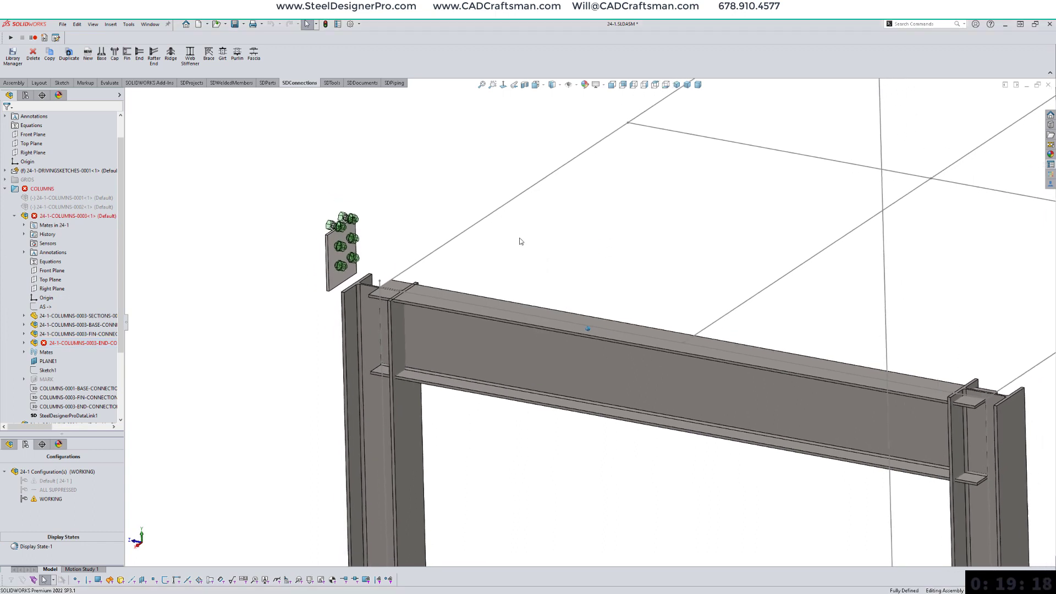
Step: Delete the misplaced end plate connection above the column
click(33, 54)
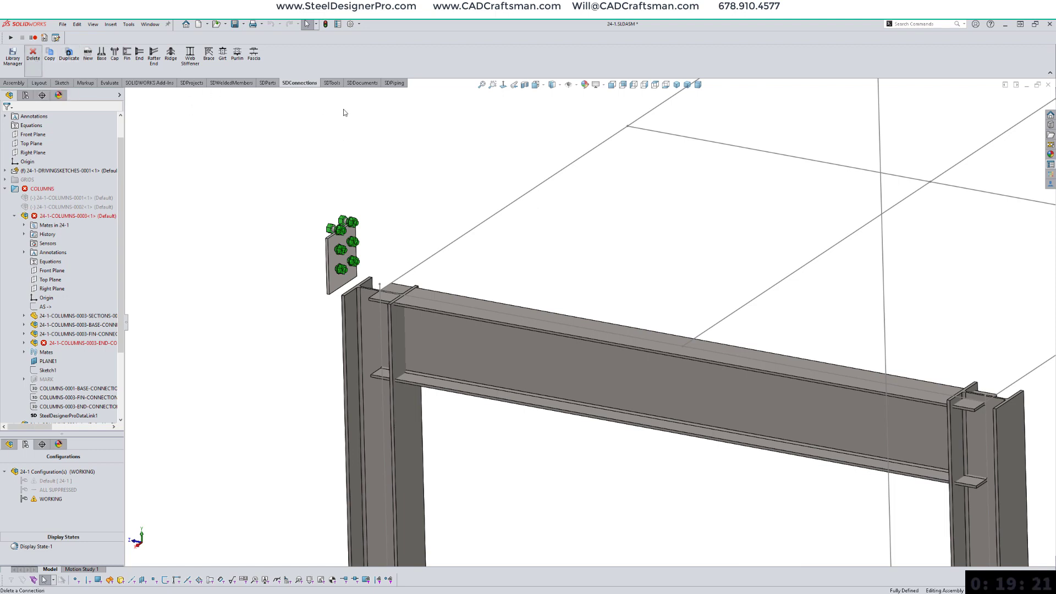
click(332, 254)
right_click(387, 166)
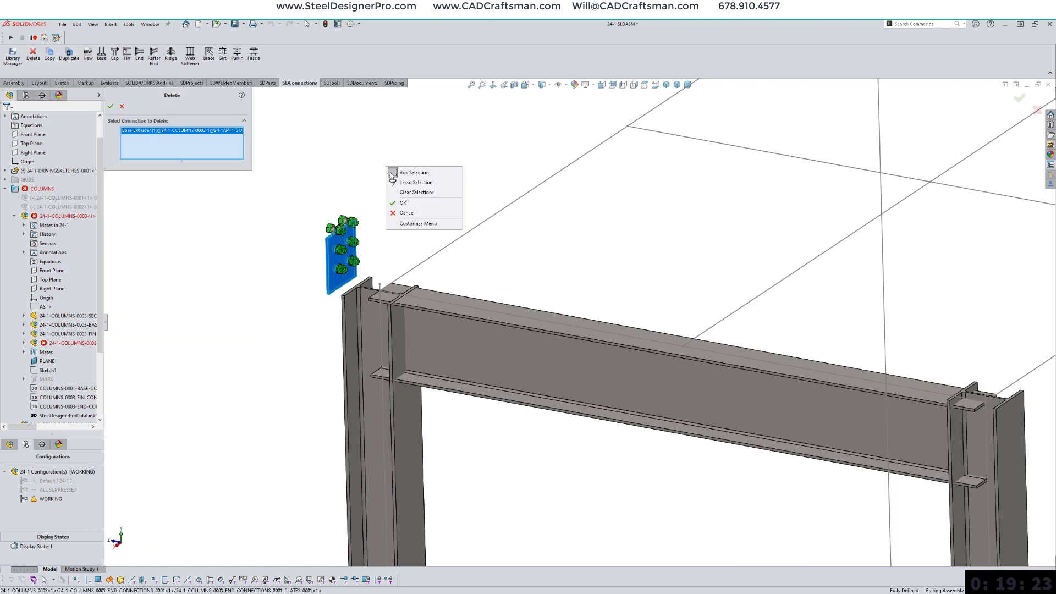
click(410, 204)
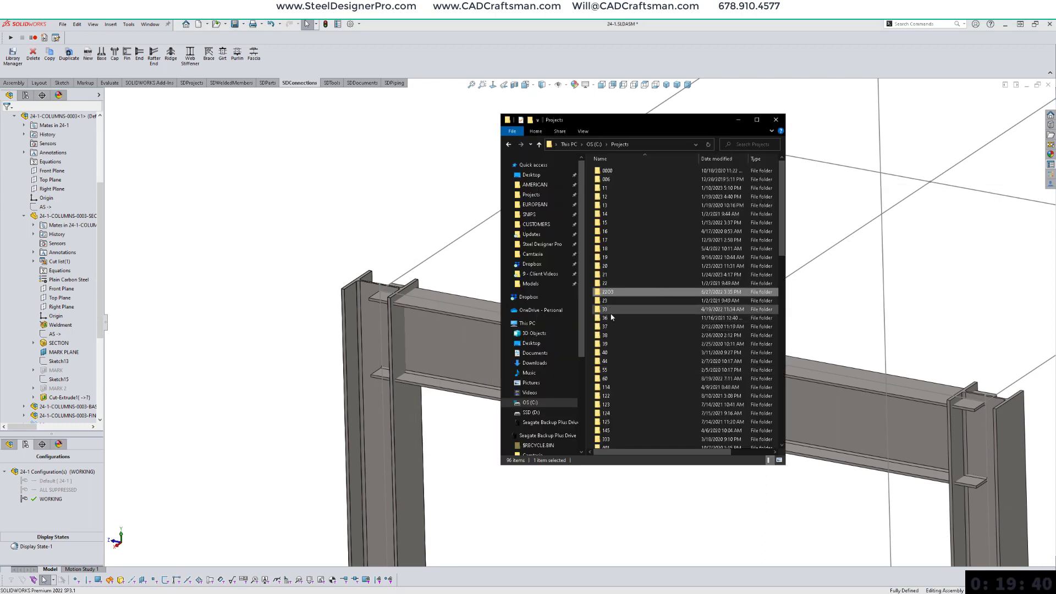
Step: Switch to File Explorer and examine the Deleted Files and 24-1 folders of project 24, then move the window aside
click(606, 160)
click(605, 161)
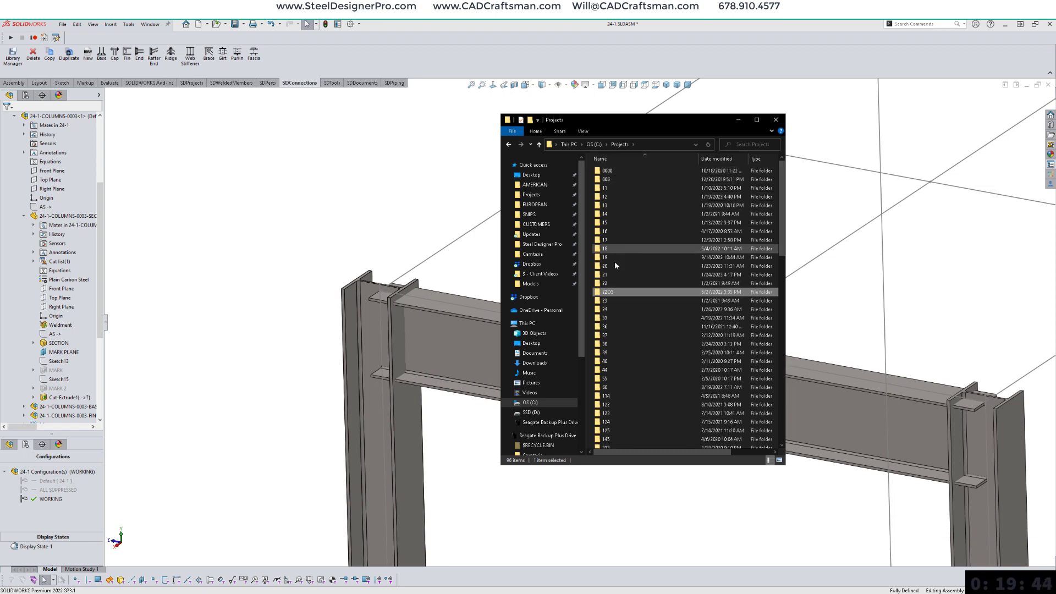
double_click(607, 310)
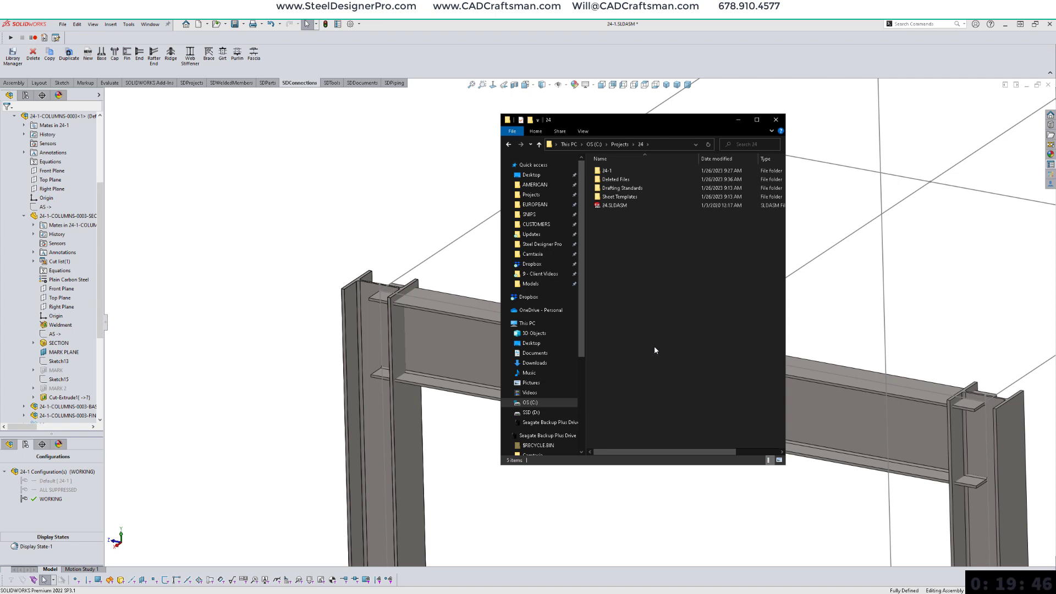
double_click(619, 180)
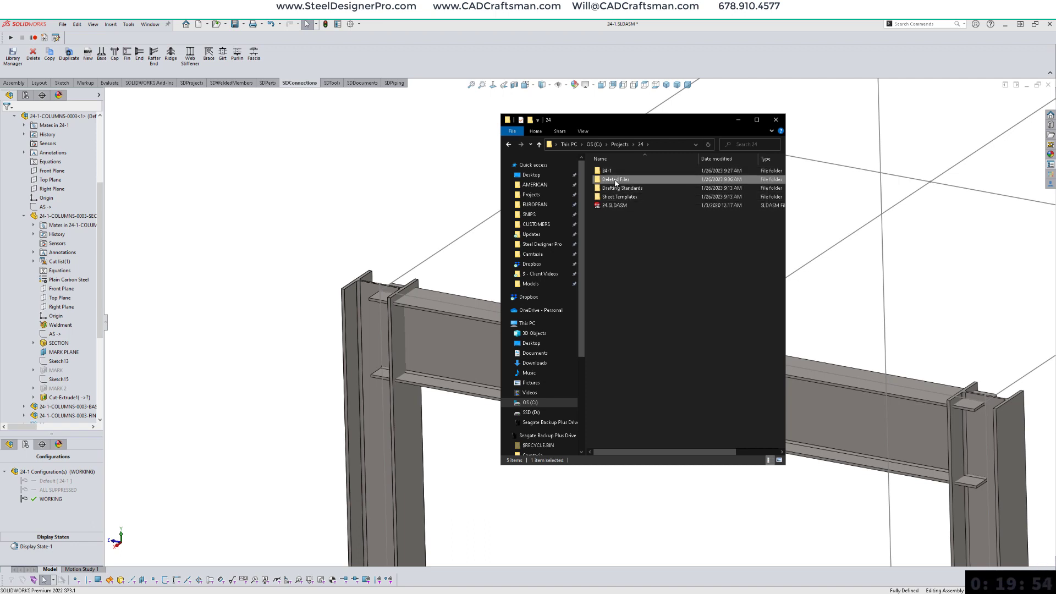
double_click(698, 159)
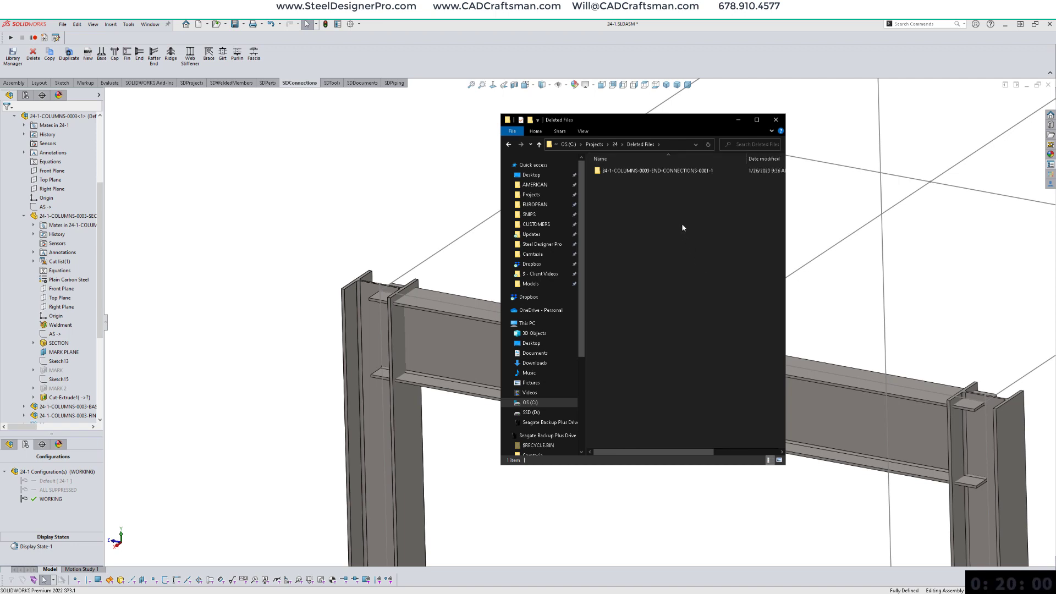
key(alt+Left)
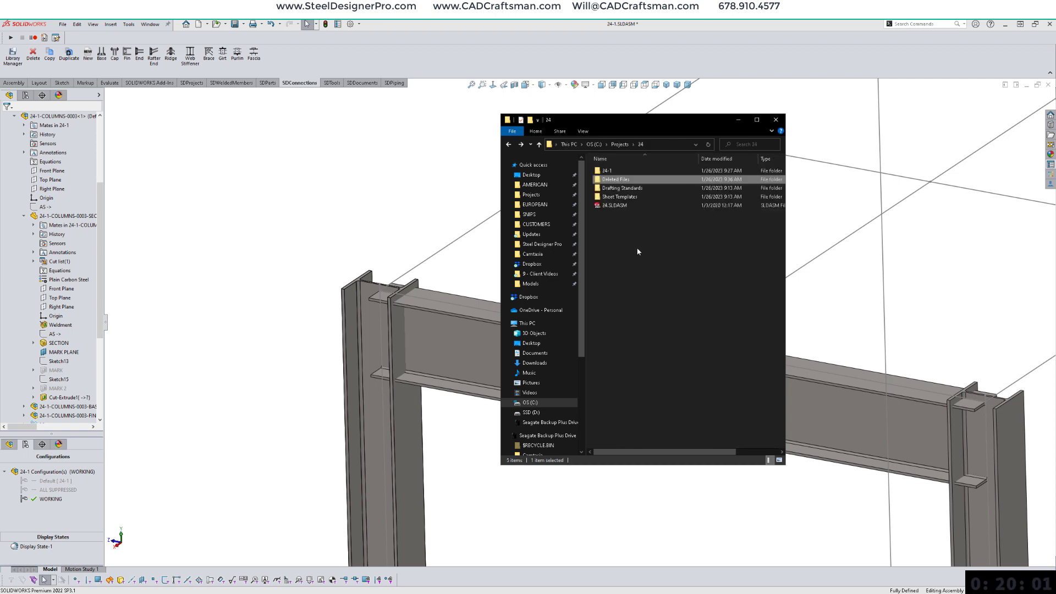
double_click(608, 171)
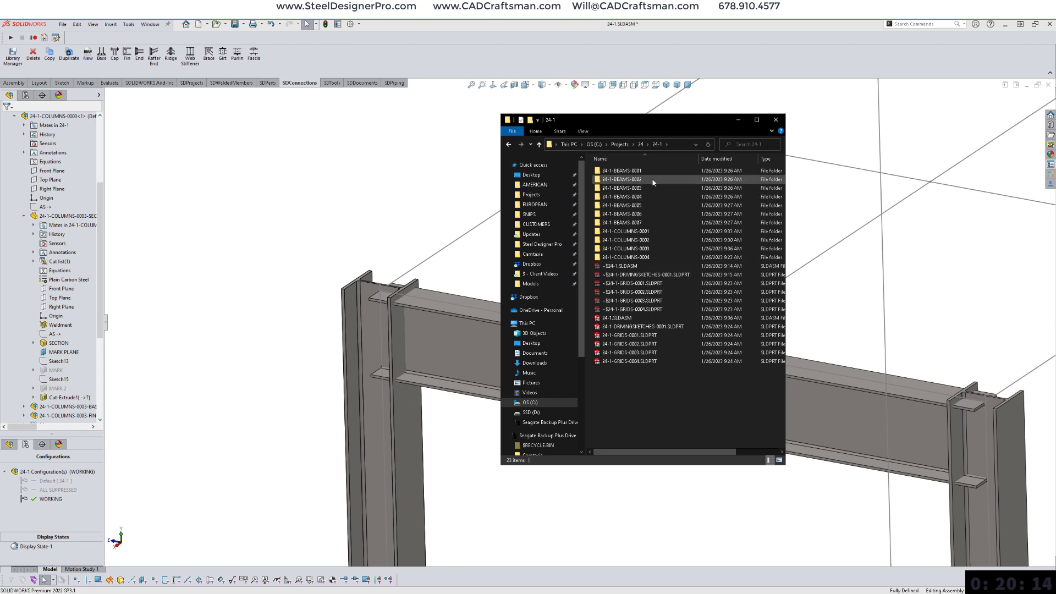
click(641, 144)
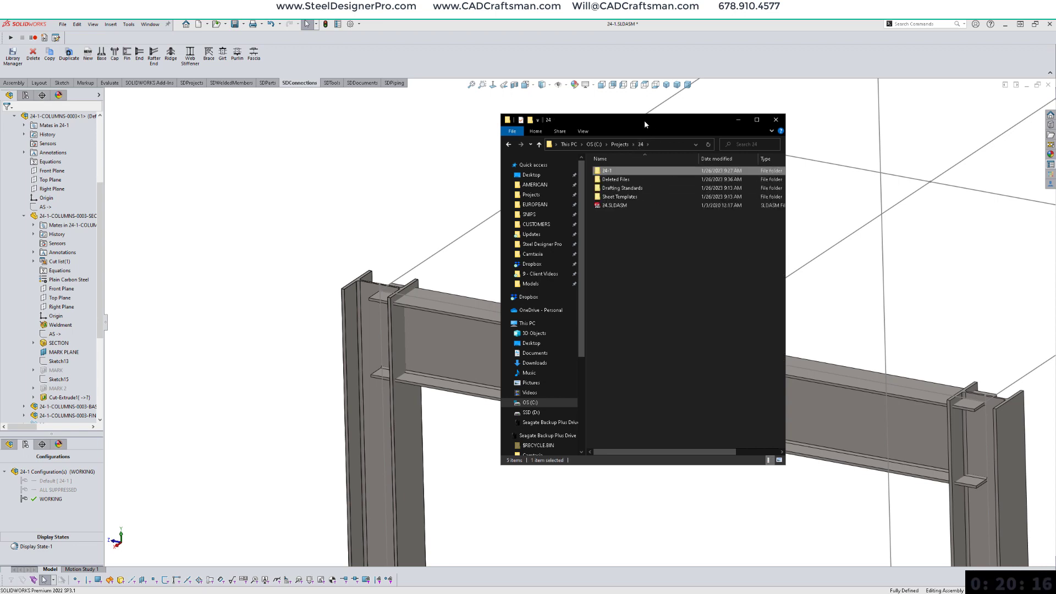
drag(814, 144, 1055, 181)
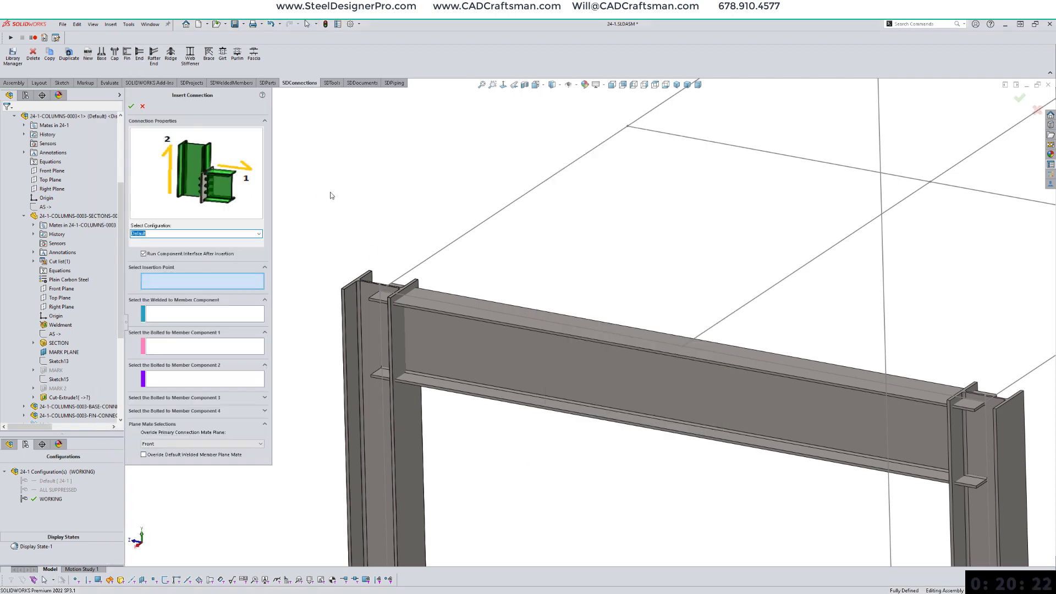
Step: Insert the end plate connection at the same joint, welded to the beam and bolted to the column, keeping the default plate settings
click(380, 291)
click(427, 324)
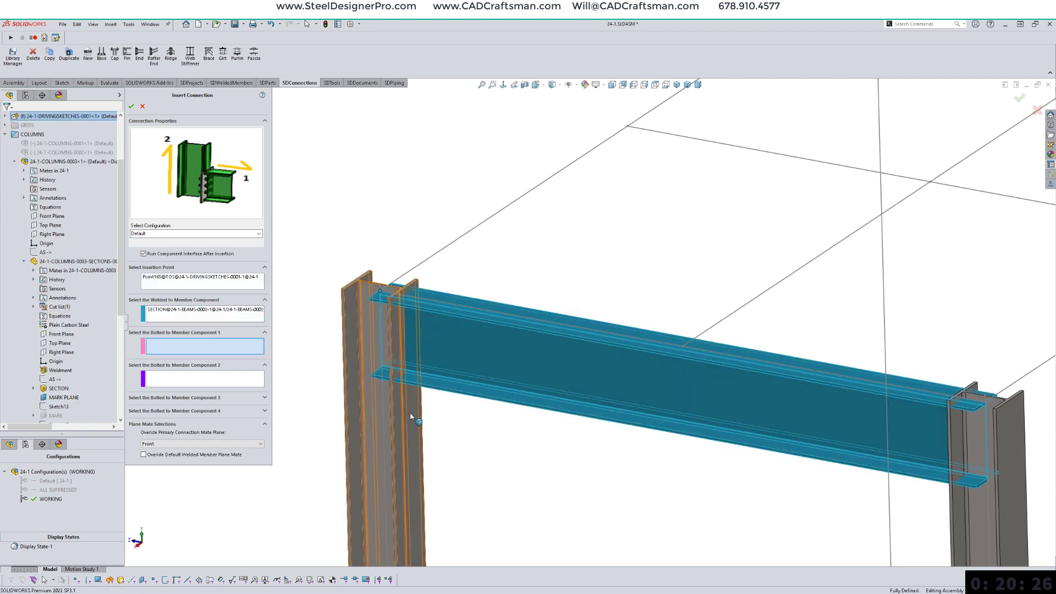
click(411, 416)
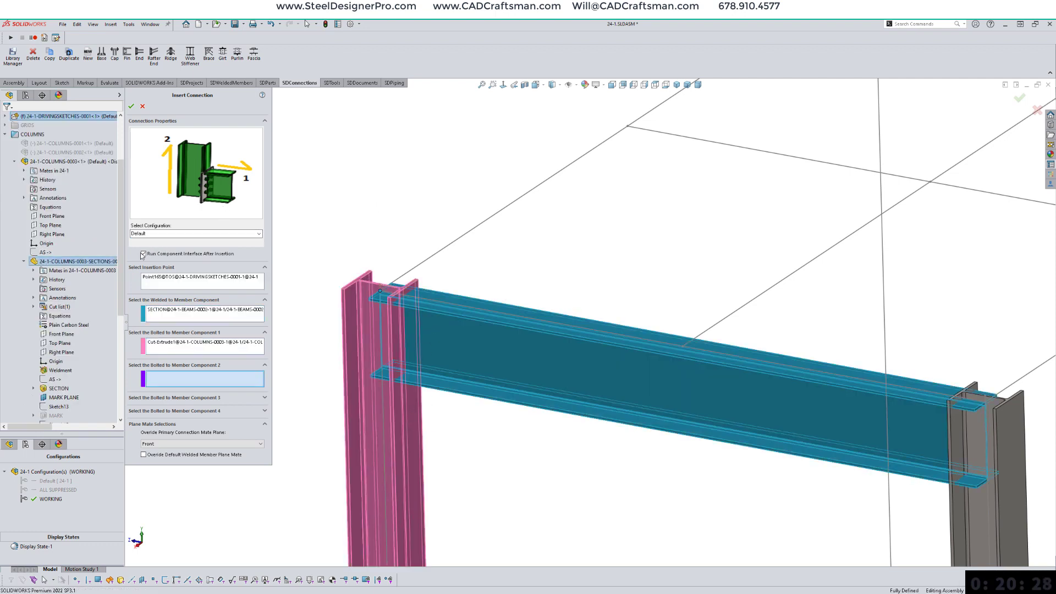
right_click(359, 143)
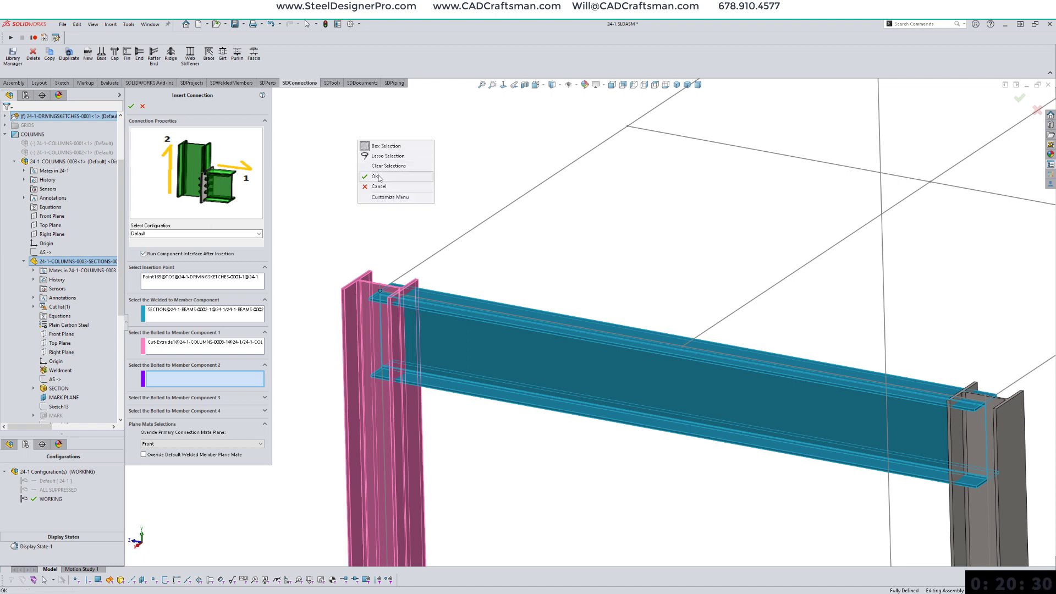
click(381, 176)
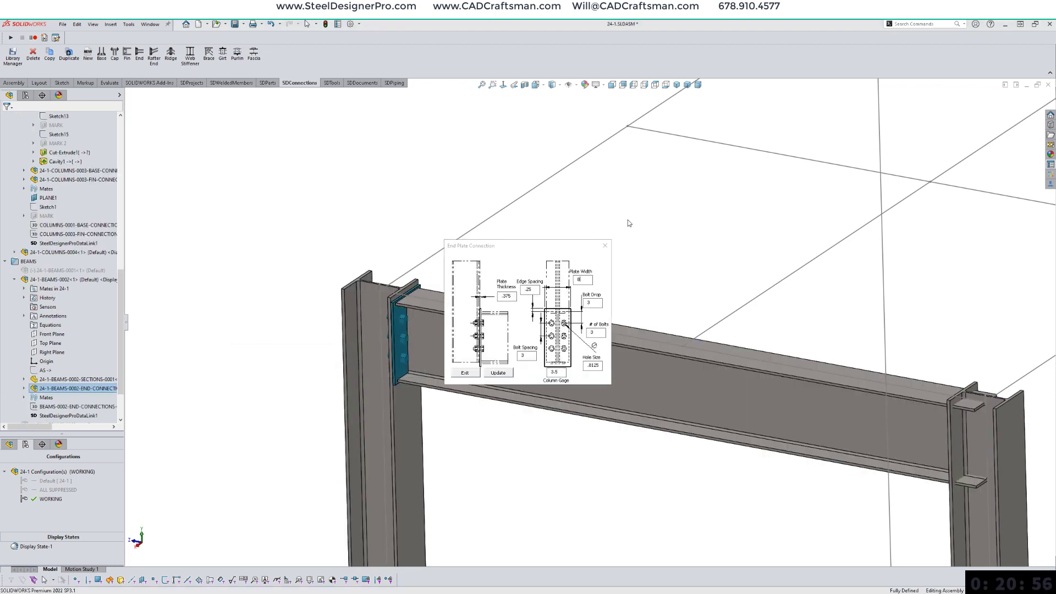
scroll(517, 393, down, 5)
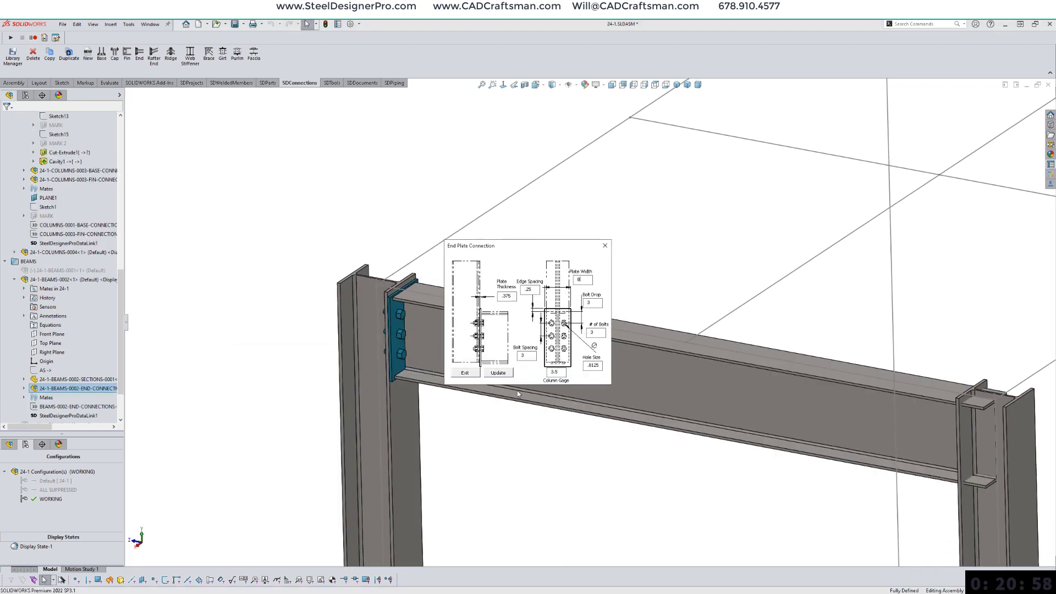
scroll(517, 394, down, 3)
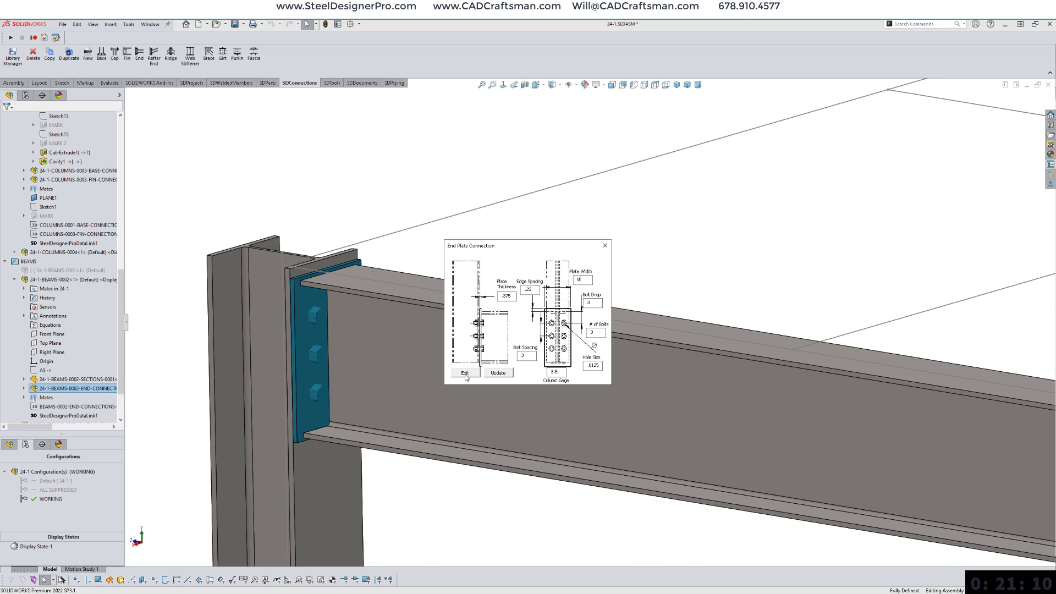
click(465, 374)
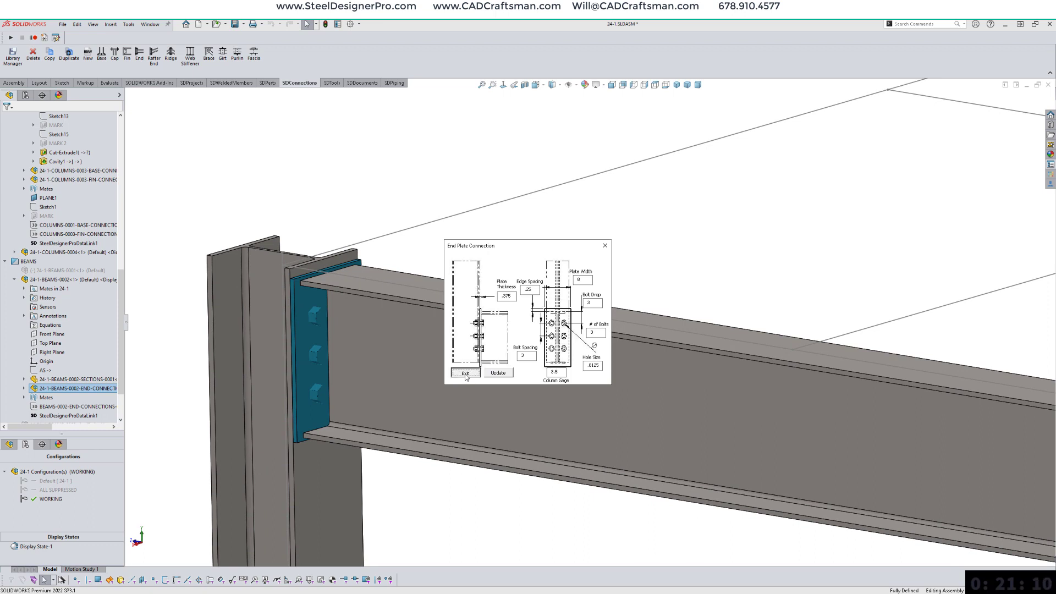
click(326, 475)
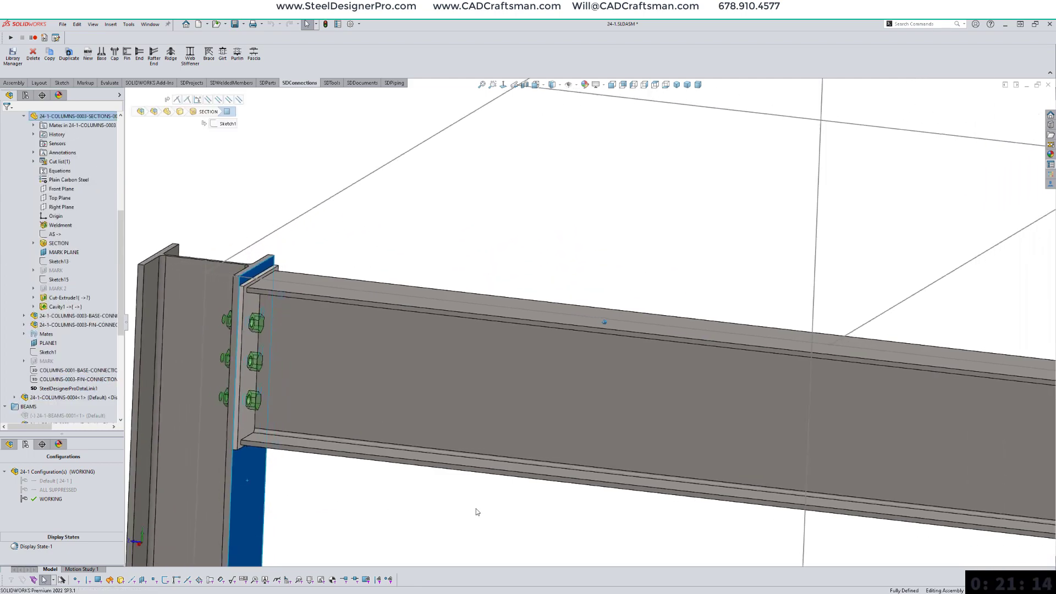
click(544, 502)
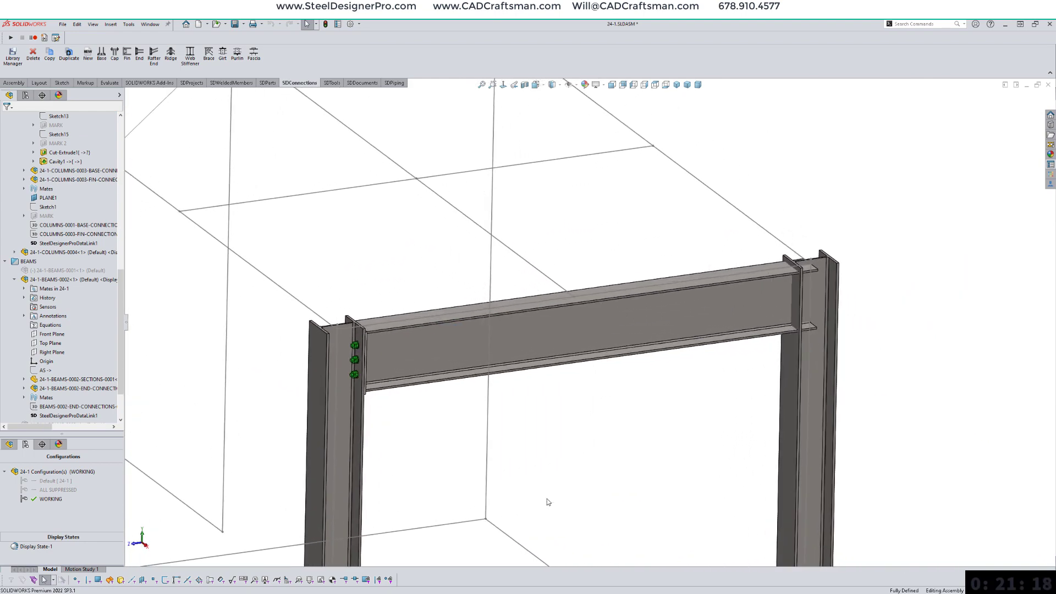
Step: Copy the end plate connection to the beam's opposite end, welded to the beam and bolted to the other column, keeping its plate settings
click(49, 55)
click(357, 361)
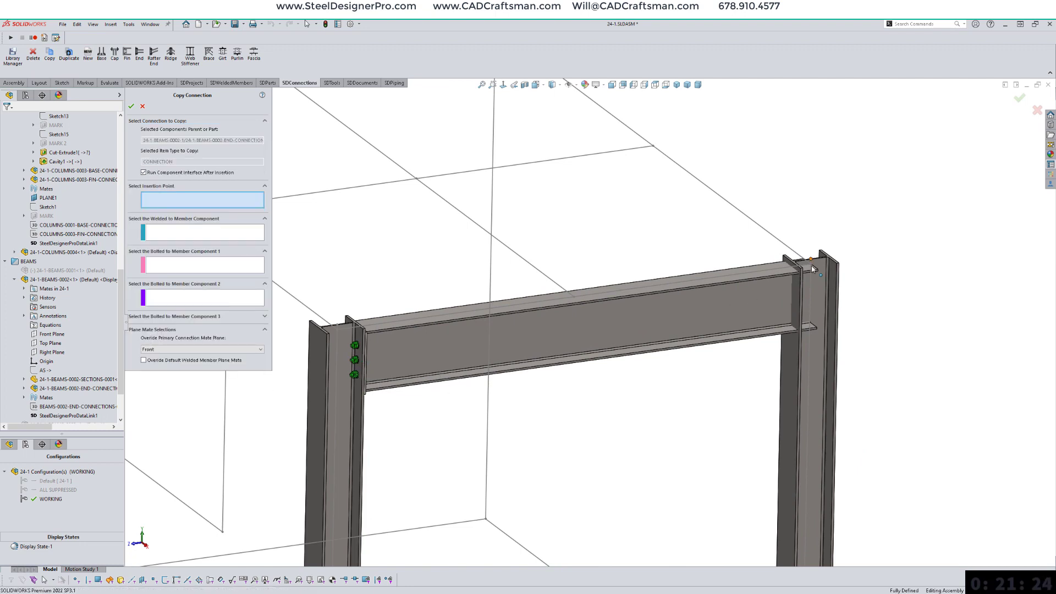
scroll(808, 278, down, 5)
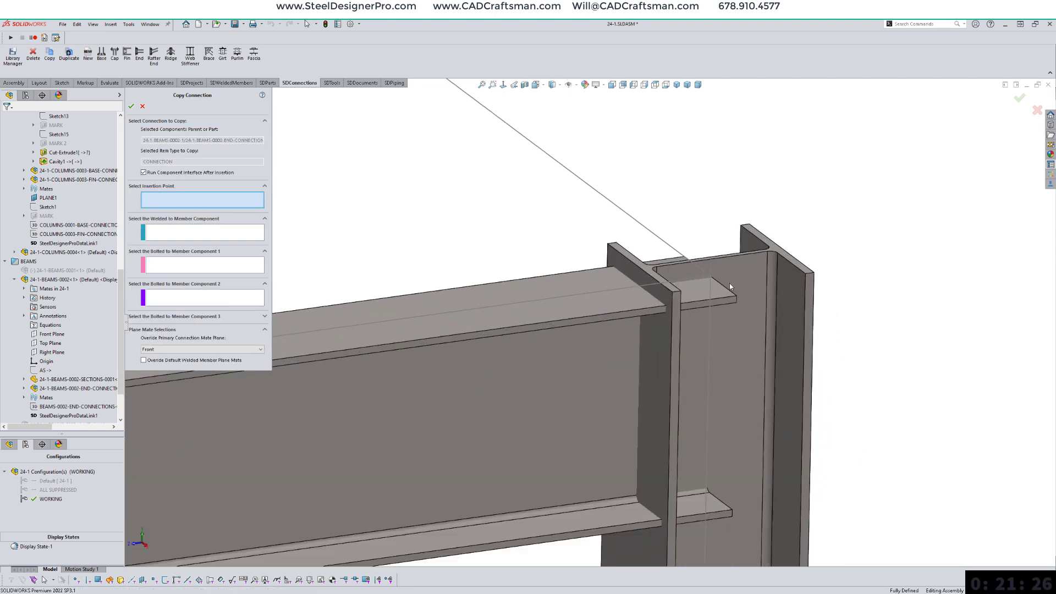
click(710, 278)
click(589, 401)
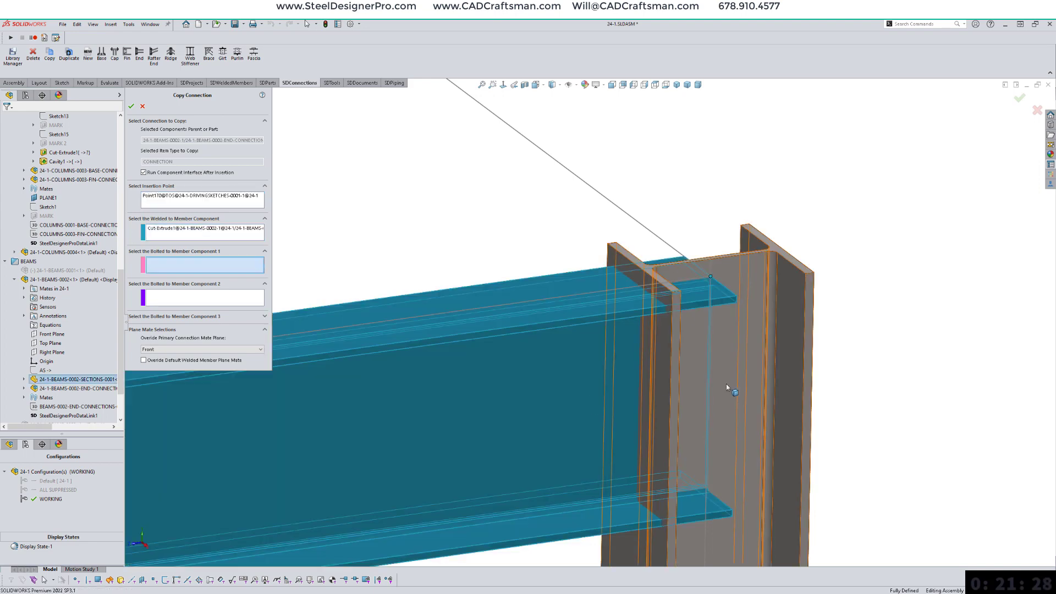
click(726, 384)
right_click(554, 203)
click(572, 207)
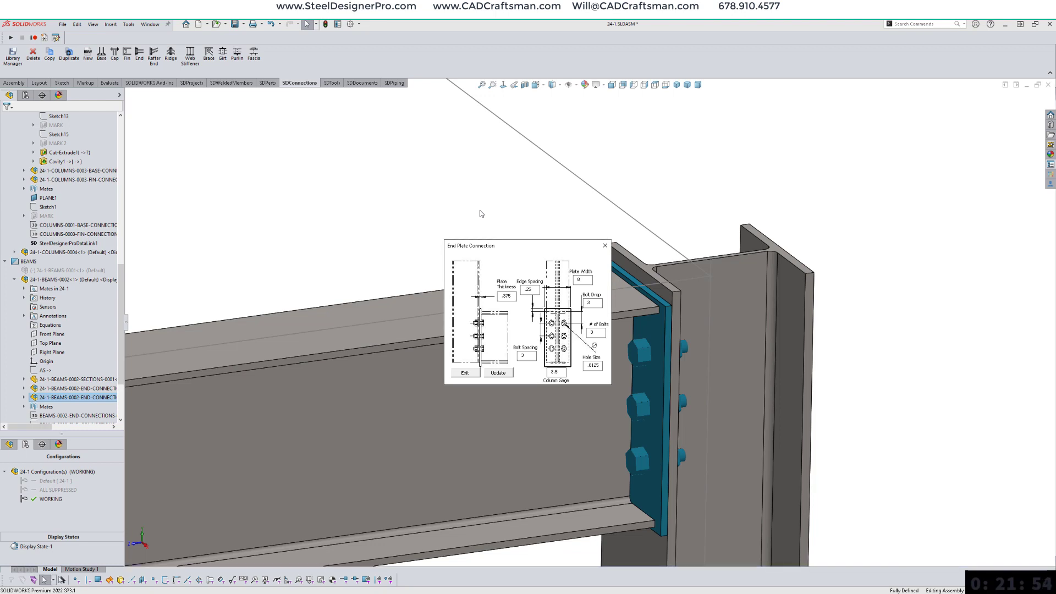
click(465, 373)
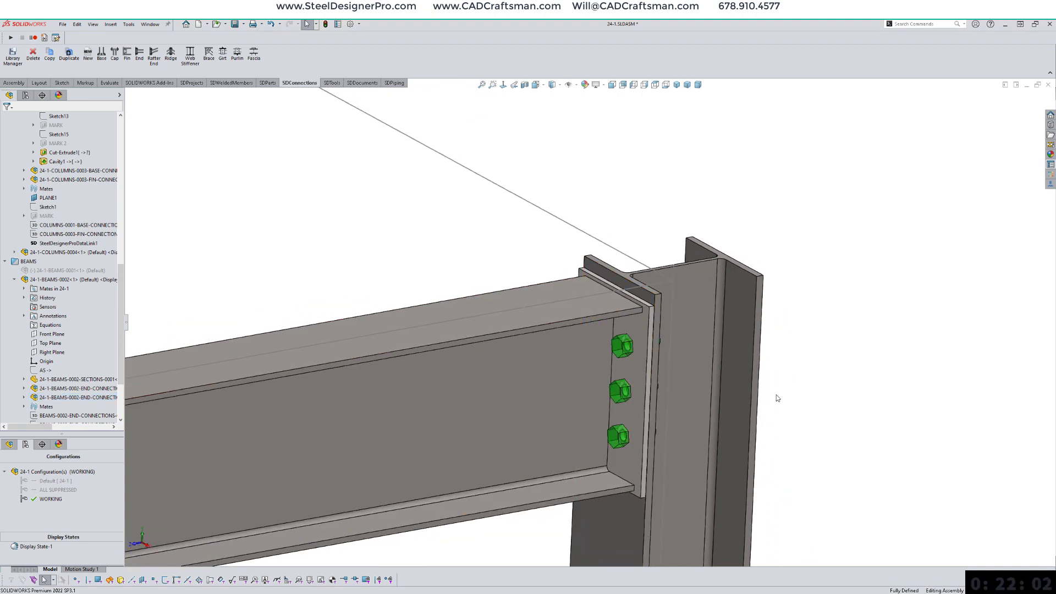
scroll(817, 393, up, 10)
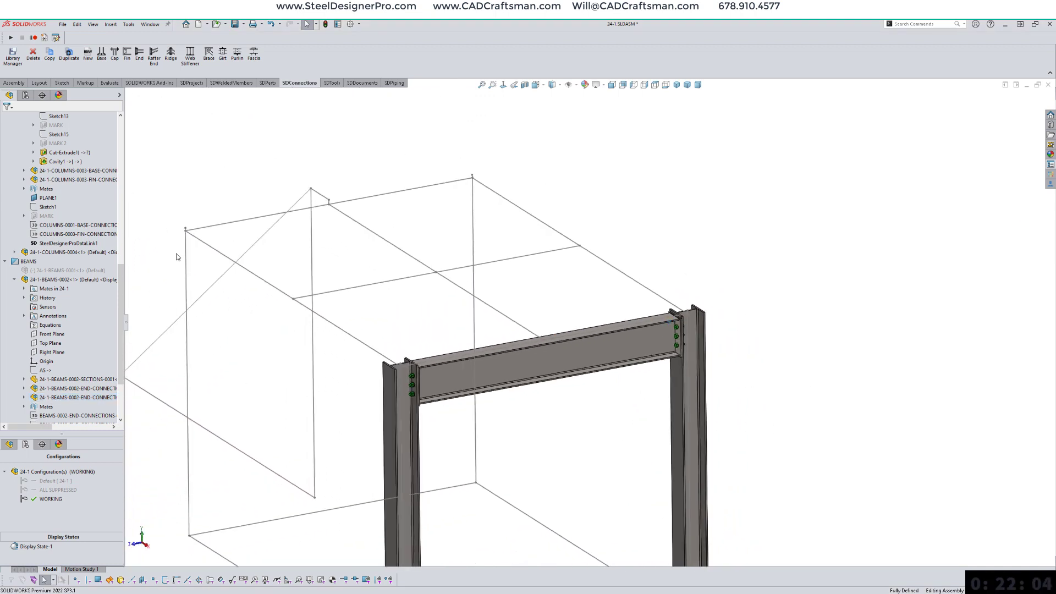
Step: Unsuppress the column 24-1-COLUMNS-0002 and the beam 24-1-BEAMS-0004 in the assembly
right_click(81, 202)
click(107, 208)
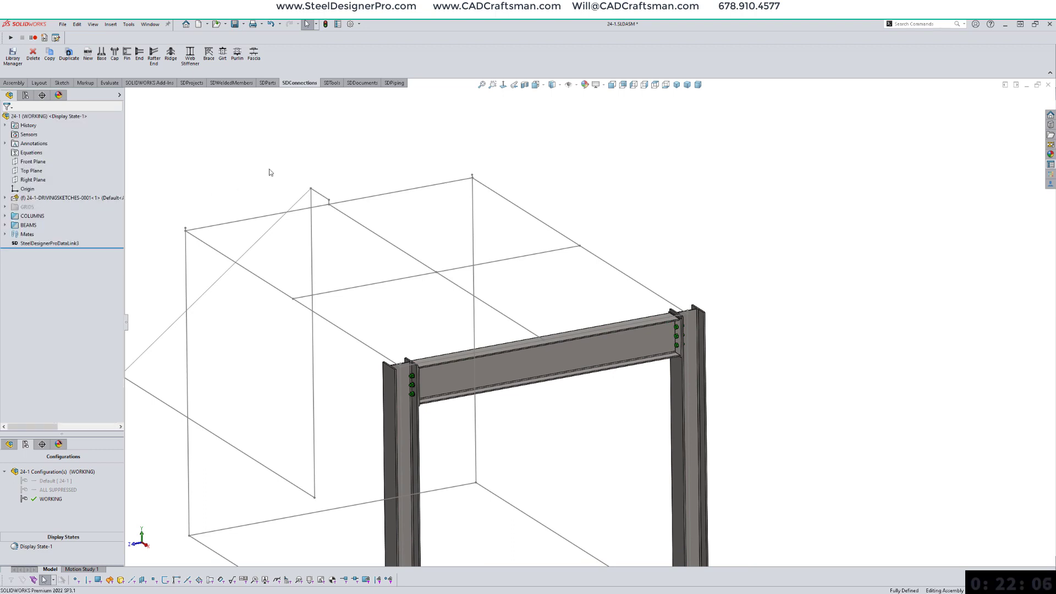
scroll(584, 386, up, 2)
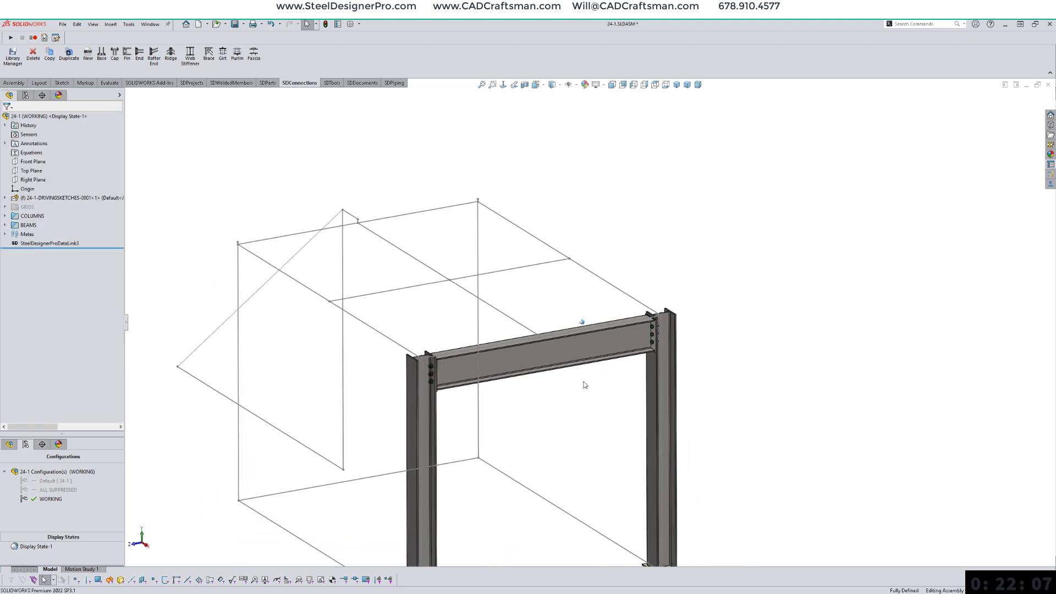
click(5, 216)
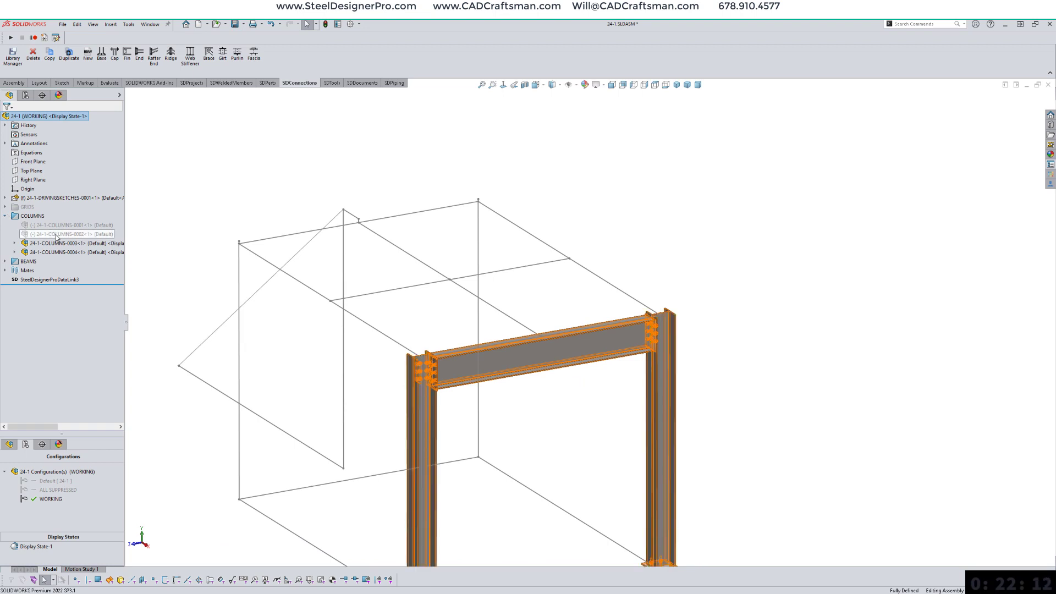
click(5, 262)
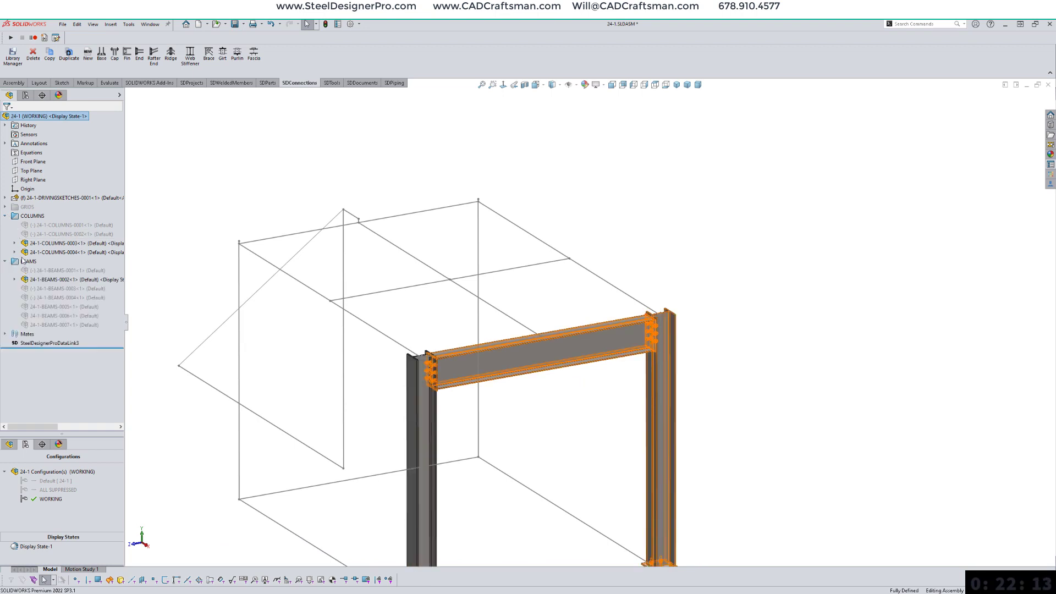
click(69, 235)
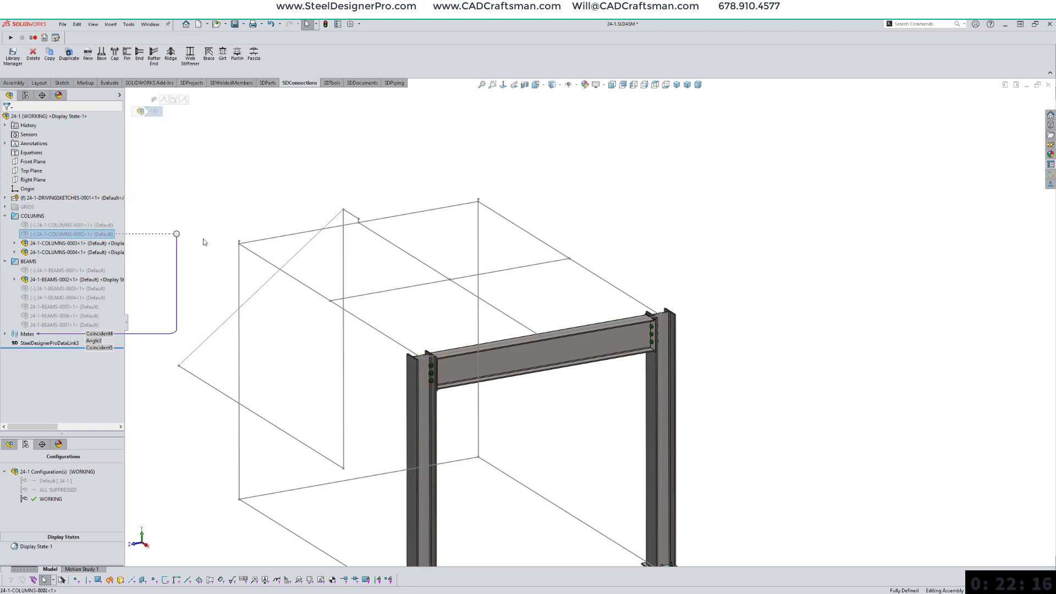
ctrl+click(73, 300)
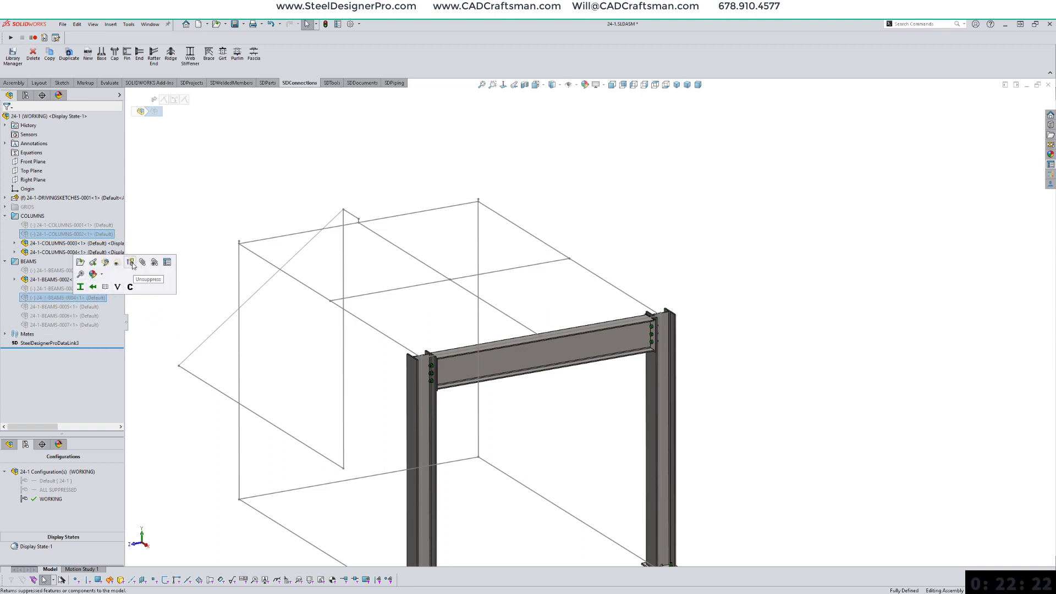
click(137, 279)
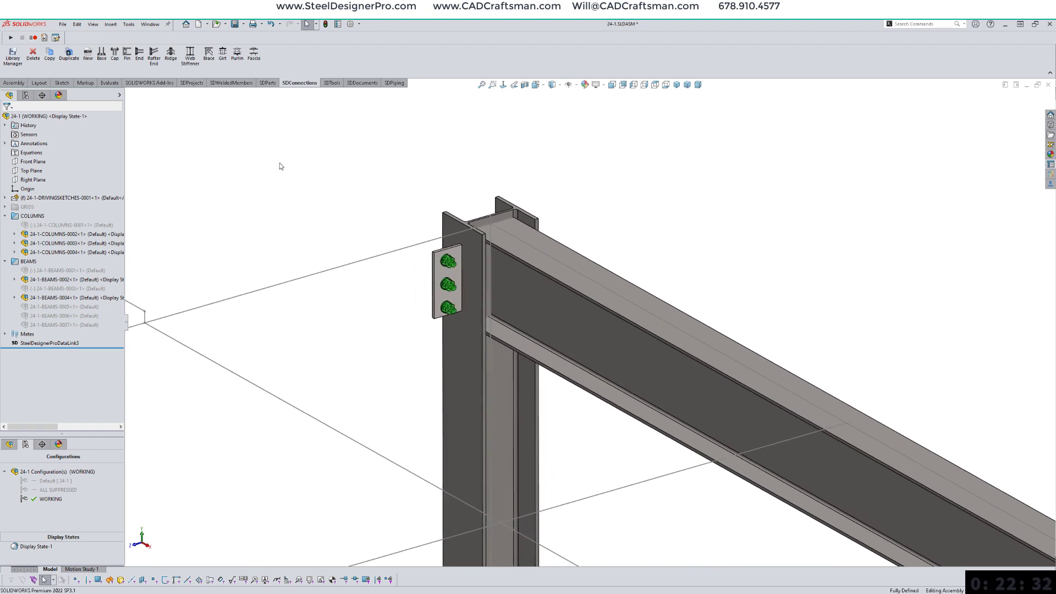
Step: Insert a FAR fin connection at the corner joint, welded to column 24-1-COLUMNS-0004 and bolted to beam 24-1-BEAMS-0004, keeping the default plate settings
click(127, 61)
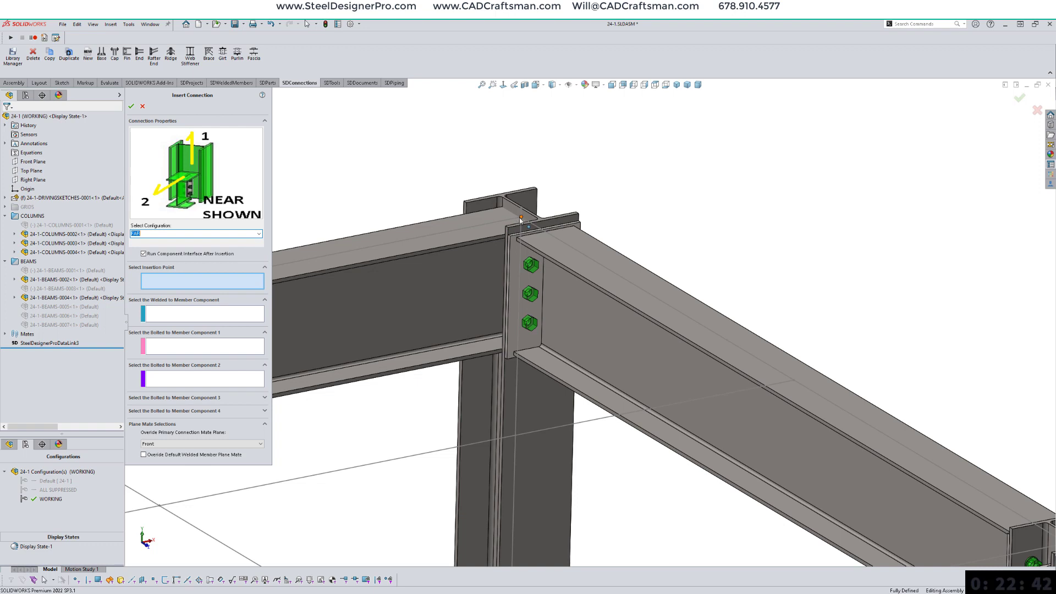
click(521, 220)
click(540, 407)
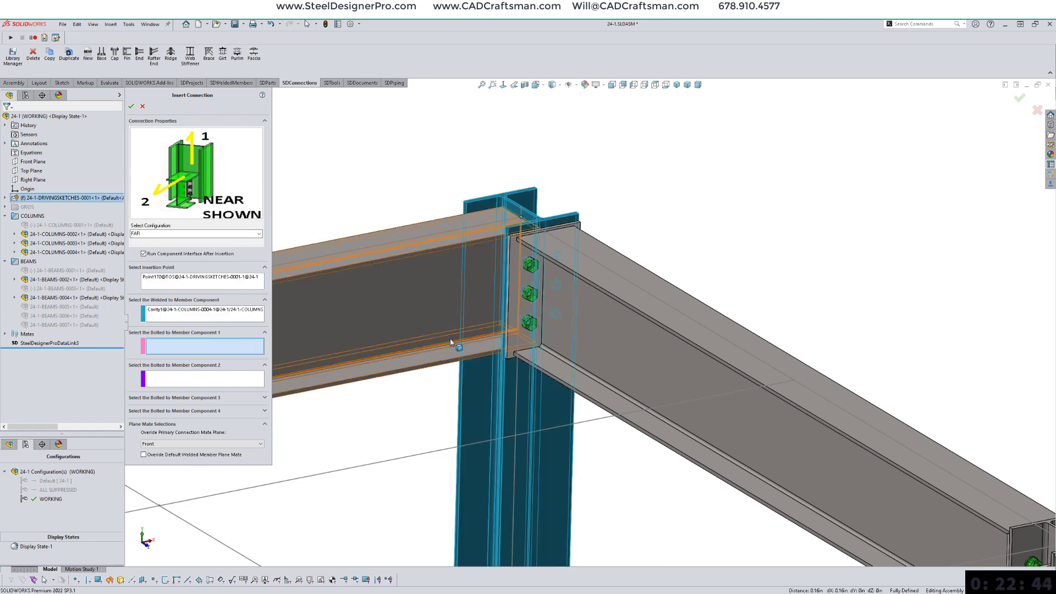
click(454, 342)
right_click(402, 416)
click(421, 451)
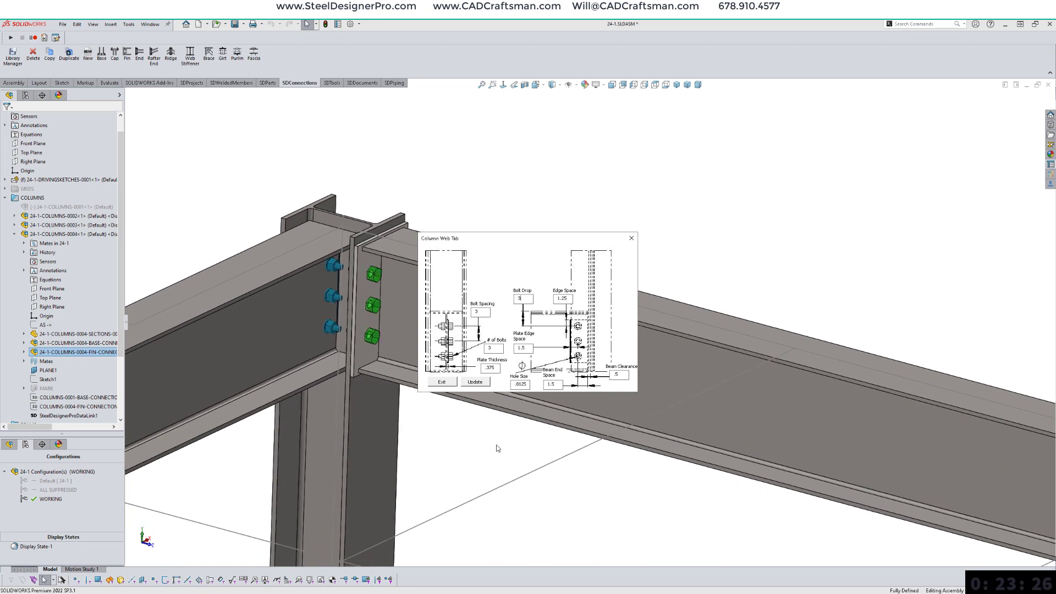
click(442, 382)
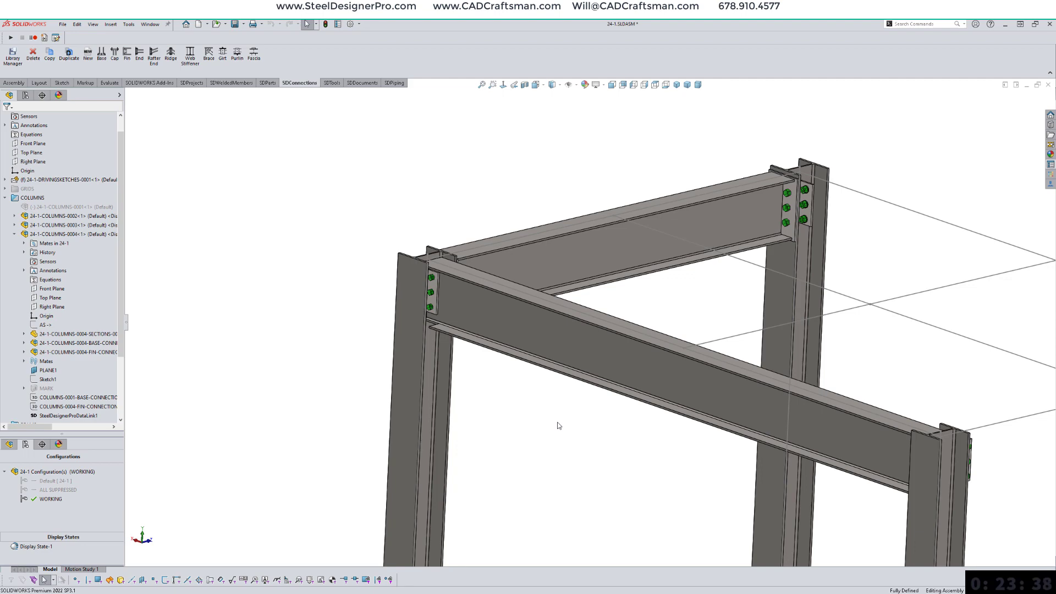
Step: Change the configuration of the fin connection on column 24-1-COLUMNS-0004 from FAR to NEAR
scroll(483, 297, down, 5)
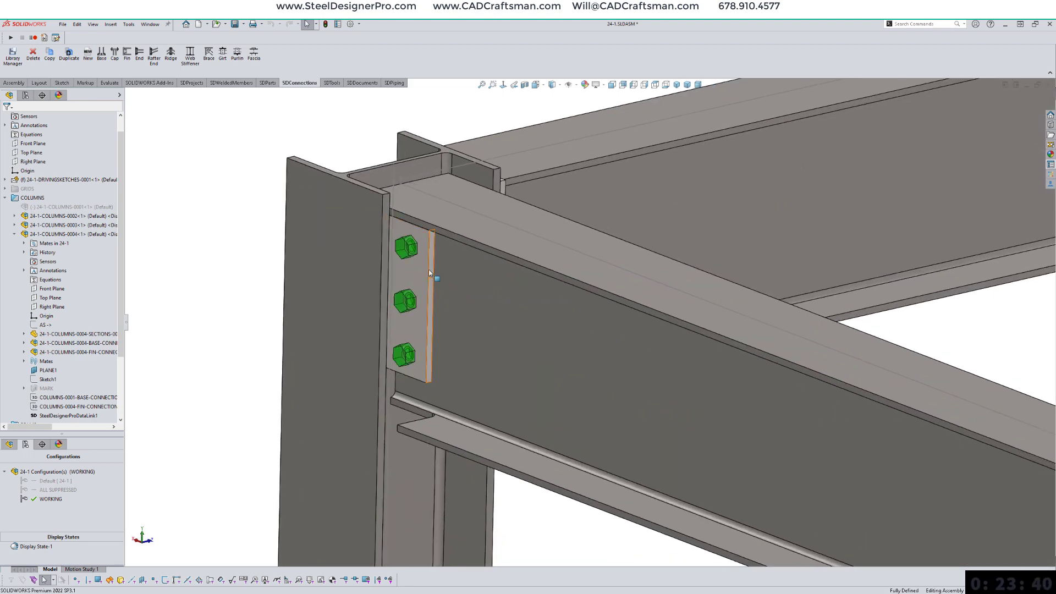
click(415, 268)
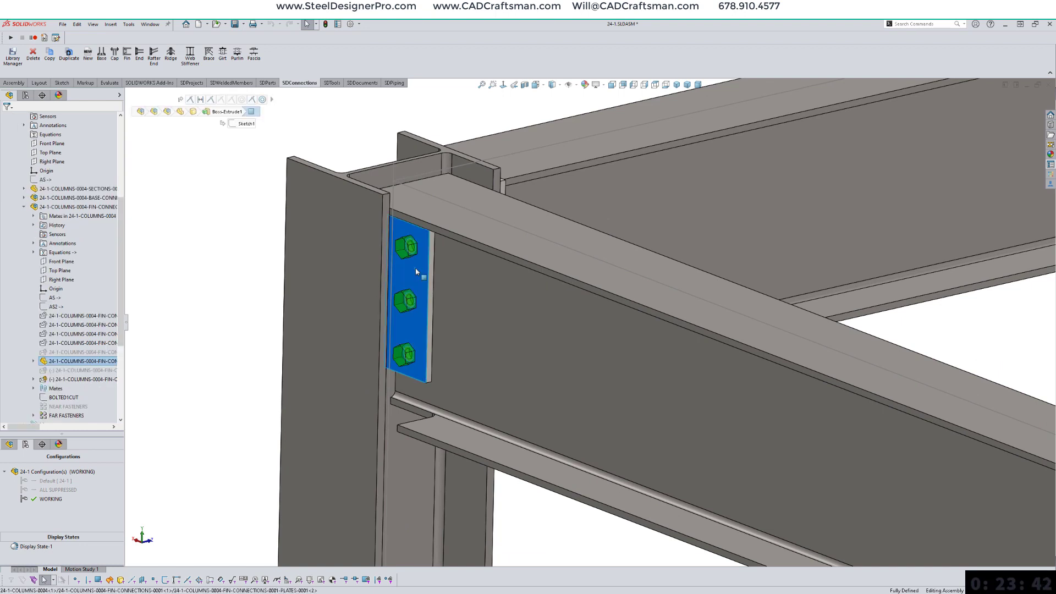
click(168, 112)
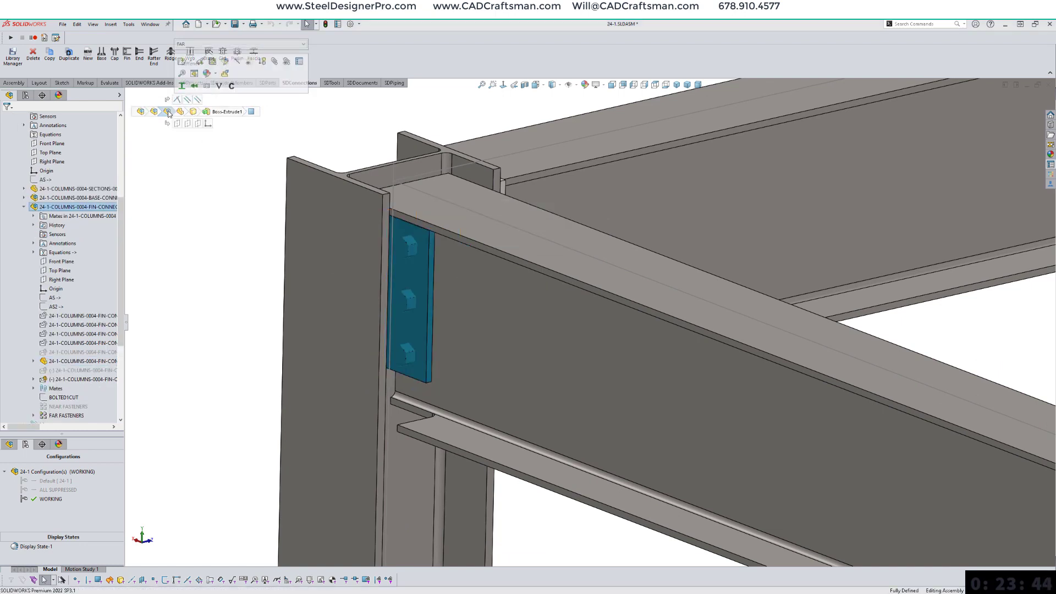
click(225, 44)
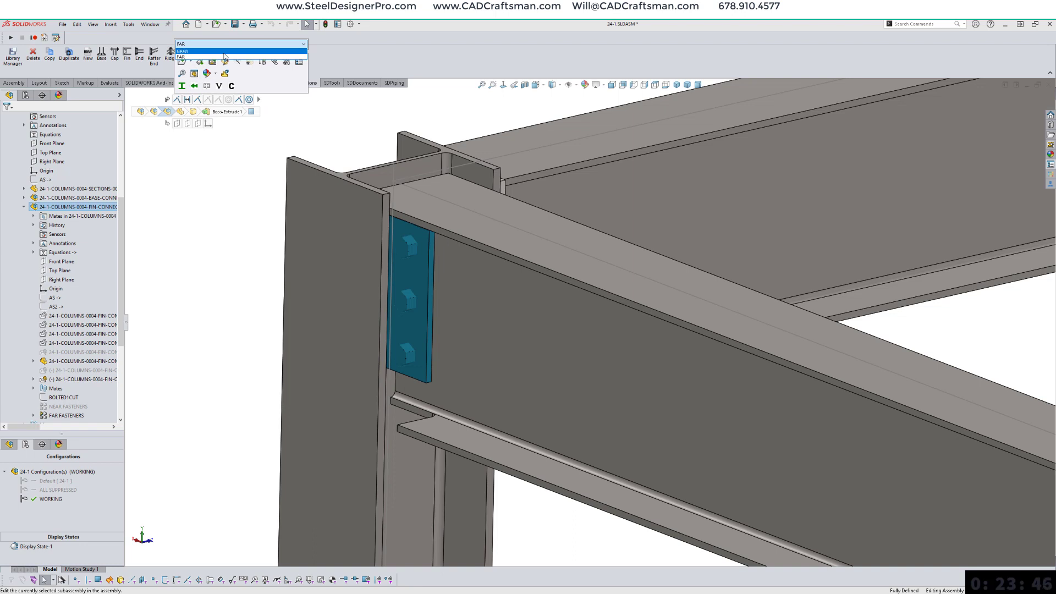
click(187, 52)
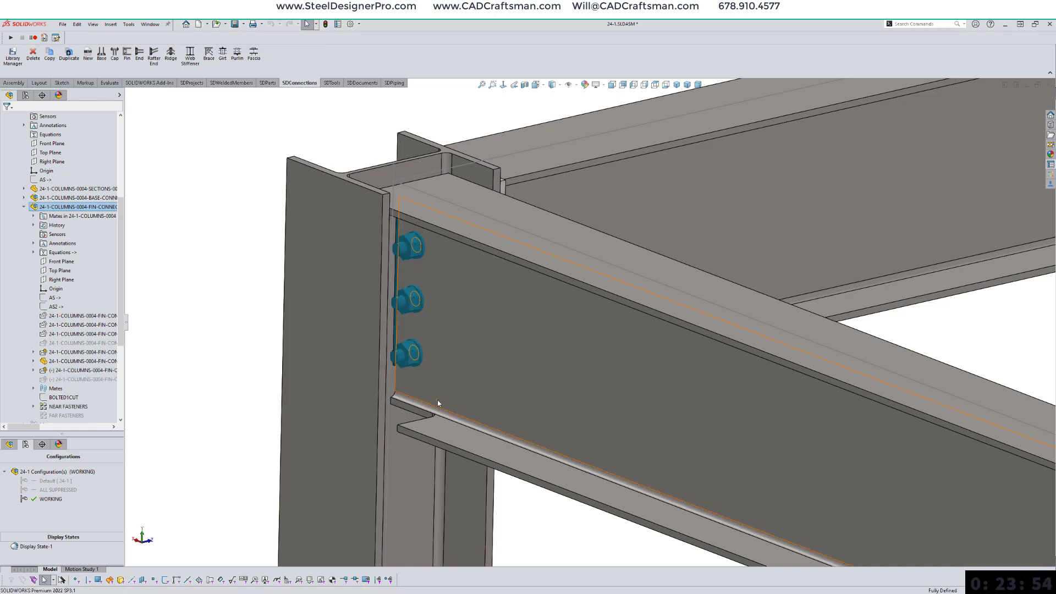
click(546, 531)
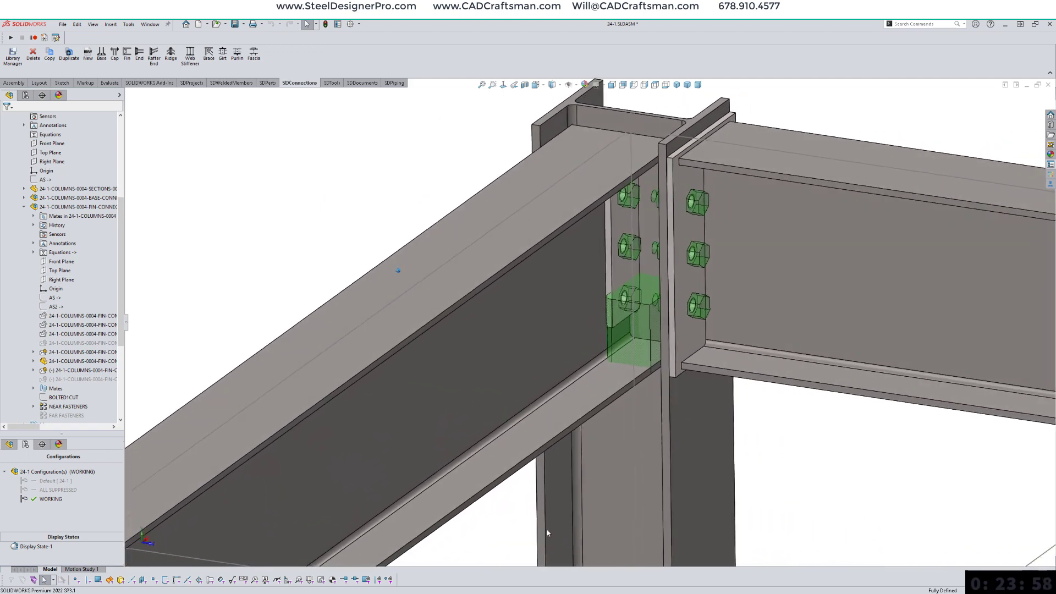
Step: Redefine Cavity2 in the 24-1-BEAMS-0004 section with the fin connection's green cut block as design component, and hide the block in the assembly
click(520, 337)
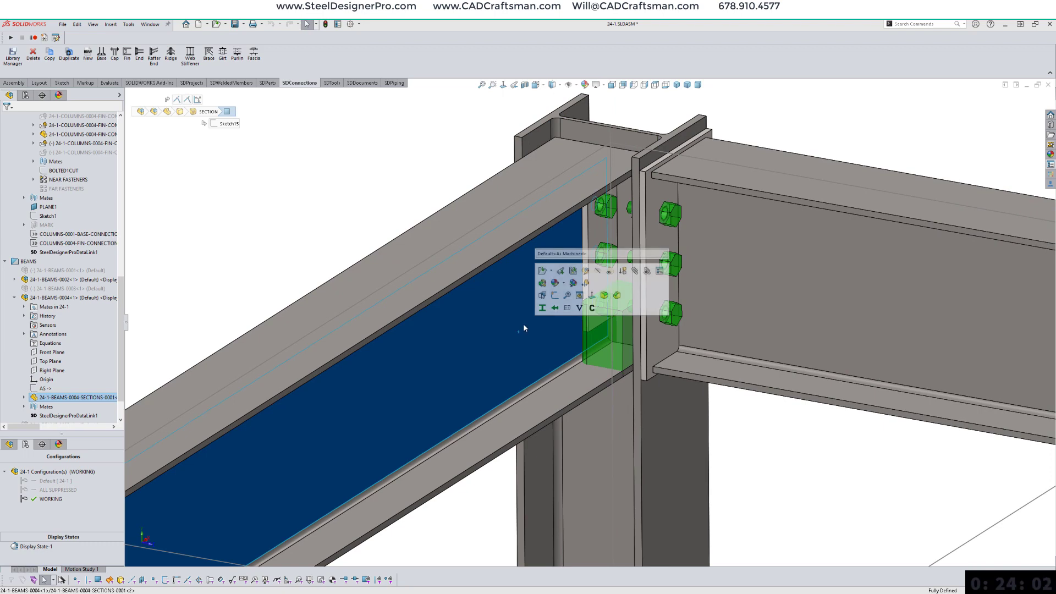
click(586, 271)
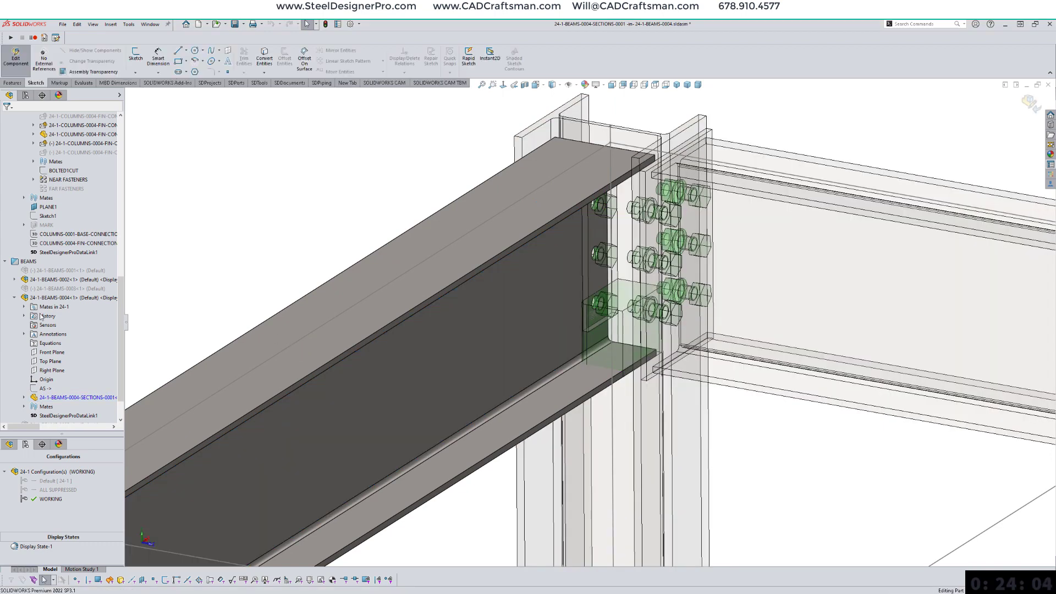
scroll(52, 353, down, 2)
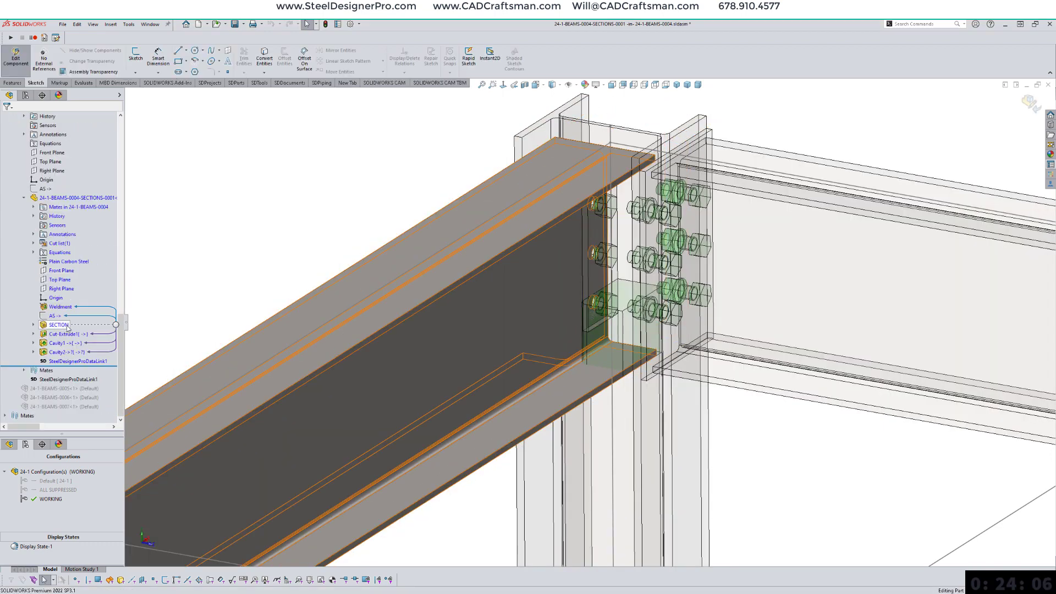
click(65, 352)
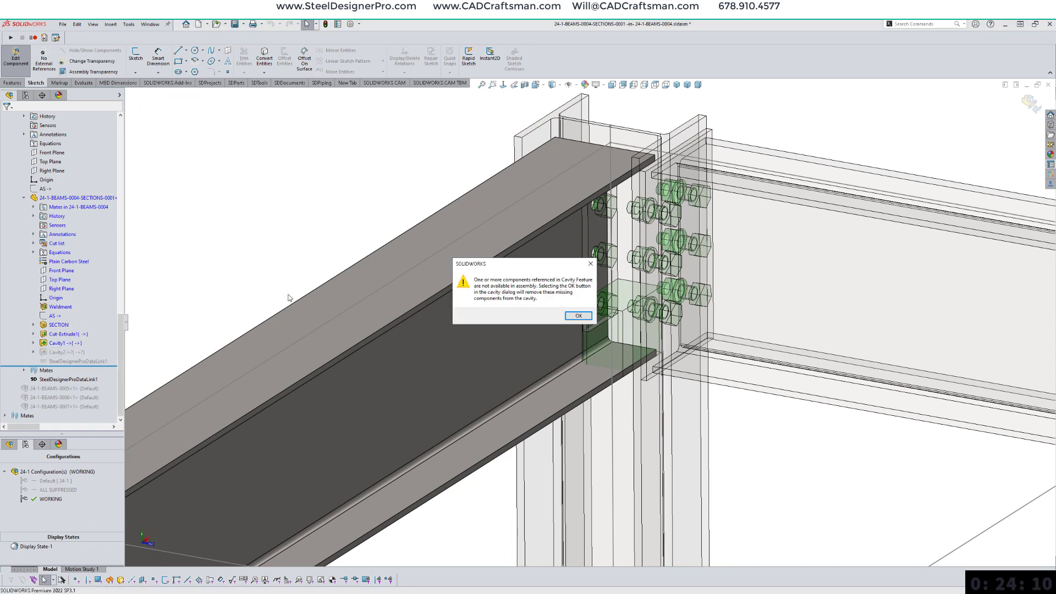
click(573, 316)
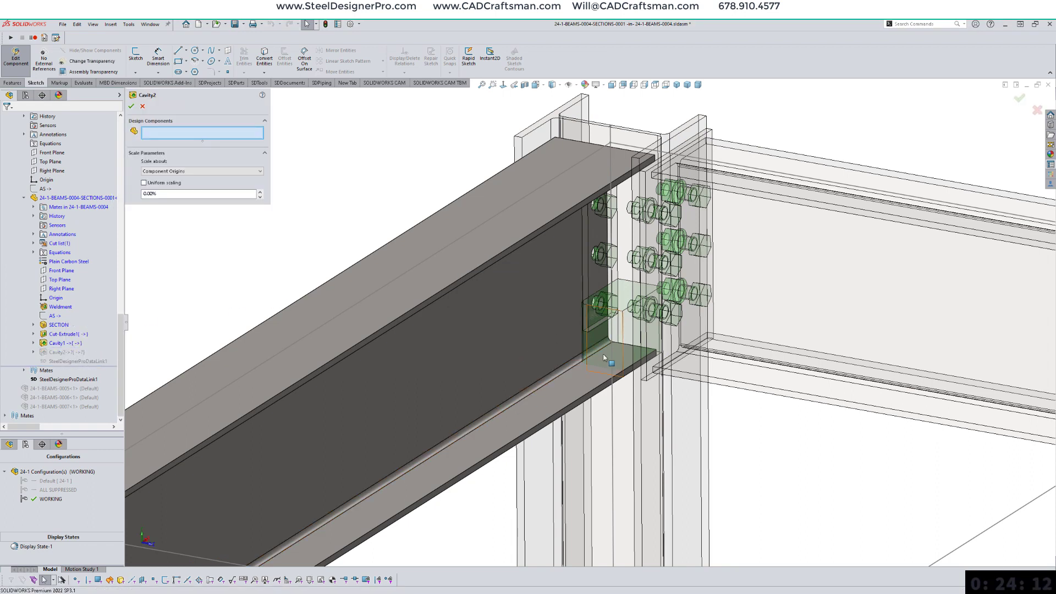
click(617, 342)
right_click(617, 342)
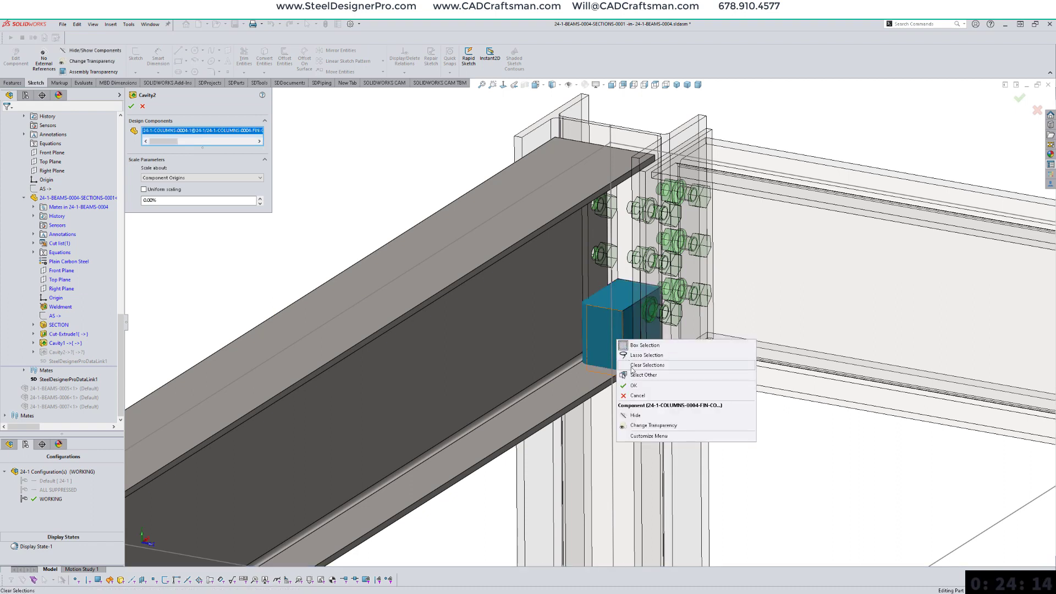
click(635, 385)
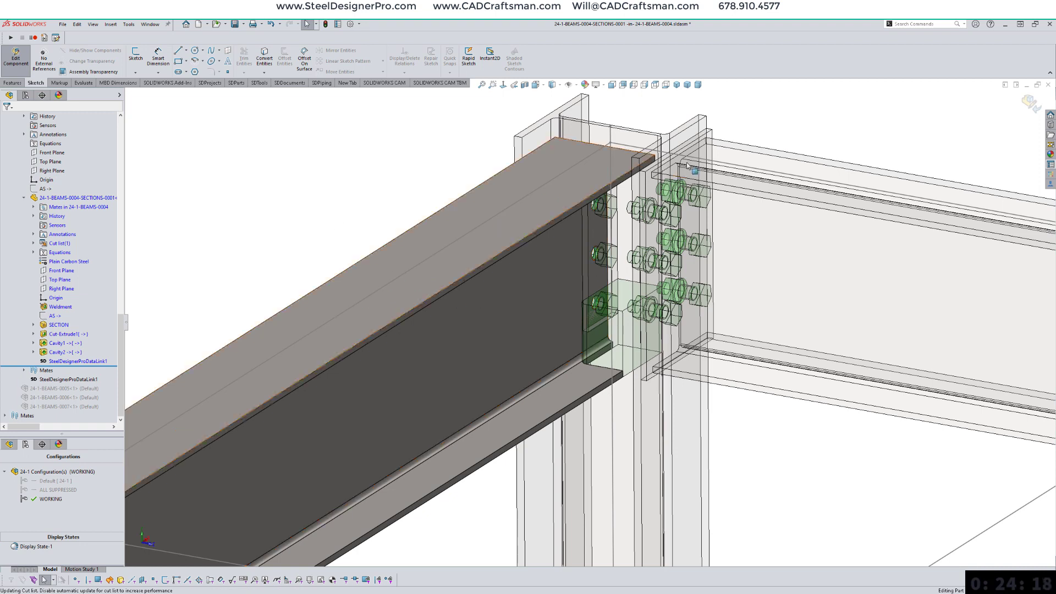
click(1030, 102)
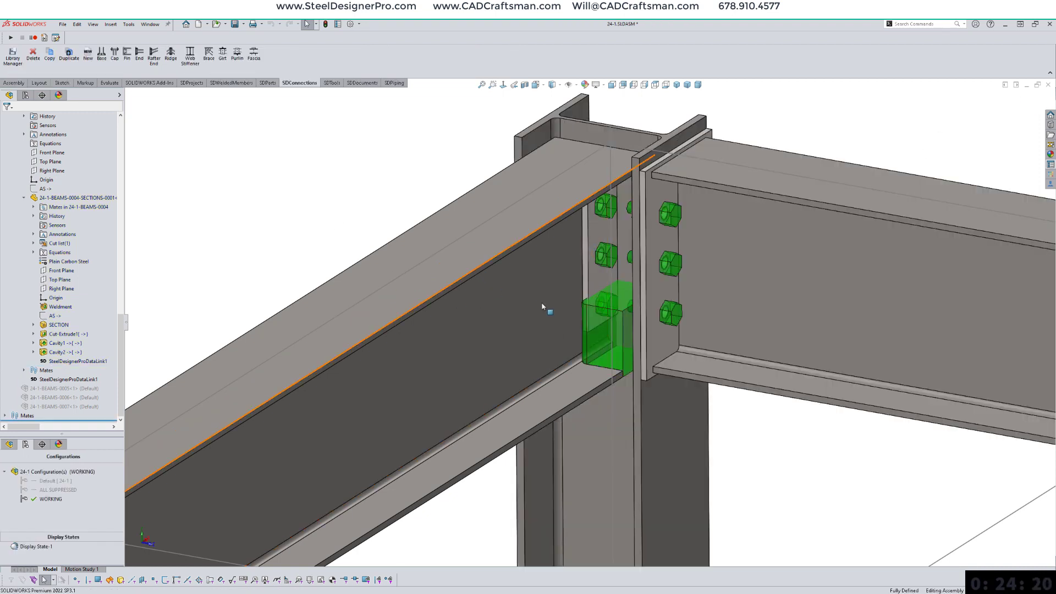
click(590, 349)
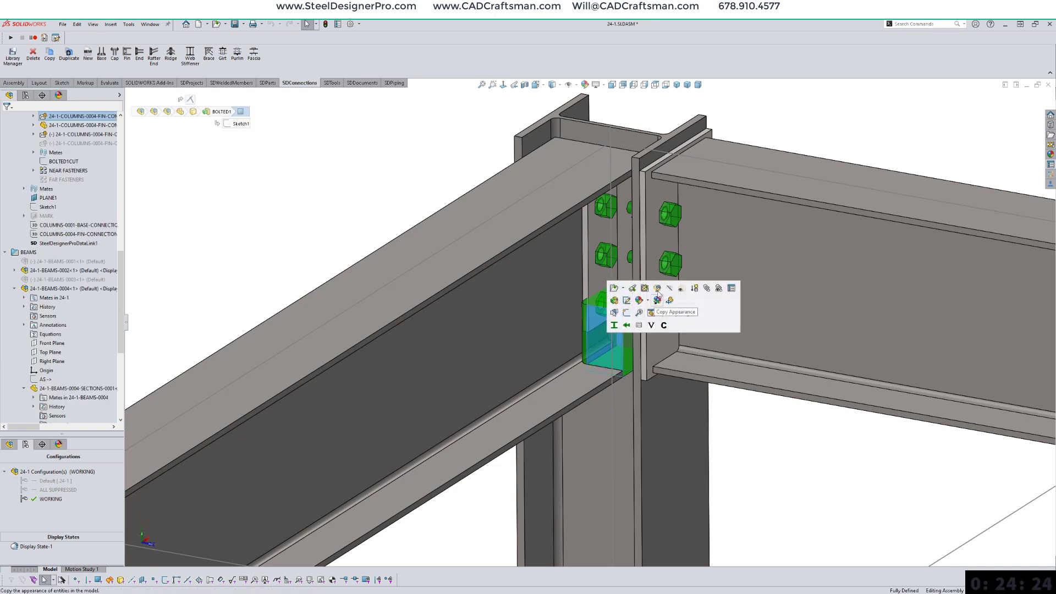
click(670, 289)
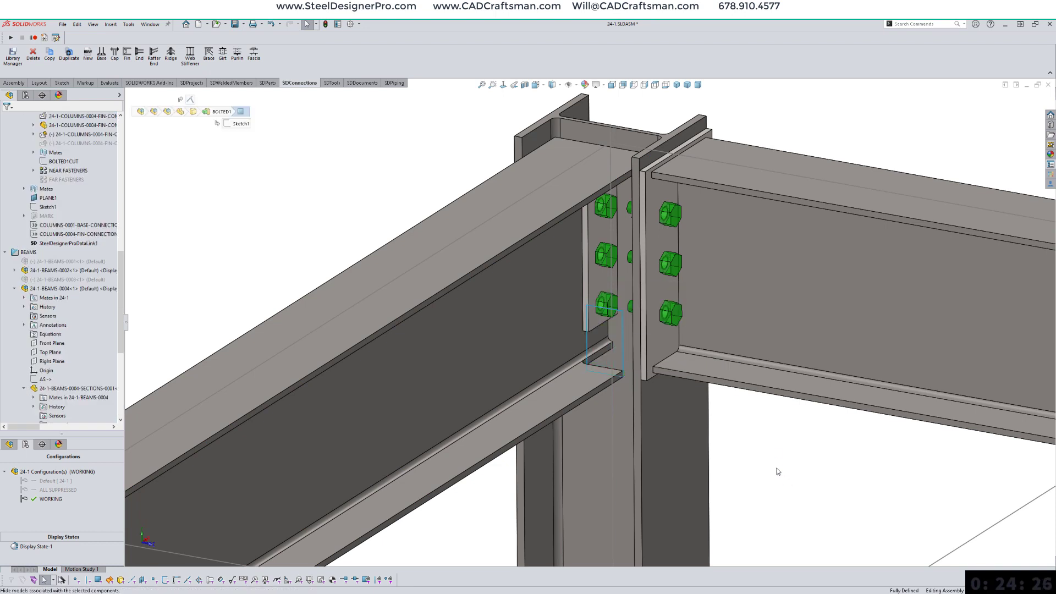
Step: Insert a FAR fin connection at the opposite end of beam 24-1-BEAMS-0004, welded to column 24-1-COLUMNS-0002 and bolted to the beam, keeping the default plate settings
scroll(778, 471, up, 6)
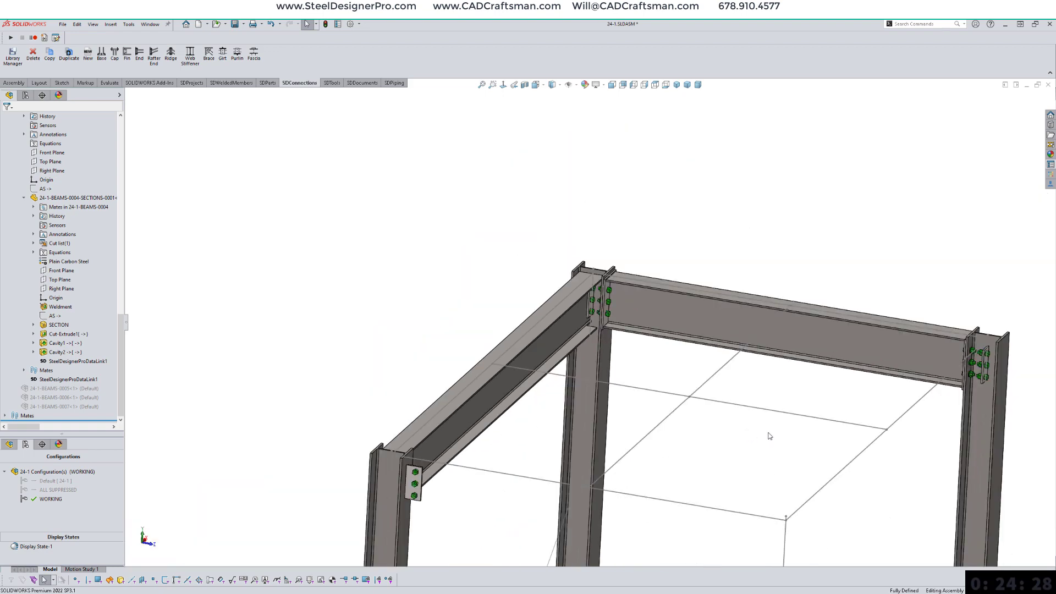
middle_drag(769, 433, 769, 430)
scroll(768, 433, down, 5)
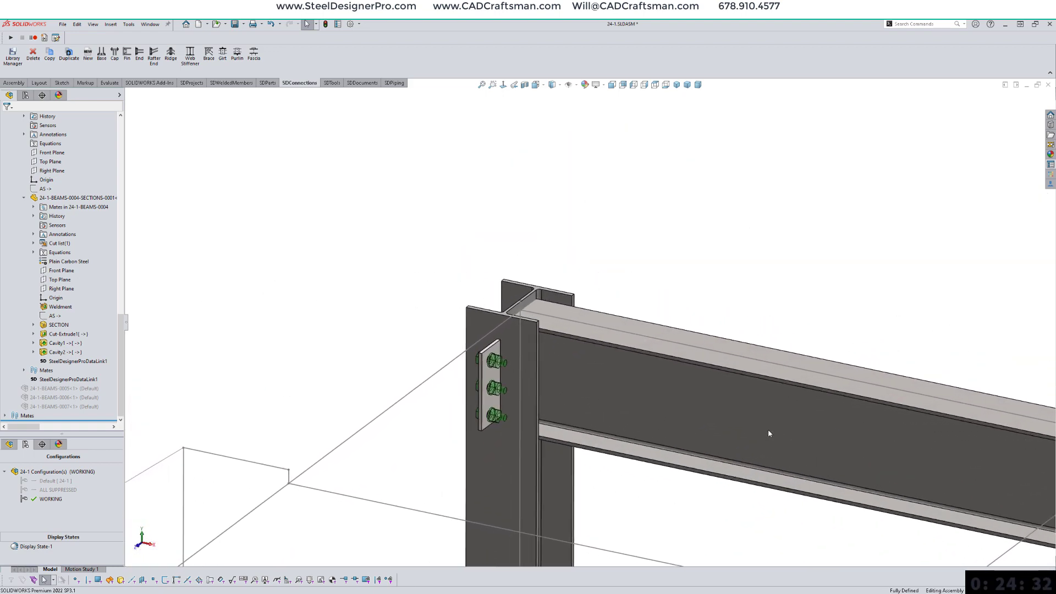
click(127, 53)
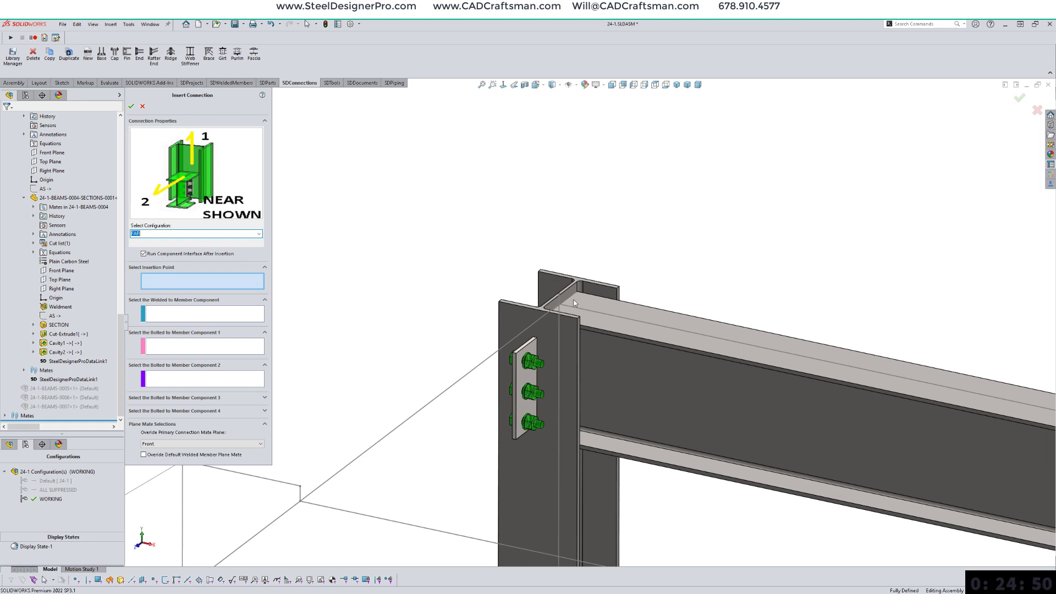
click(559, 303)
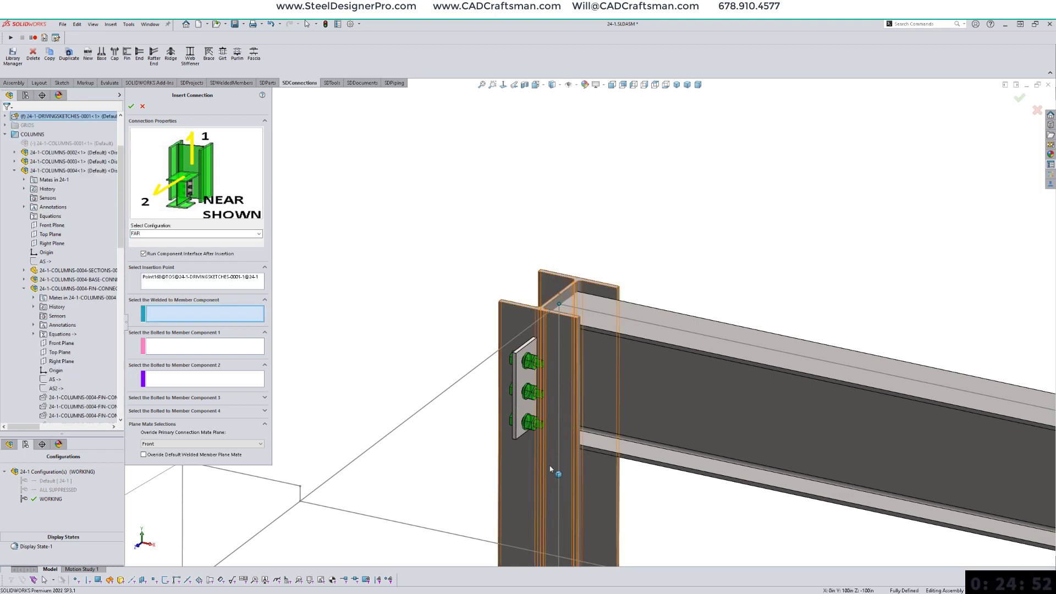
click(576, 456)
click(660, 418)
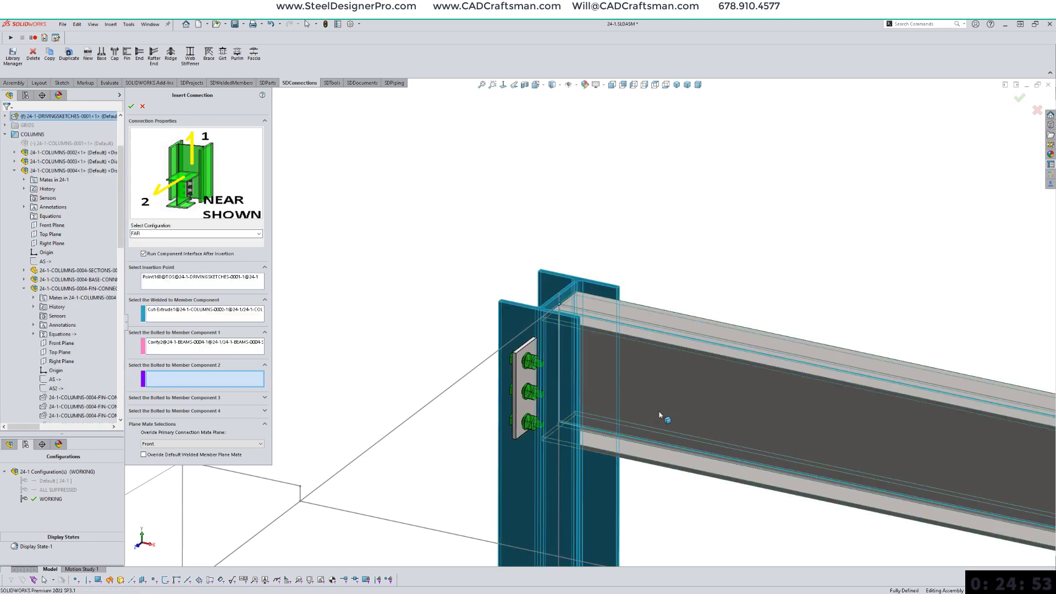
right_click(670, 207)
click(690, 244)
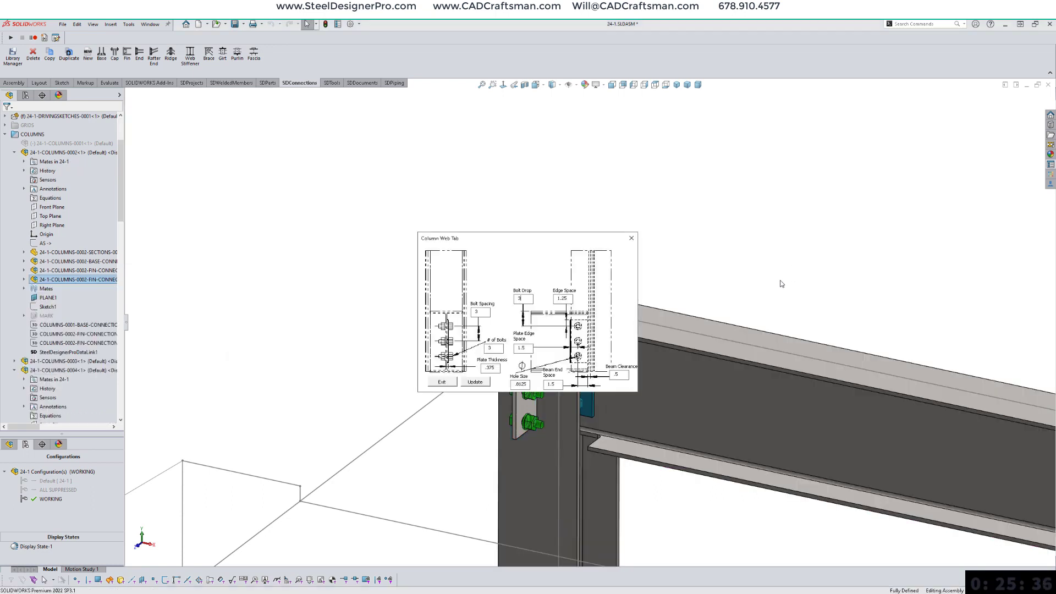
click(465, 384)
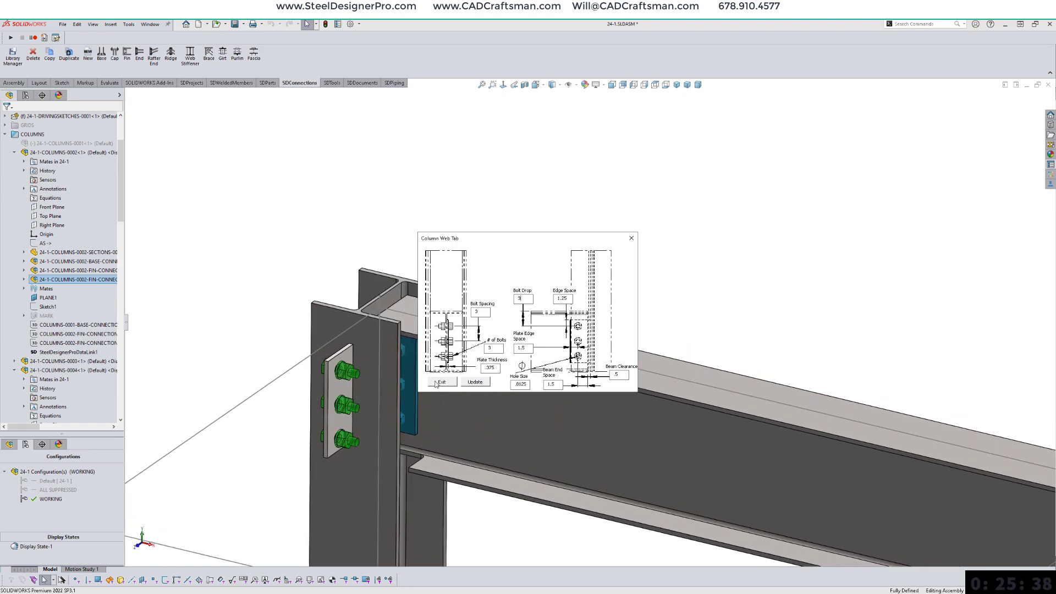
click(441, 382)
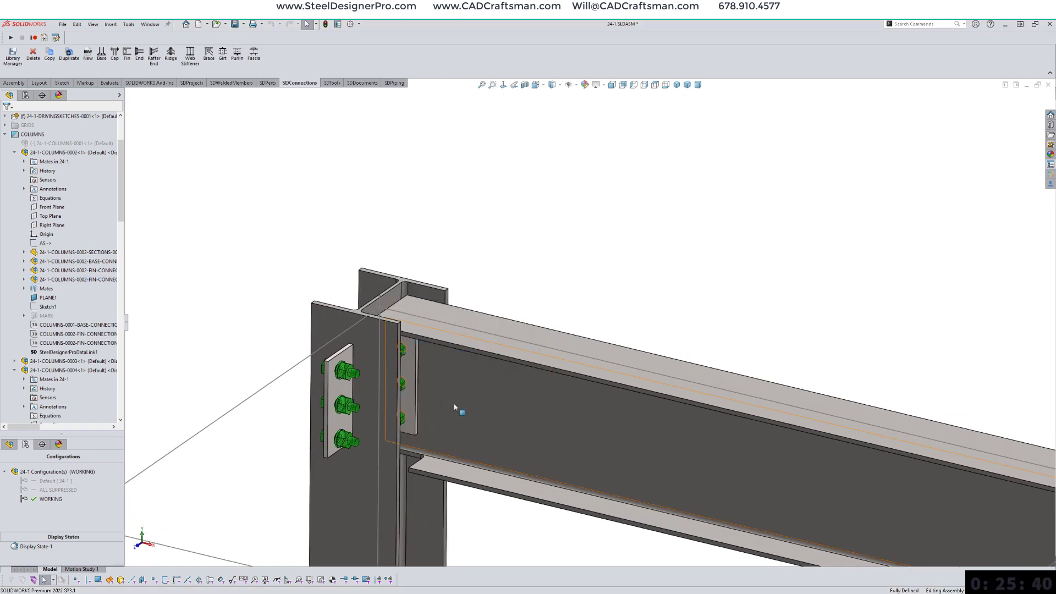
Step: Collapse all expanded items in the 24-1 assembly tree
click(454, 407)
scroll(641, 236, up, 8)
click(698, 275)
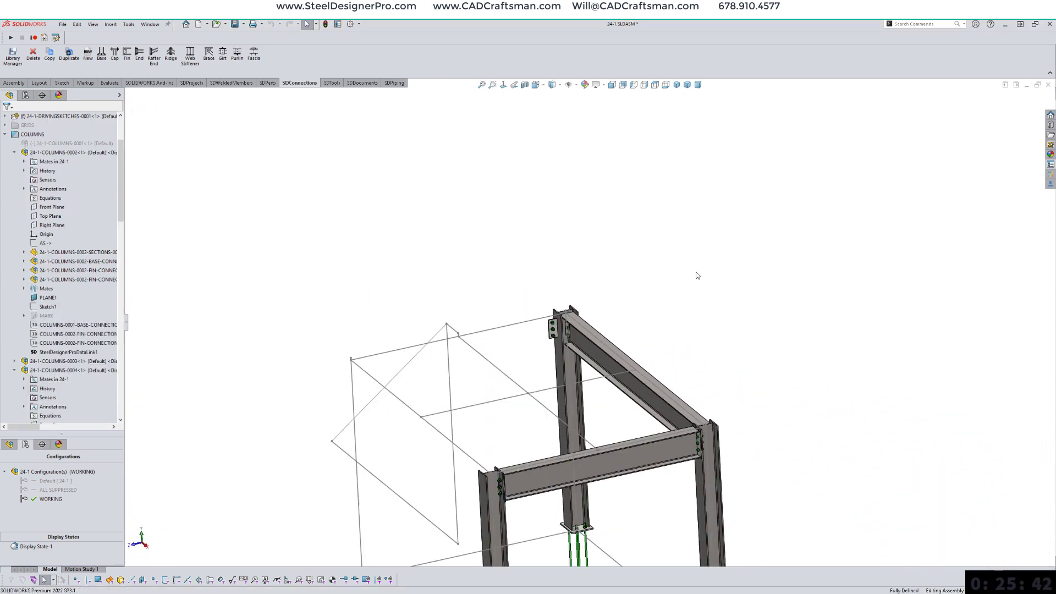
scroll(696, 274, up, 5)
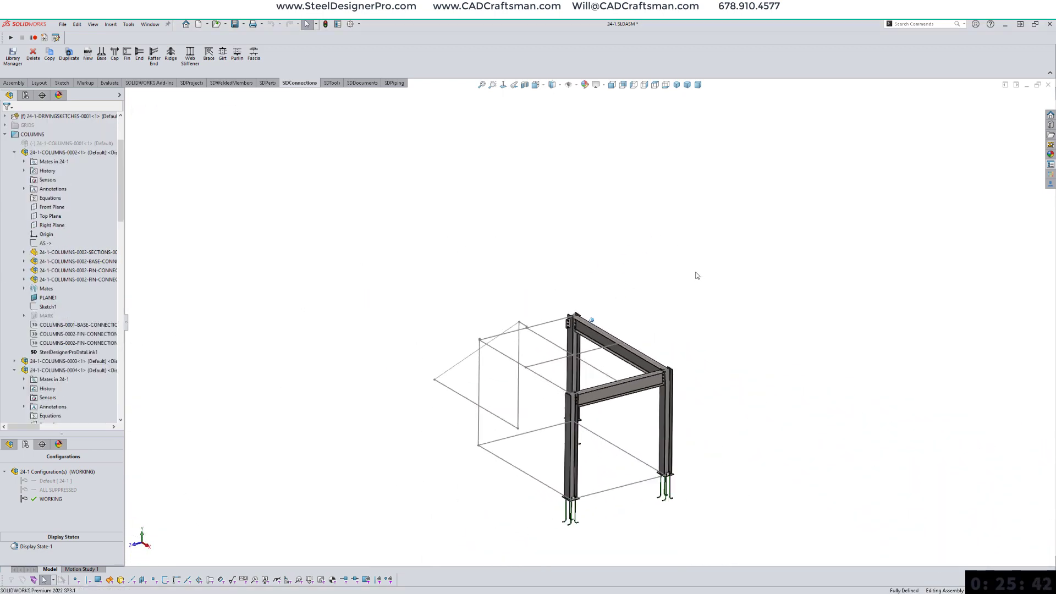
right_click(90, 197)
click(104, 200)
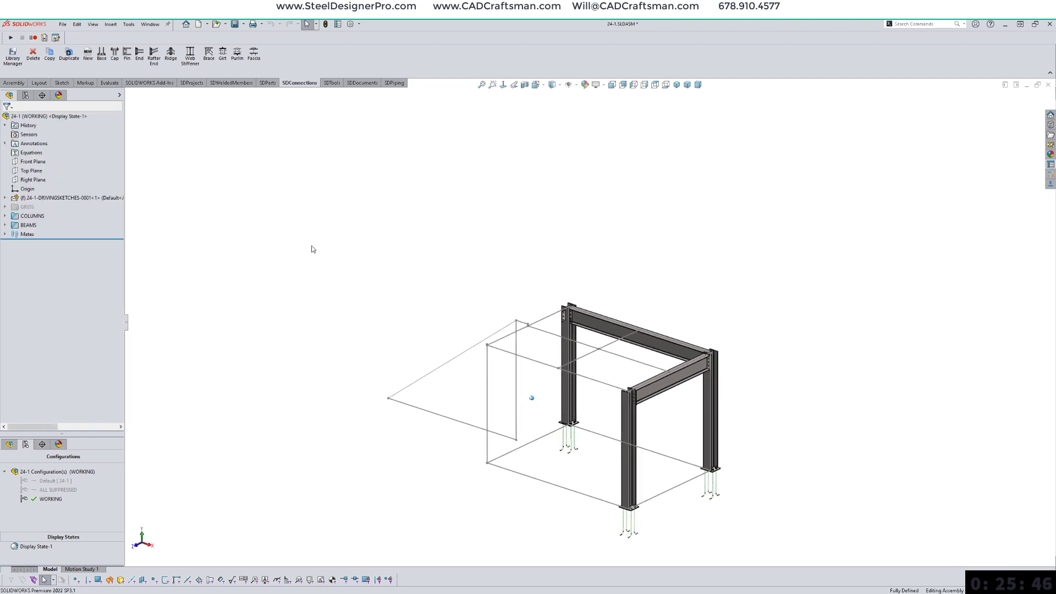
mouse_move(363, 251)
right_down()
mouse_move(303, 251)
mouse_move(370, 259)
right_up()
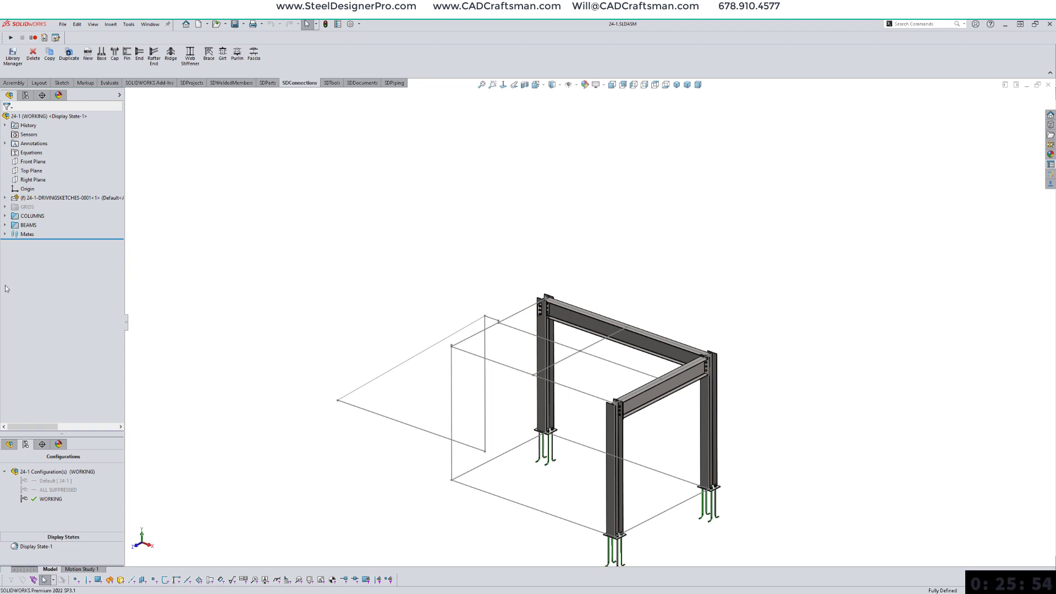
Step: Suppress the COLUMNS and BEAMS folders so only the driving sketches are shown, and save the assembly
click(32, 216)
ctrl+click(28, 225)
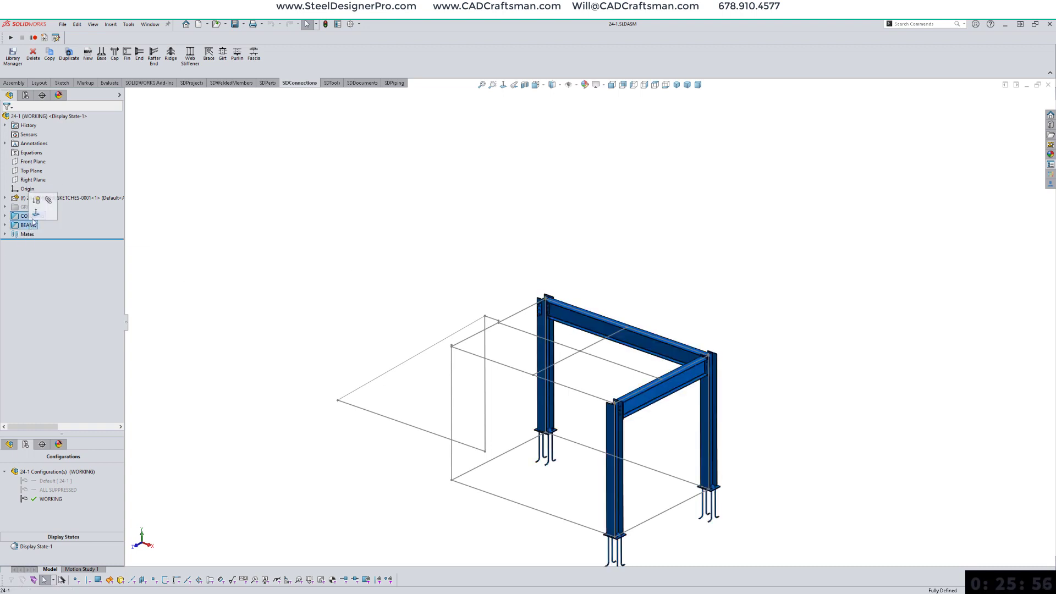
click(40, 203)
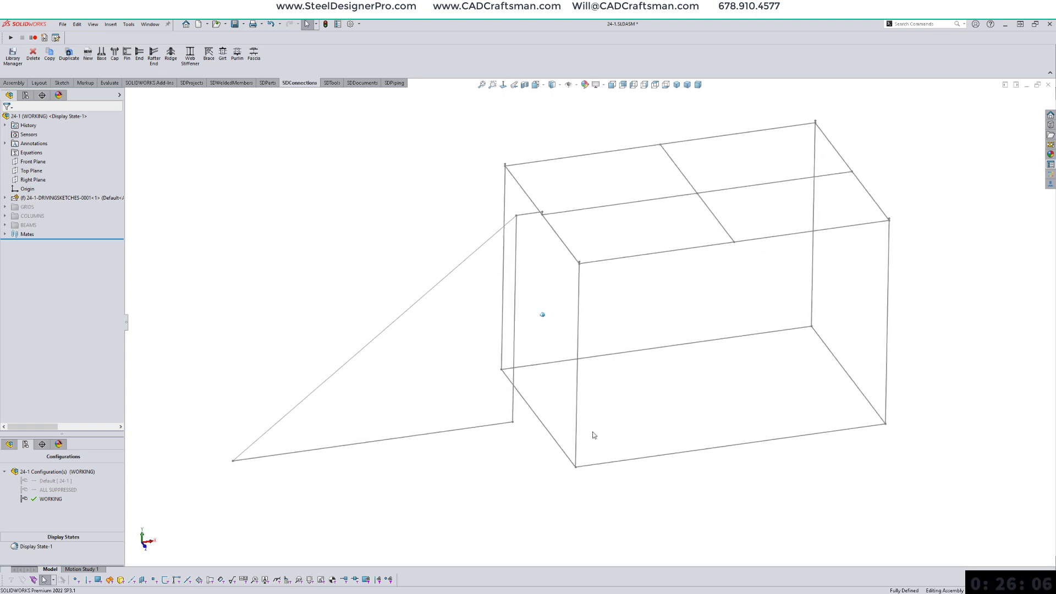
key(ctrl+s)
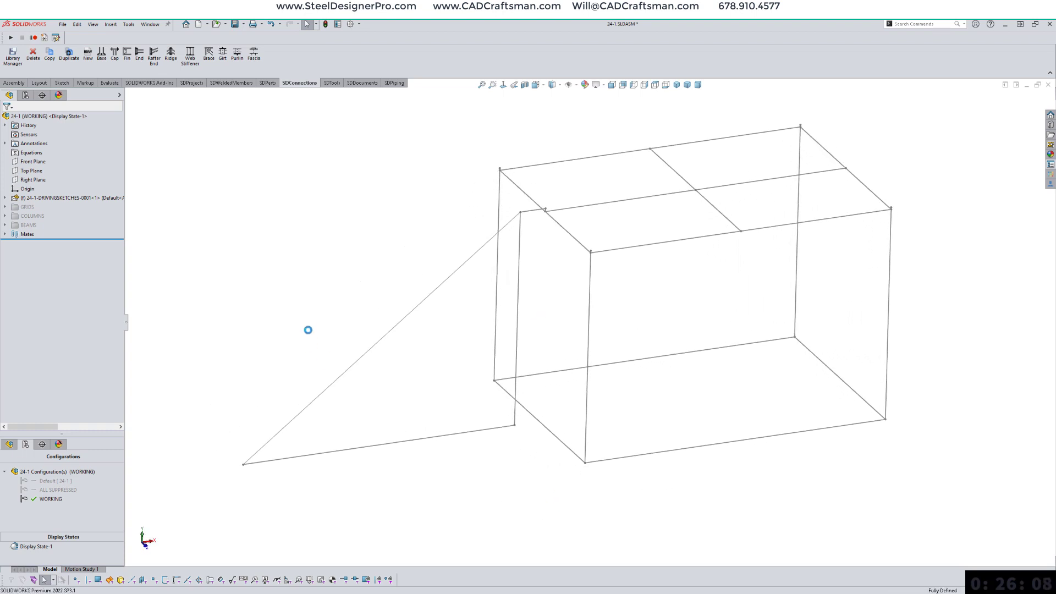
Step: Start a stair insertion and choose the NO TOP CONNECTION cranked stair from the welded member library
click(233, 84)
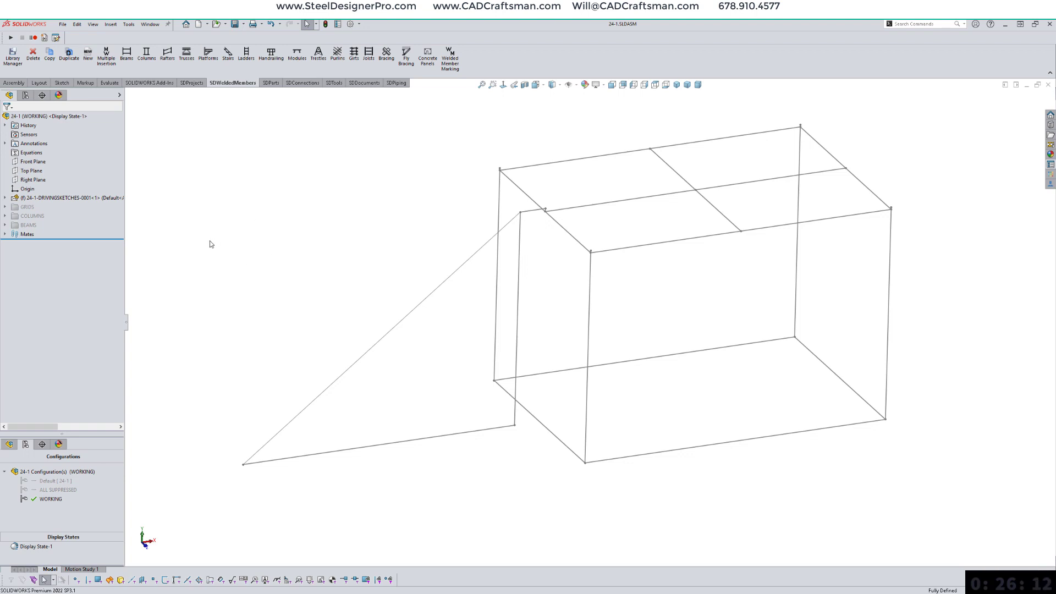
click(228, 55)
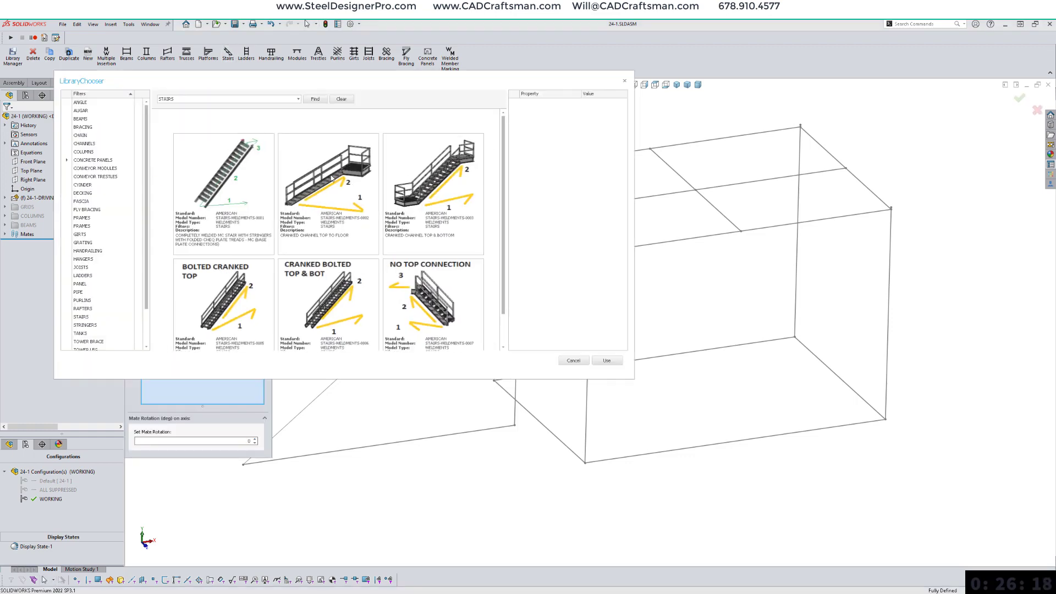
scroll(469, 285, down, 1)
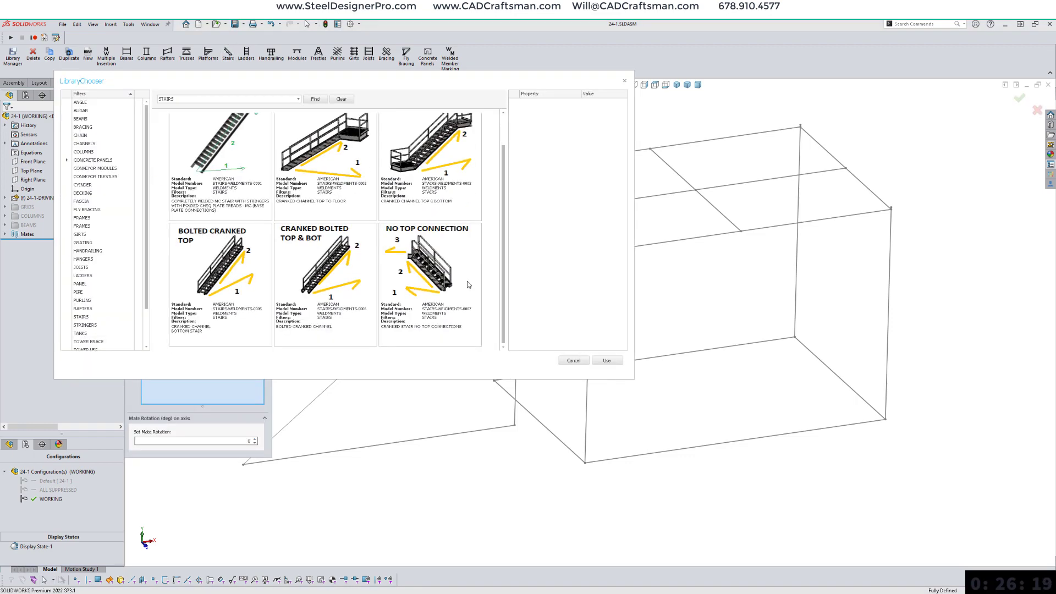
click(426, 278)
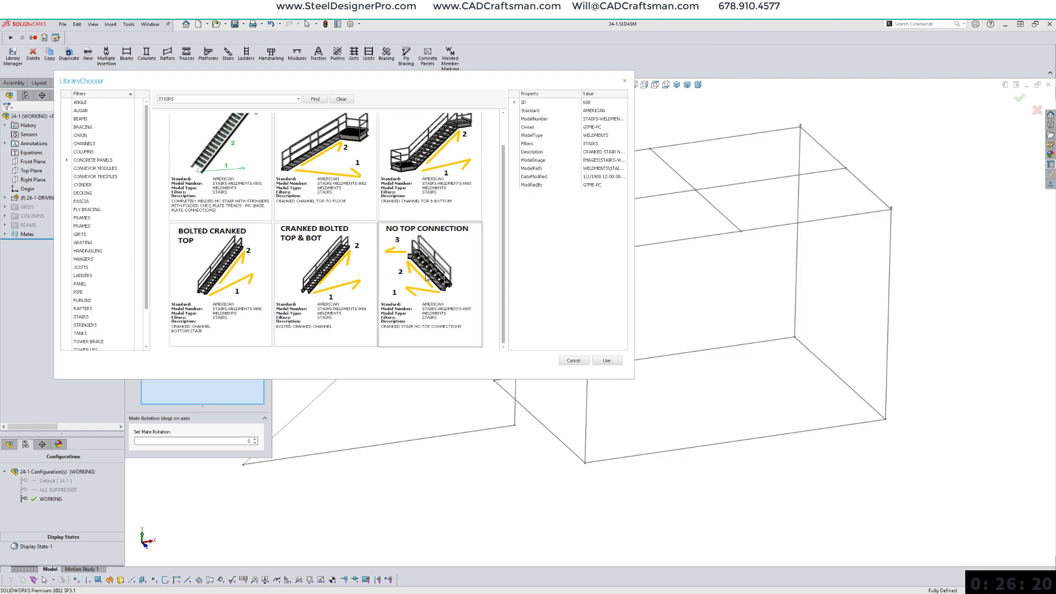
click(607, 361)
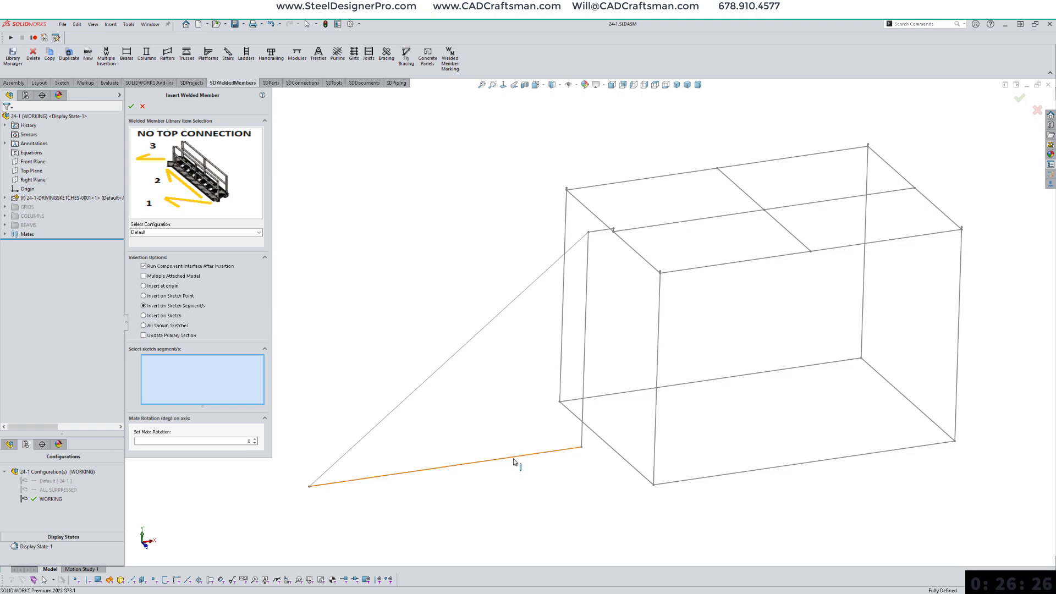
Step: Insert the stair as a multiple attached model on the base, sloped and upper lines of STAIR SKETCH, in that order, keeping the default stair dimensions
click(514, 457)
click(516, 300)
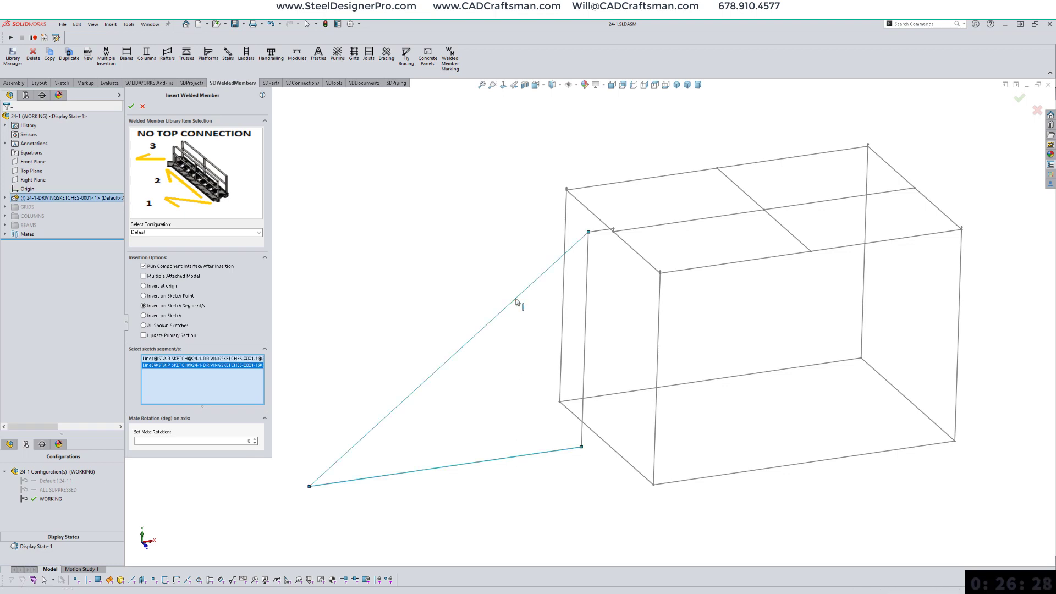
click(601, 231)
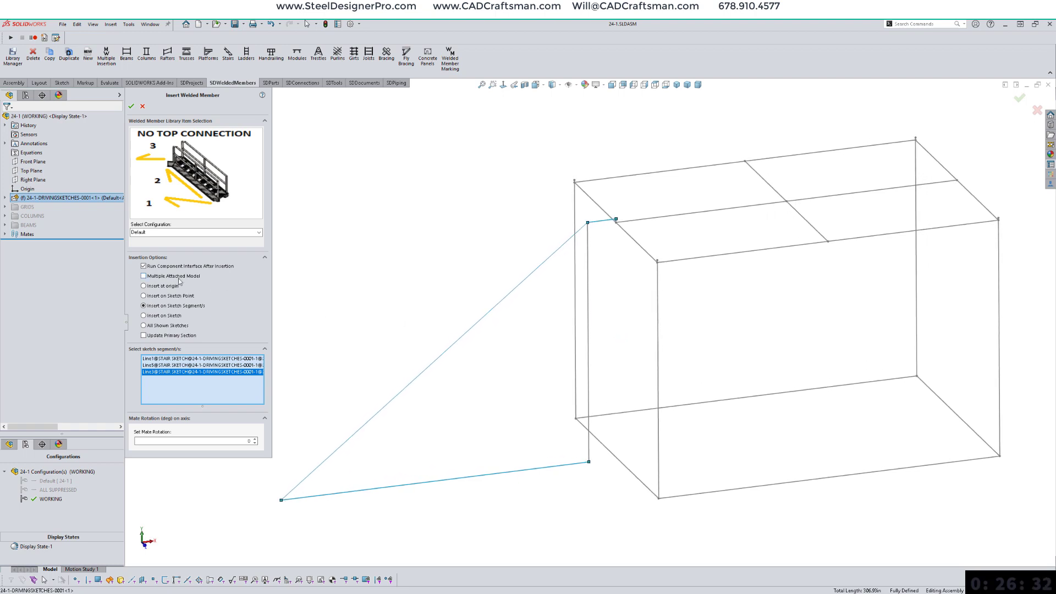
click(144, 276)
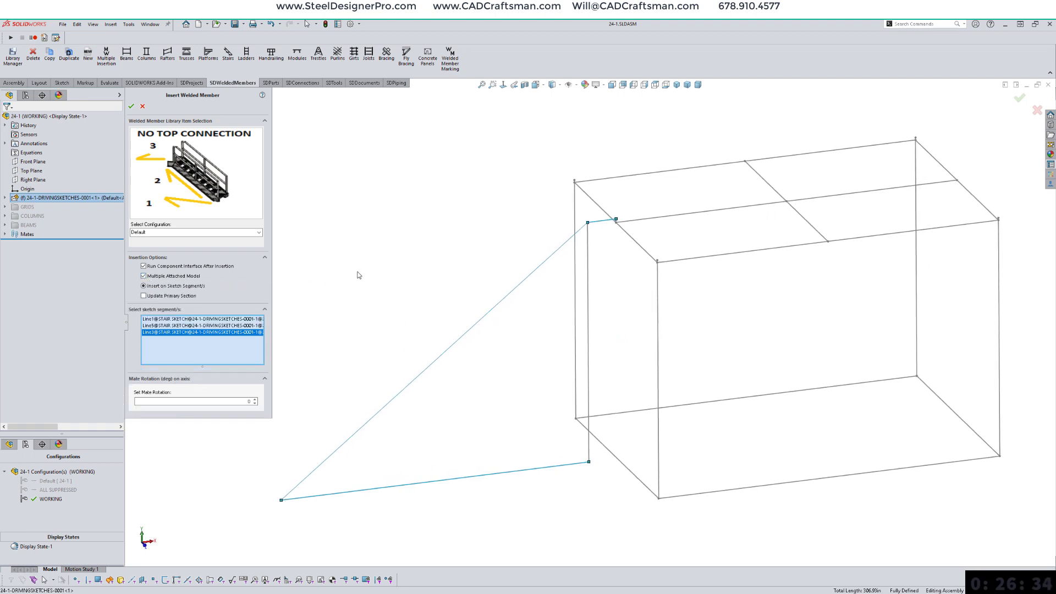
click(132, 107)
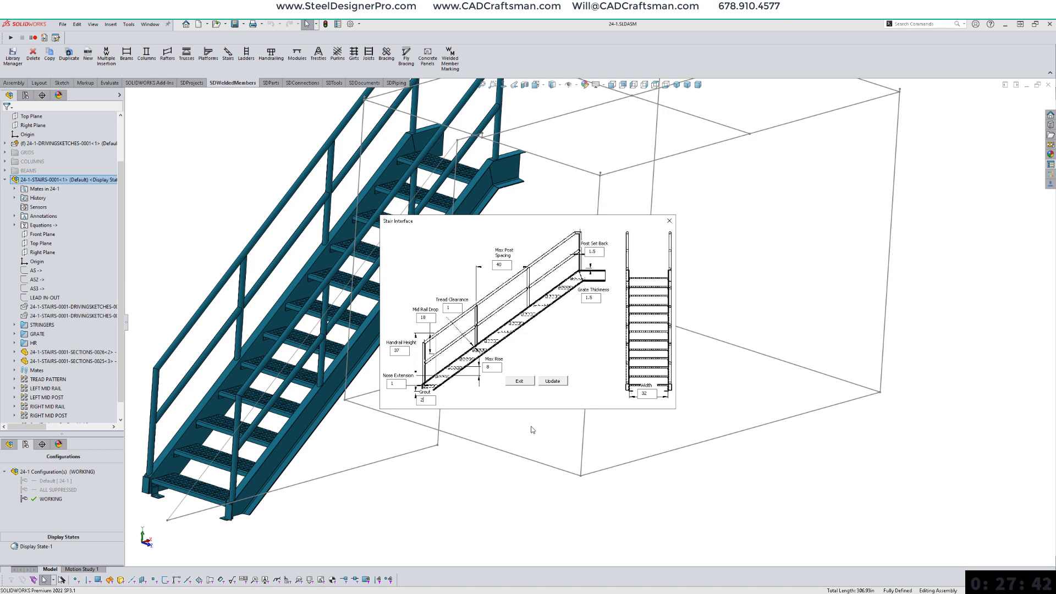
click(521, 381)
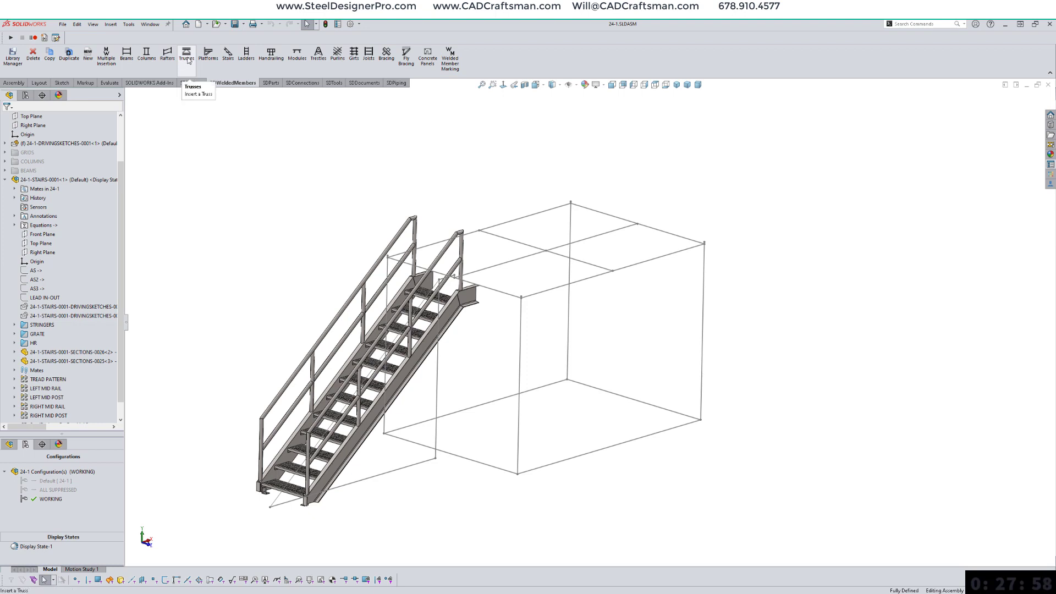
Step: Start another welded member insertion and choose the BAR GRATE SINGLE OR MULTIPLE PANEL model from the GRATING library
click(228, 54)
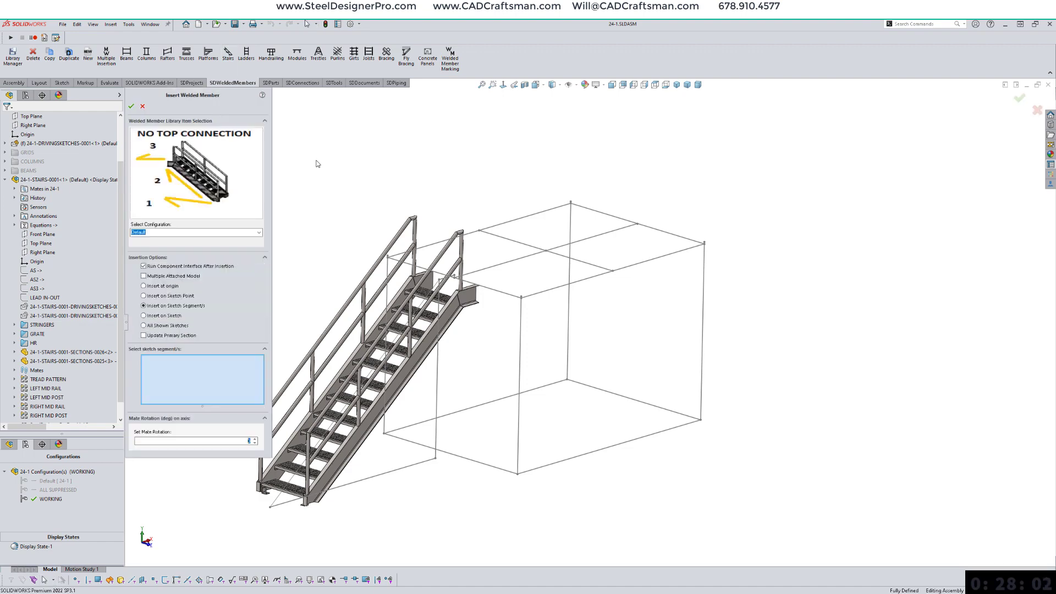
click(208, 164)
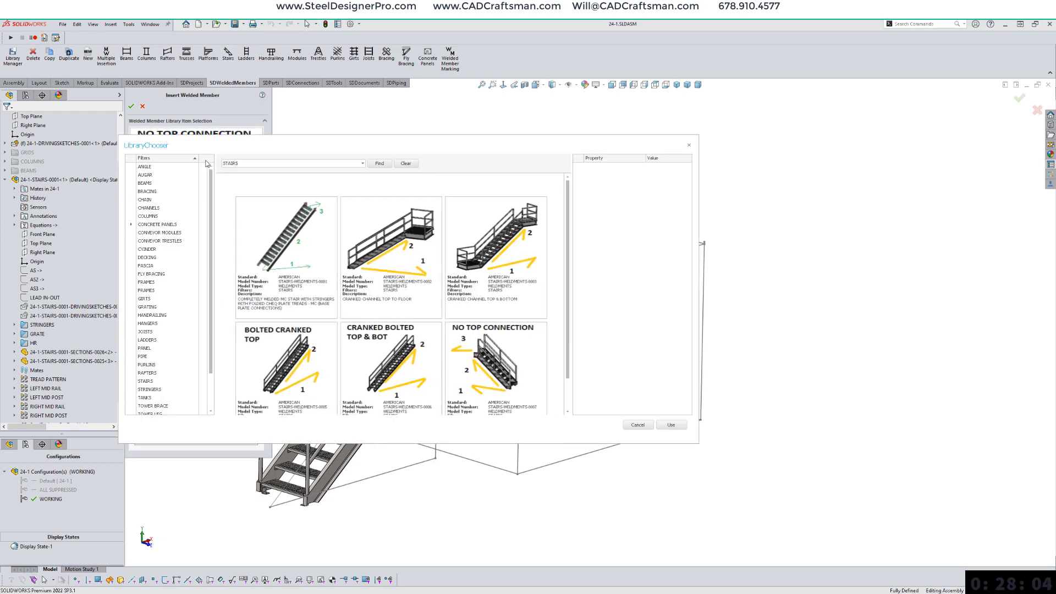
click(148, 307)
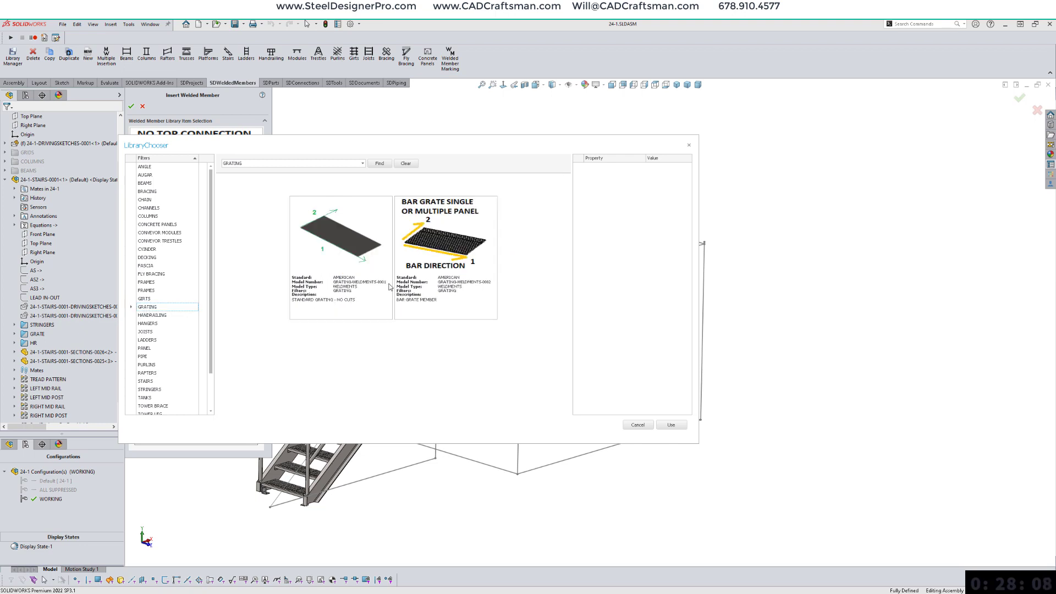
click(438, 234)
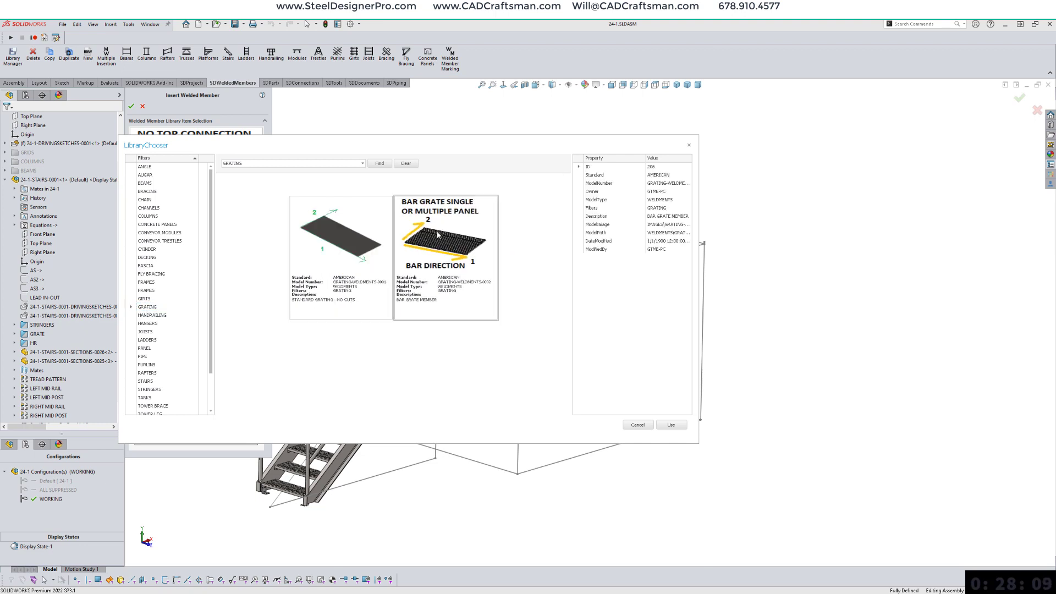
click(671, 426)
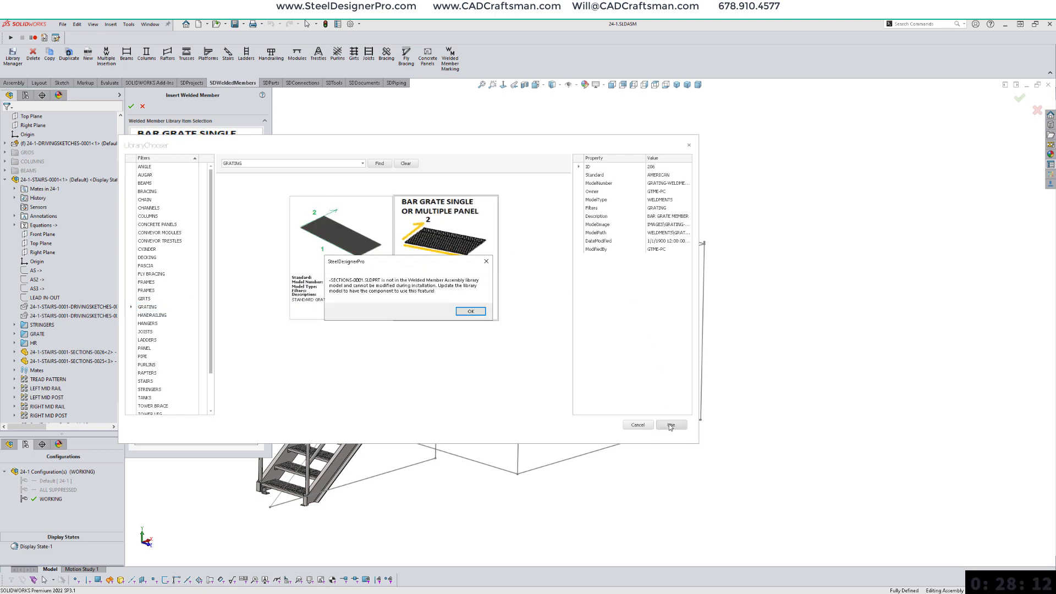
click(470, 312)
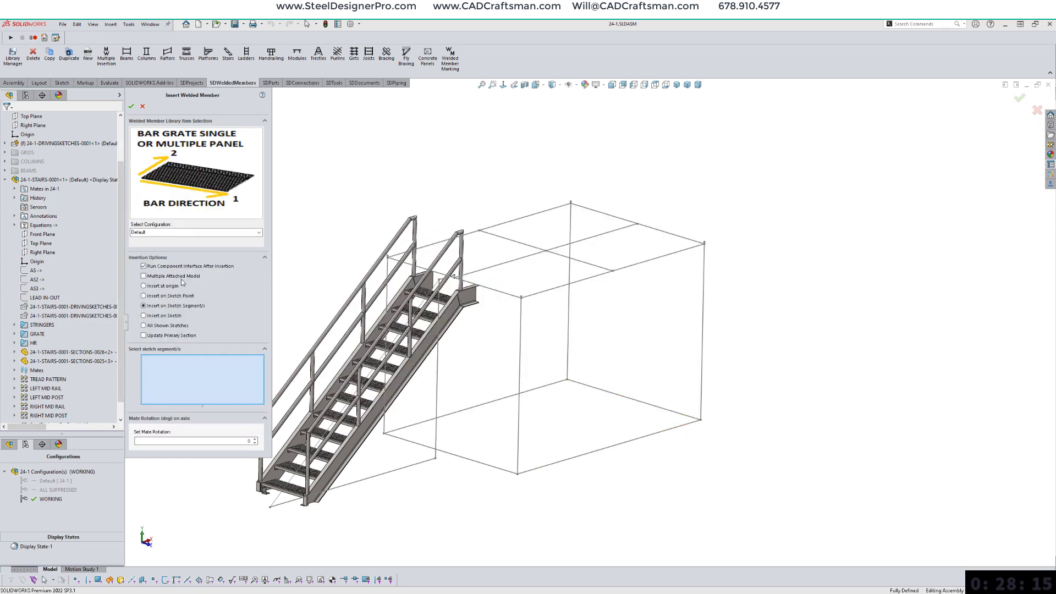
Step: Insert the bar grating as a multiple attached model on the platform's long front line and its stair-side line in the TOS sketch
click(144, 276)
scroll(570, 388, down, 5)
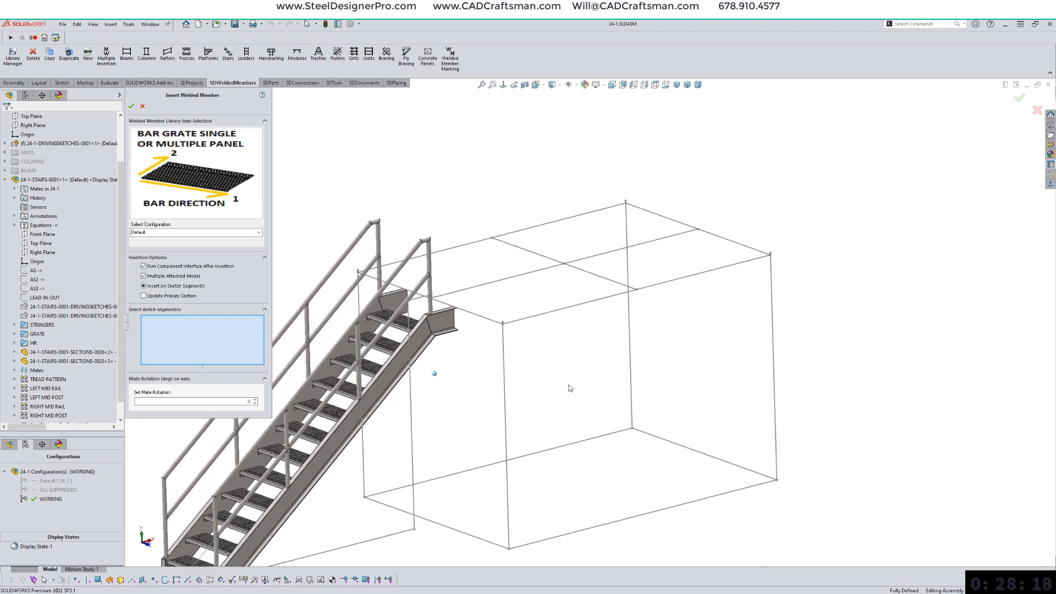
click(542, 345)
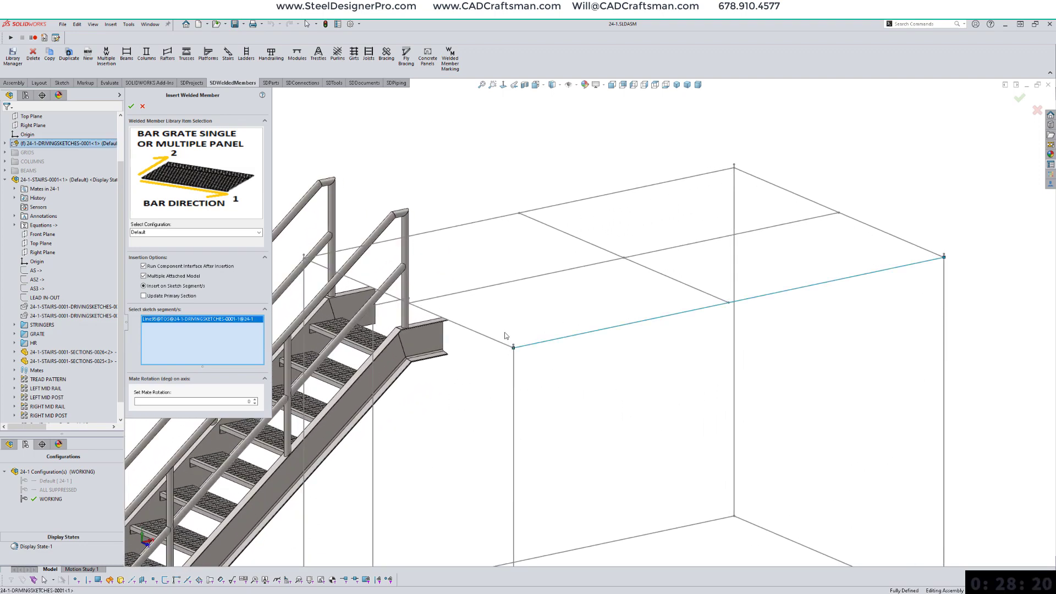
click(507, 345)
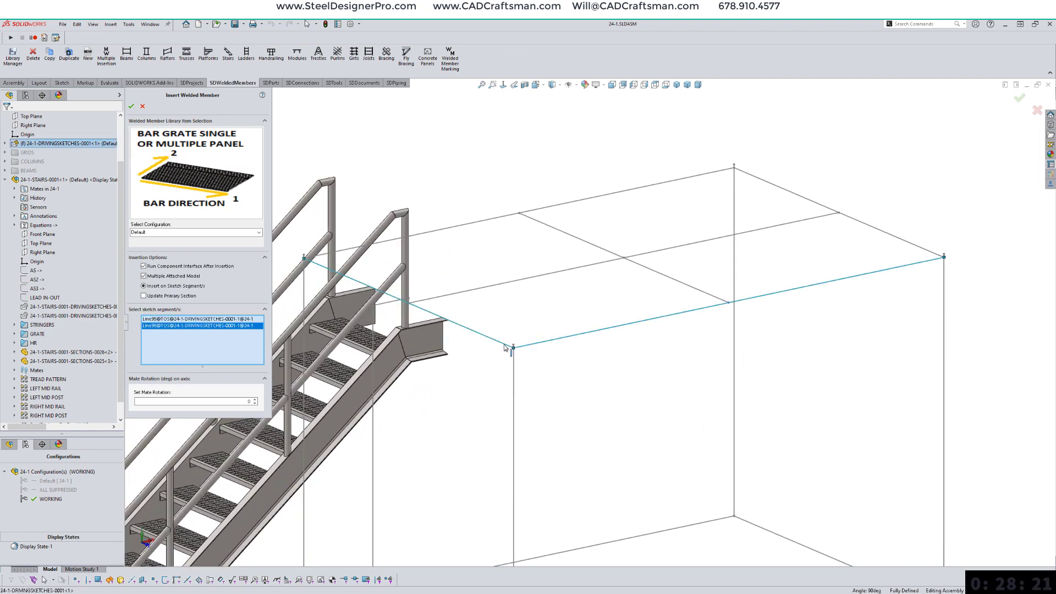
right_click(572, 376)
click(596, 412)
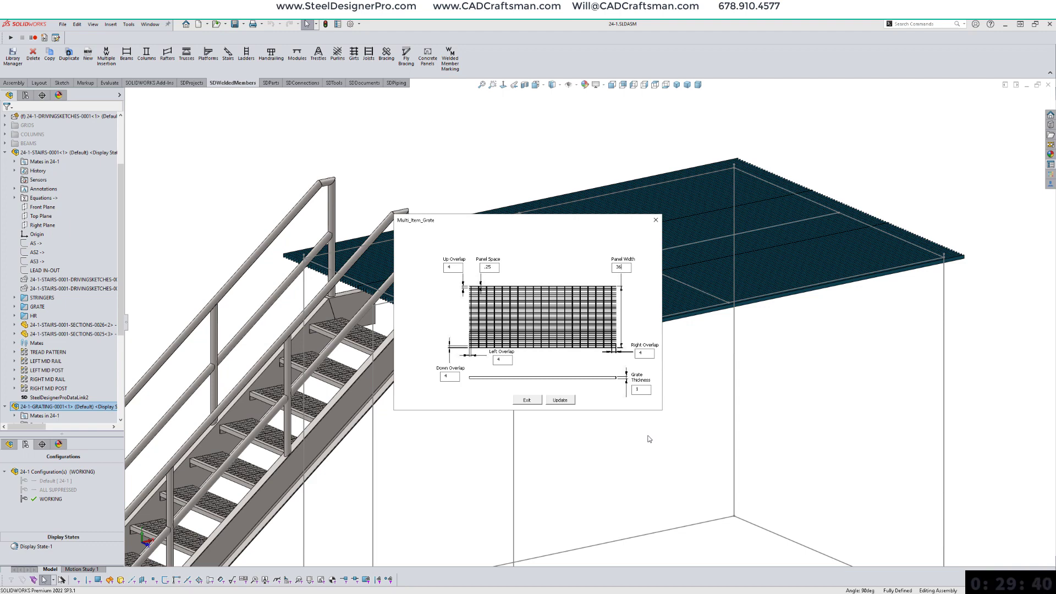
Step: Set the grating's up, down, left and right overlaps to 3.25 and its grate thickness to 1.5, keeping panel space .25 and panel width 36
key(Tab)
key(Tab)
text(.55)
key(Tab)
text(33.25)
key(Tab)
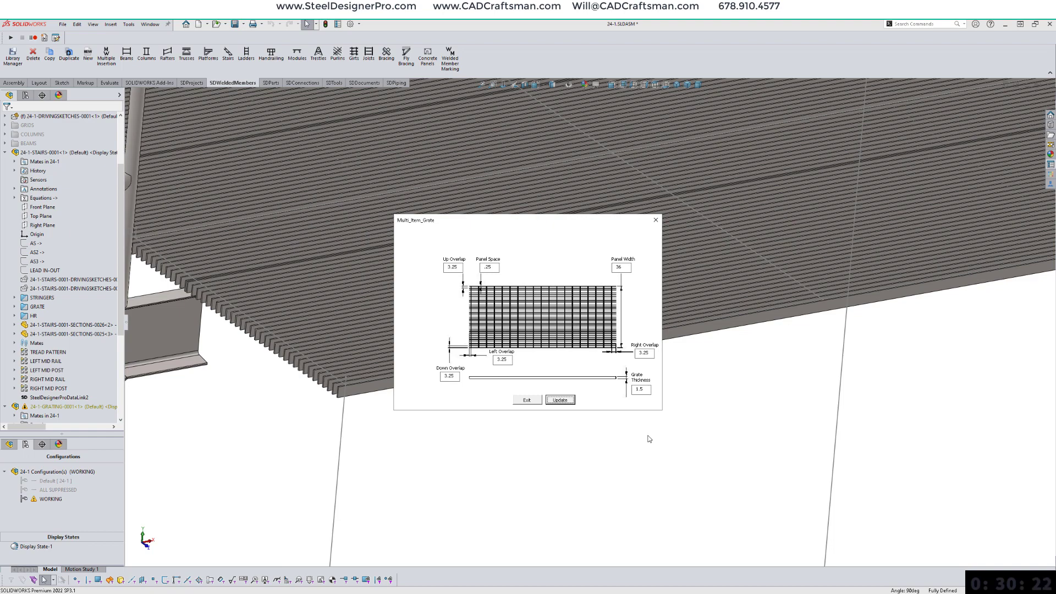
click(527, 401)
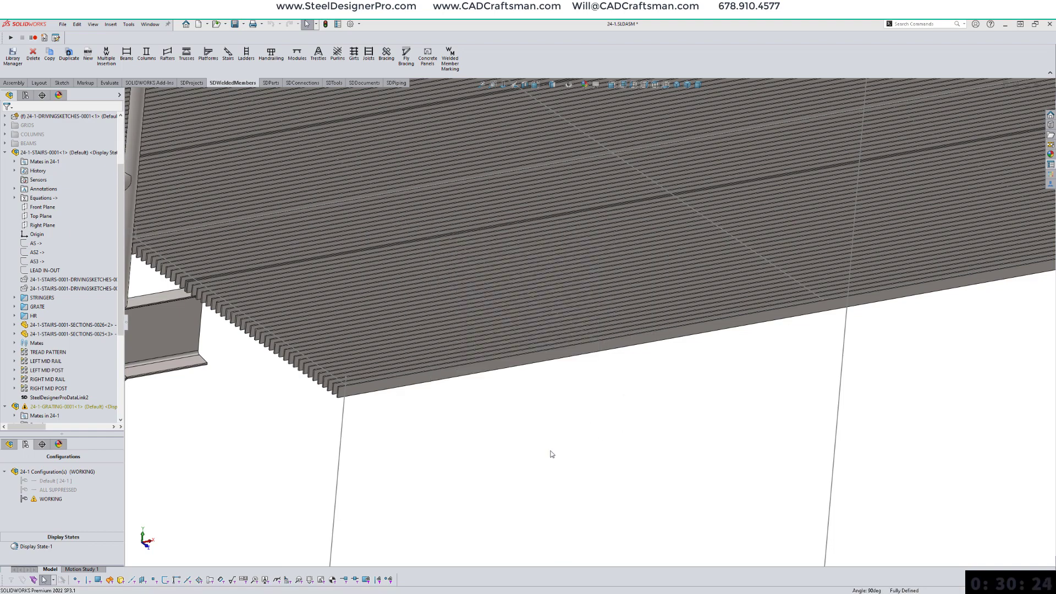
Step: Examine the flagged coincident mate on the last panel in the PANELS folder of the 24-1-GRATING-0001 subassembly
scroll(556, 447, up, 4)
middle_drag(557, 442, 557, 440)
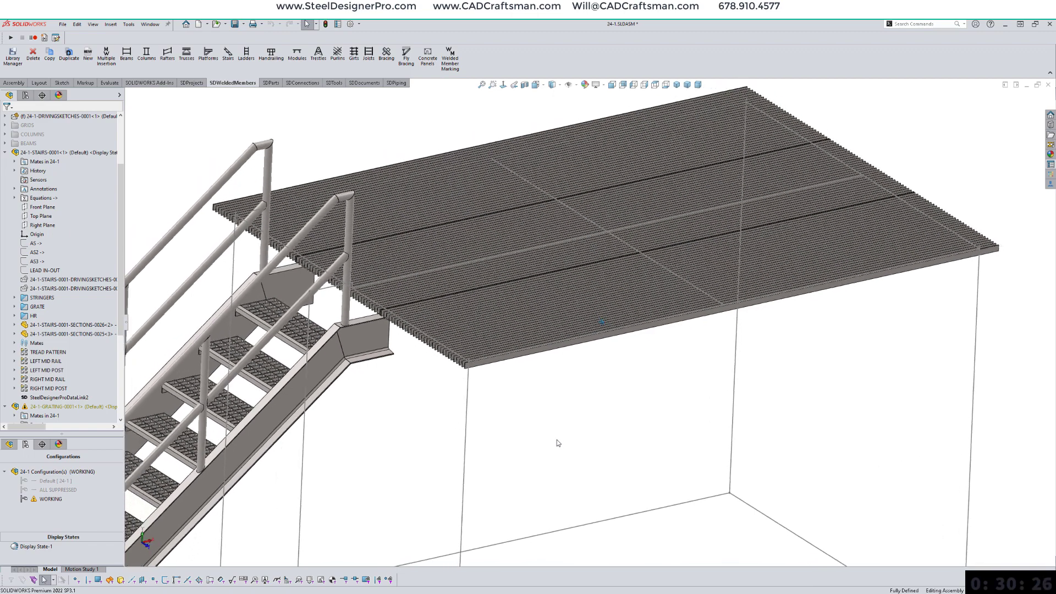
scroll(557, 440, up, 1)
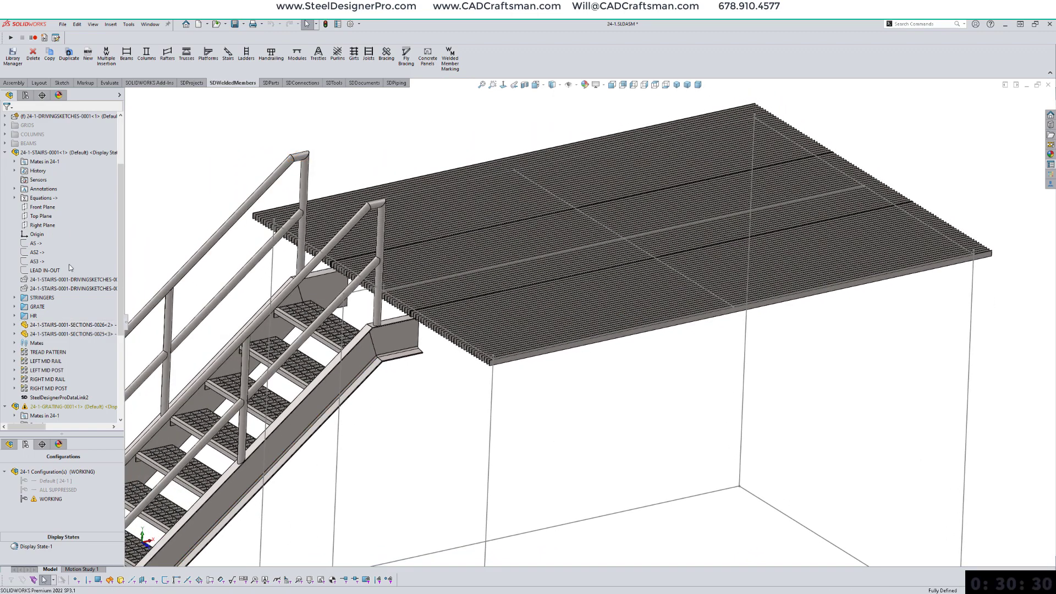
click(5, 153)
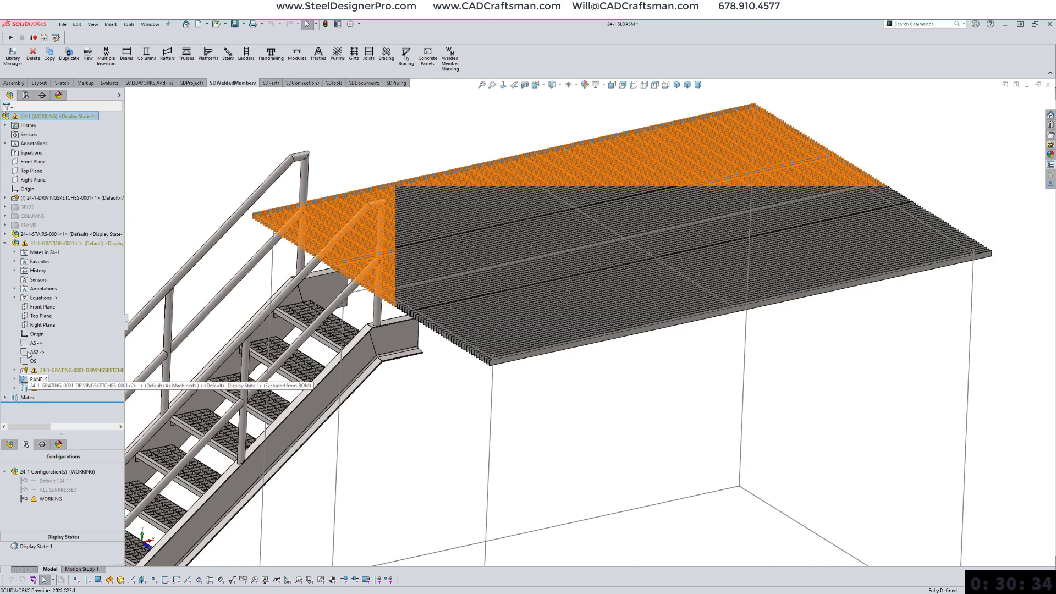
click(14, 379)
scroll(28, 375, down, 1)
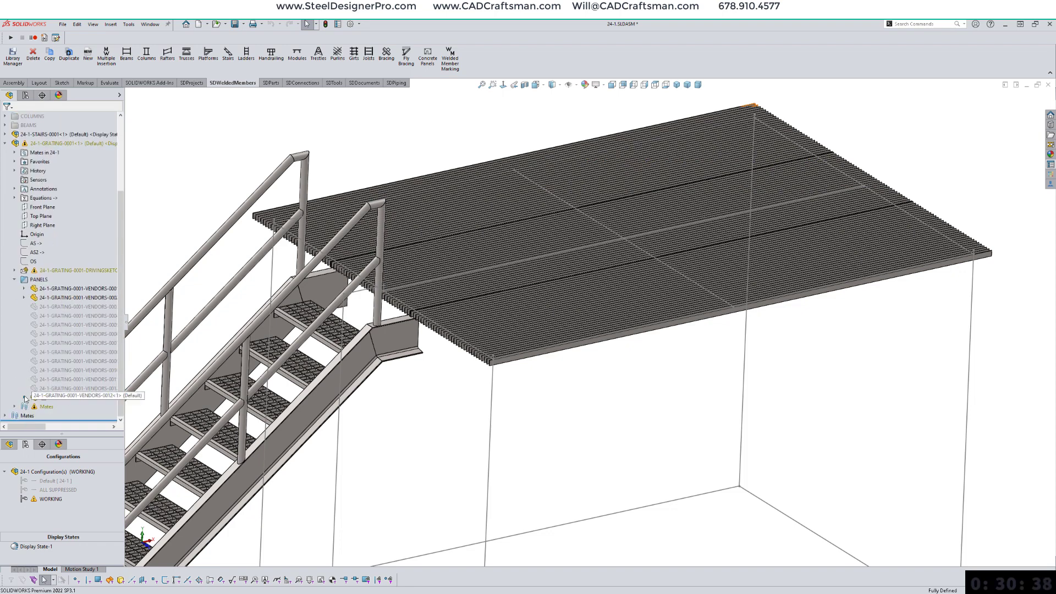
click(24, 399)
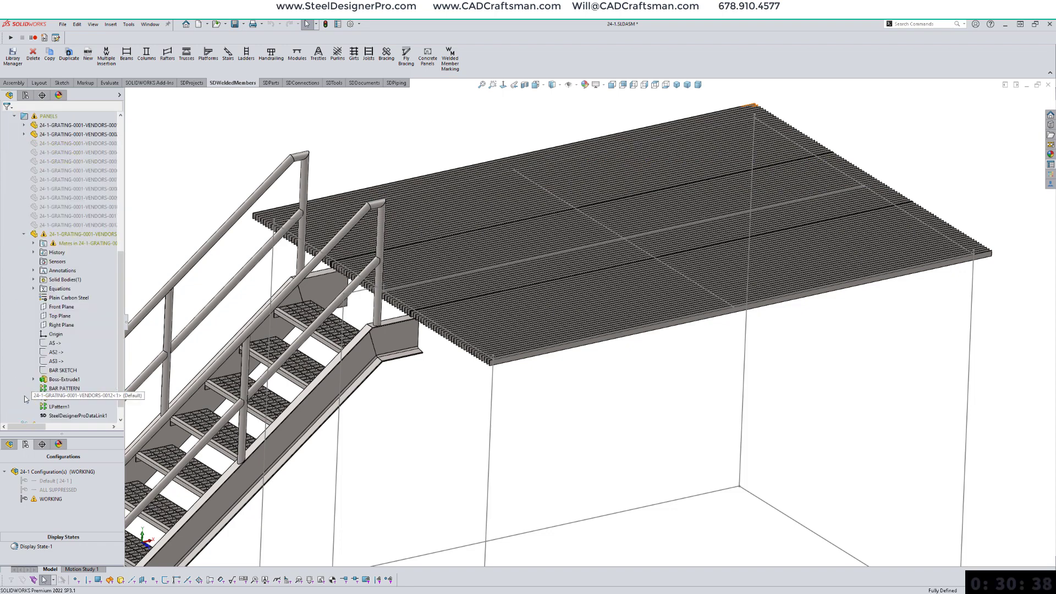
click(33, 244)
right_click(86, 256)
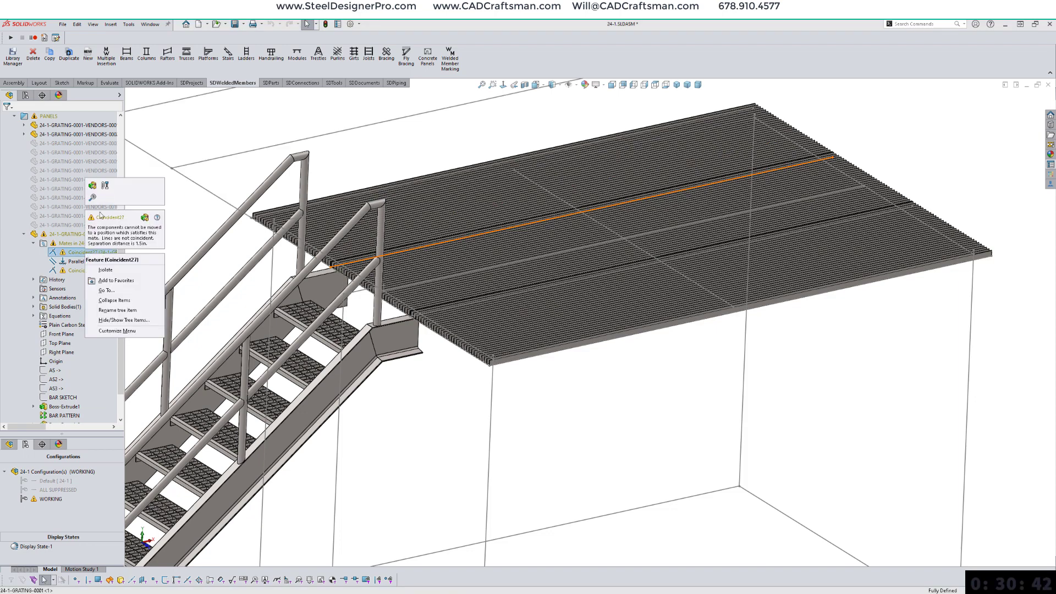
click(191, 229)
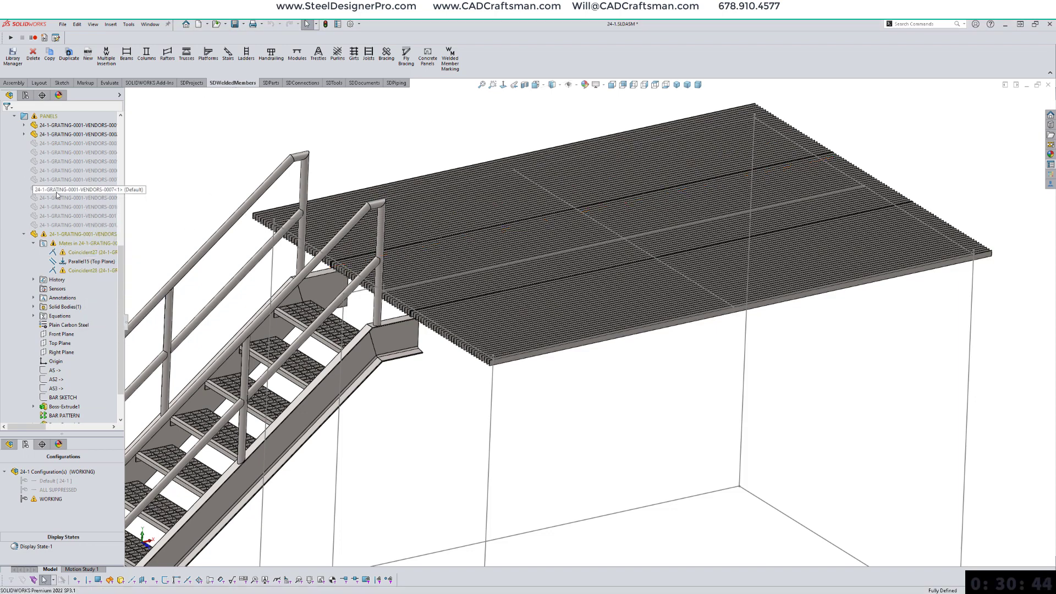
Step: Edit the 24-1-GRATING-0001 subassembly in place, and suppress and unsuppress the last panel's Coincident27 mate
scroll(55, 191, up, 5)
right_click(53, 117)
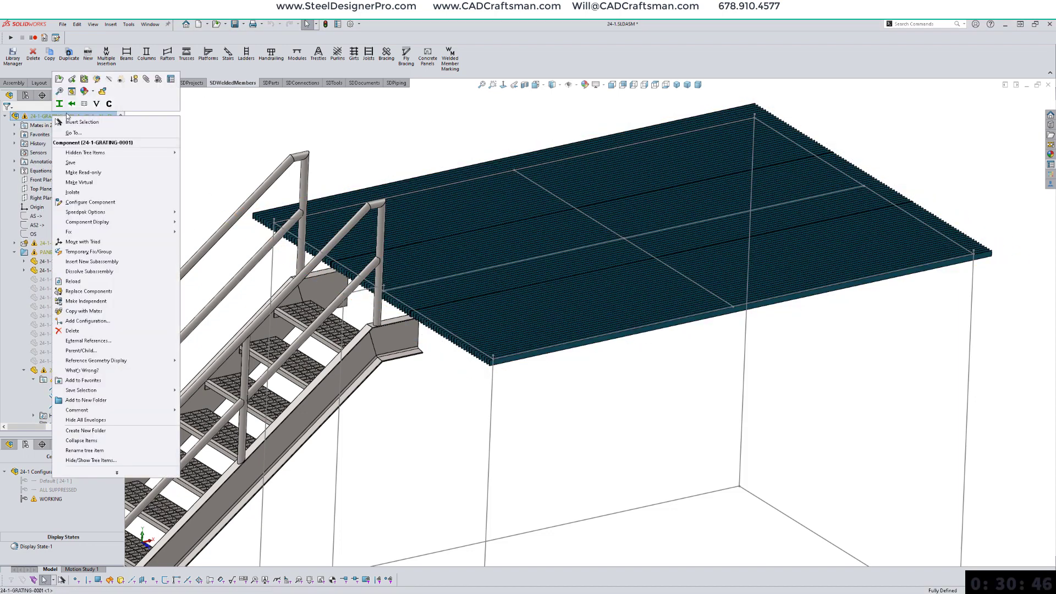
click(110, 84)
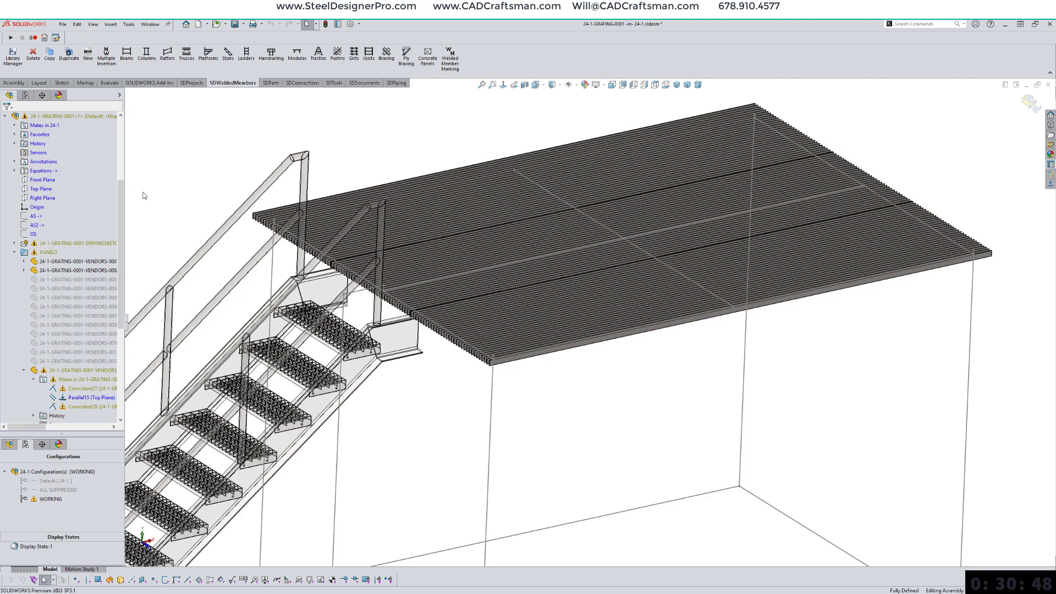
right_click(77, 389)
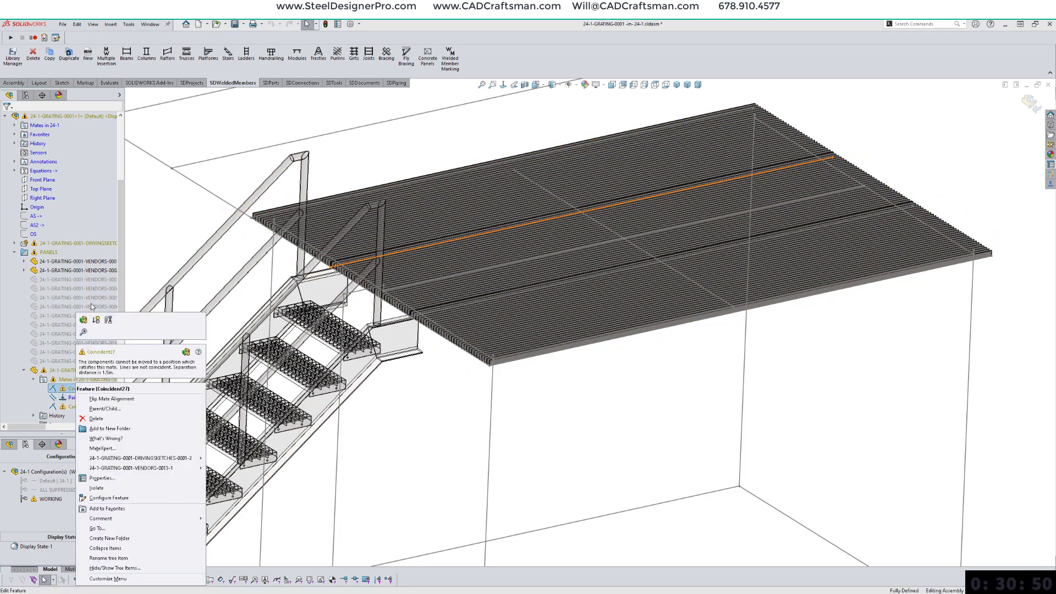
click(96, 320)
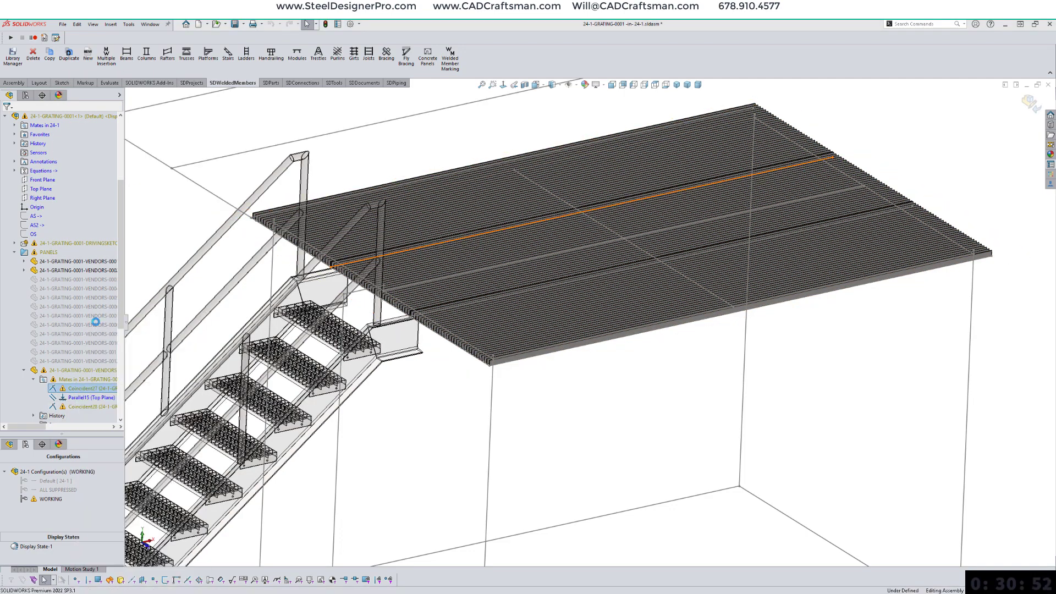
right_click(74, 390)
click(94, 367)
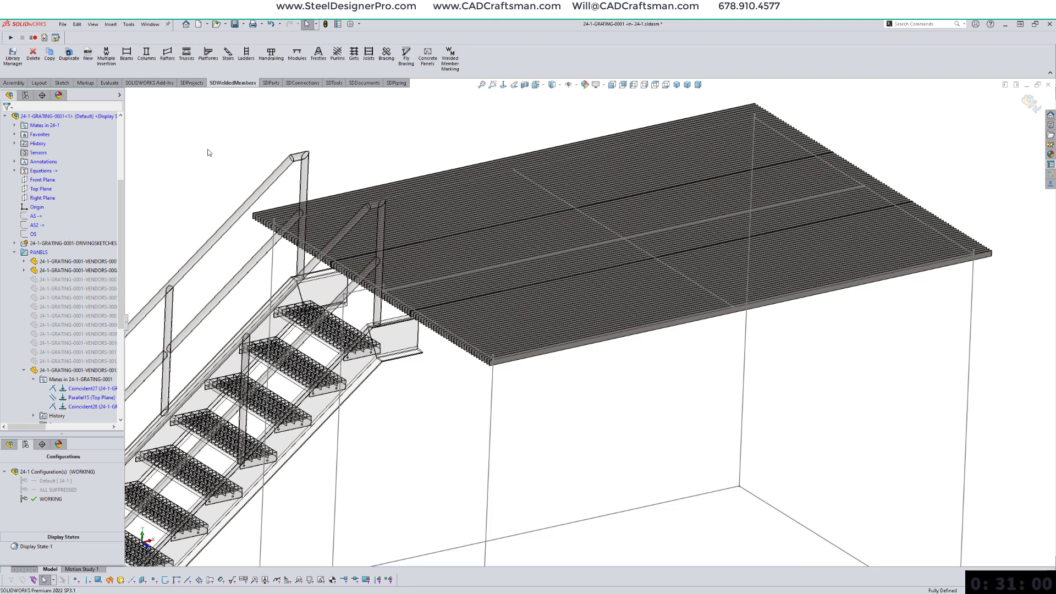
Step: Leave in-place editing of the grating to return to the 24-1 assembly and collapse all items in its feature tree
key(s)
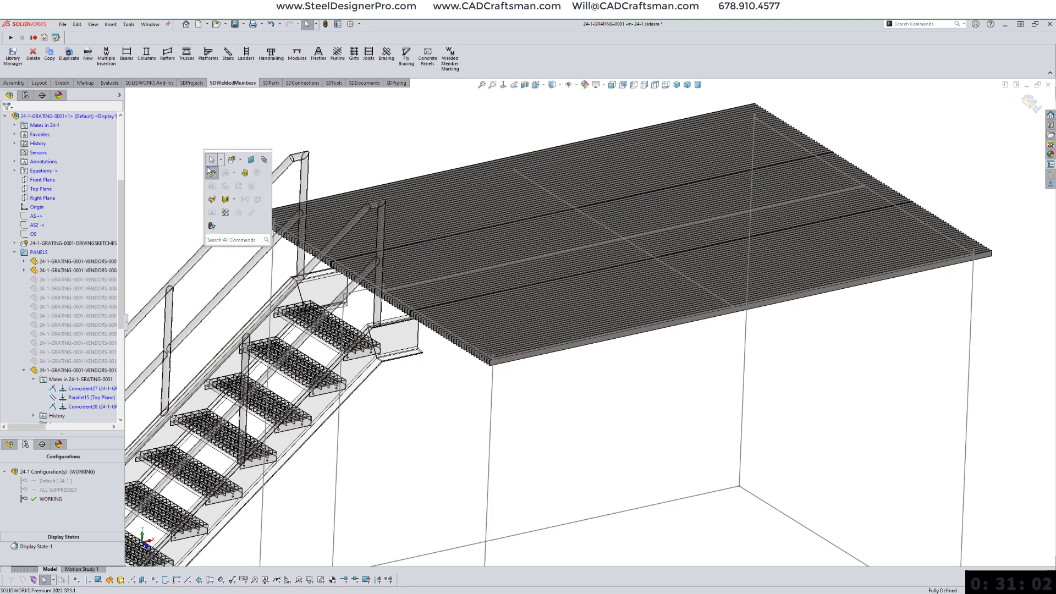
click(211, 172)
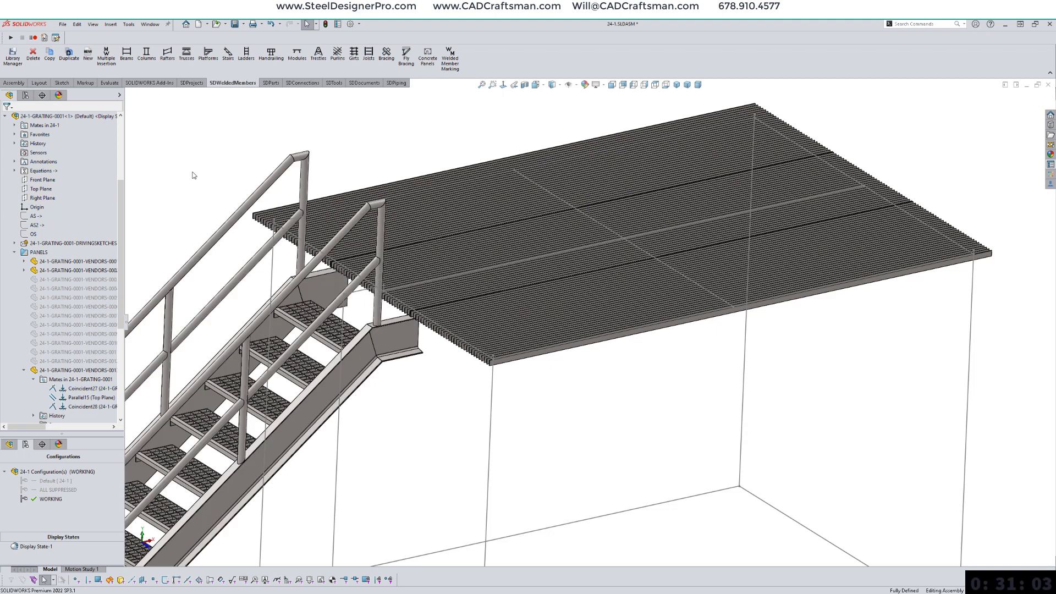
right_click(100, 160)
click(116, 166)
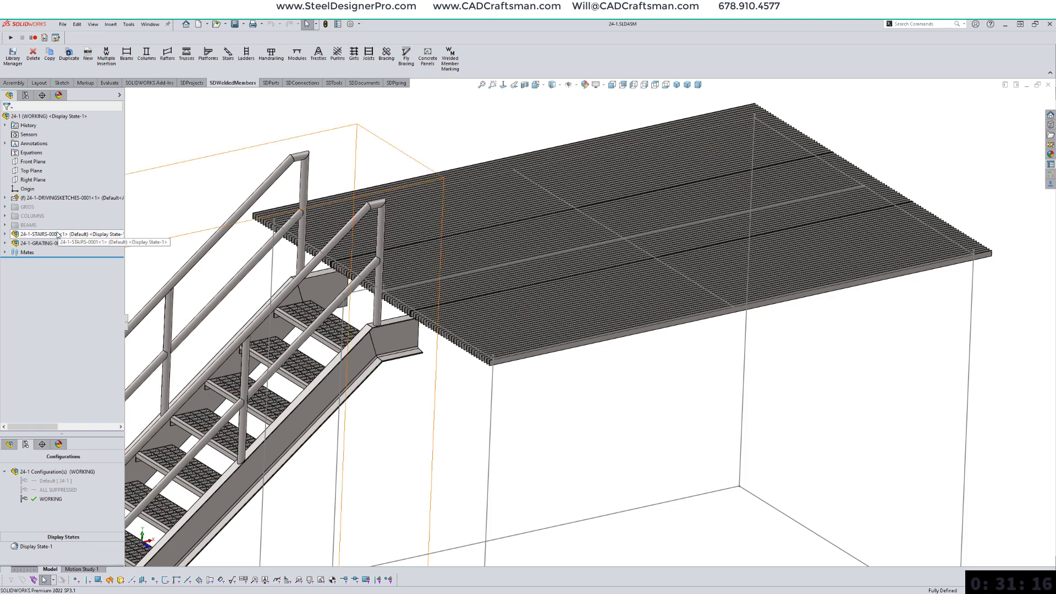
Step: Suppress the 24-1-STAIRS-0001 component and unsuppress the COLUMNS folder
mouse_move(58, 236)
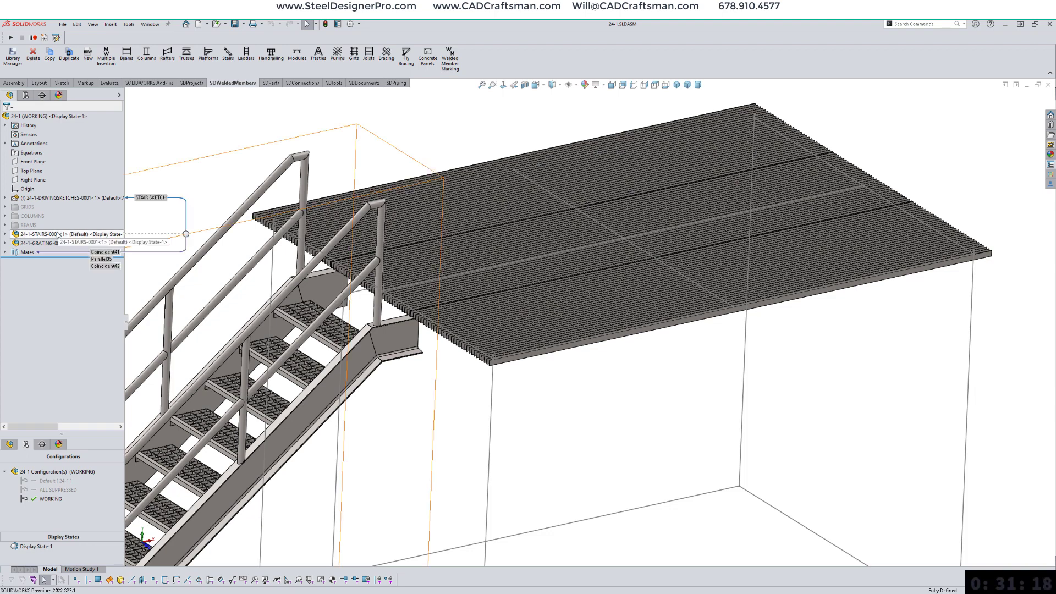
right_click(58, 235)
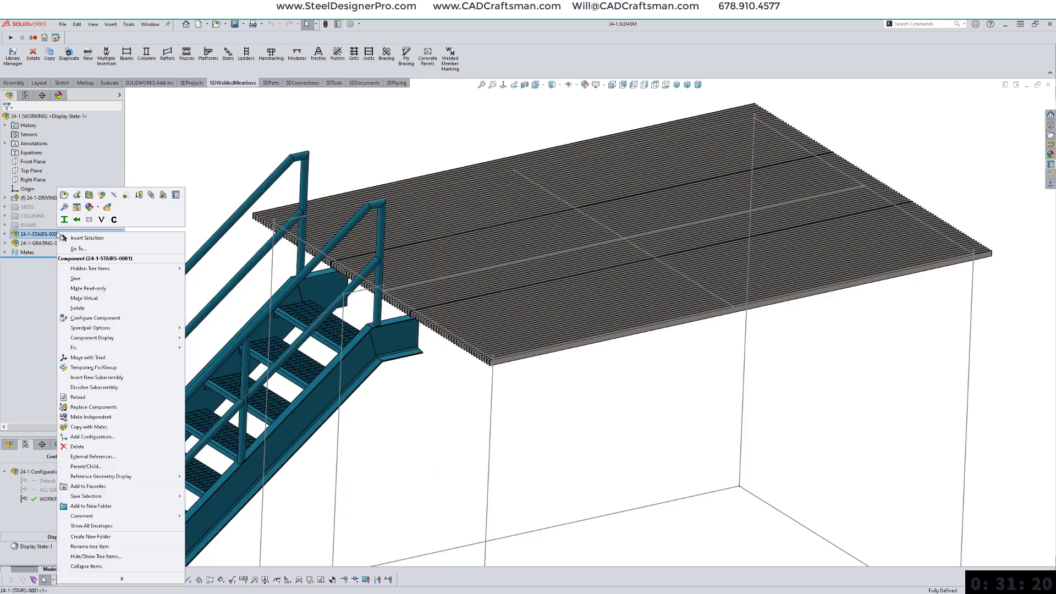
click(138, 197)
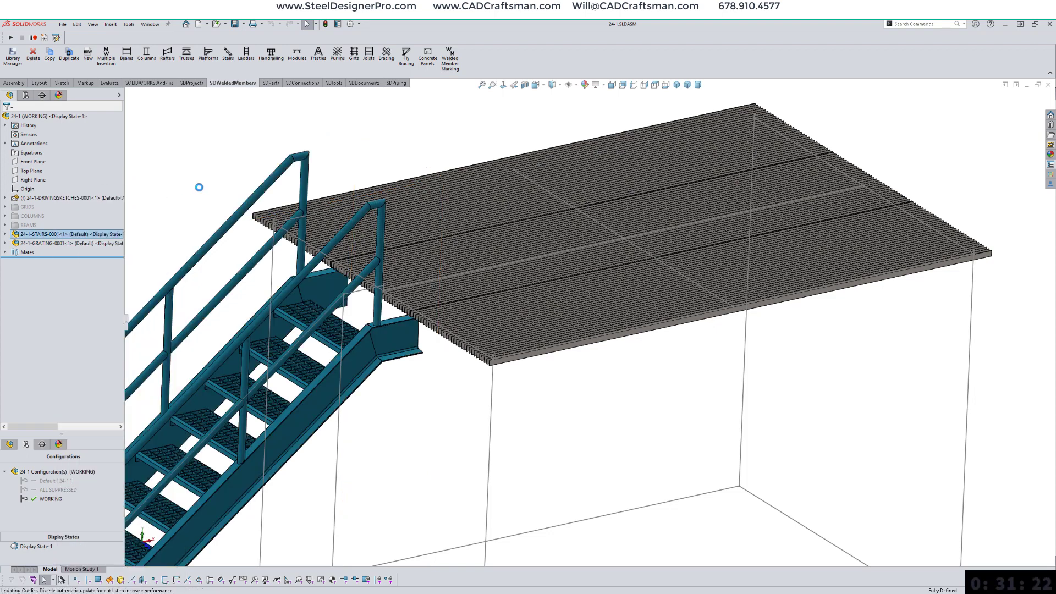
right_click(31, 217)
click(60, 195)
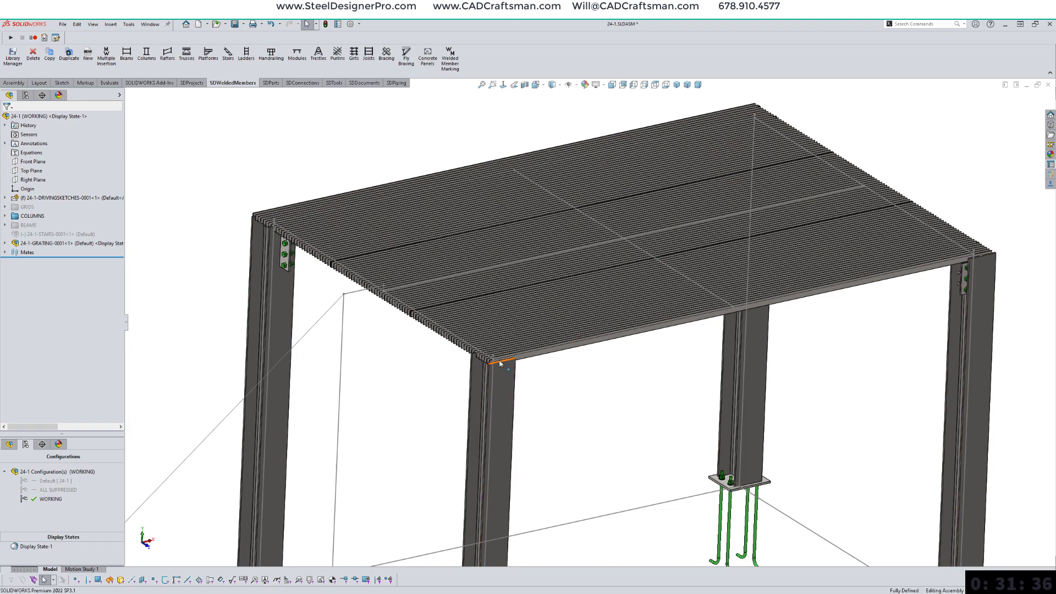
Step: Set the TOS PLUS plane's offset distance in the driving sketches part to .001 in and rebuild the assembly
scroll(502, 365, down, 5)
scroll(511, 356, down, 2)
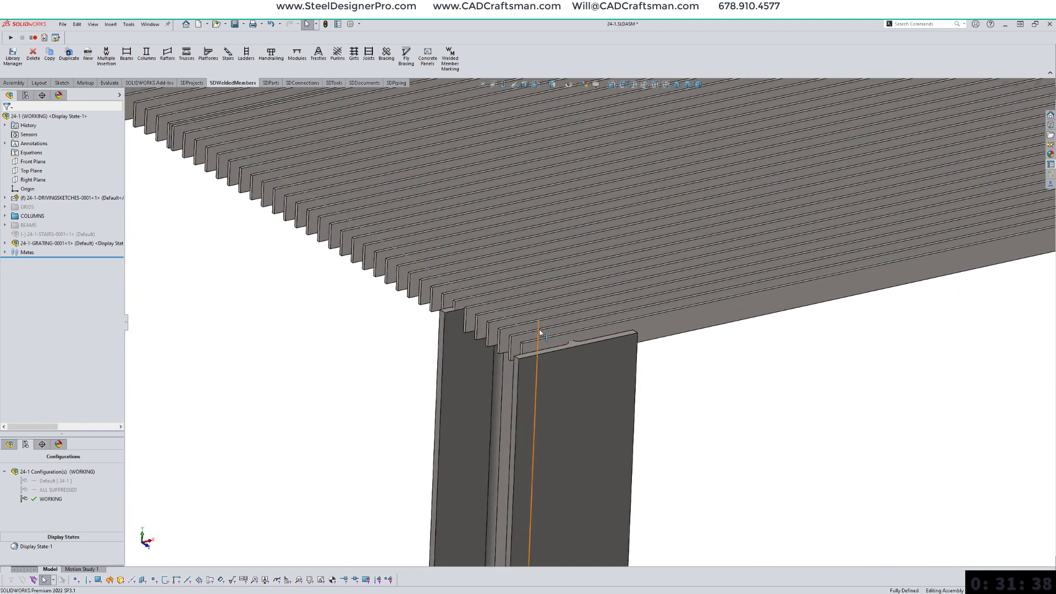
click(540, 332)
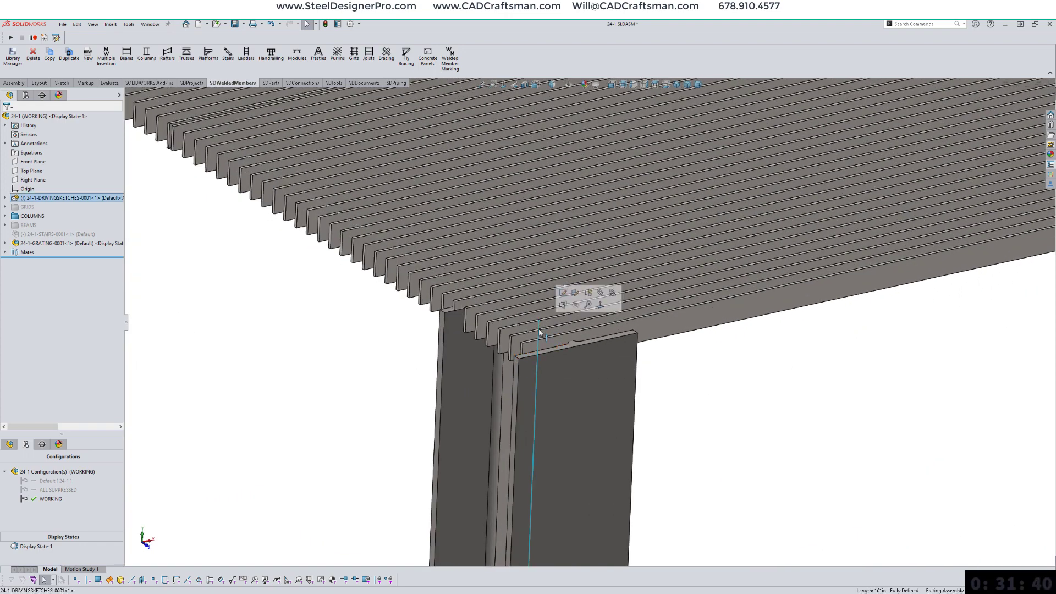
click(6, 198)
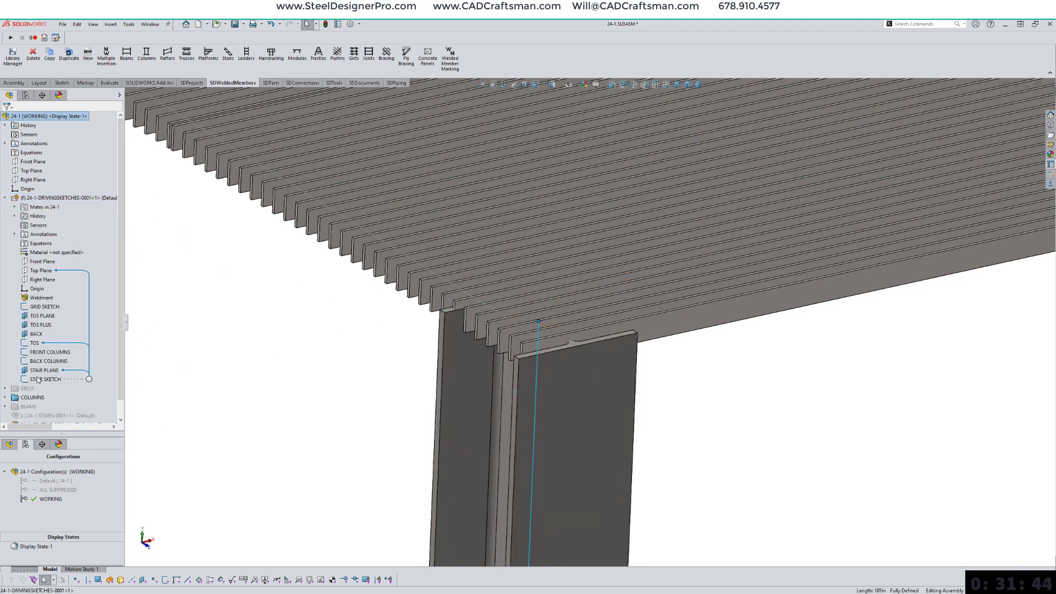
click(35, 326)
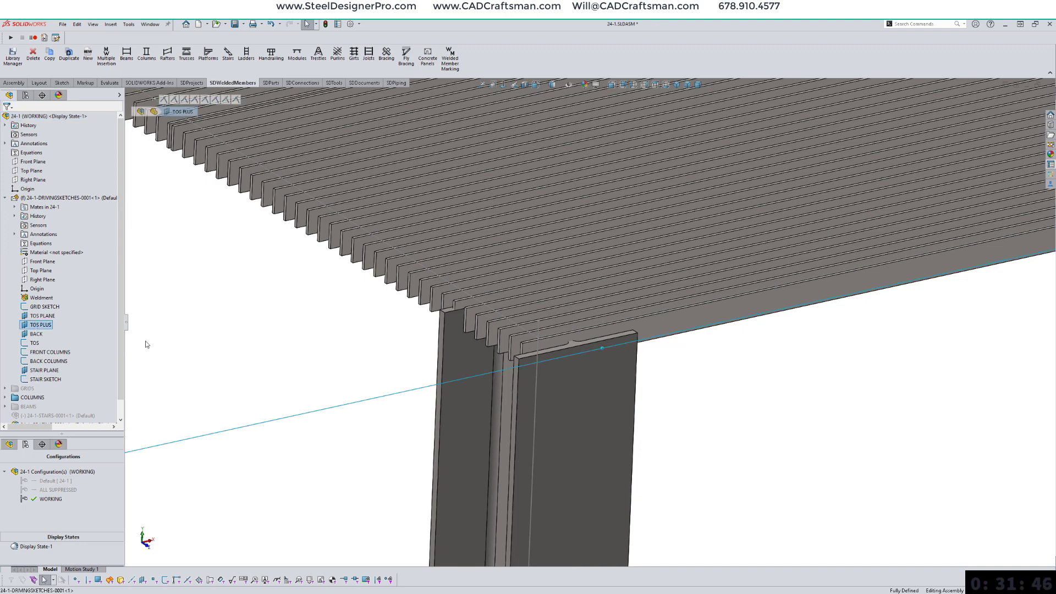
scroll(365, 411, up, 5)
scroll(432, 248, down, 3)
scroll(438, 248, down, 1)
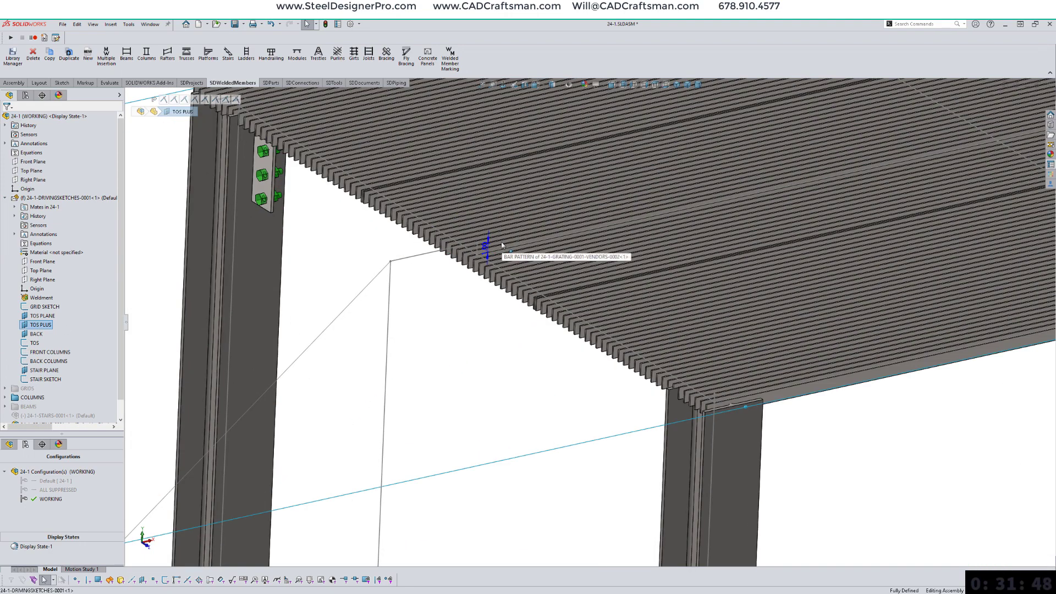
double_click(485, 244)
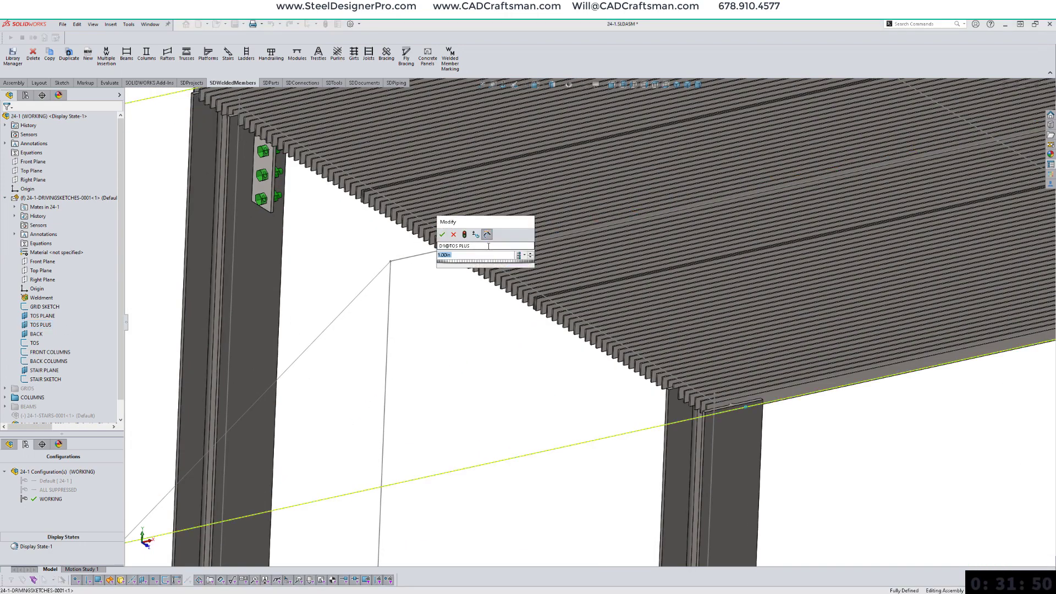
text(.001)
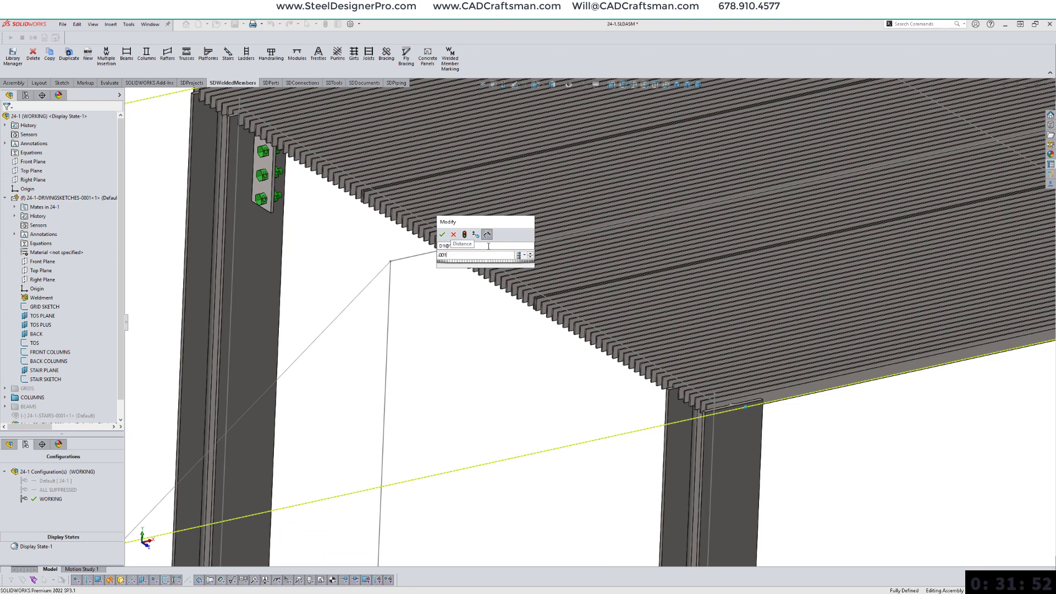
key(Return)
click(527, 368)
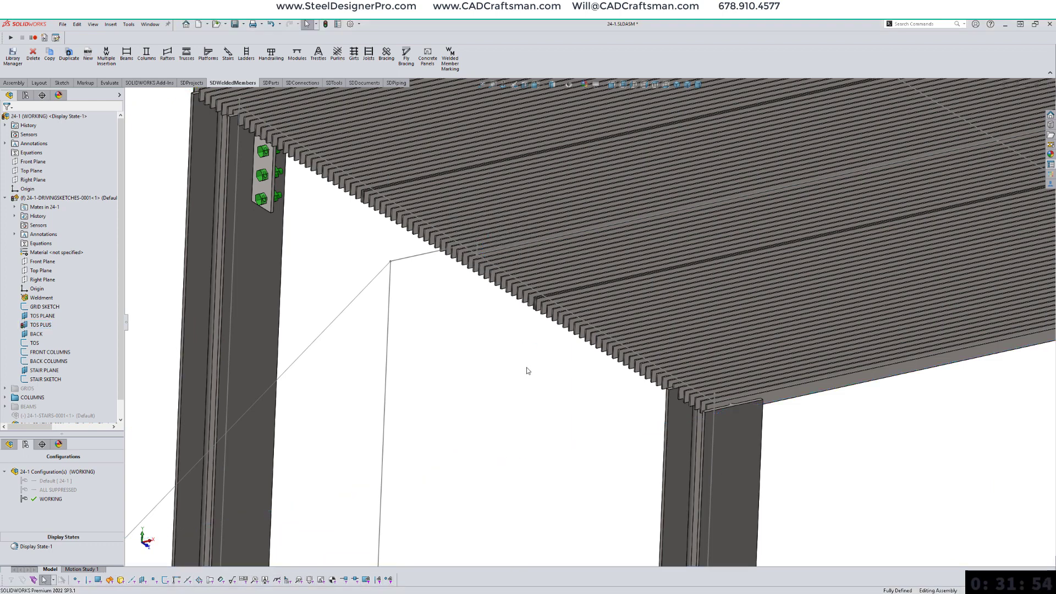
right_drag(561, 374, 495, 367)
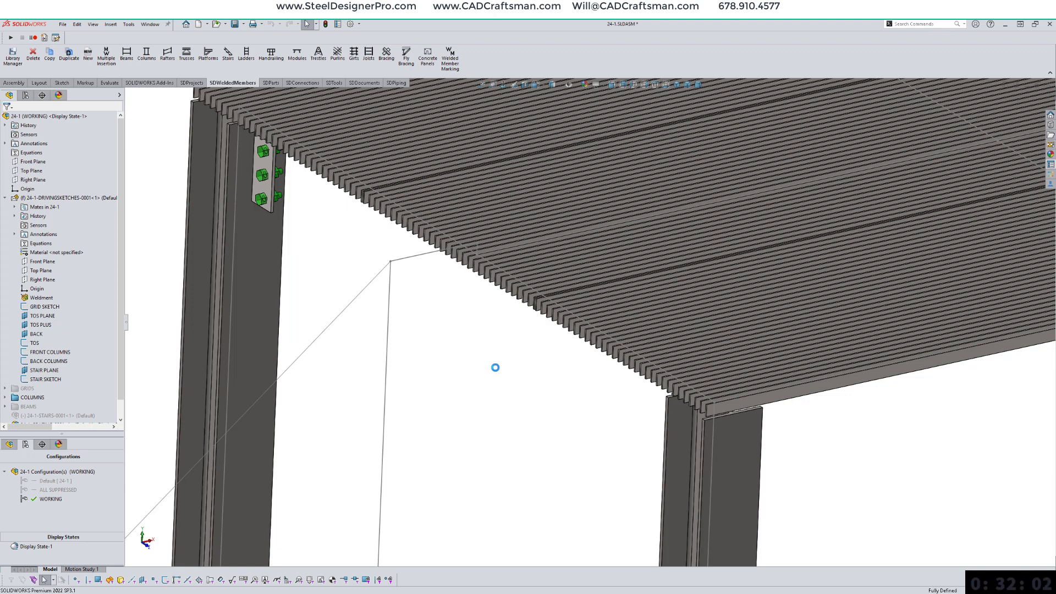
Step: Collapse the feature tree and suppress the COLUMNS folder together with the 24-1-GRATING-0001 component, saving all modified documents
scroll(497, 369, up, 6)
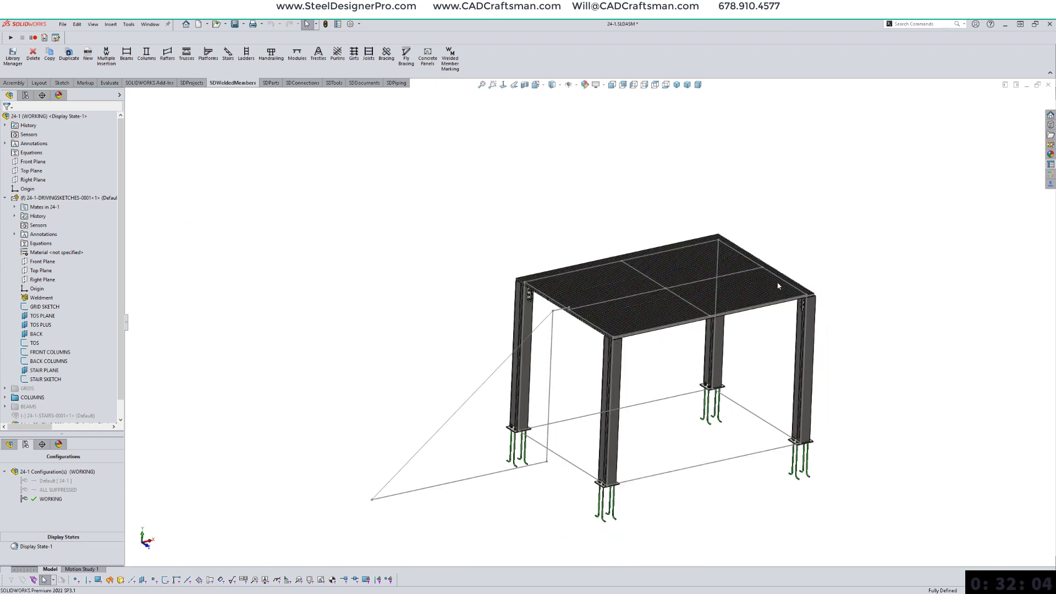
scroll(779, 286, down, 3)
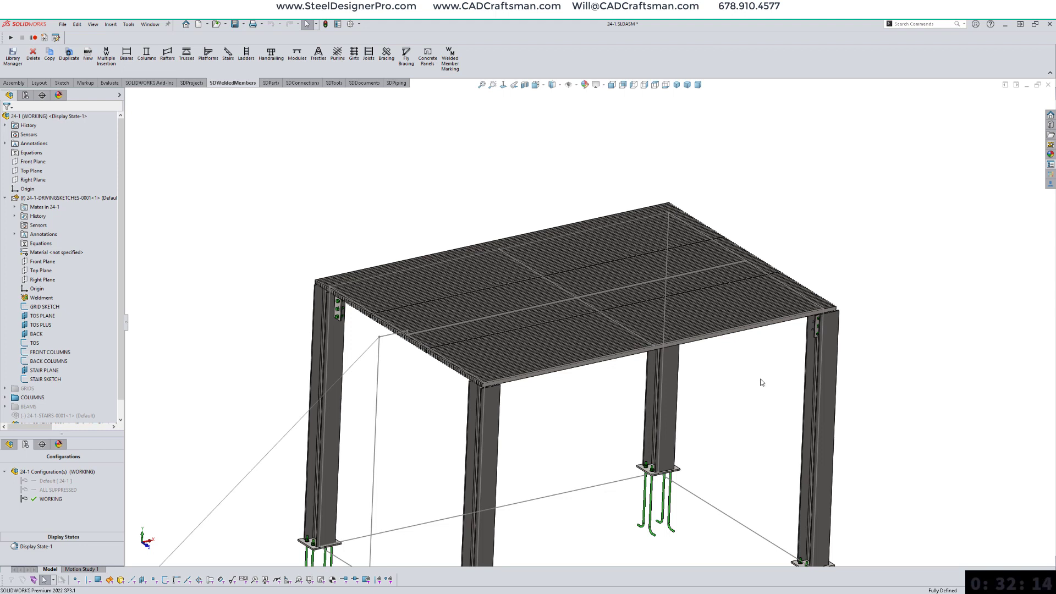
right_click(88, 237)
click(114, 244)
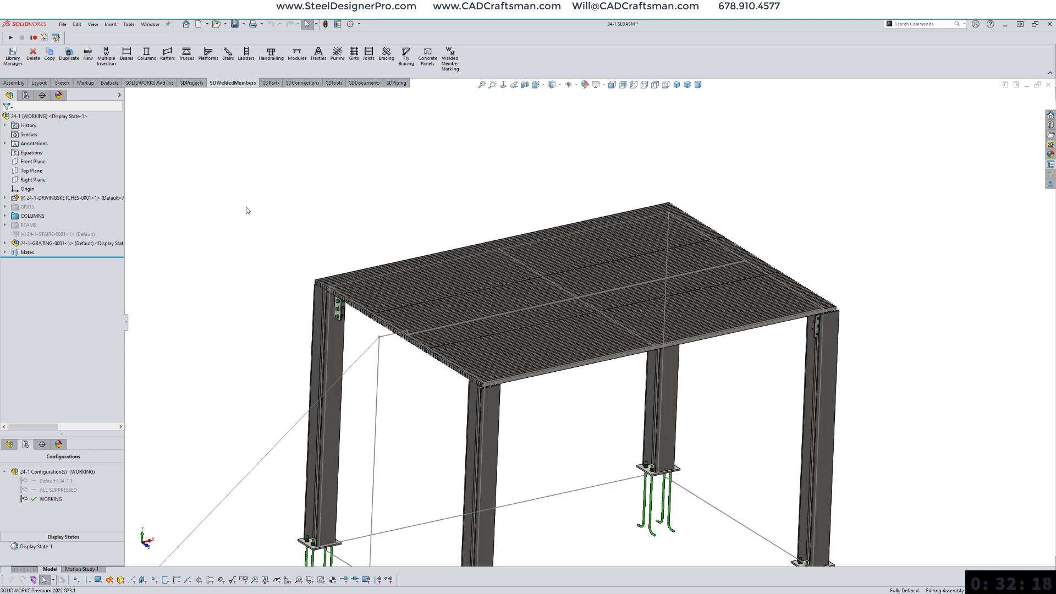
click(30, 216)
ctrl+click(38, 242)
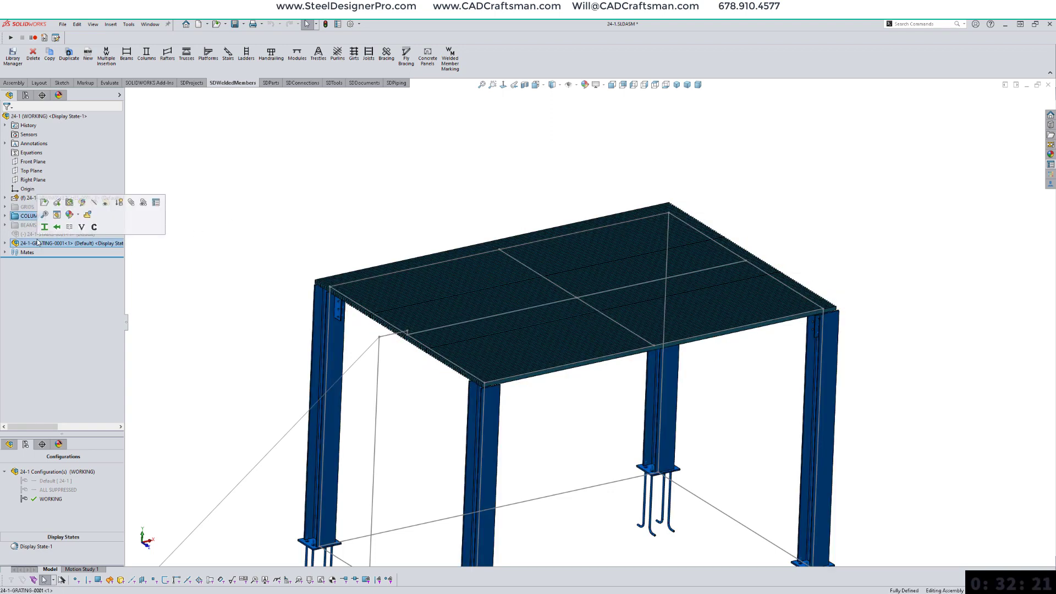
click(120, 203)
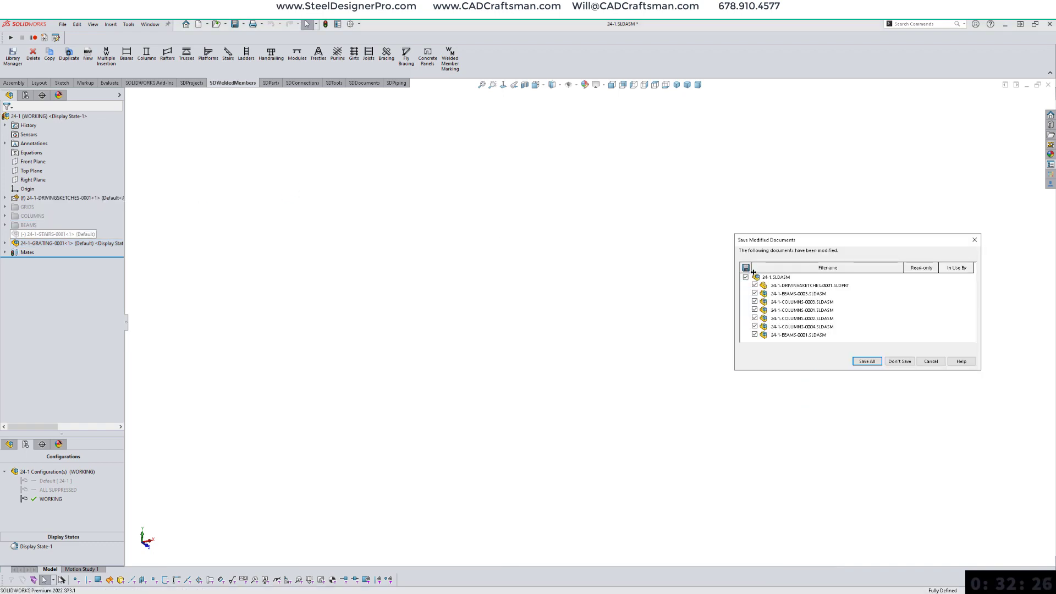
click(867, 362)
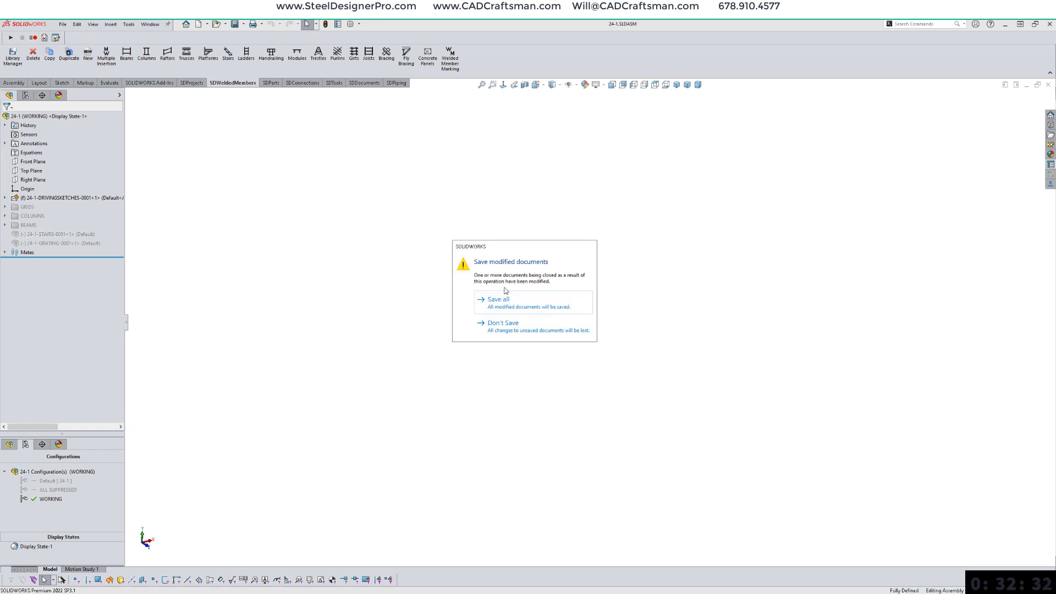
click(510, 302)
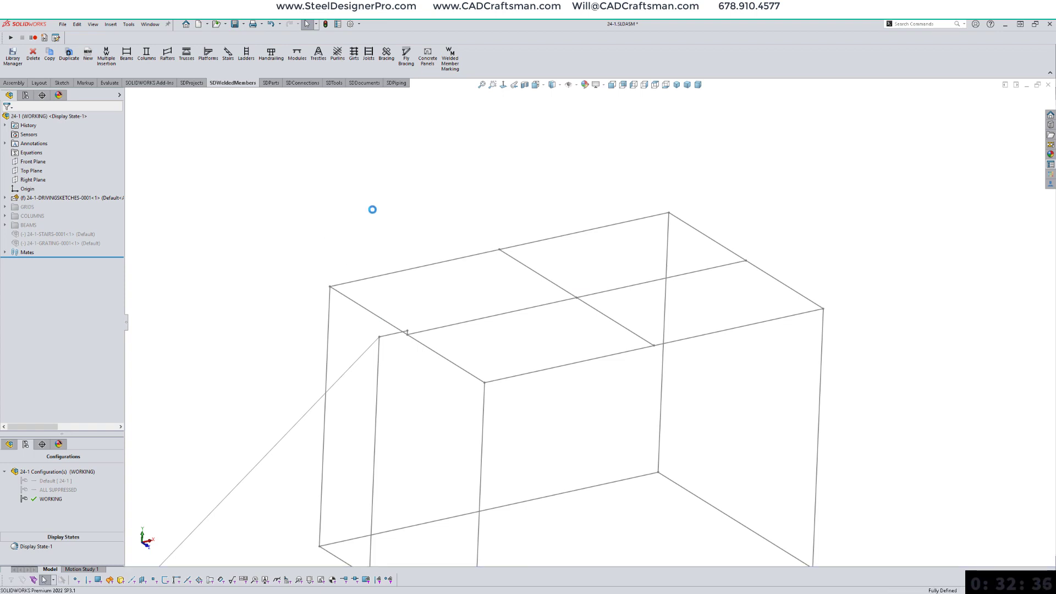
Step: Unsuppress the BEAMS folder in the 24-1 assembly
right_click(18, 227)
click(28, 204)
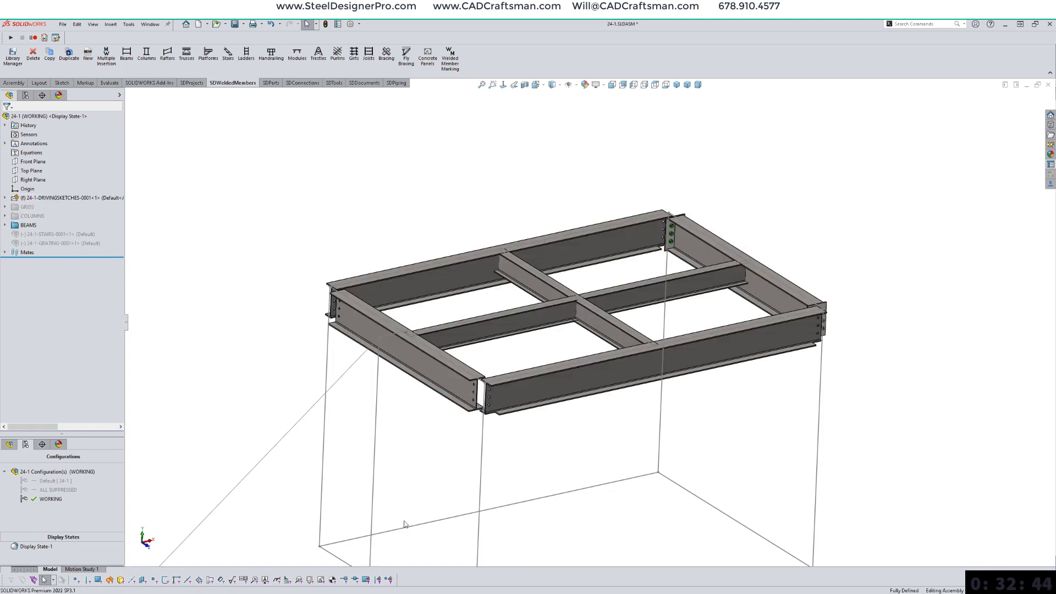
middle_drag(402, 515, 403, 515)
scroll(402, 515, up, 4)
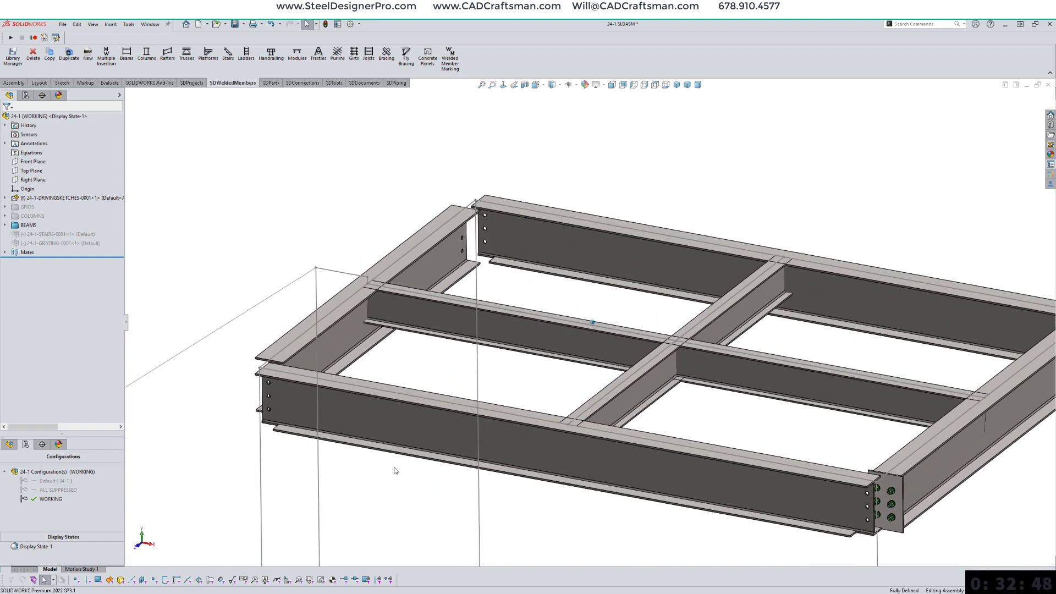
Step: Start inserting a fin connection and choose the extended shear tab model FIN-CONNECTIONS-0017 from the library
click(300, 83)
click(127, 54)
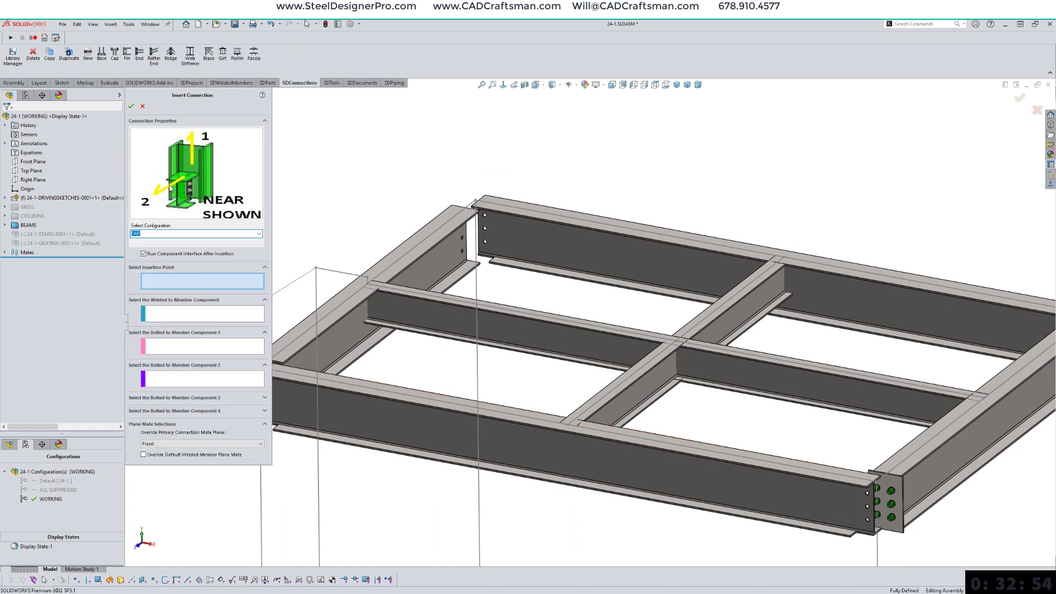
click(190, 185)
scroll(489, 305, down, 5)
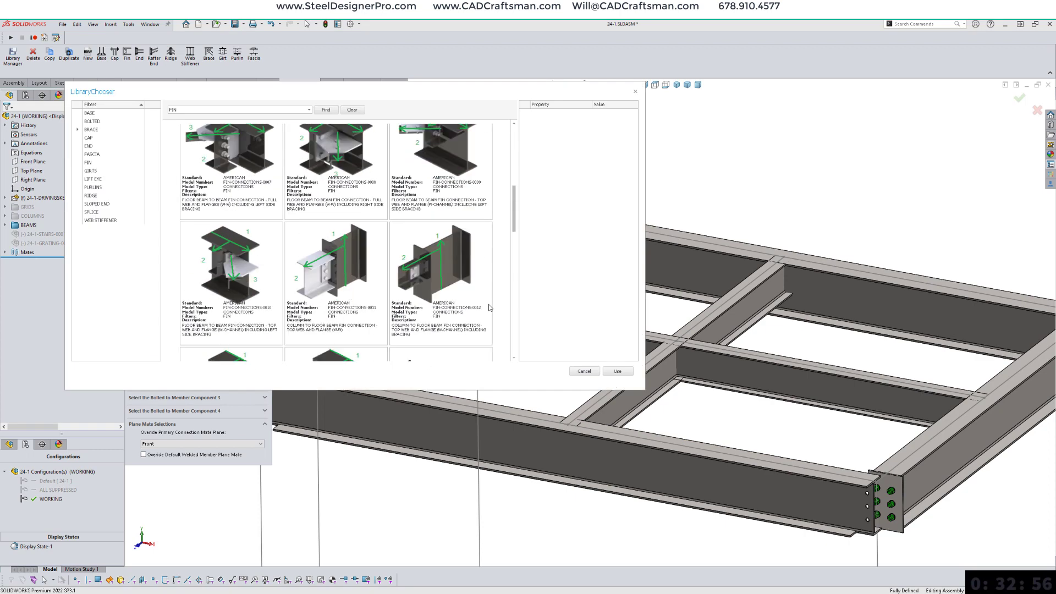
scroll(489, 305, down, 5)
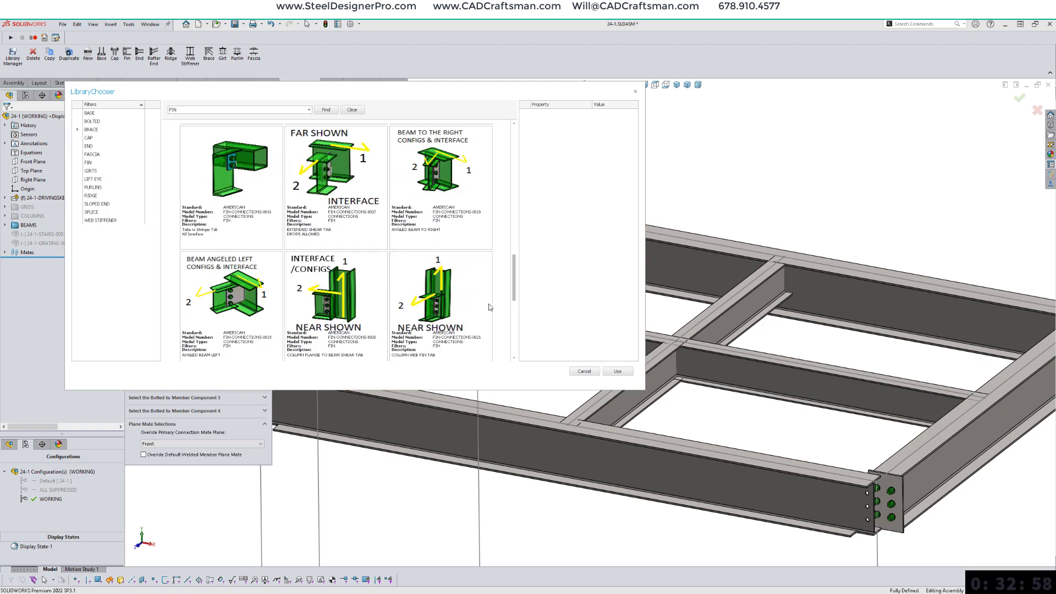
scroll(489, 307, down, 1)
scroll(489, 306, down, 4)
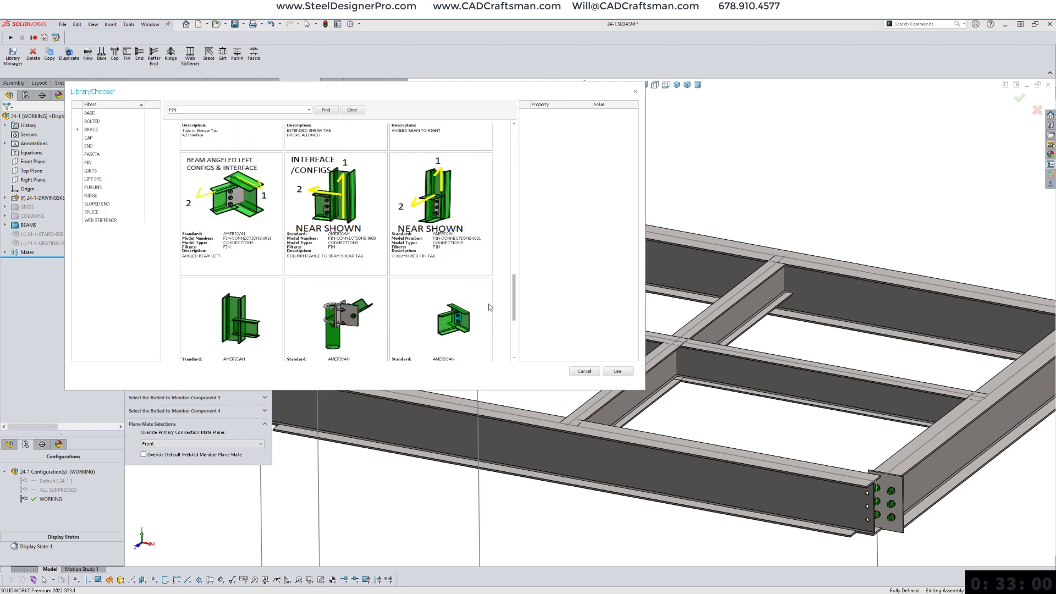
scroll(489, 307, up, 4)
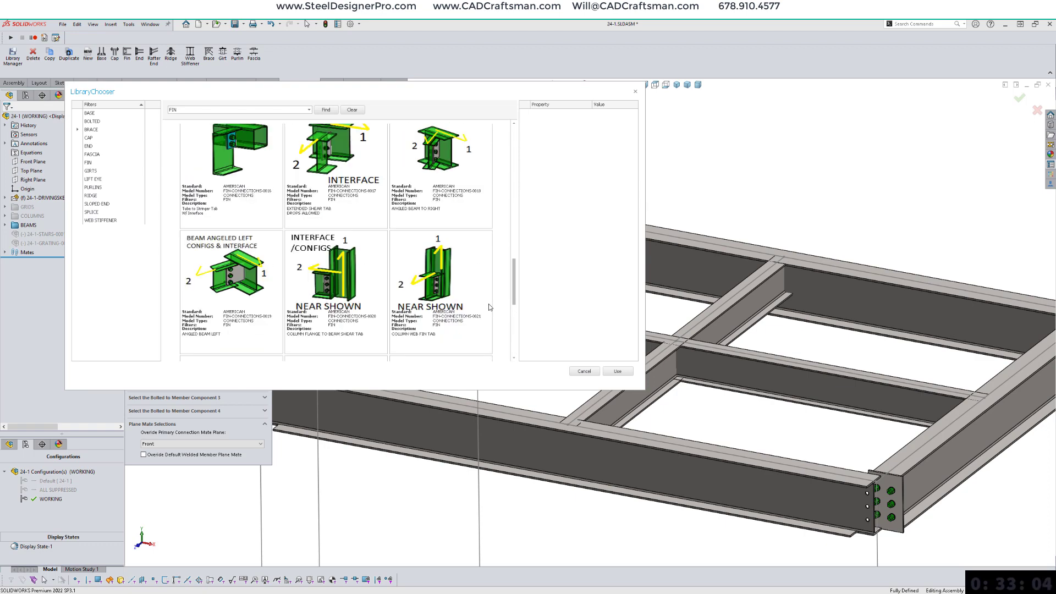
scroll(489, 307, up, 1)
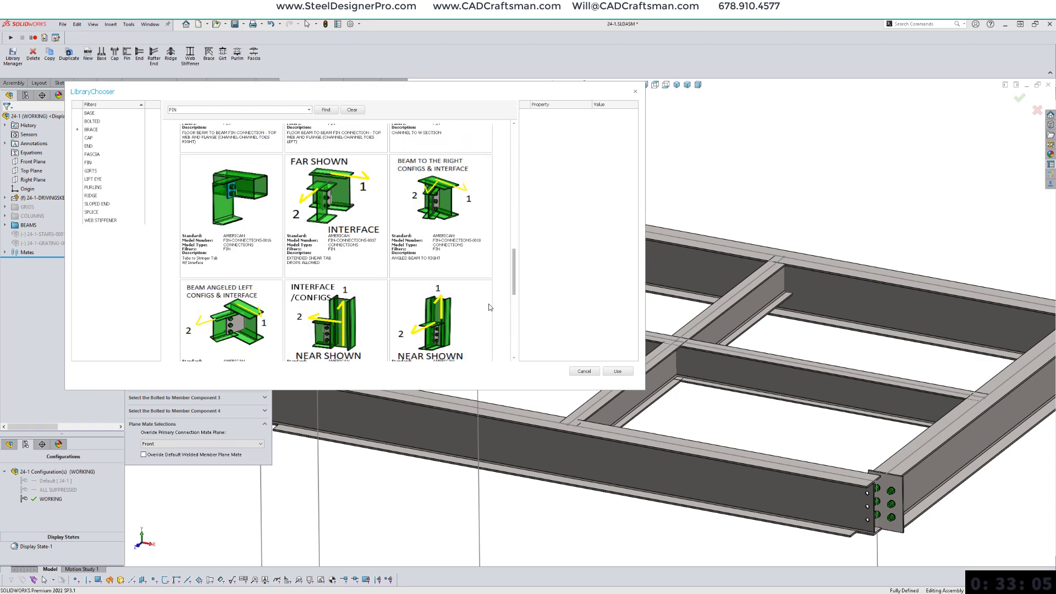
click(322, 201)
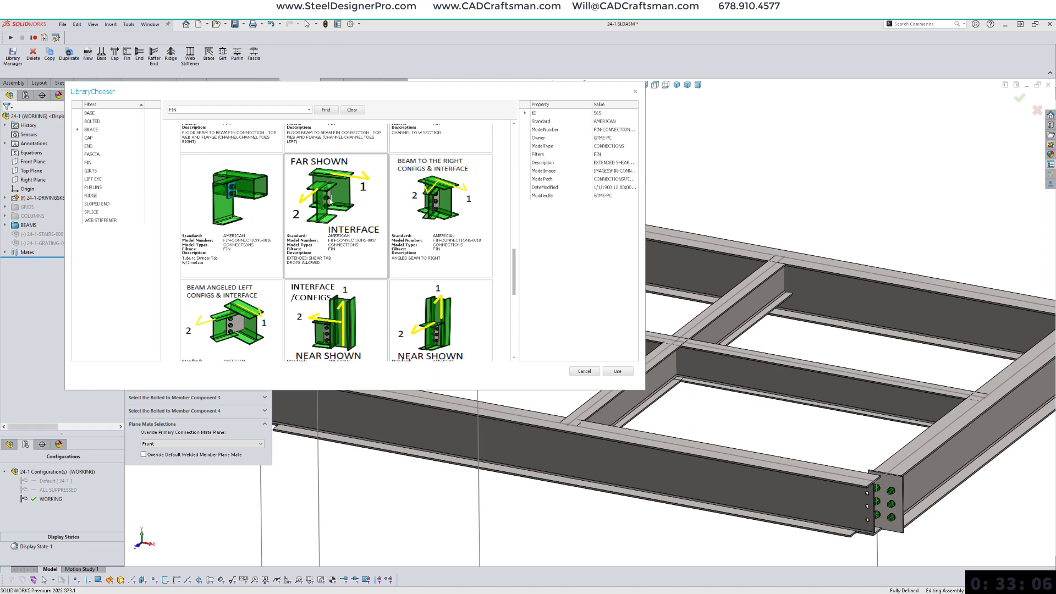
click(623, 373)
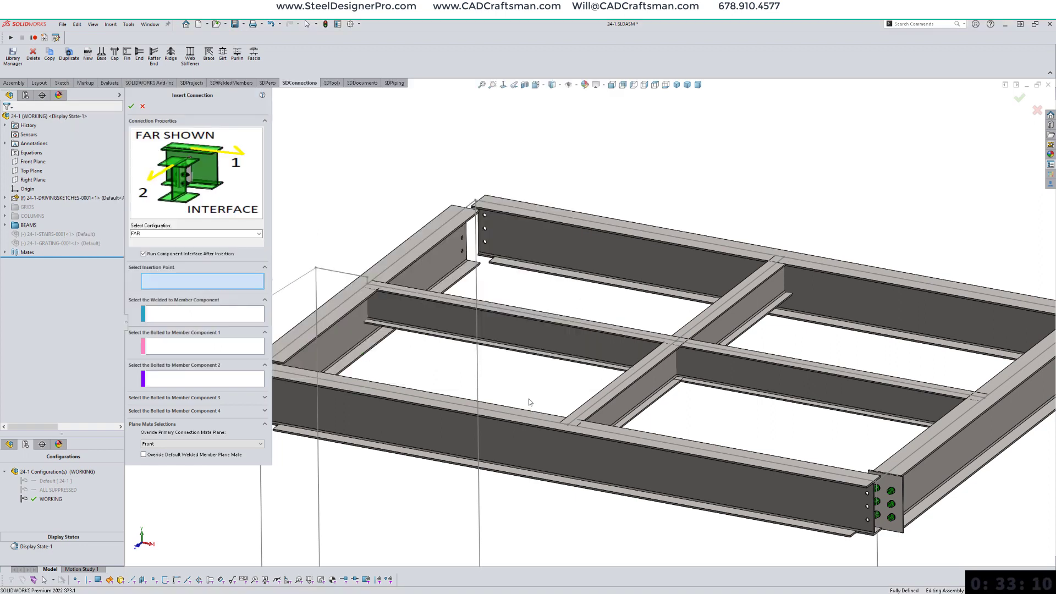
Step: Insert the FAR shear tab where the long middle beam meets end beam 24-1-BEAMS-0001, welded to the end beam, with 2 bolts
scroll(529, 399, down, 2)
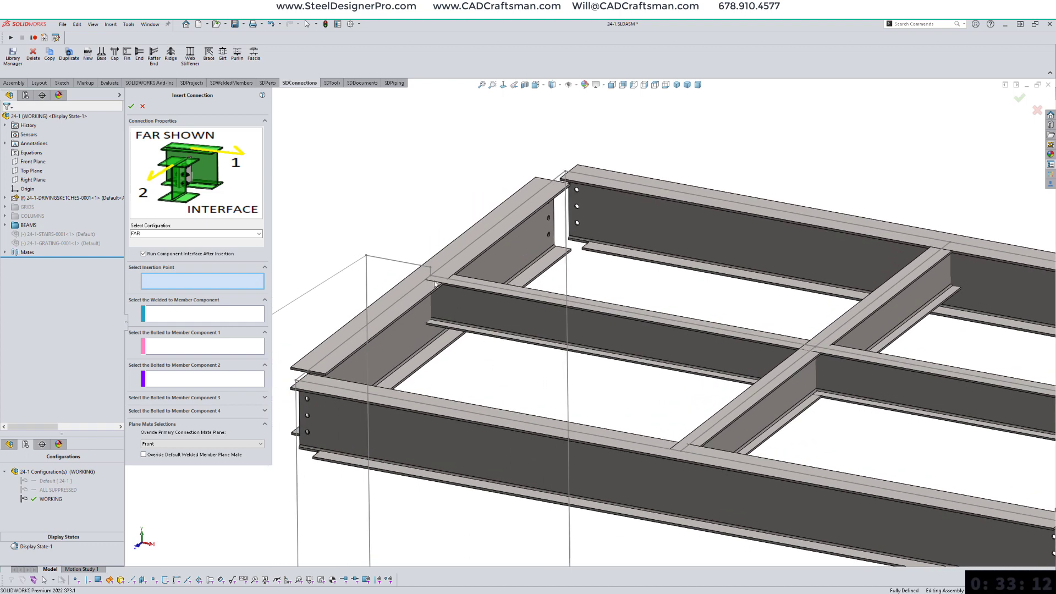
click(432, 278)
click(424, 329)
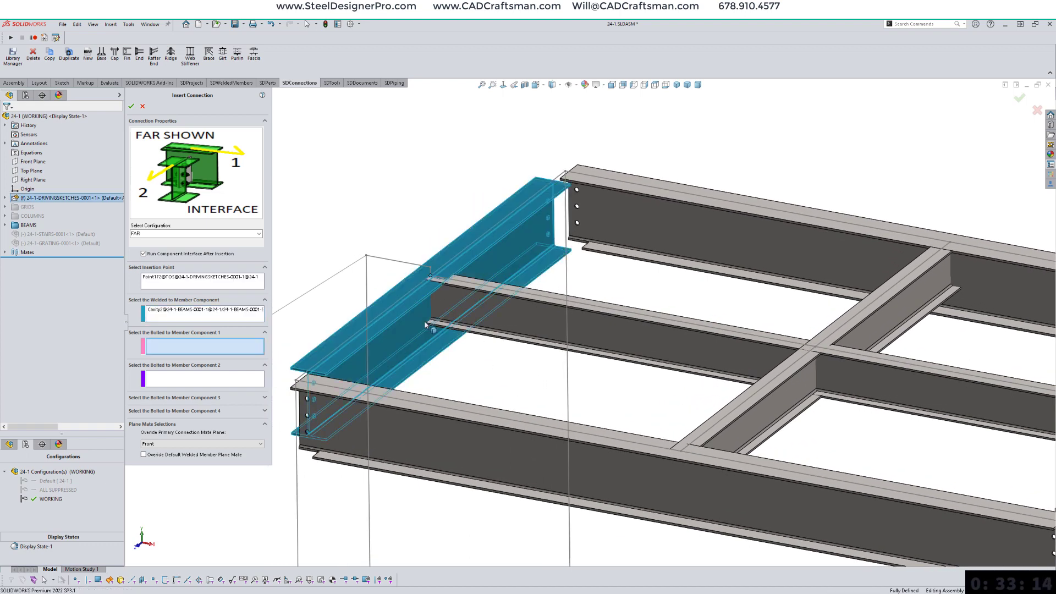
click(466, 312)
right_click(431, 207)
click(445, 229)
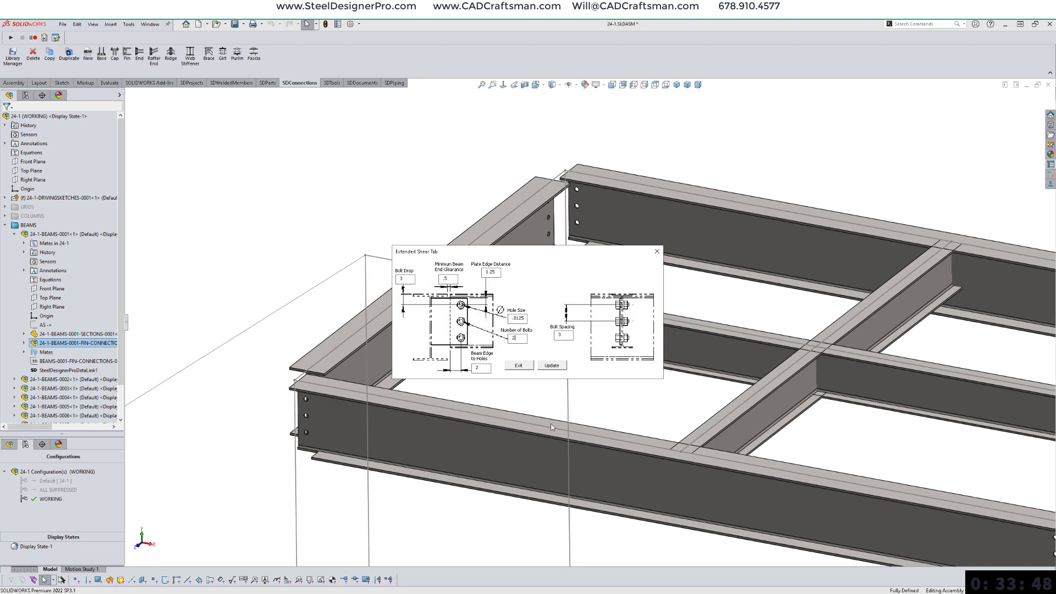
click(552, 366)
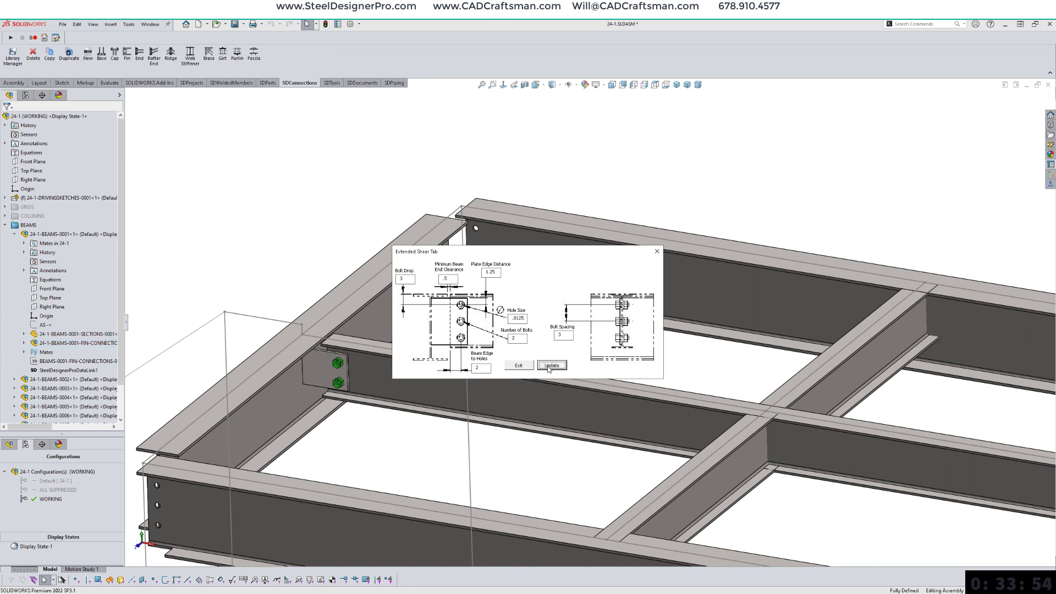
click(520, 365)
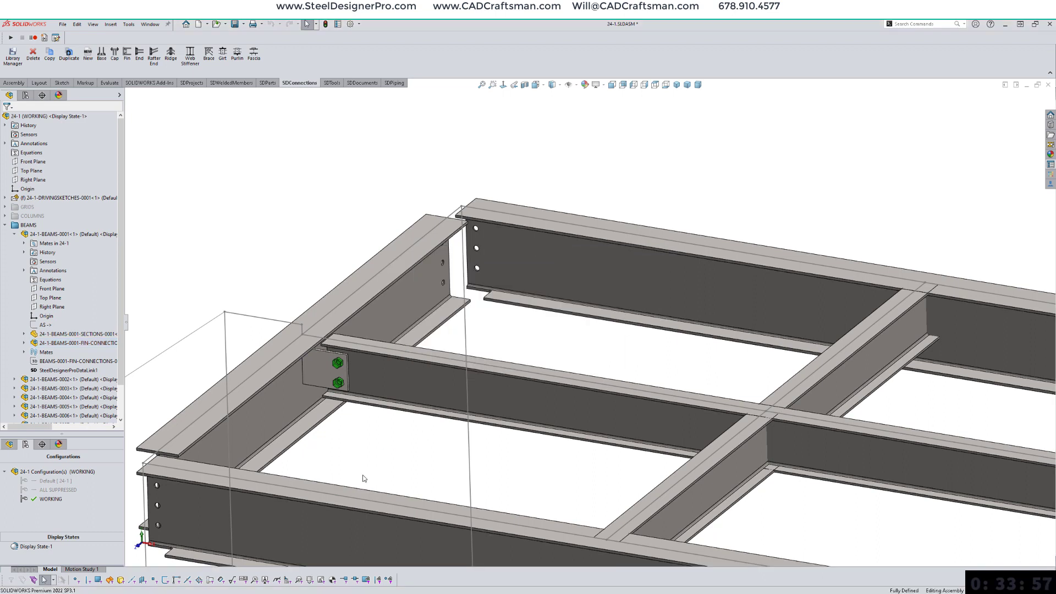
Step: Copy the shear tab connection to the joint of long side beam 24-1-BEAMS-0004 and cross beam 24-1-BEAMS-0007, using 2 bolts
click(382, 379)
click(402, 444)
scroll(404, 438, up, 3)
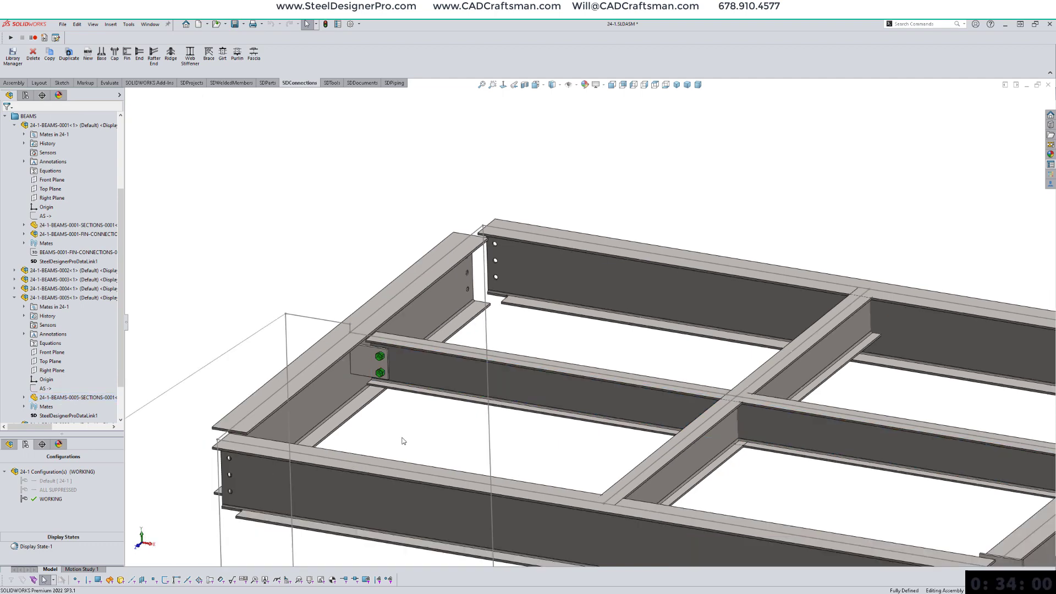
scroll(403, 441, up, 2)
scroll(484, 357, down, 3)
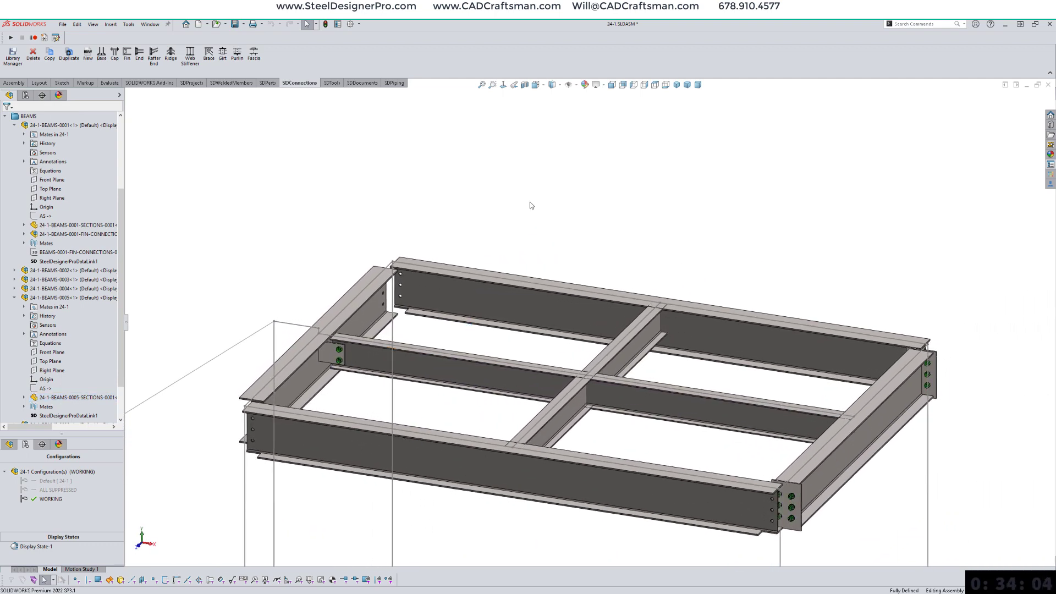
click(50, 65)
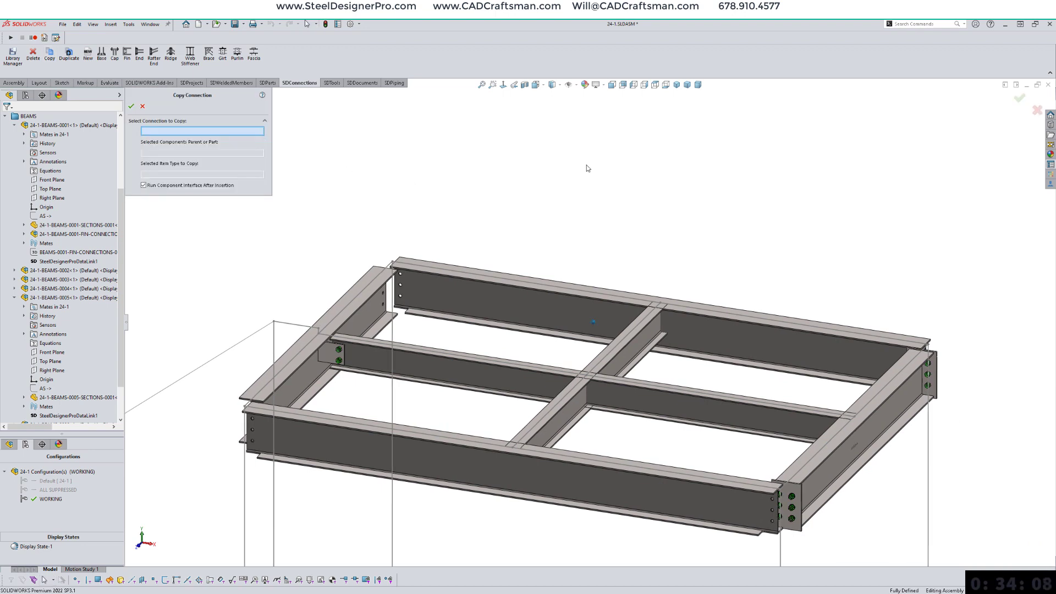
click(334, 357)
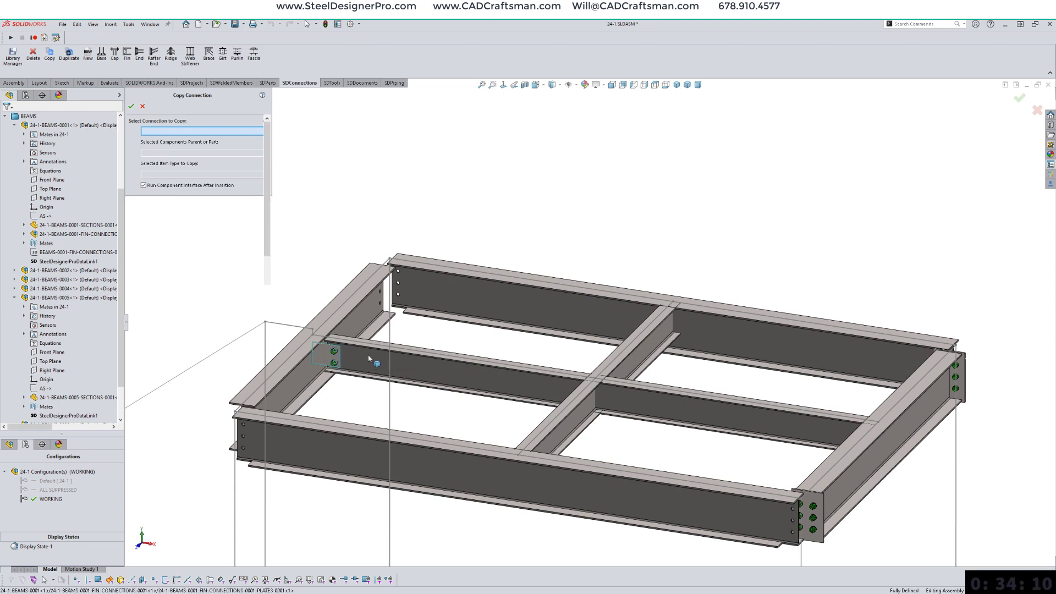
click(673, 302)
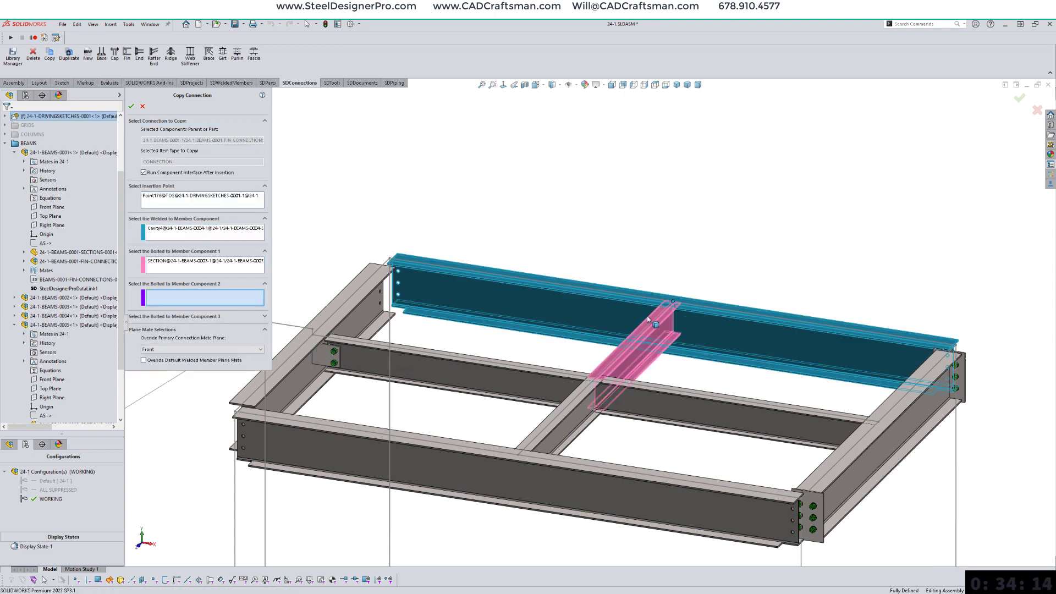
right_click(639, 234)
click(655, 265)
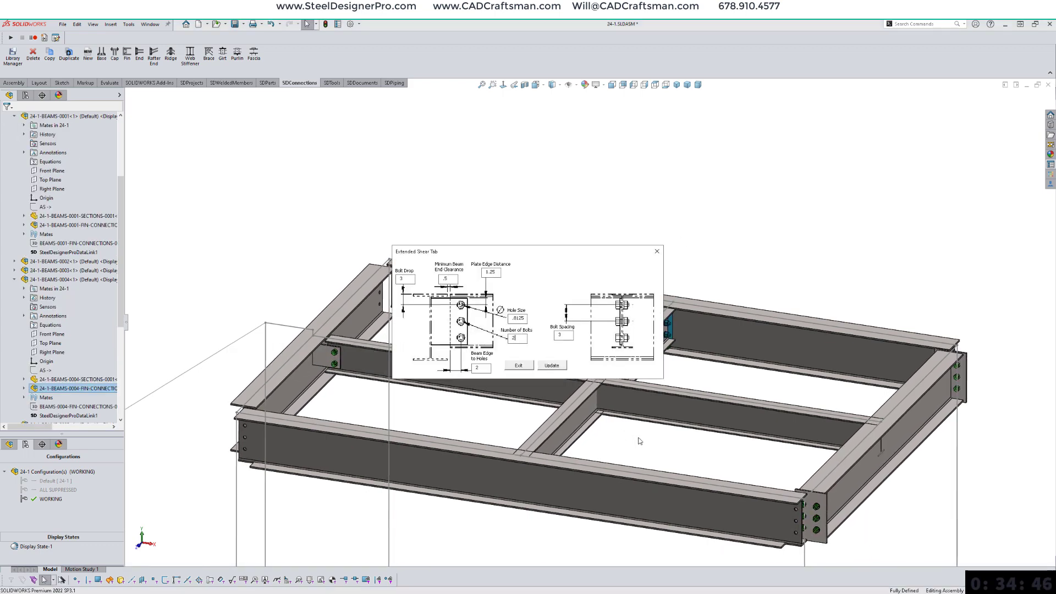
click(552, 366)
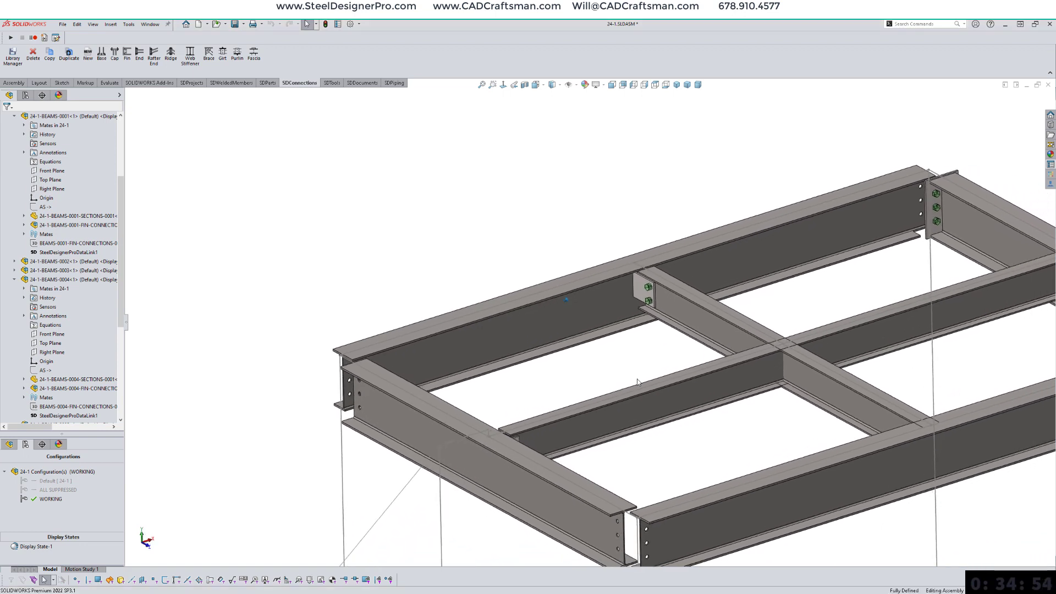
Step: Copy the shear tab to the centre joint, welded to middle beam 24-1-BEAMS-0005 and bolted to cross beam 24-1-BEAMS-0006, with 2 bolts
click(50, 53)
click(600, 307)
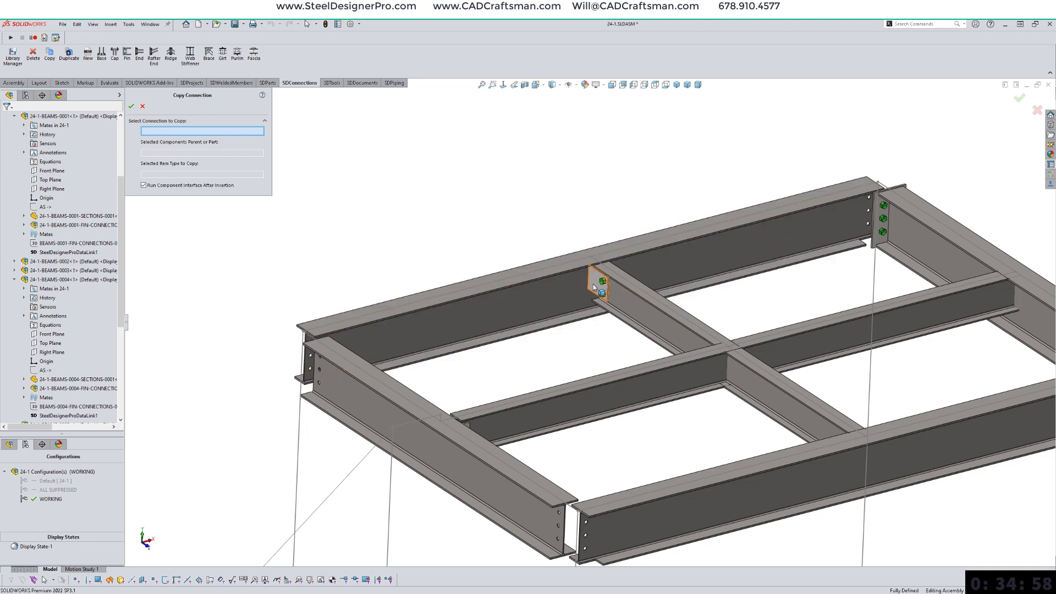
click(727, 347)
click(721, 383)
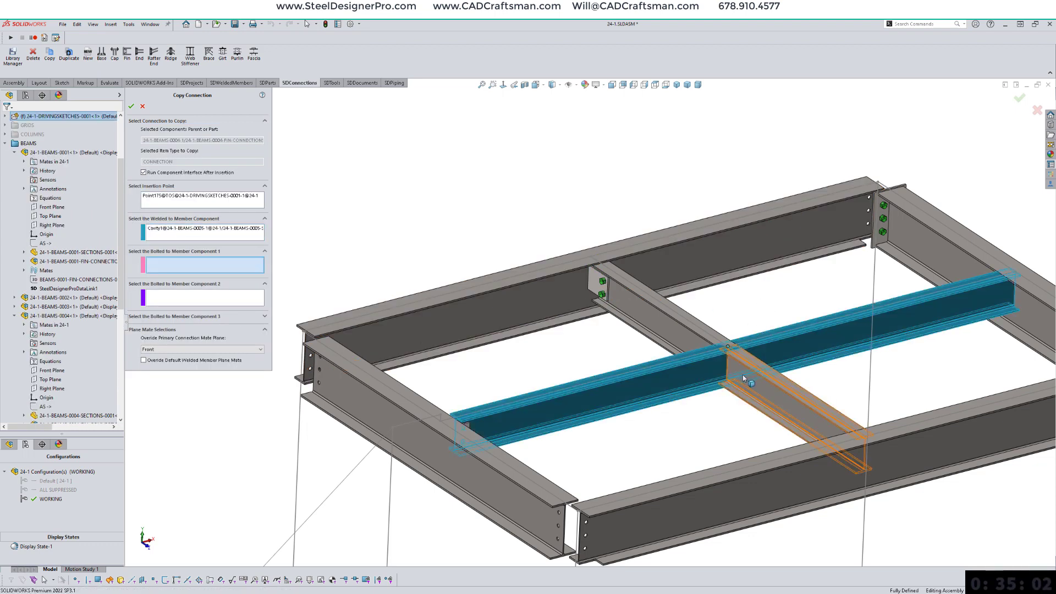
click(743, 374)
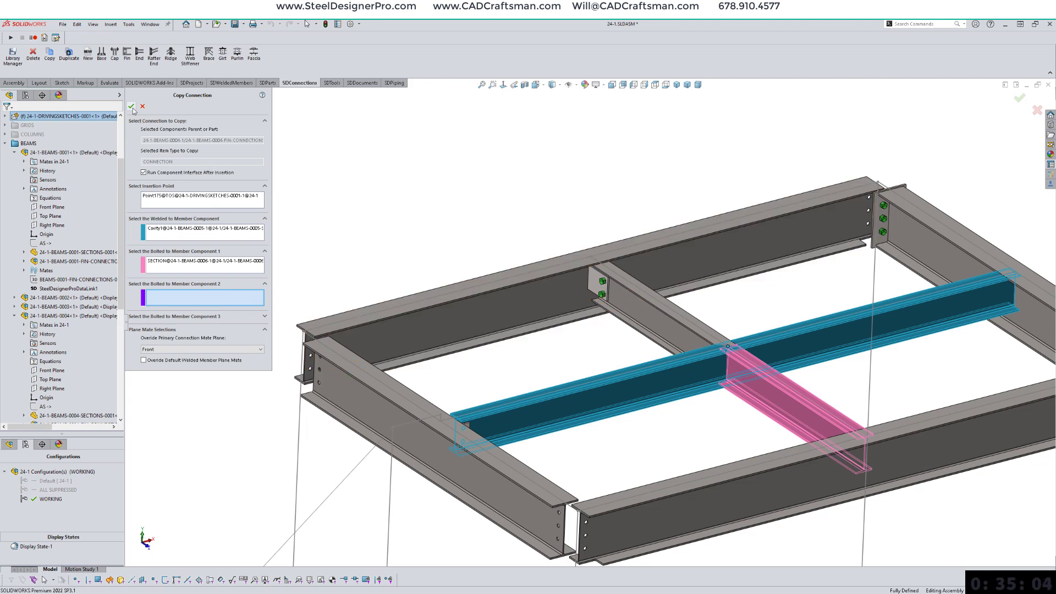
click(131, 106)
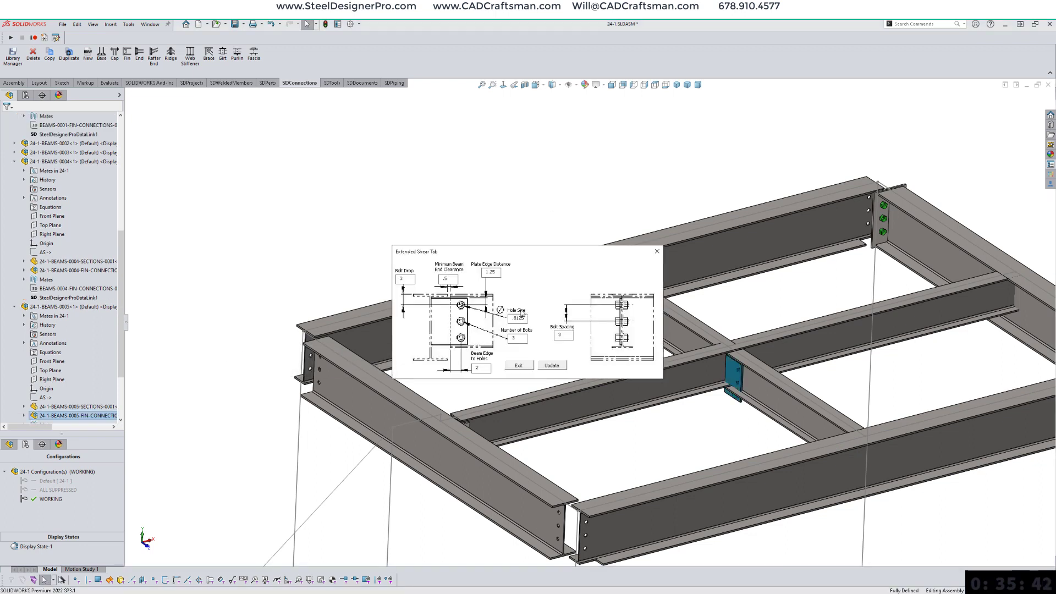
click(558, 366)
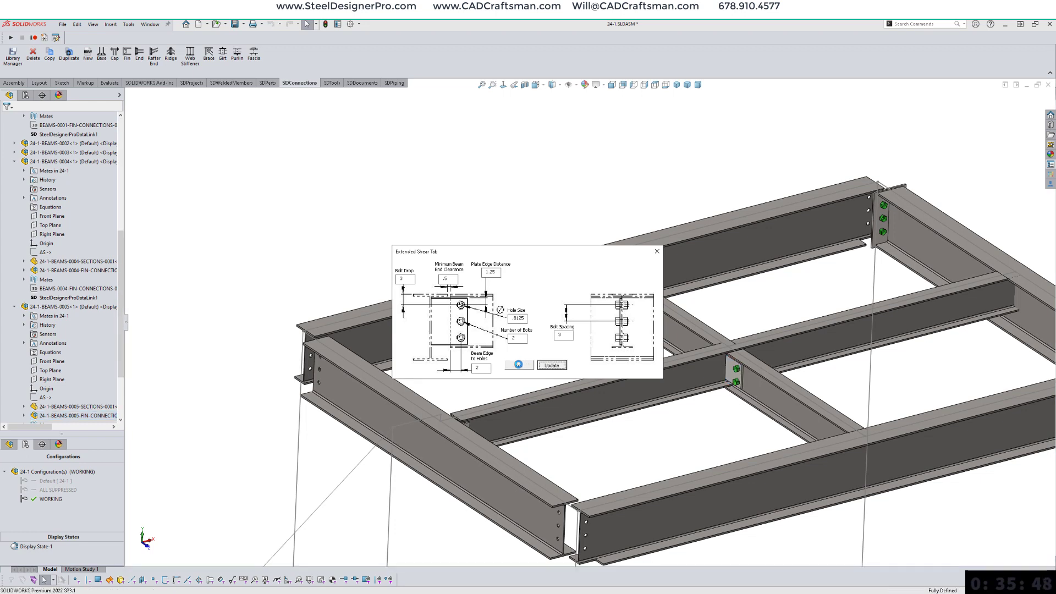
click(519, 364)
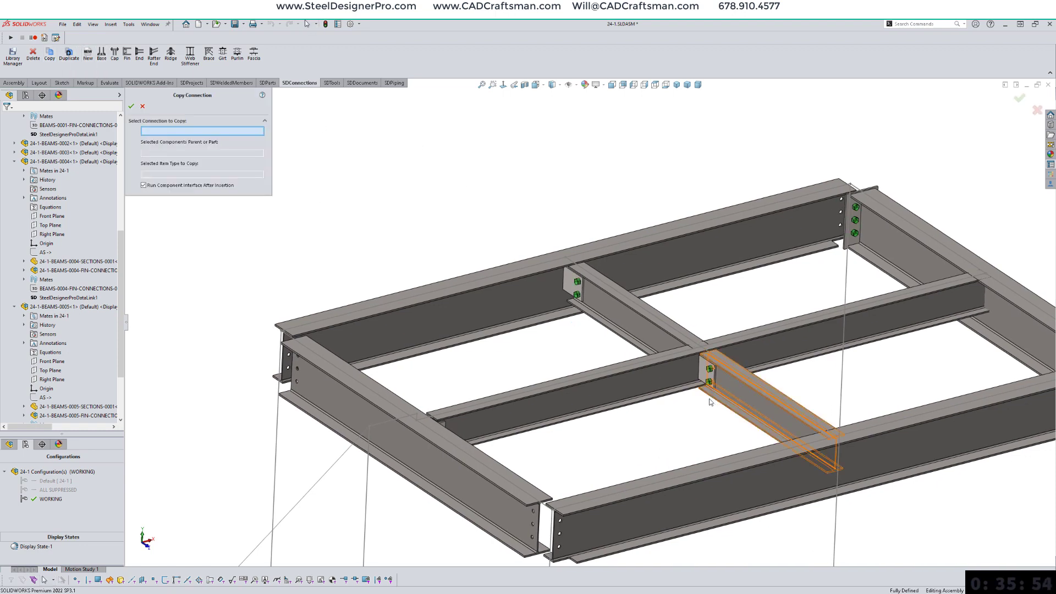
Step: Copy the shear tab to the other end of the middle beam, welded to end beam 24-1-BEAMS-0002, with 2 bolts
click(986, 274)
click(997, 298)
click(979, 289)
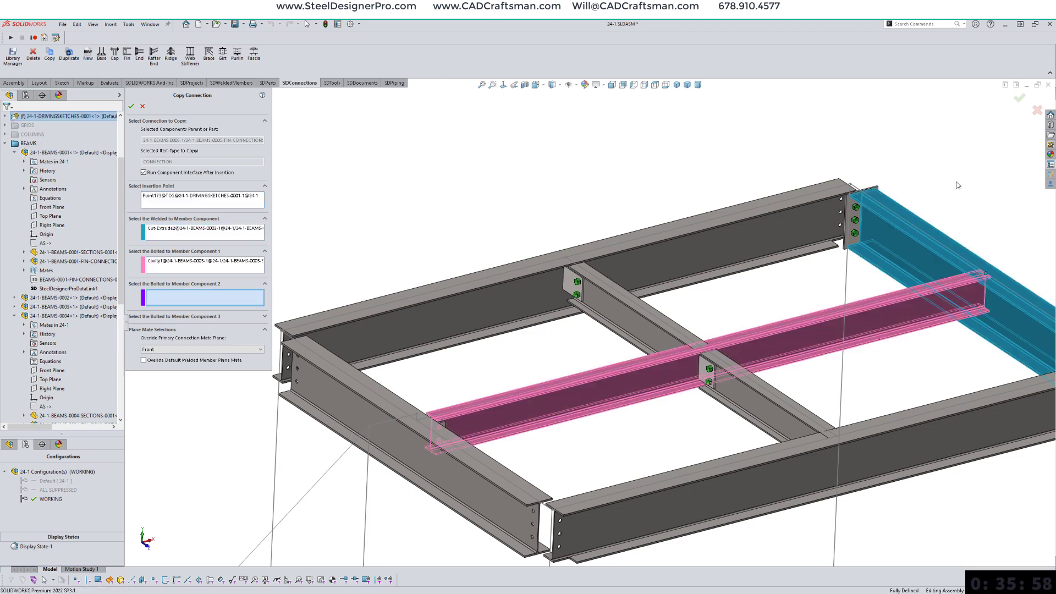
right_click(959, 177)
click(974, 210)
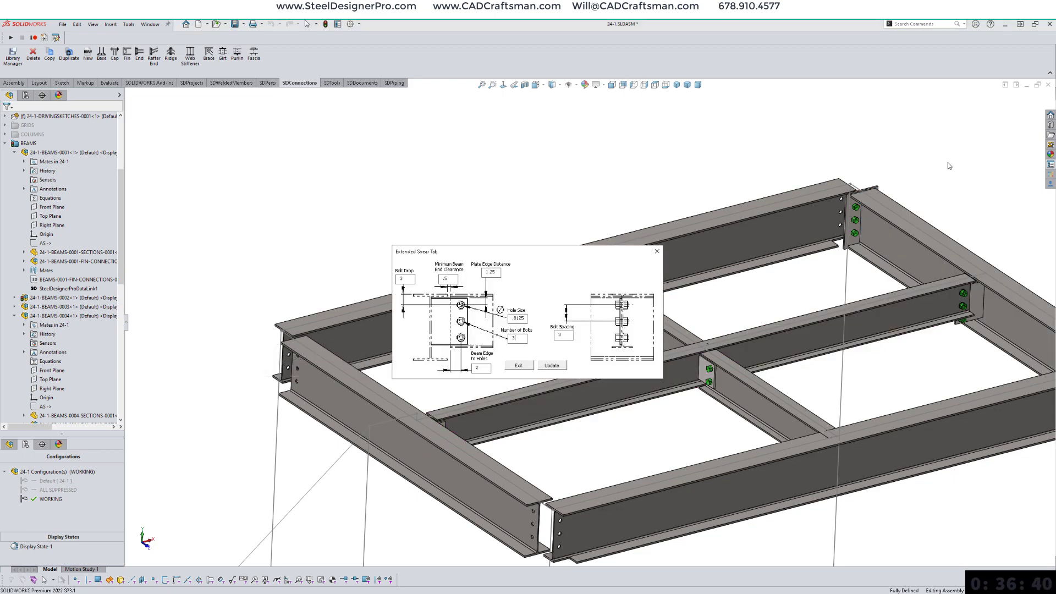
click(521, 338)
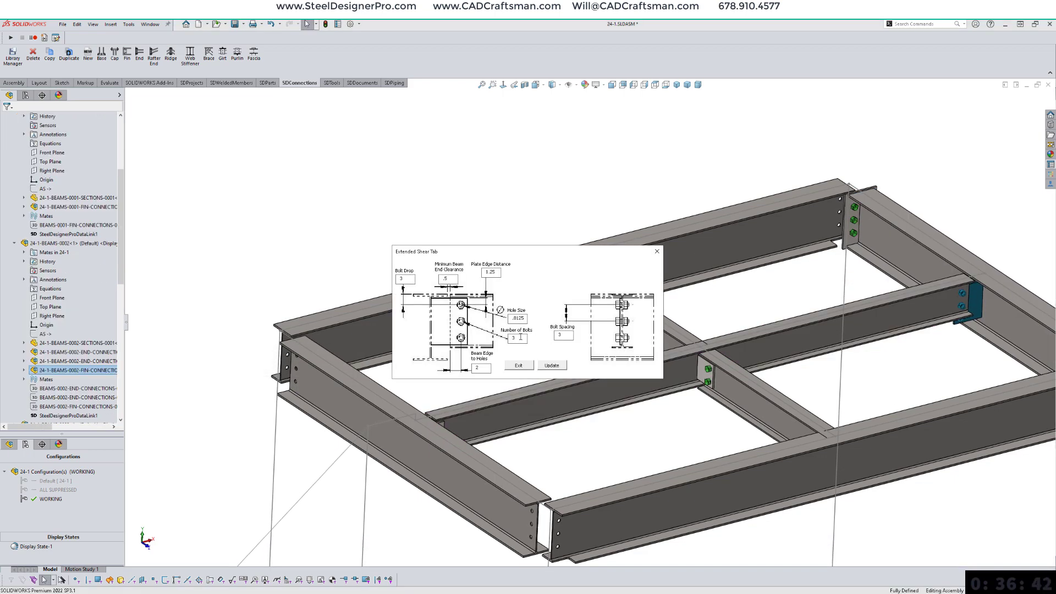
click(553, 366)
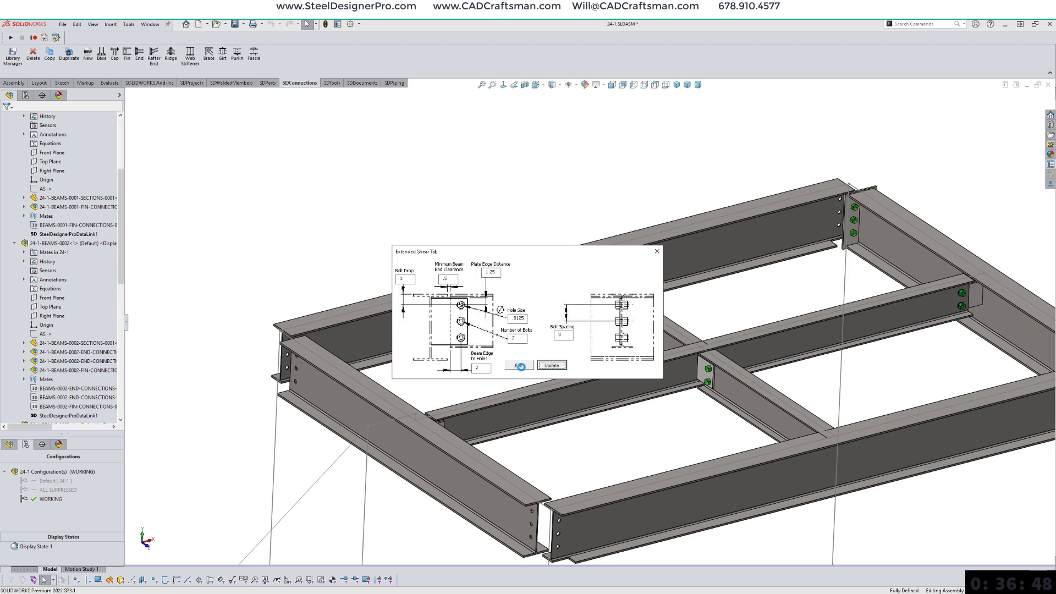
click(519, 366)
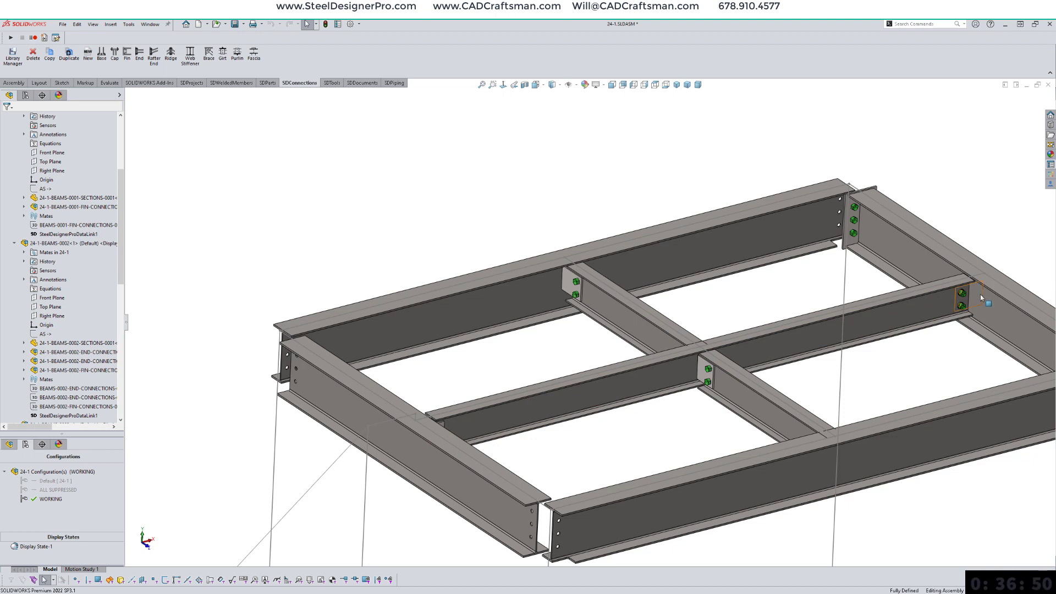
Step: Switch the shear tab connection between the middle beam and end beam 24-1-BEAMS-0002 to the NEAR configuration
click(981, 295)
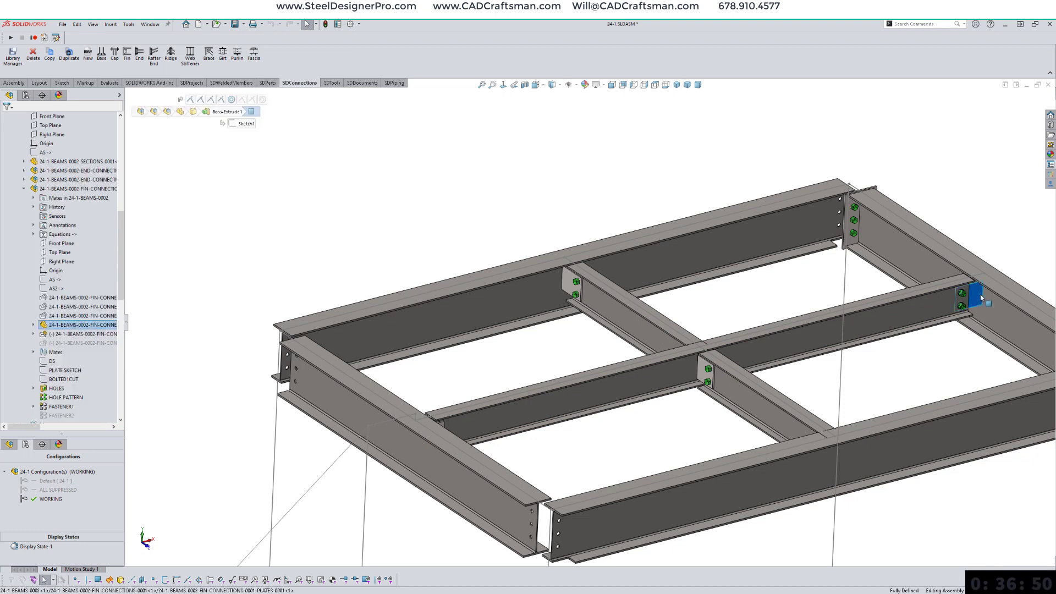
click(168, 112)
click(204, 44)
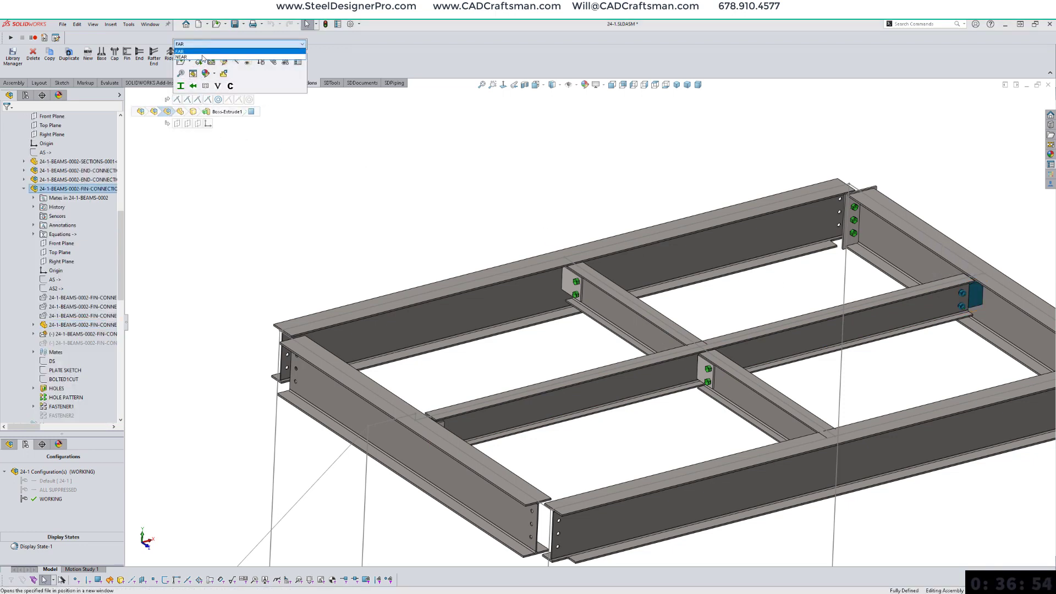
click(203, 58)
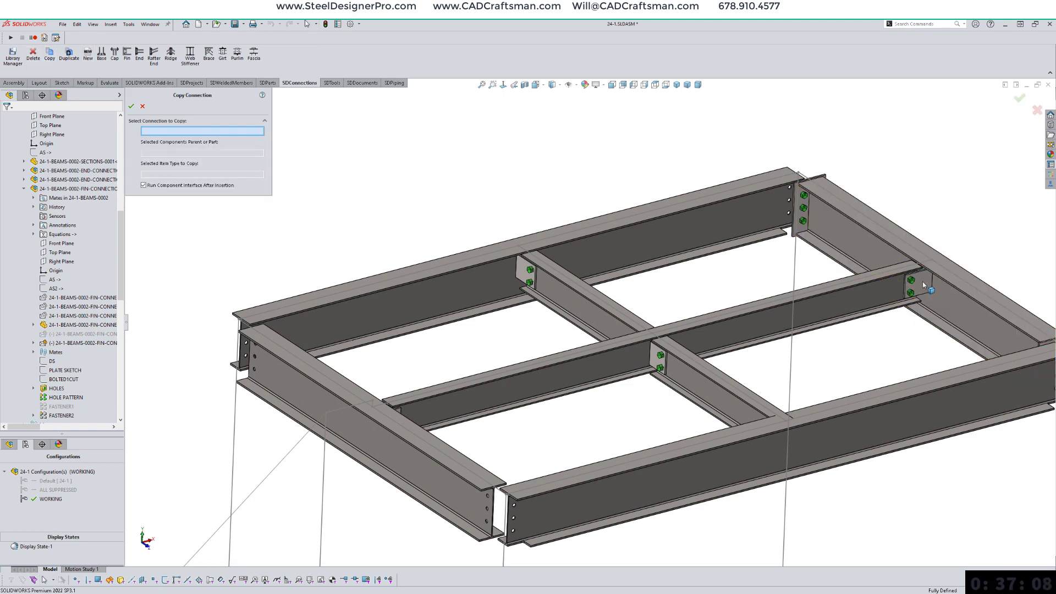
Step: Copy the shear tab to the outer end of cross beam 24-1-BEAMS-0006, welded to long side beam 24-1-BEAMS-0003, with 2 bolts
click(786, 424)
click(790, 435)
click(774, 416)
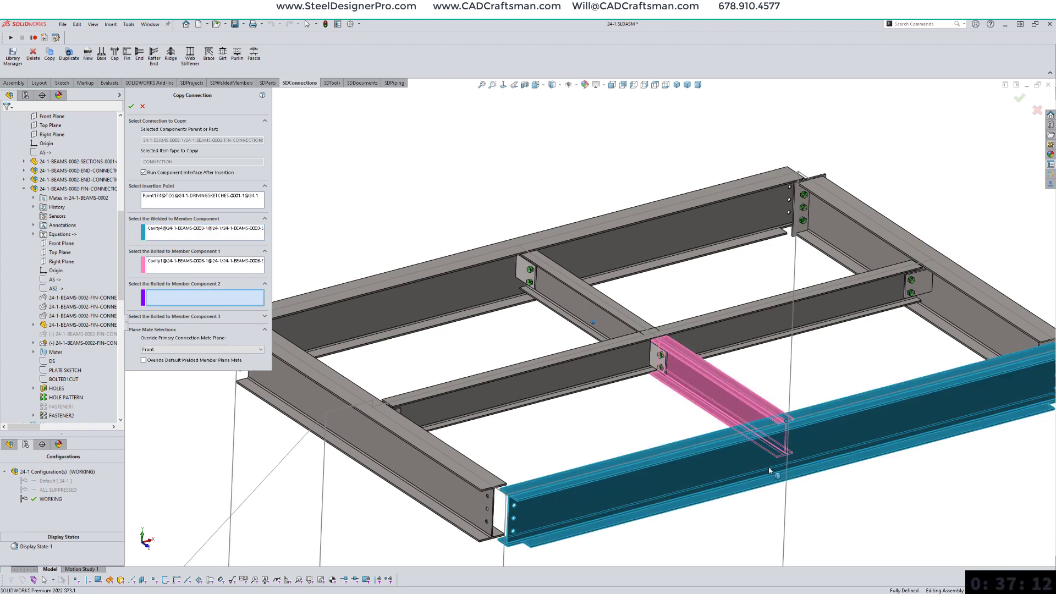
middle_drag(774, 416, 770, 470)
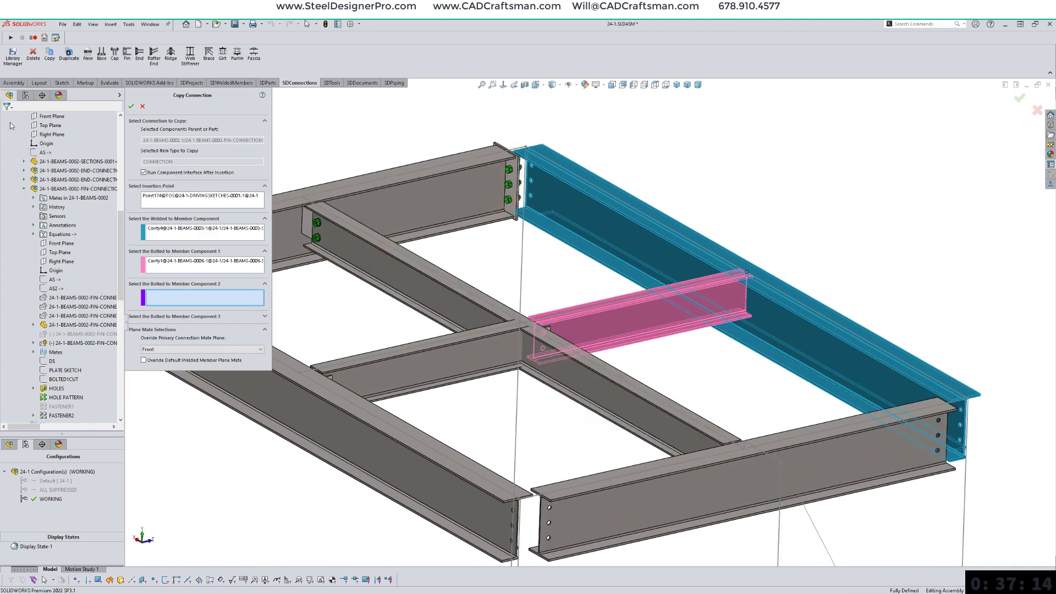
click(131, 107)
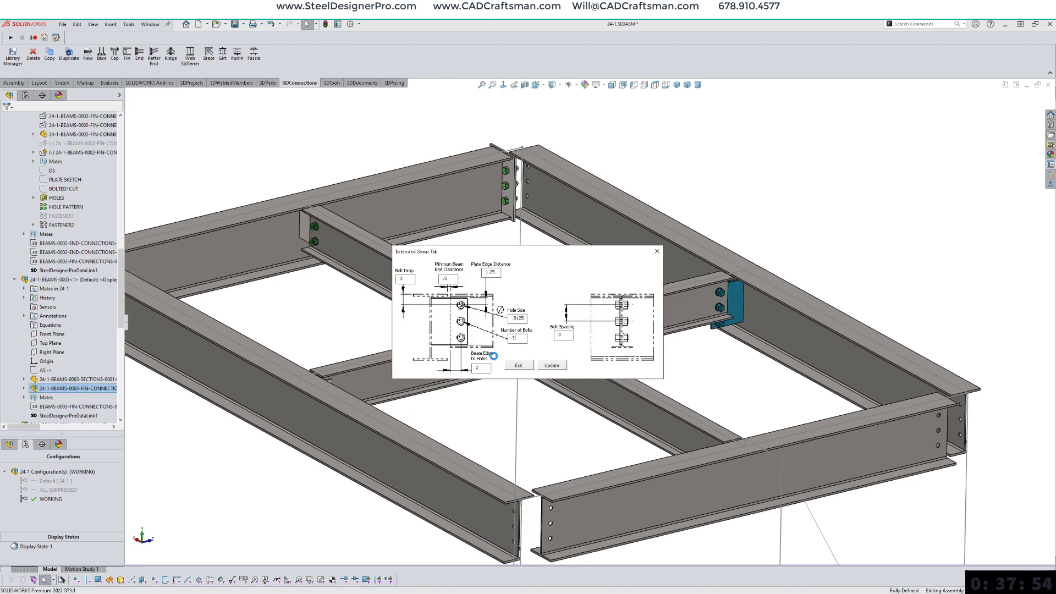
click(519, 338)
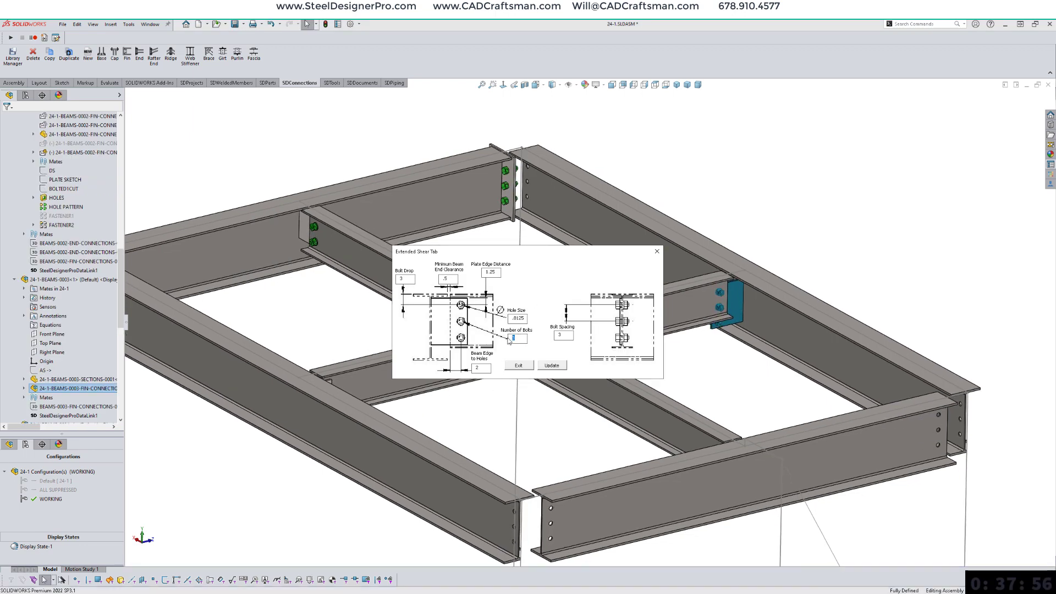
text(2)
click(549, 365)
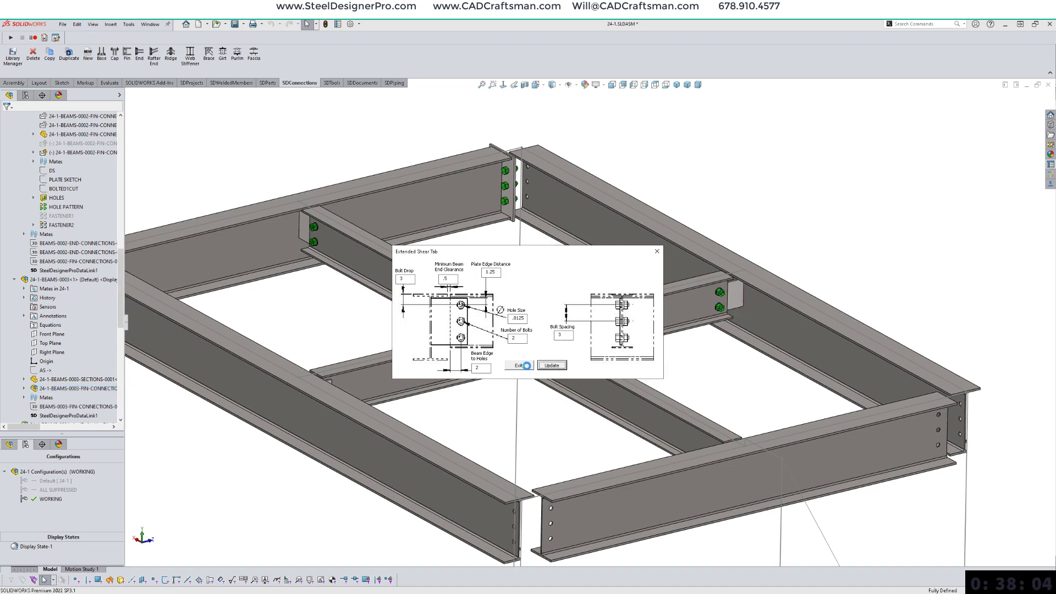
click(527, 366)
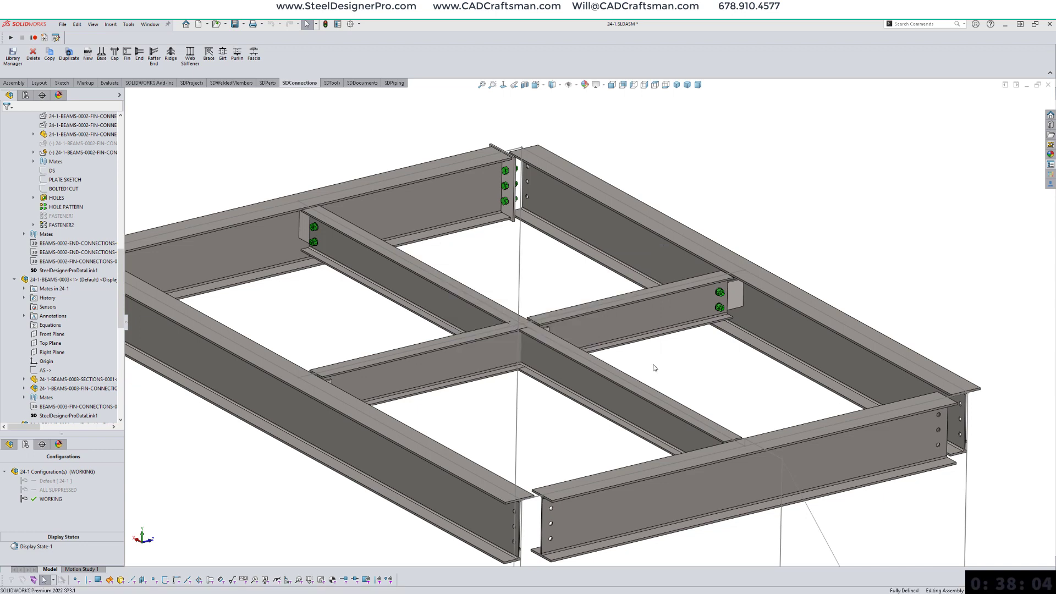
Step: Switch the shear tab connection on long side beam 24-1-BEAMS-0003 to the NEAR configuration
click(737, 293)
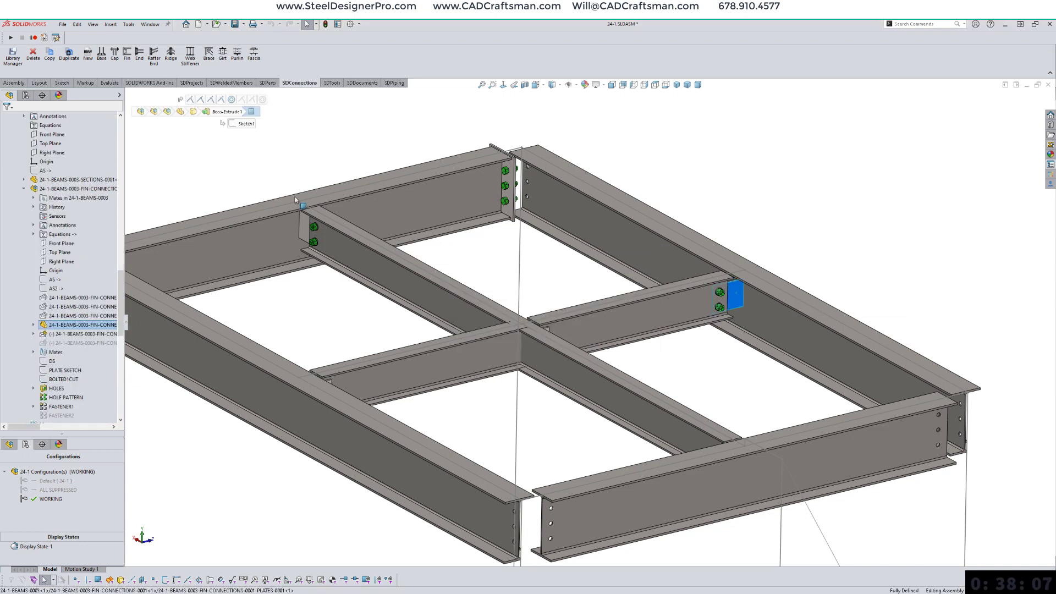
click(166, 113)
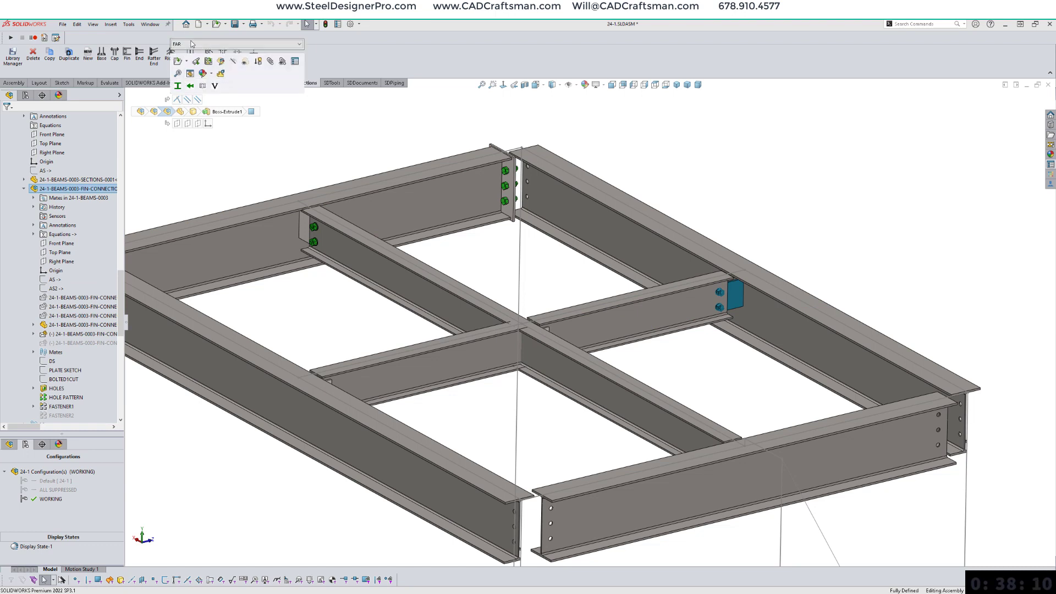
click(192, 44)
click(191, 57)
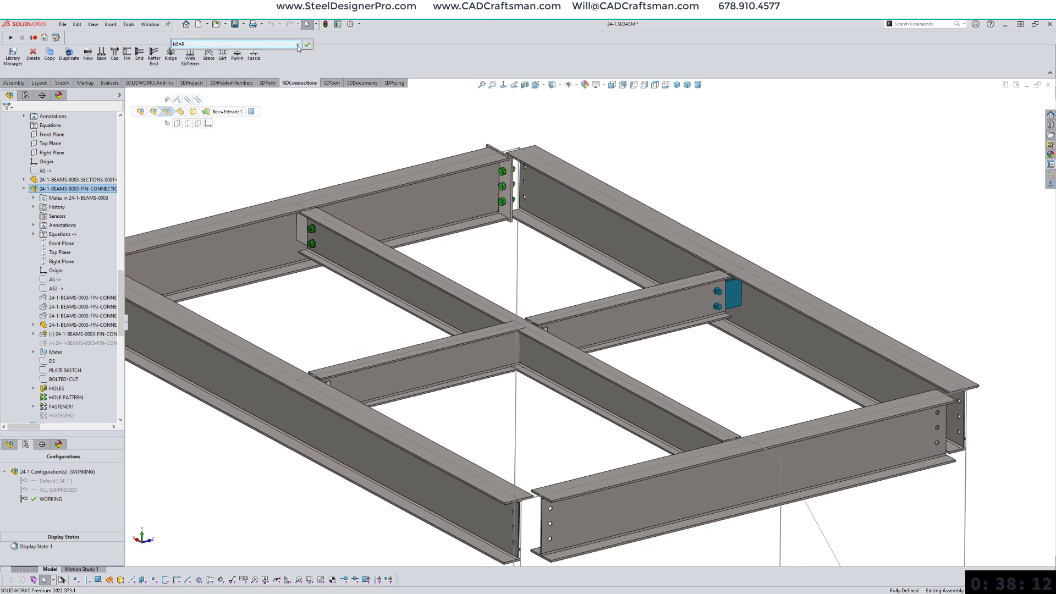
click(664, 348)
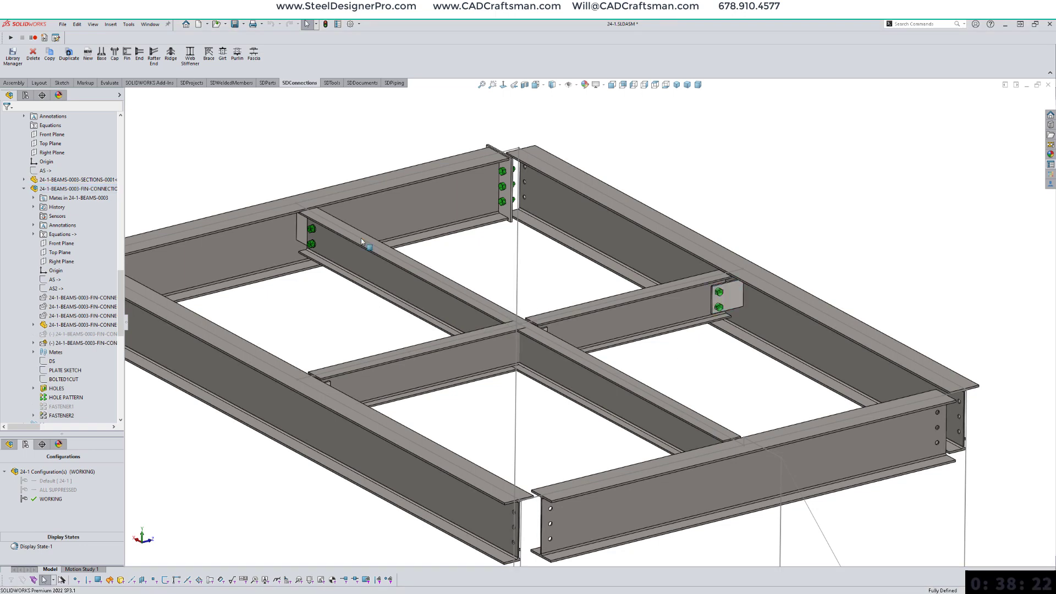
Step: Insert a NEAR extended shear tab at the centre joint, welded to middle beam 24-1-BEAMS-0005 and bolted to the opposite cross beam, with 2 bolts
click(128, 55)
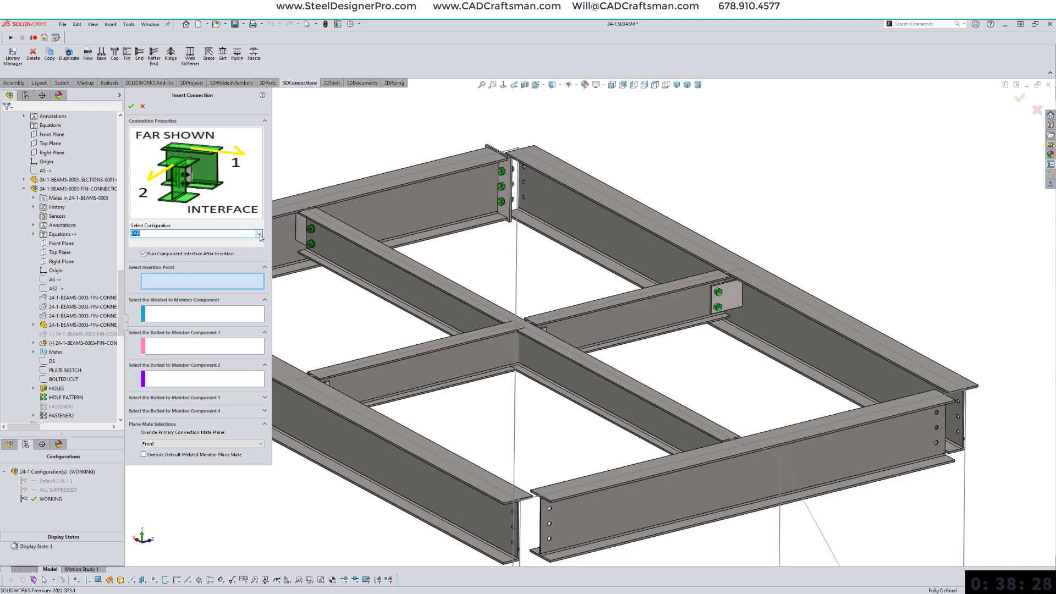
click(259, 234)
click(216, 247)
click(521, 332)
right_click(541, 289)
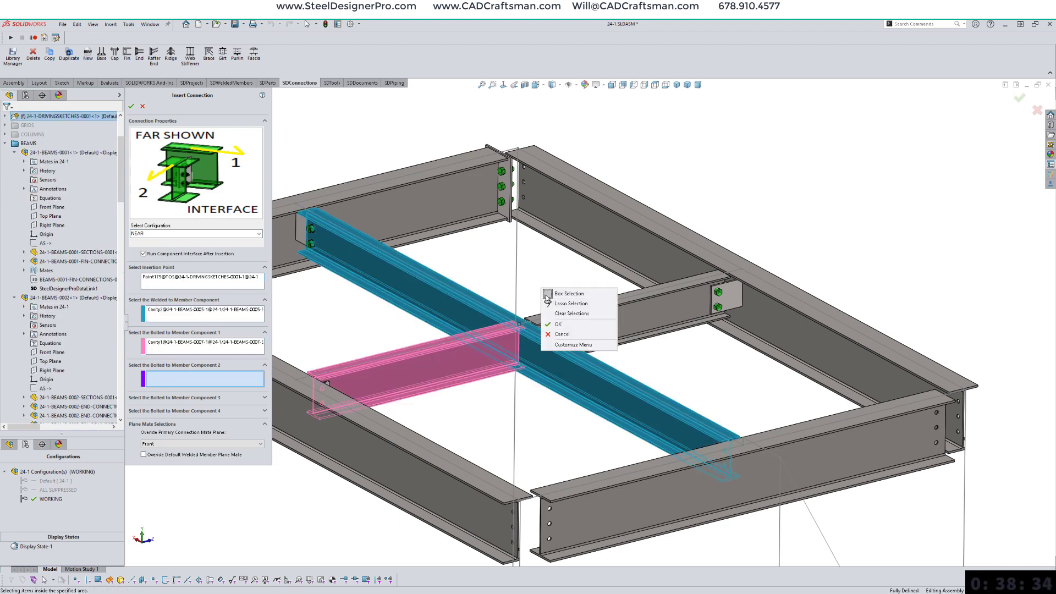
click(559, 321)
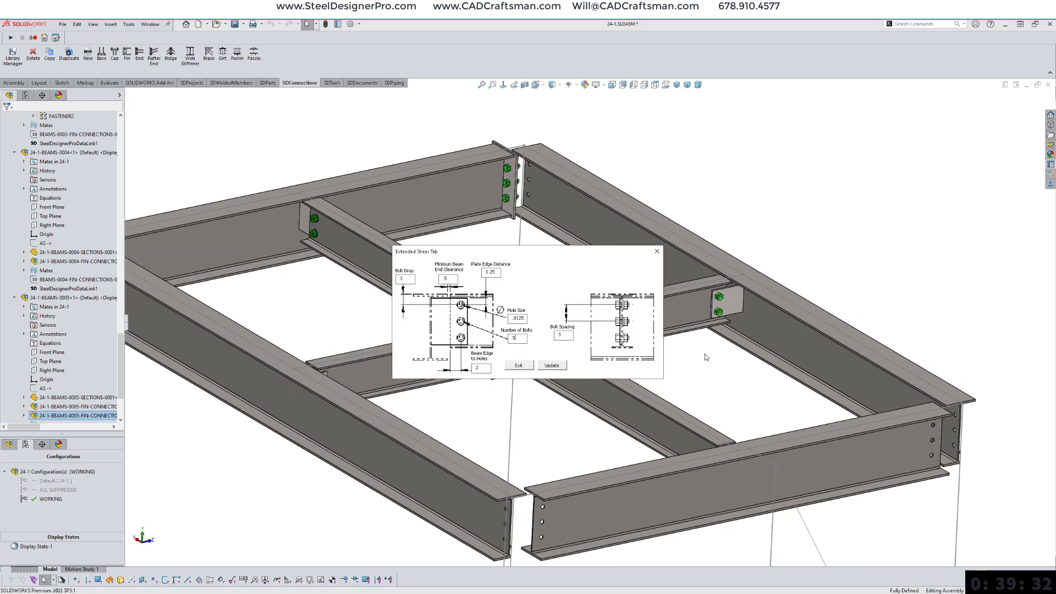
text(2)
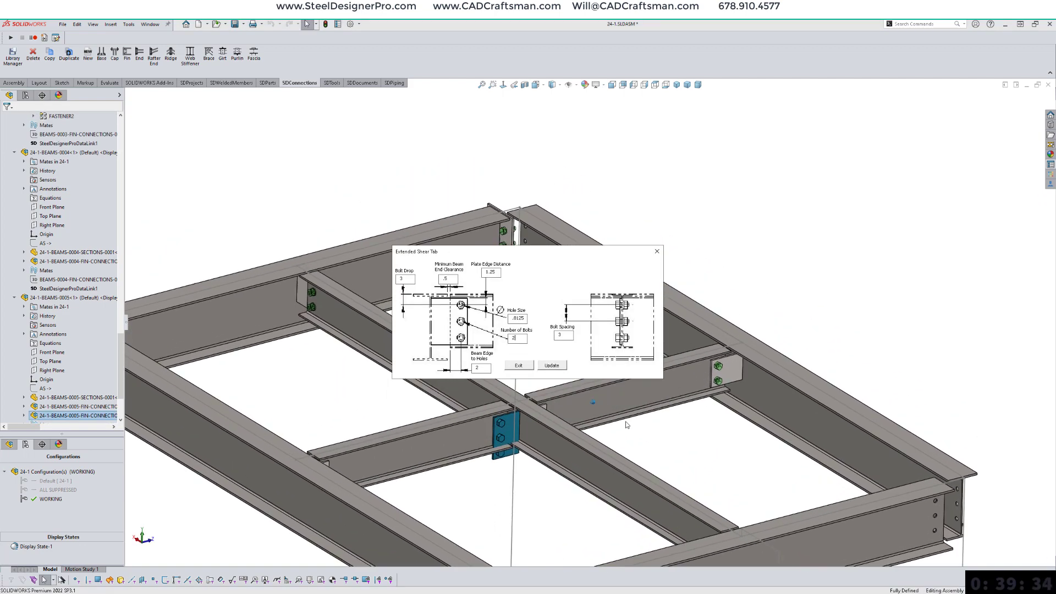
click(553, 367)
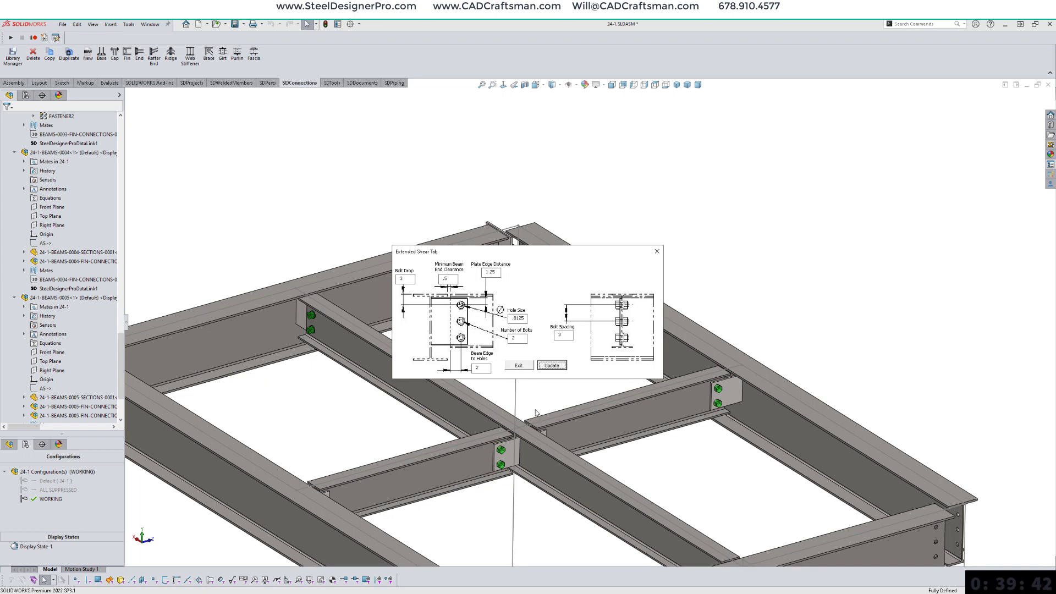
click(520, 366)
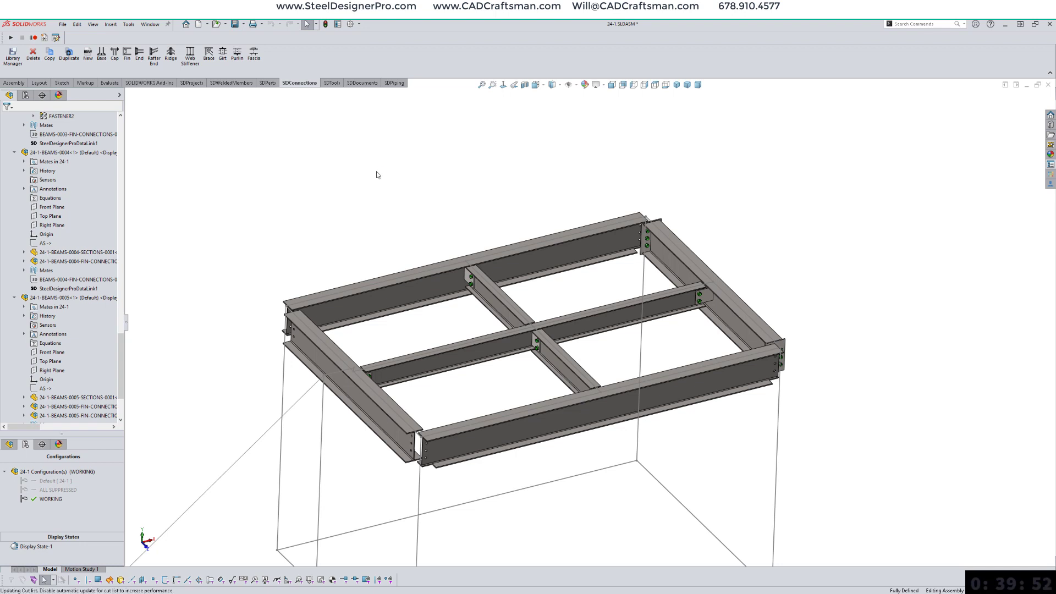
Step: Save the 24-1 assembly and collapse all items in the feature tree
right_drag(376, 173, 444, 169)
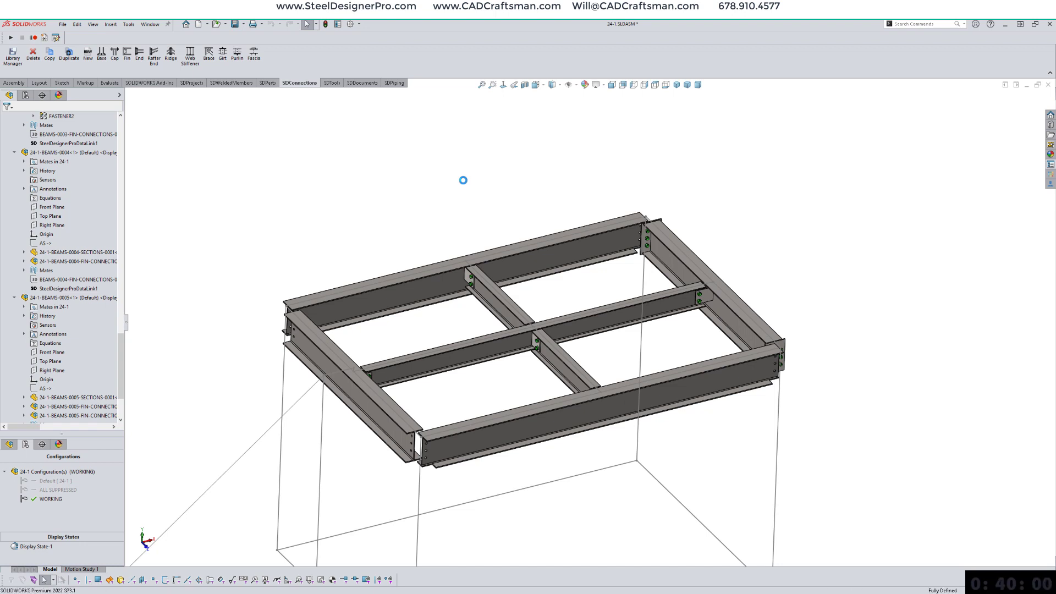
right_click(100, 186)
click(120, 191)
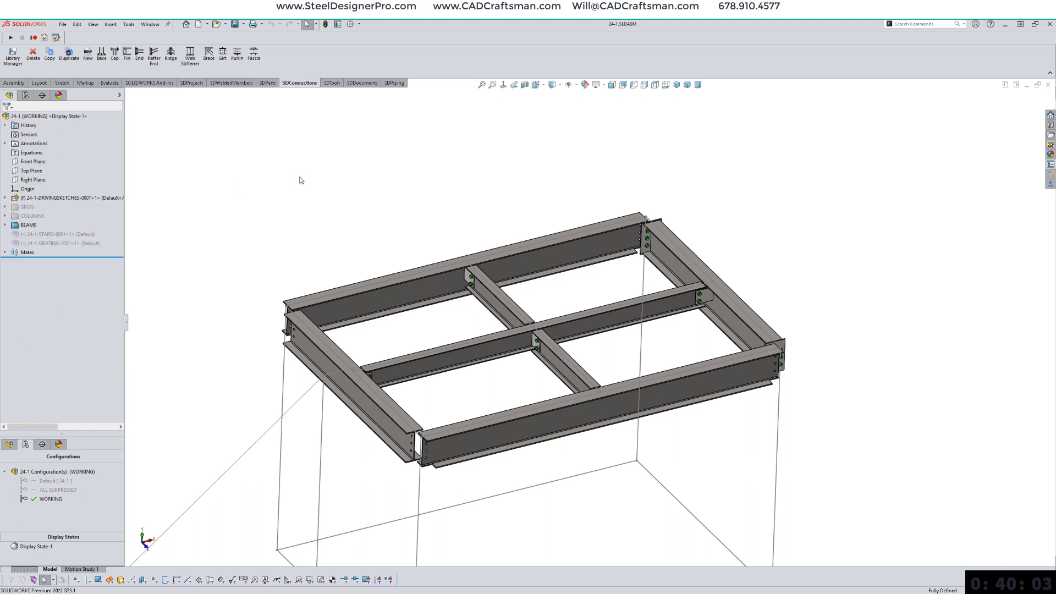
Step: Unsuppress columns 24-1-COLUMNS-0003 and 24-1-COLUMNS-0004 in the COLUMNS folder
click(6, 216)
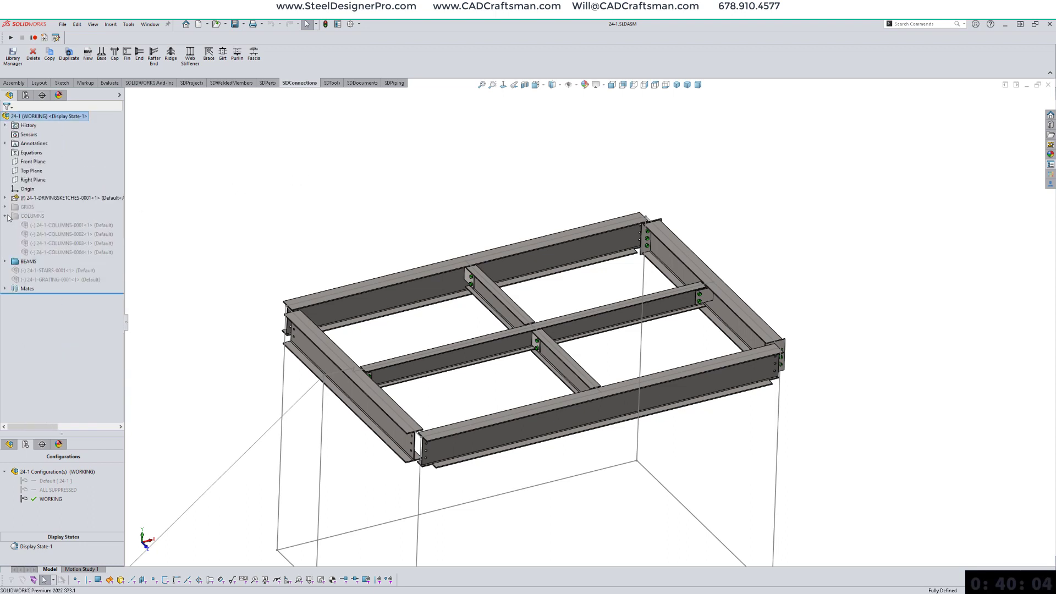
click(91, 243)
shift+click(92, 252)
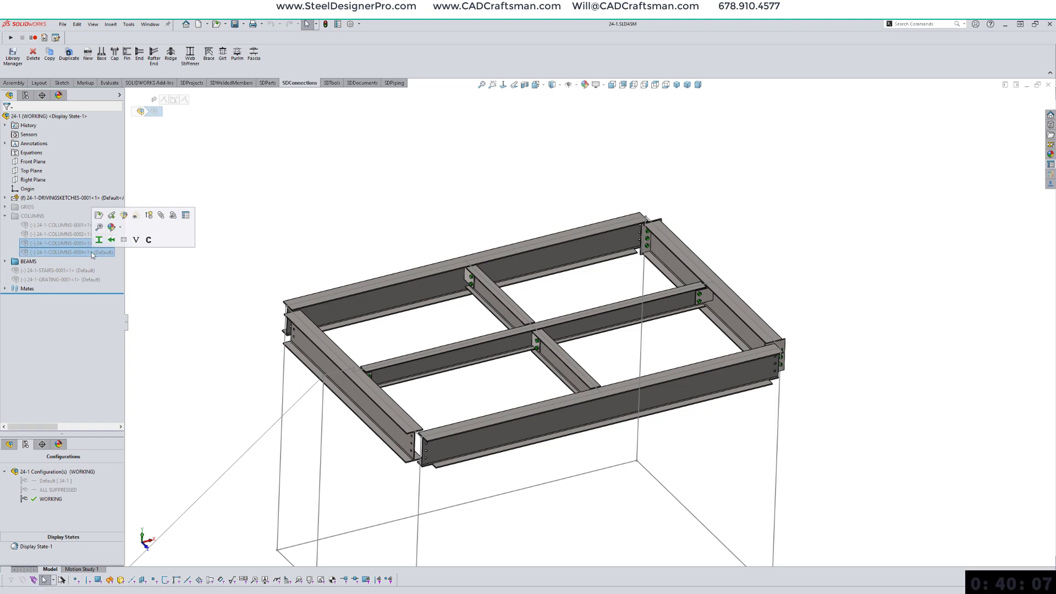
click(155, 213)
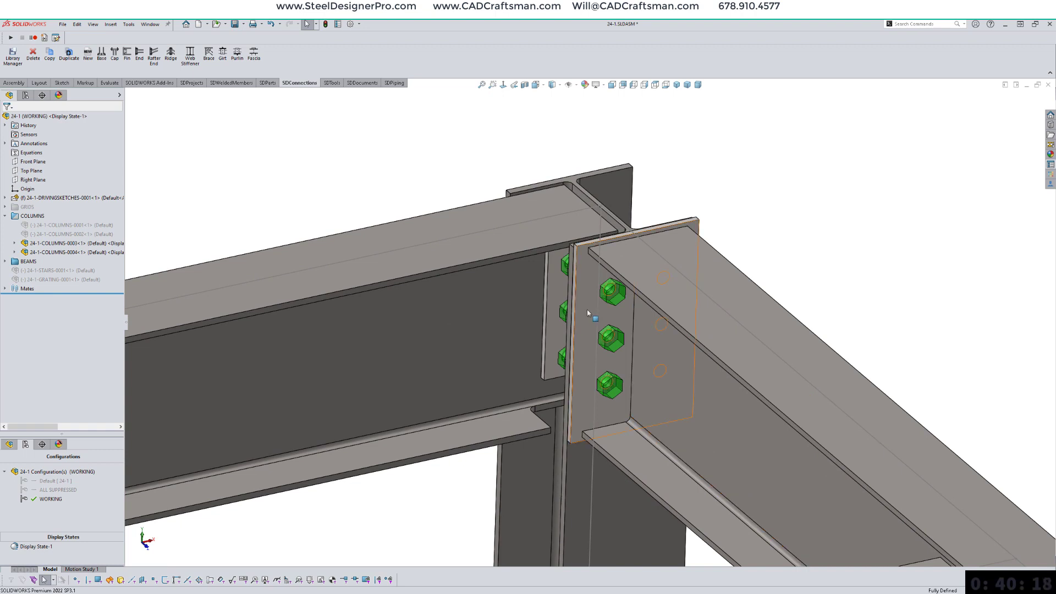
Step: Set the edge spacing to -.25 for beam 24-1-BEAMS-0002's end plate connection at the corner with three visible bolts, and update it
click(588, 312)
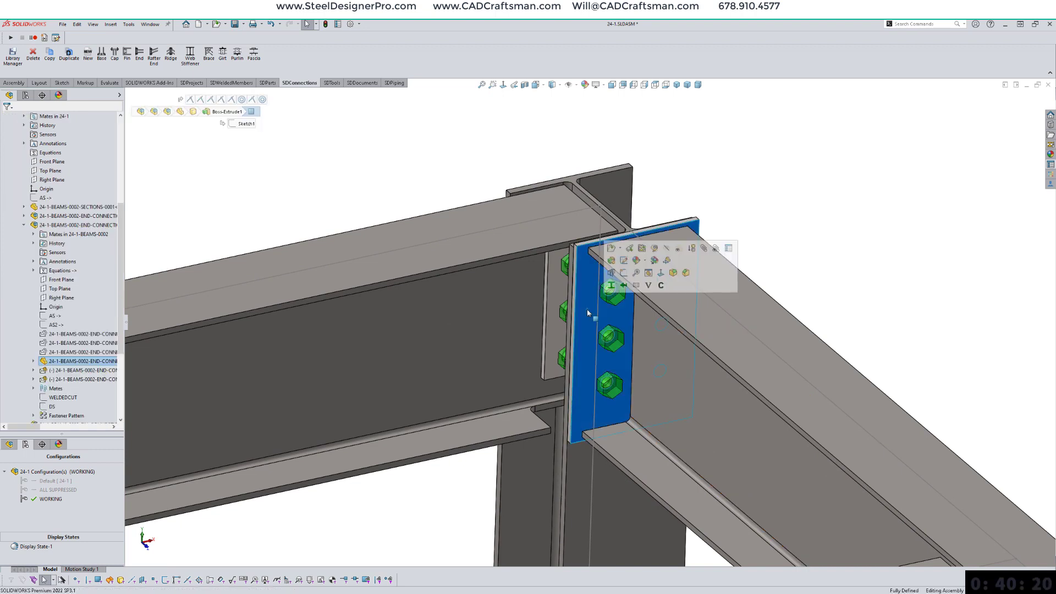
click(167, 111)
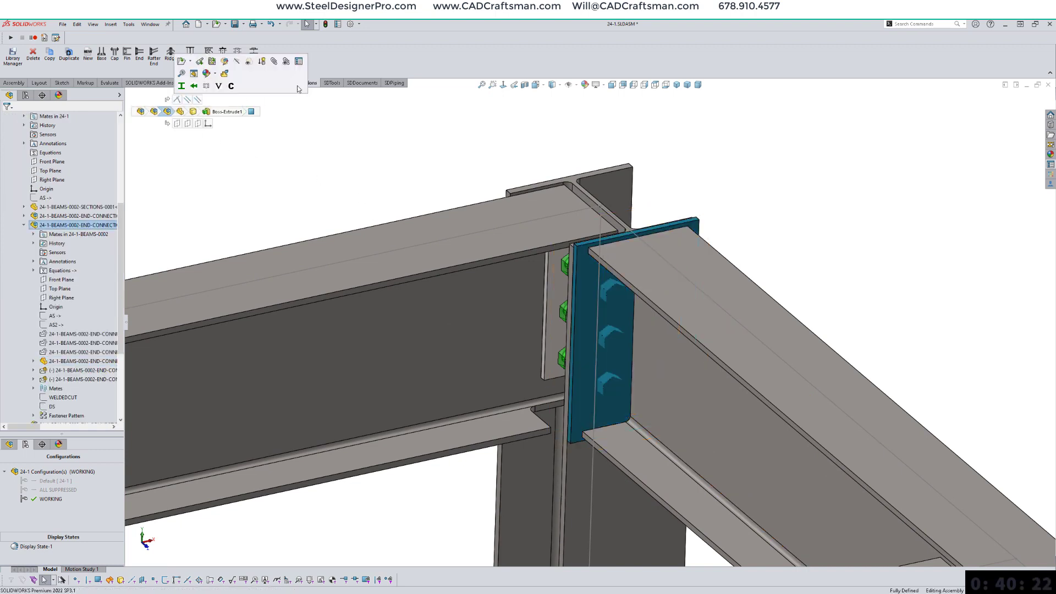
click(331, 83)
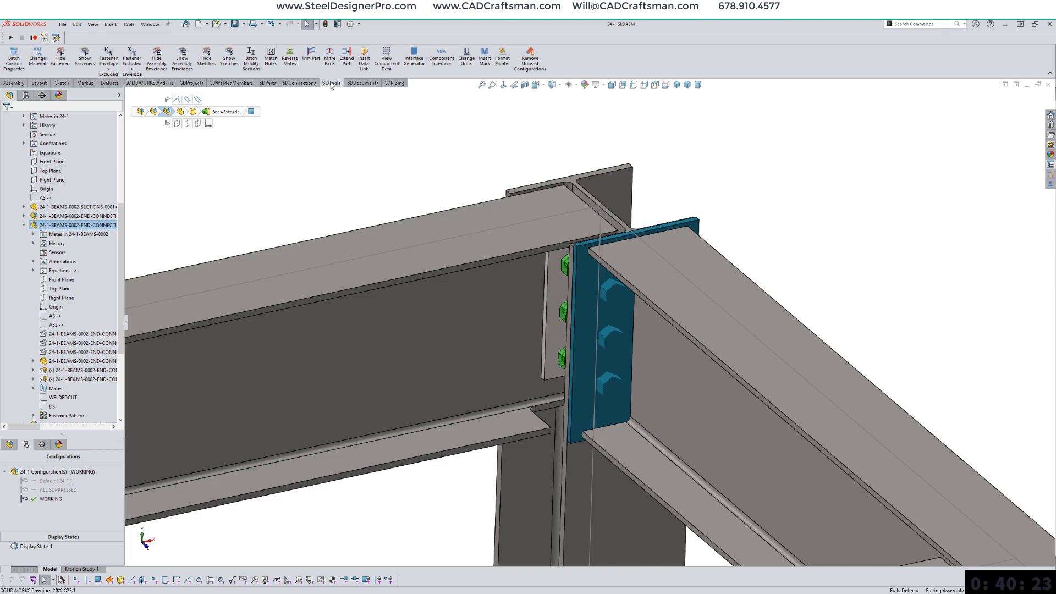
click(441, 57)
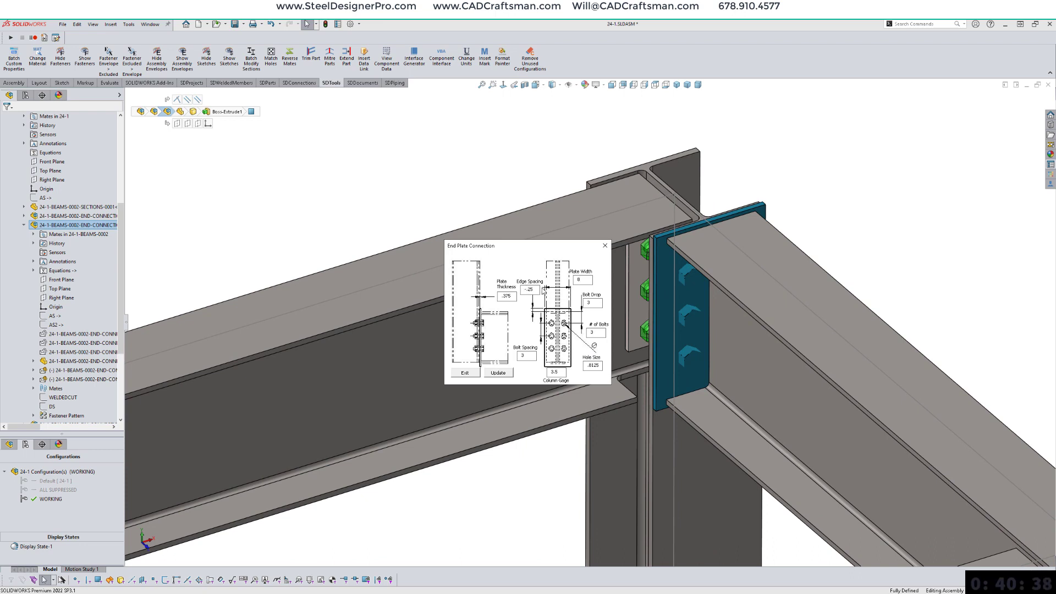
click(499, 373)
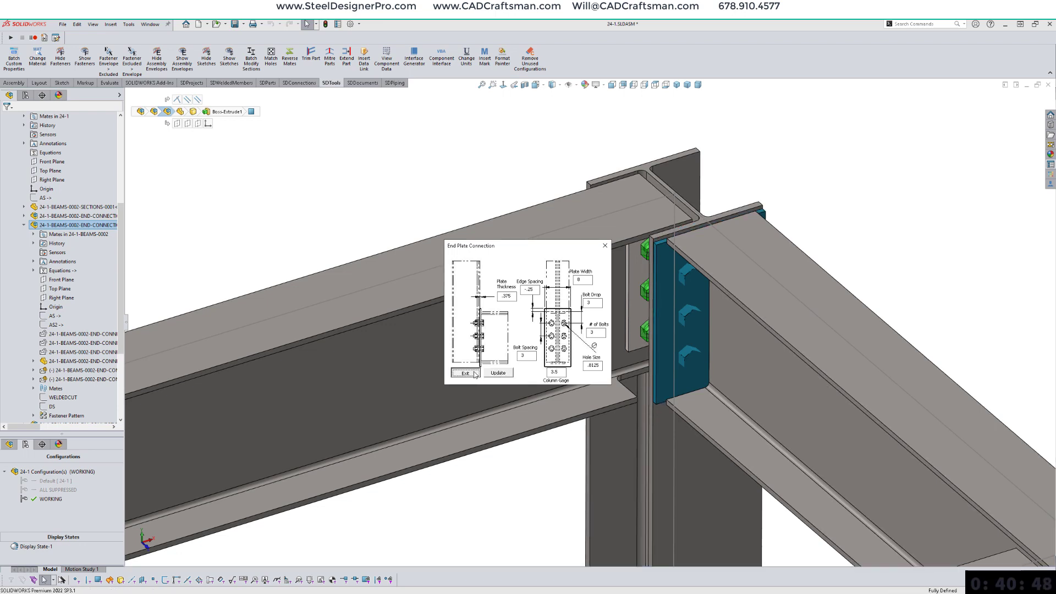
click(475, 374)
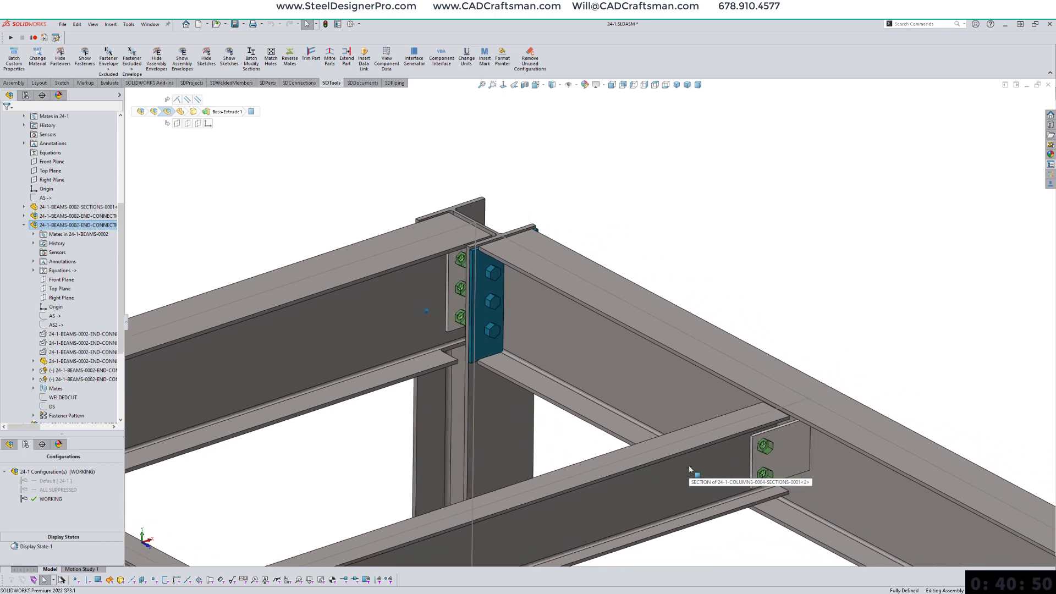
Step: Update the end plate connection at the opposite end of beam 24-1-BEAMS-0002 with the same -.25 edge spacing
scroll(842, 495, down, 2)
scroll(783, 454, down, 2)
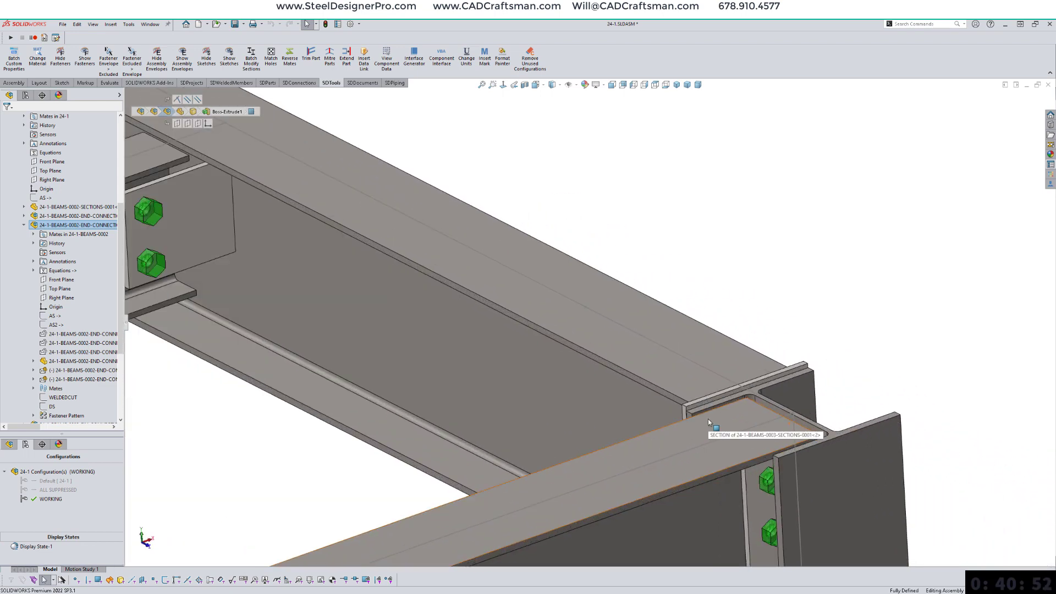
click(701, 407)
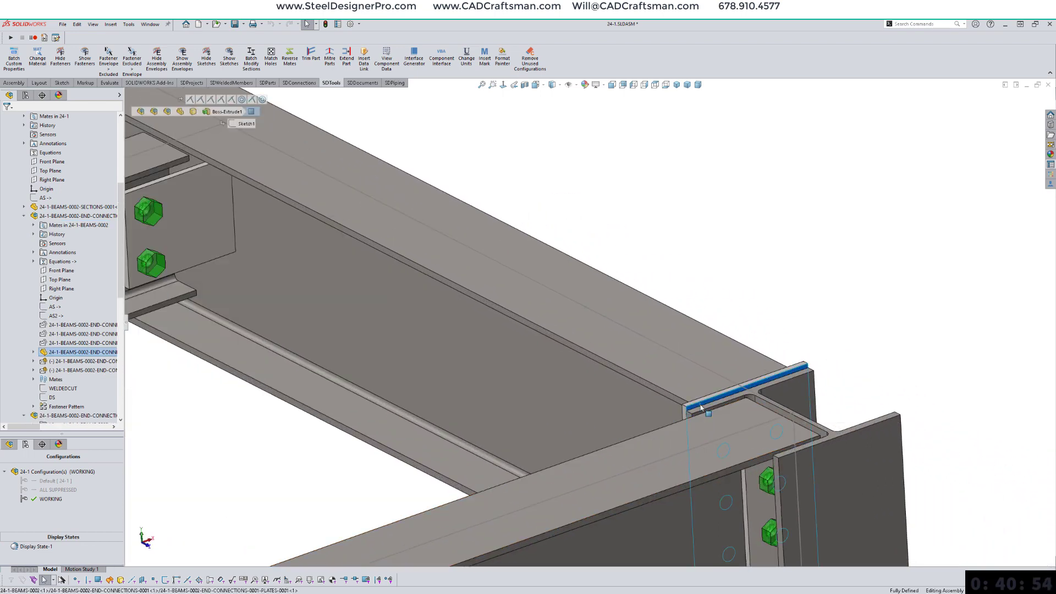
click(168, 113)
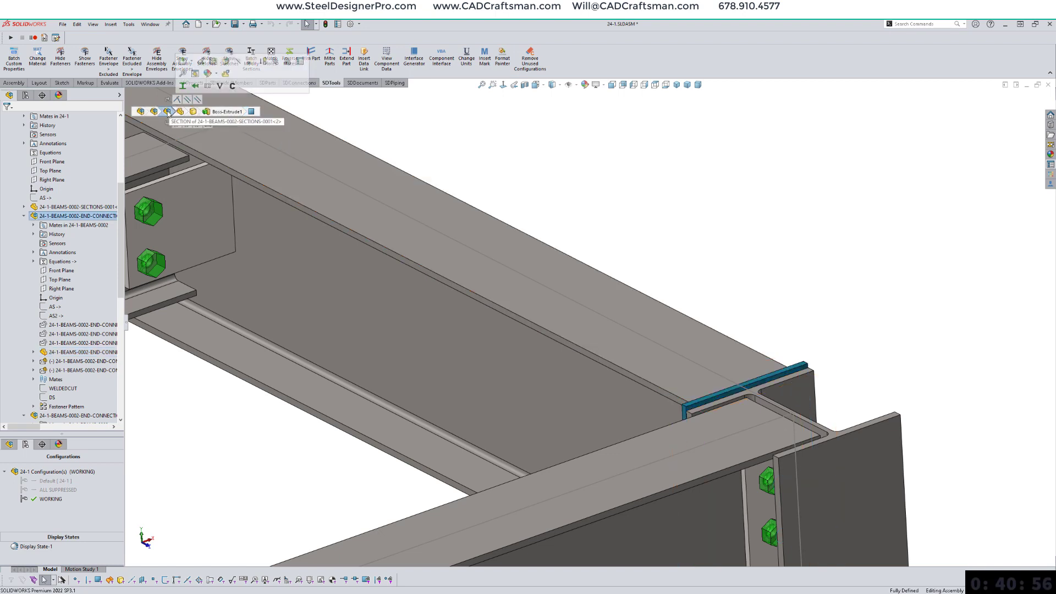
click(444, 62)
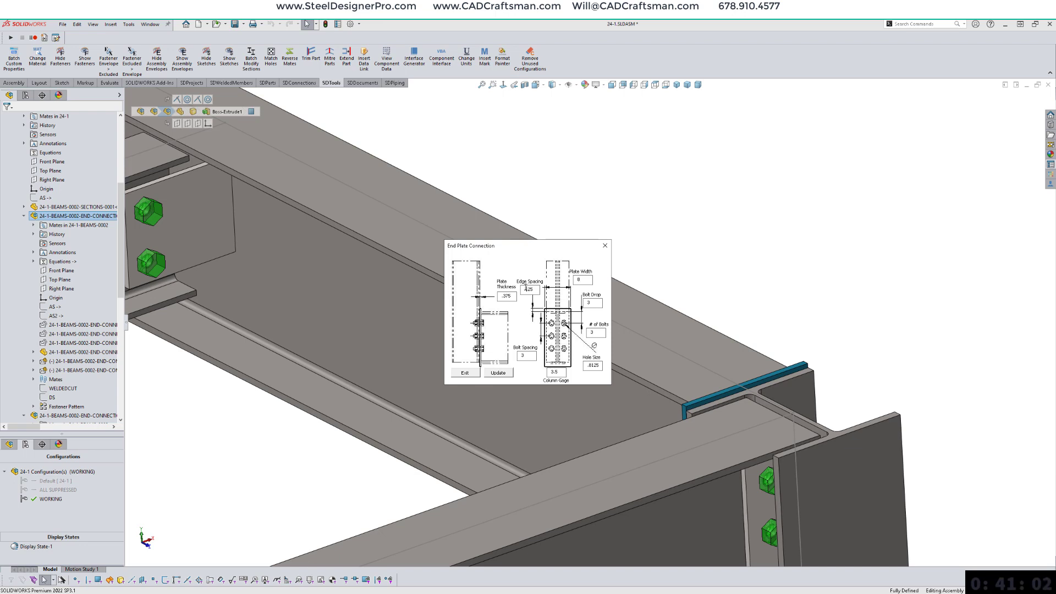
click(499, 373)
click(465, 374)
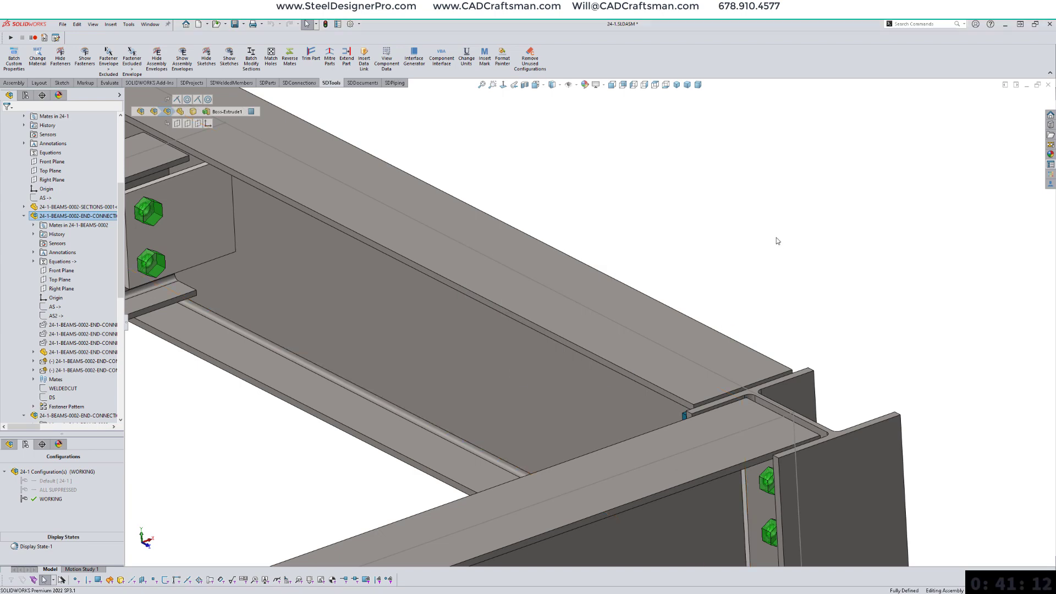
Step: Return to the top-level 24-1 assembly, collapse its feature tree, and suppress the COLUMNS and BEAMS folders
scroll(773, 266, up, 10)
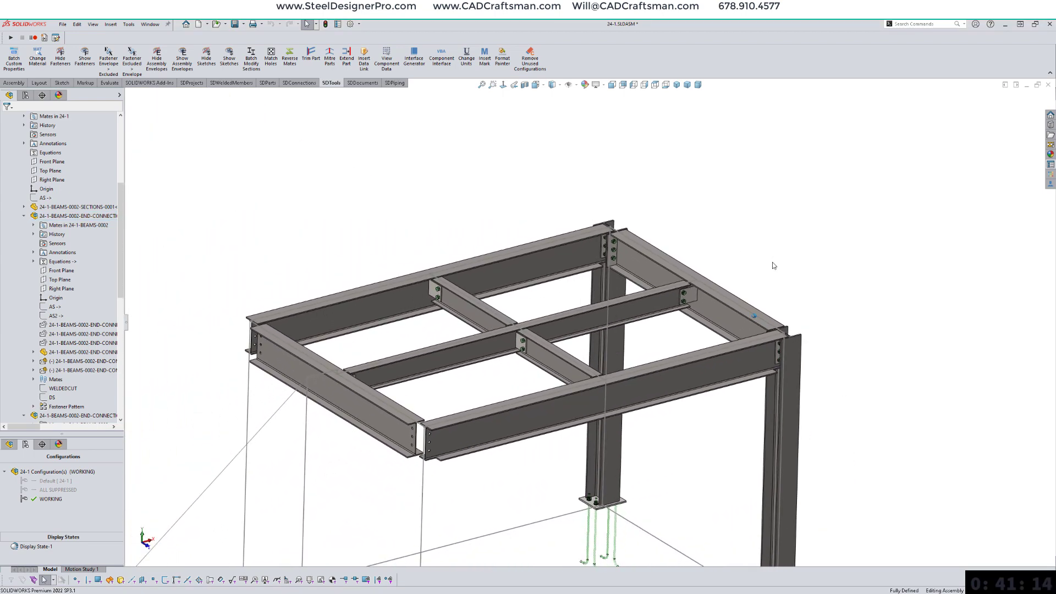
scroll(773, 266, up, 2)
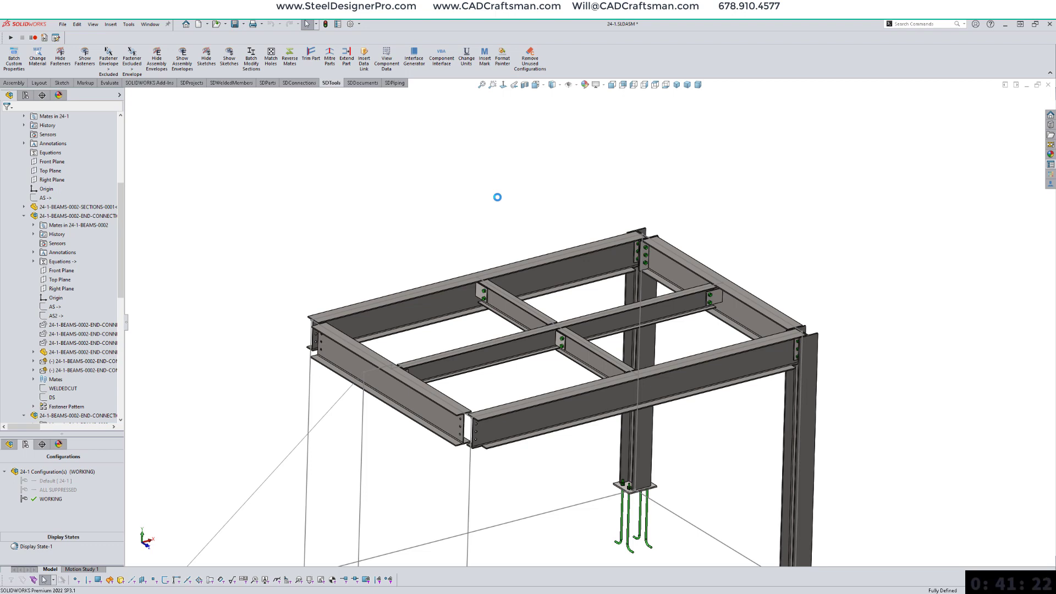
right_click(89, 160)
click(113, 166)
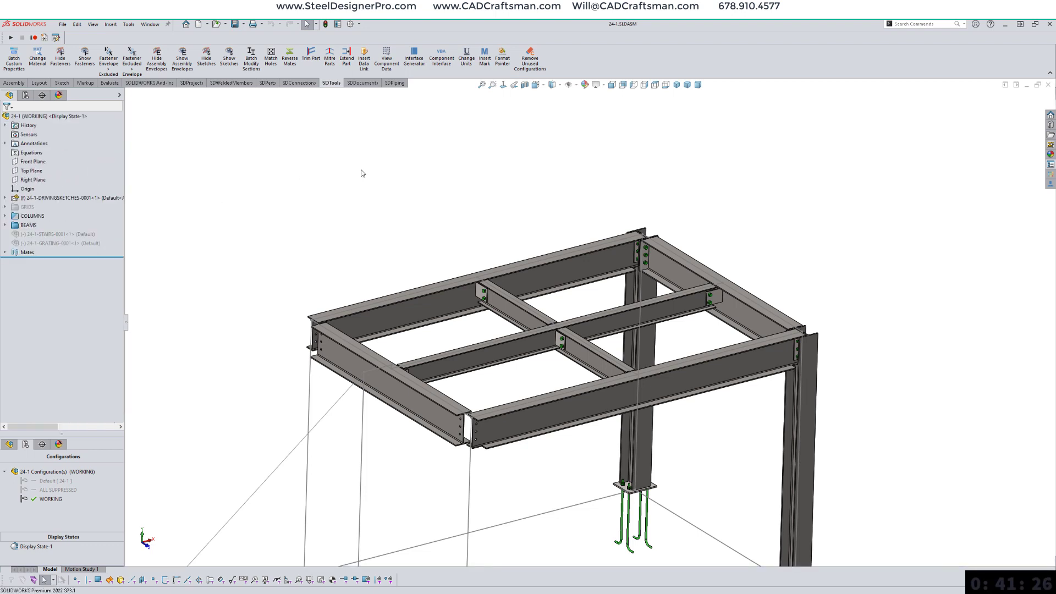
click(30, 216)
ctrl+click(29, 225)
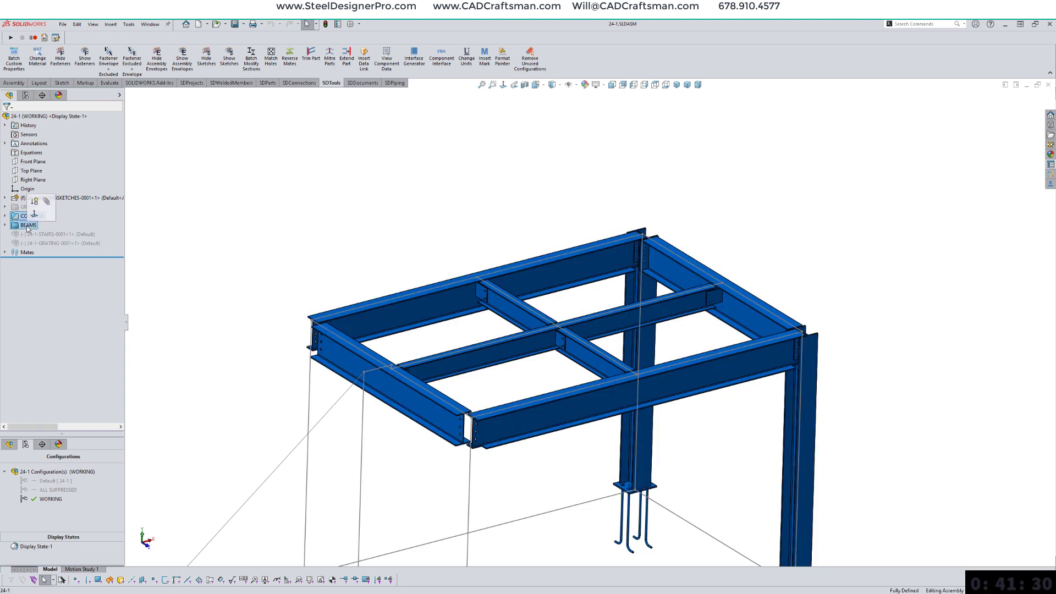
click(34, 202)
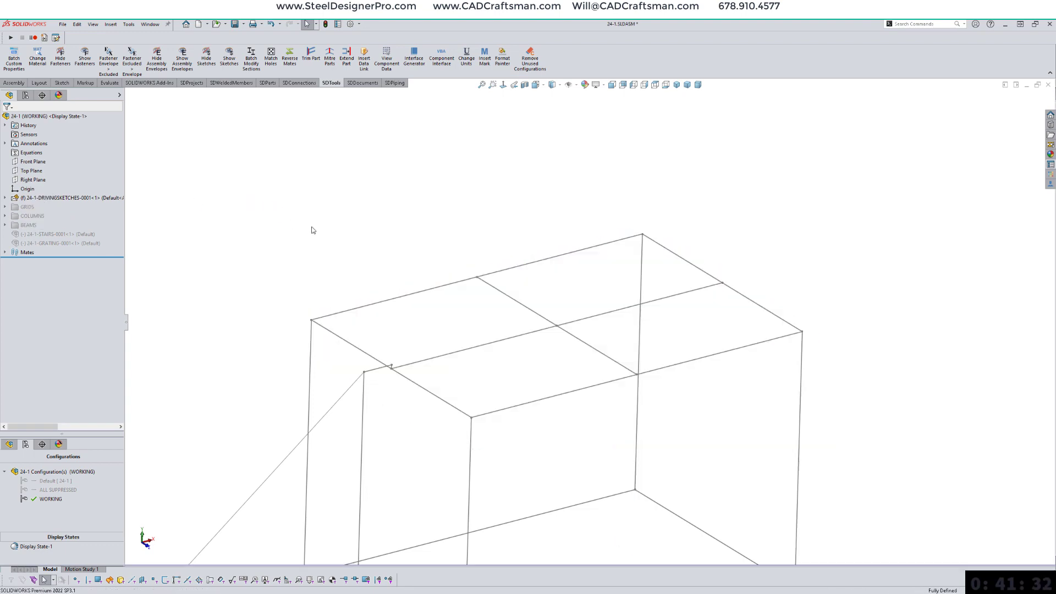
Step: Unsuppress the 24-1-STAIRS-0001 assembly together with beam 24-1-BEAMS-0001 in the BEAMS folder
click(37, 235)
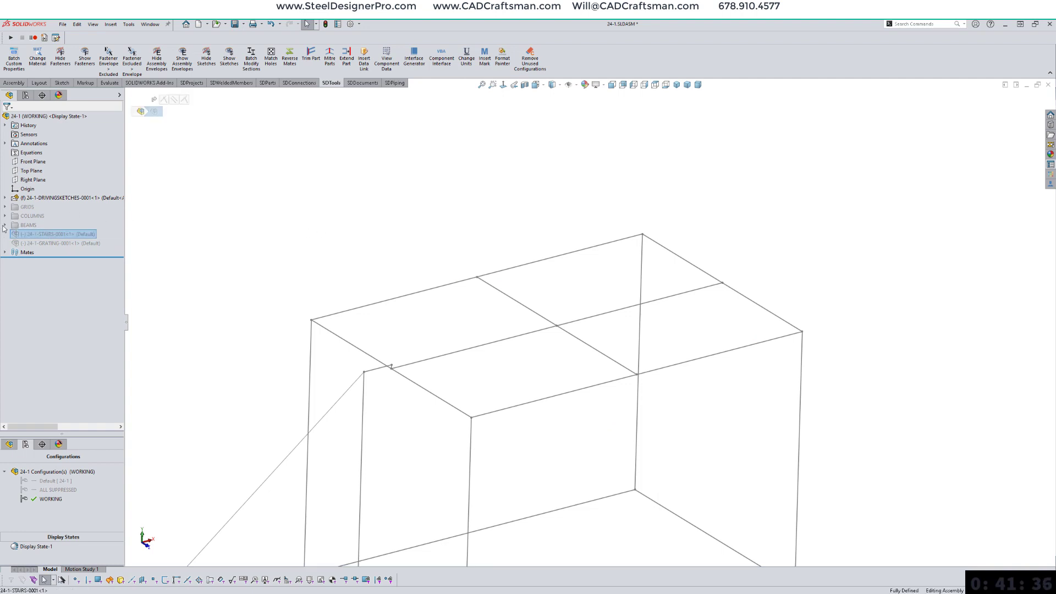
click(5, 225)
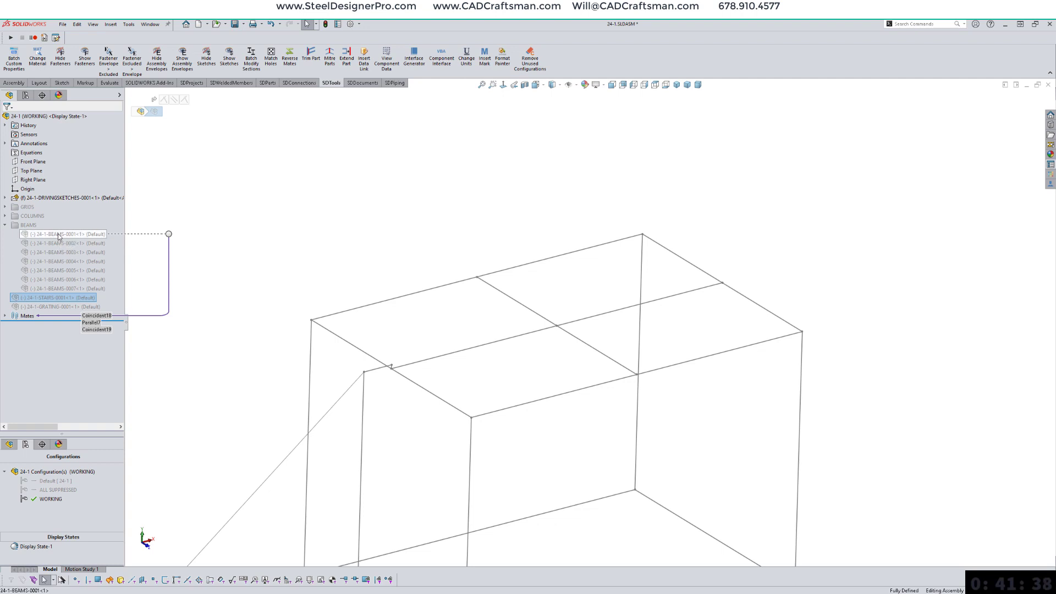
ctrl+click(61, 234)
click(115, 197)
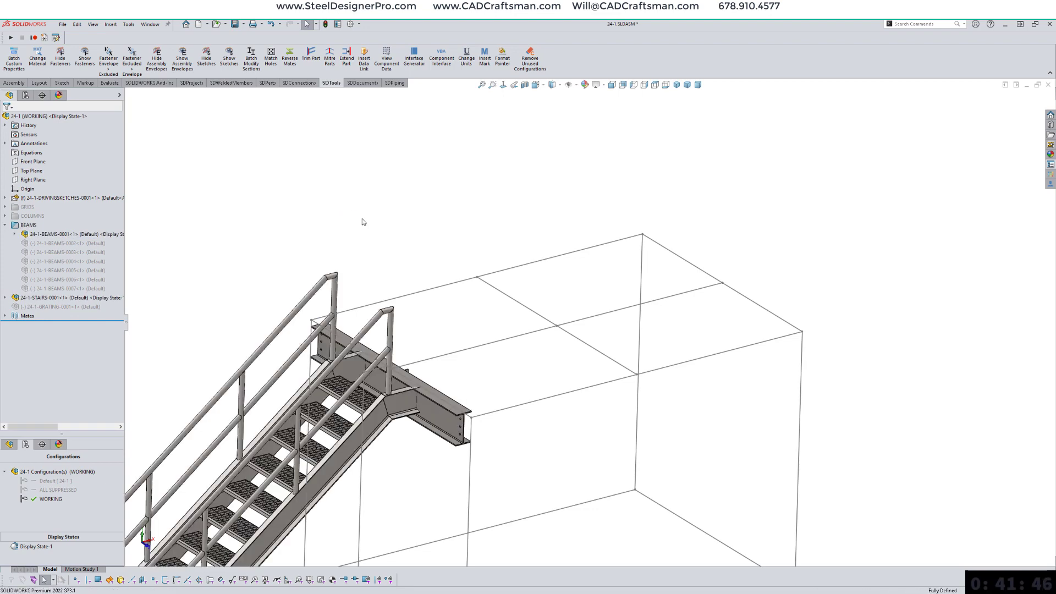
Step: Measure the spacing between the front edges of the top two stair treads
scroll(438, 467, down, 6)
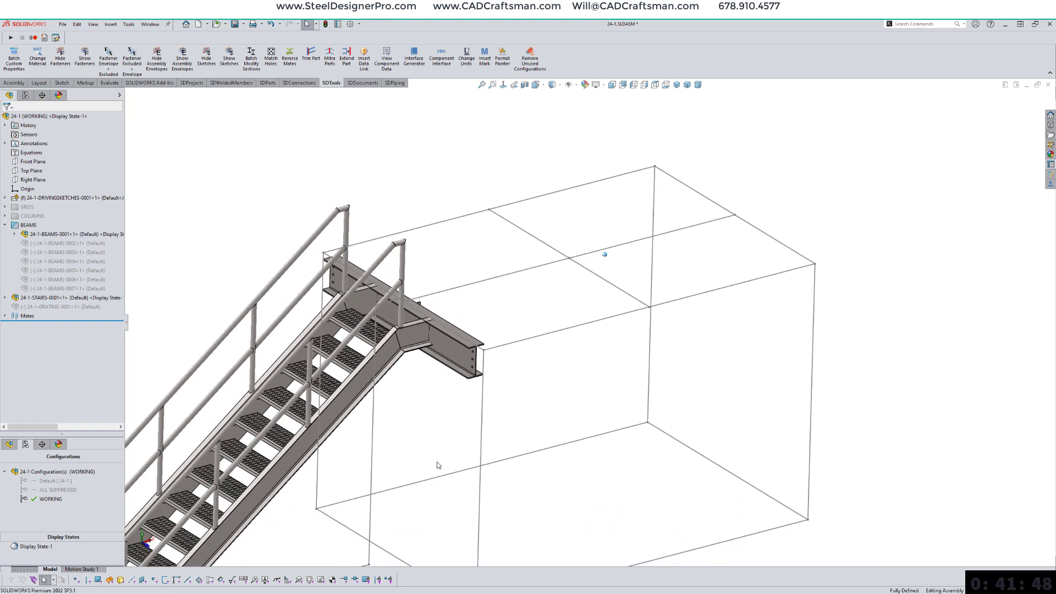
scroll(439, 465, down, 4)
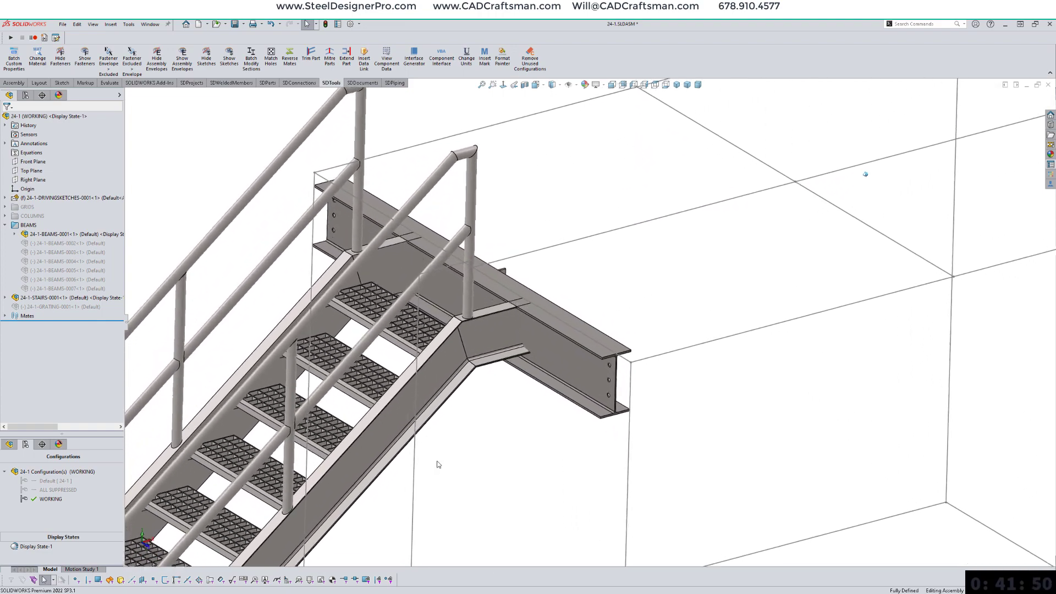
scroll(526, 477, down, 1)
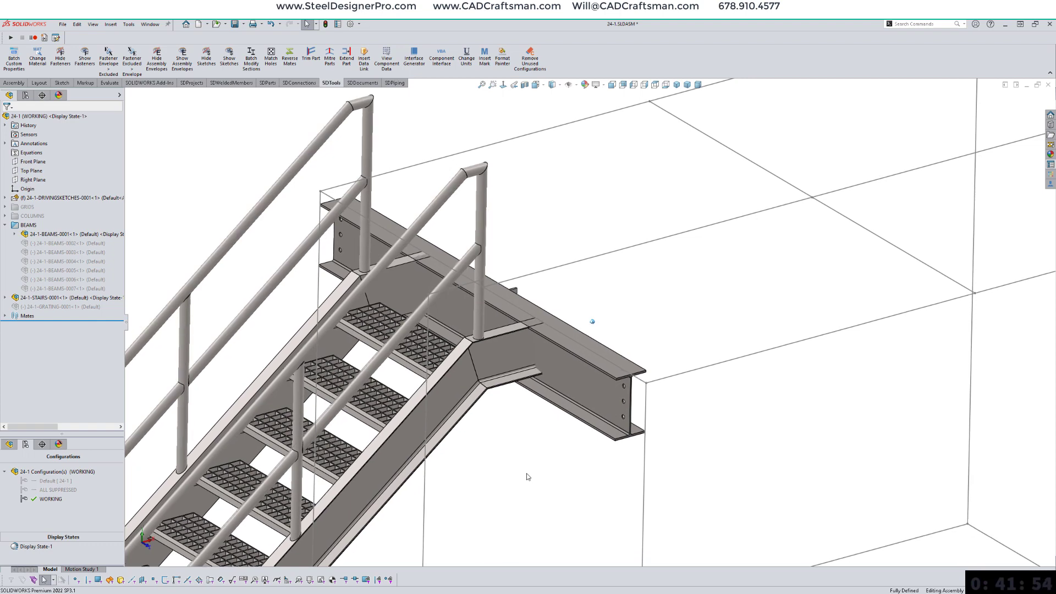
scroll(526, 476, up, 1)
middle_drag(527, 476, 522, 495)
right_drag(522, 509, 527, 456)
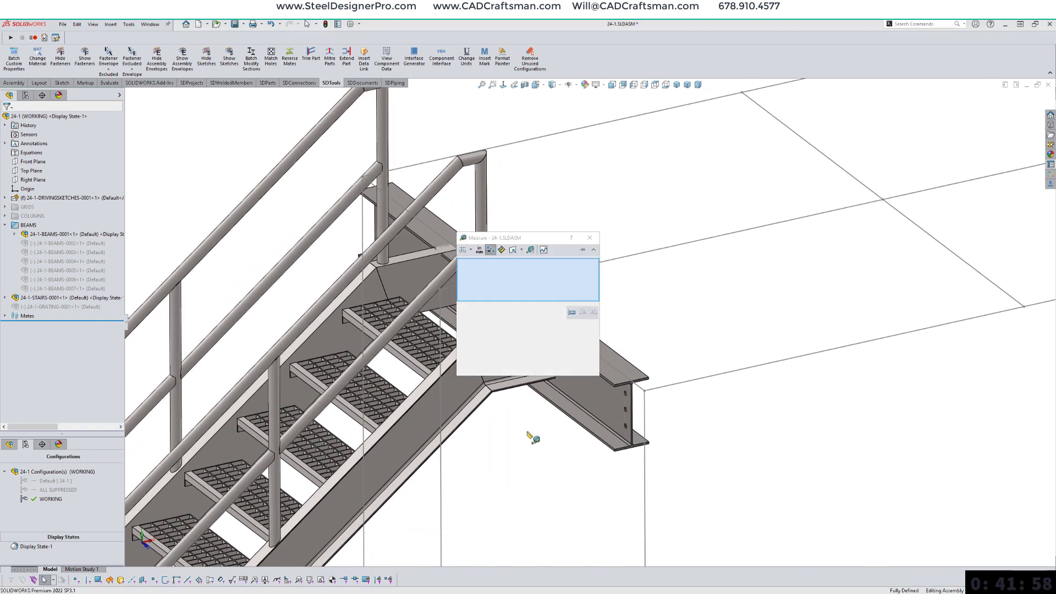
click(352, 413)
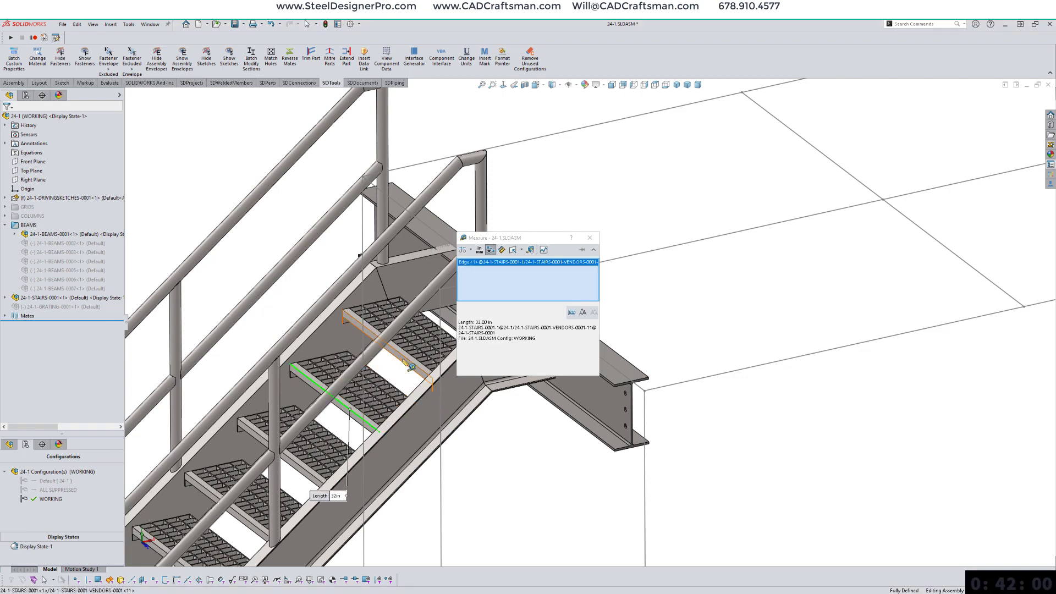
click(408, 358)
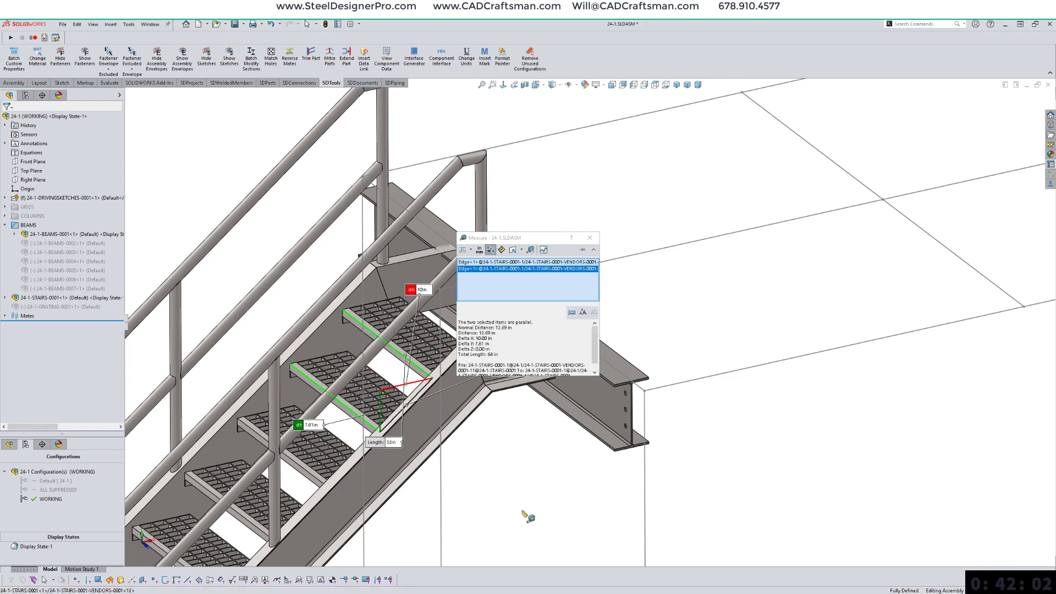
middle_drag(528, 500, 522, 499)
click(522, 499)
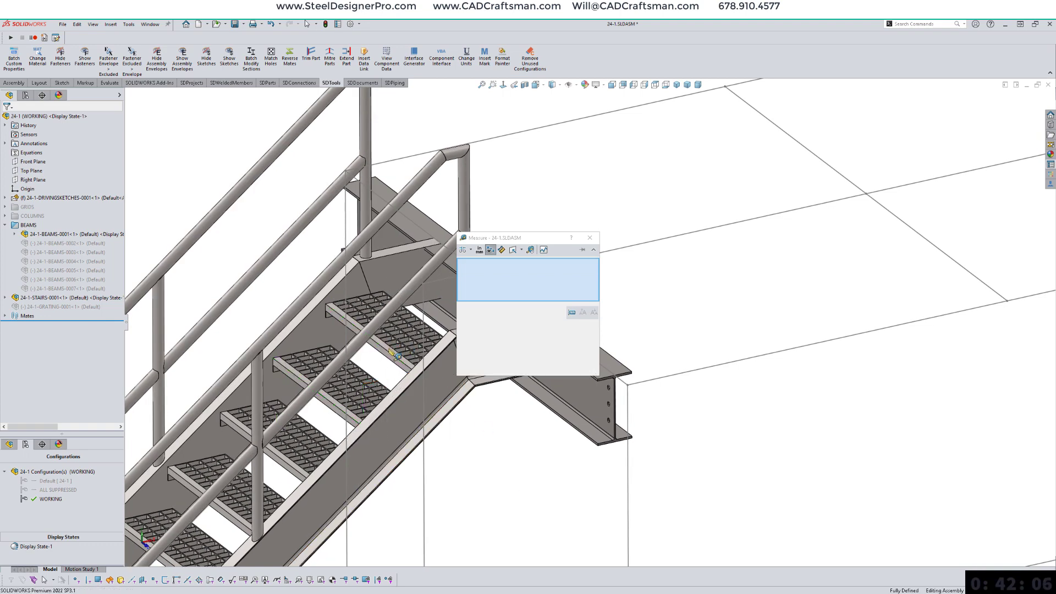
Step: Measure the distance from the top tread's front edge to the near top flange edge of beam 24-1-BEAMS-0001
click(392, 355)
middle_drag(473, 445, 465, 452)
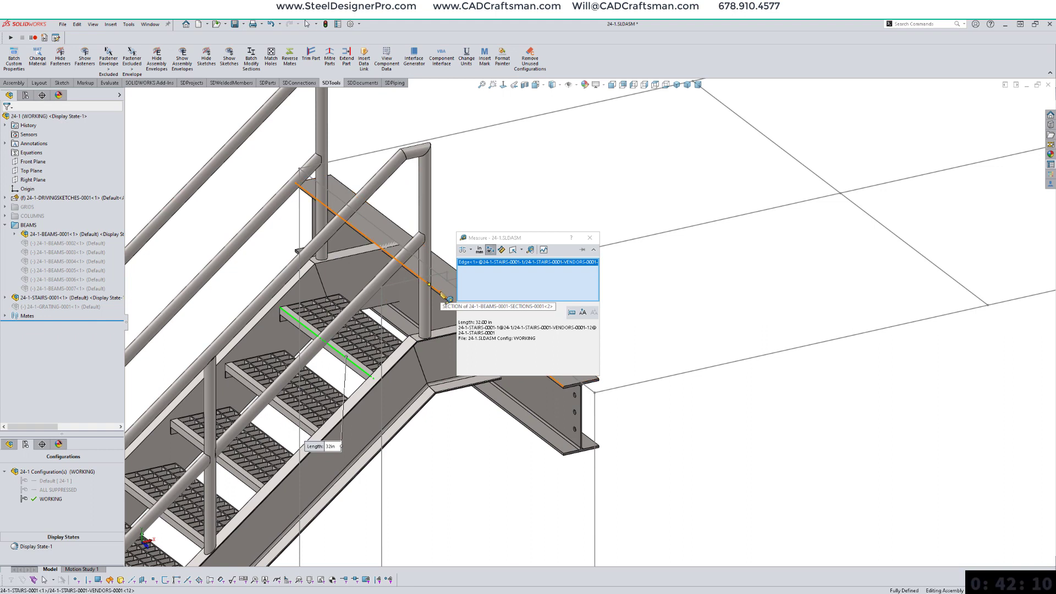
click(443, 296)
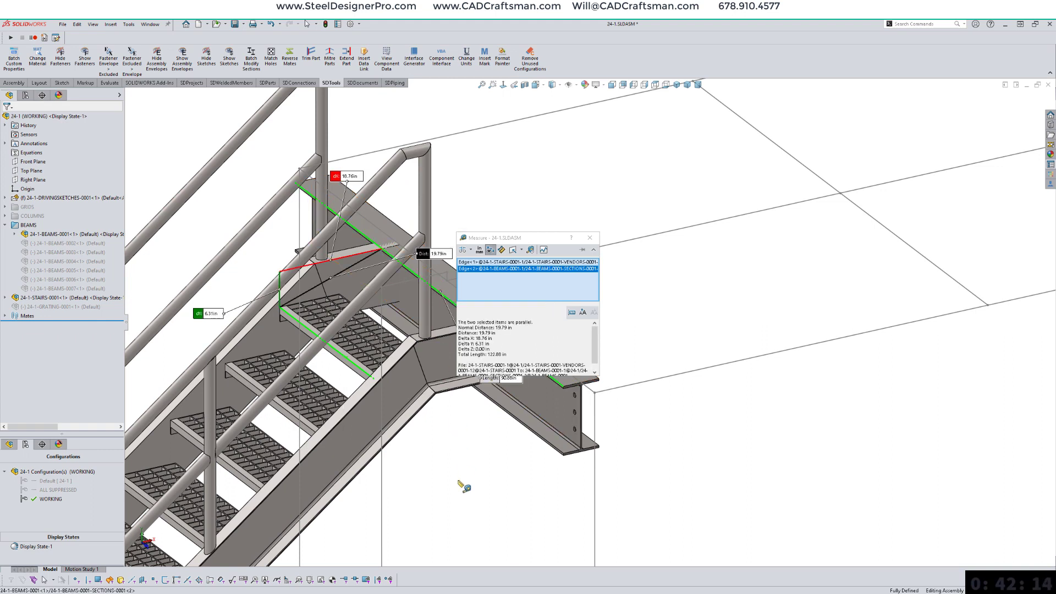
key(Escape)
click(468, 450)
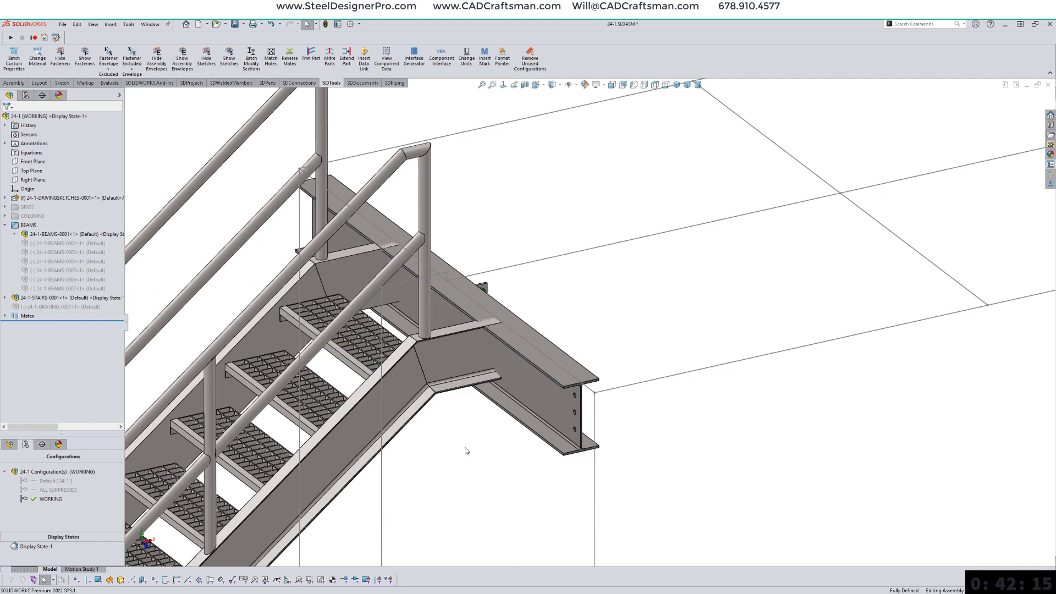
Step: Reduce the 12.00 in horizontal dimension in STAIR SKETCH by 8.76 in to 3.24 in and rebuild the assembly
click(407, 284)
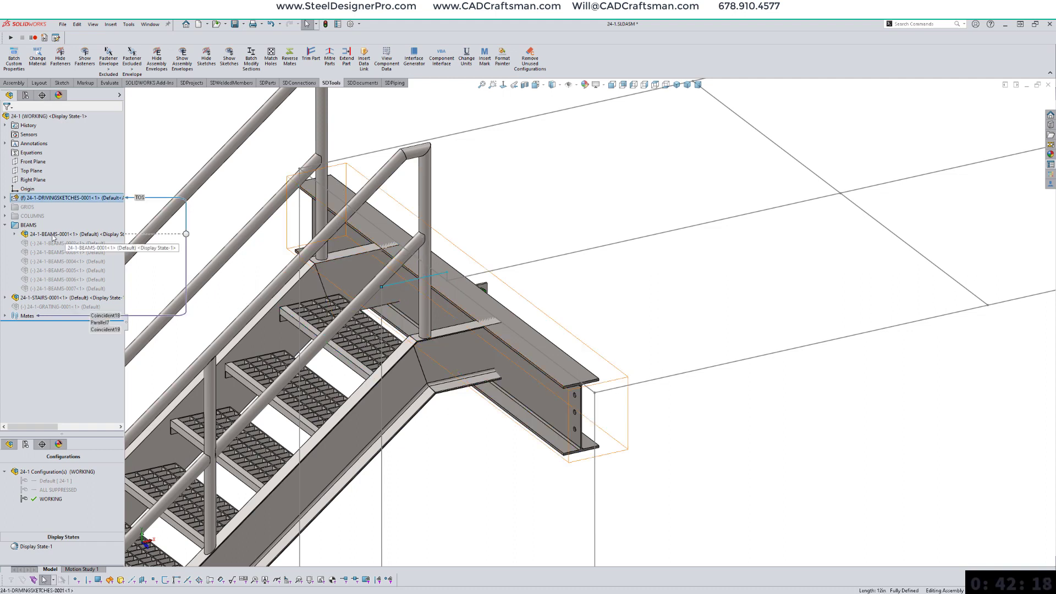
click(5, 199)
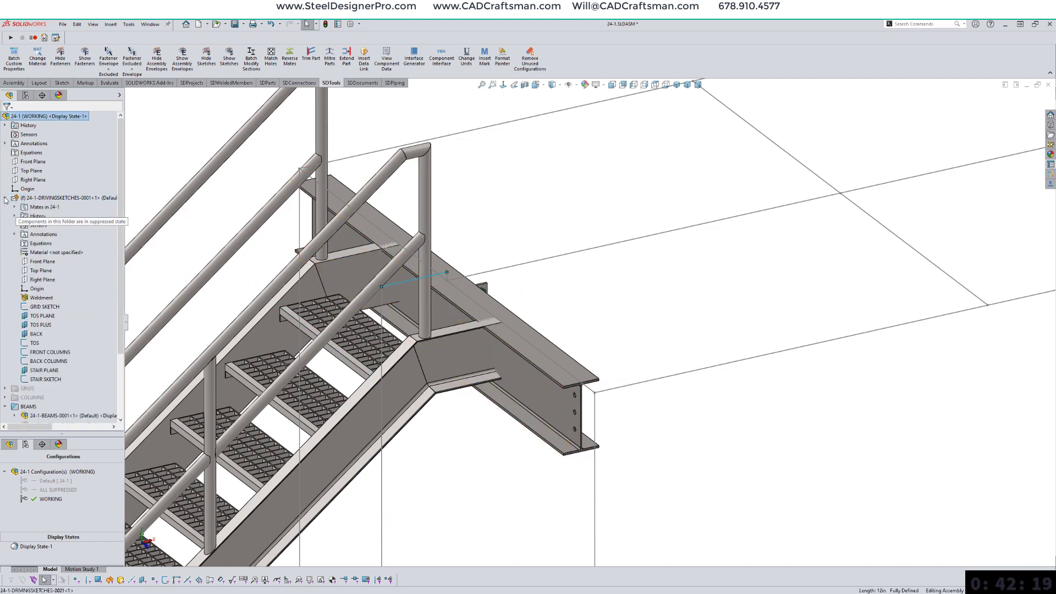
click(43, 379)
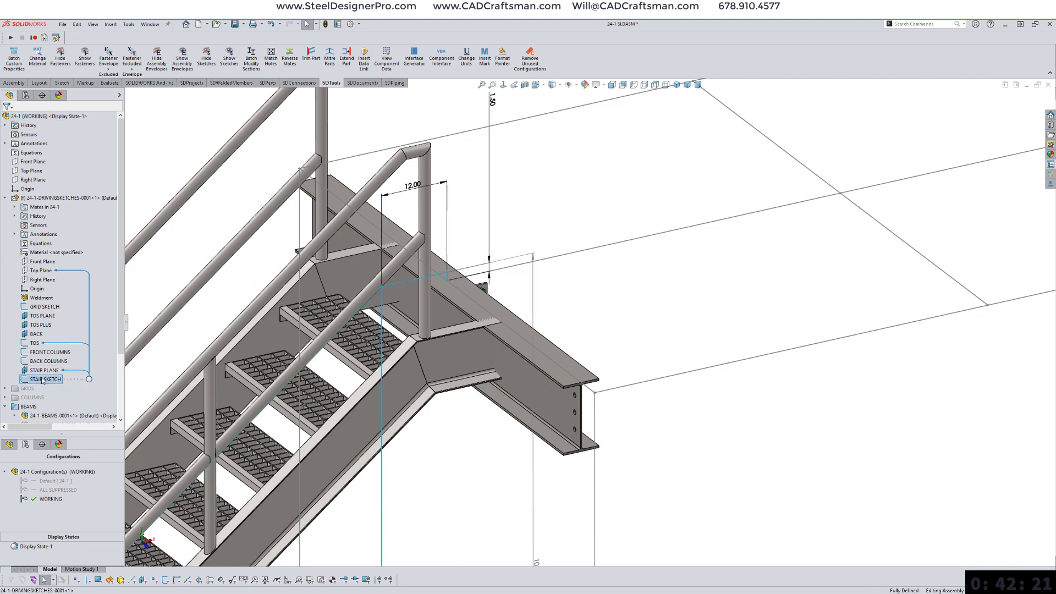
double_click(412, 185)
click(417, 196)
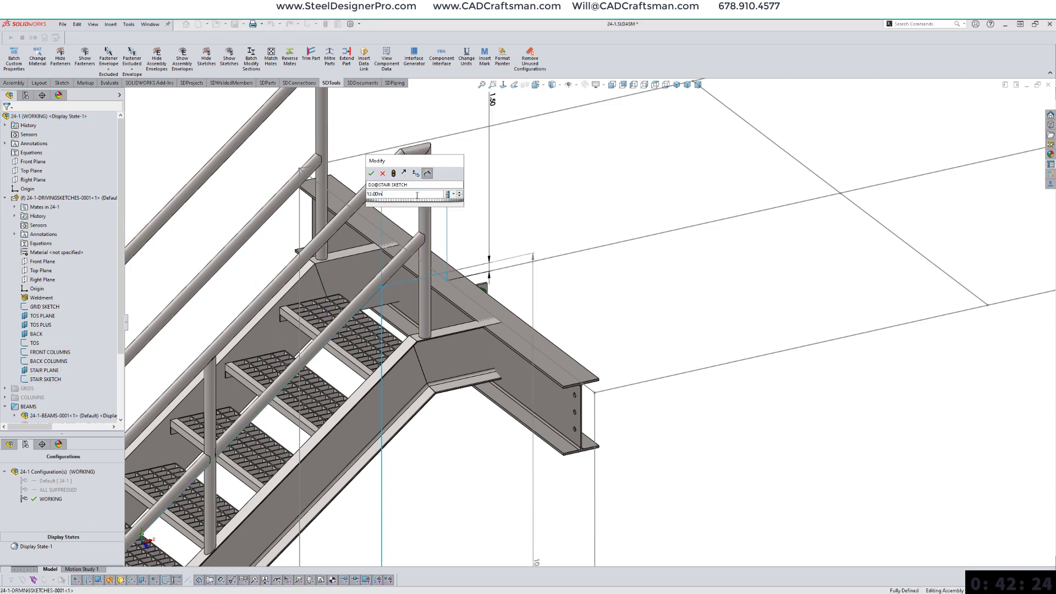
text(-)
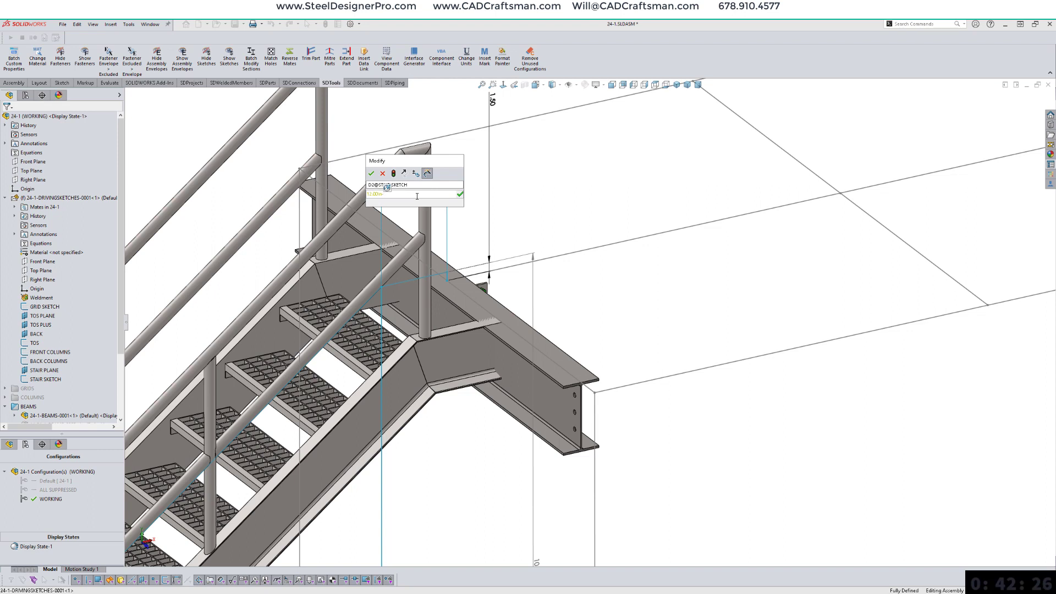
text(8.76)
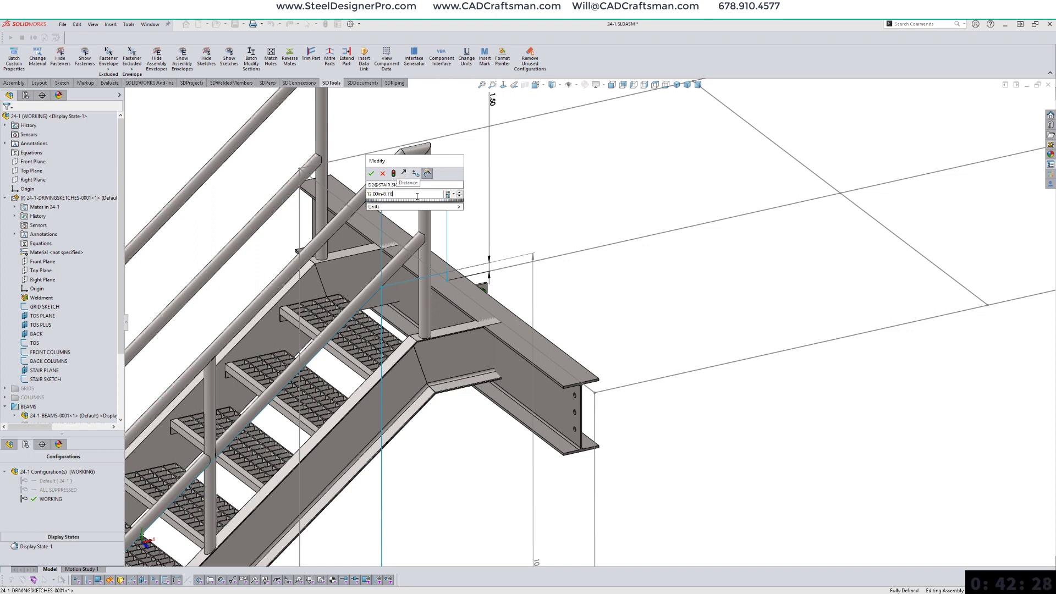
key(Return)
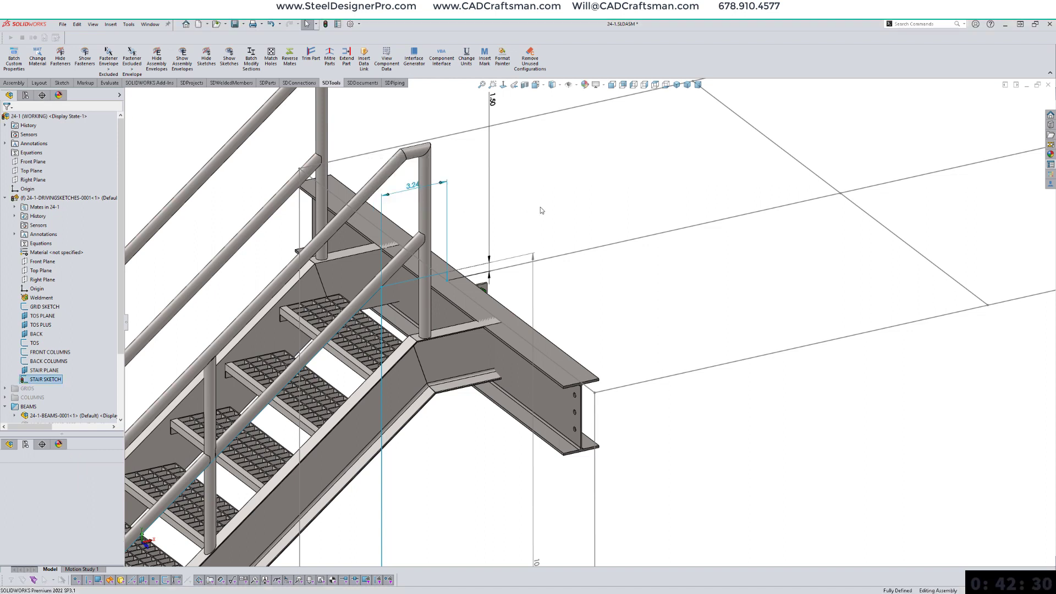
click(512, 206)
right_drag(577, 203, 500, 198)
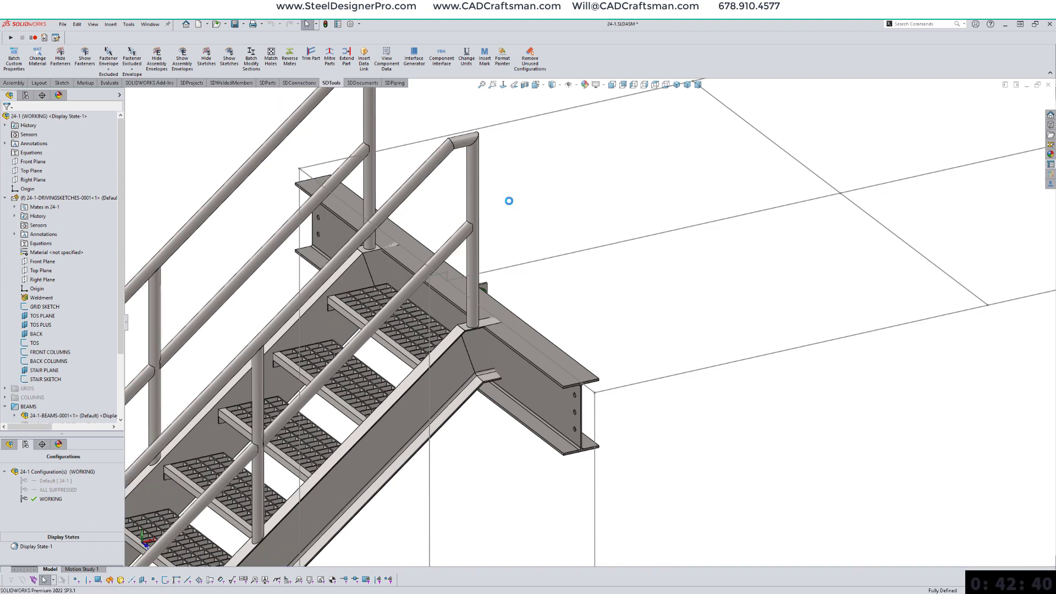
Step: Locate the stair stringer in the feature tree and show the first driving-sketches component of 24-1-STAIRS-0001
click(400, 419)
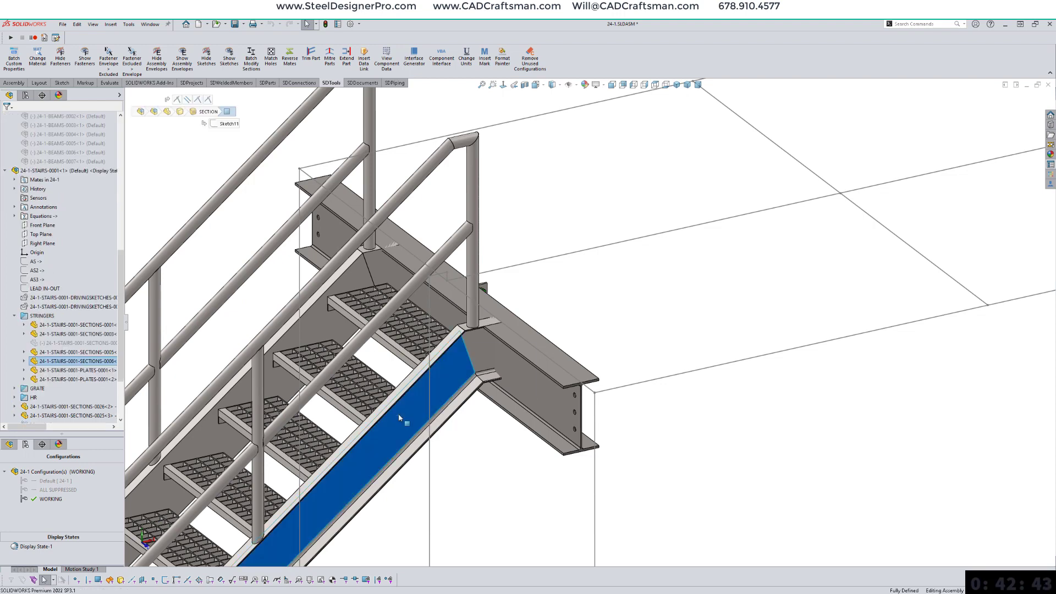
right_click(44, 299)
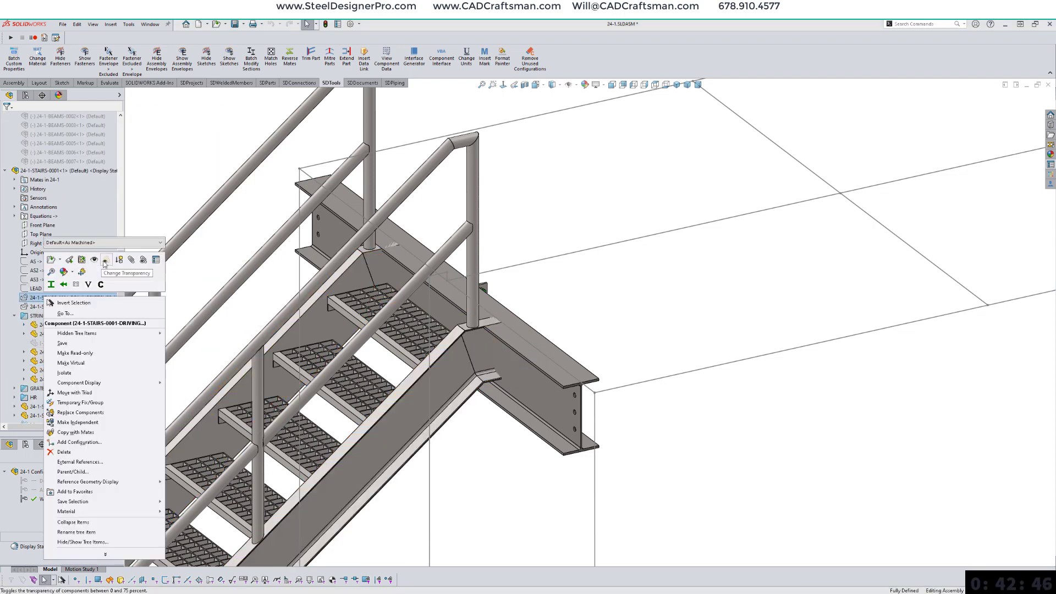
click(93, 261)
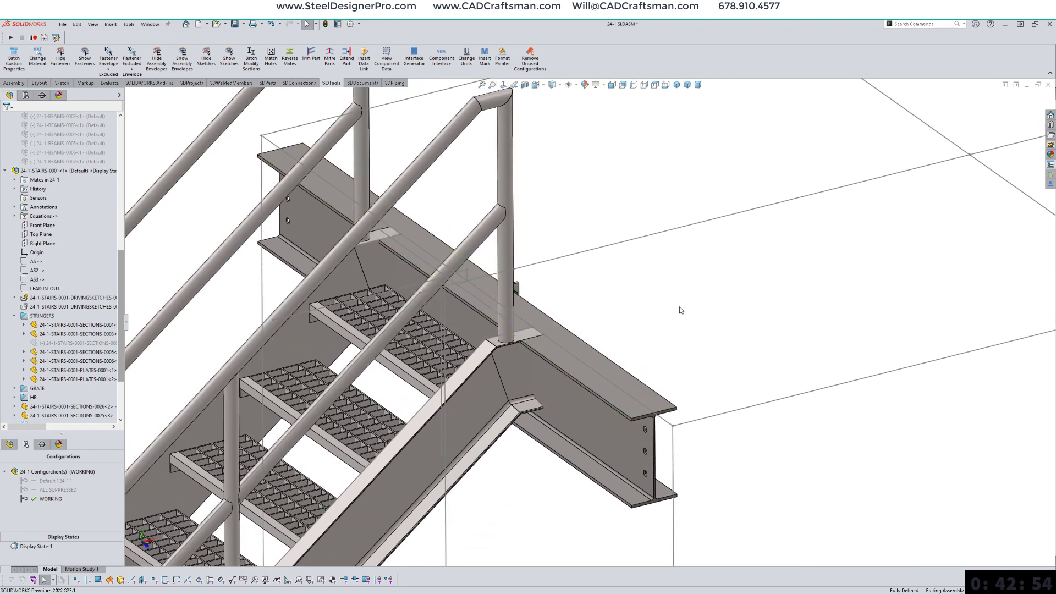
Step: Start inserting a fin connection and choose the CHANNEL TO W SECTION model from the connection library
click(298, 83)
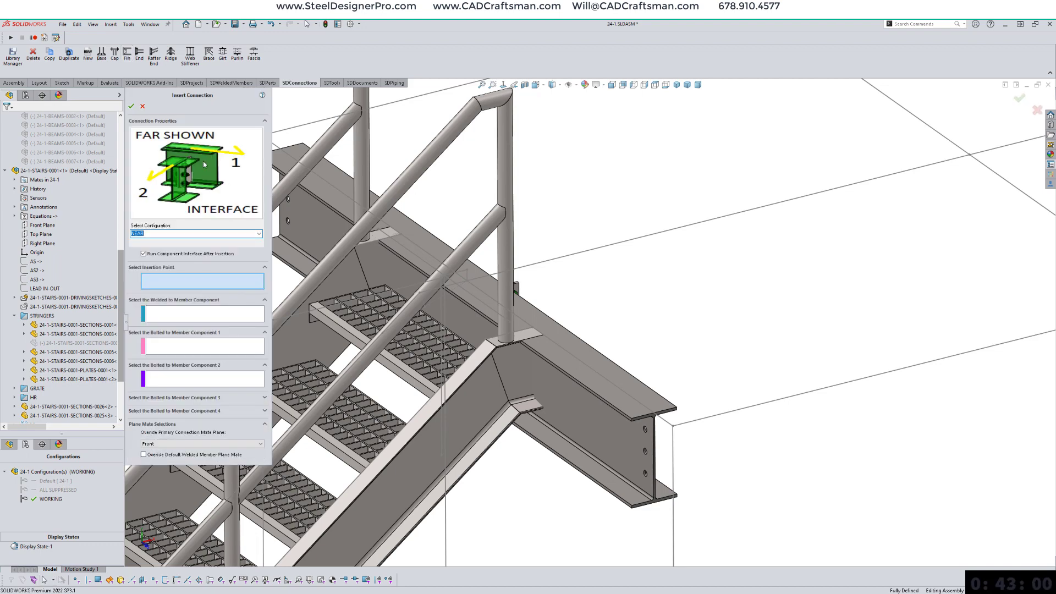
click(203, 160)
scroll(533, 365, down, 5)
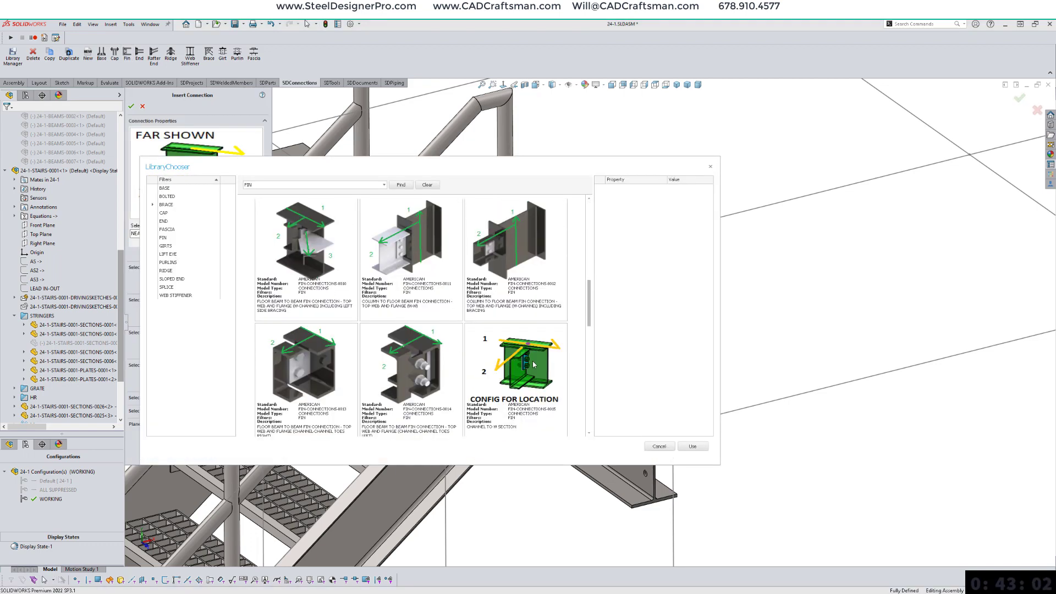
scroll(533, 364, down, 3)
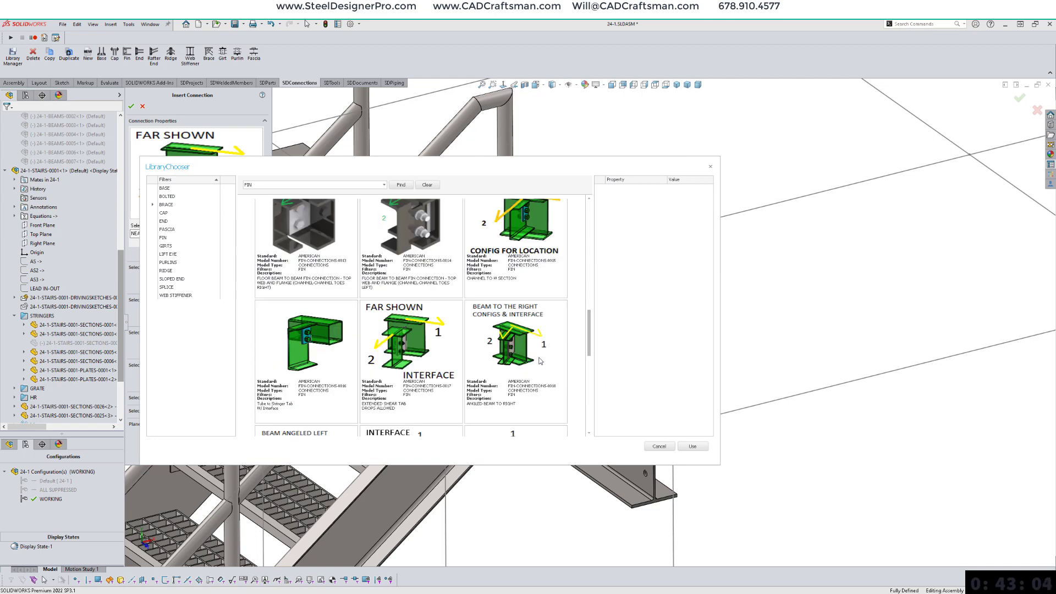
scroll(540, 361, down, 5)
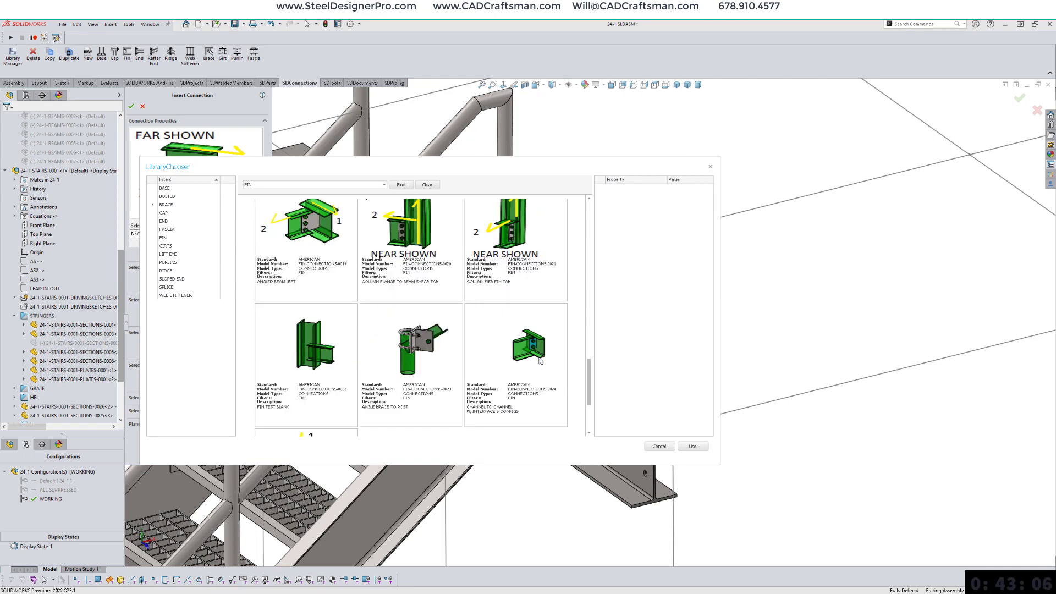
scroll(541, 360, up, 5)
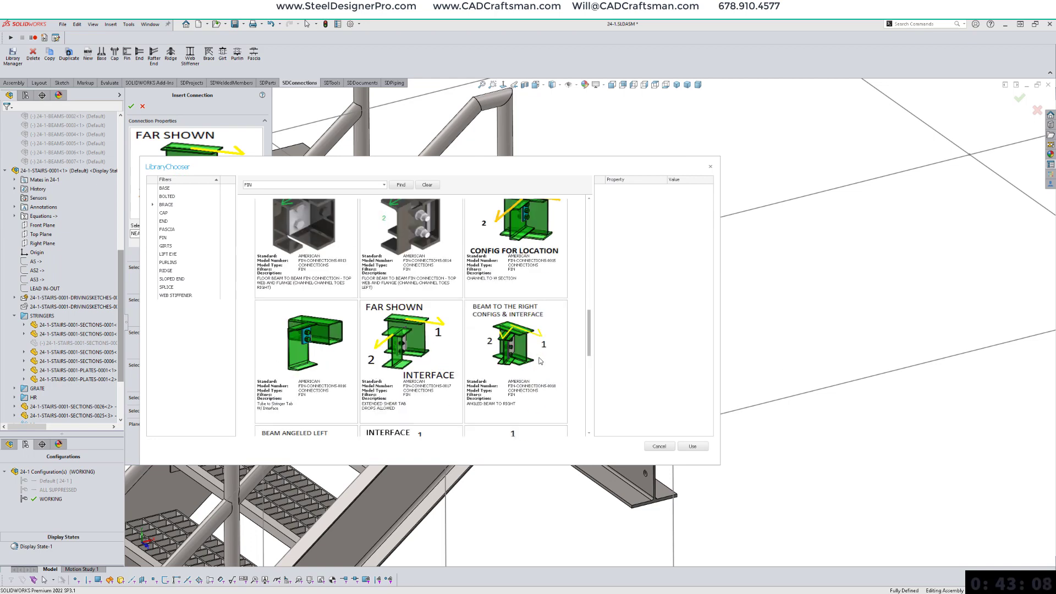
scroll(540, 361, up, 1)
click(527, 305)
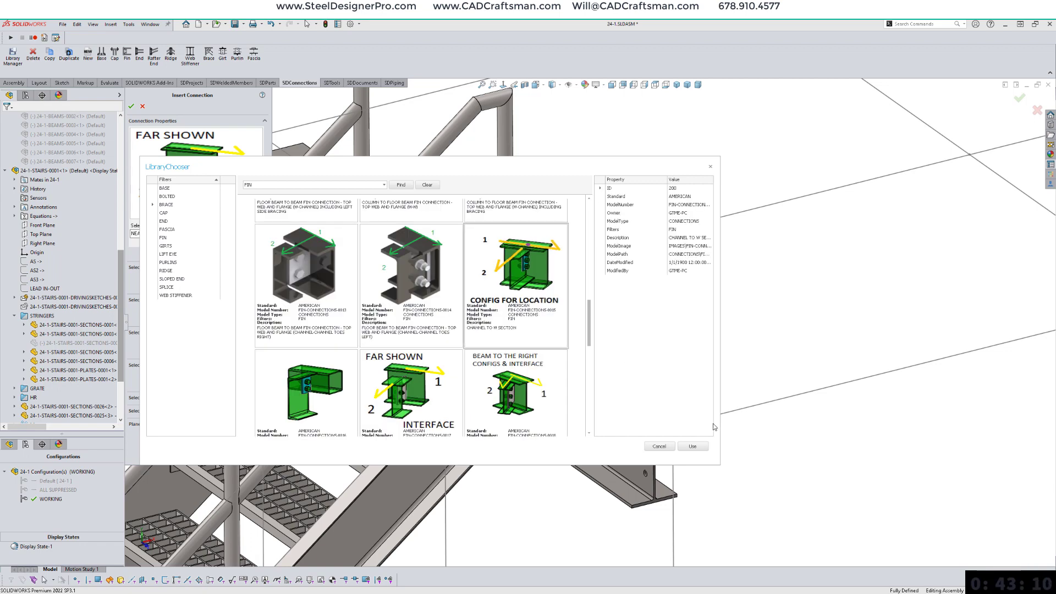
click(693, 446)
middle_drag(688, 338, 687, 335)
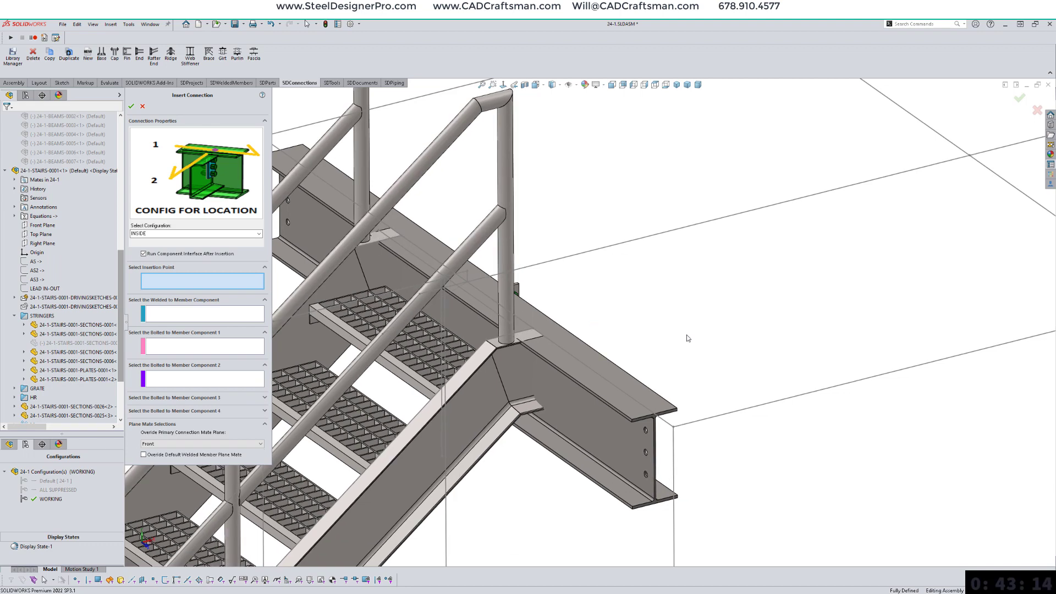
Step: Place the INSIDE connection at the WIDTH SKETCH point, welded to beam 24-1-BEAMS-0001 and bolted to the RIGHT MITER DOWN stringer end, with 2 bolts
mouse_move(212, 197)
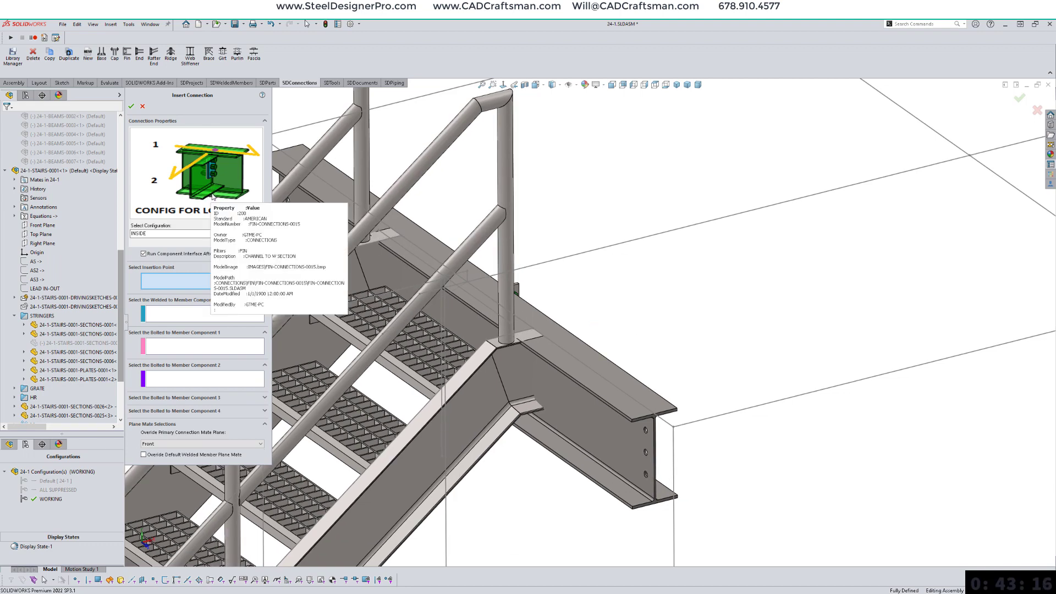
click(533, 332)
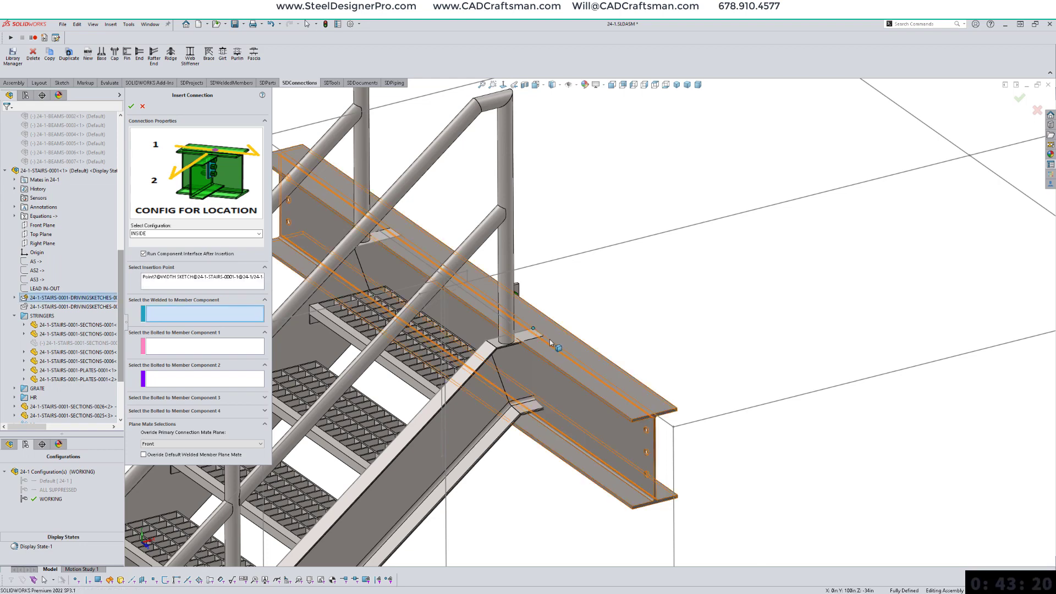
click(544, 358)
click(516, 362)
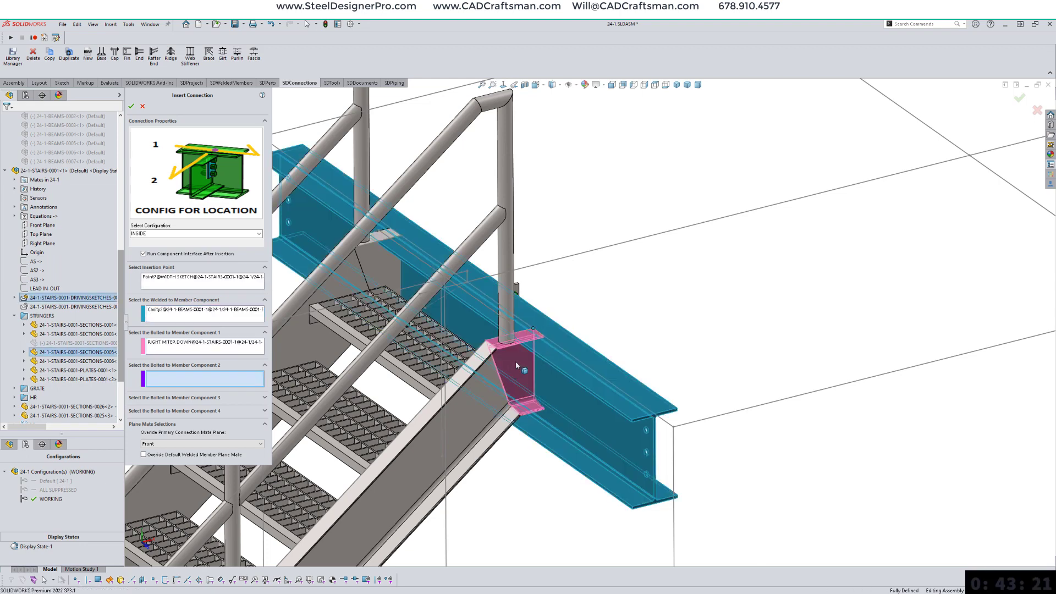
right_click(583, 301)
click(602, 335)
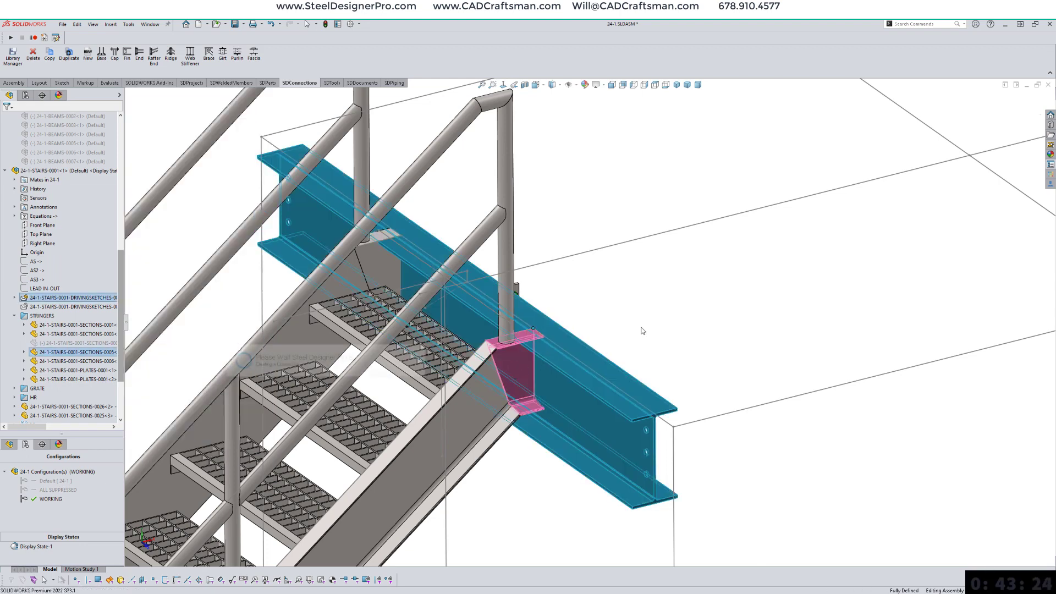
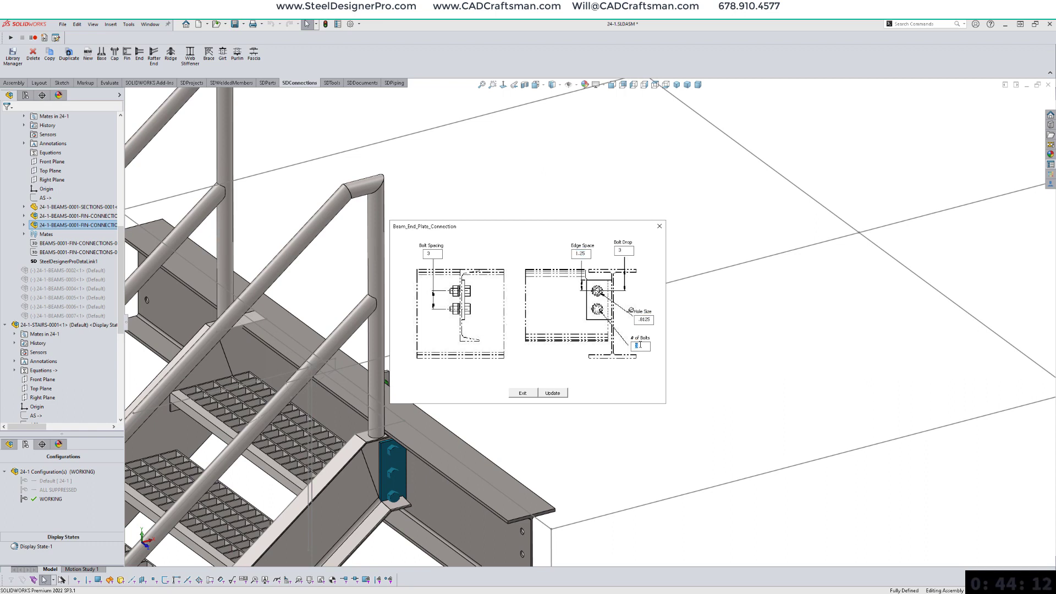
key(Return)
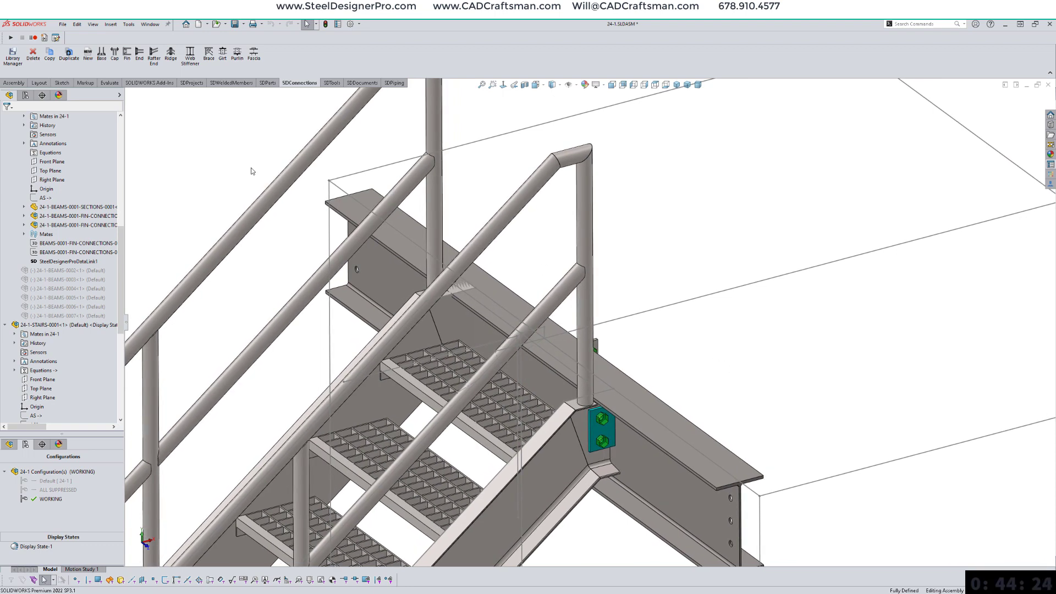
Step: Copy the fin connection to the LEFT MITER DOWN stringer end on the same beam, using 2 bolts
click(53, 64)
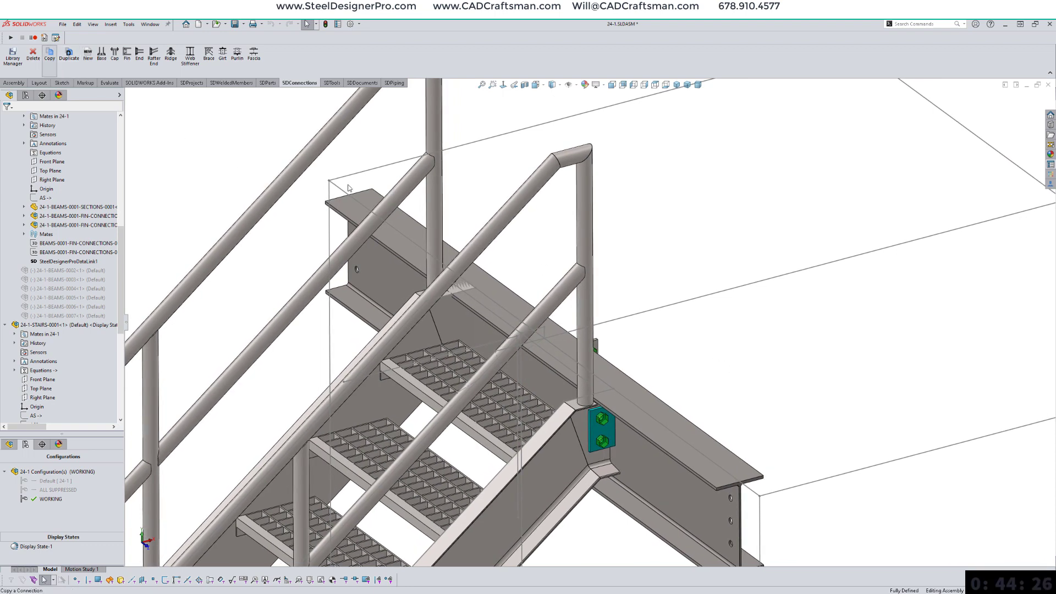
click(593, 429)
click(476, 291)
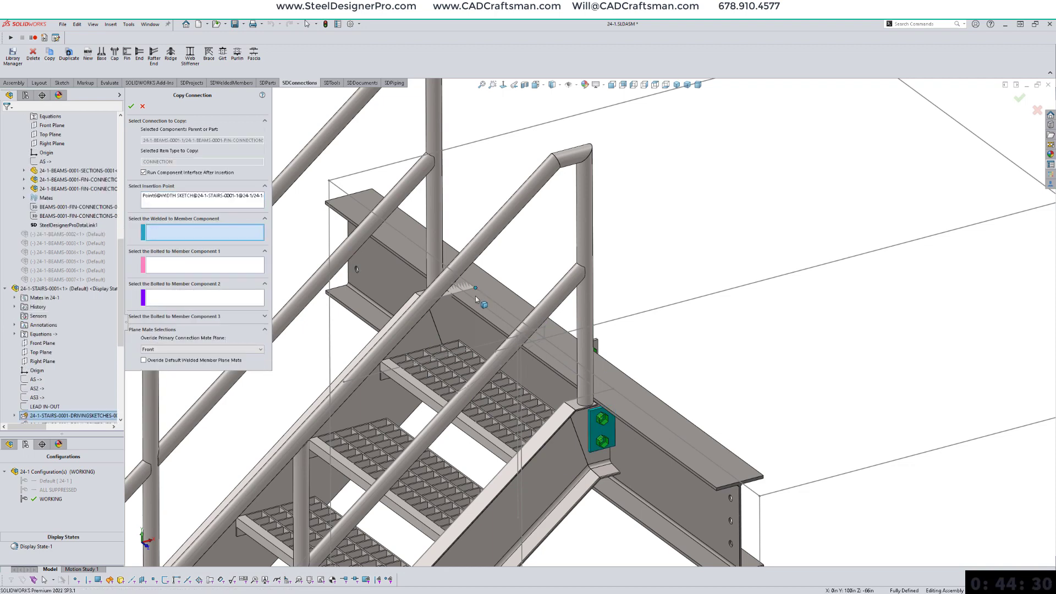
click(474, 299)
click(467, 303)
right_click(528, 257)
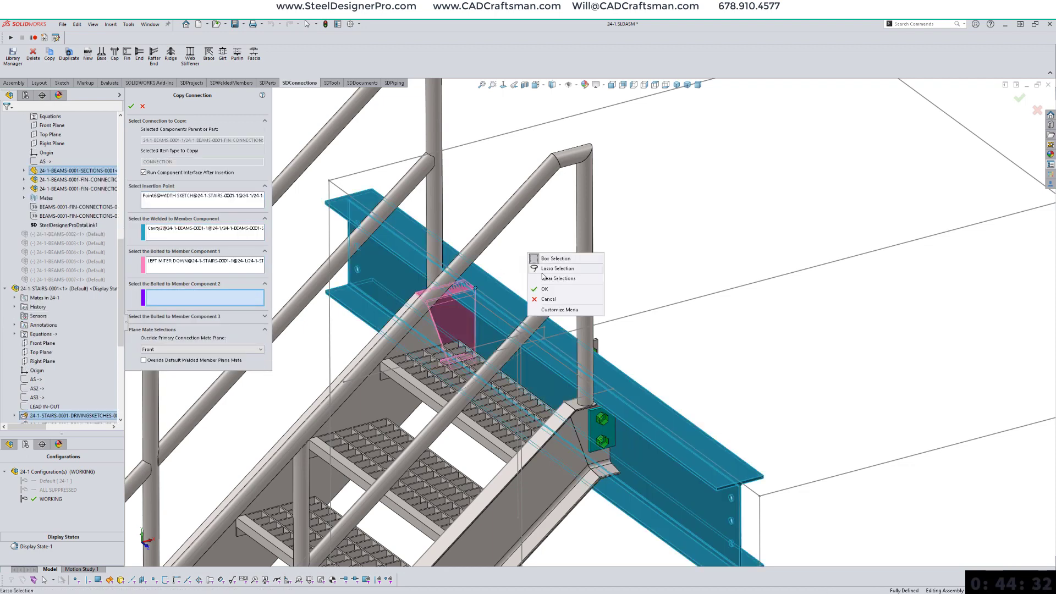
click(548, 290)
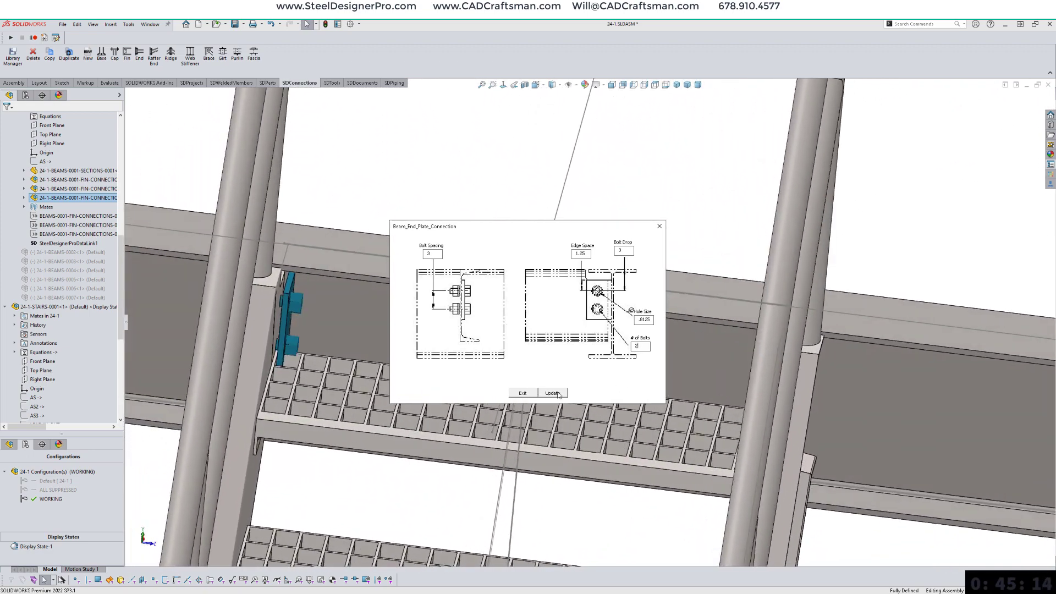
click(553, 393)
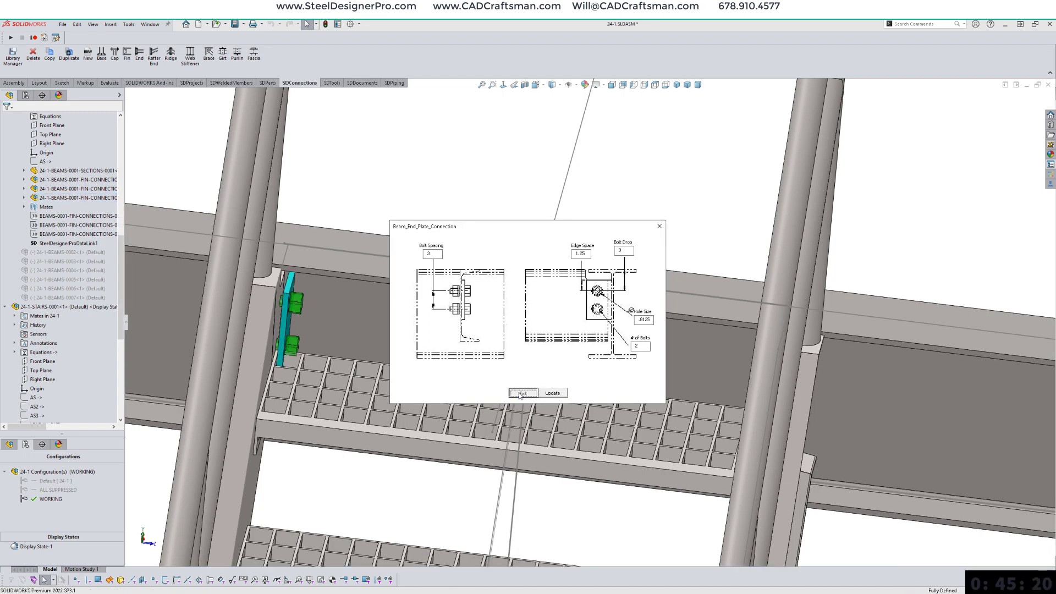
click(520, 392)
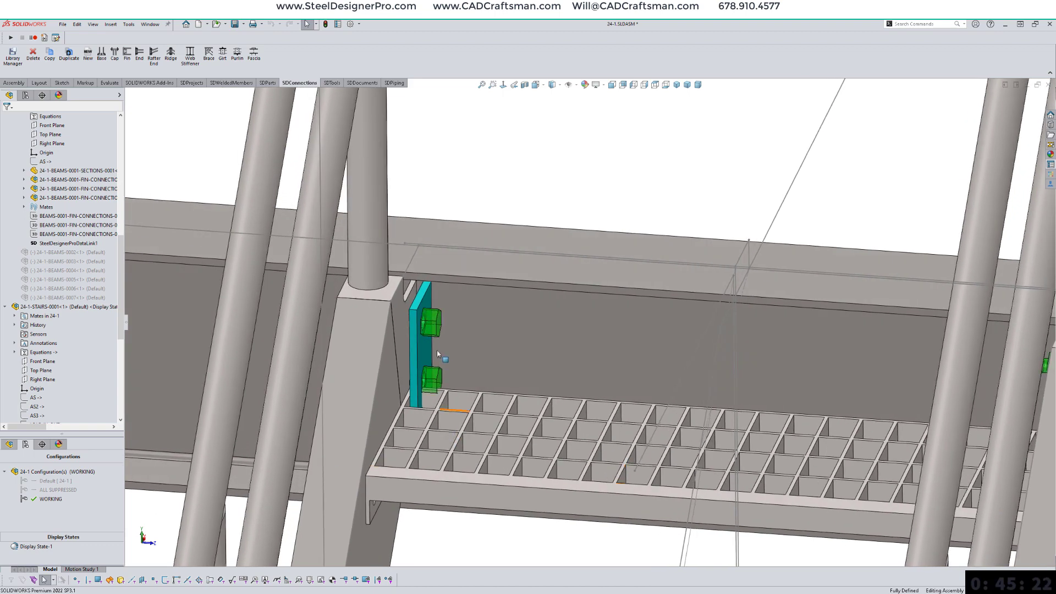
Step: Show the hidden reference channel in the copied fin connection and switch that connection to the OTHER INSIDE configuration
click(423, 348)
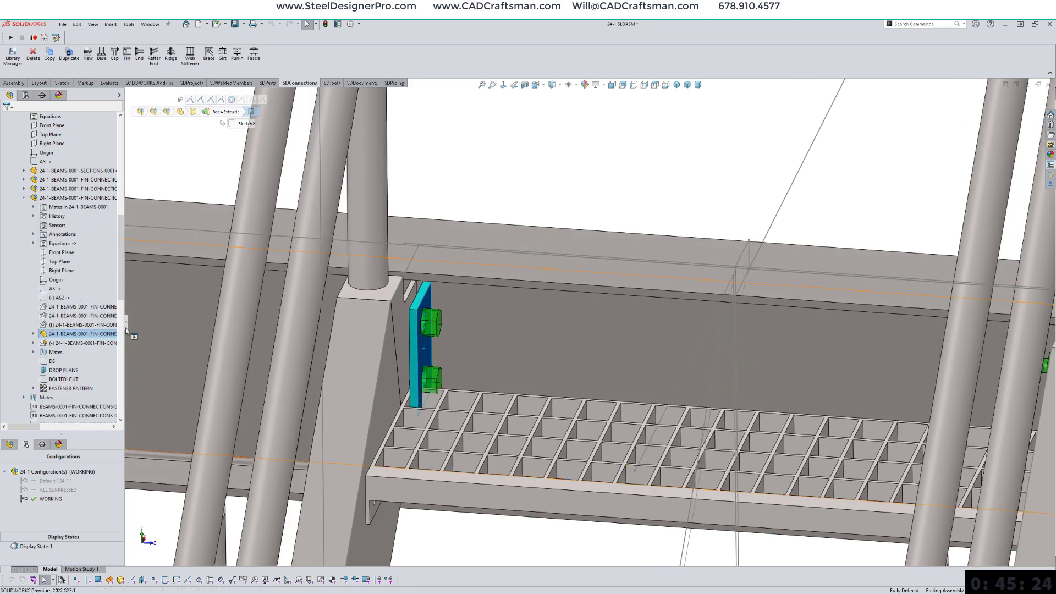
click(119, 95)
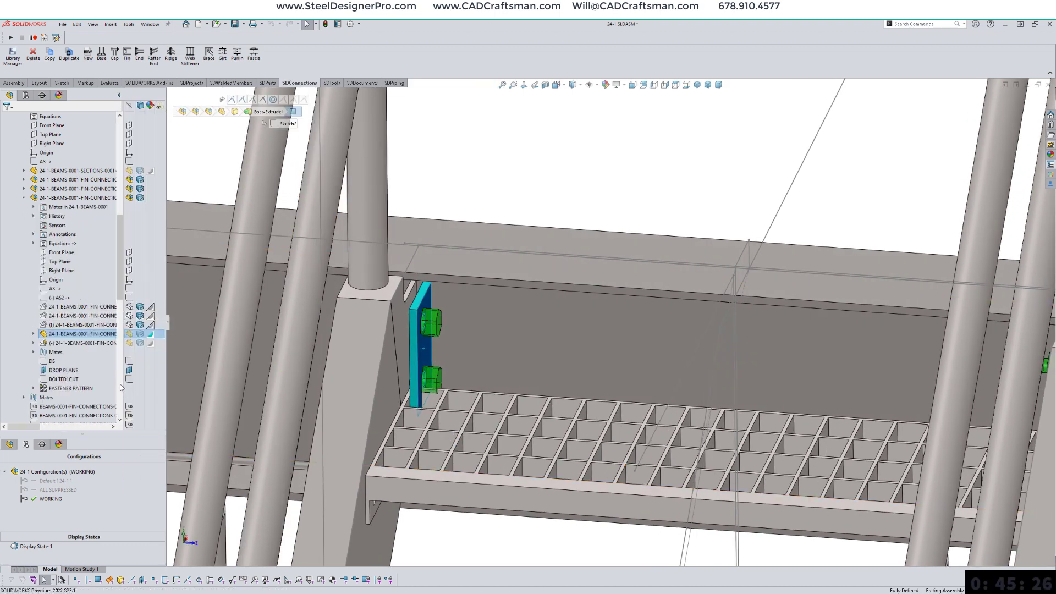
click(130, 317)
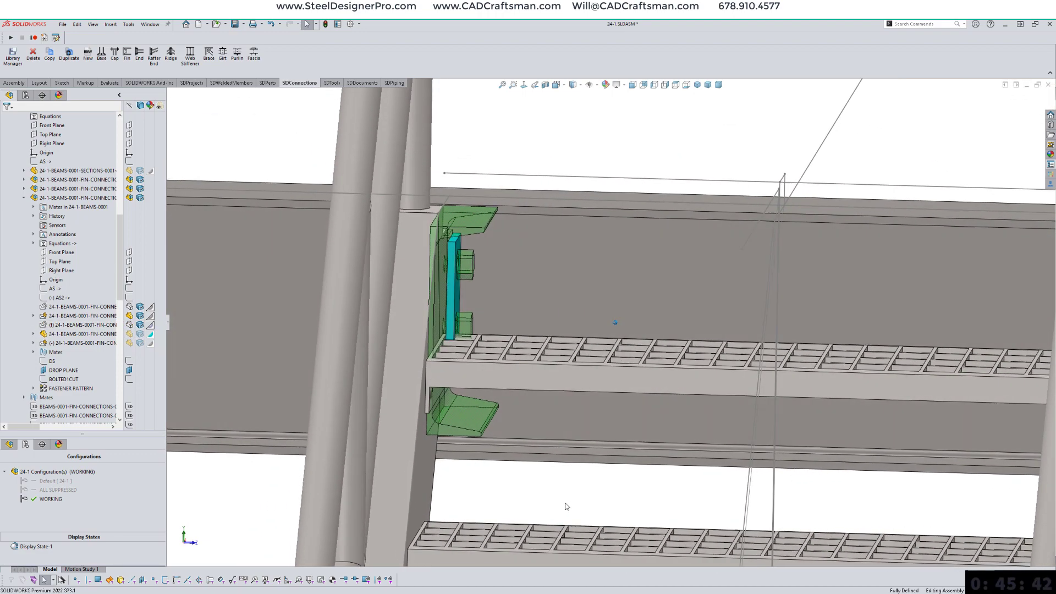
click(453, 272)
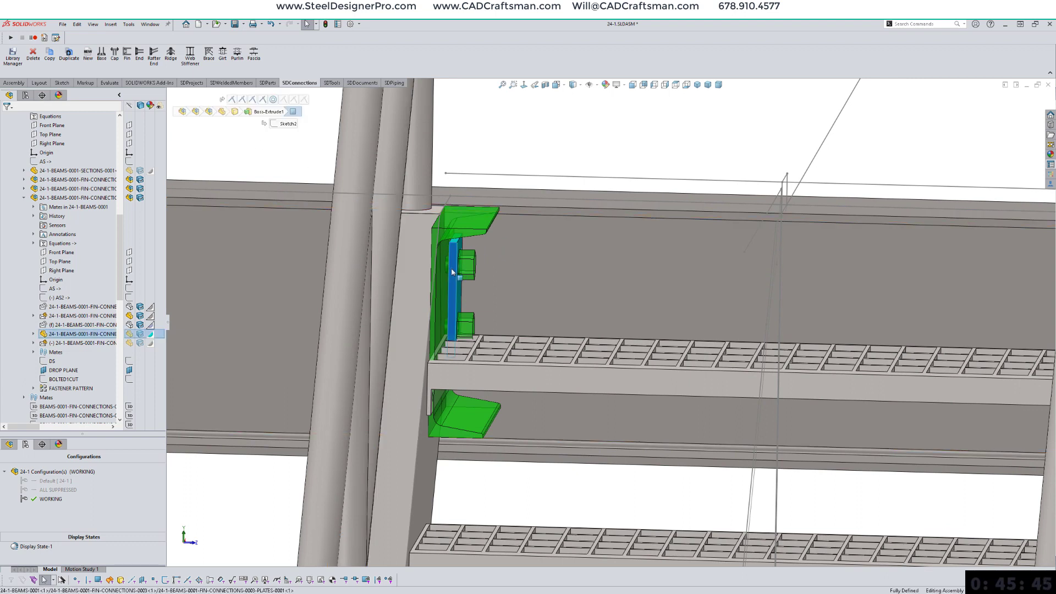
click(209, 112)
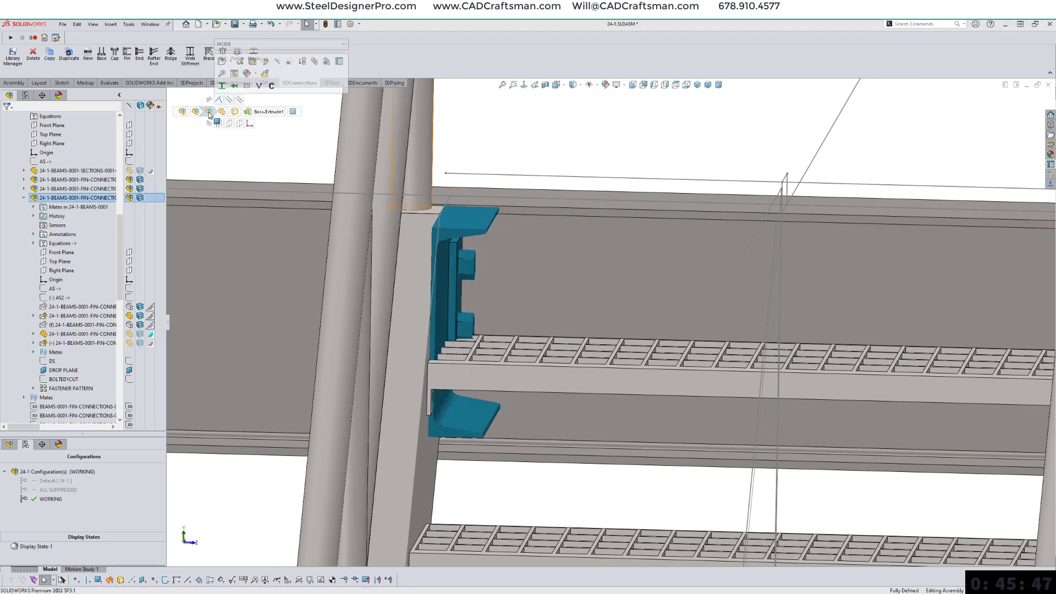
click(246, 45)
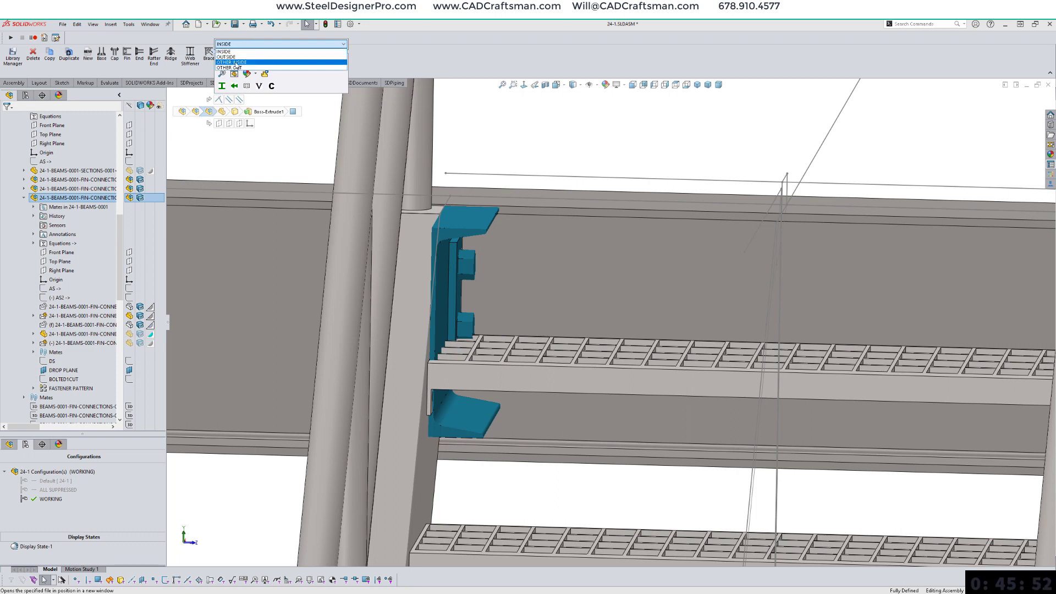
click(235, 63)
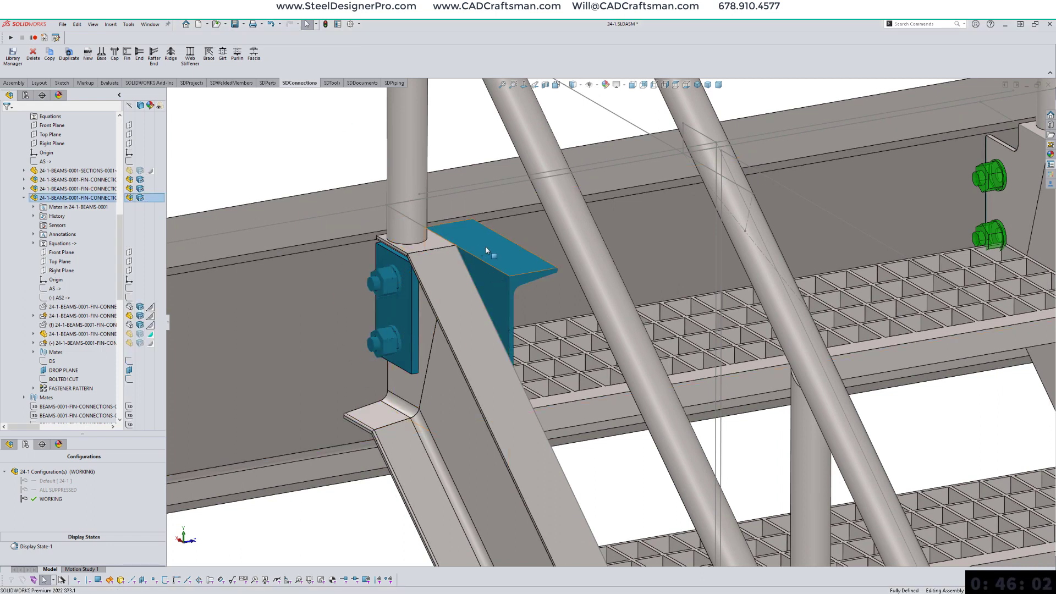
Step: Hide the reference channel of the copied fin connection and check how its plate sits against the stringer end
click(130, 317)
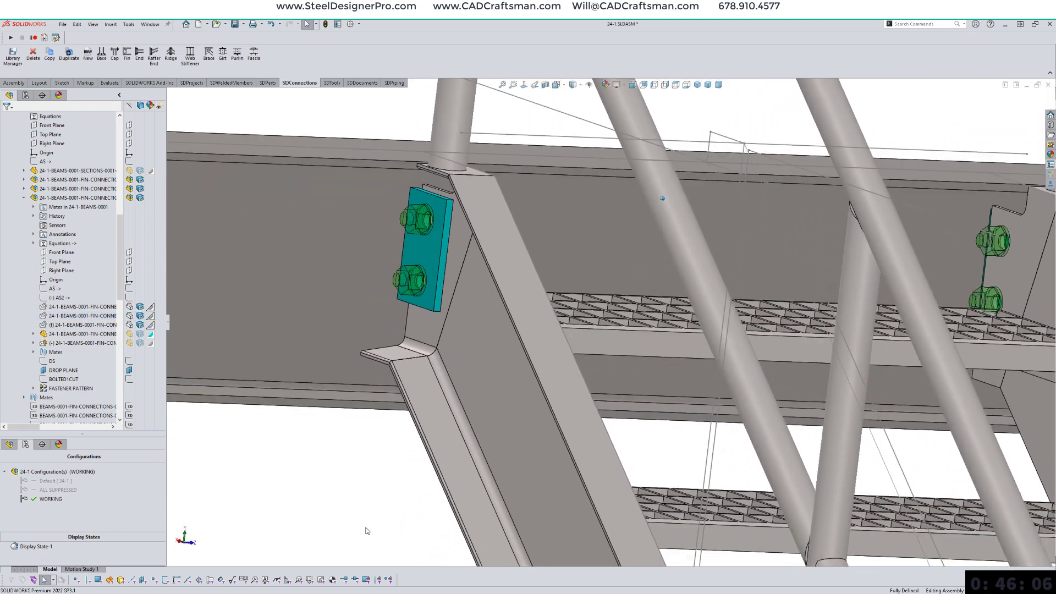
click(460, 219)
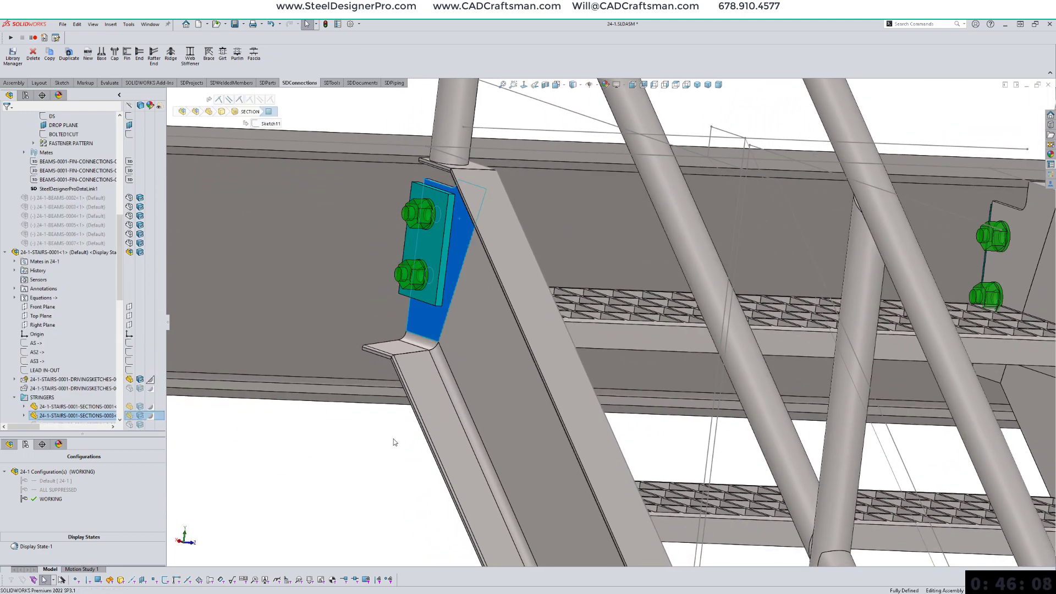
click(395, 439)
middle_drag(402, 433, 659, 402)
scroll(493, 379, up, 4)
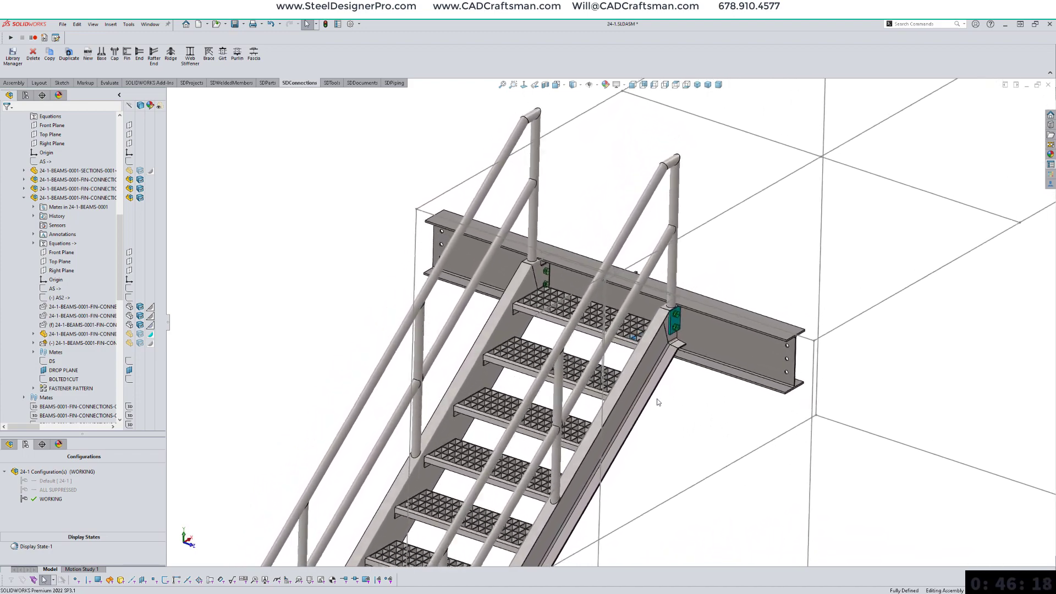
Step: Measure from the driving sketch's corner point at the beam end to the top corner of the nearer stringer
key(m)
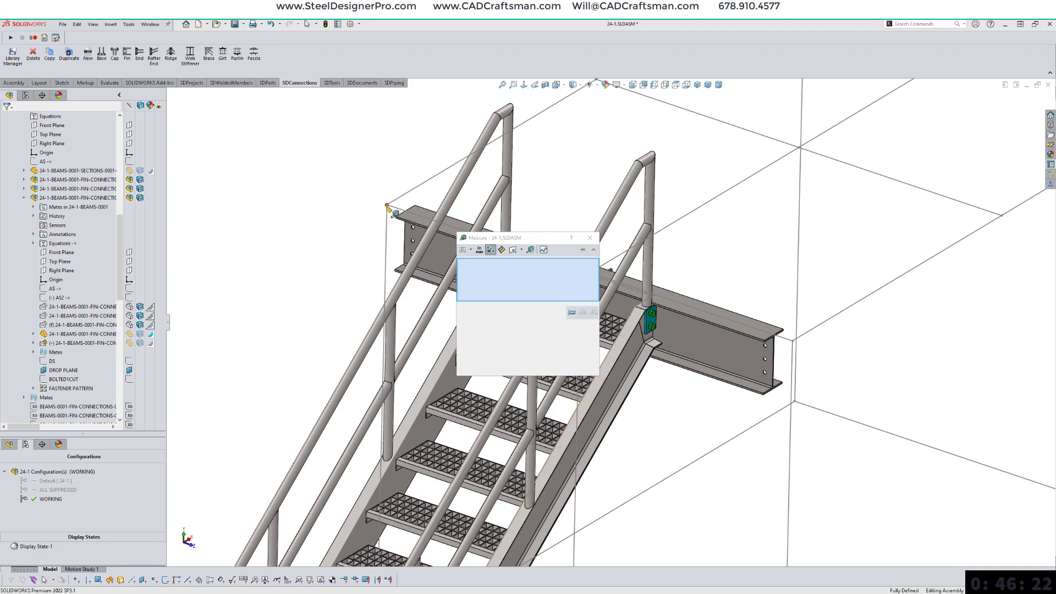
click(388, 208)
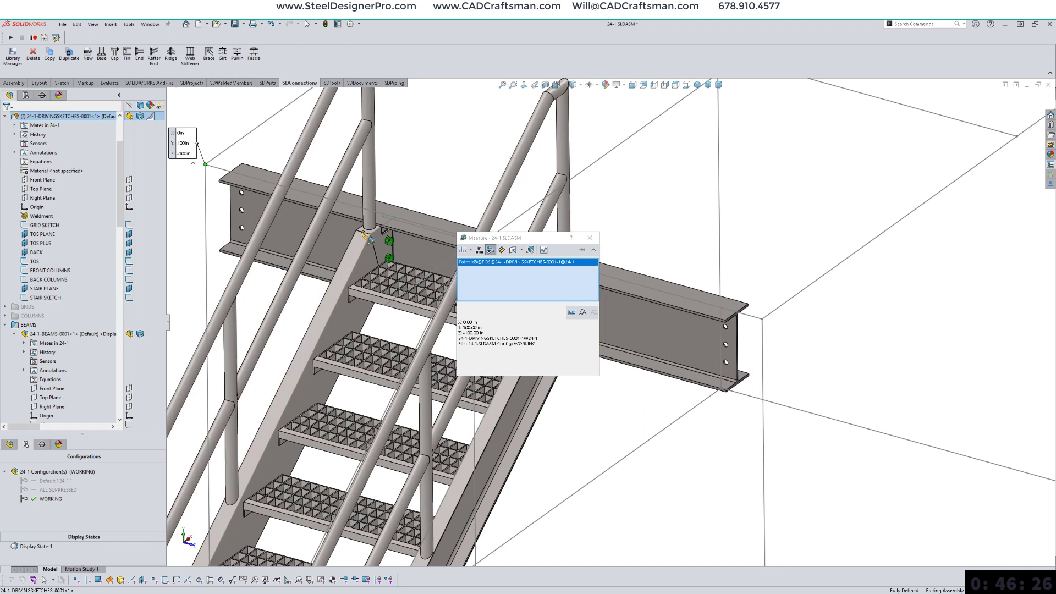
click(363, 233)
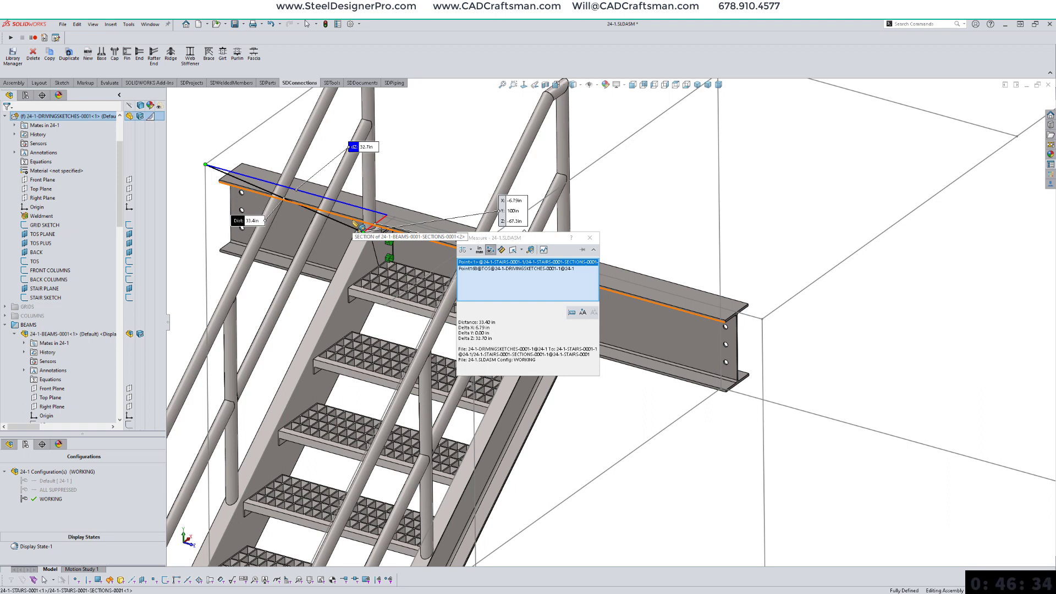
Step: Clear the measurement and measure from the same driving-sketch corner to the top corner of the opposite stringer
click(185, 180)
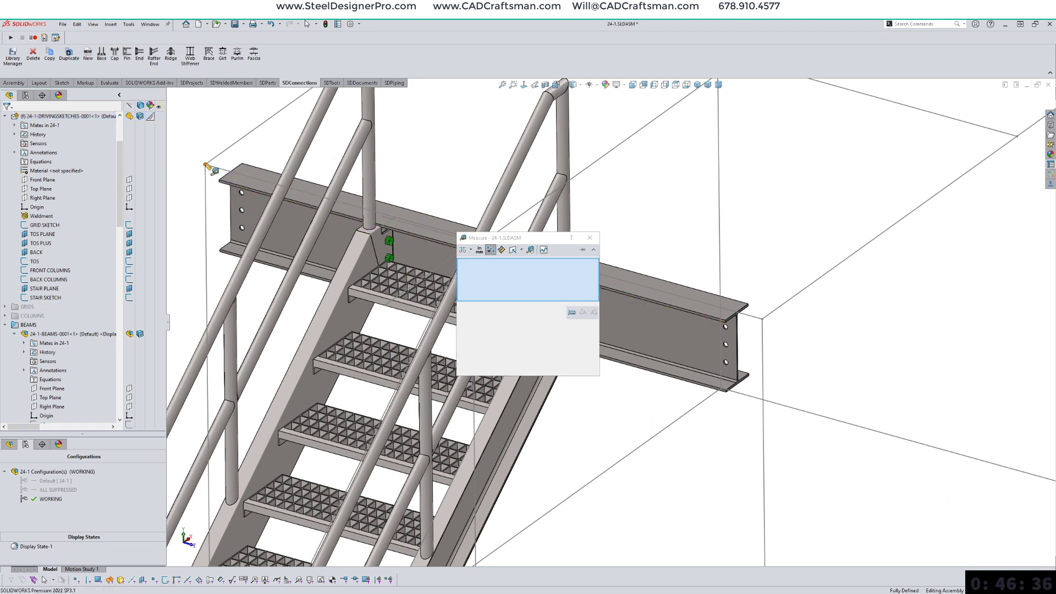
click(205, 165)
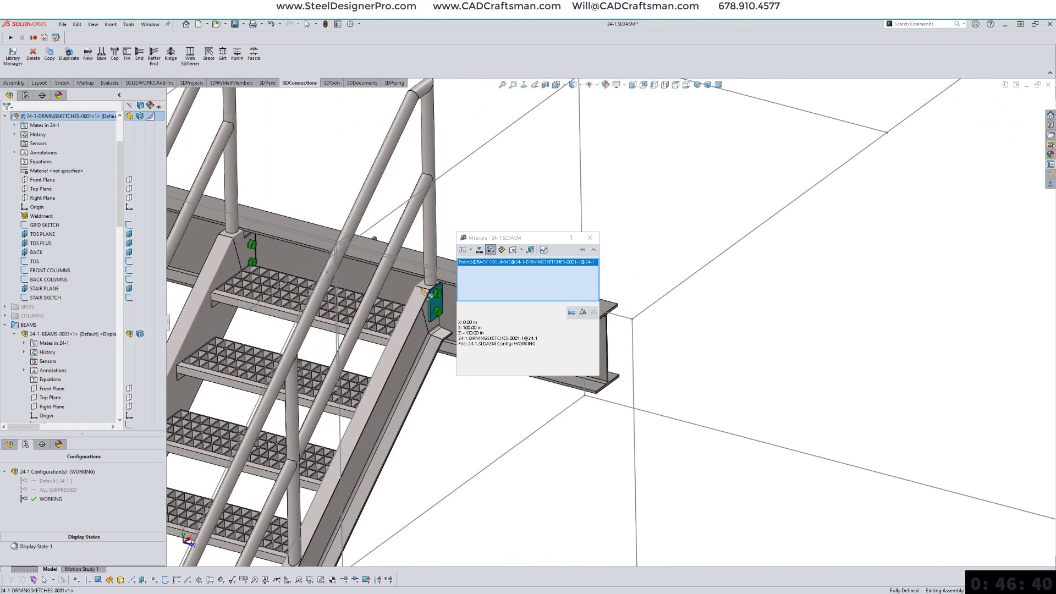
click(423, 287)
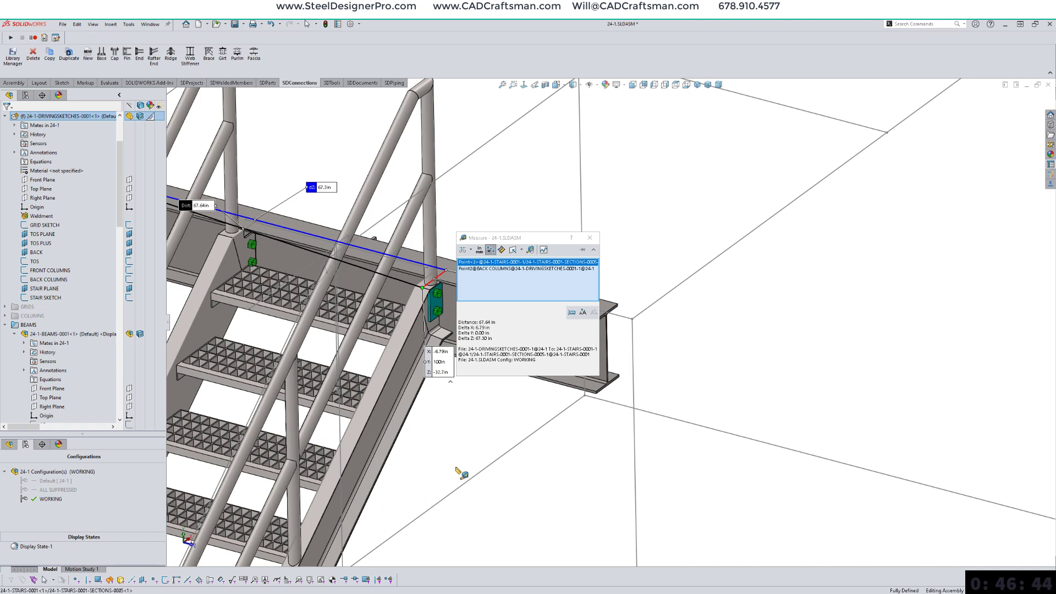
Step: Clear the measurement and measure the length of the TOS sketch line along the platform beam
click(459, 465)
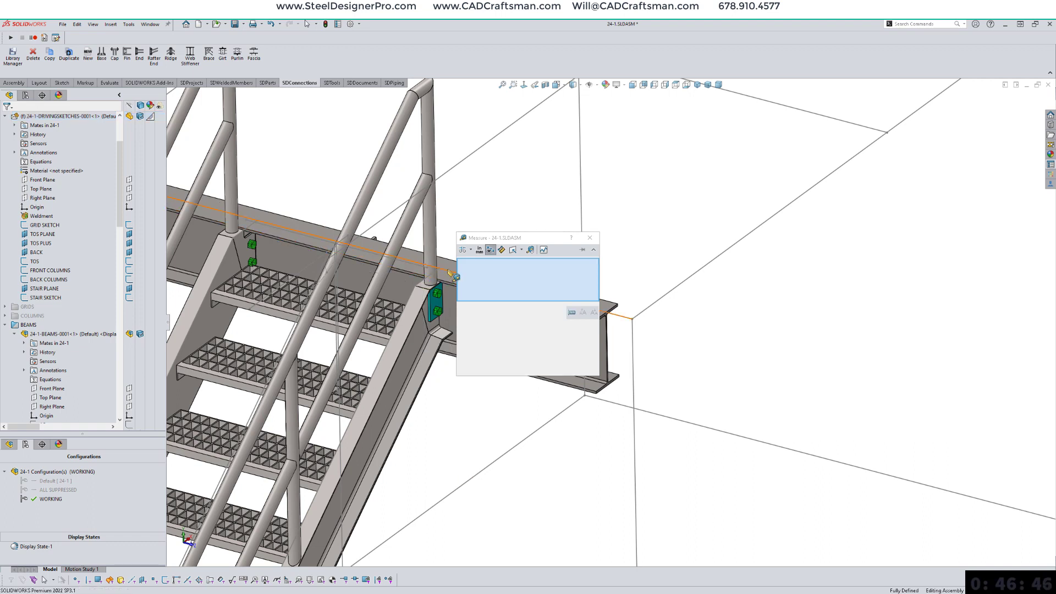
click(450, 272)
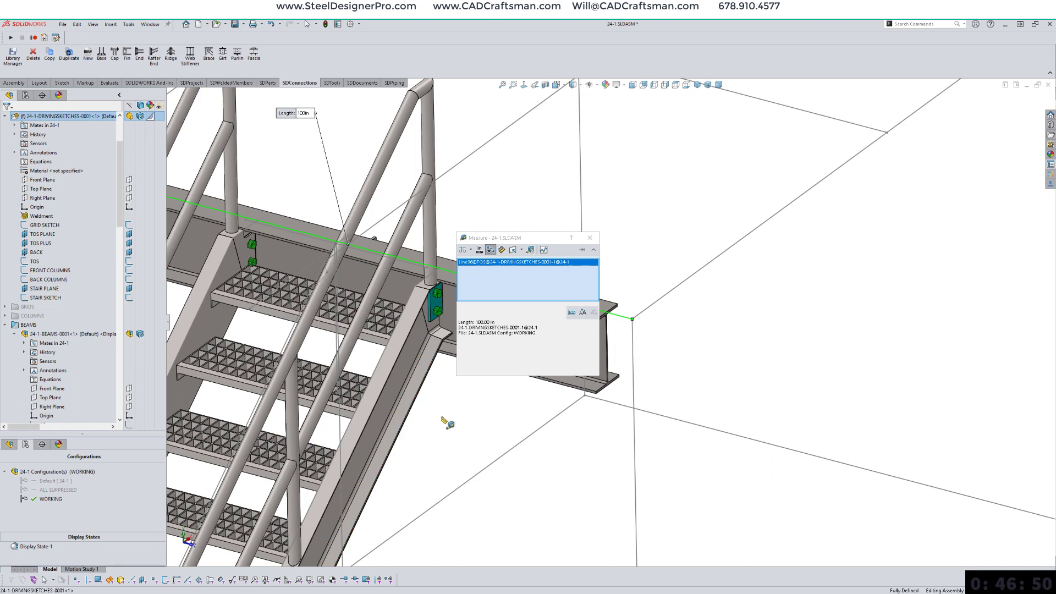
click(590, 237)
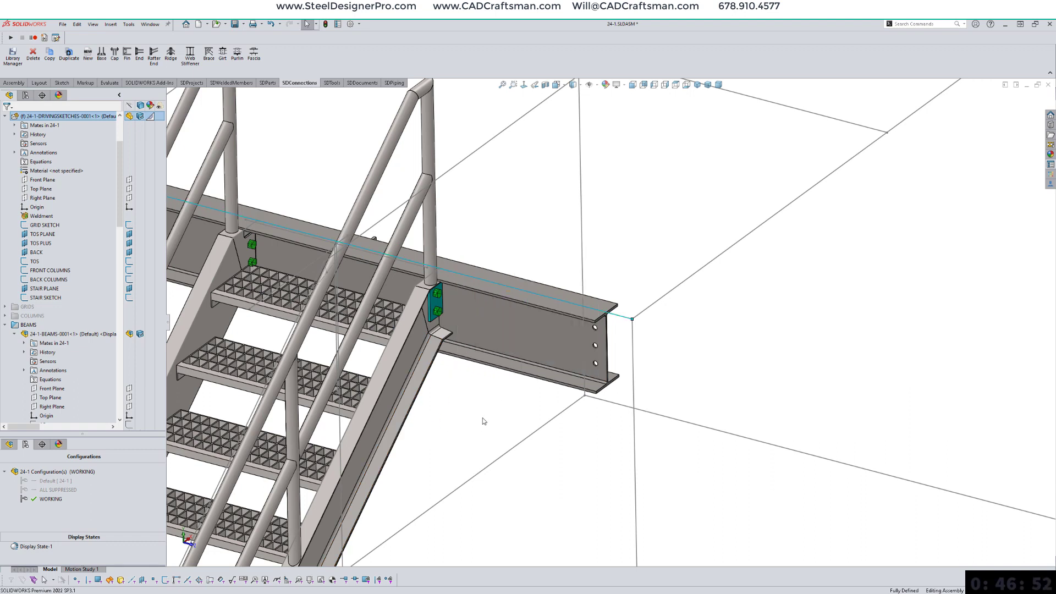
key(f)
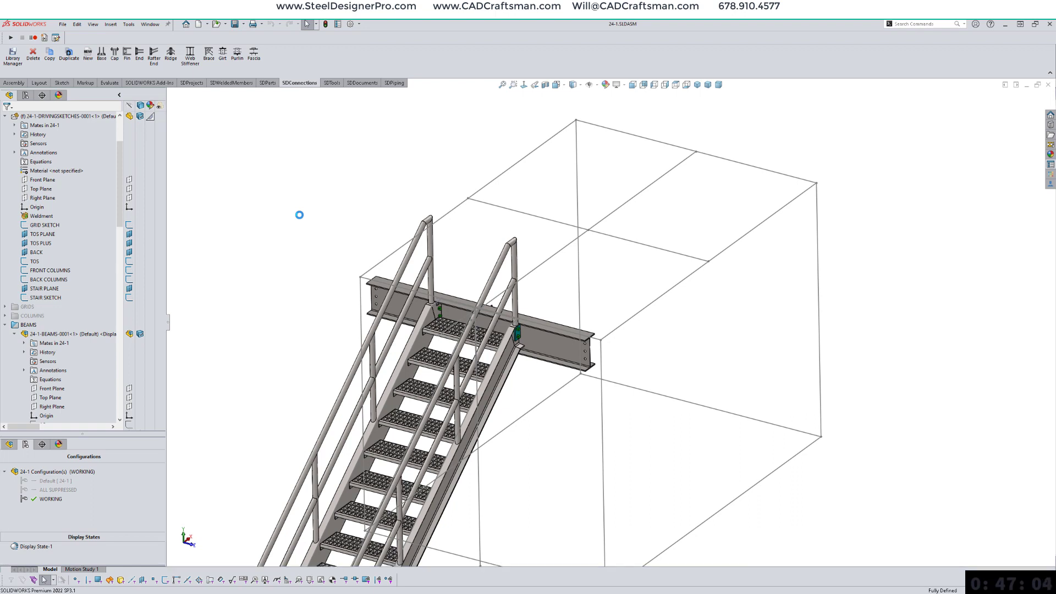
Step: Start a handrailing welded member and choose the Ø1 1/2" PIPE MACRO HANDRAIL model from the library
click(231, 82)
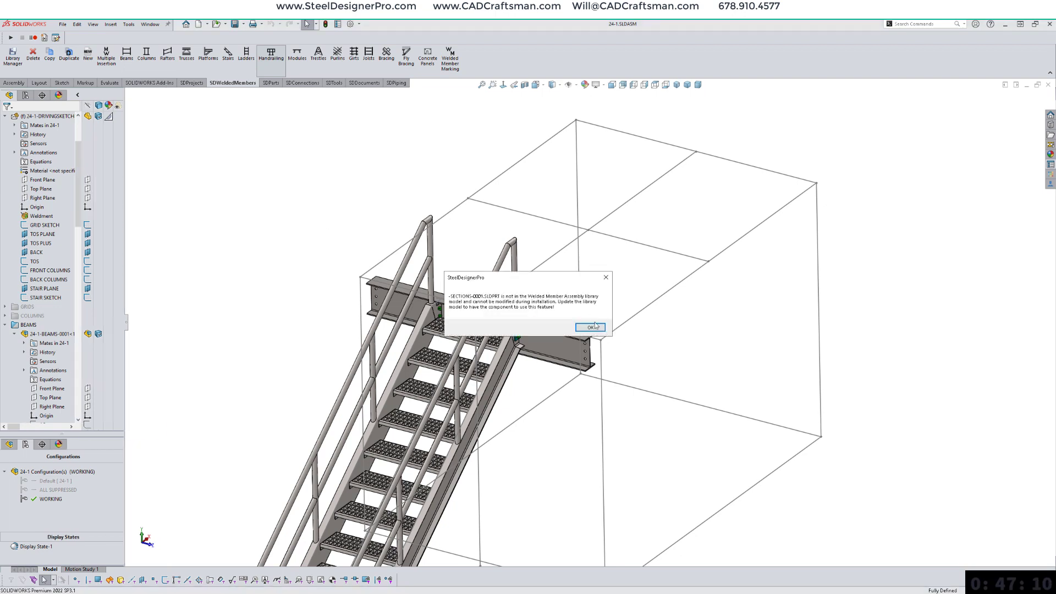
click(591, 327)
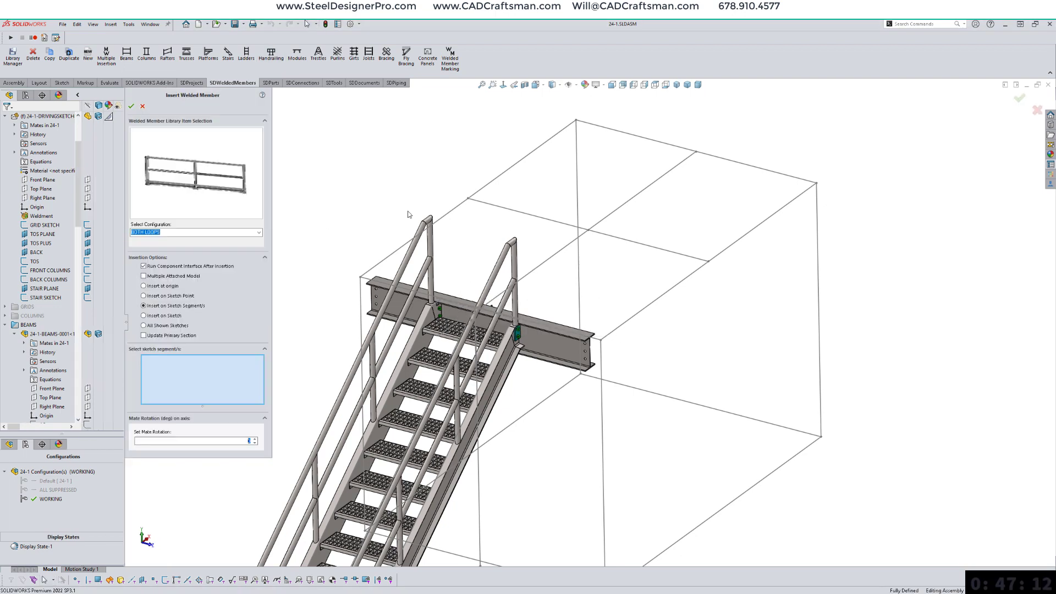
click(214, 180)
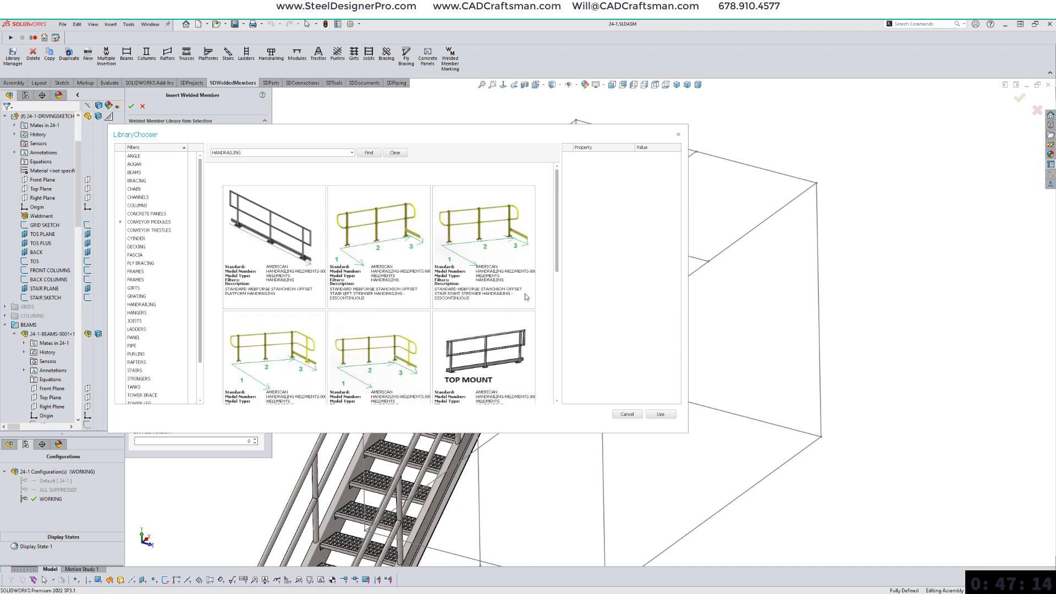
scroll(507, 323, down, 3)
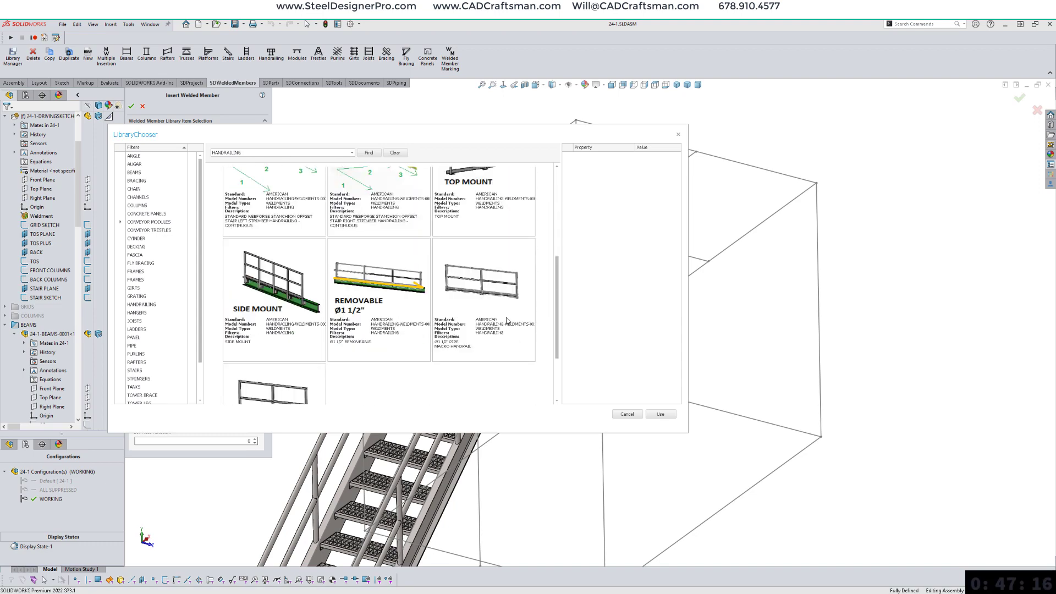
scroll(510, 319, down, 2)
scroll(510, 319, up, 1)
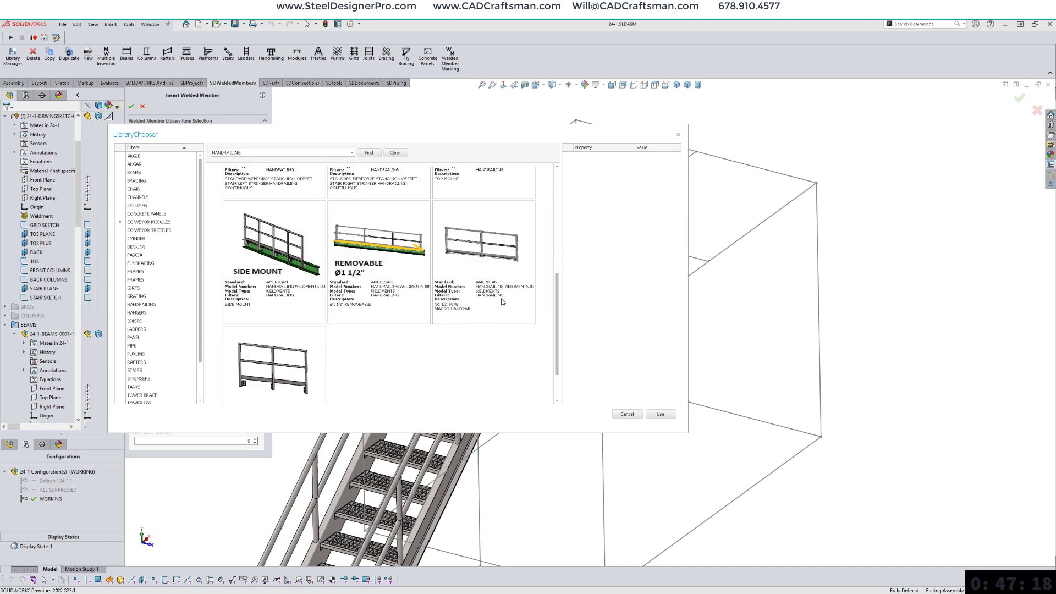
click(484, 248)
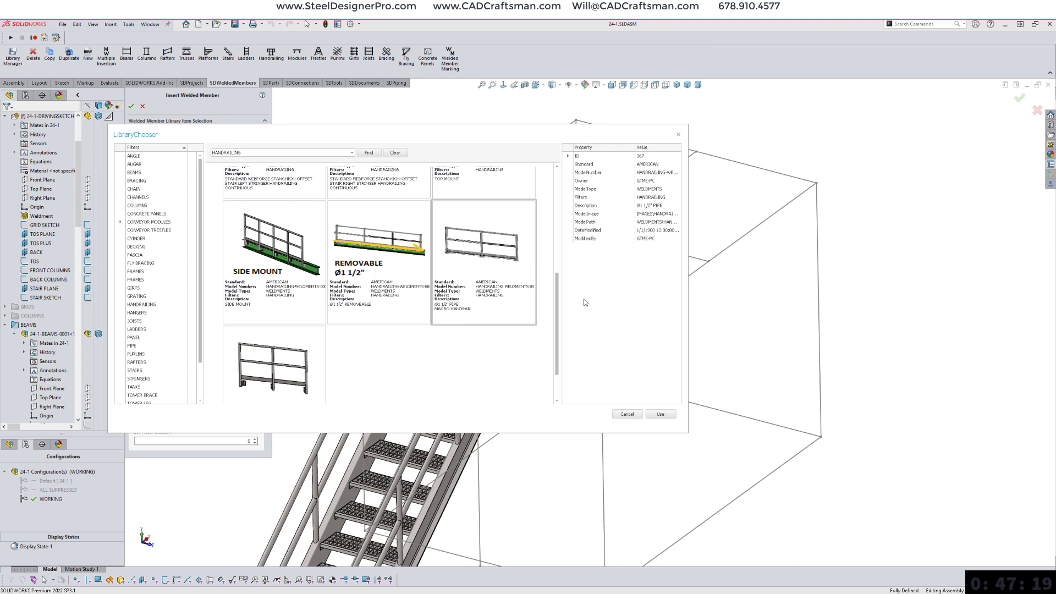
click(660, 415)
click(661, 414)
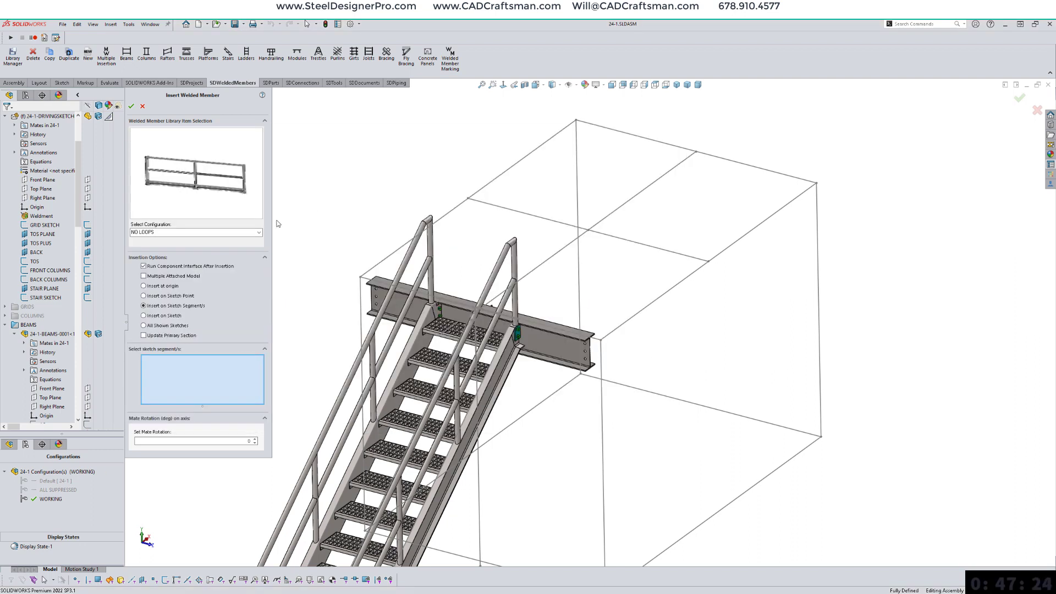
Step: Insert the handrail in the BOTH LOOPS configuration on the TOS sketch line above the platform beam
click(259, 233)
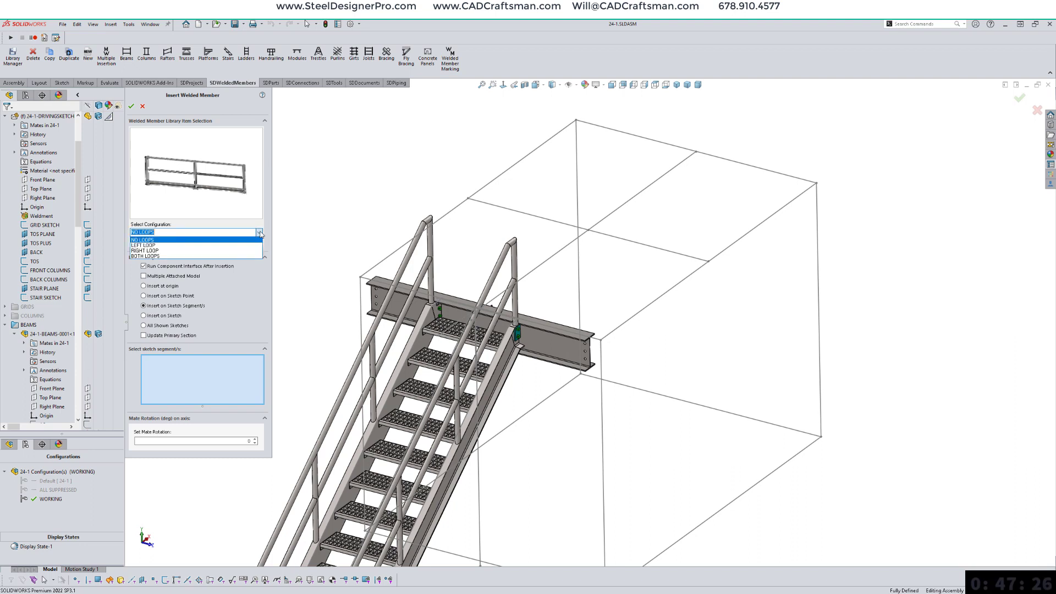
click(237, 256)
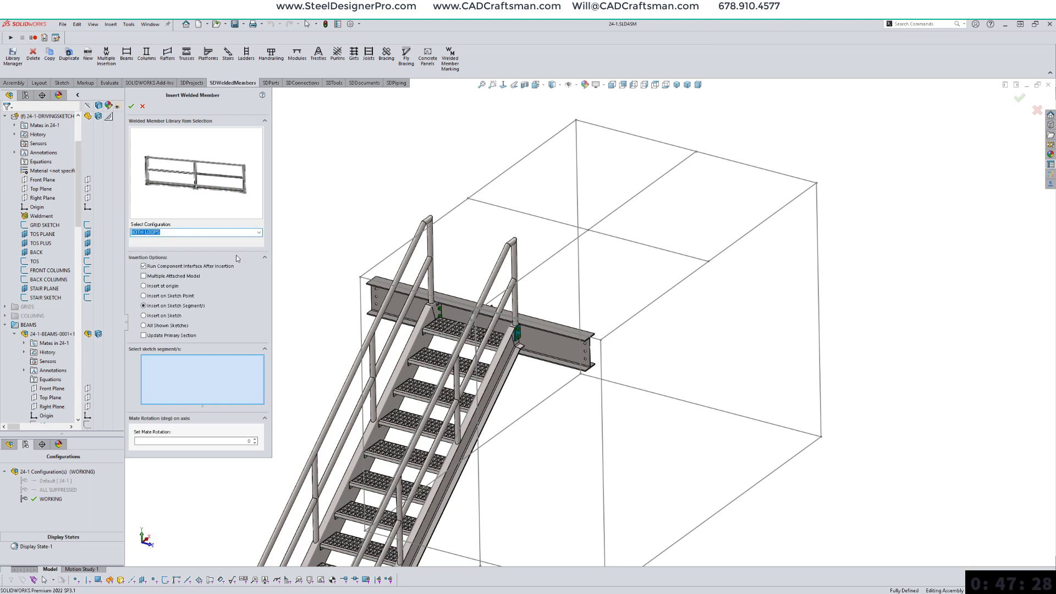
click(382, 284)
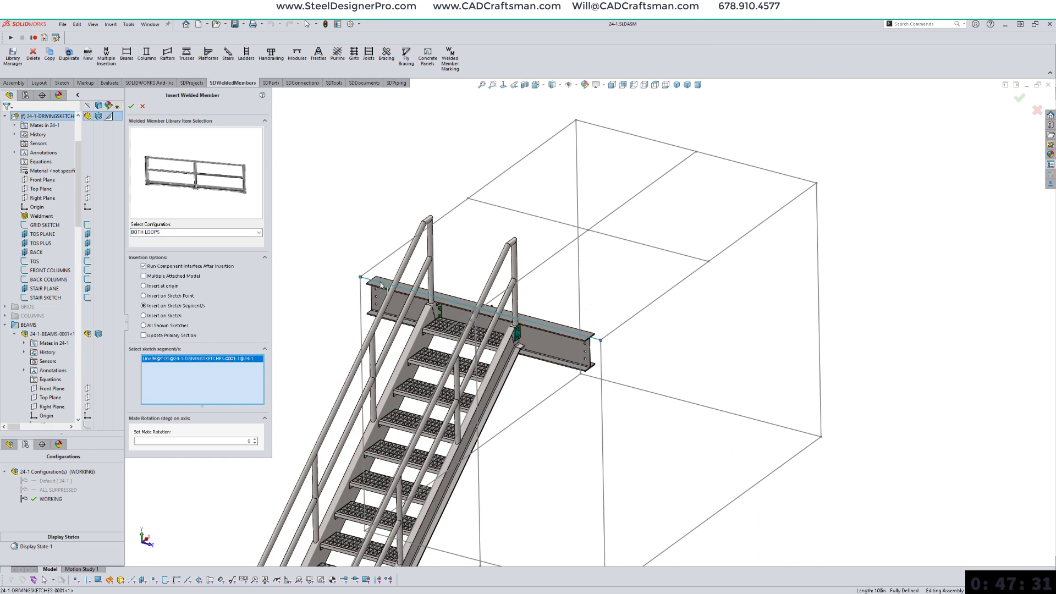
right_click(340, 165)
click(358, 199)
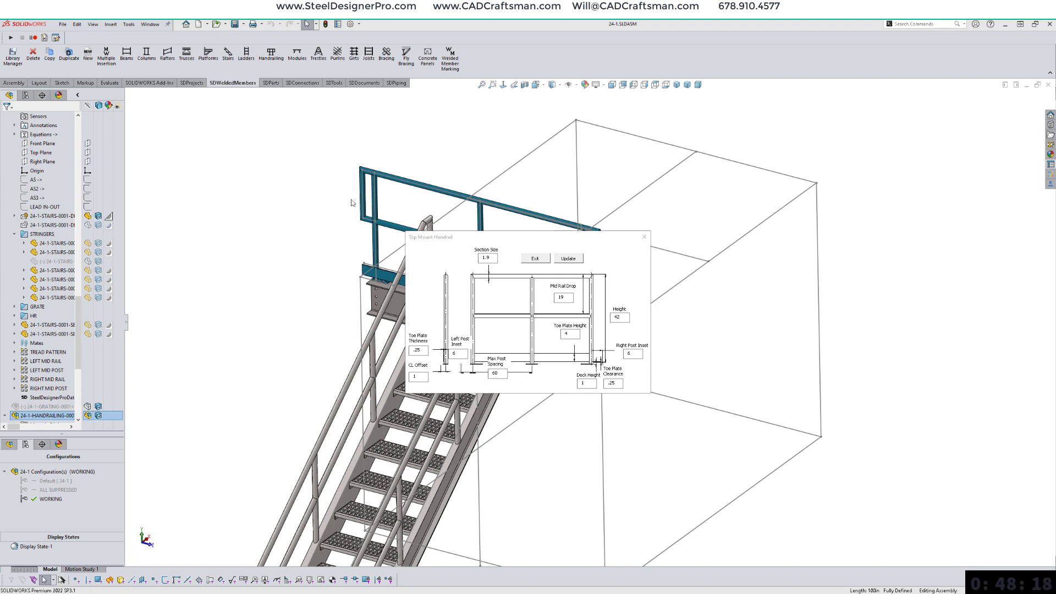
Step: Set the handrail's CL Offset to 1.75 and Deck Height to 1.5, update the model and leave its interface
scroll(510, 357, down, 4)
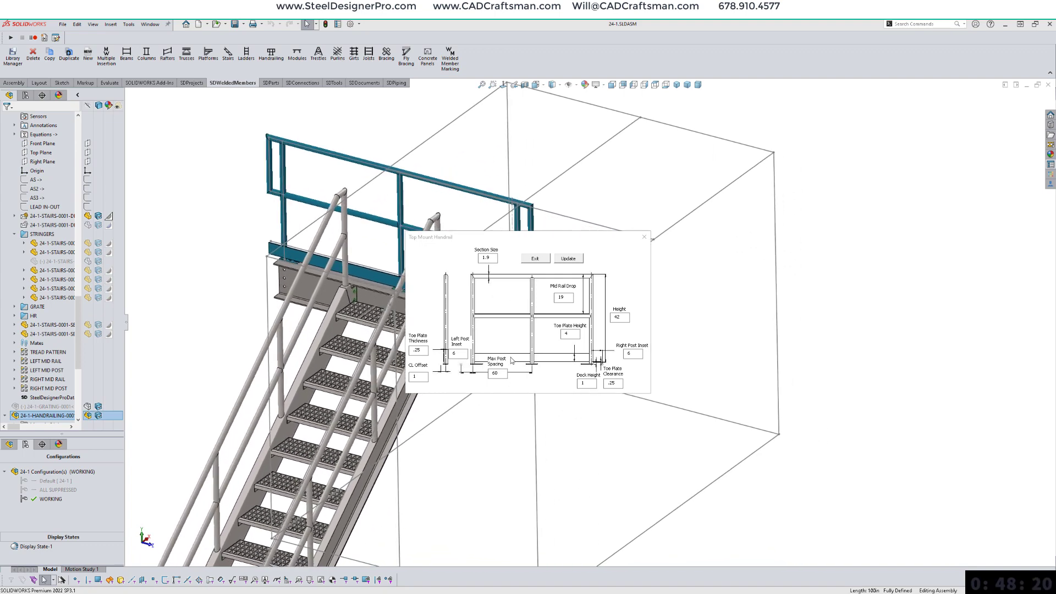
scroll(511, 361, up, 2)
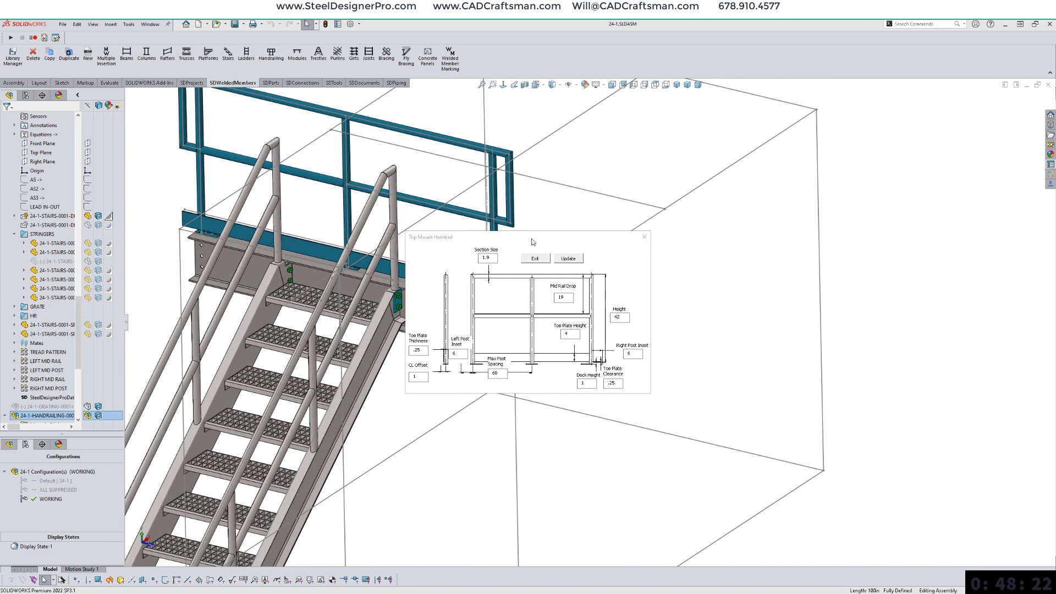
drag(532, 242, 780, 273)
scroll(780, 272, down, 2)
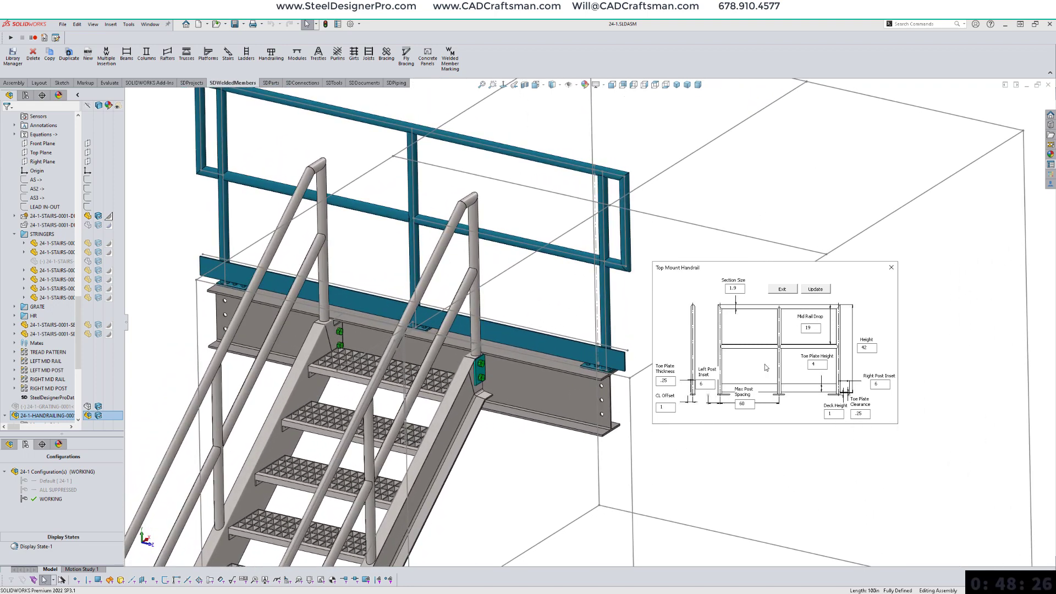
text(.75)
key(Tab)
key(Tab)
key(Tab)
key(Tab)
key(Tab)
key(Tab)
click(815, 290)
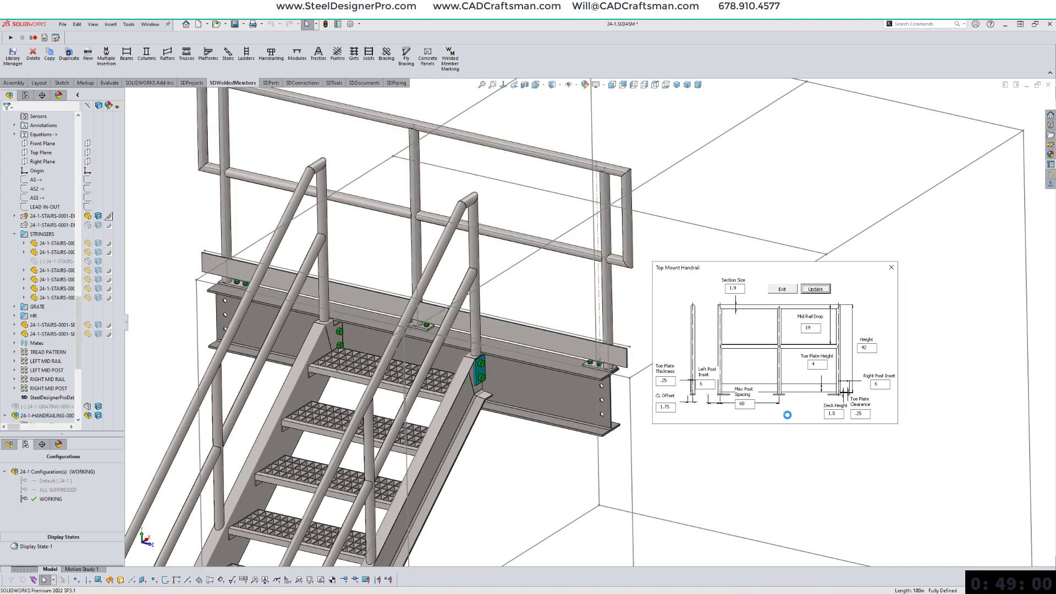
click(781, 289)
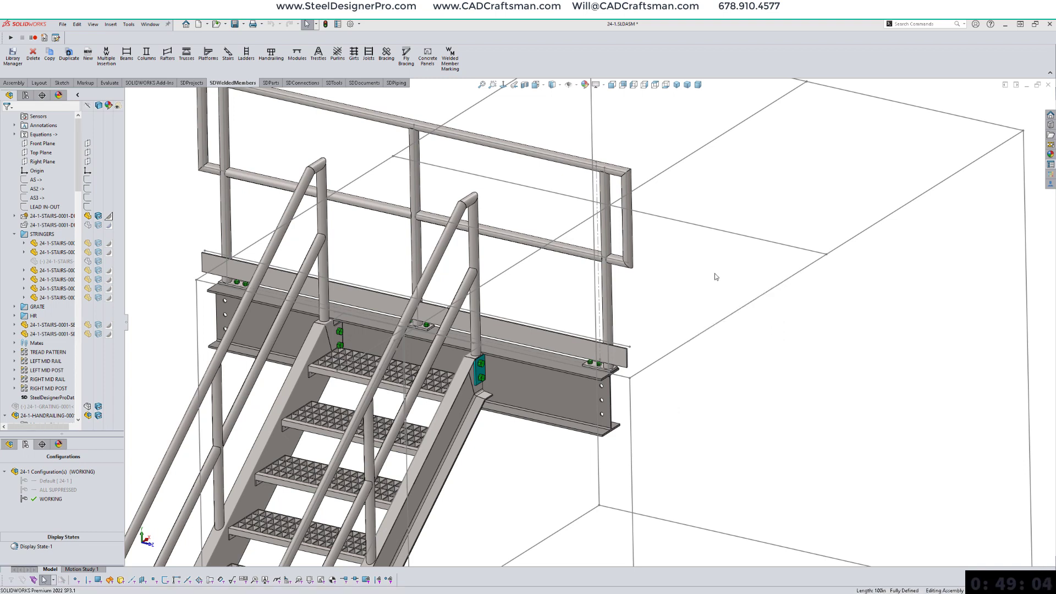
Step: Reverse the mates of the new platform handrail
click(332, 84)
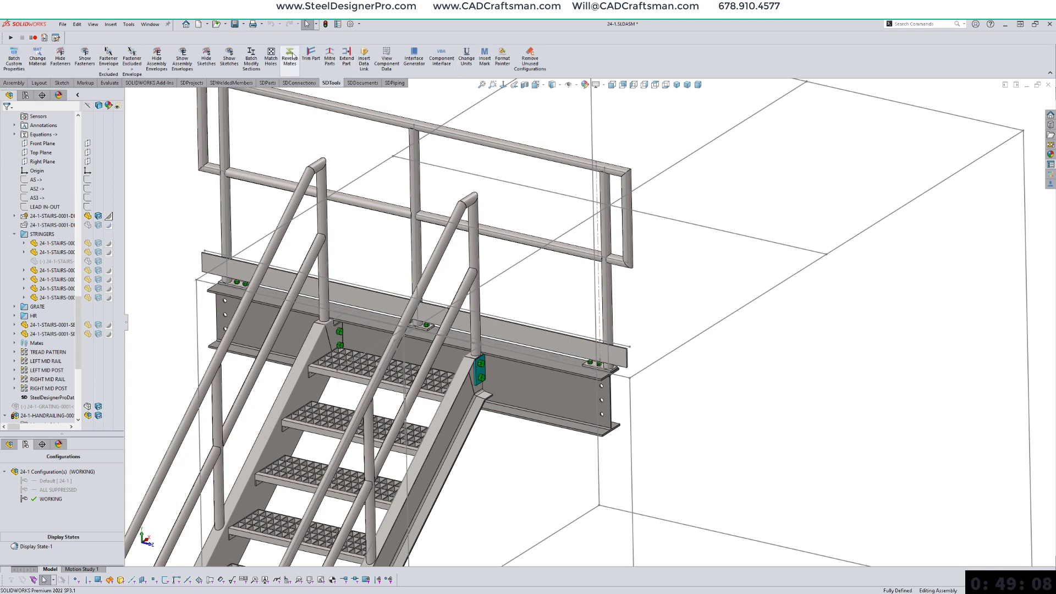
click(290, 57)
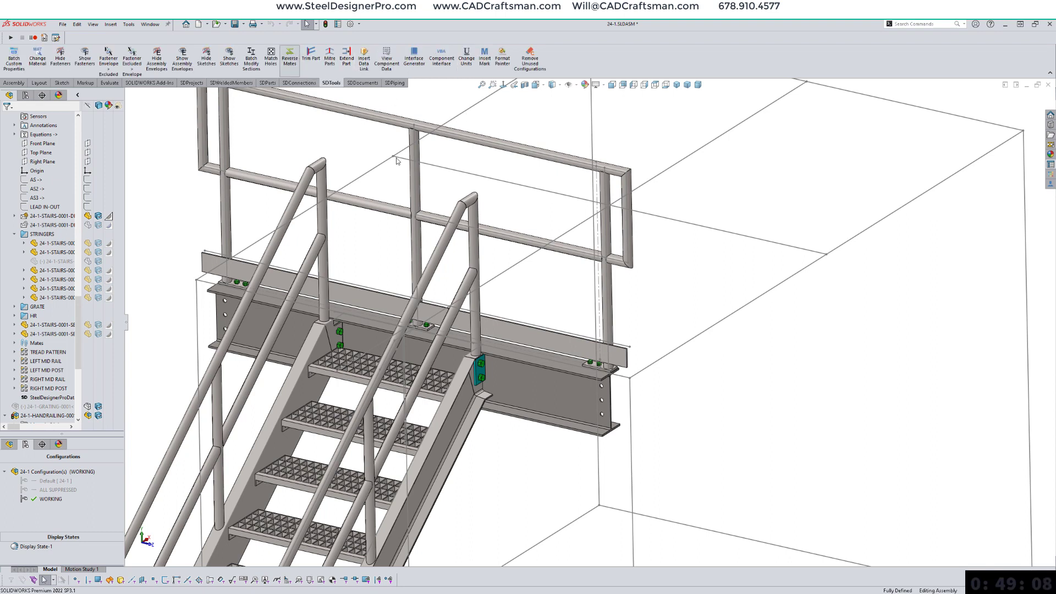
click(369, 119)
right_click(354, 135)
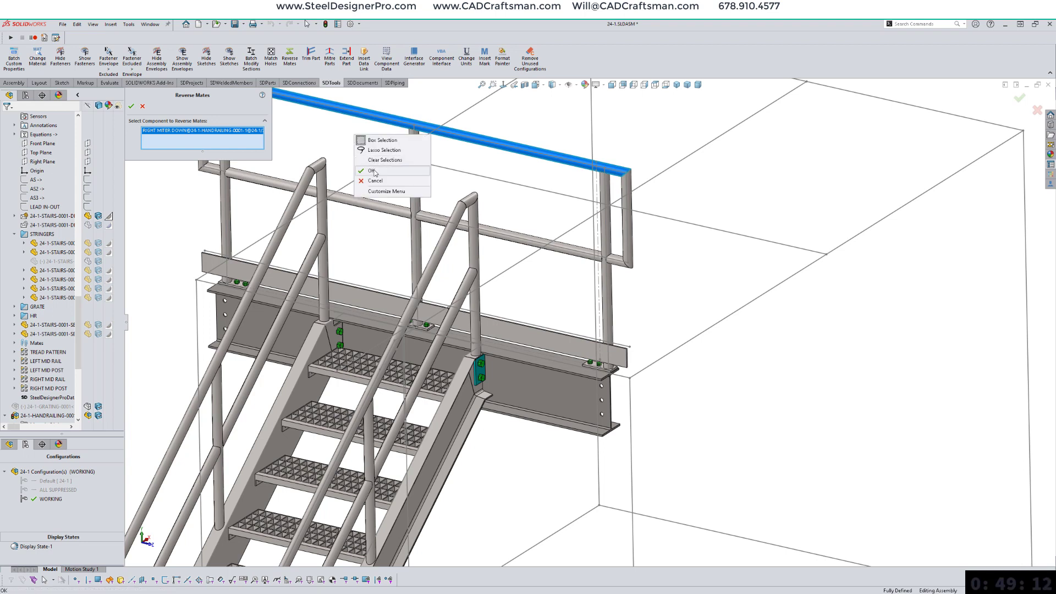
click(372, 171)
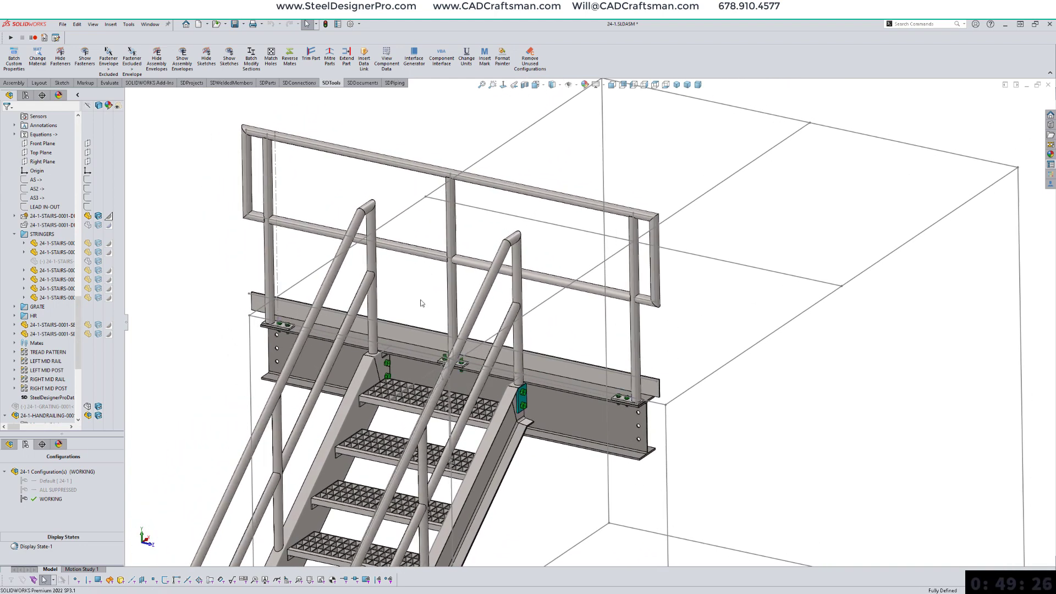
Step: Collapse the feature tree and use the handrail's component interface to set its Right Post Inset to 73.3
right_click(63, 176)
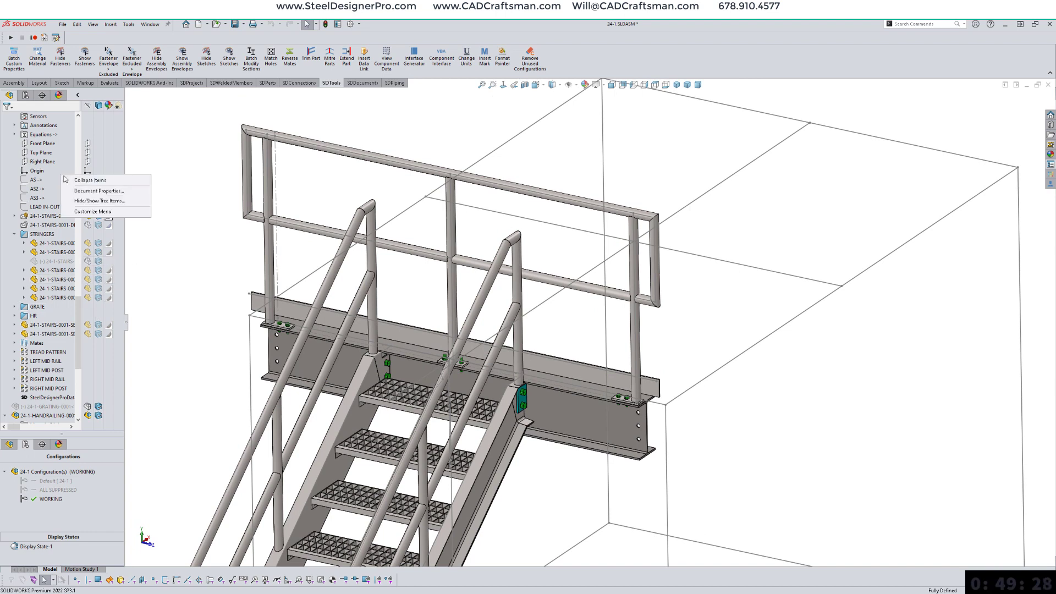
click(82, 181)
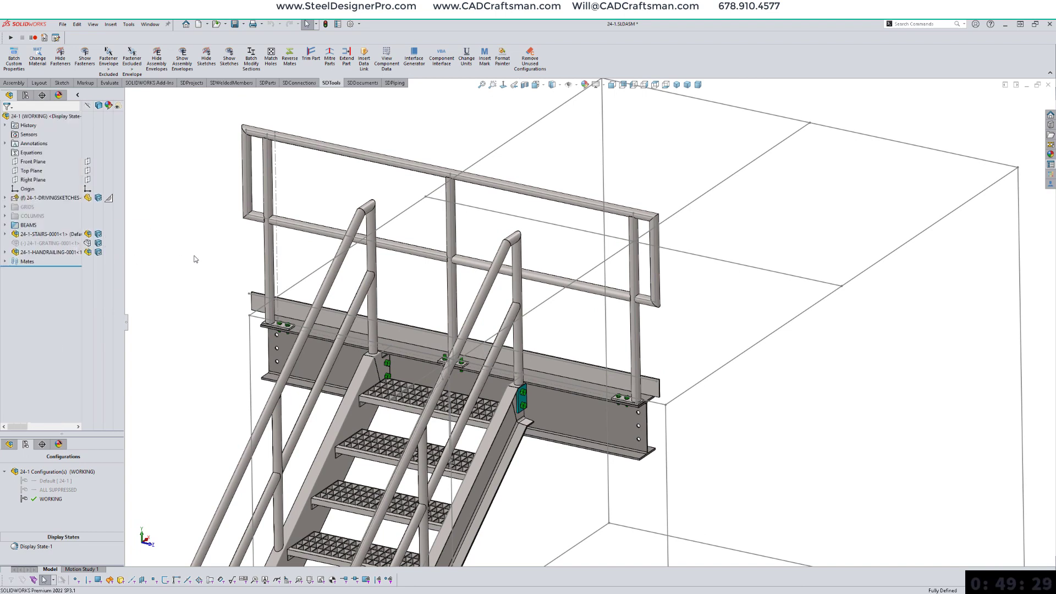
click(44, 252)
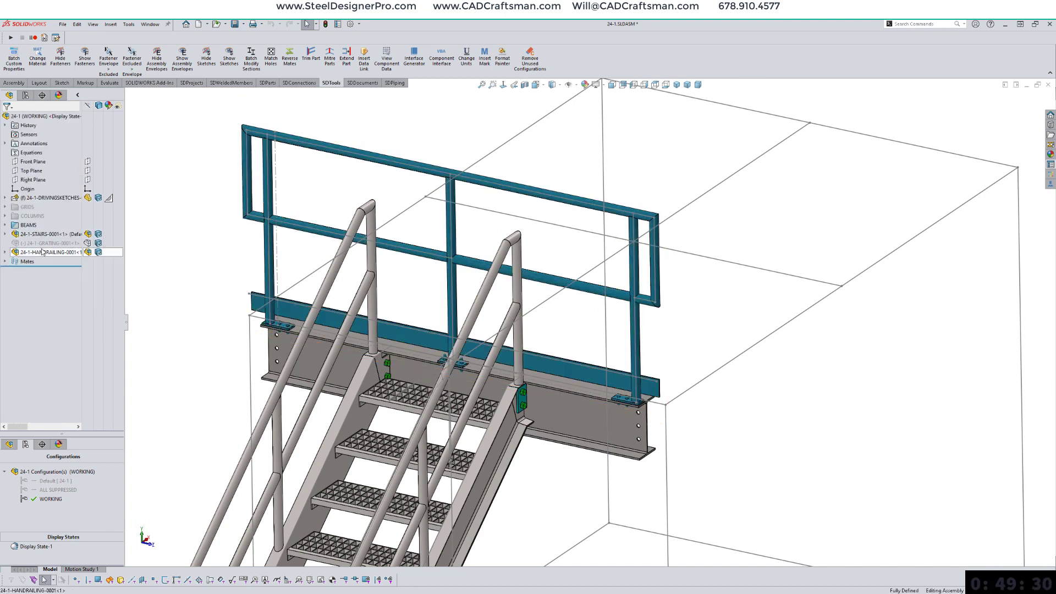
click(441, 57)
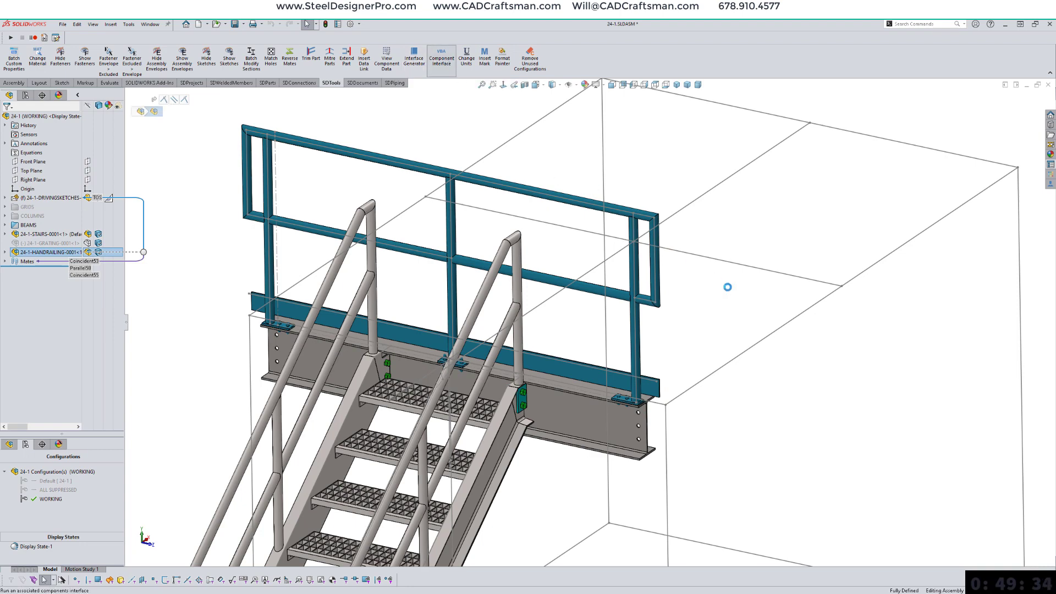
drag(550, 239, 848, 269)
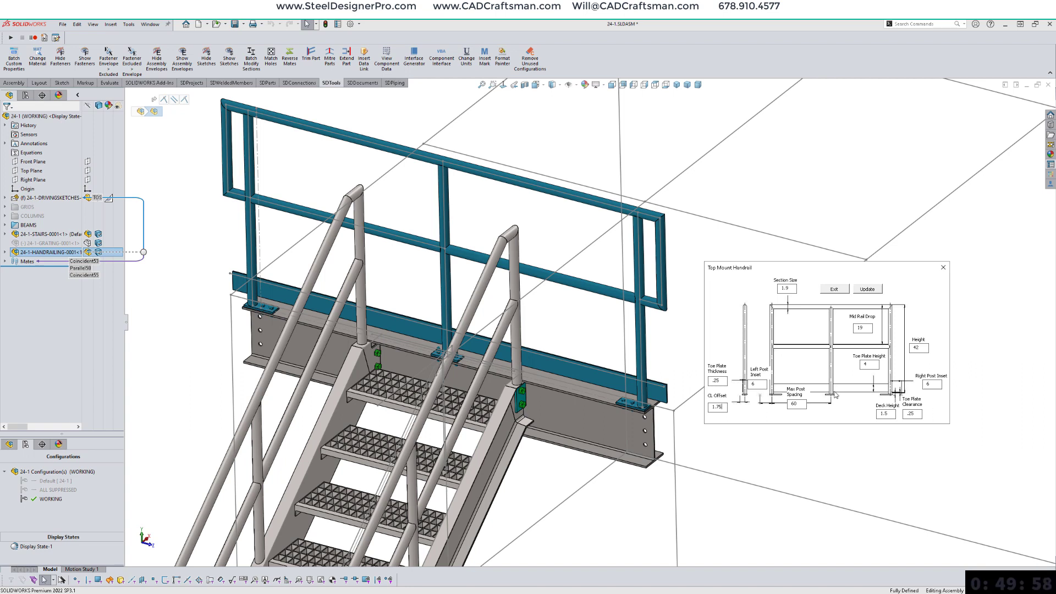
double_click(935, 384)
text(73.3)
click(868, 288)
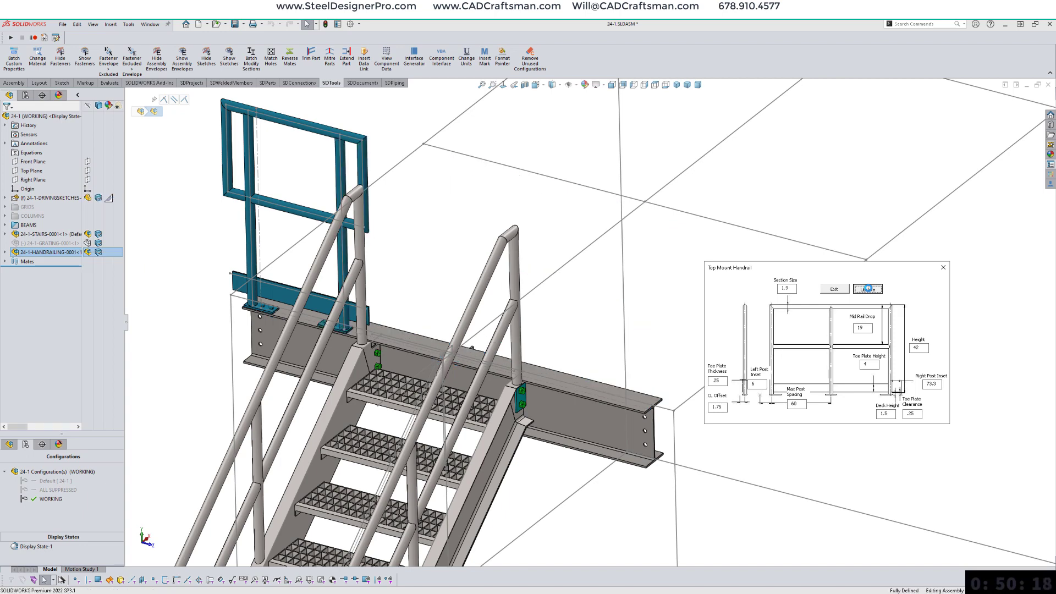
middle_drag(601, 304, 573, 323)
click(834, 289)
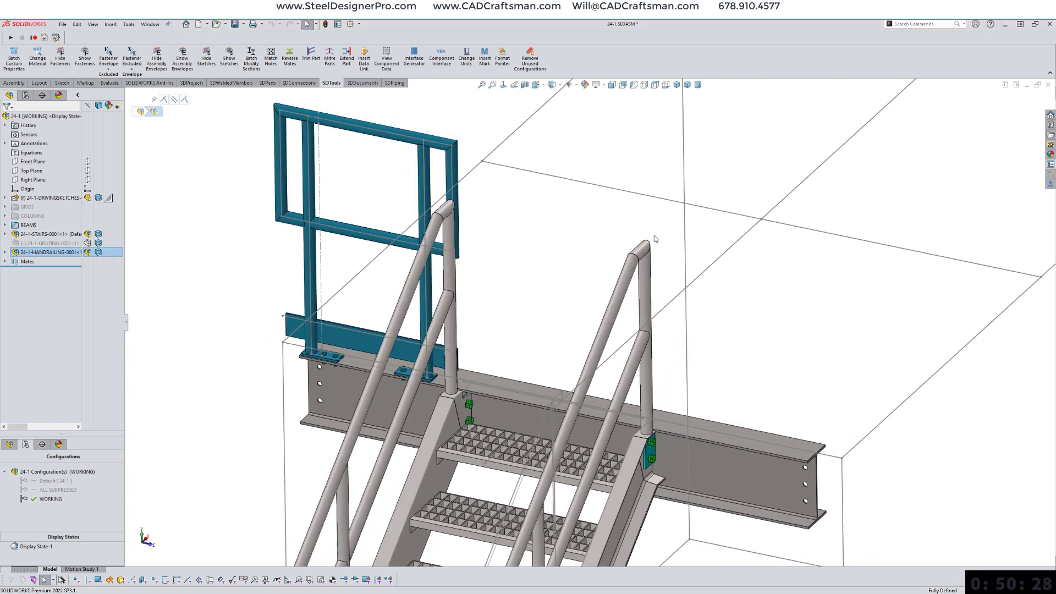
click(597, 237)
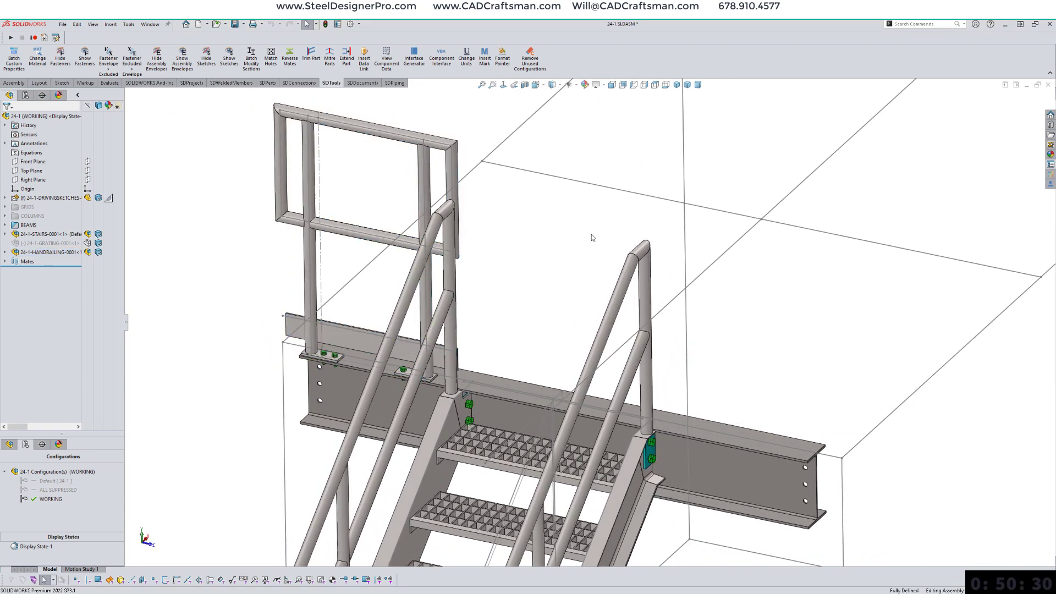
Step: Start inserting a second handrailing welded member in the BOTH LOOPS configuration for the other side of the stairs
scroll(594, 238, up, 2)
scroll(592, 238, up, 2)
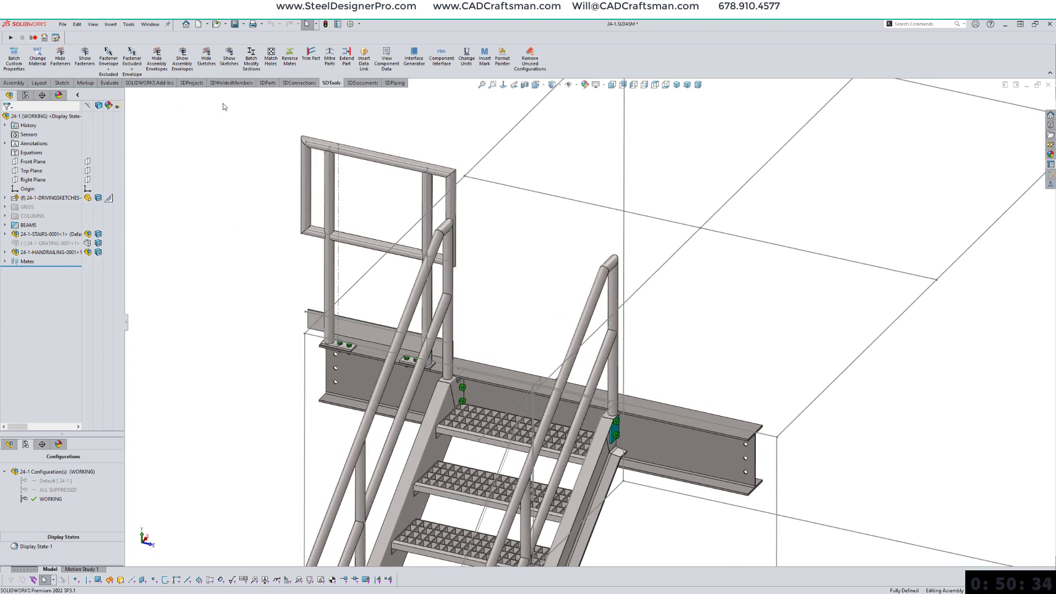
click(229, 83)
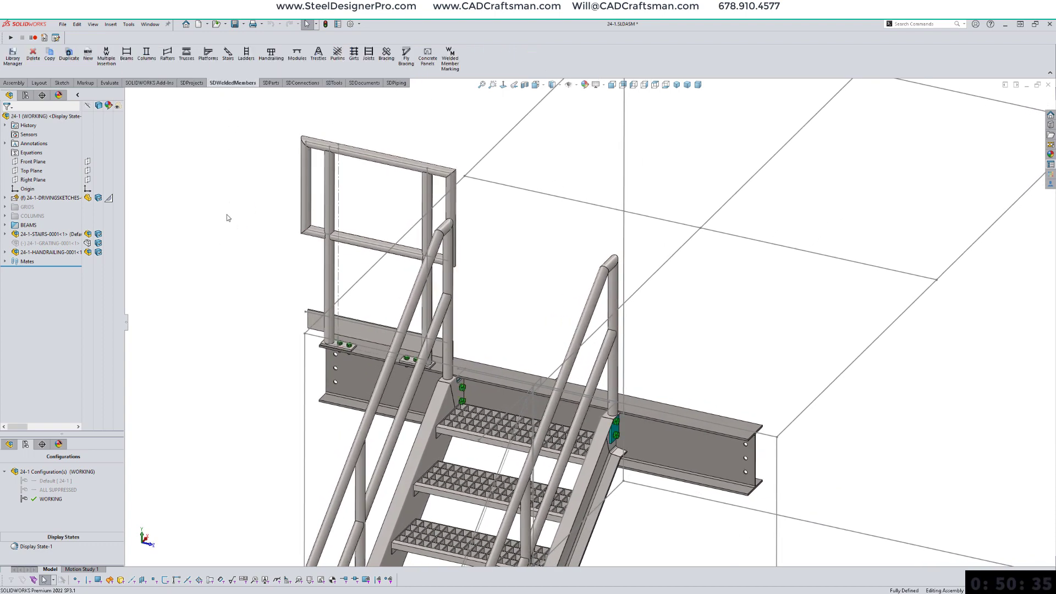
click(266, 56)
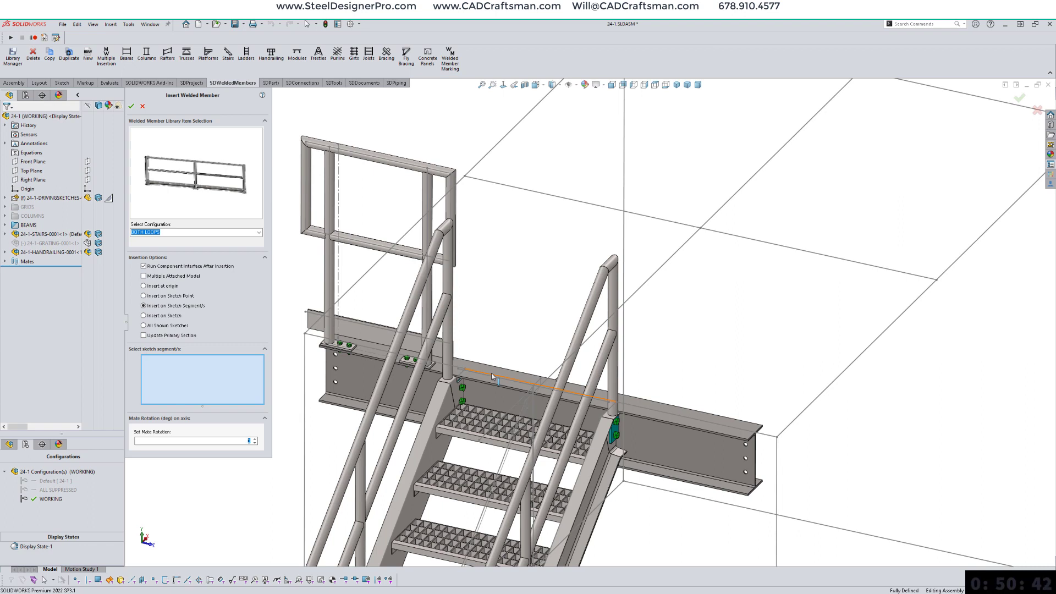
Step: Insert a BOTH LOOPS handrail on the driving sketch line along the stair-side beam, without running the component interface after insertion
click(370, 349)
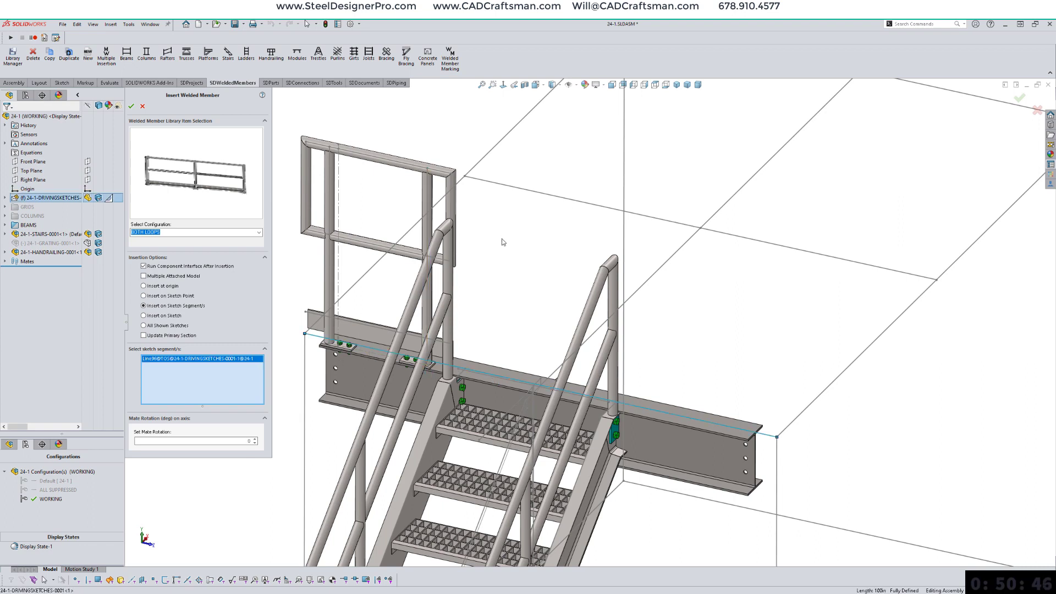
right_click(501, 244)
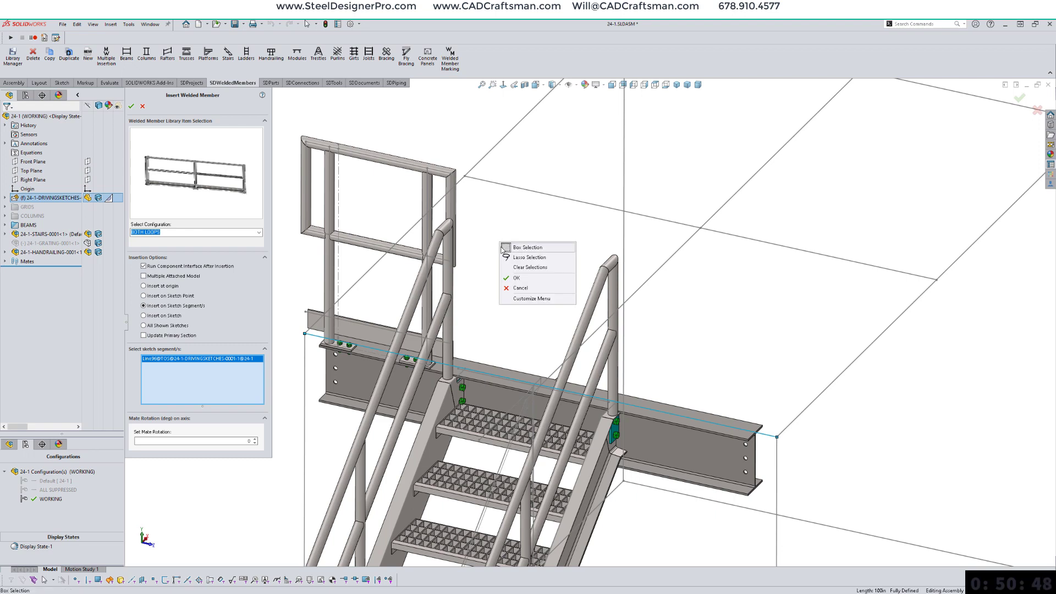
click(143, 266)
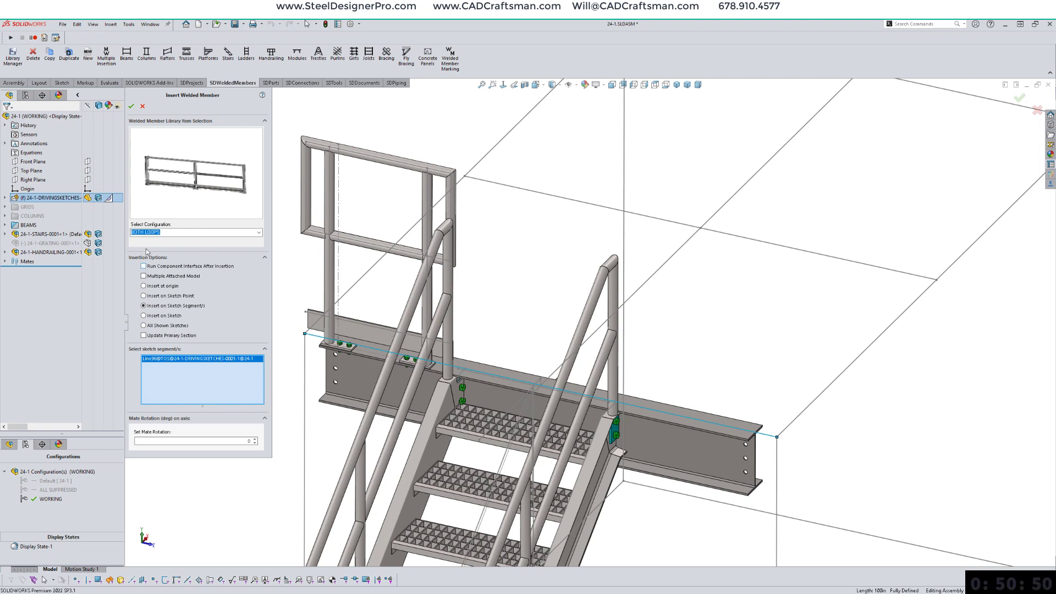
click(132, 106)
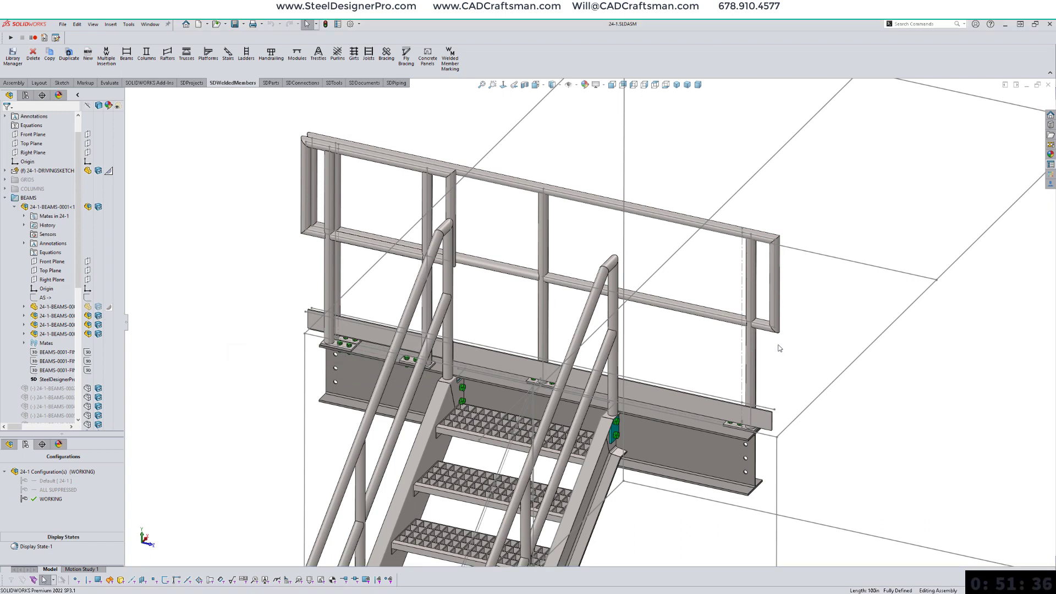
Step: Reverse the mates of the new handrail on the stair-side beam
click(334, 83)
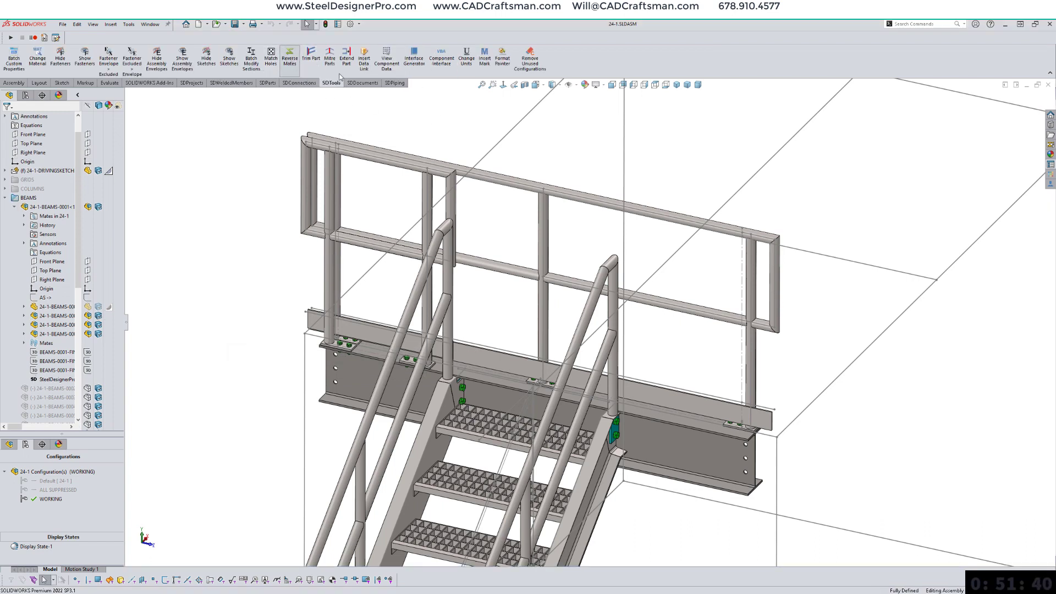
click(525, 185)
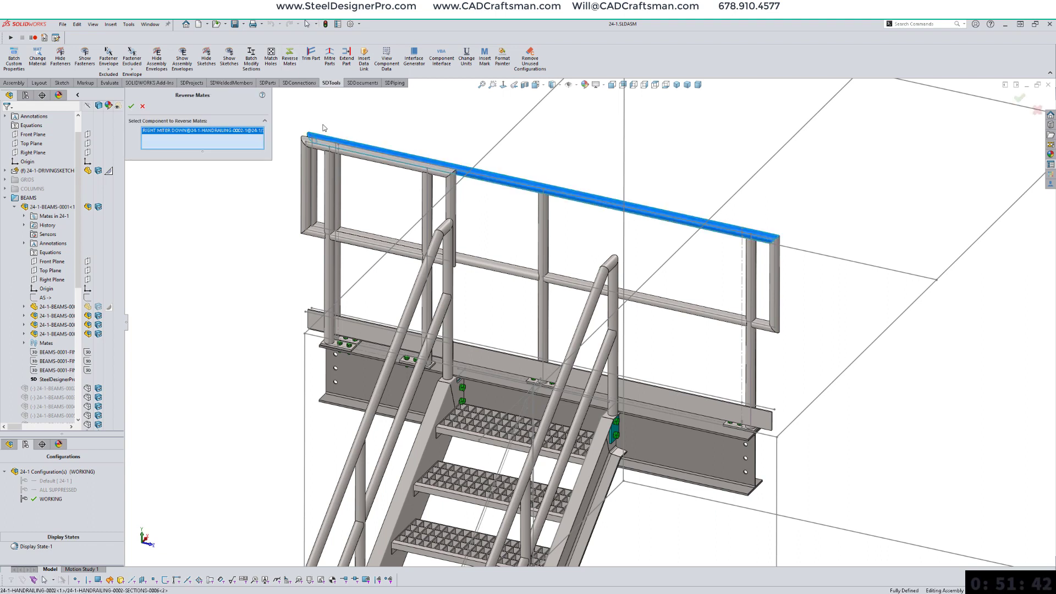
click(131, 106)
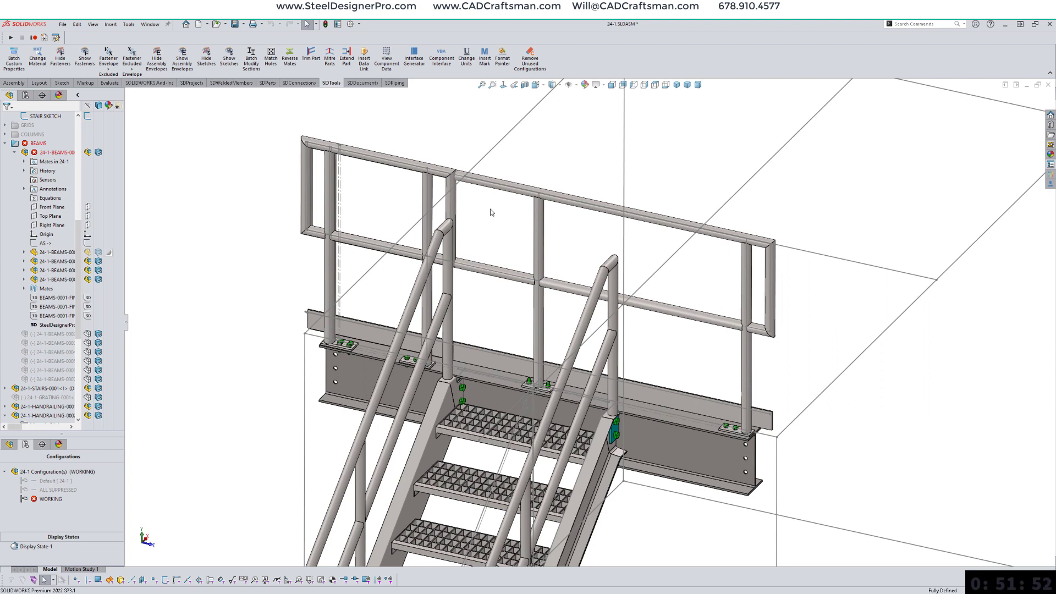
Step: Update the reversed handrail assembly with CL offset 1.75, left post inset 73.3 and deck height 1.5 through its component interface
click(494, 190)
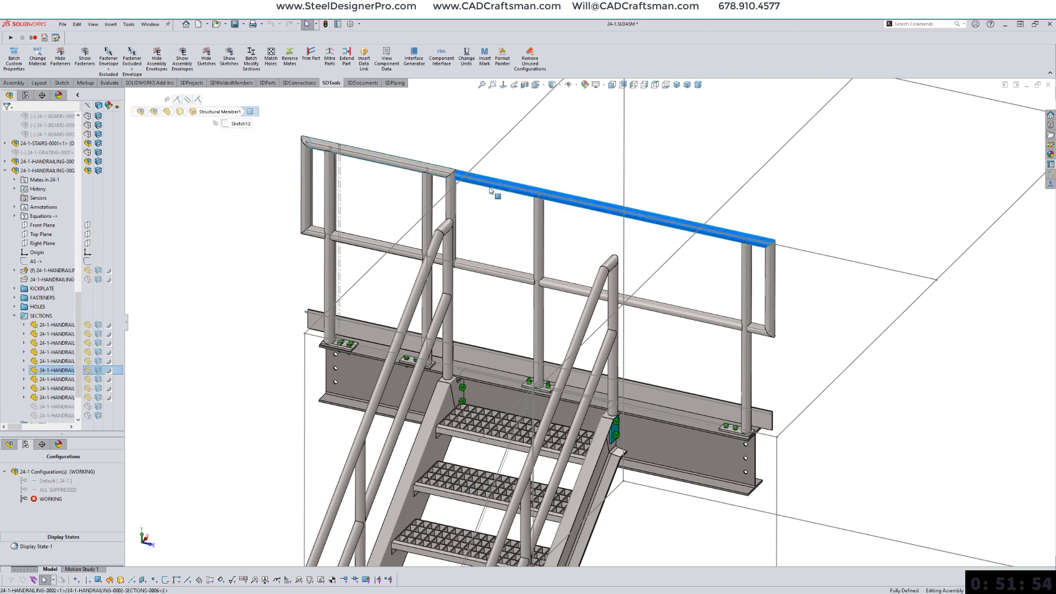
click(155, 112)
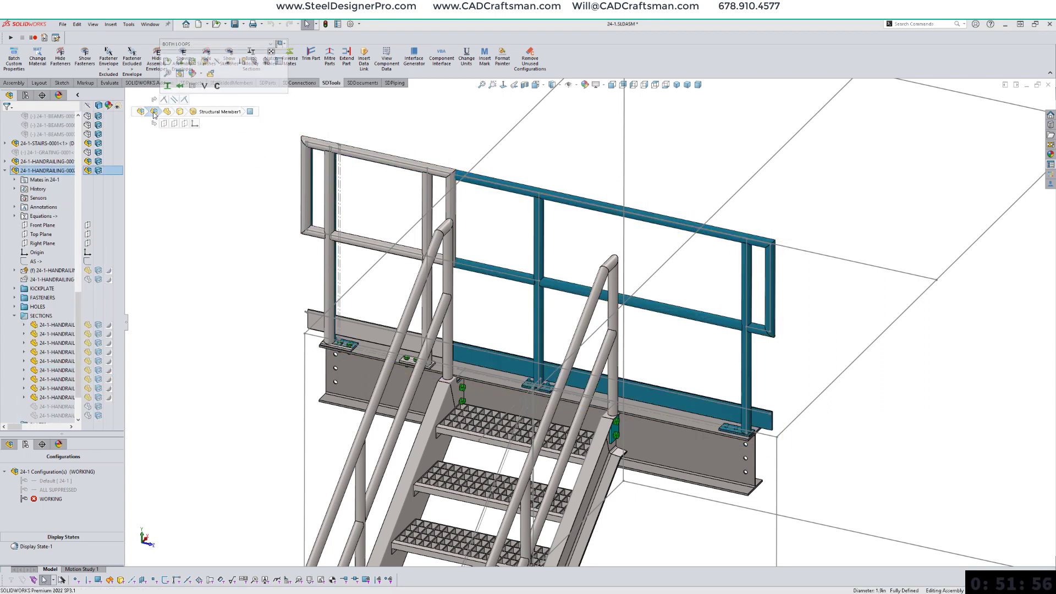
click(440, 58)
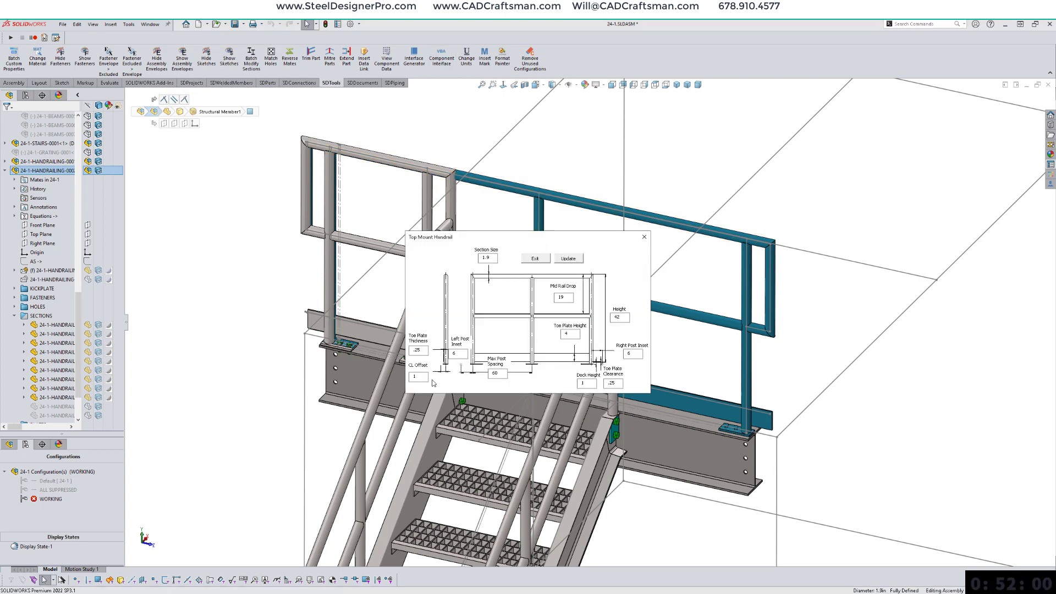
text(.75)
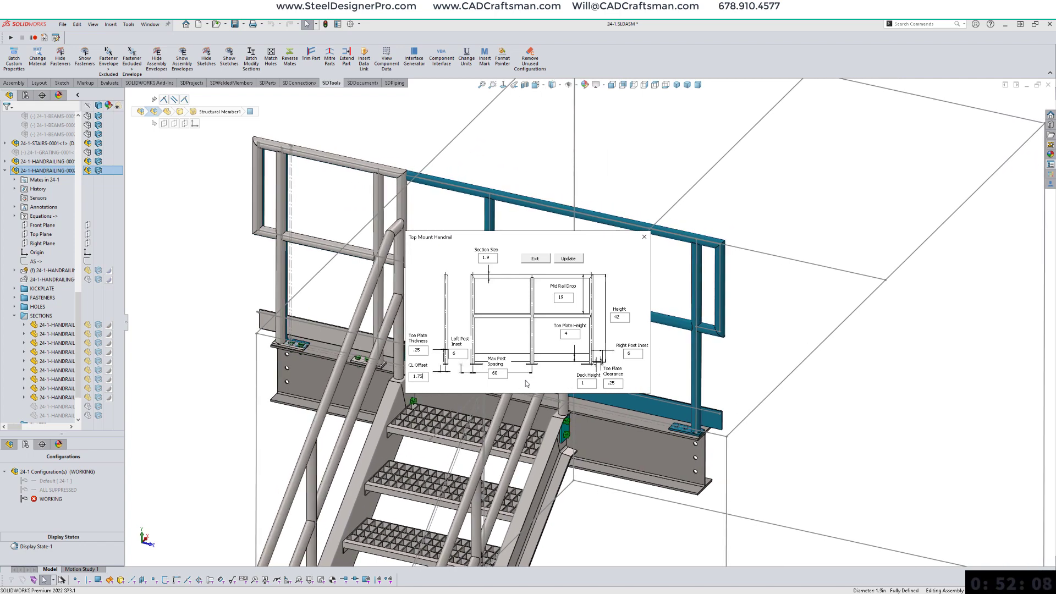
double_click(454, 353)
text(7.5)
click(588, 384)
click(562, 259)
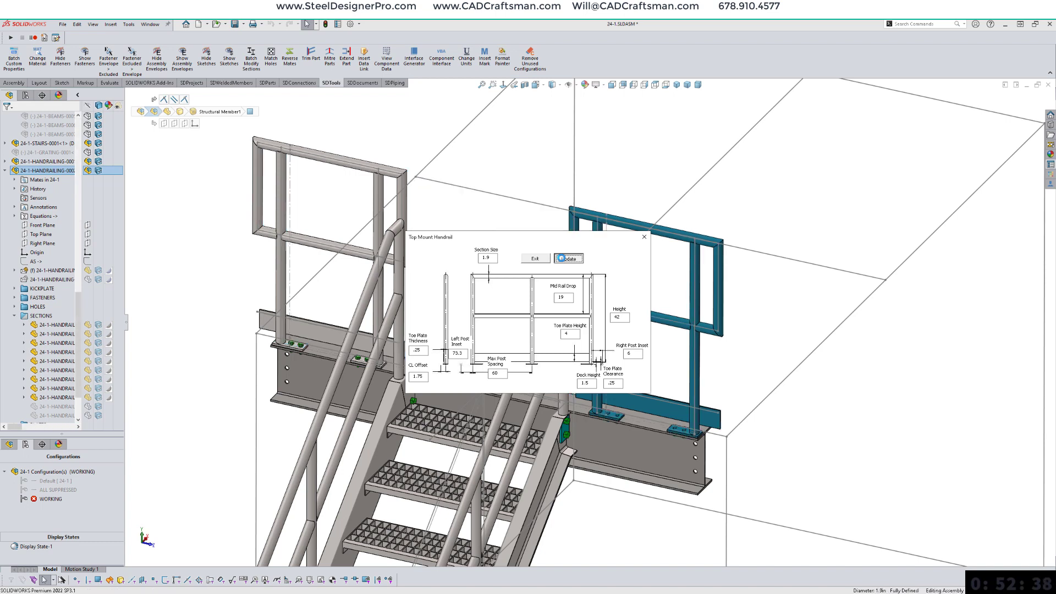
click(535, 262)
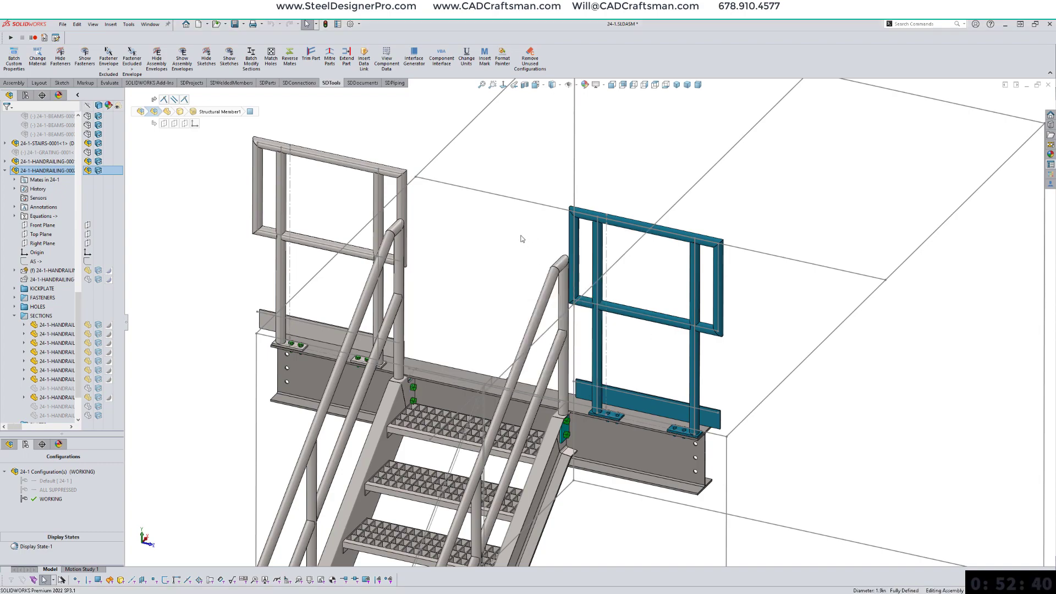
click(521, 238)
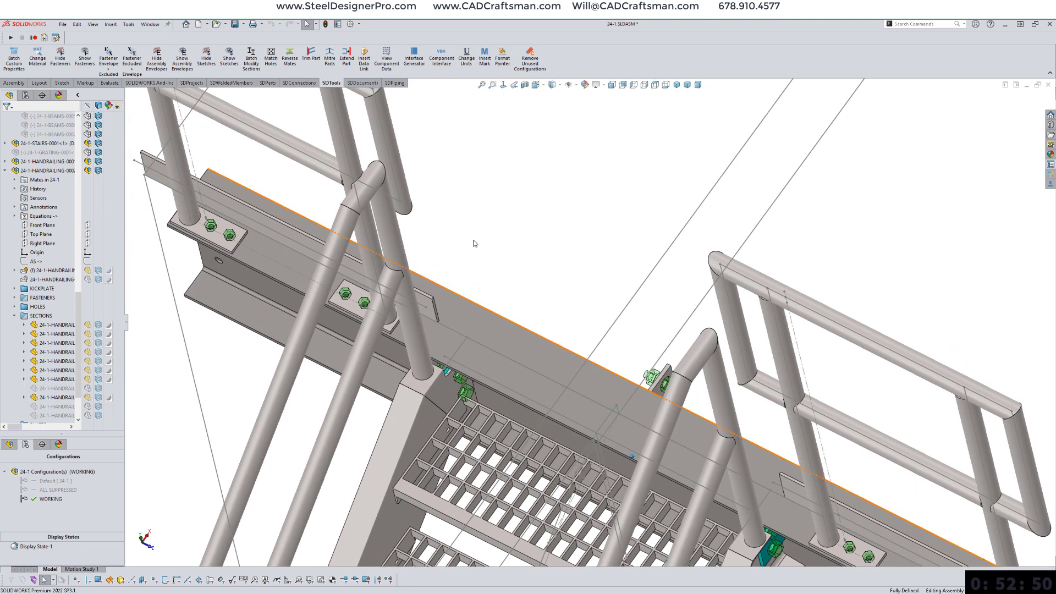
Step: Measure the center distance between the first handrail's end loop post and the adjacent stair rail post
right_drag(493, 271, 483, 172)
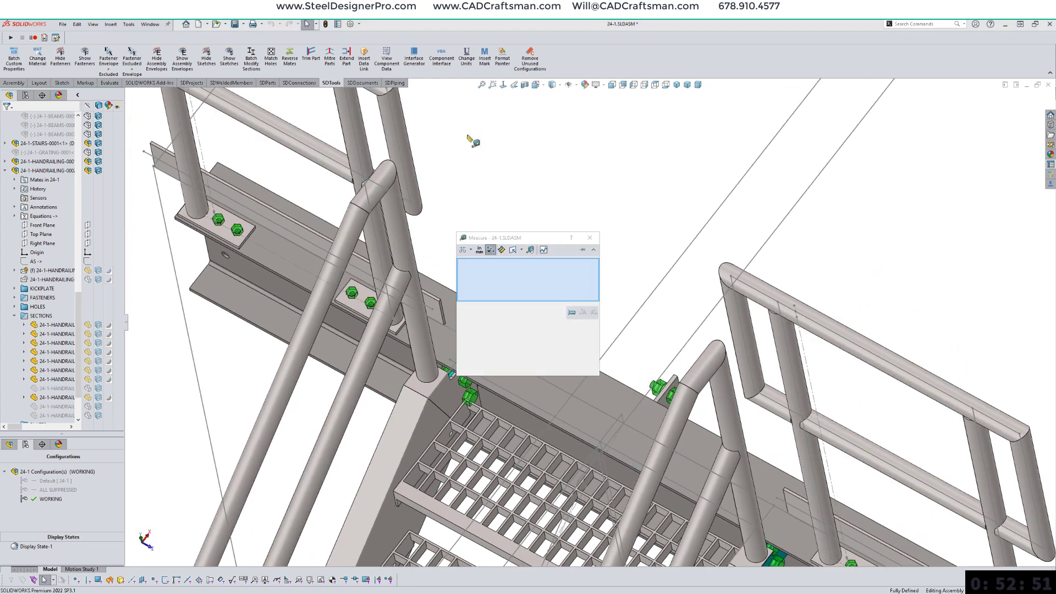
click(416, 165)
click(408, 250)
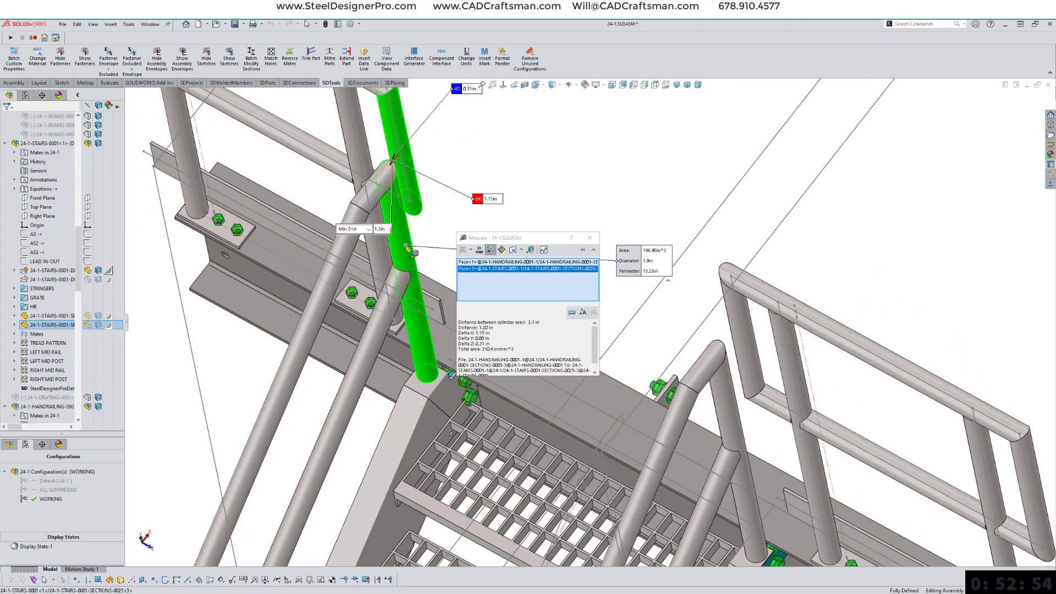
click(368, 229)
click(352, 236)
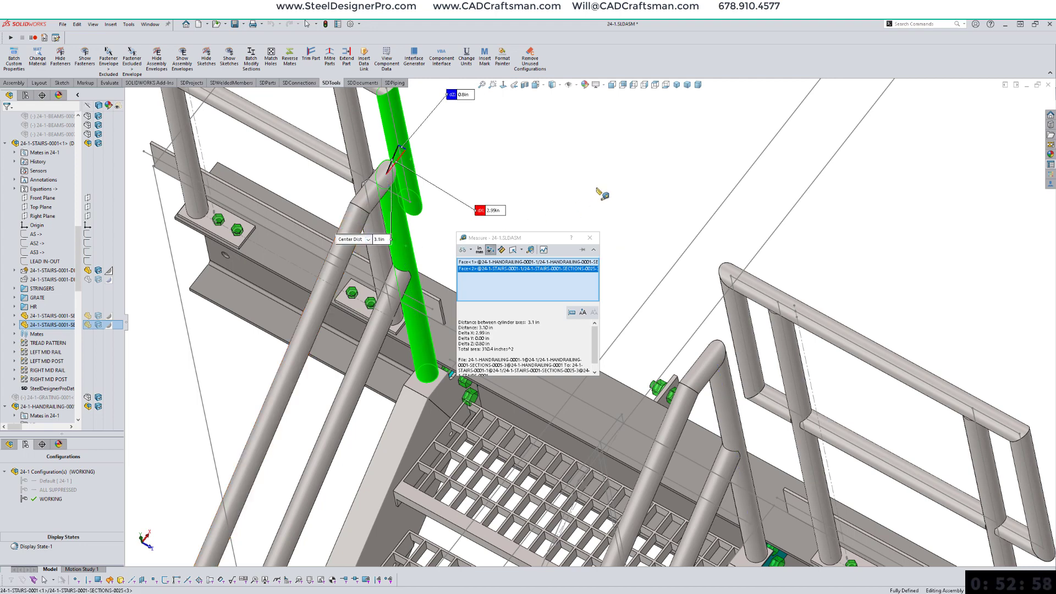
scroll(589, 187, up, 1)
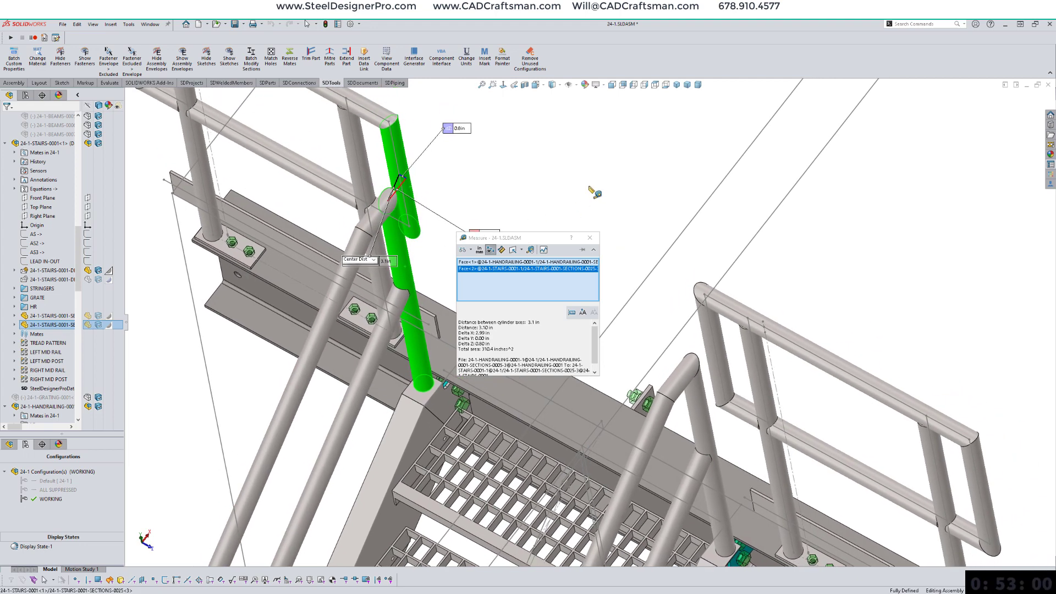
click(589, 238)
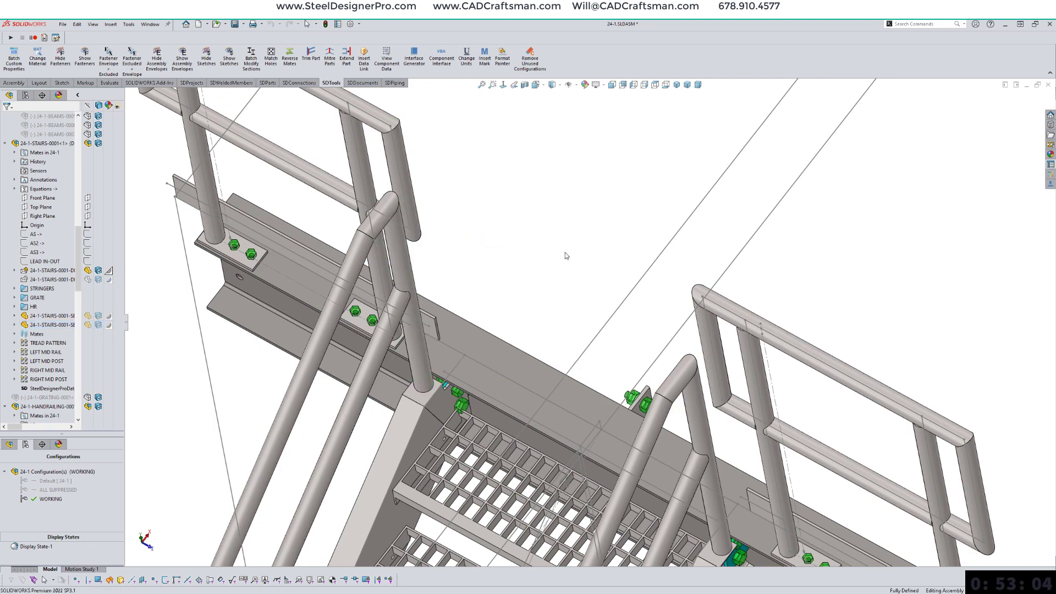
Step: Collapse all items in the feature tree and widen it to show the full component names
scroll(565, 251, up, 5)
scroll(706, 394, up, 4)
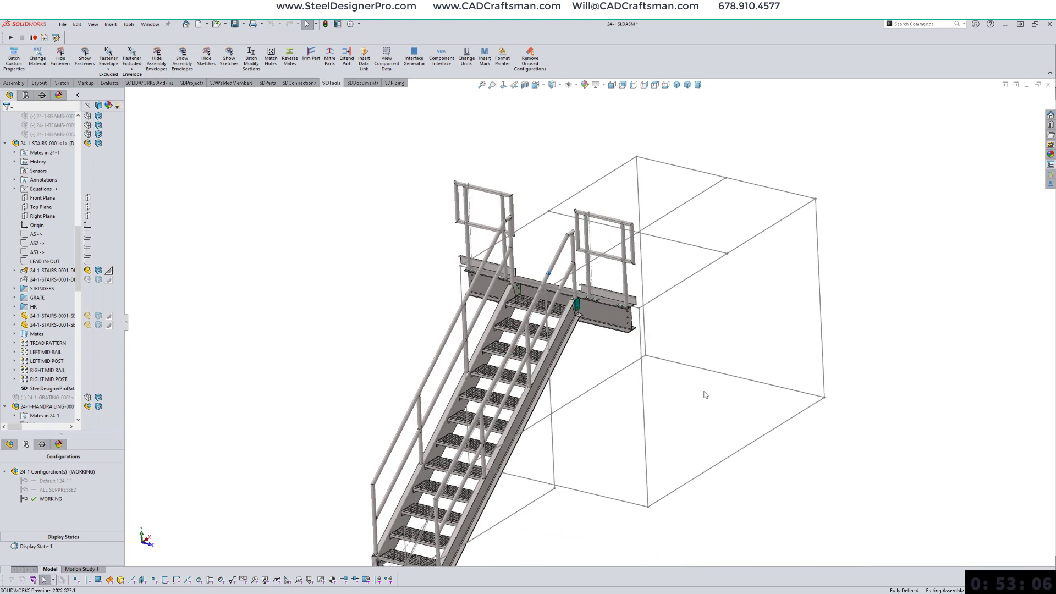
right_click(46, 231)
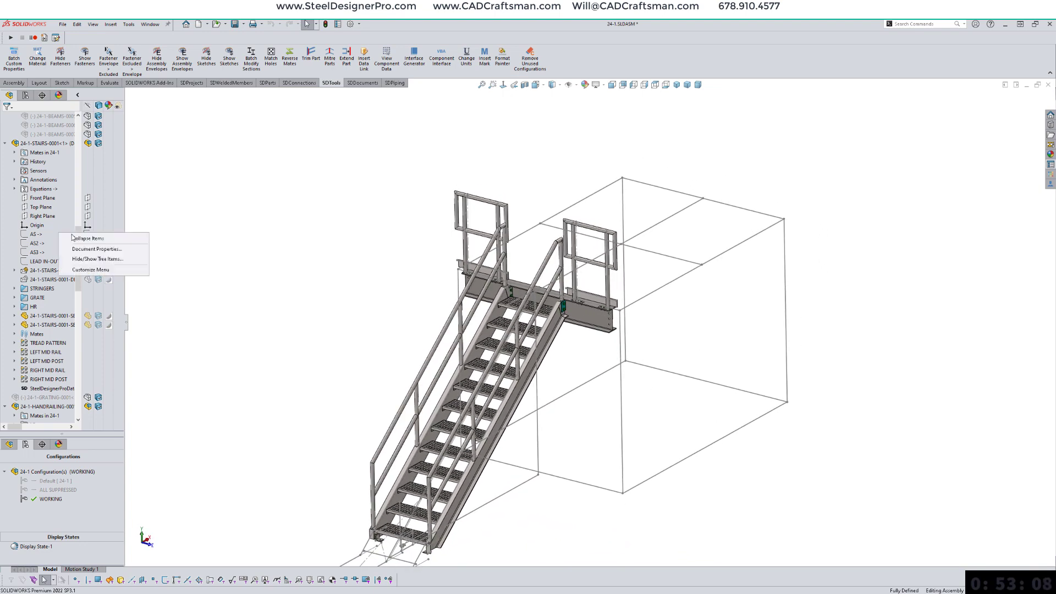
click(76, 241)
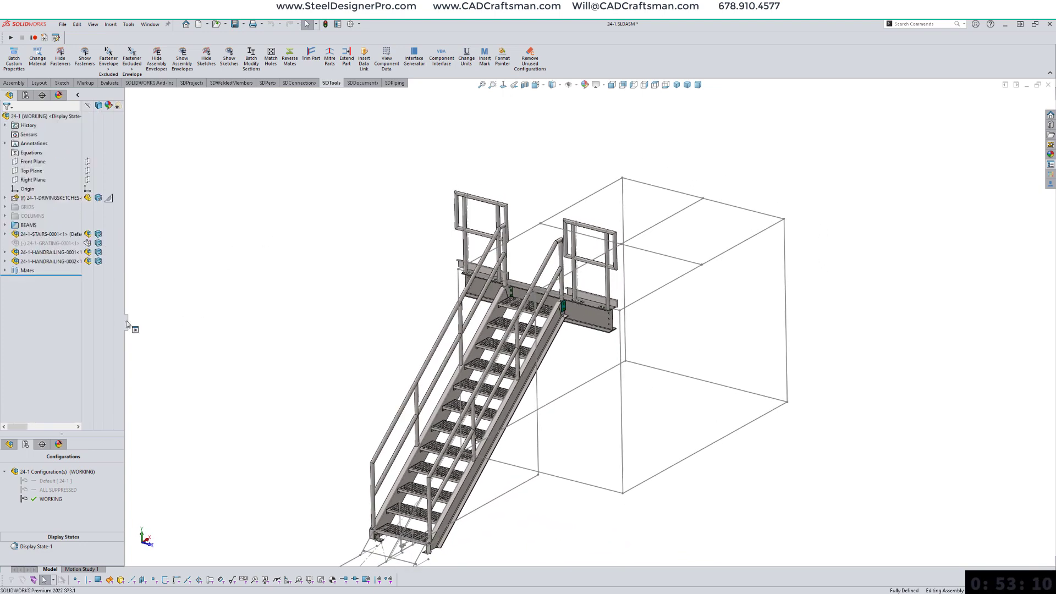
drag(127, 323, 204, 315)
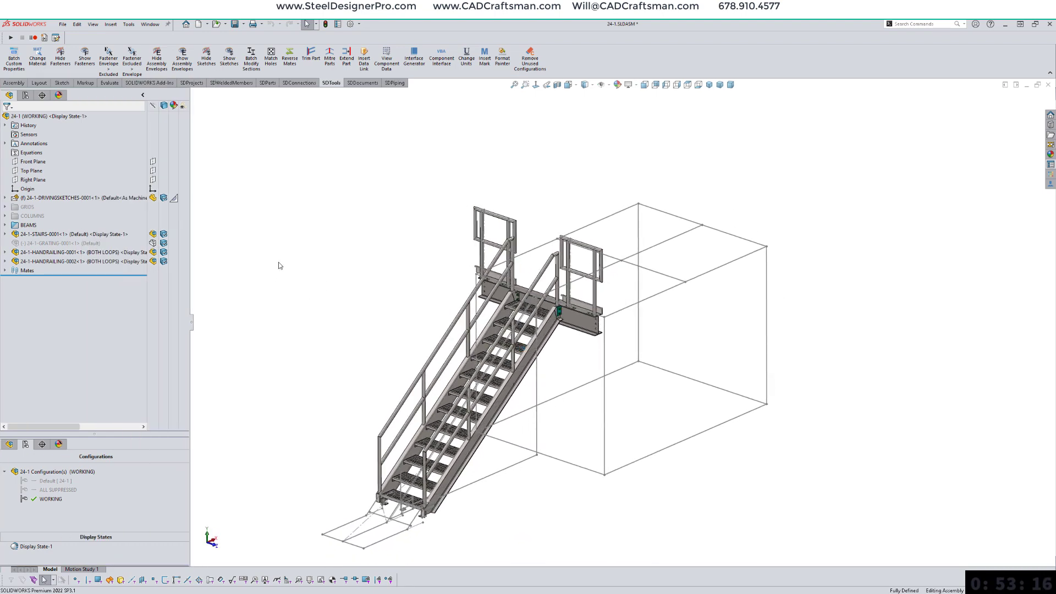
Step: Suppress the BEAMS folder, stairs, grating and both handrailing assemblies, saving all modified documents
mouse_move(73, 236)
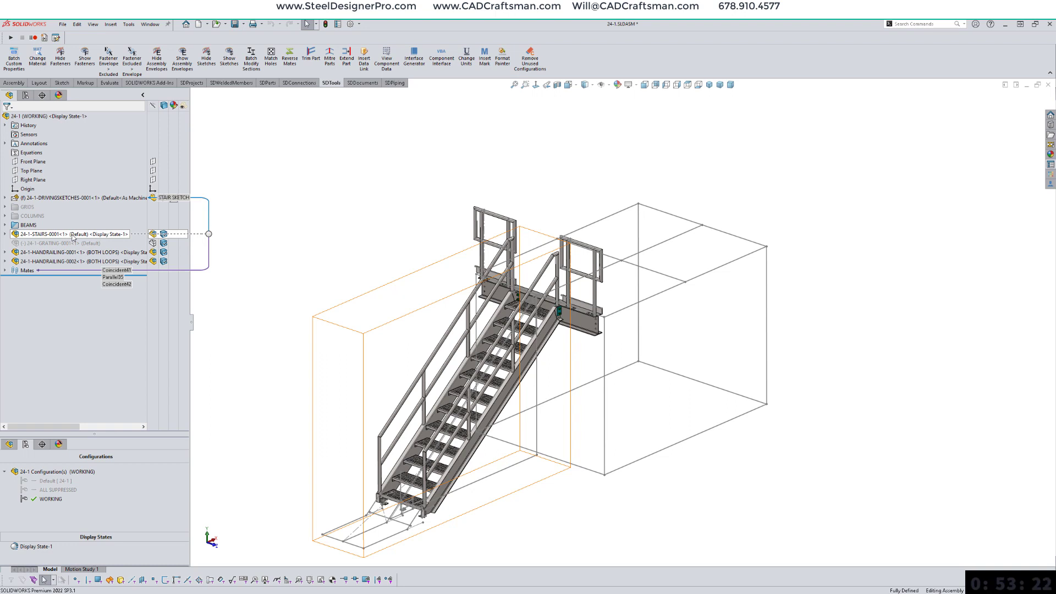
click(23, 227)
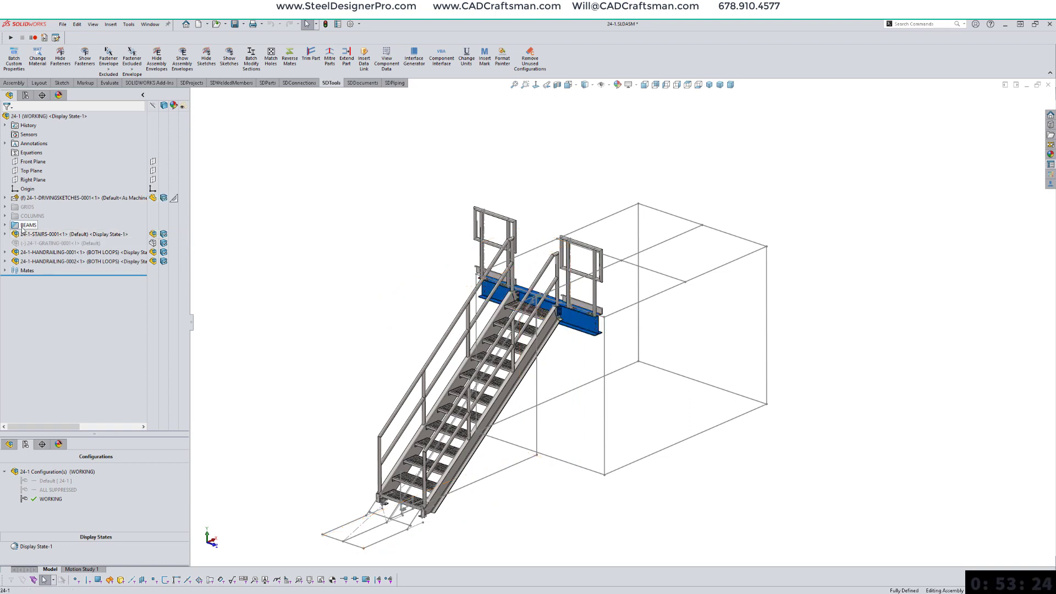
shift+click(26, 262)
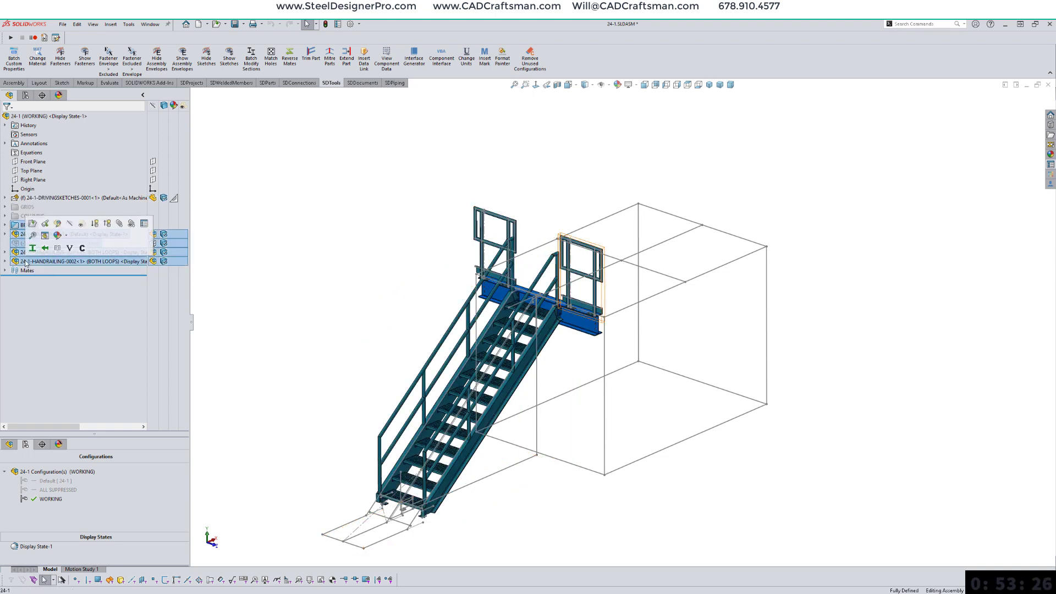
click(94, 224)
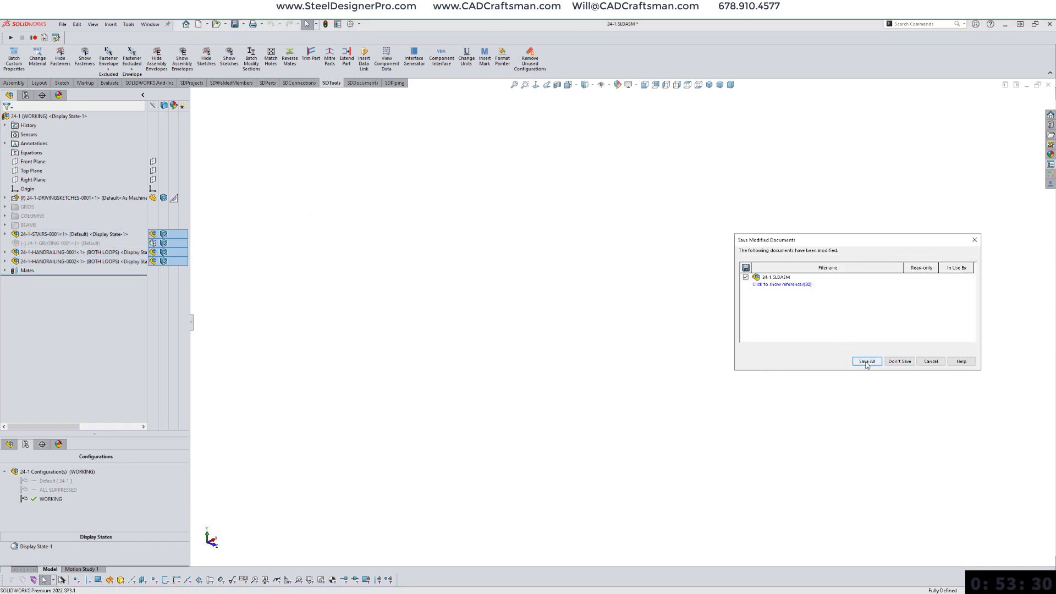
click(867, 362)
click(501, 308)
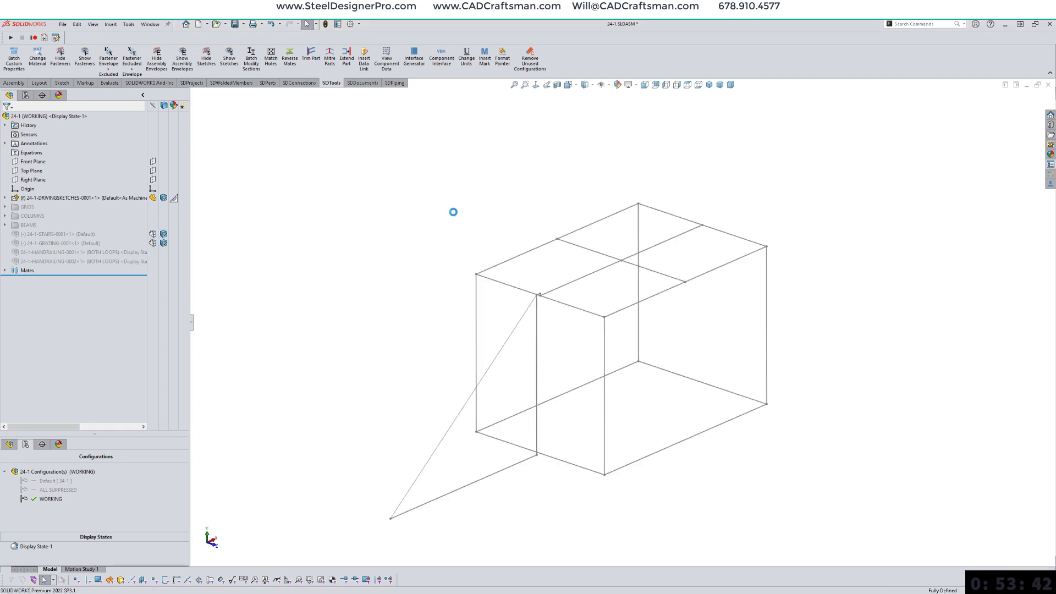
Step: Unsuppress beams 24-1-BEAMS-0002, 24-1-BEAMS-0003 and 24-1-BEAMS-0004 in the BEAMS folder
click(5, 225)
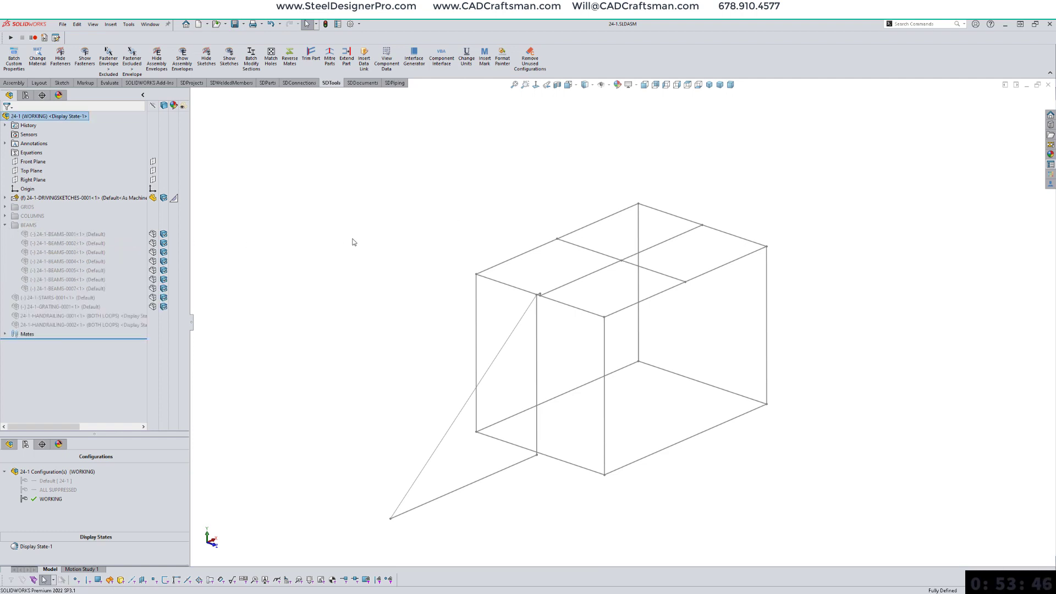
click(68, 243)
ctrl+click(67, 250)
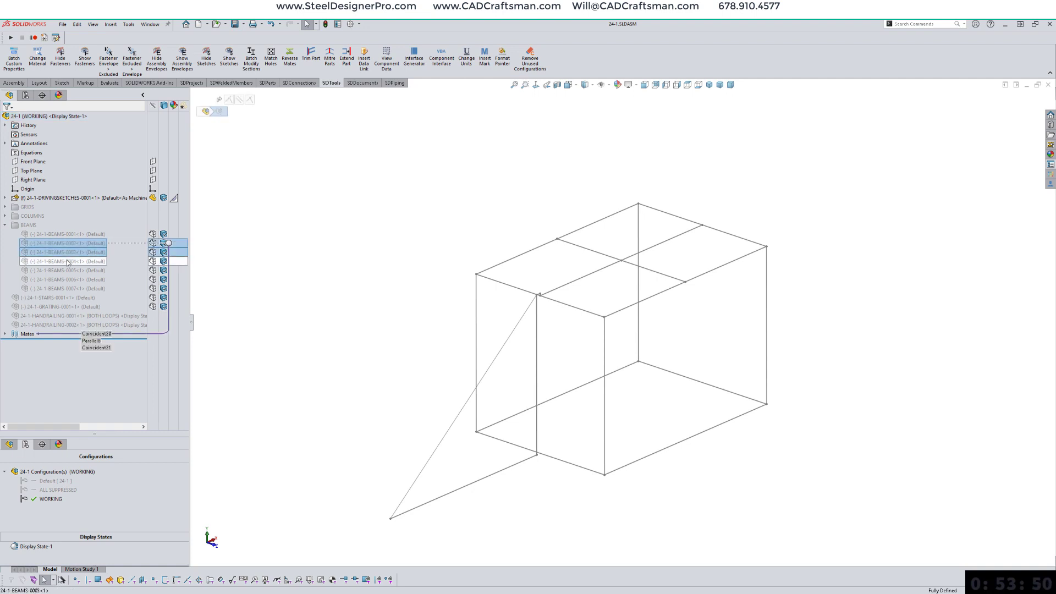
ctrl+click(68, 261)
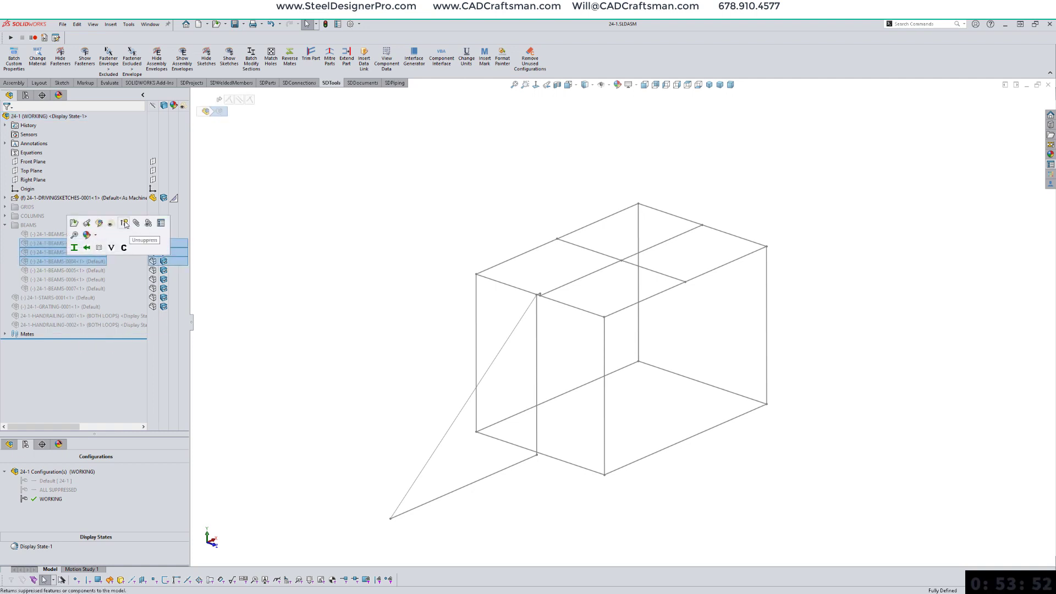
click(125, 224)
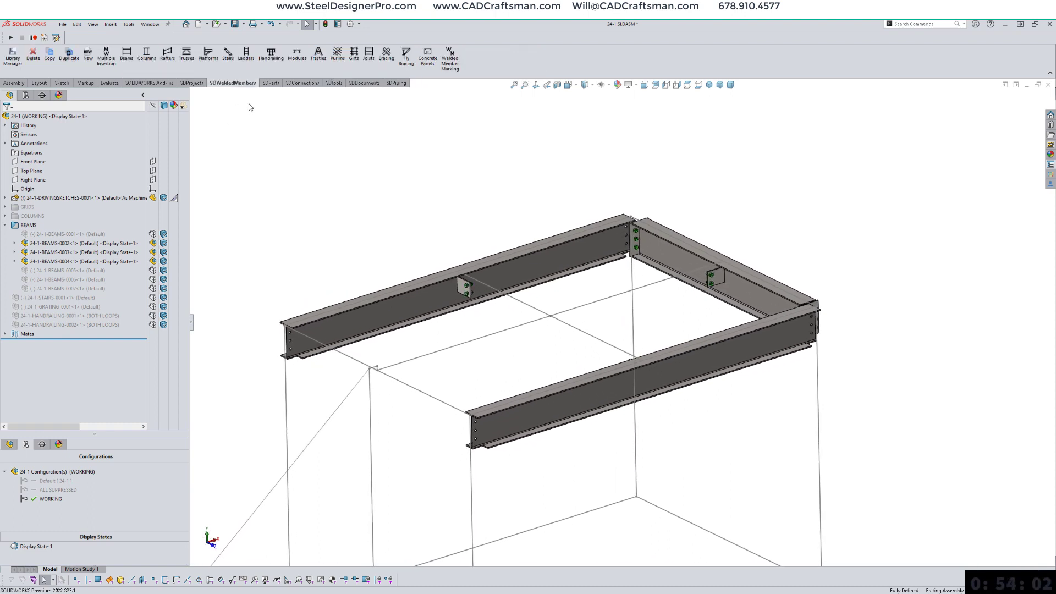
Step: Insert a BOTH LOOPS handrail on the driving sketch line along the front long platform beam, running the component interface after insertion
click(272, 55)
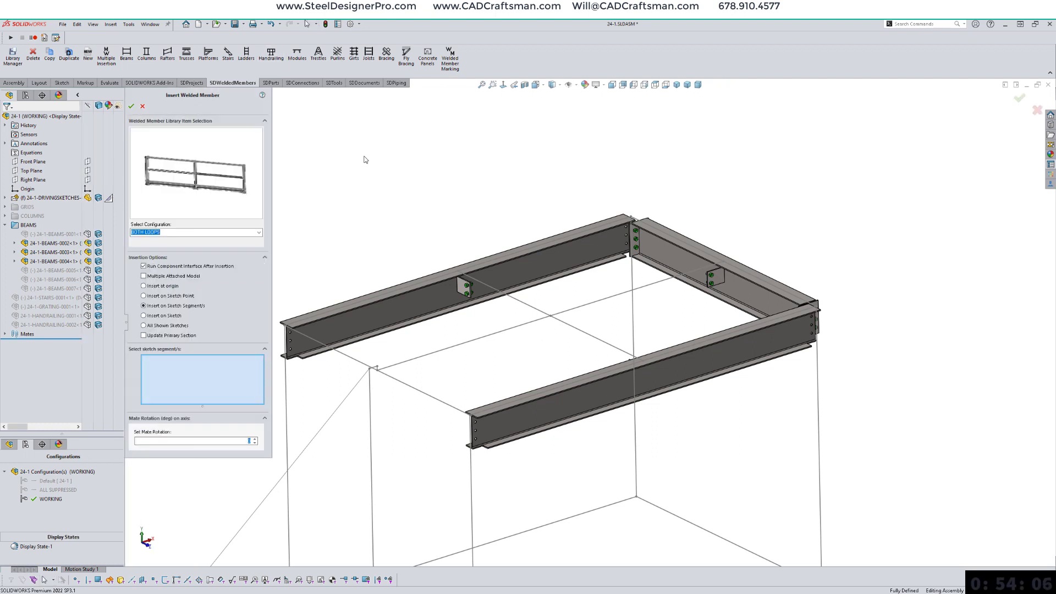
click(598, 375)
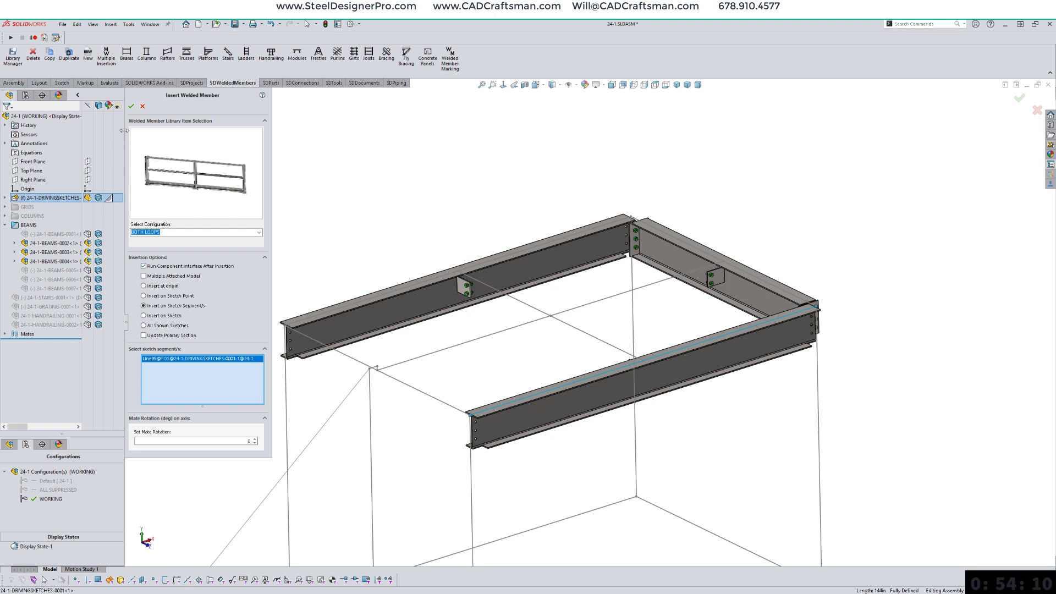
click(132, 107)
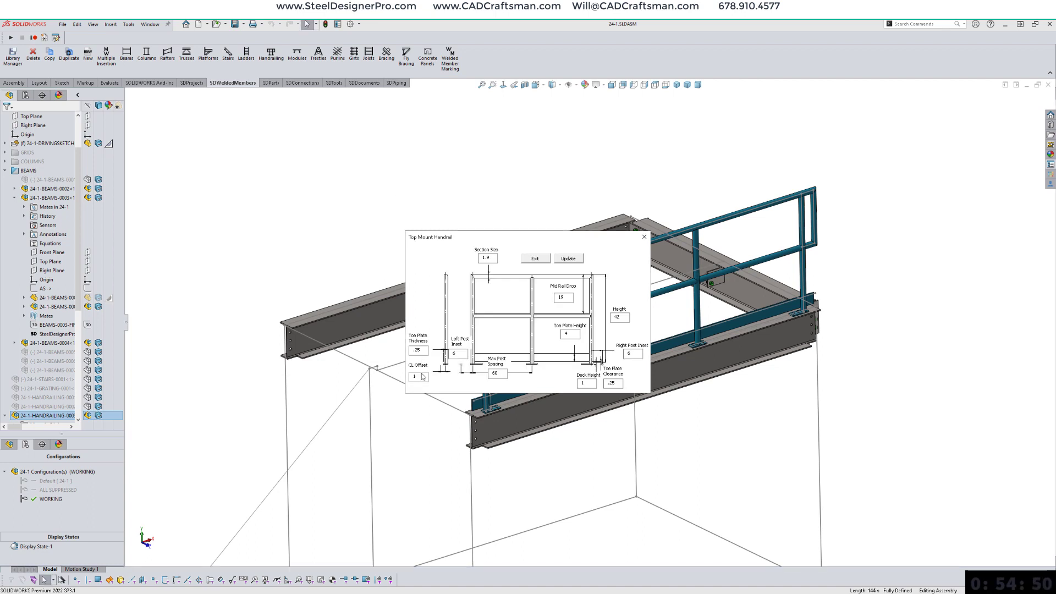
Step: Set the front handrail's CL offset to 1.75 and deck height to 1.5, update it and close its interface
text(.75)
click(592, 383)
scroll(592, 383, down, 5)
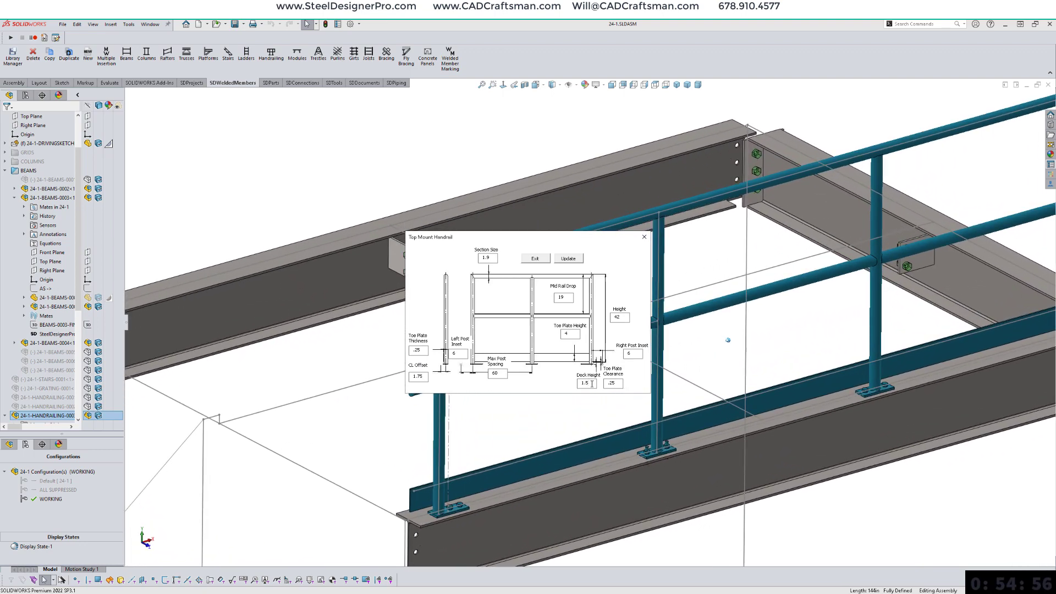
click(568, 259)
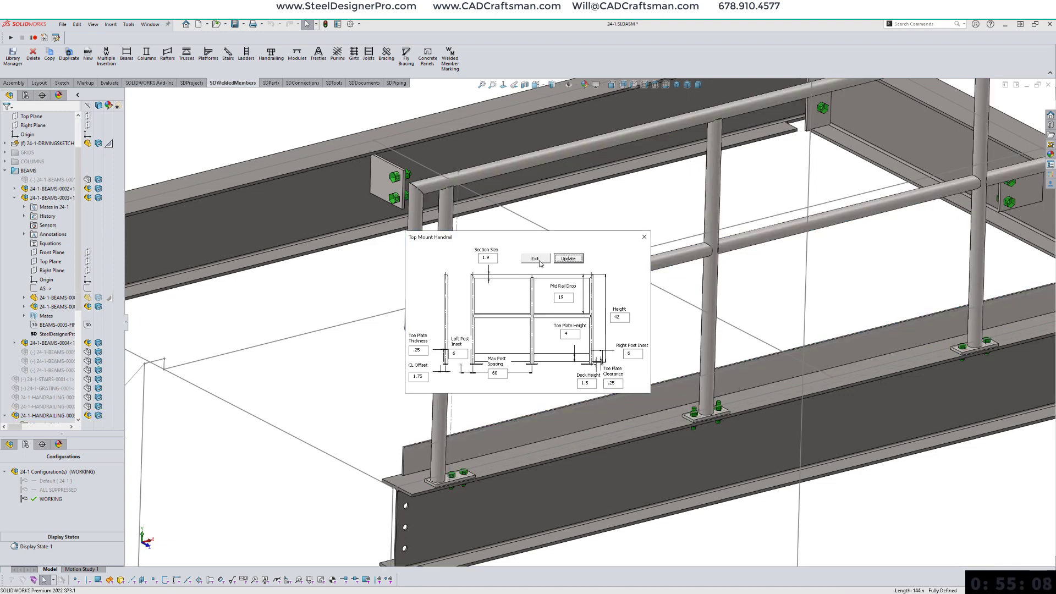
click(542, 261)
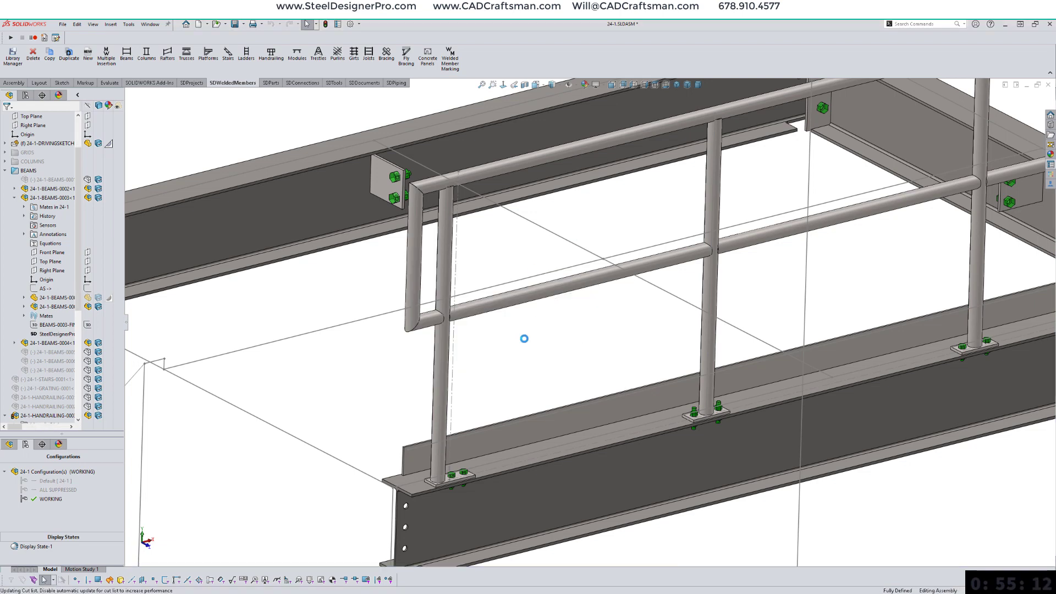
scroll(532, 345, up, 4)
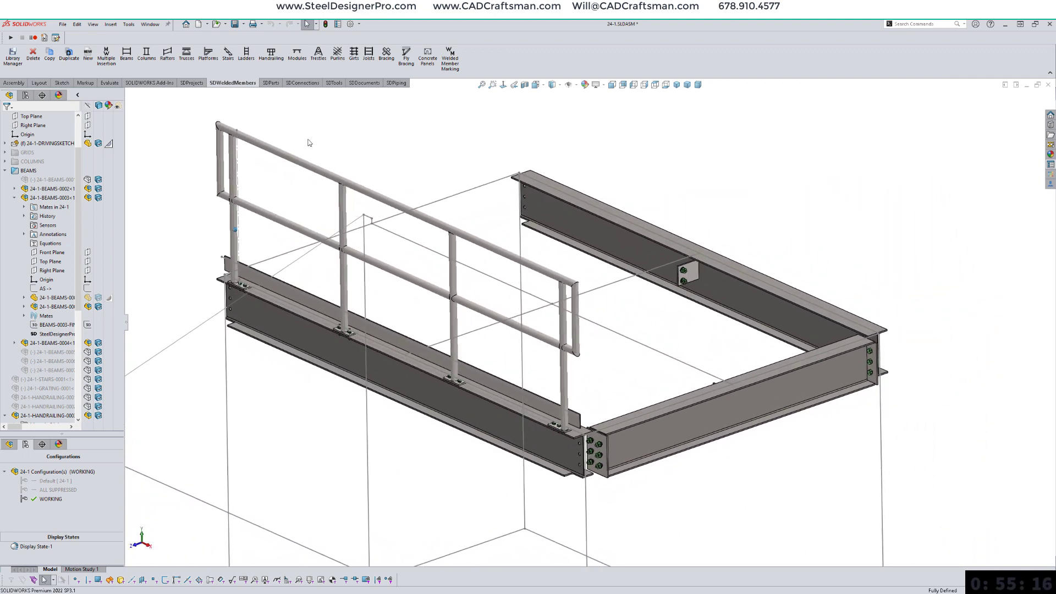
Step: Copy the front handrail onto the driving sketch line along the short end beam, running the component interface after insertion
click(50, 62)
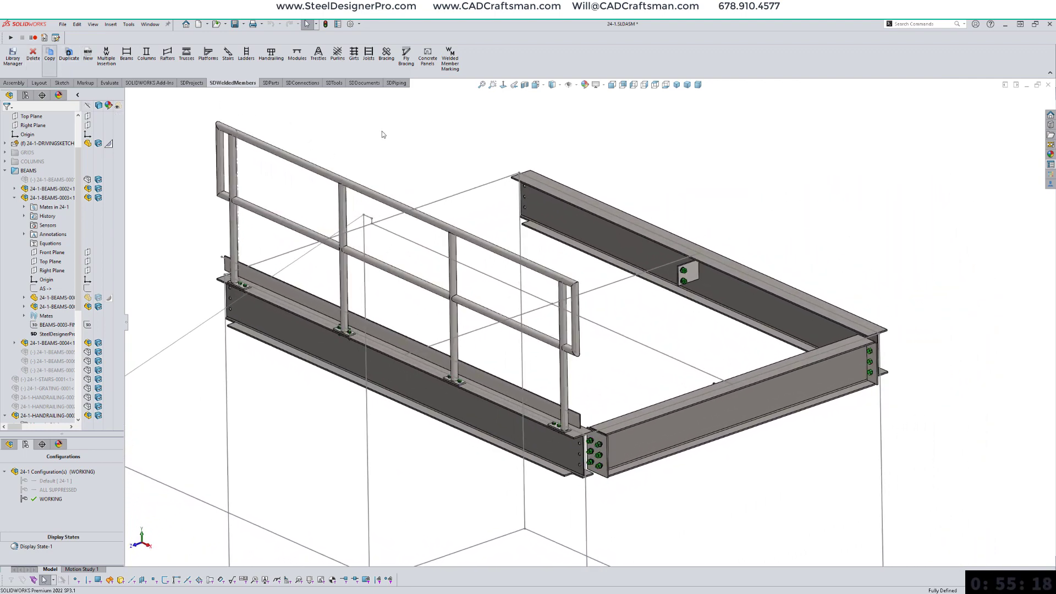
click(328, 175)
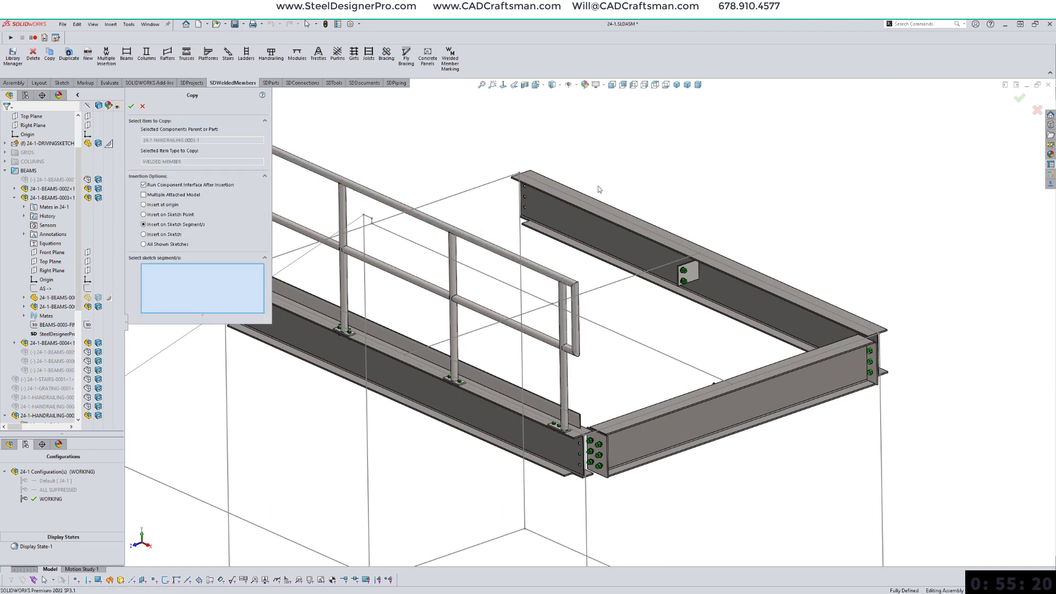
click(677, 406)
right_click(625, 357)
click(642, 393)
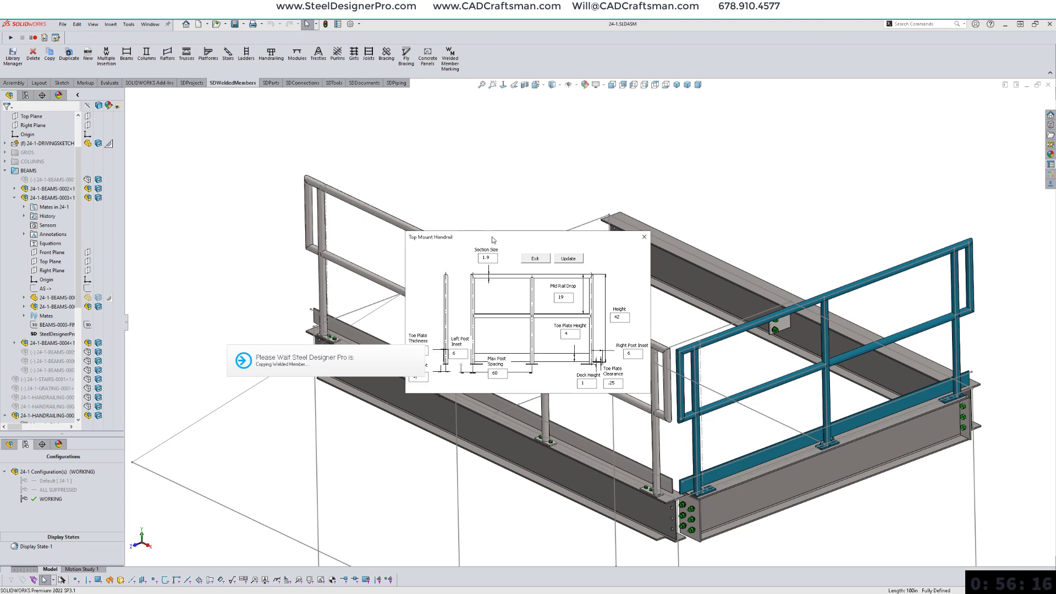
Step: Update the end-beam handrail with a CL offset of 1.75 and deck height of 1.5, close its interface and save the assembly
drag(491, 240, 662, 232)
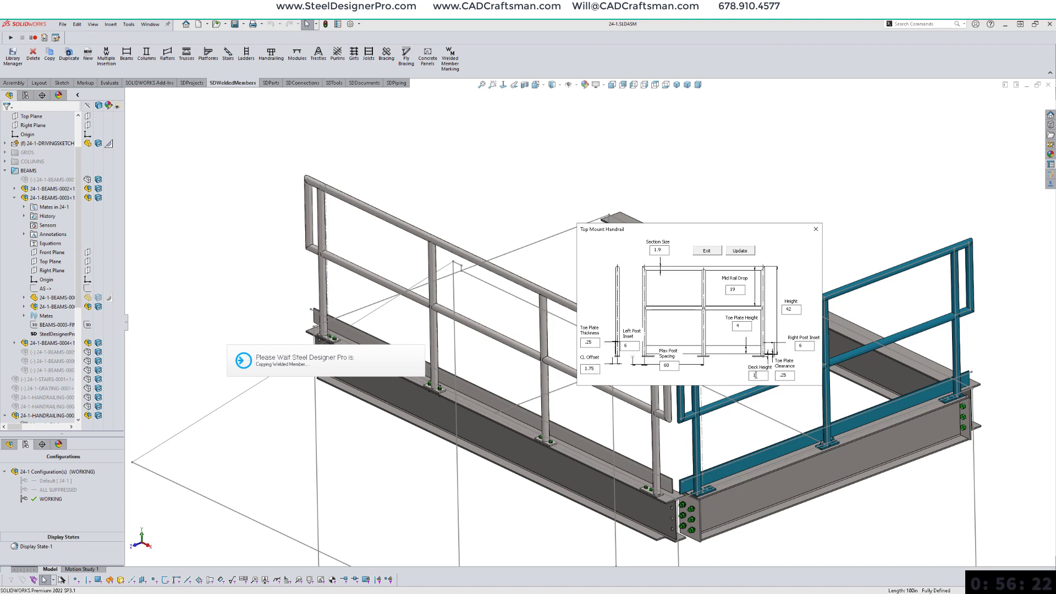
click(740, 251)
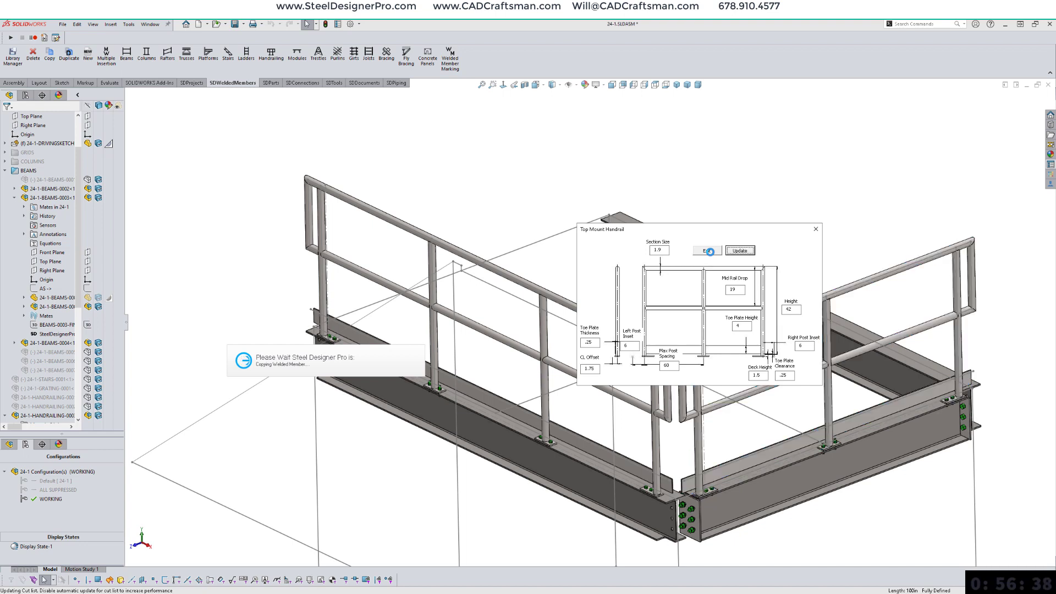
click(706, 251)
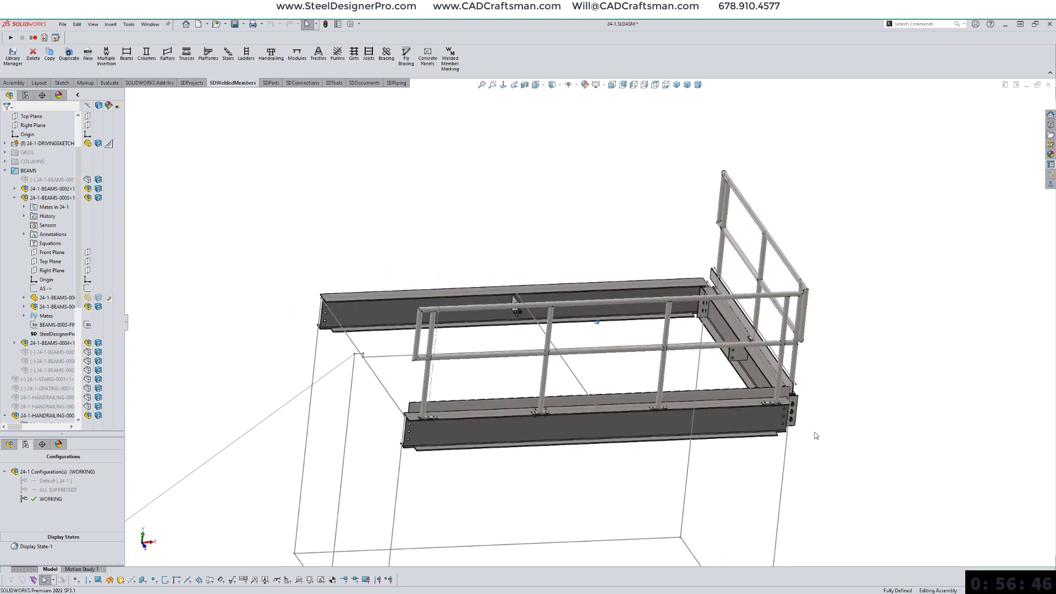
key(ctrl+s)
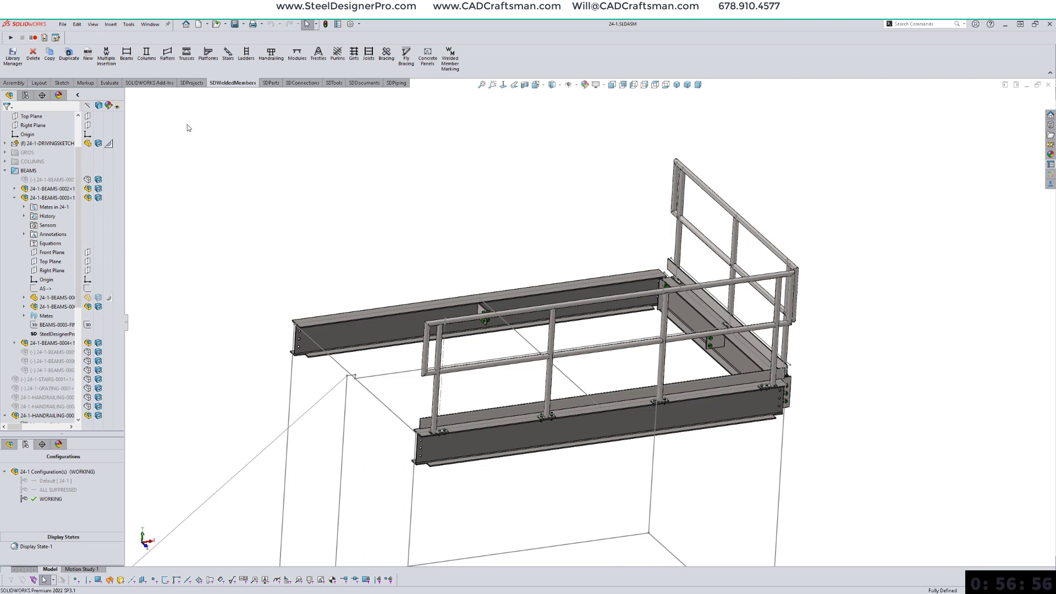
Step: Duplicate the front long handrail onto the driving sketch line along the back long beam, keeping its existing dimensions
click(68, 55)
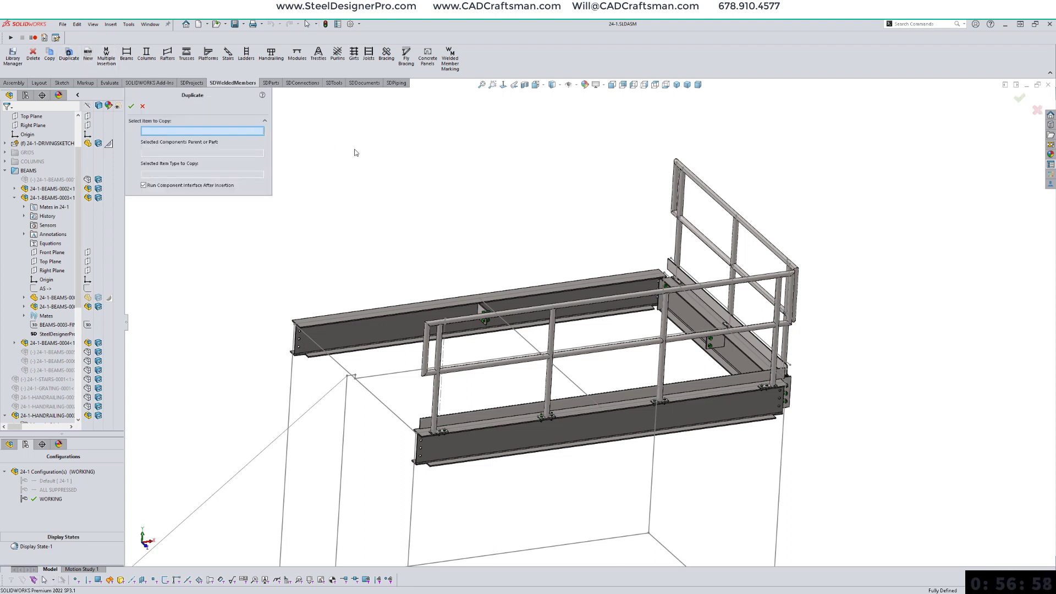
click(625, 352)
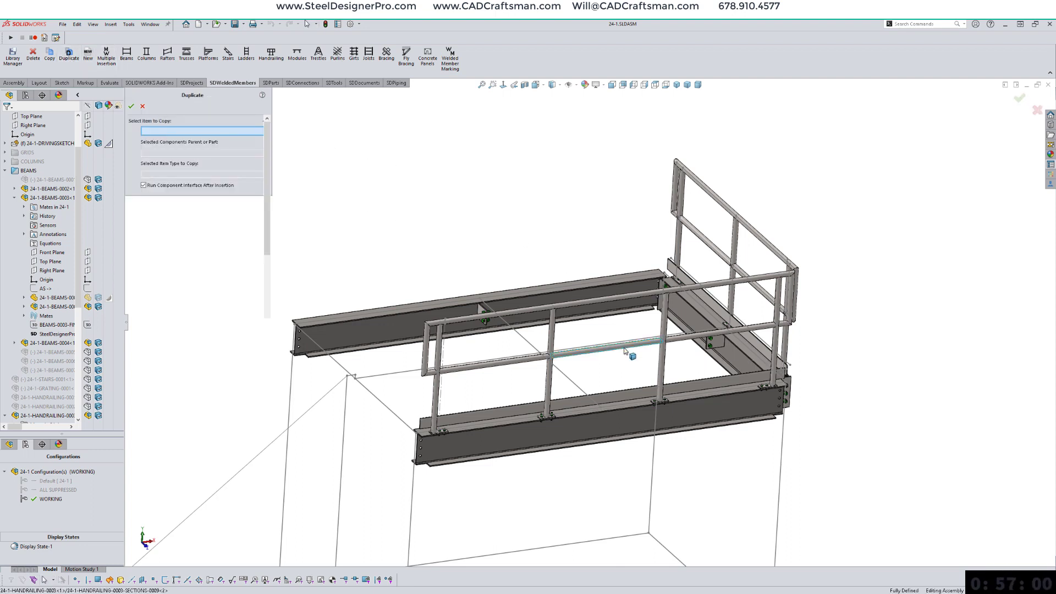
click(561, 286)
right_click(550, 213)
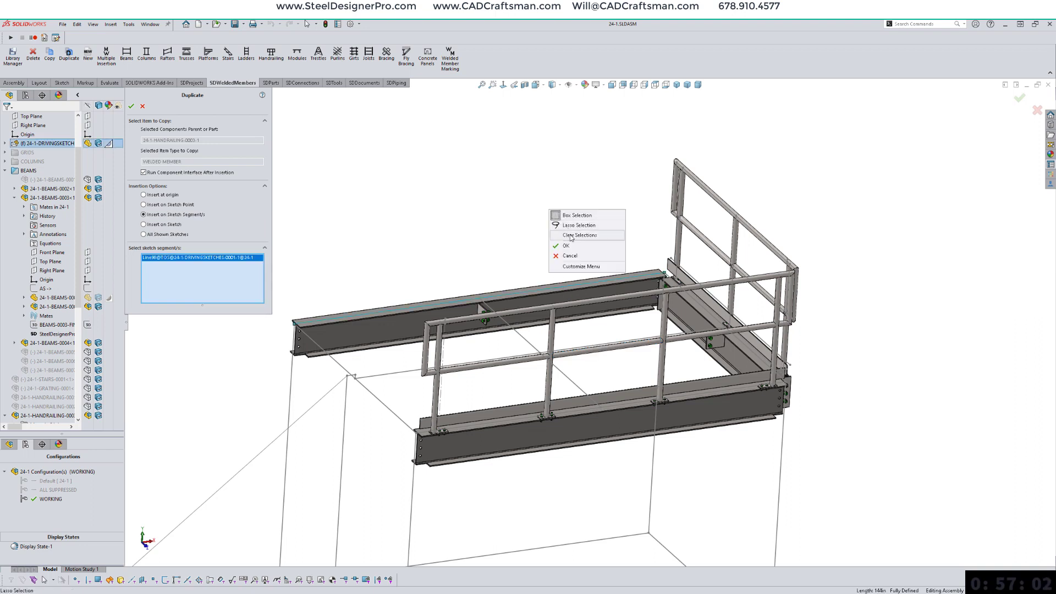
click(557, 251)
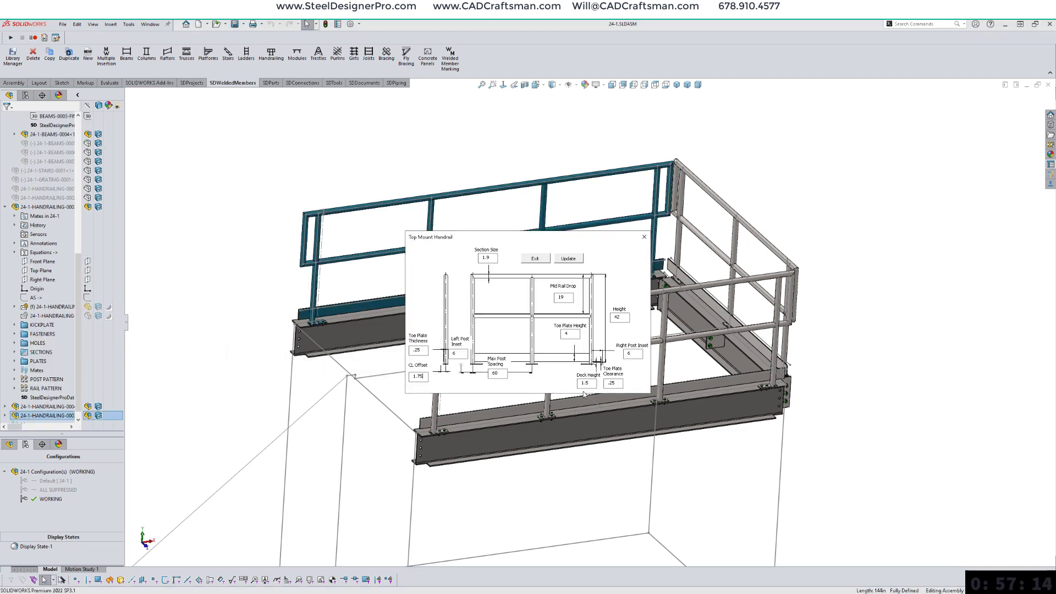
click(535, 258)
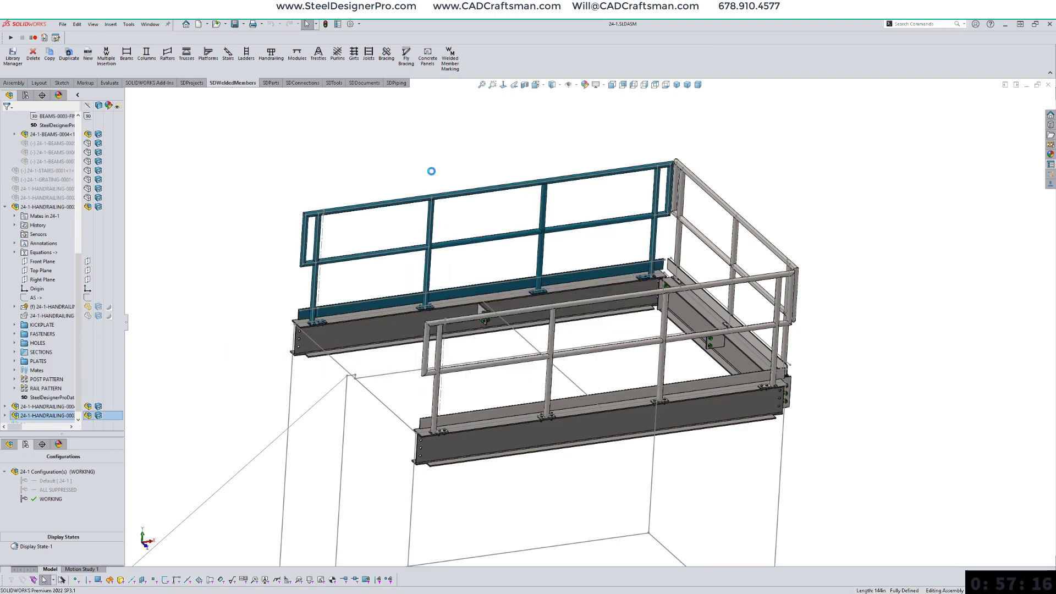
Step: Reverse the mates of the duplicated handrail on the back long beam
click(332, 83)
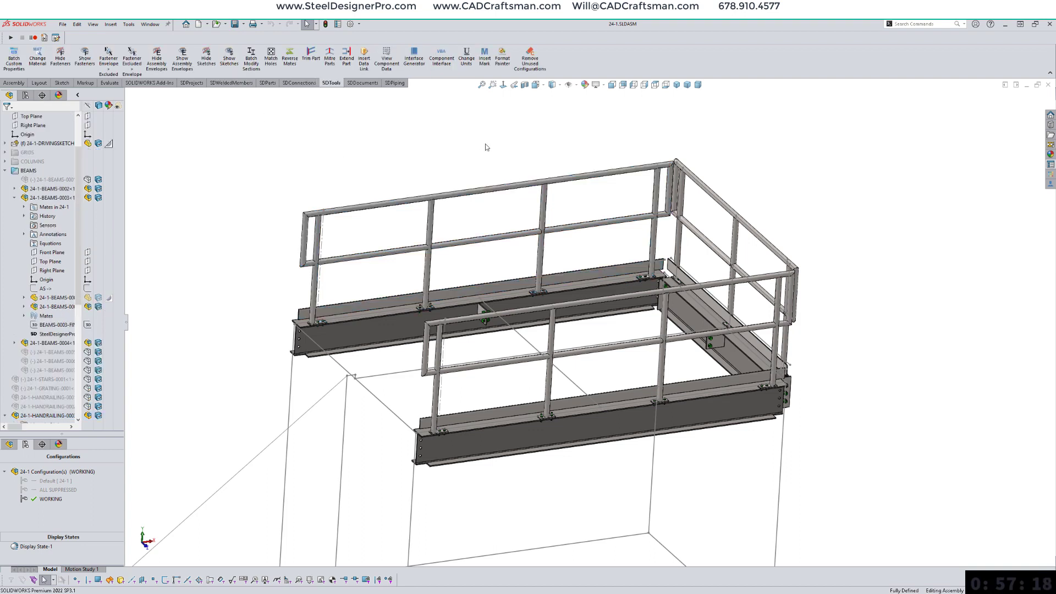
click(290, 58)
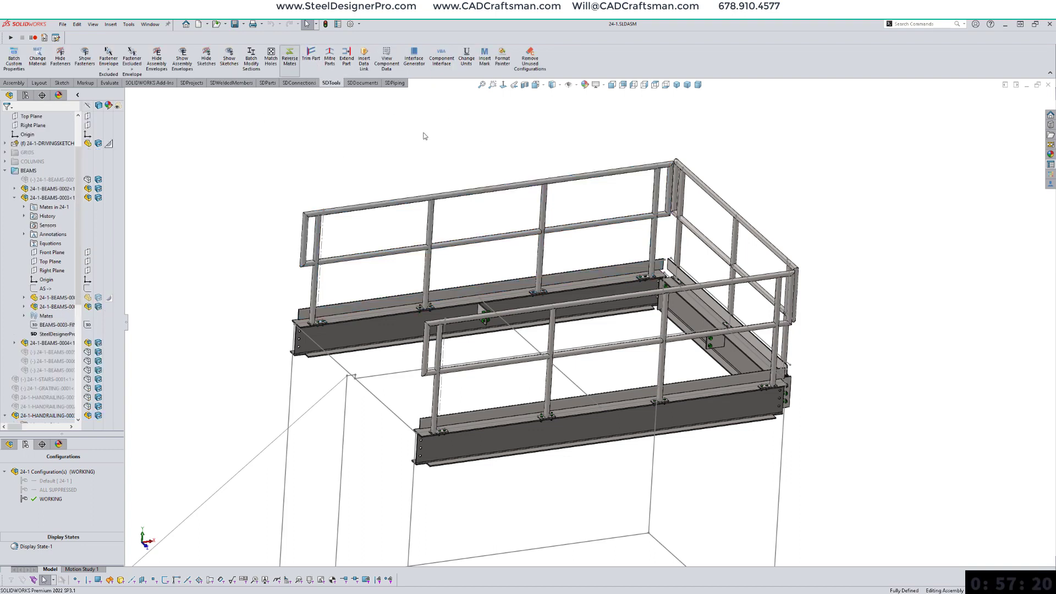
click(522, 237)
right_click(493, 137)
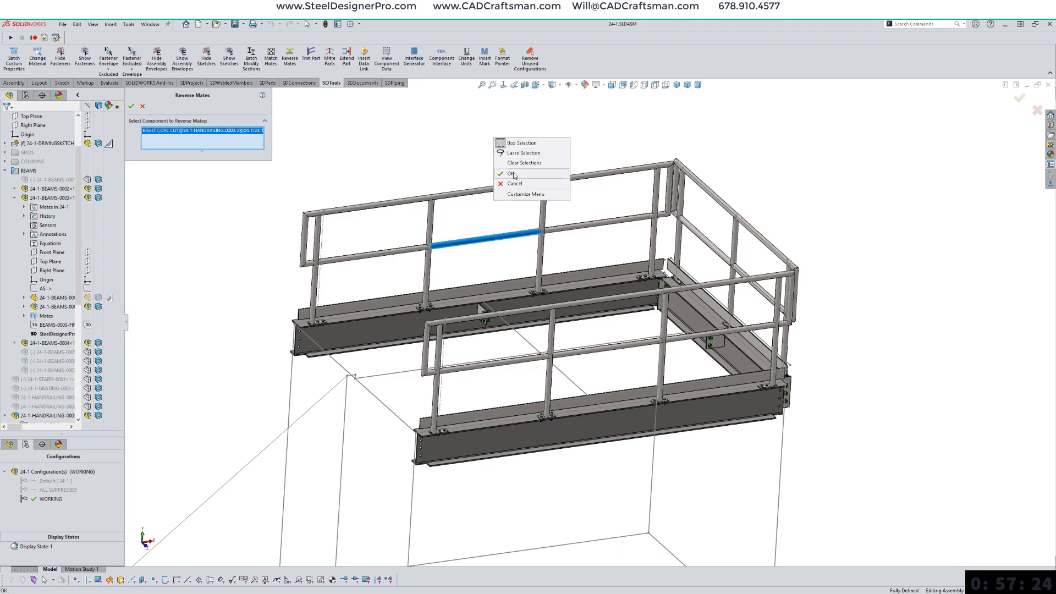
click(511, 173)
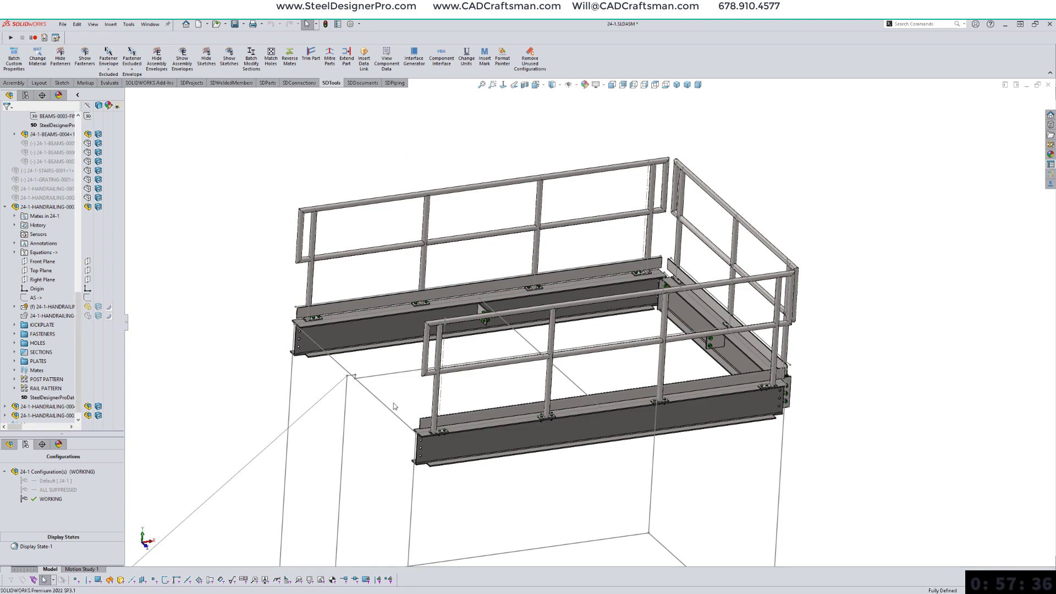
scroll(394, 406, down, 10)
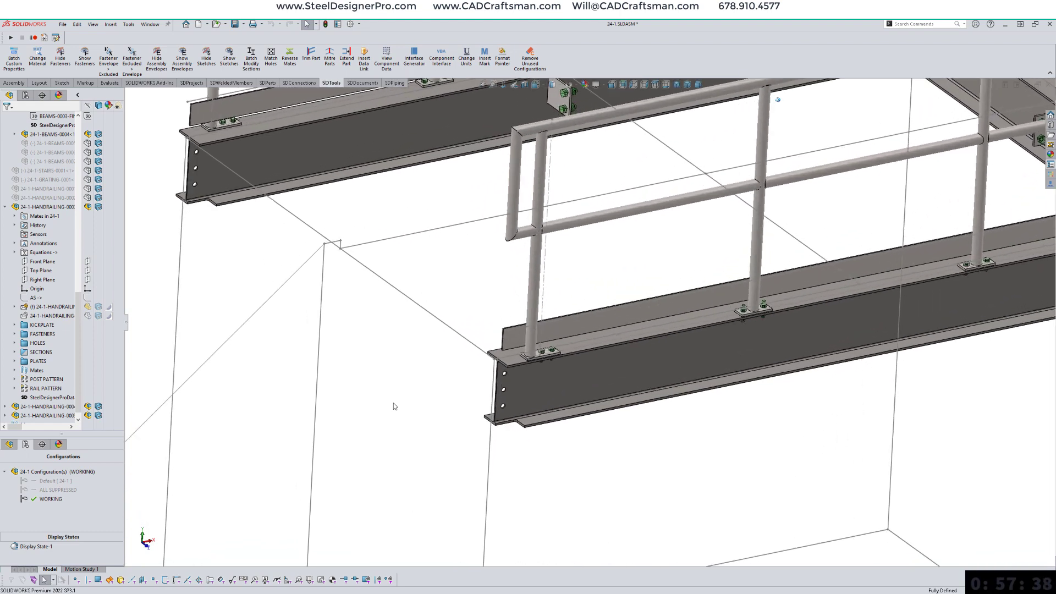
click(502, 348)
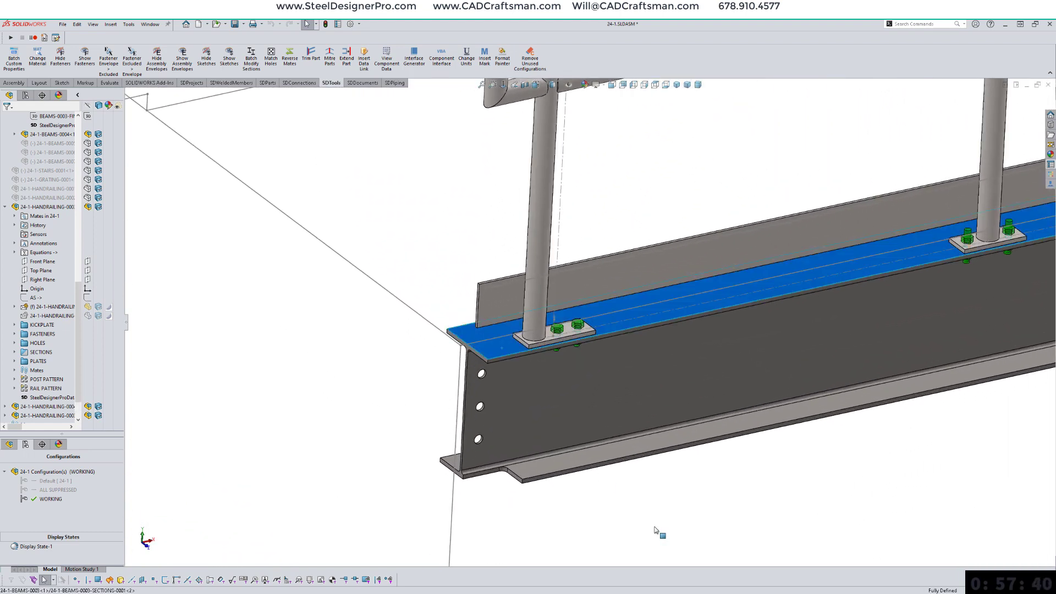
click(679, 512)
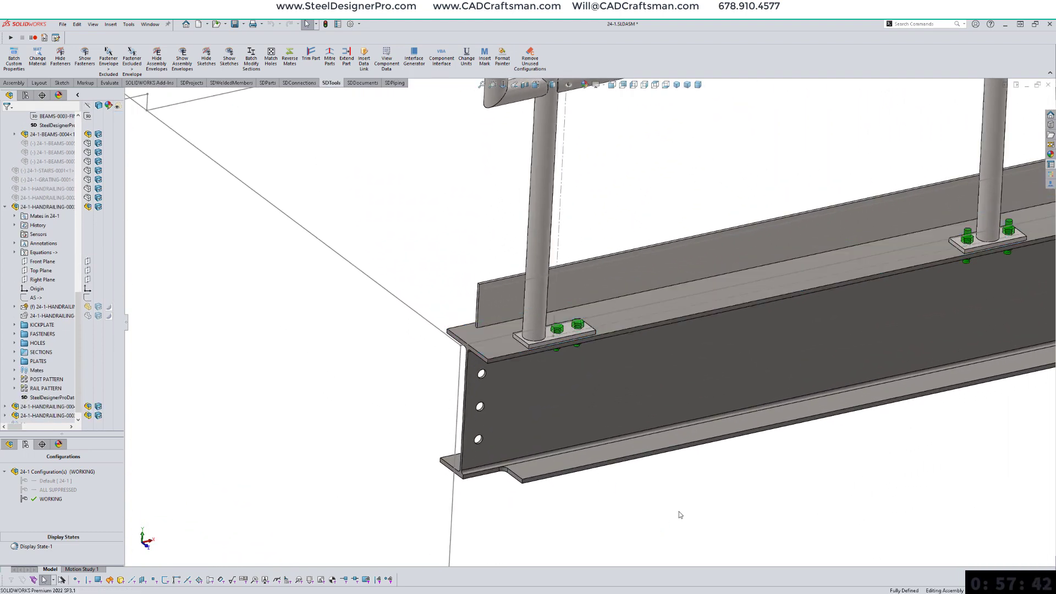
scroll(684, 500, up, 10)
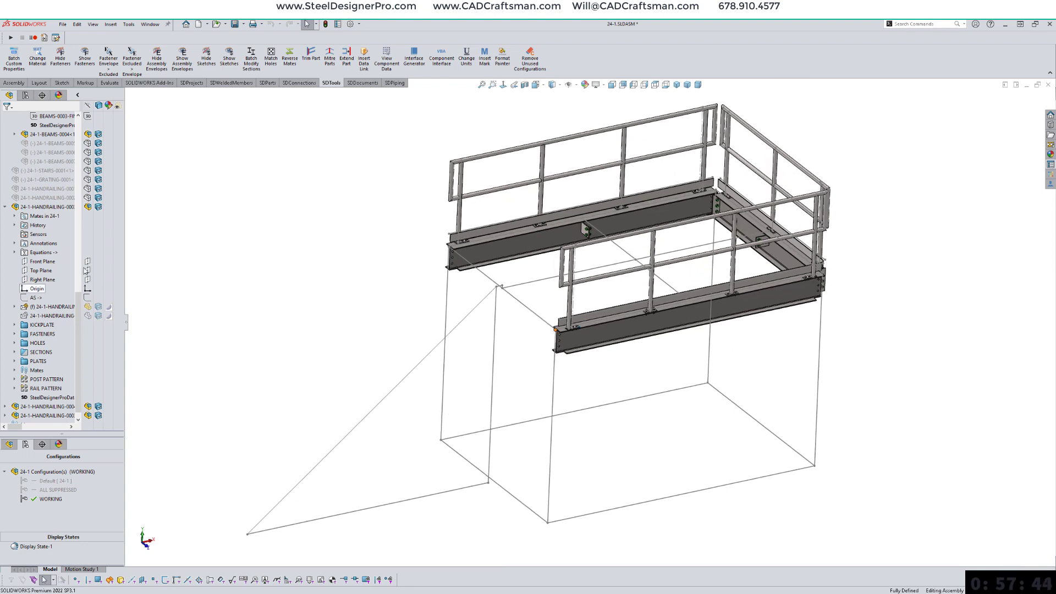
Step: Collapse the feature tree and group all five handrailing assemblies into a new folder named HR
right_click(62, 253)
click(99, 258)
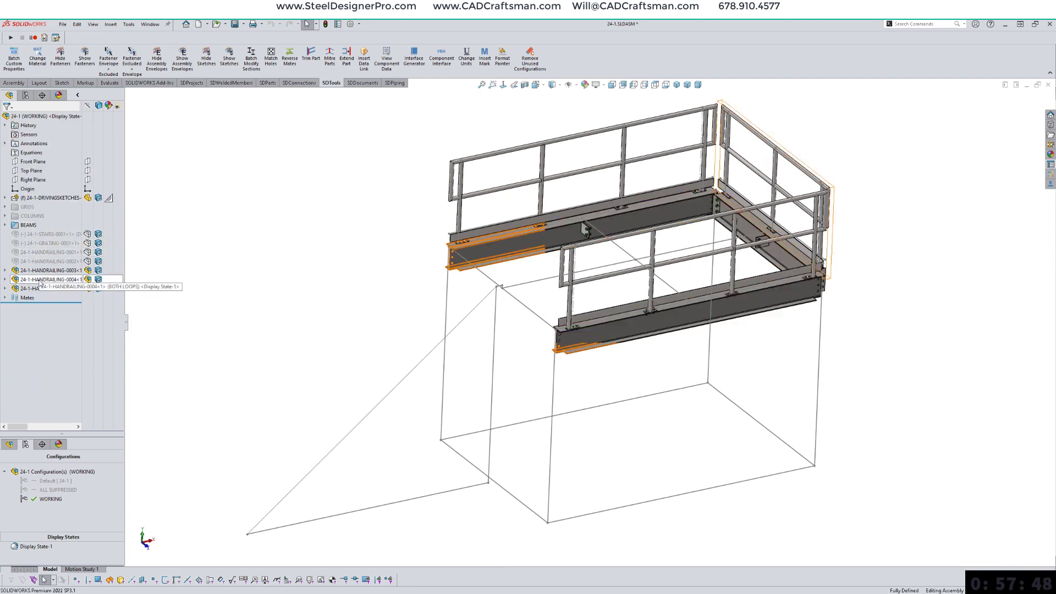
click(37, 253)
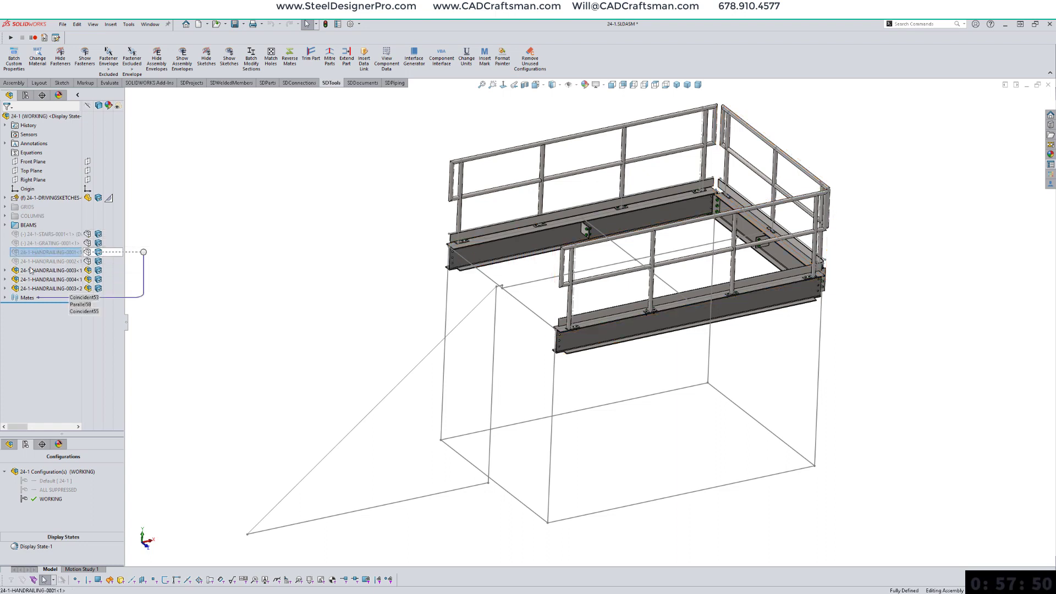
shift+click(34, 289)
right_click(34, 291)
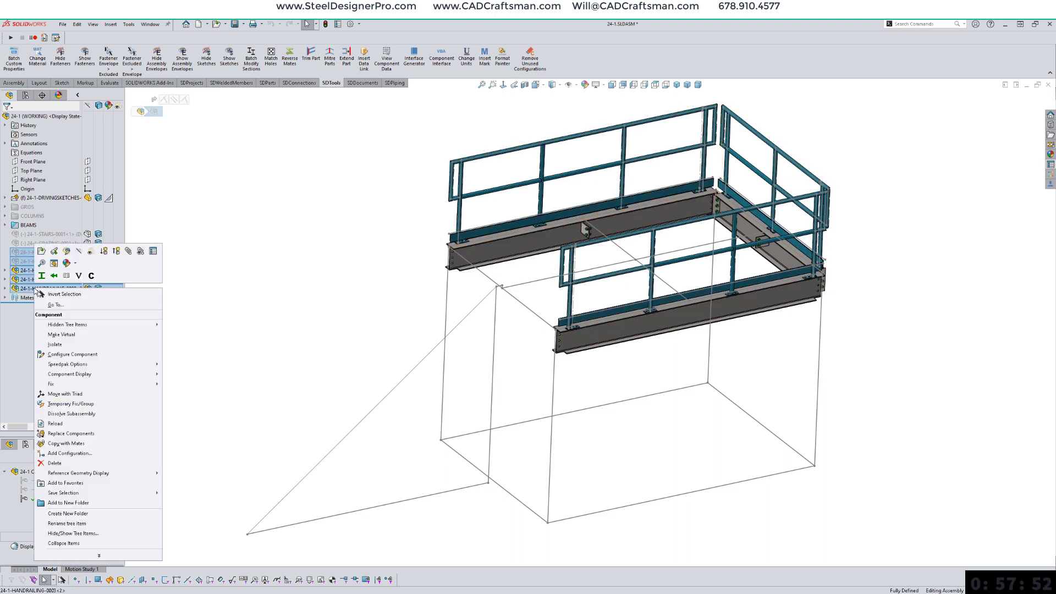
click(102, 502)
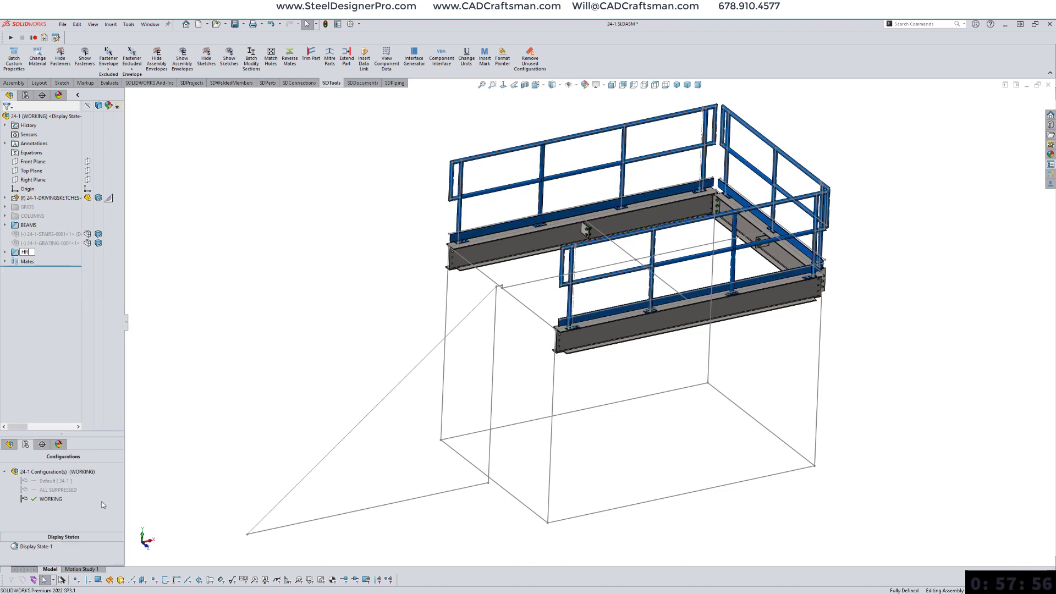
click(186, 321)
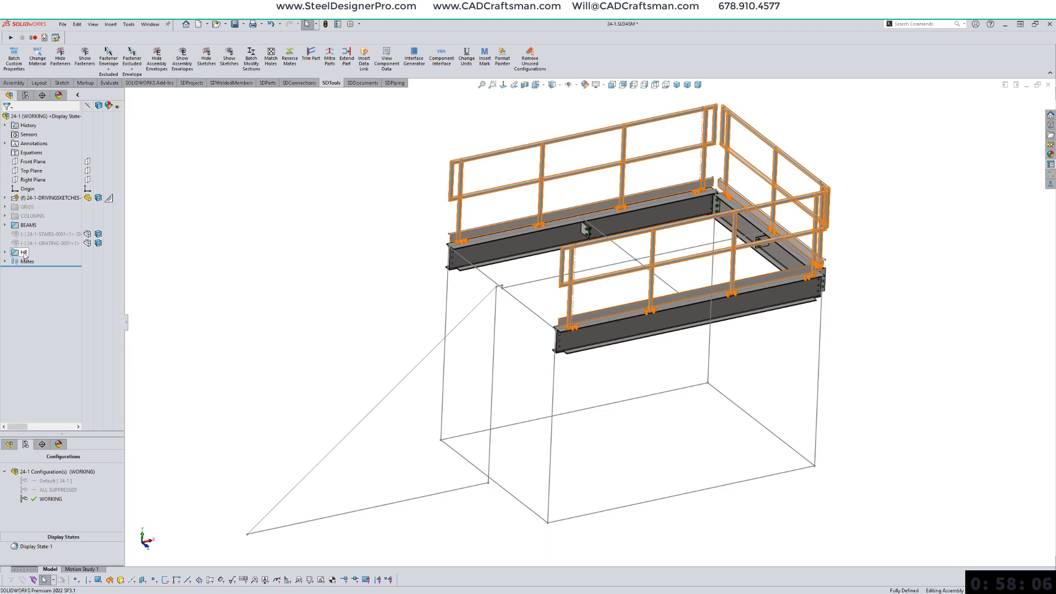
Step: Save the assembly and suppress the BEAMS folder
right_click(22, 225)
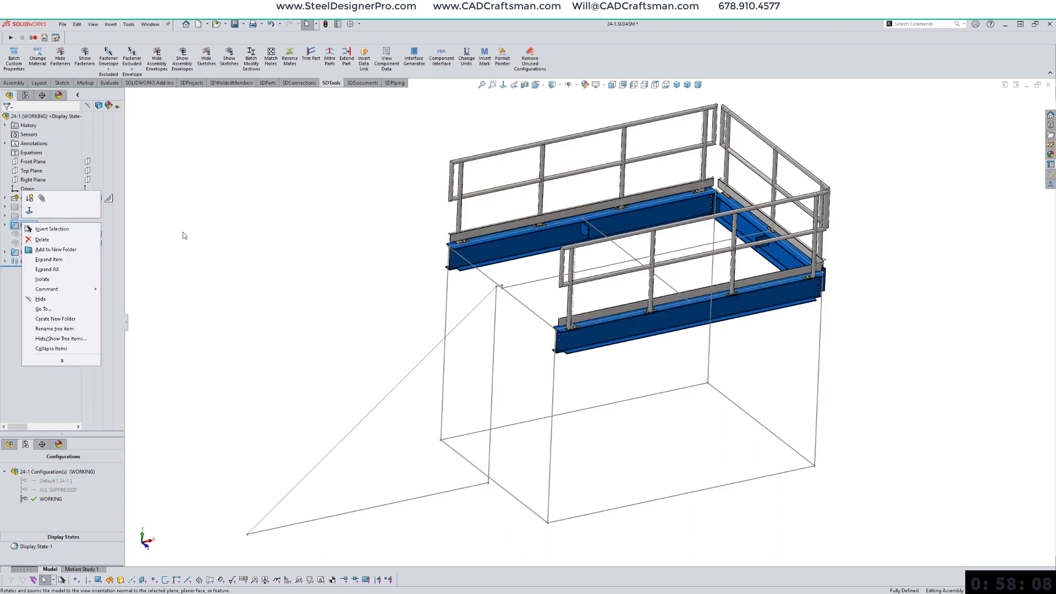
click(242, 233)
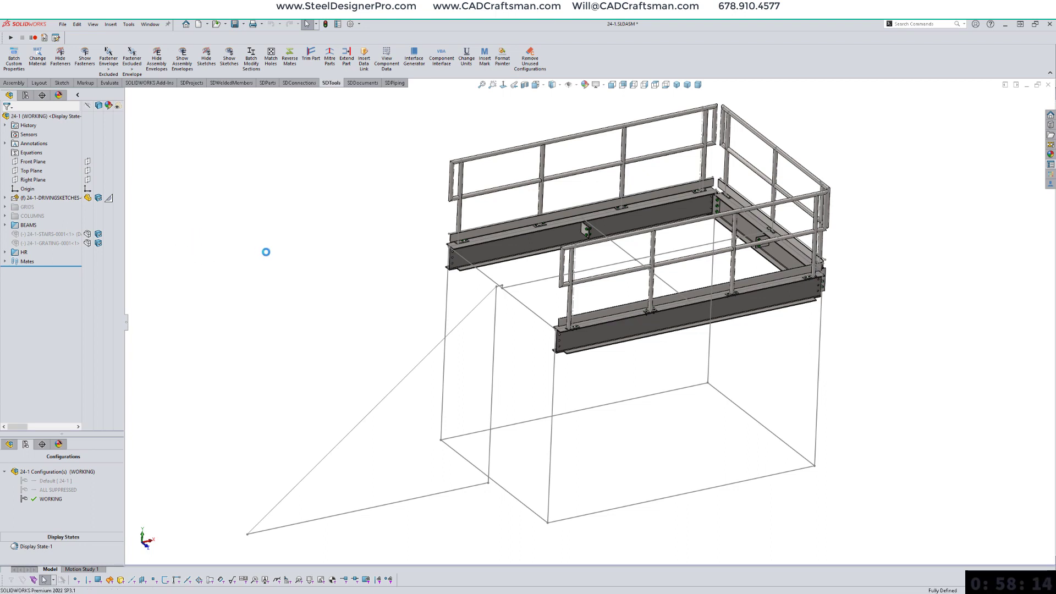
right_click(34, 225)
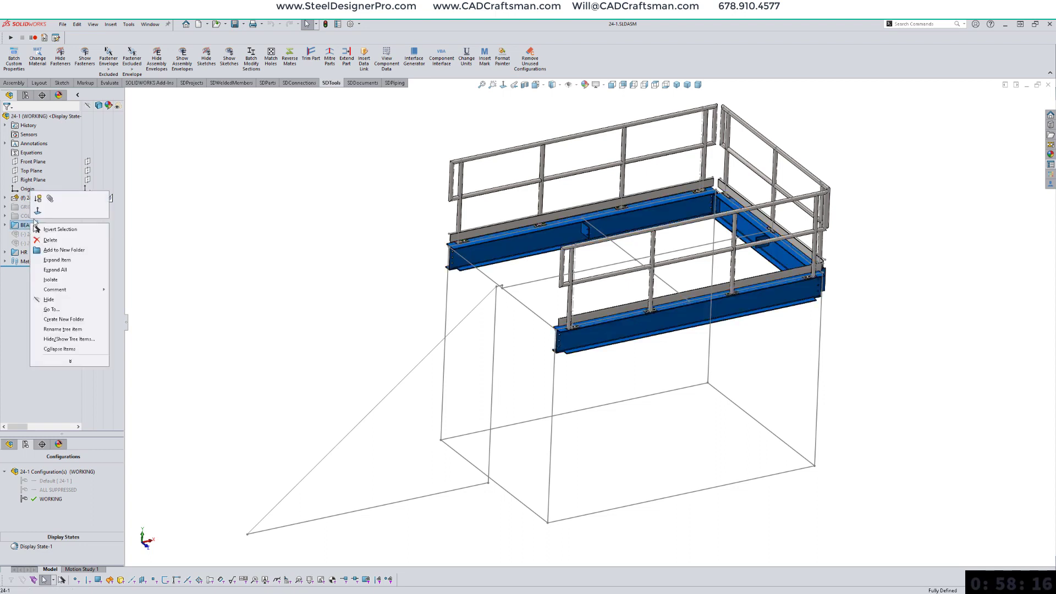
click(38, 199)
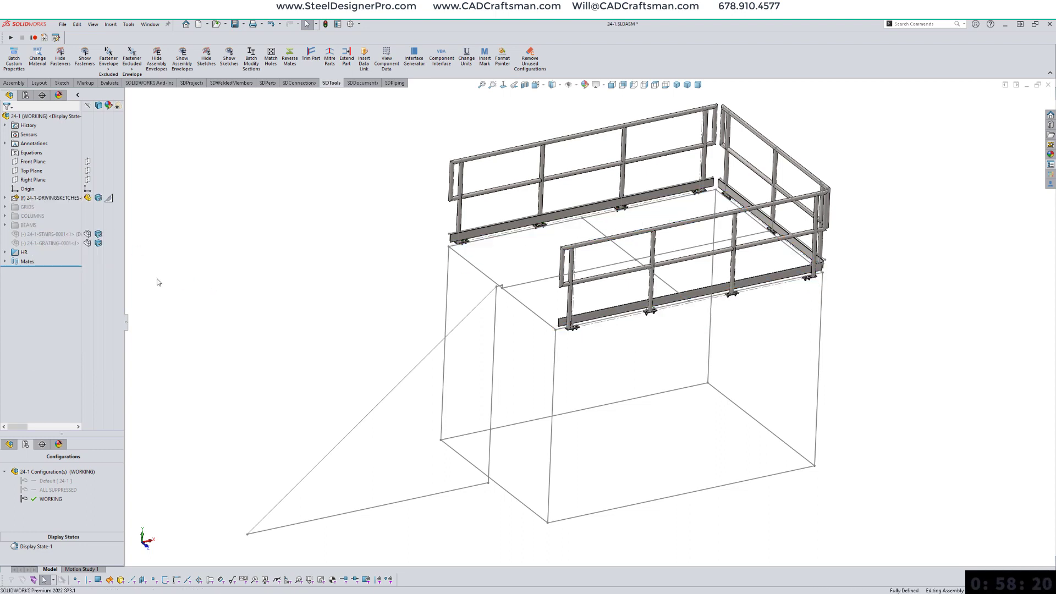
Step: Unsuppress the two suppressed handrailing assemblies in the HR folder
right_click(23, 254)
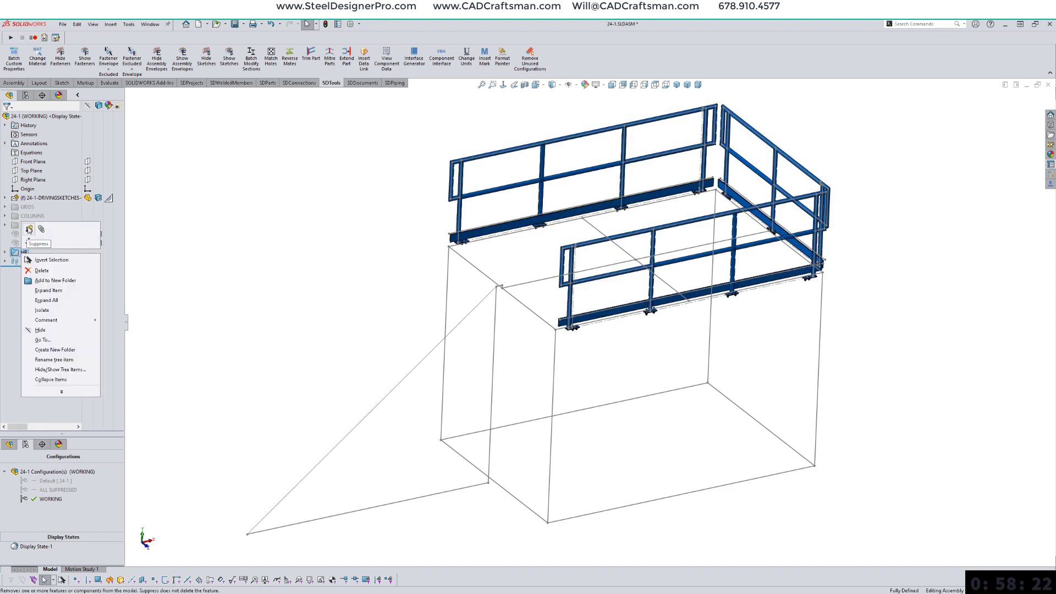
click(5, 253)
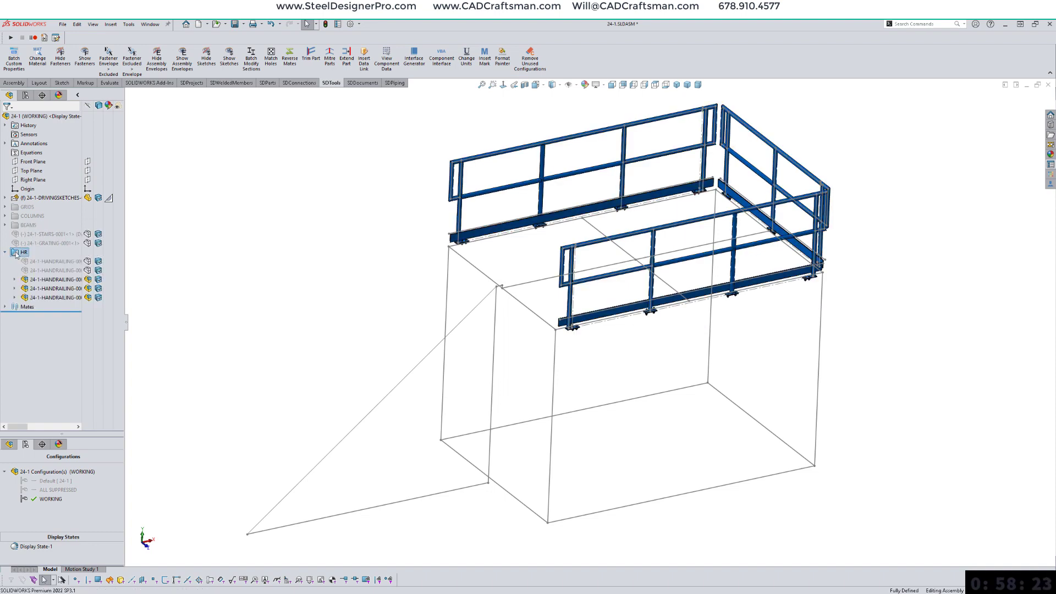
click(51, 262)
ctrl+click(48, 272)
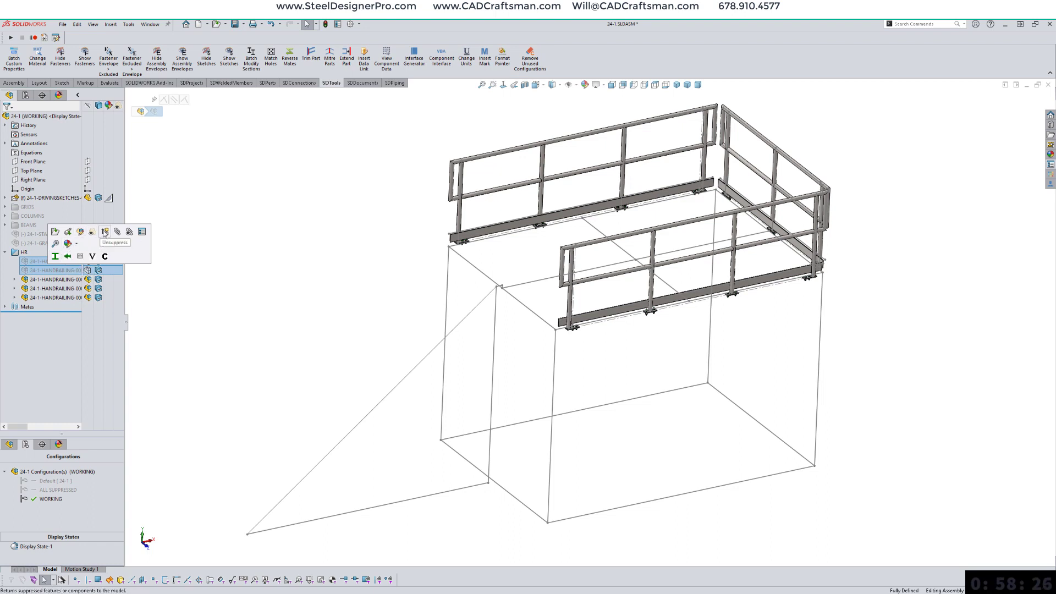
click(105, 231)
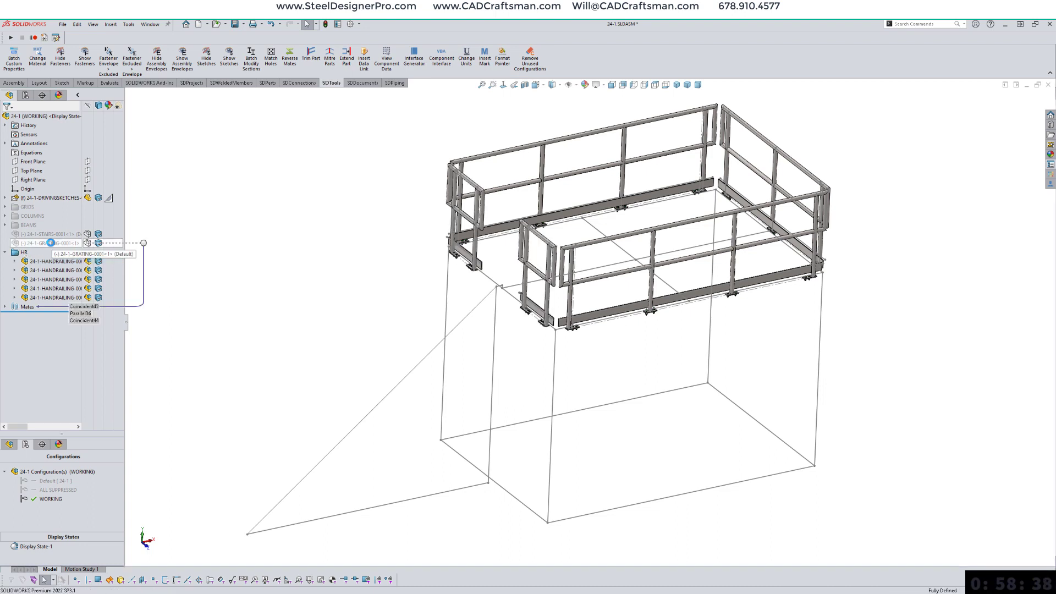
Step: Unsuppress the 24-1-GRATING-0001 assembly and save the main assembly
right_click(50, 242)
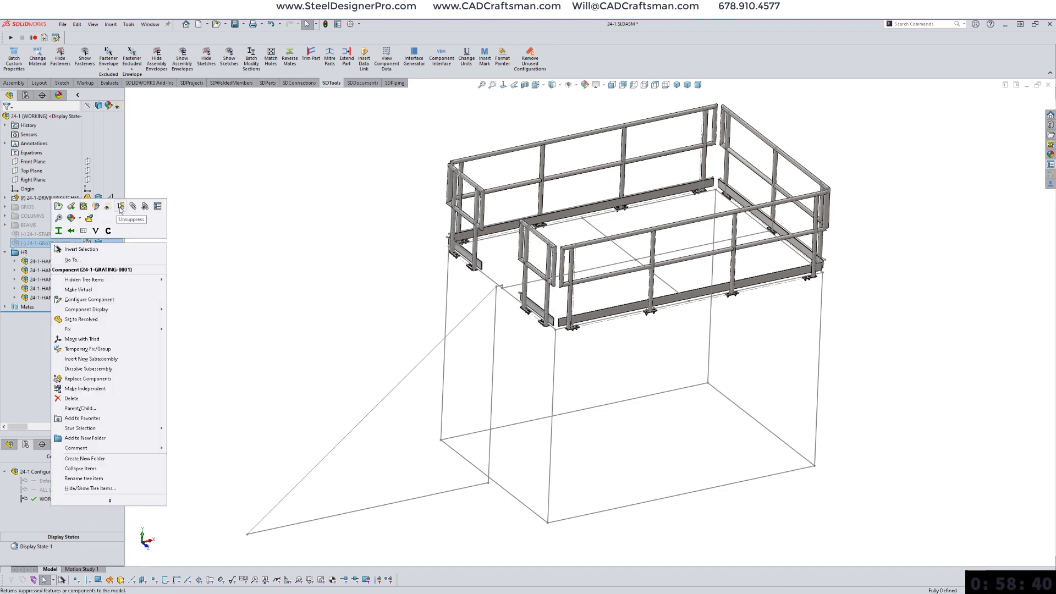
click(103, 220)
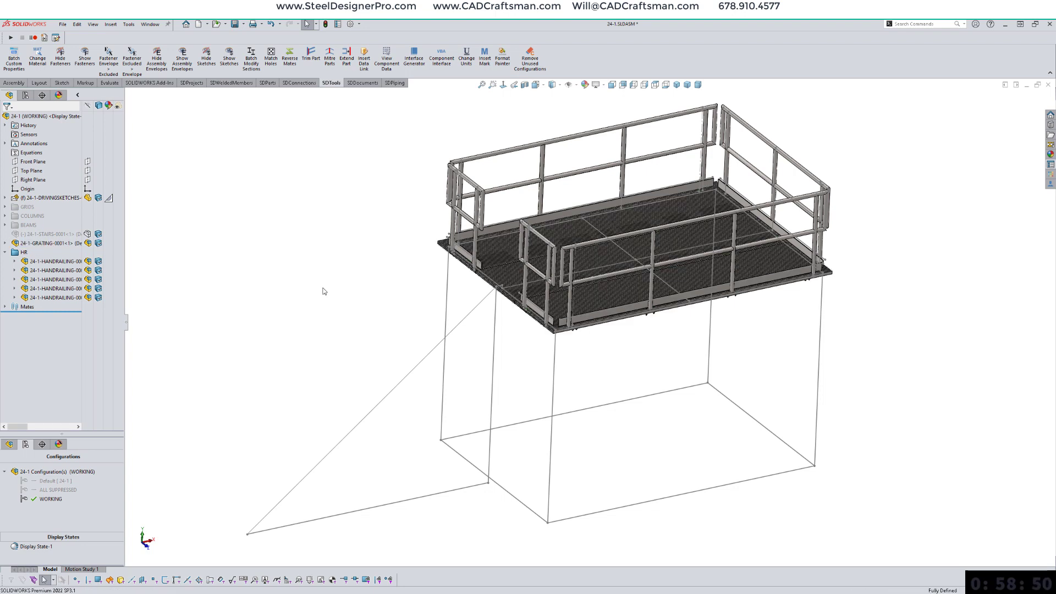
right_drag(365, 284, 289, 284)
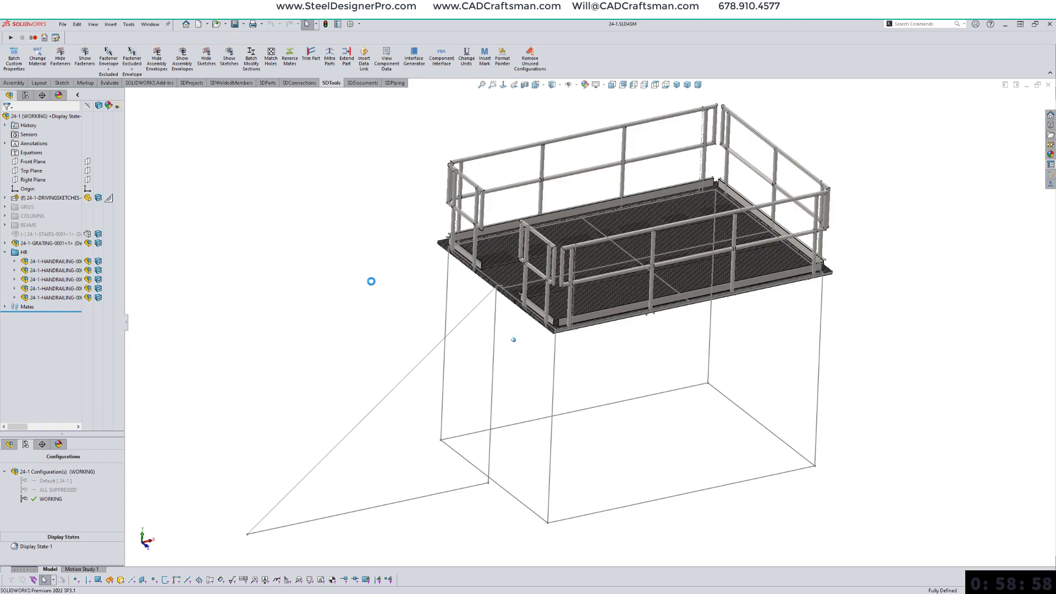
Step: Edit the front grating panel in the context of the assembly and start a sketch on its Top Plane
scroll(632, 387, down, 4)
scroll(633, 387, down, 5)
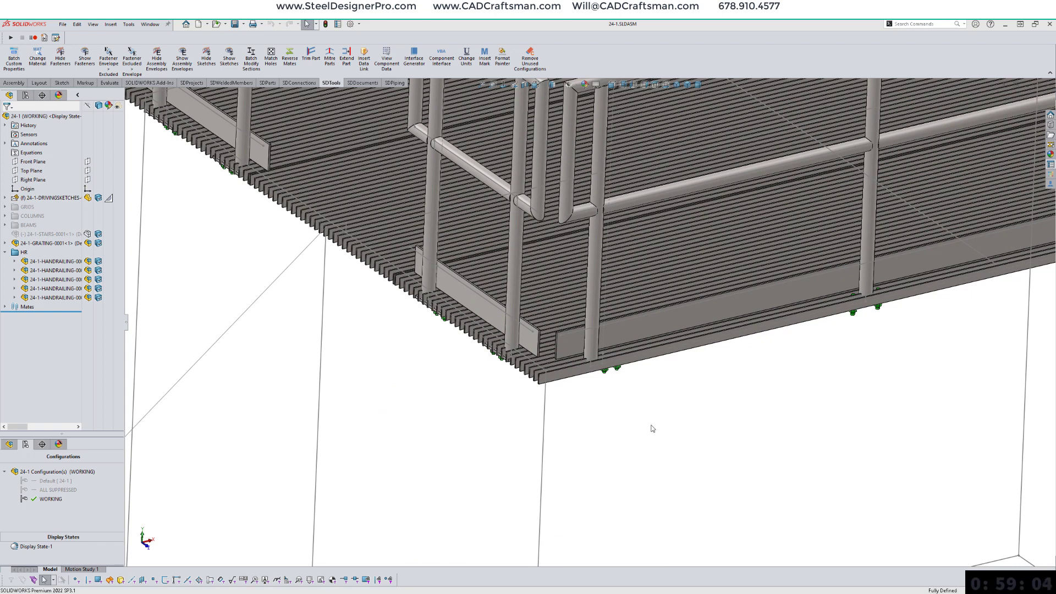
click(560, 379)
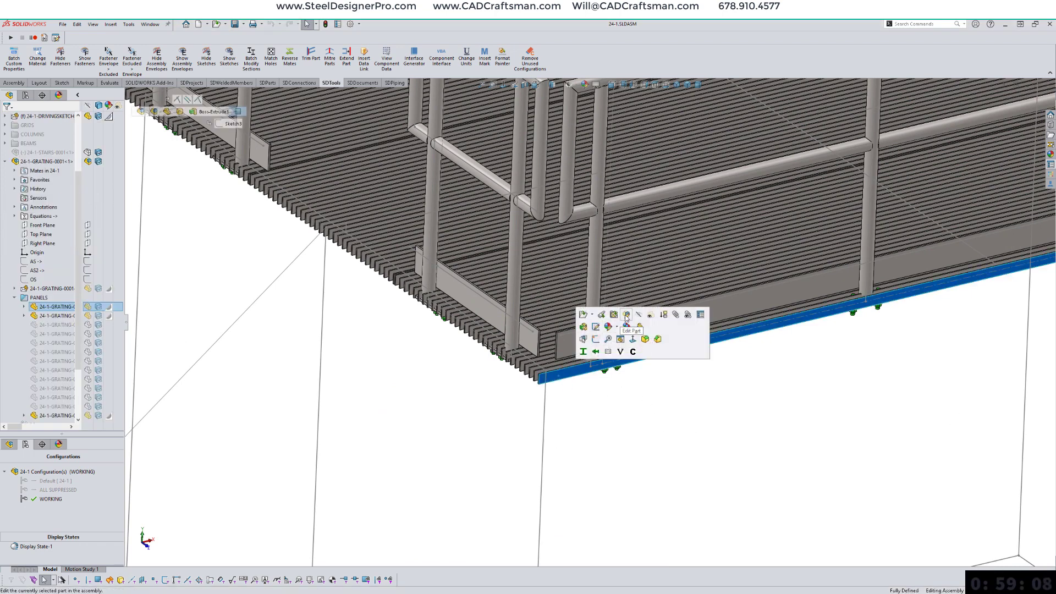
click(626, 316)
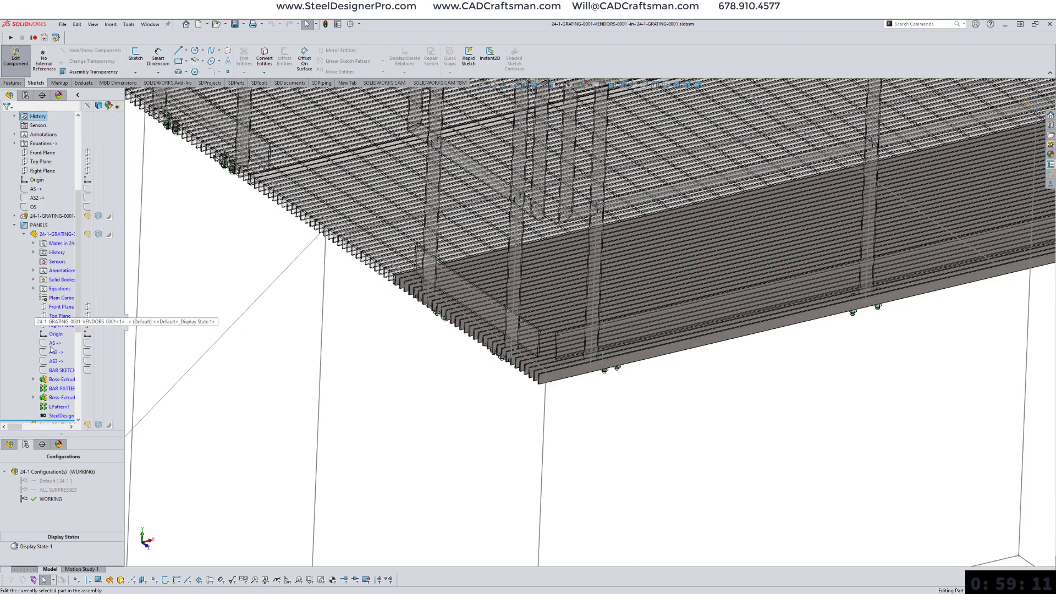
click(55, 316)
click(62, 302)
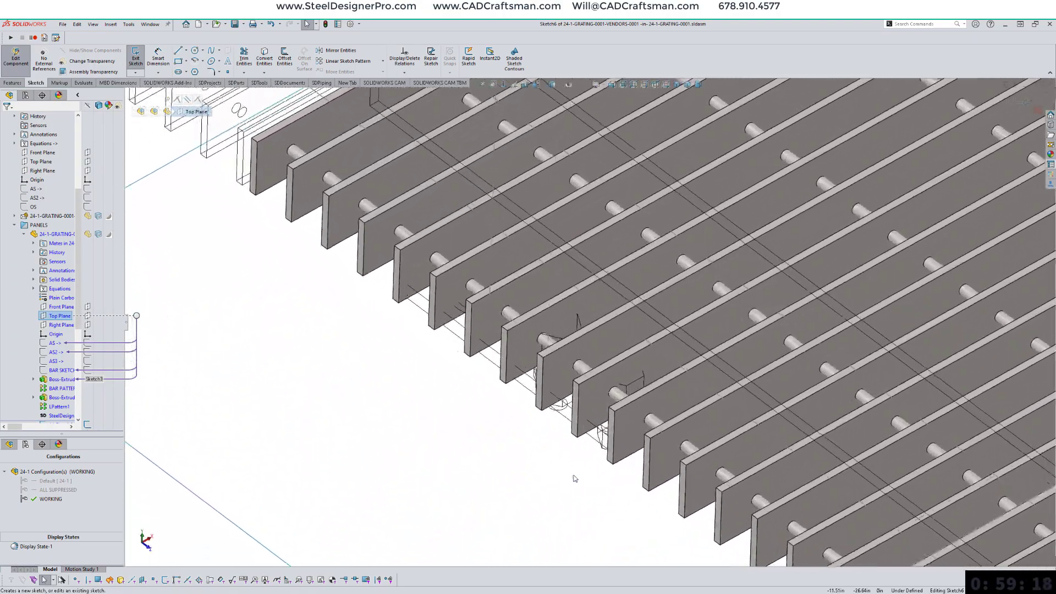
Step: Offset the outlines of both base plates of the short handrail beside the stair opening outward by 0.5 in
click(462, 324)
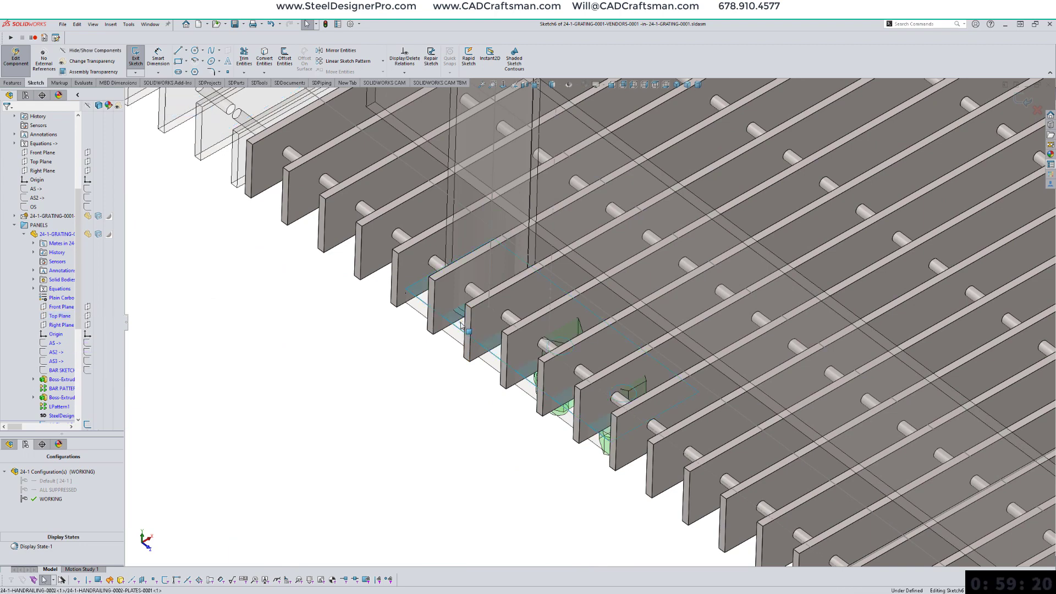
key(o)
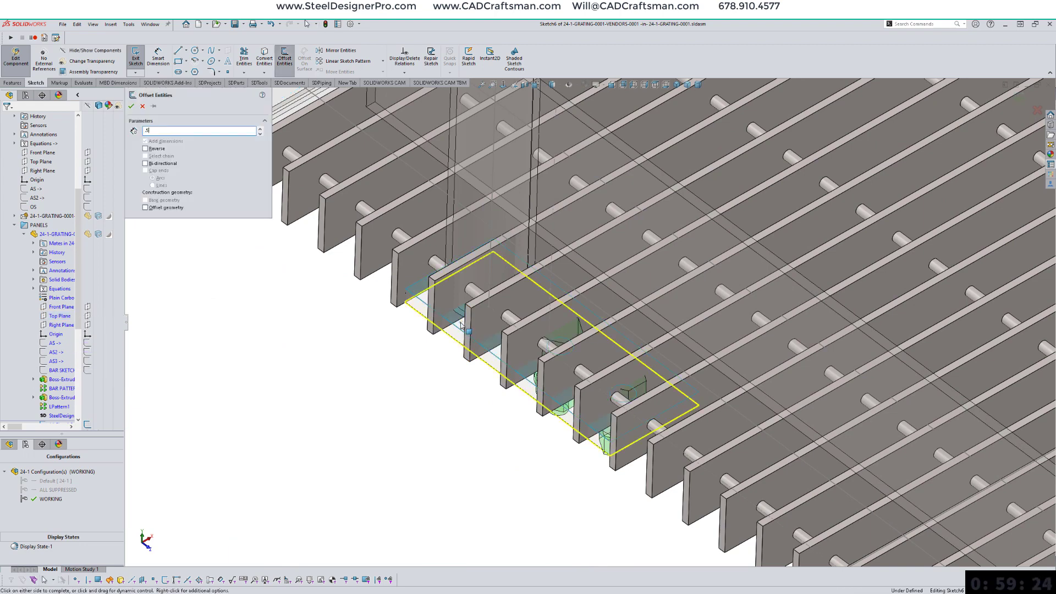
key(Return)
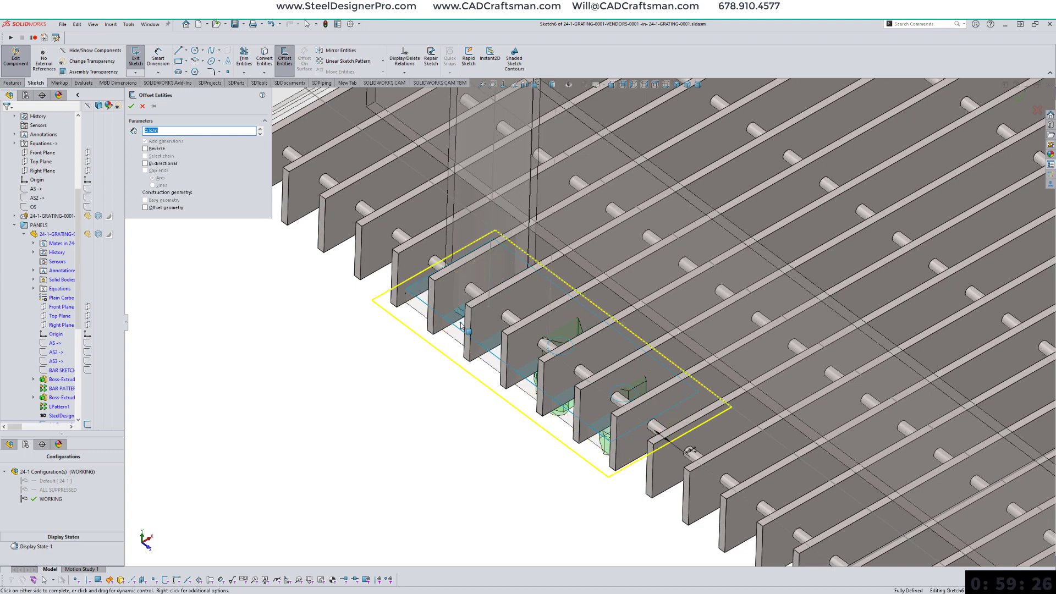
key(Return)
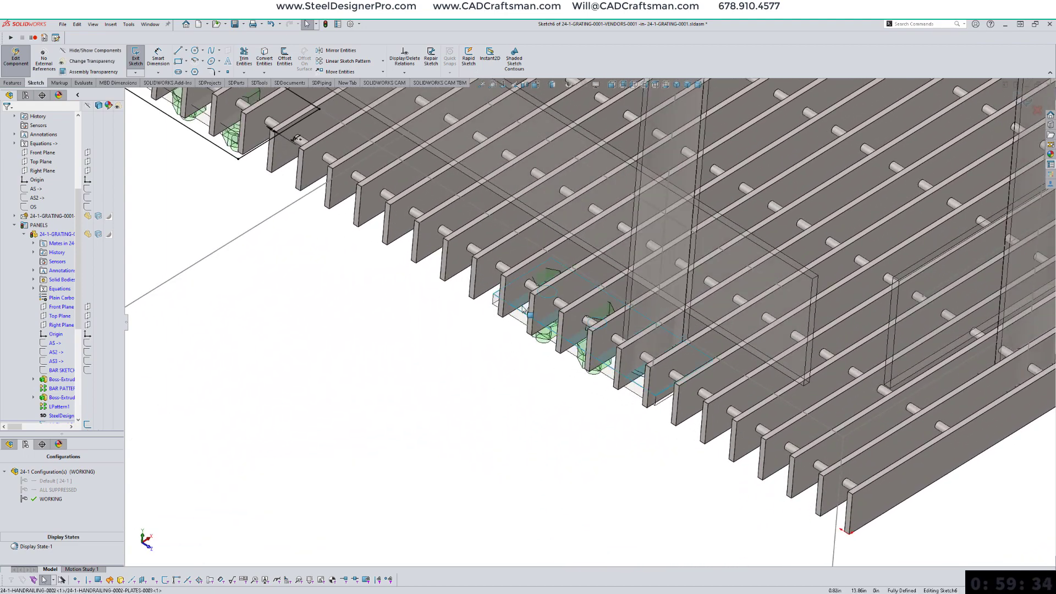
key(o)
key(Return)
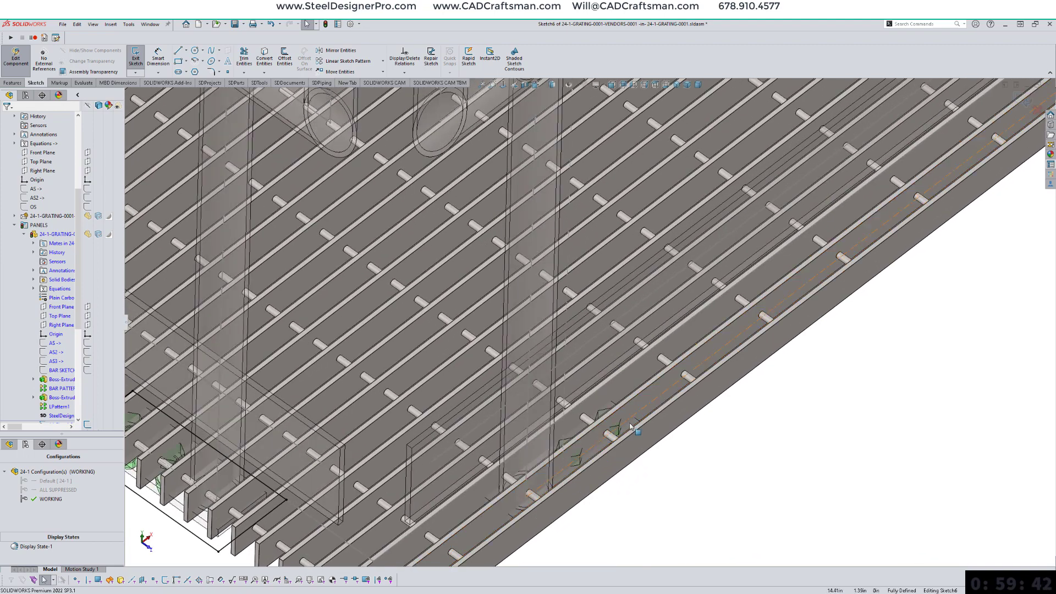
Step: Offset the outlines of the first two base plates of the front long handrail outward by 0.5 in, starting from the stair end
click(631, 426)
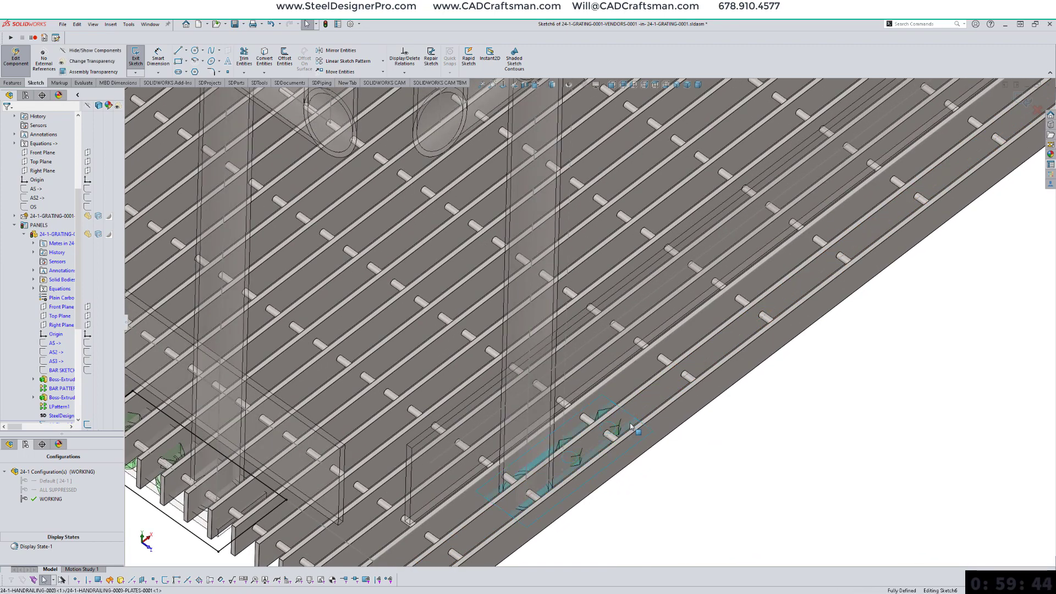
key(o)
key(Return)
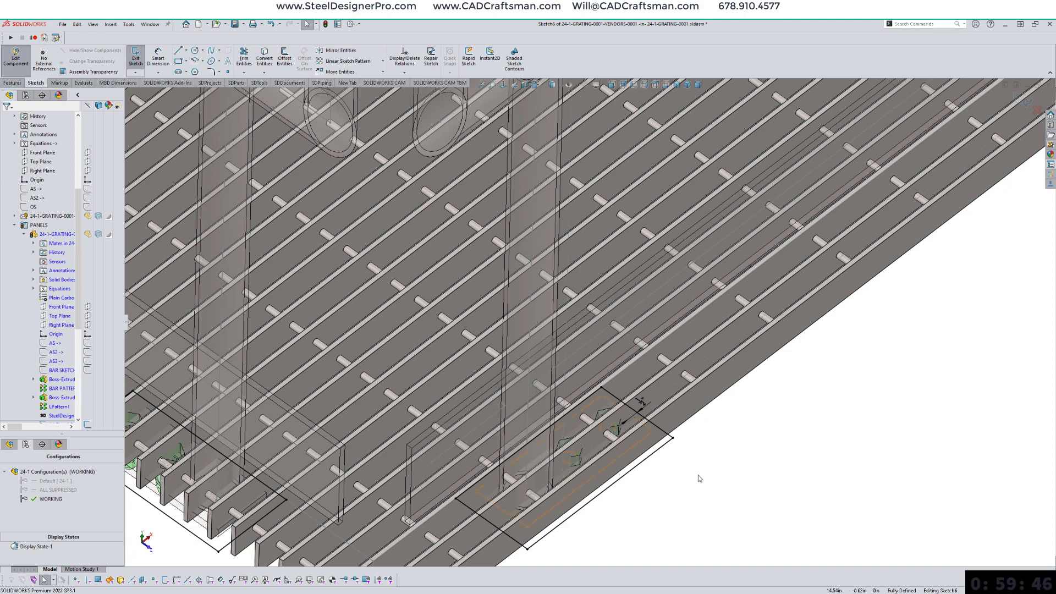
scroll(698, 479, down, 5)
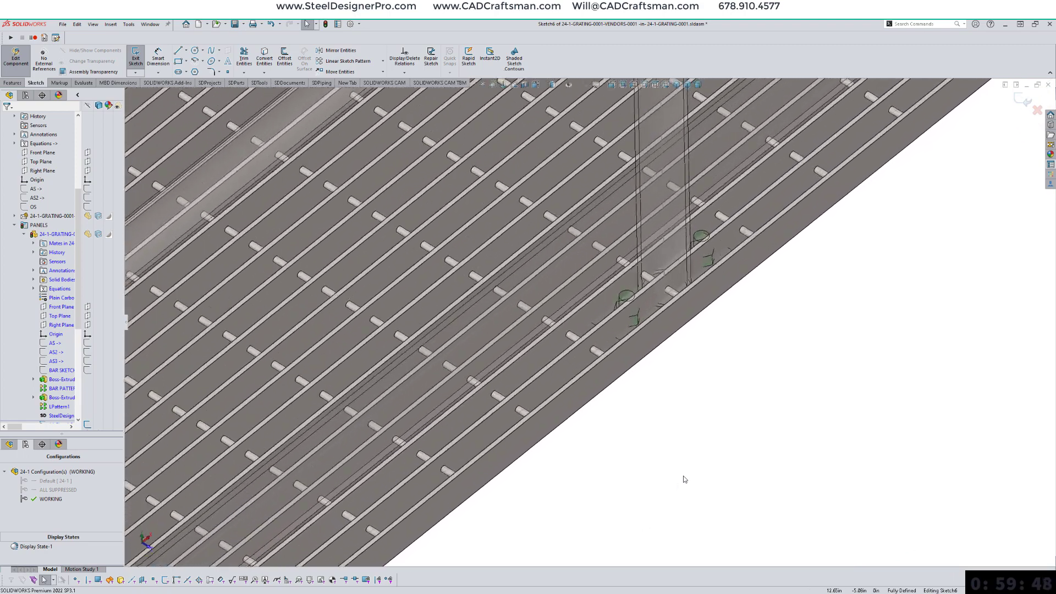
scroll(685, 479, down, 2)
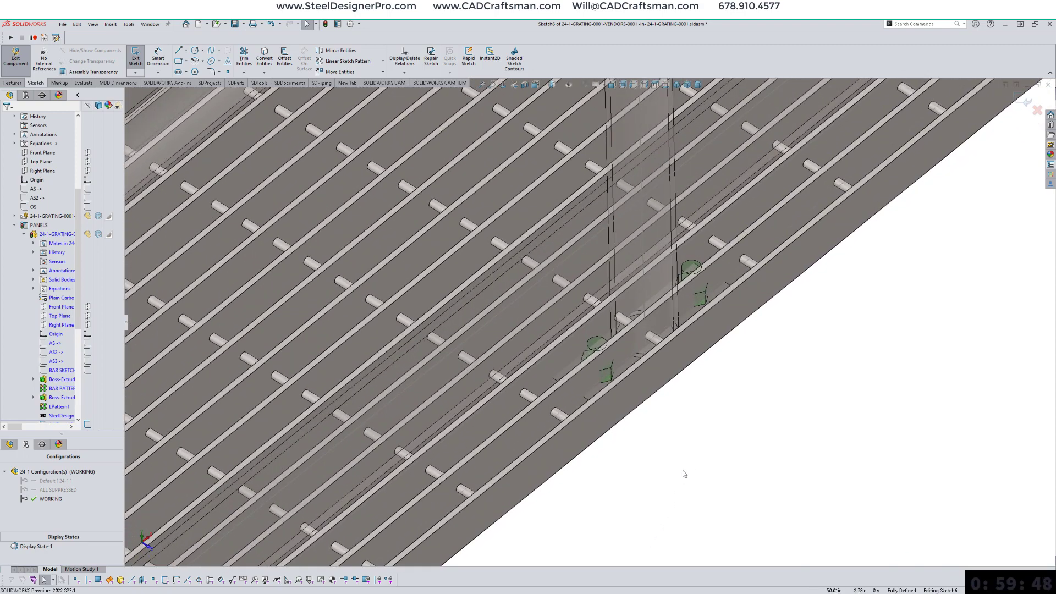
key(o)
click(592, 398)
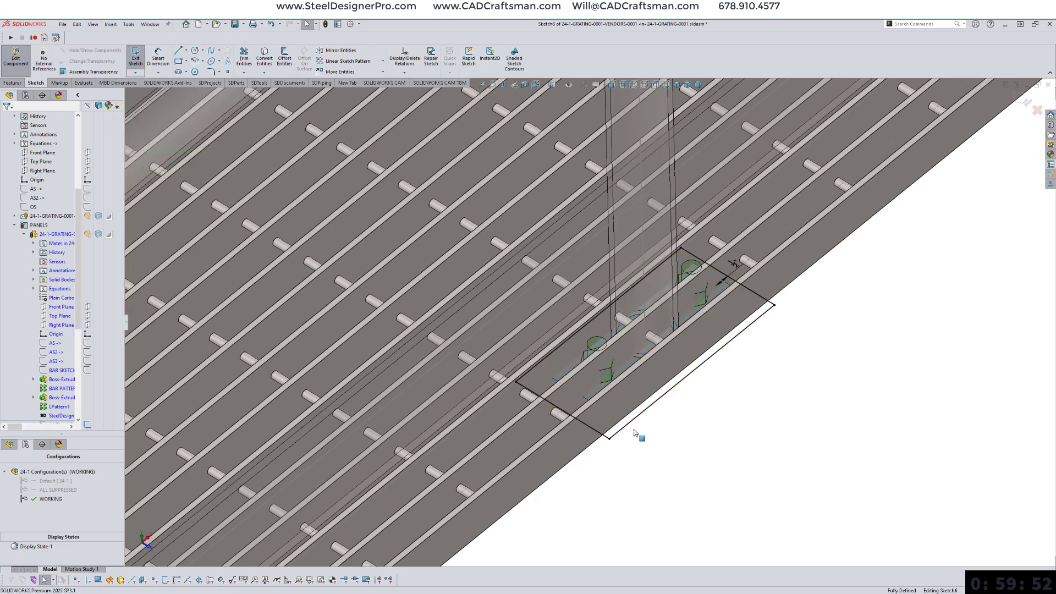
Step: Offset the outline of the front long handrail's base plate at the far end from the stair outward by 0.5 in
scroll(668, 484, up, 8)
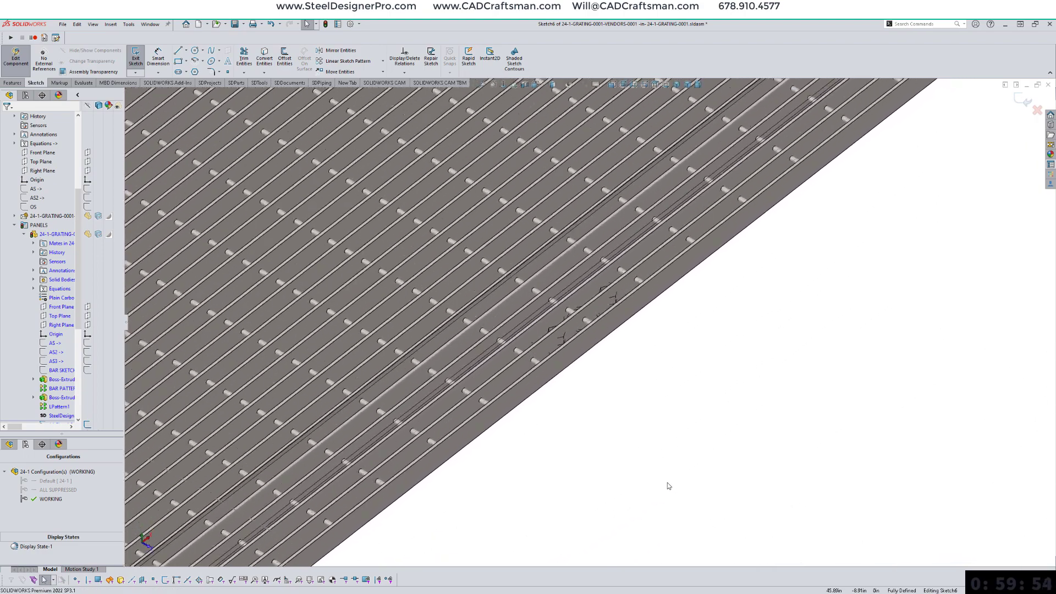
scroll(668, 484, up, 2)
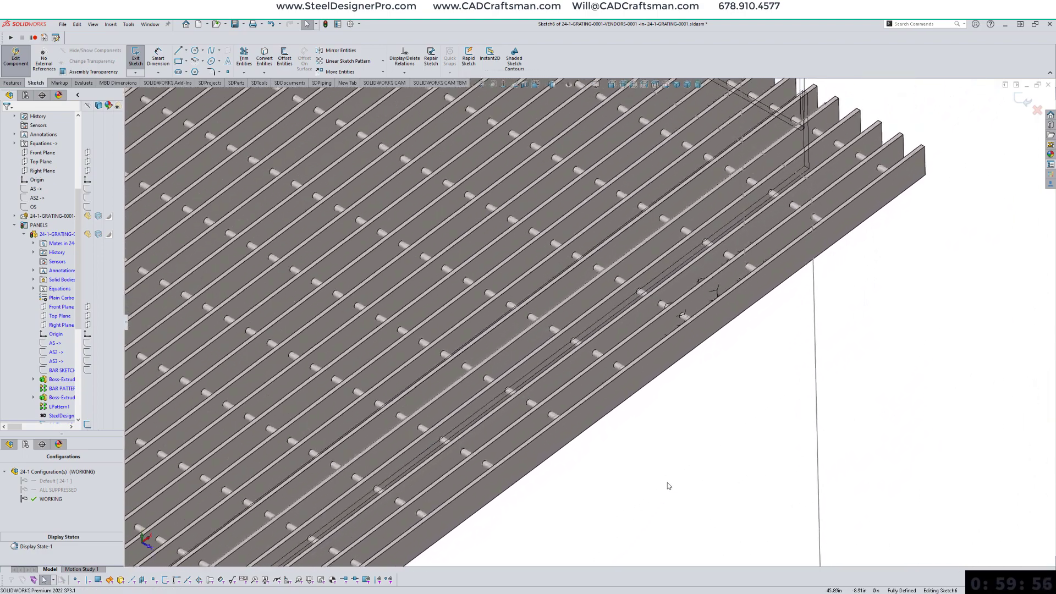
scroll(722, 327, down, 5)
scroll(722, 328, down, 3)
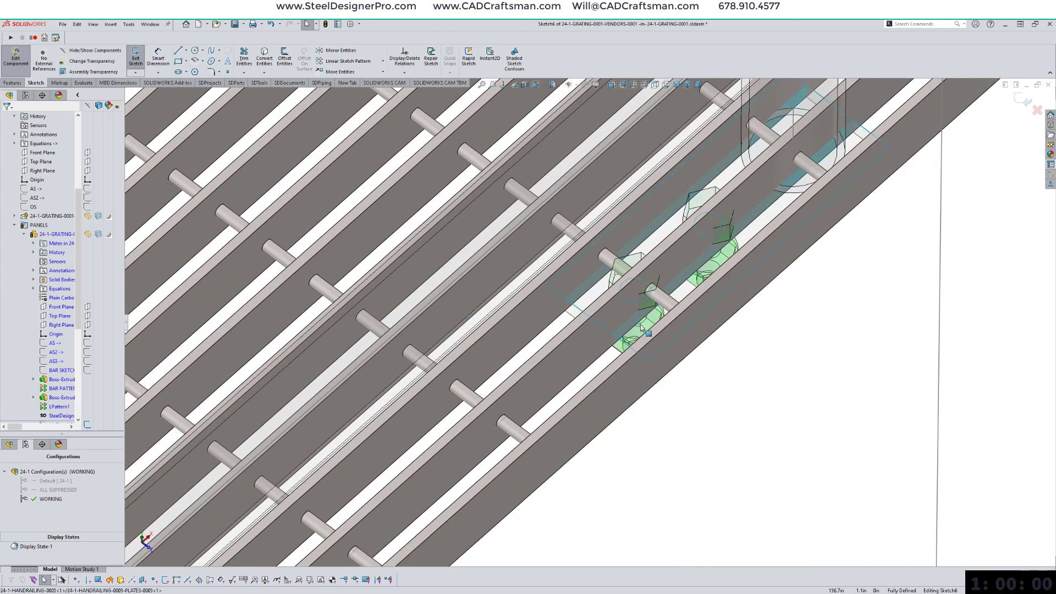
key(o)
key(Return)
scroll(700, 418, up, 2)
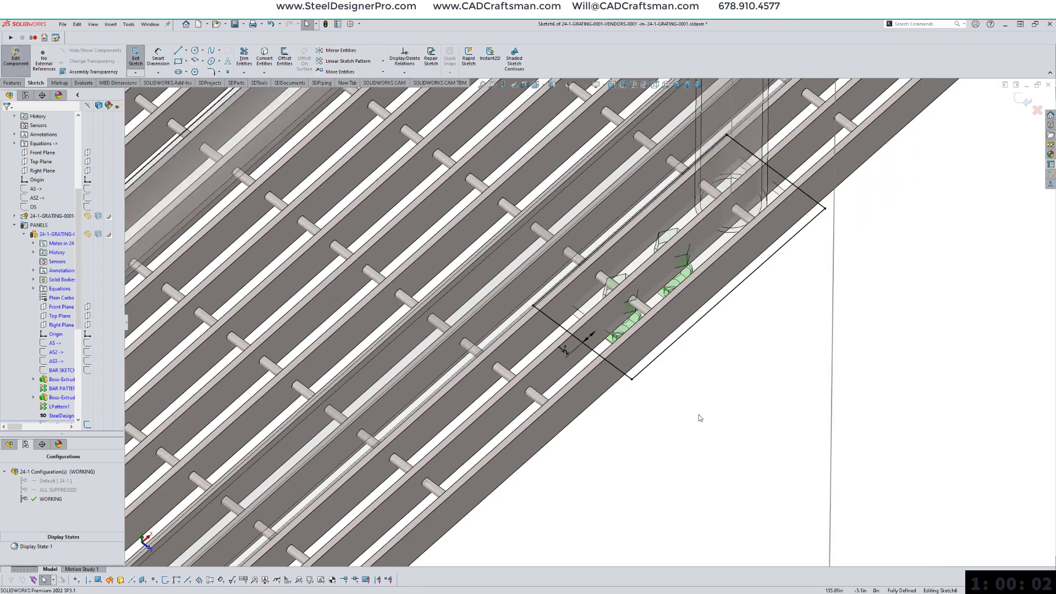
scroll(700, 418, up, 2)
middle_drag(700, 418, 699, 414)
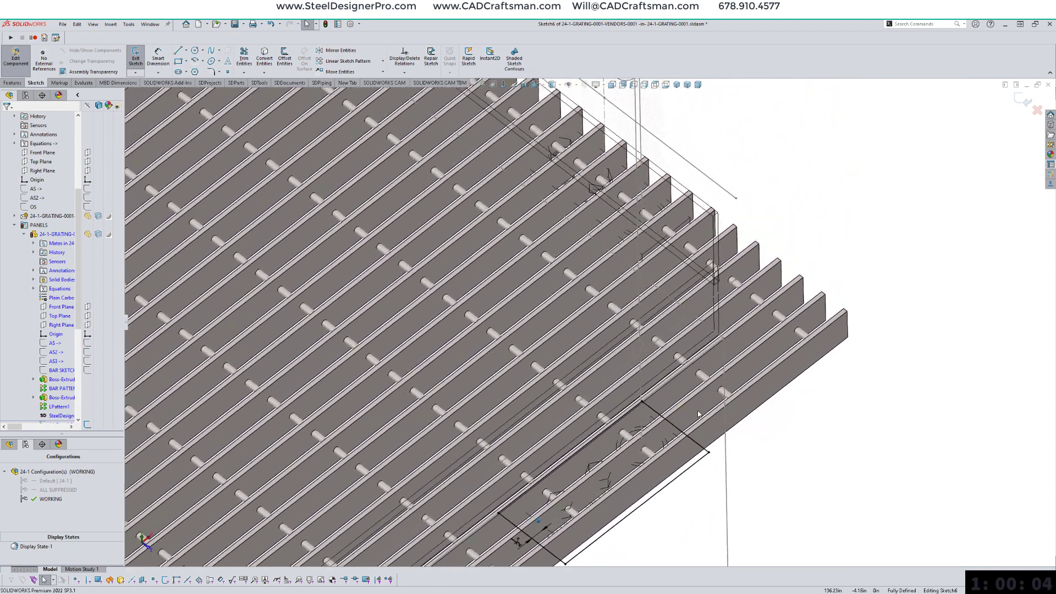
Step: Offset the outline of the end handrail's base plate near the panel's far corner outward by 0.5 in
scroll(699, 414, down, 5)
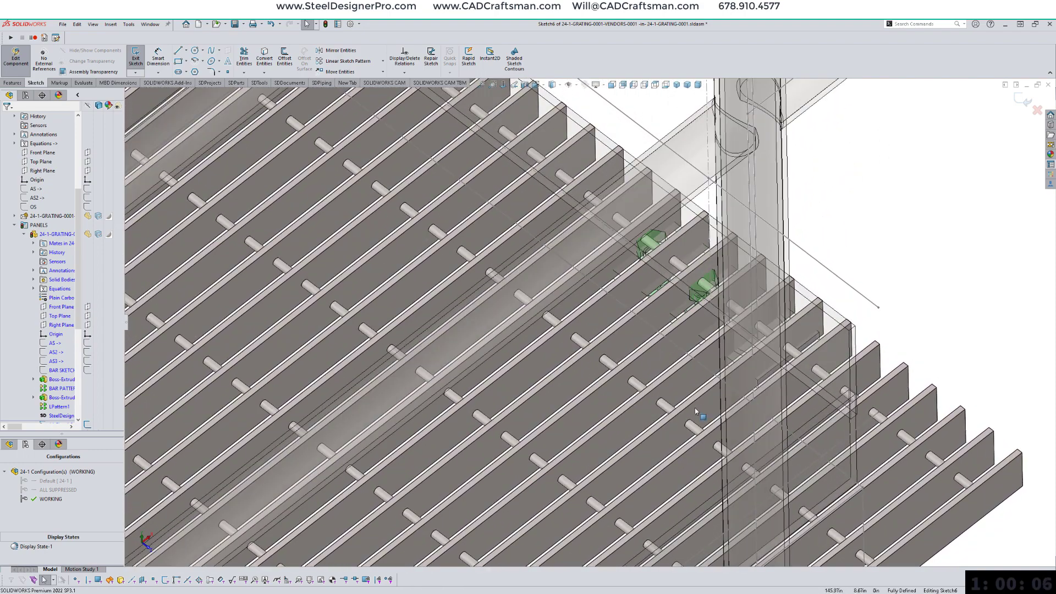
click(683, 313)
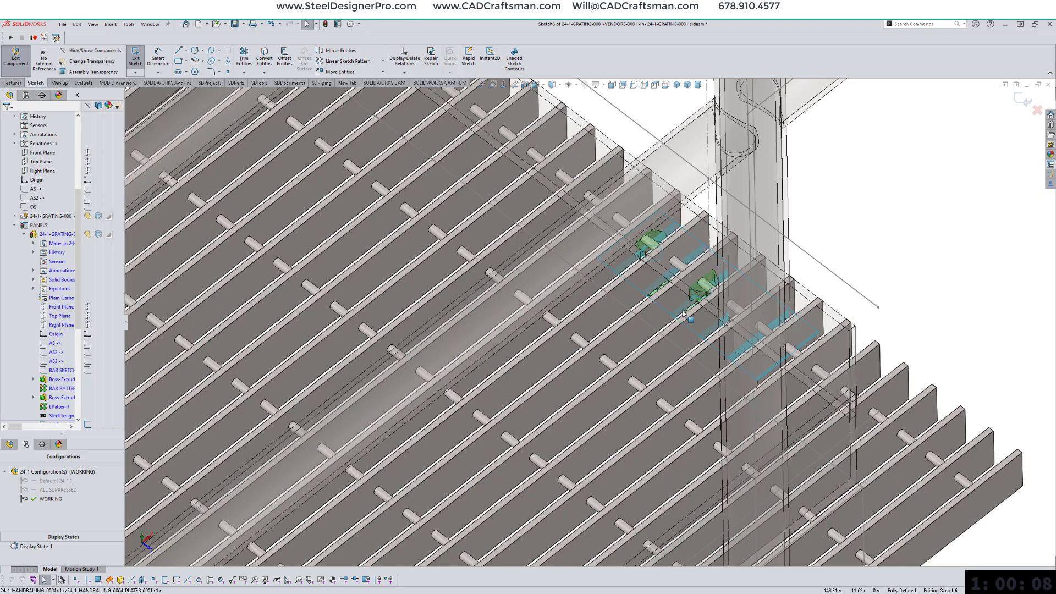
key(o)
key(Return)
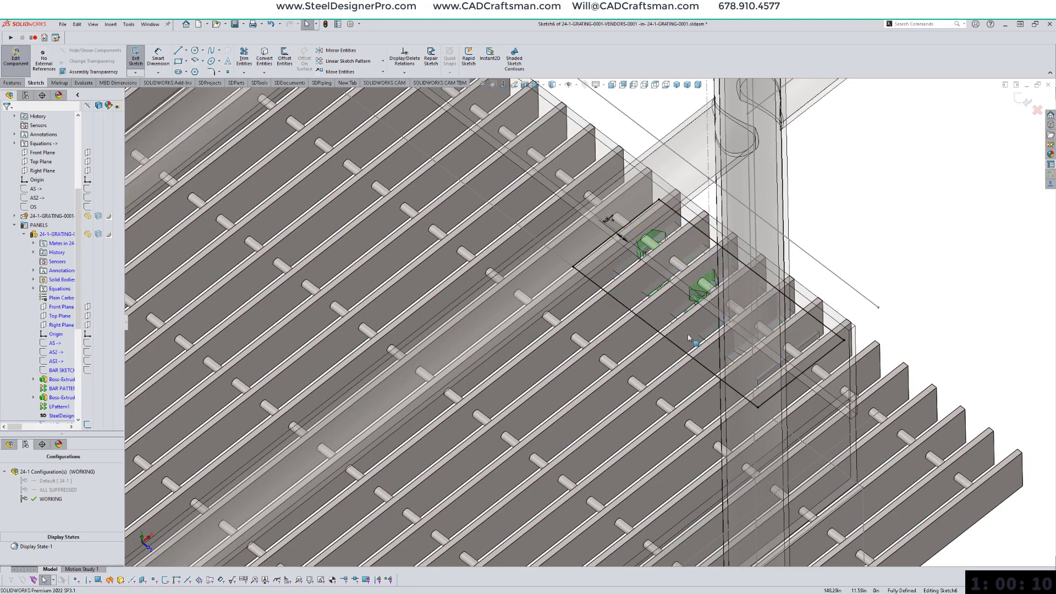
Step: Cut the offset outlines through all of the front grating panel in the reversed direction and finish editing the panel
scroll(688, 337, up, 6)
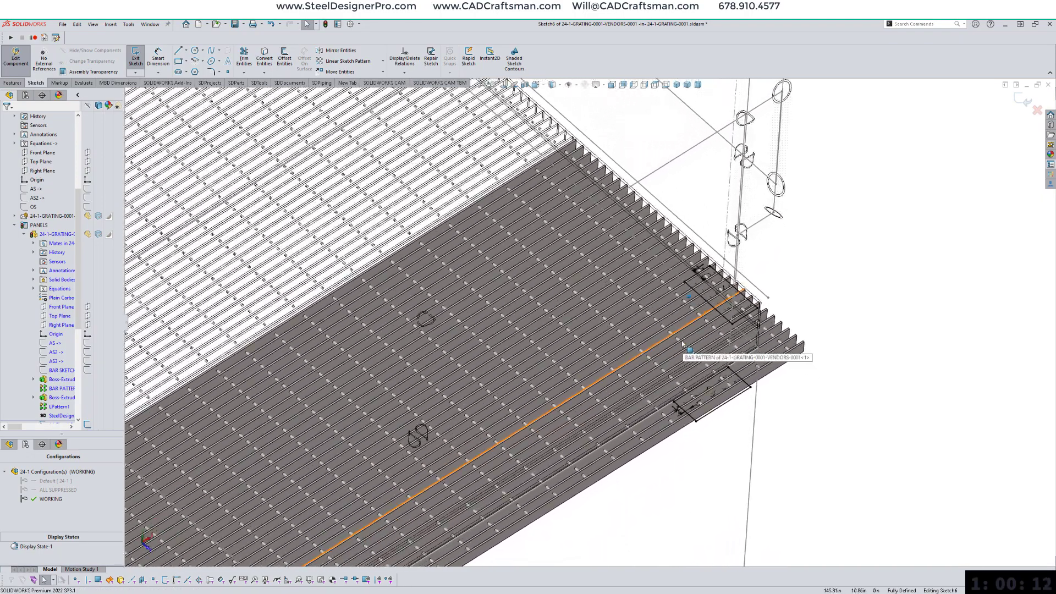
scroll(682, 344, up, 5)
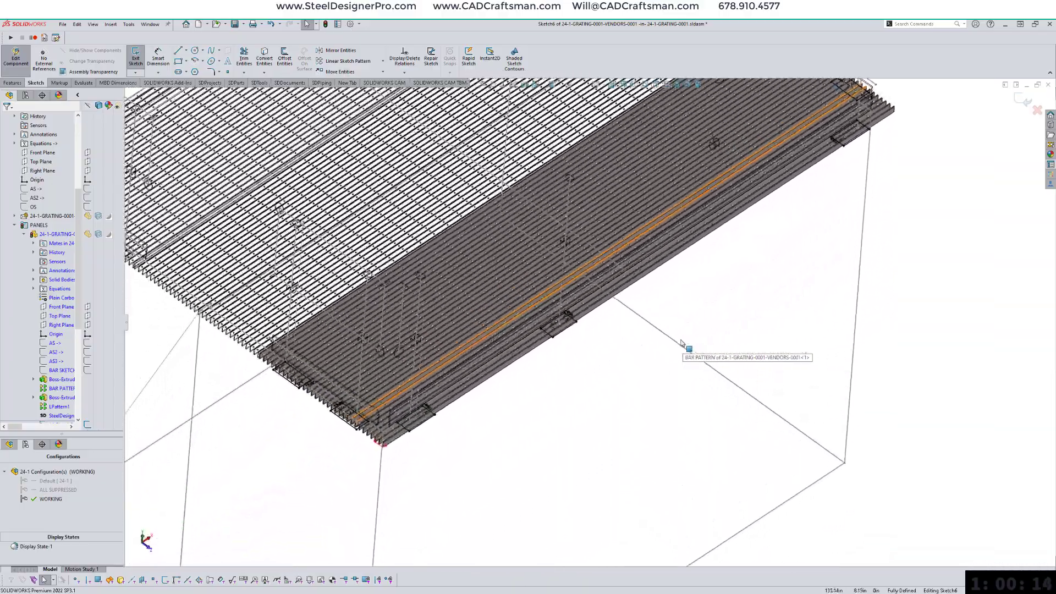
scroll(682, 344, up, 2)
key(s)
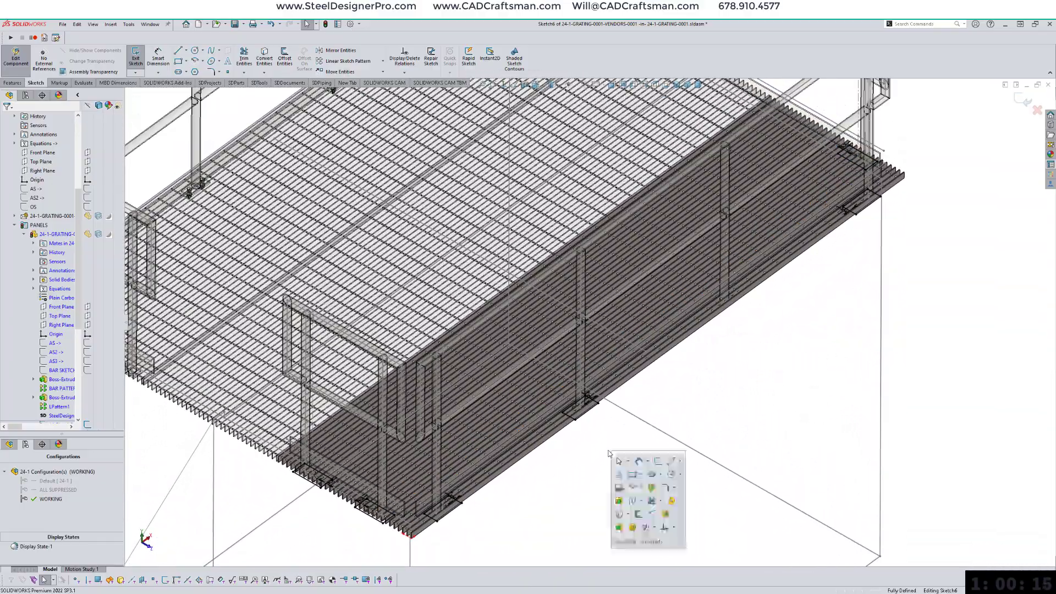
click(663, 515)
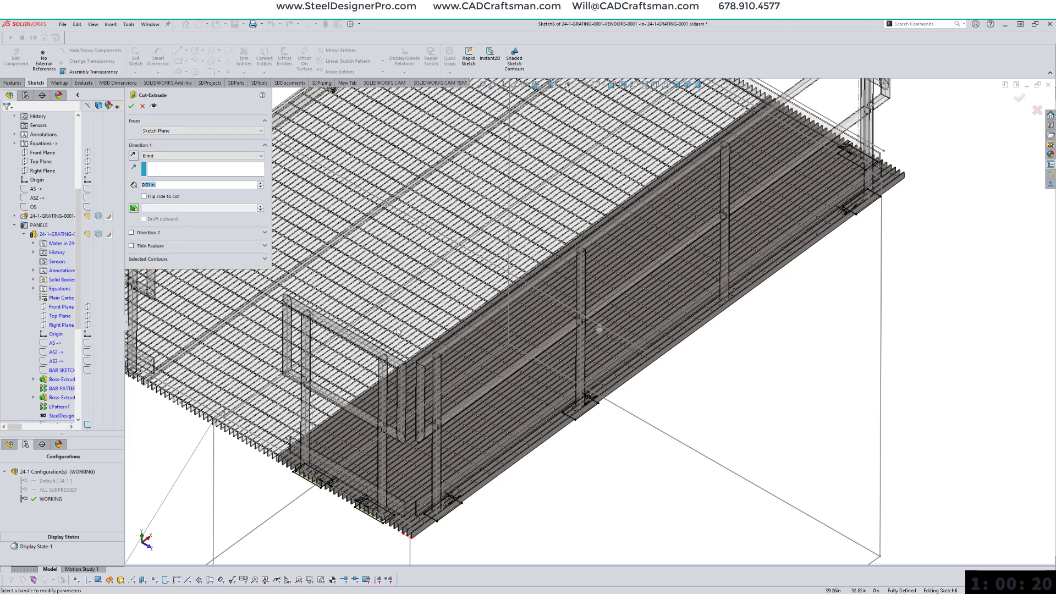
click(147, 158)
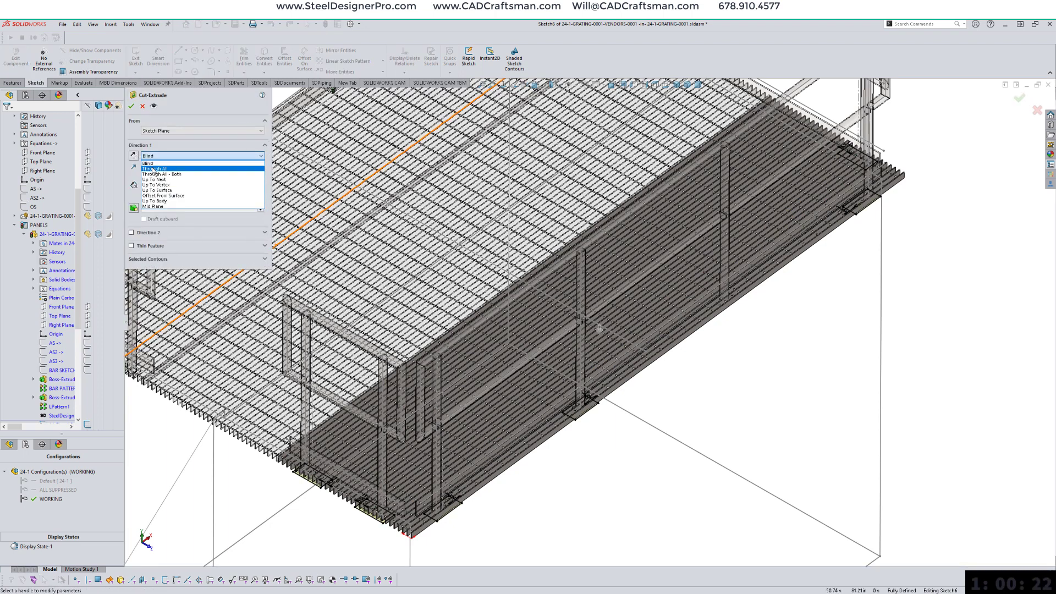
click(152, 168)
click(133, 155)
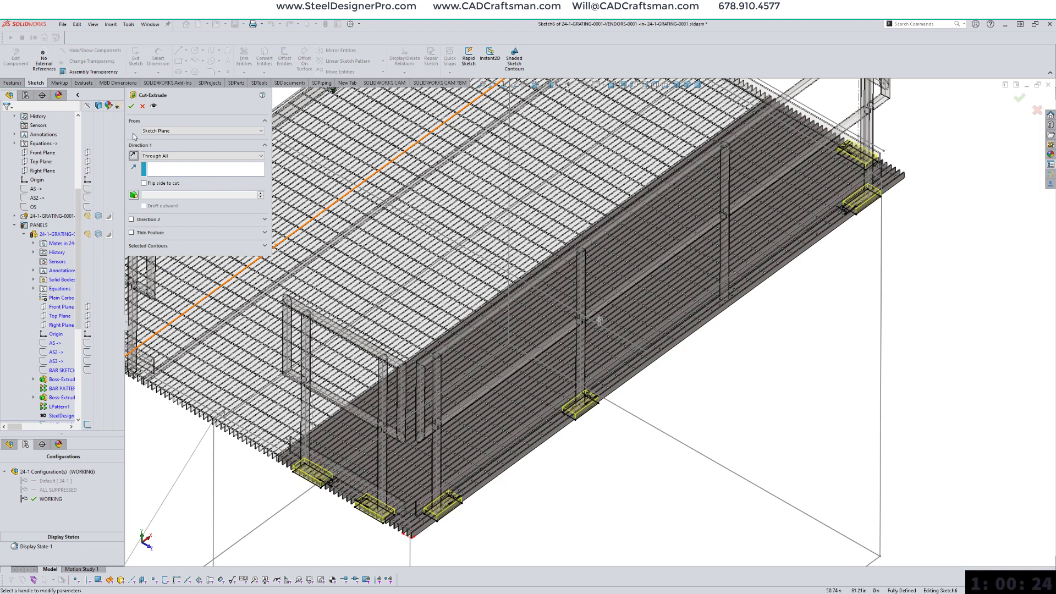
click(132, 106)
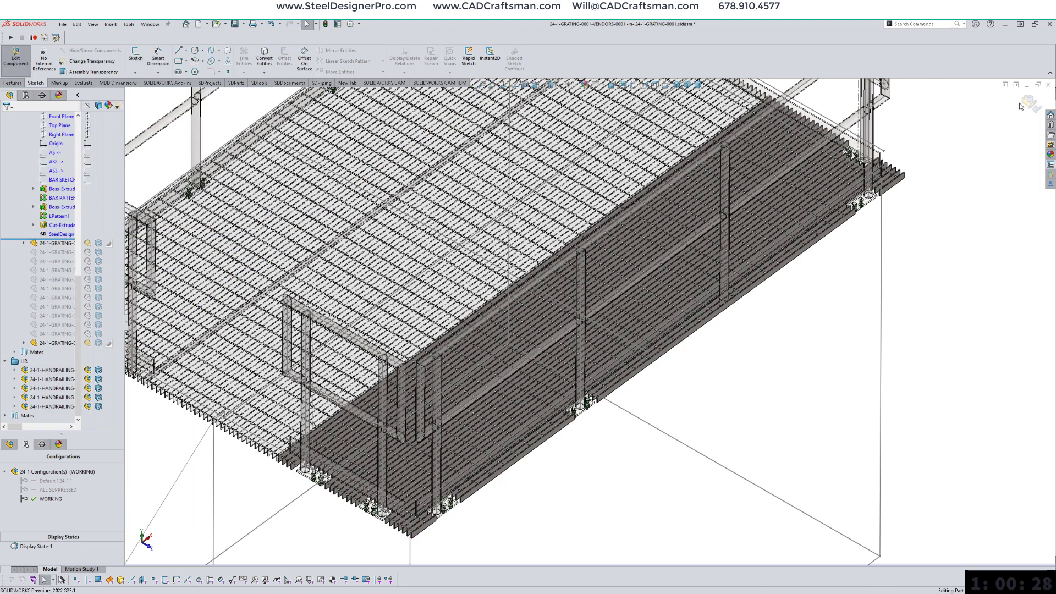
click(1028, 101)
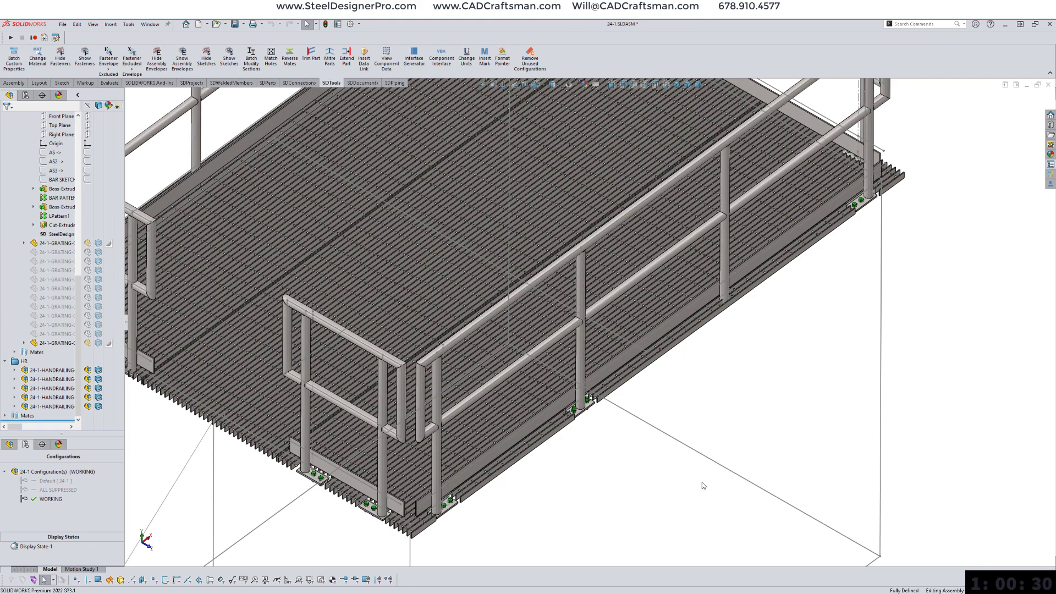
Step: Edit the middle grating panel within the assembly and start a sketch on its Top Plane
click(248, 411)
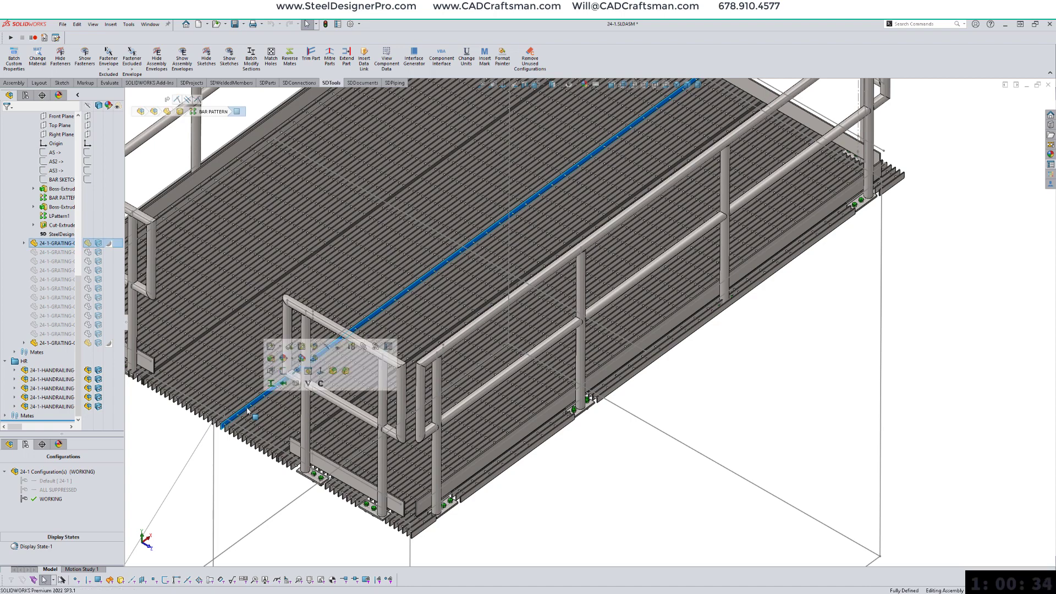
click(315, 347)
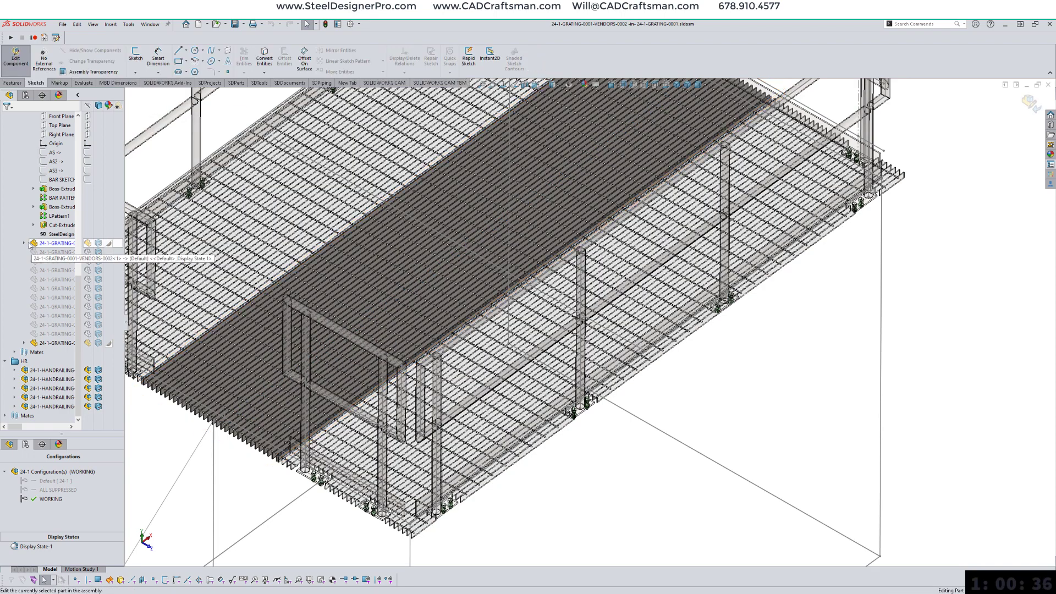
click(60, 317)
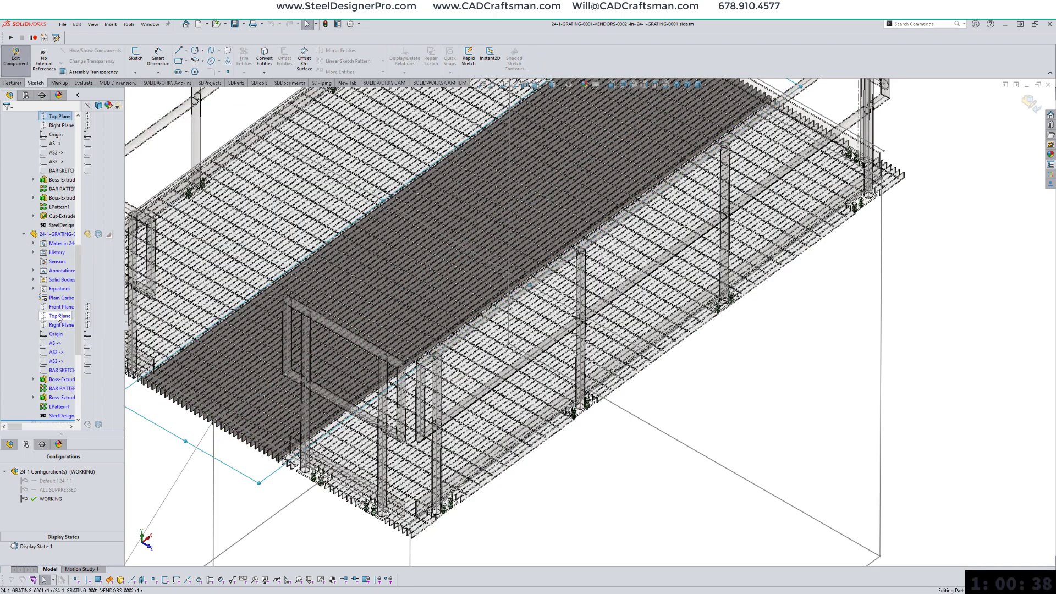
click(66, 290)
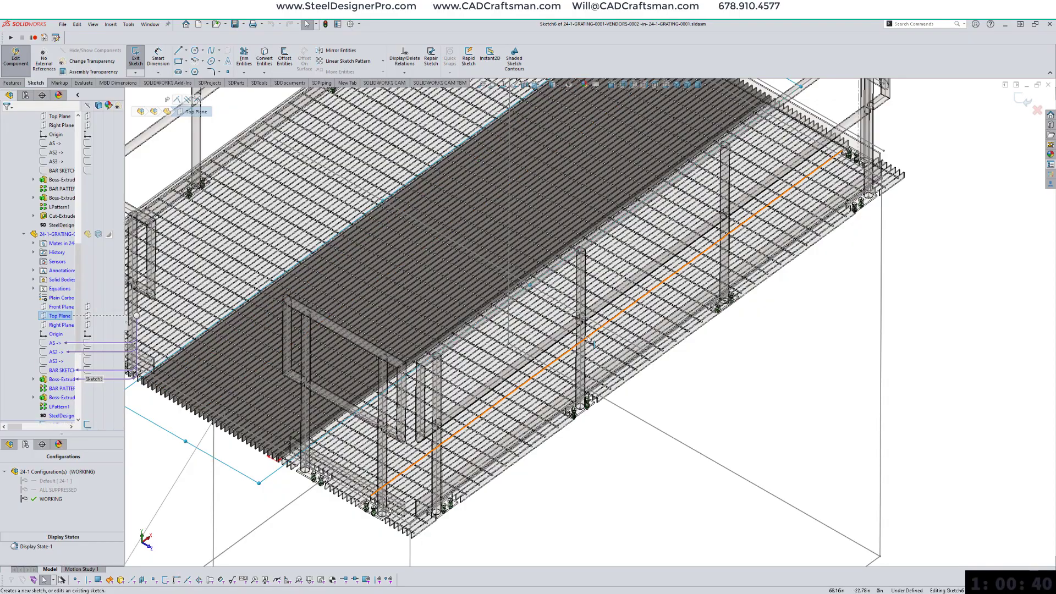
Step: Offset the outline of the end handrail's base plate on the middle panel outward by 0.5 in
scroll(588, 344, up, 4)
scroll(588, 340, down, 4)
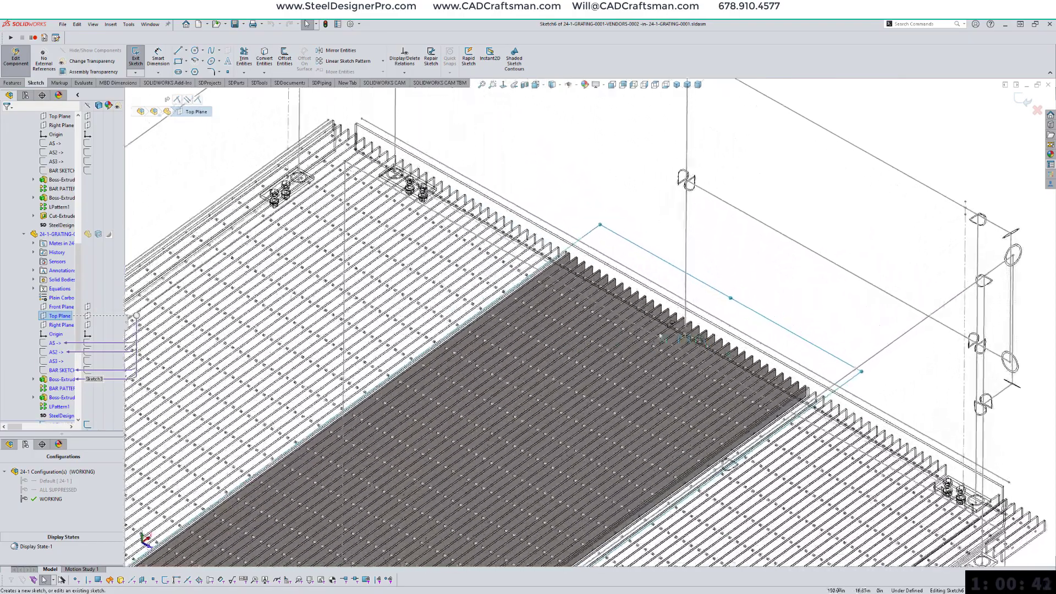
scroll(625, 336, down, 5)
scroll(670, 358, down, 3)
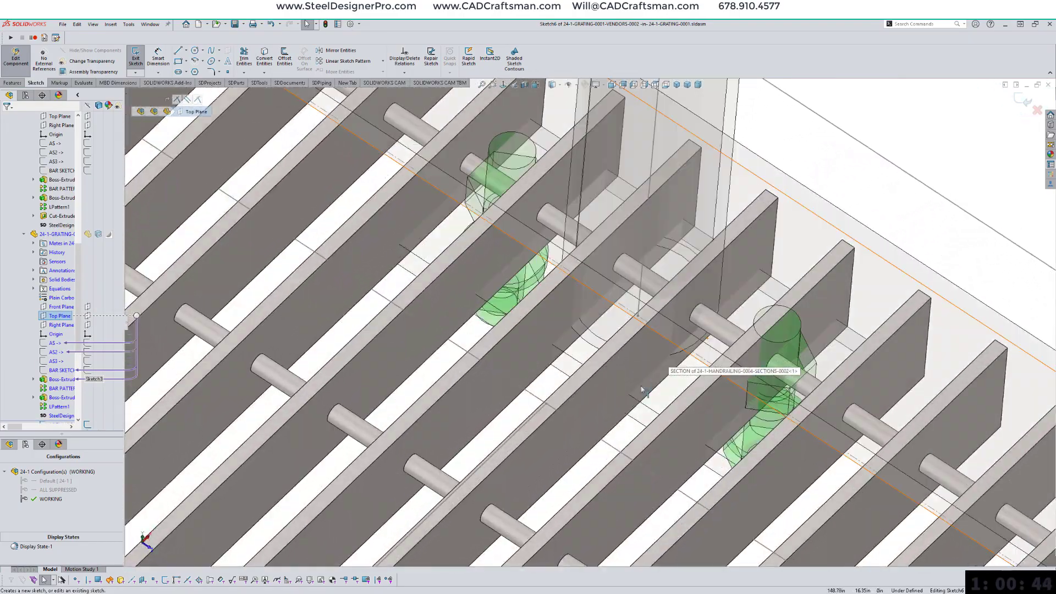
key(o)
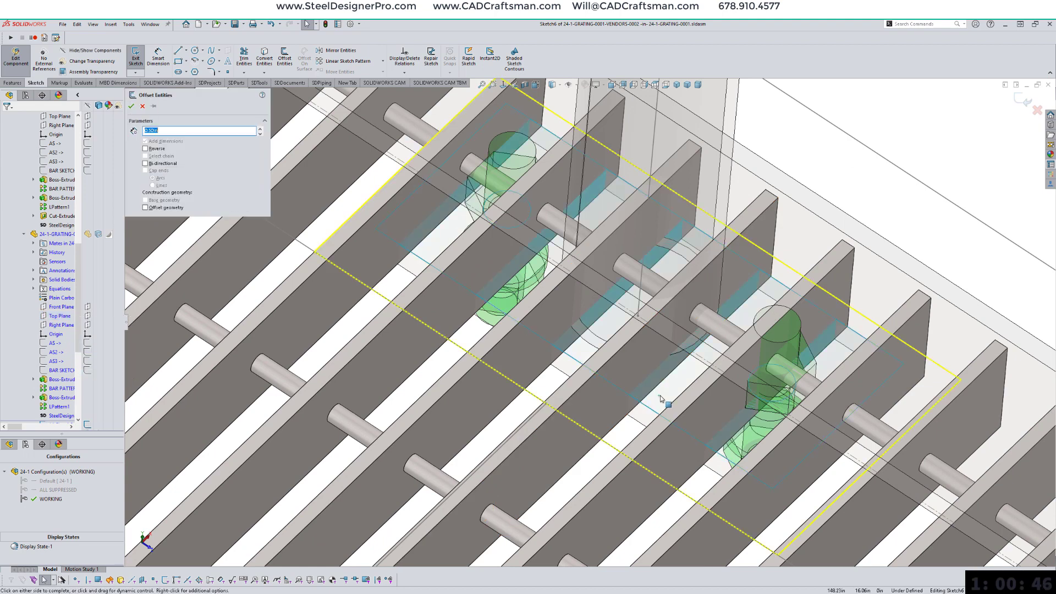
key(Return)
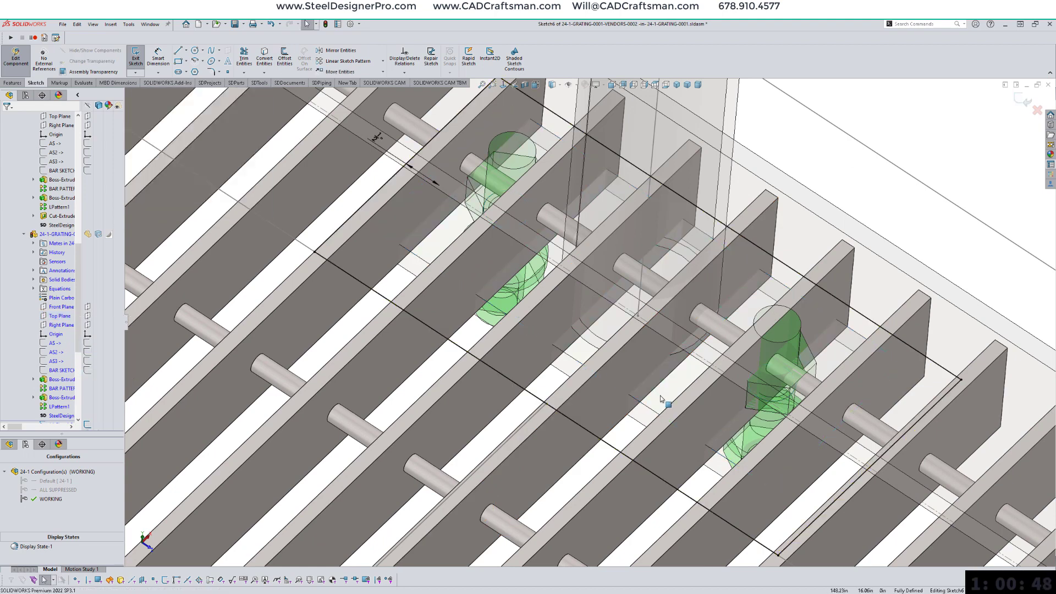
Step: Cut the offset outline through all of the middle grating panel in the reversed direction
key(s)
click(715, 458)
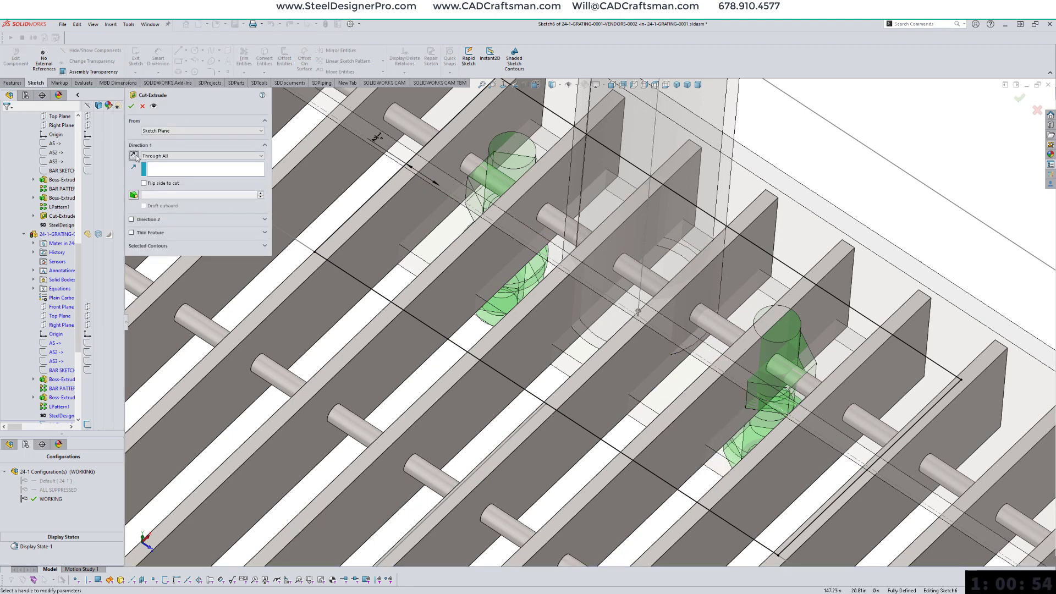
click(132, 107)
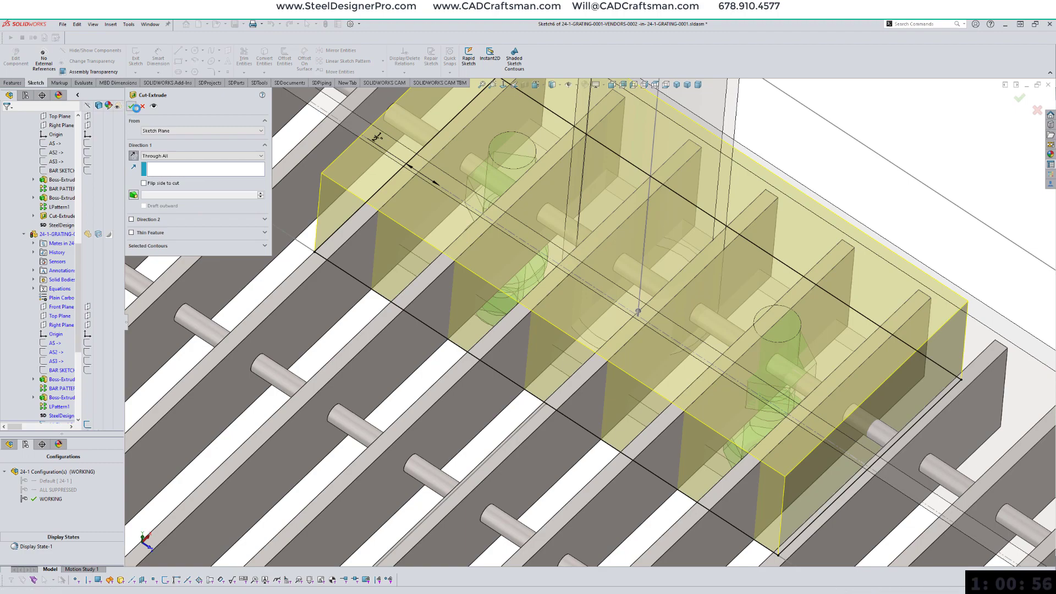
Step: Switch part editing to the rear grating panel and start a sketch on its Top Plane
scroll(809, 212, up, 5)
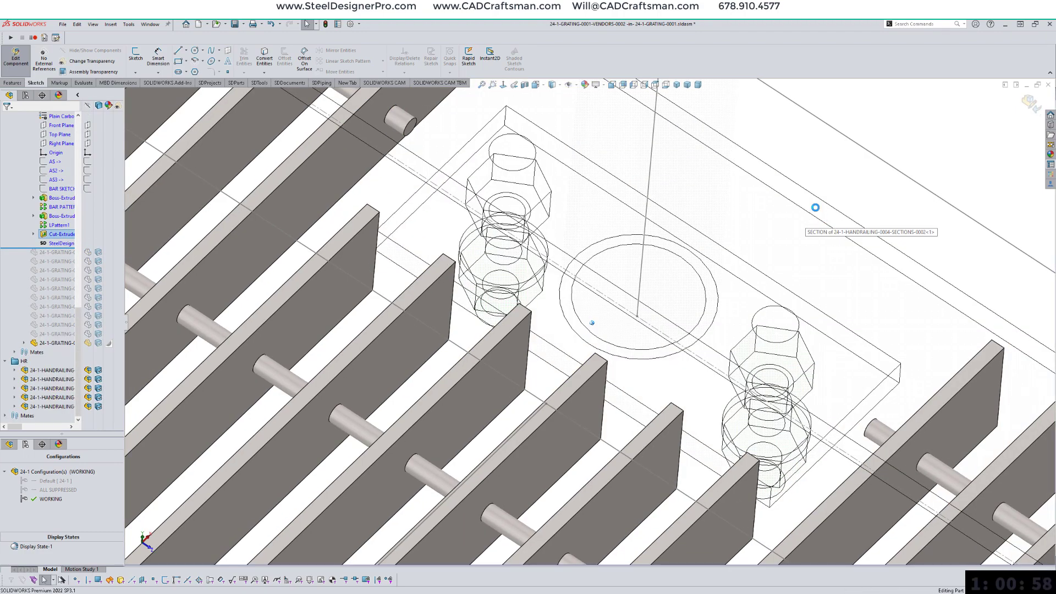
scroll(816, 208, up, 5)
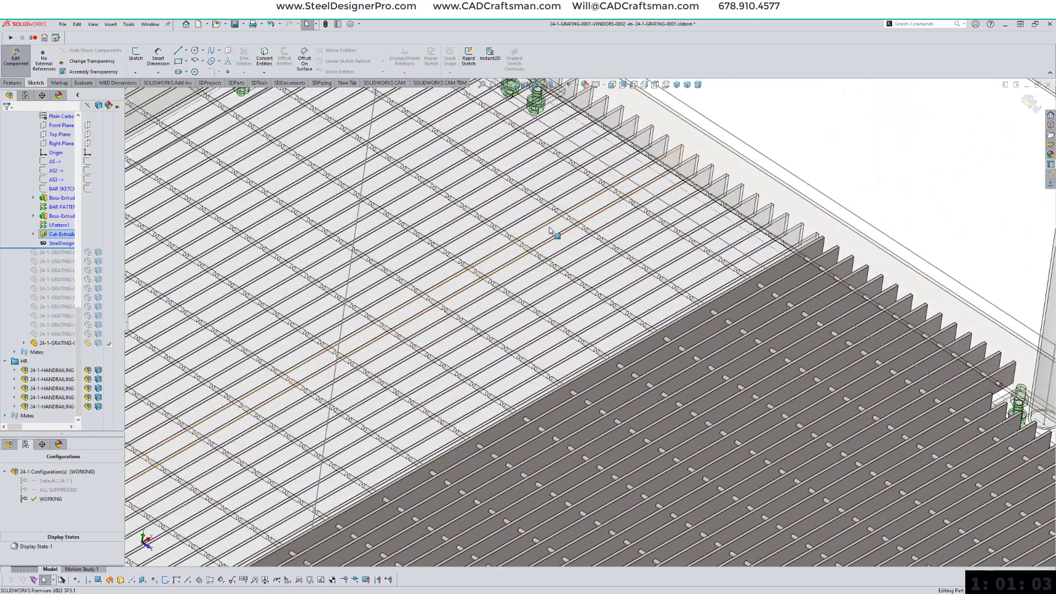
click(550, 230)
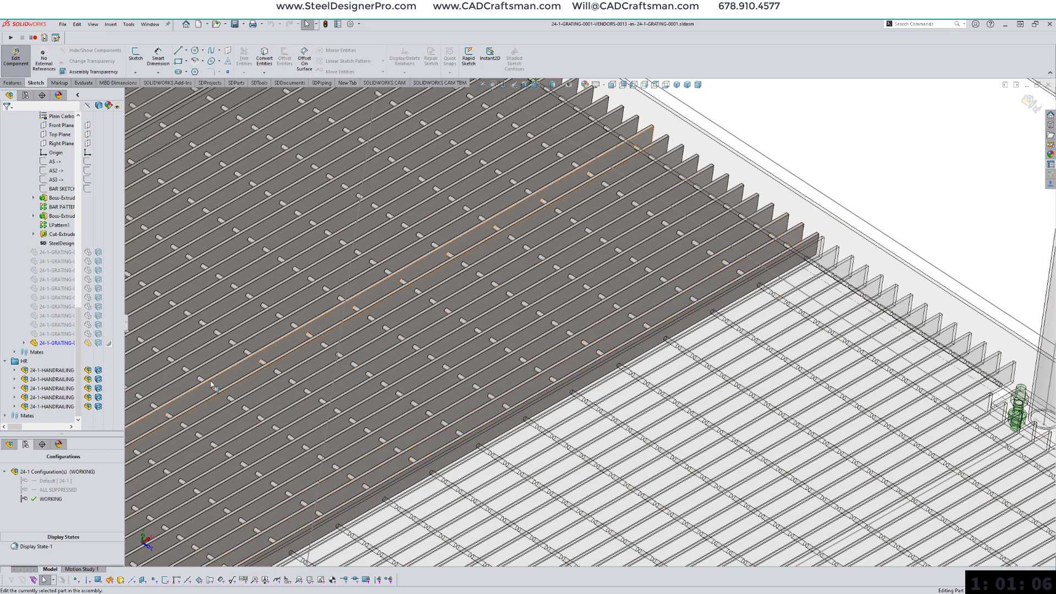
click(24, 342)
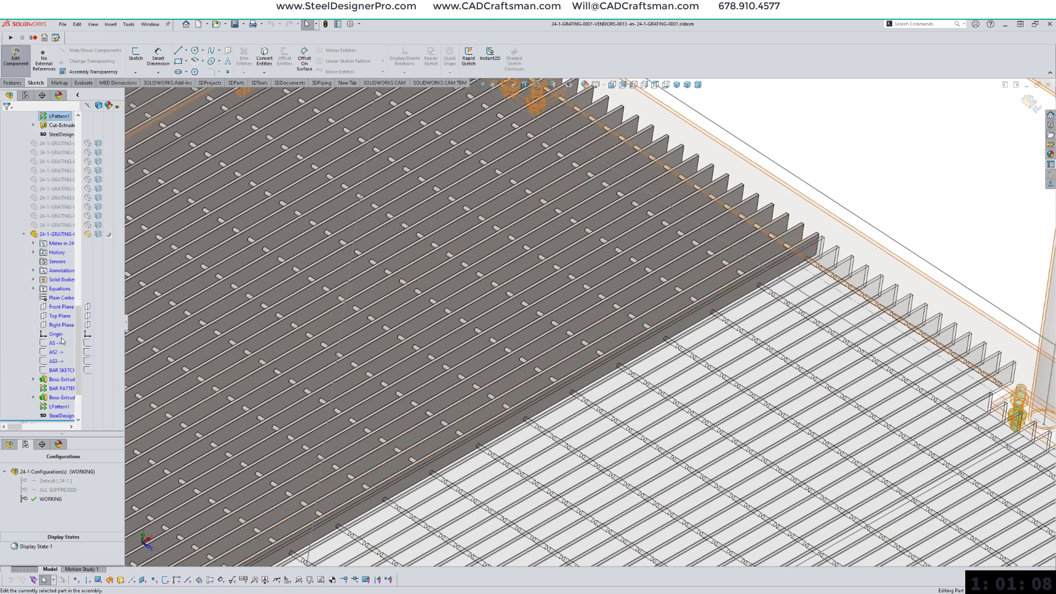
click(59, 317)
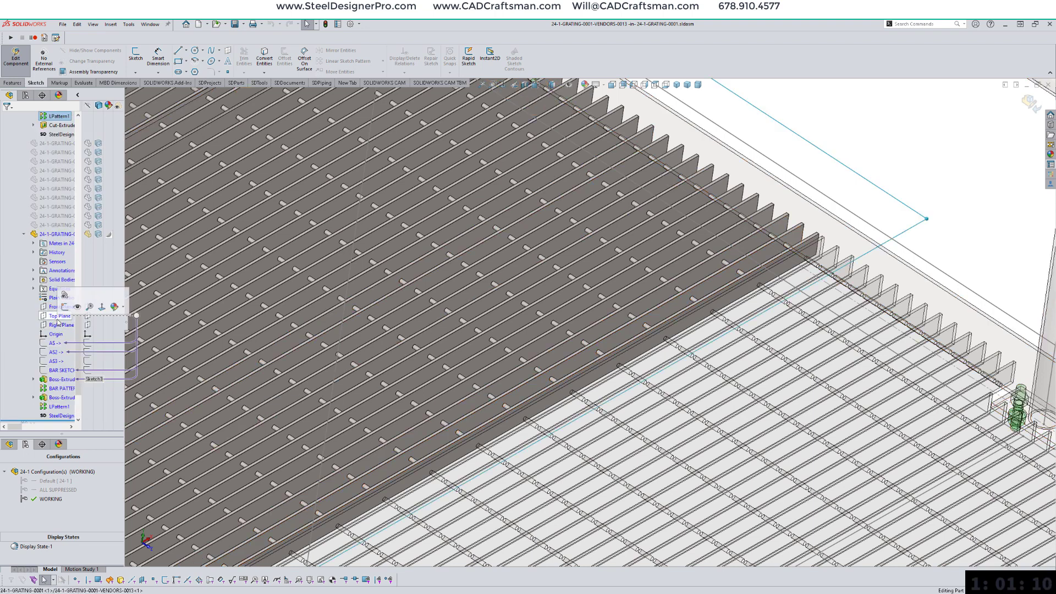
click(65, 306)
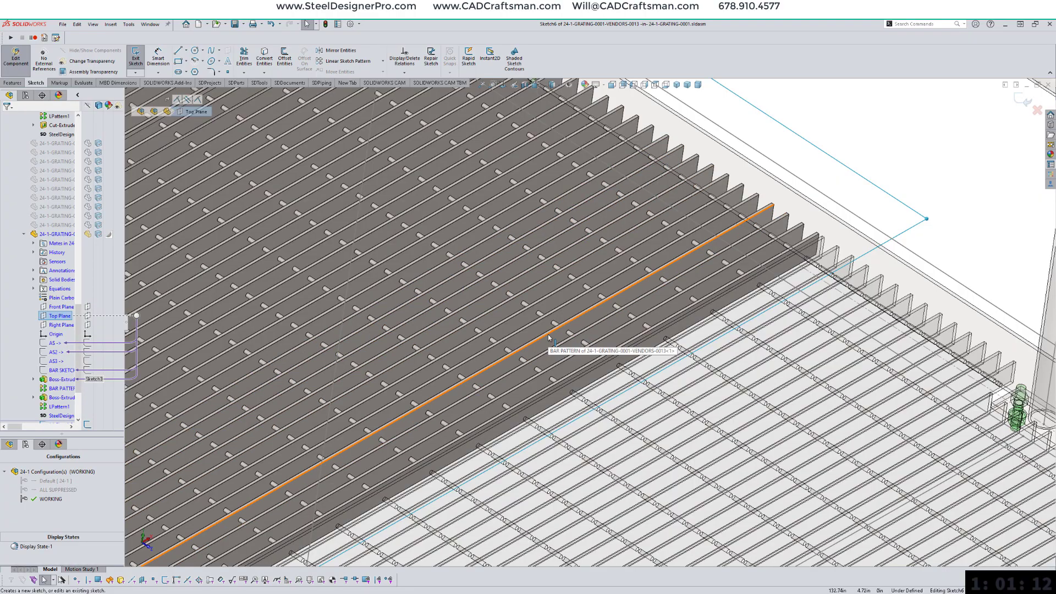
Step: Offset the outline of the end handrail's base plate near the rear panel's corner outward by 0.5 in
scroll(548, 337, up, 3)
scroll(549, 337, down, 4)
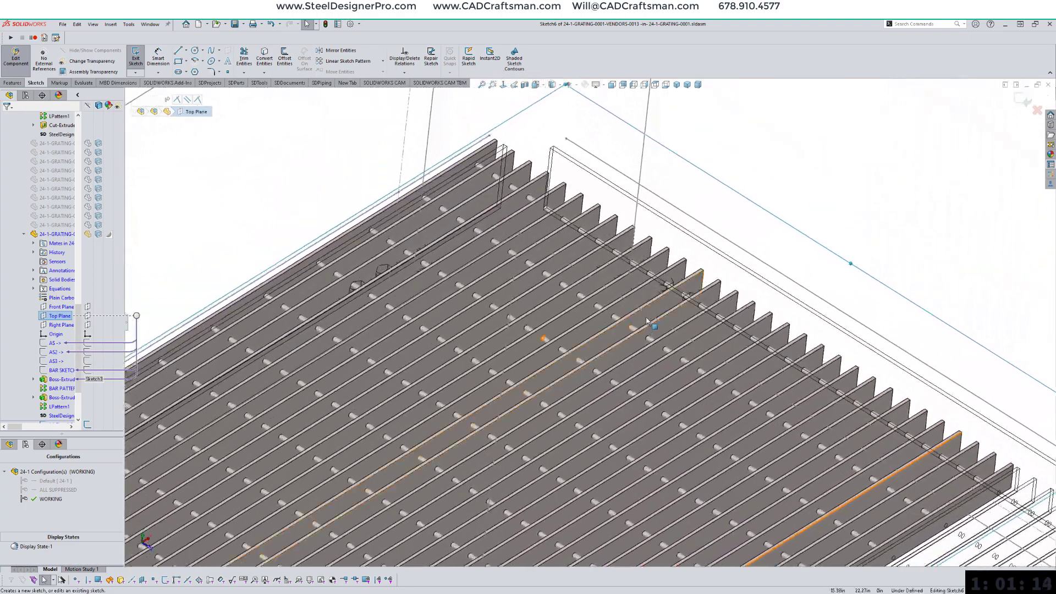
scroll(654, 316, down, 6)
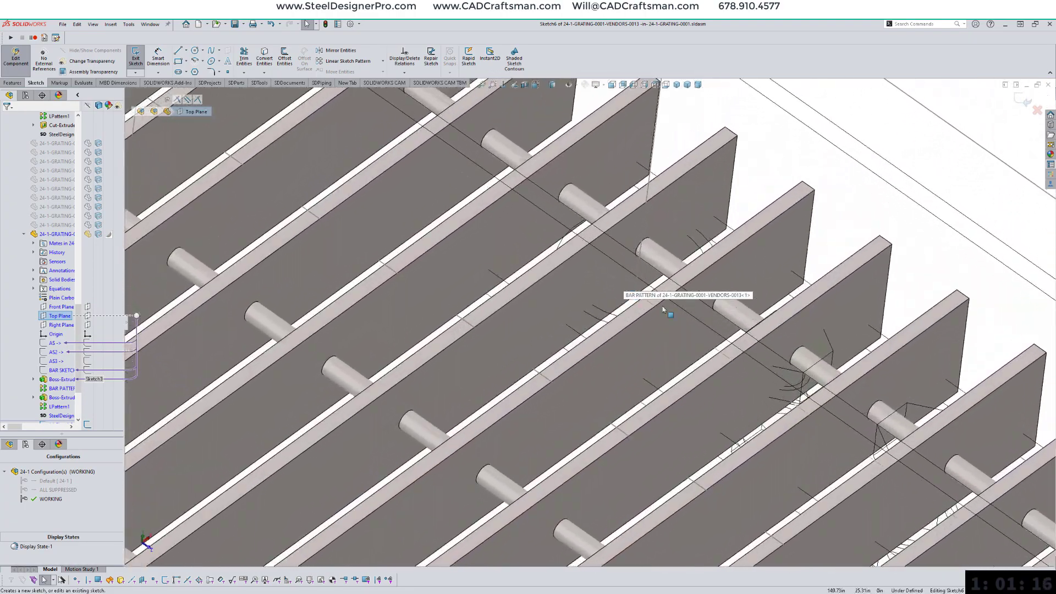
click(824, 487)
key(o)
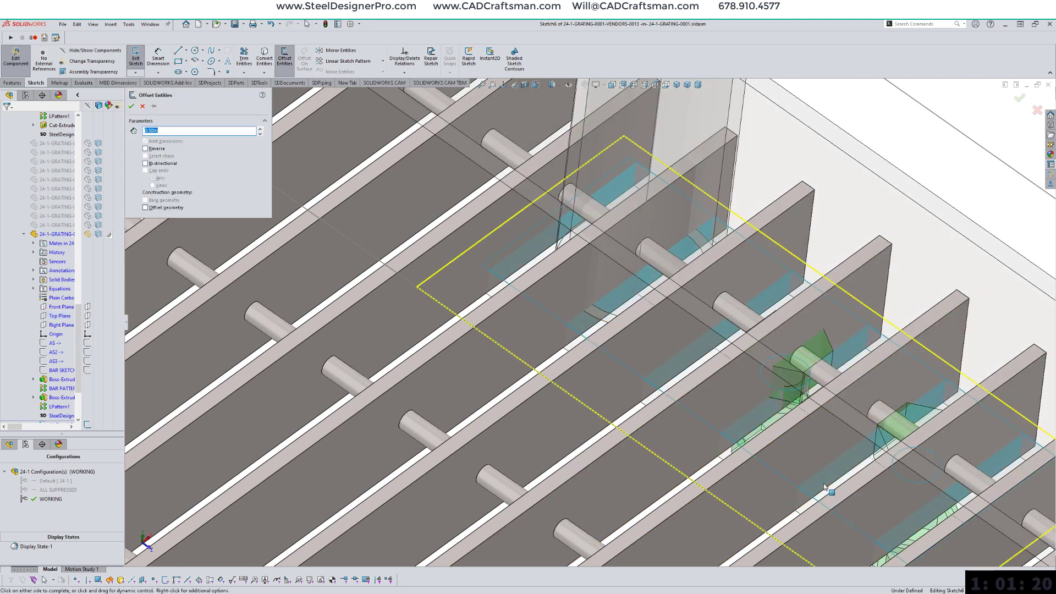
click(824, 487)
Step: Offset the outline of the rear long handrail's base plate nearest the end handrail outward by 0.5 in
scroll(755, 426, up, 5)
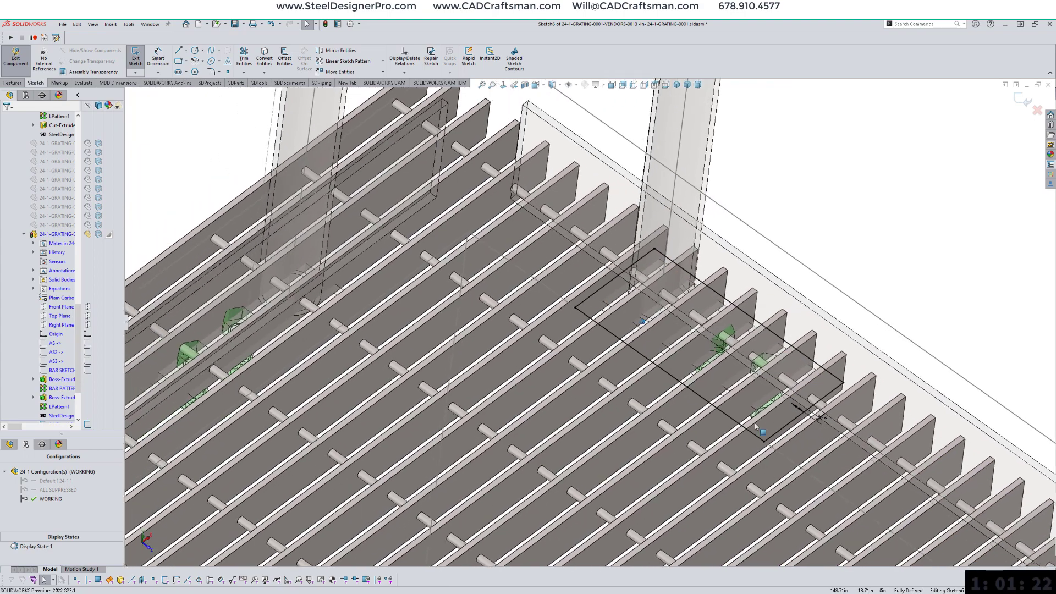
middle_drag(755, 426, 597, 406)
scroll(597, 406, down, 2)
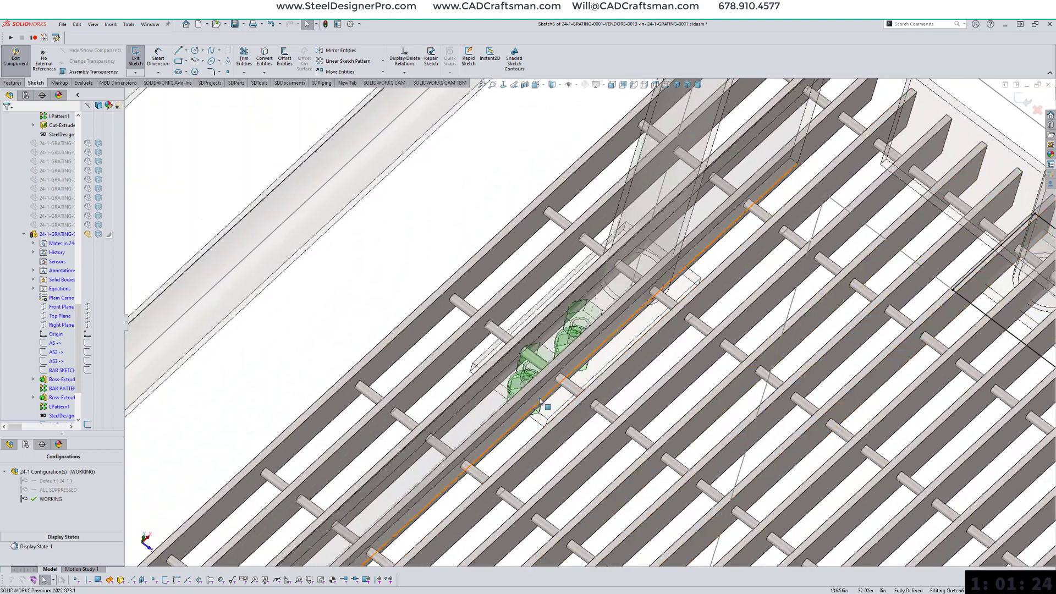
click(560, 402)
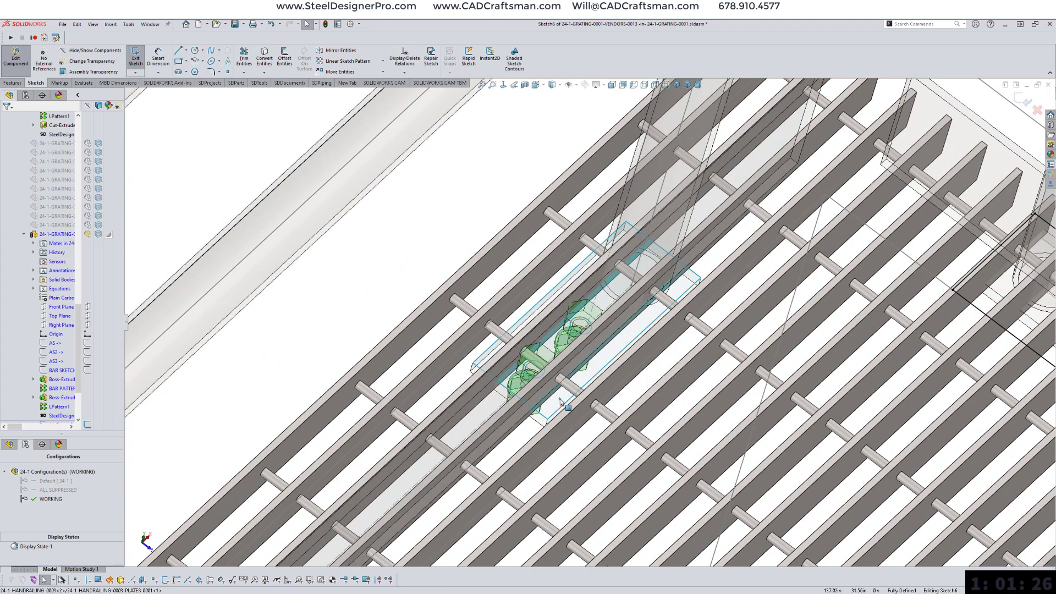
key(o)
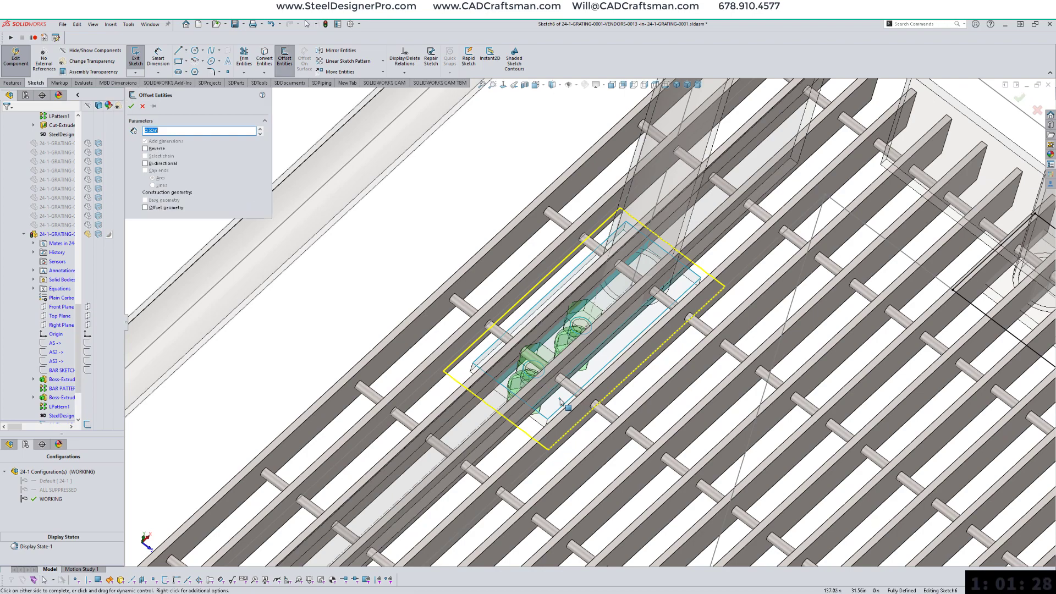
click(561, 402)
Step: Offset the outline of the rear long handrail's second base plate from the end handrail outward by 0.5 in
scroll(569, 406, up, 6)
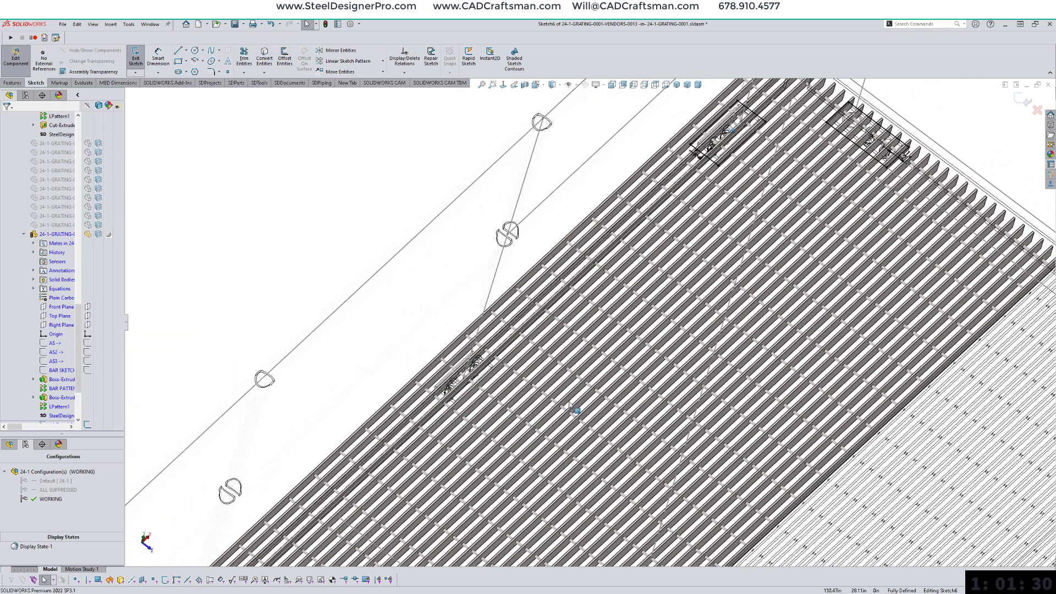
scroll(570, 406, down, 6)
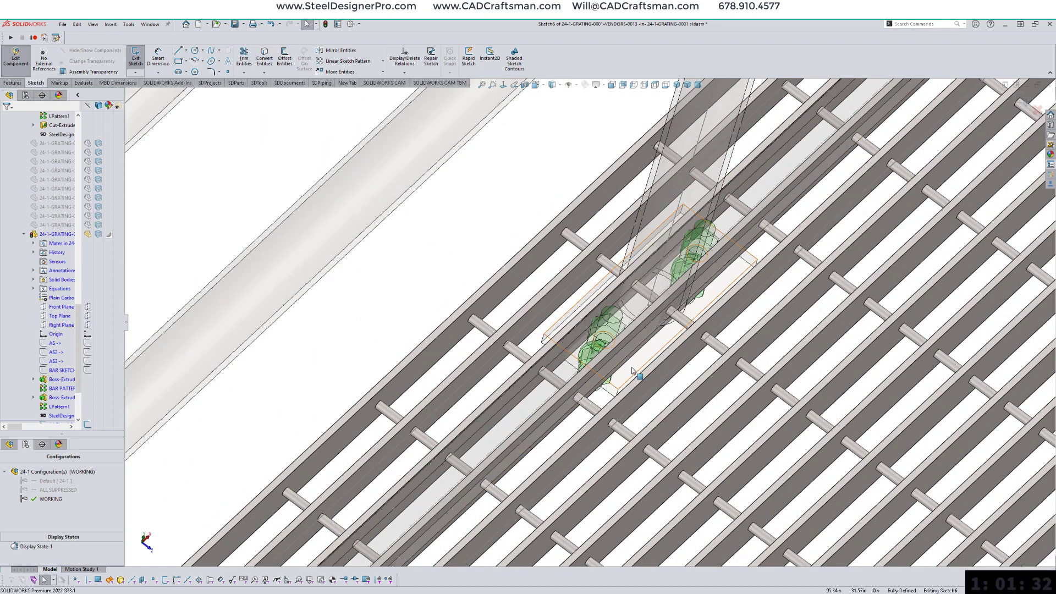
click(632, 368)
key(o)
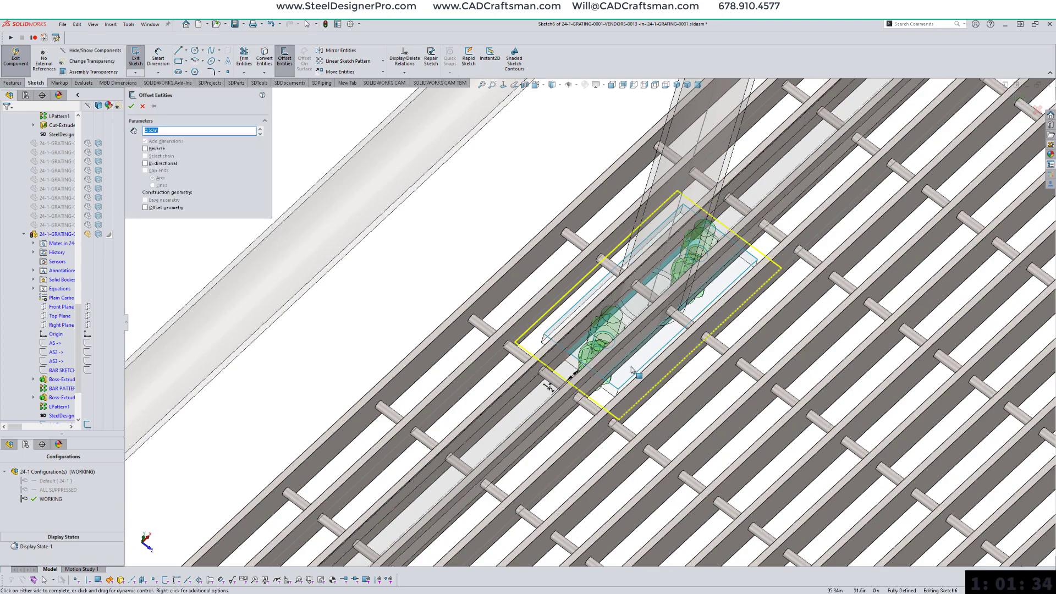
key(Return)
scroll(631, 367, up, 5)
scroll(428, 492, up, 2)
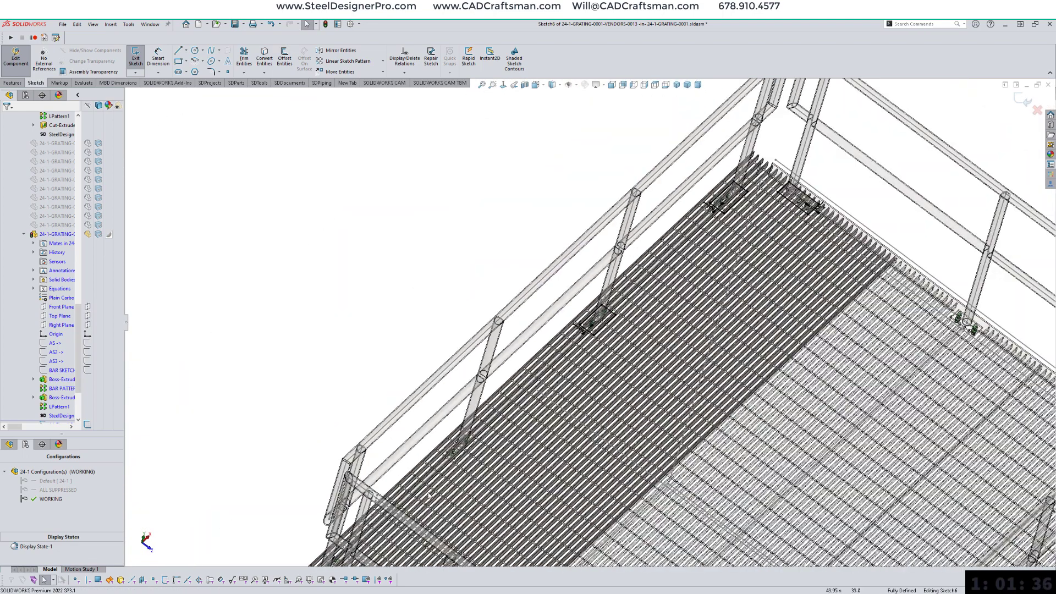
Step: Offset the outline of the rear long handrail's third base plate from the end handrail outward by 0.5 in
scroll(428, 493, down, 10)
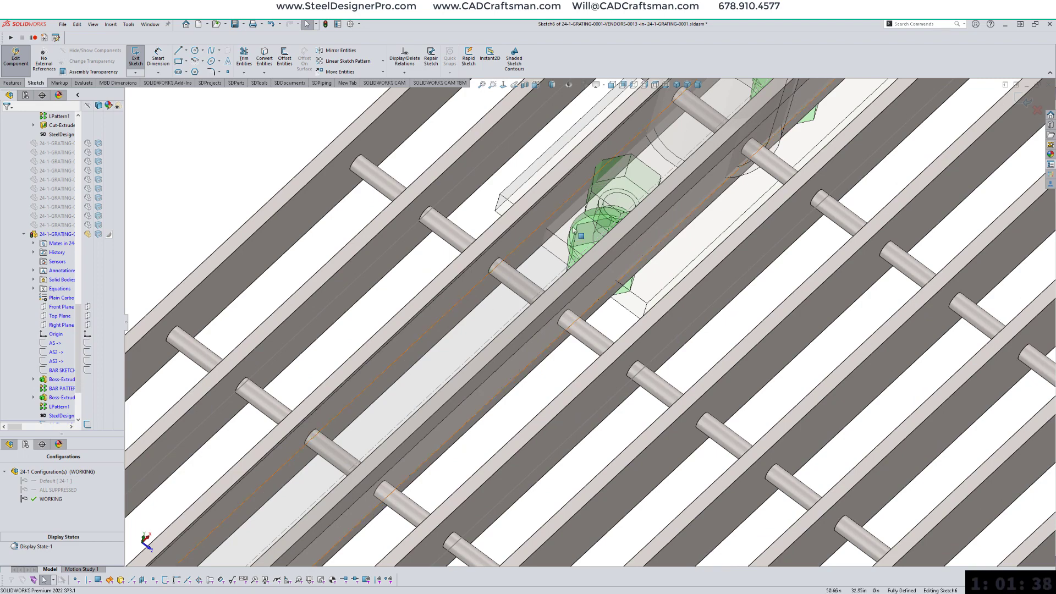
click(678, 258)
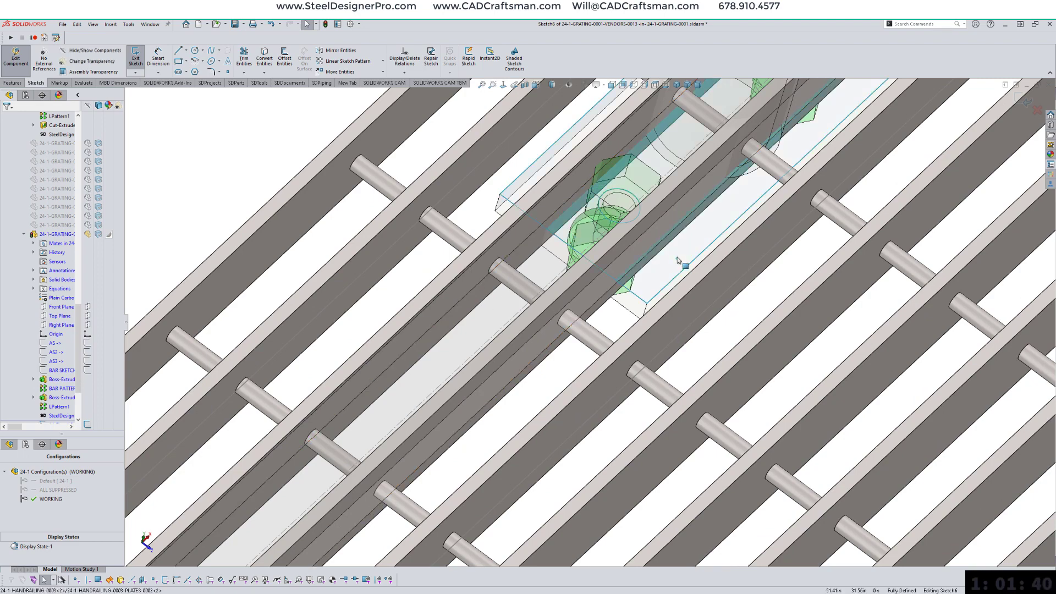
key(o)
click(514, 302)
scroll(645, 400, up, 2)
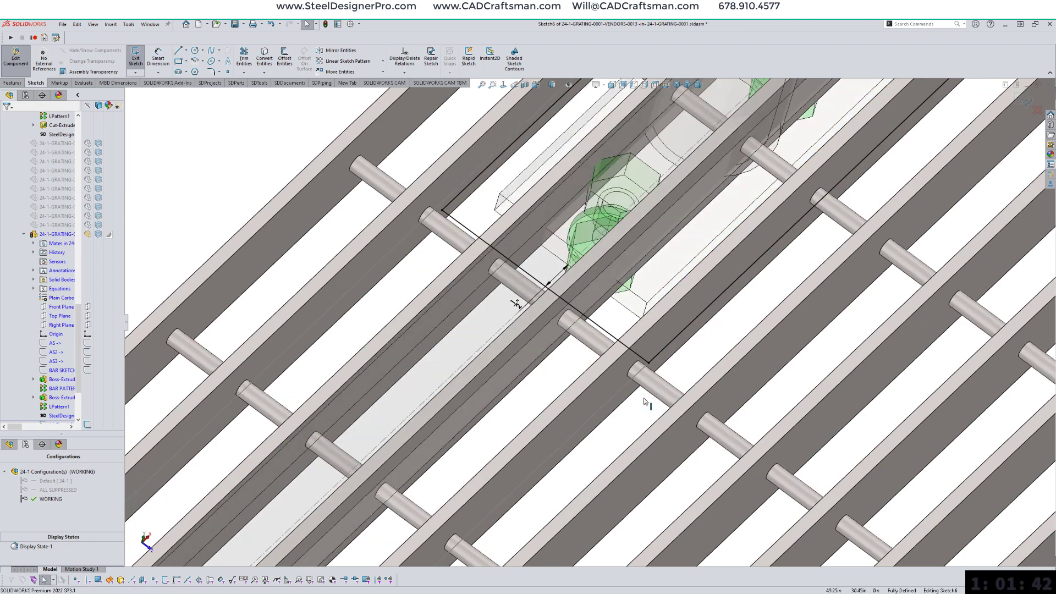
Step: Offset the outline of the rear long handrail's last base plate, at the stair-side corner, outward by 0.5 in
scroll(644, 401, up, 6)
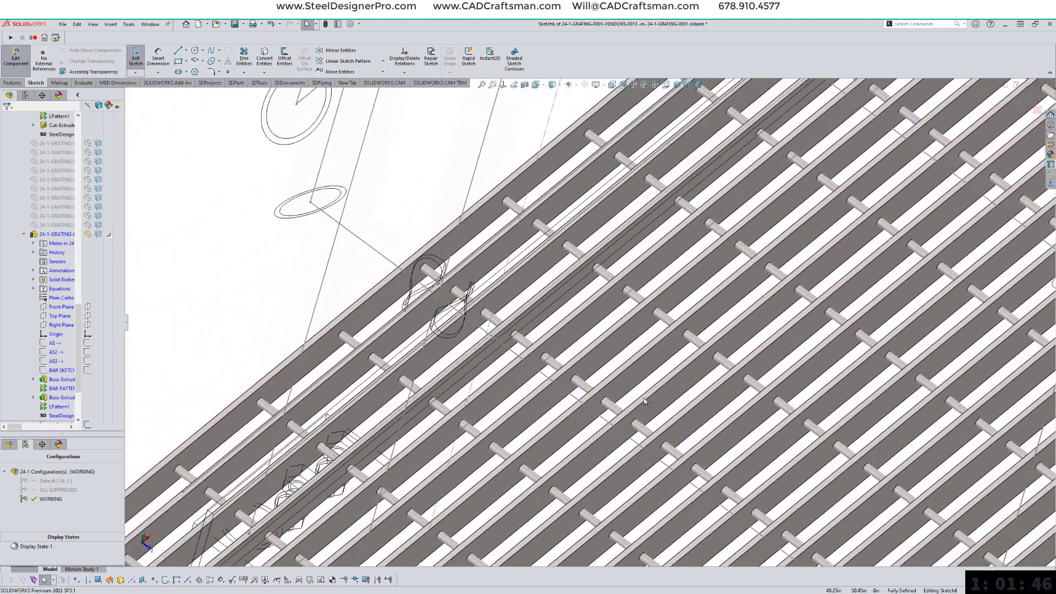
scroll(645, 398, up, 2)
scroll(418, 347, down, 4)
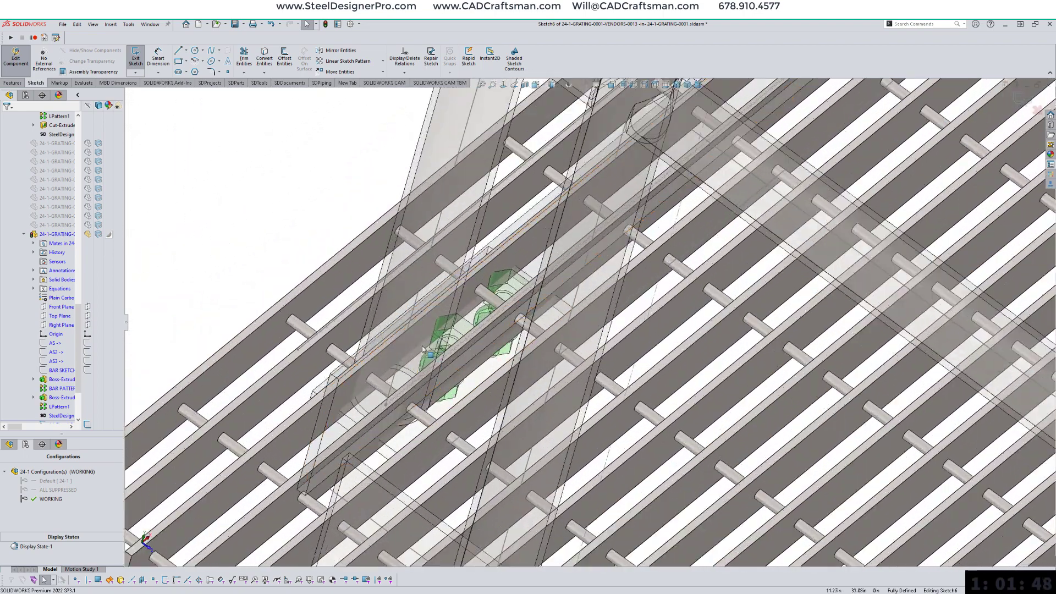
click(553, 318)
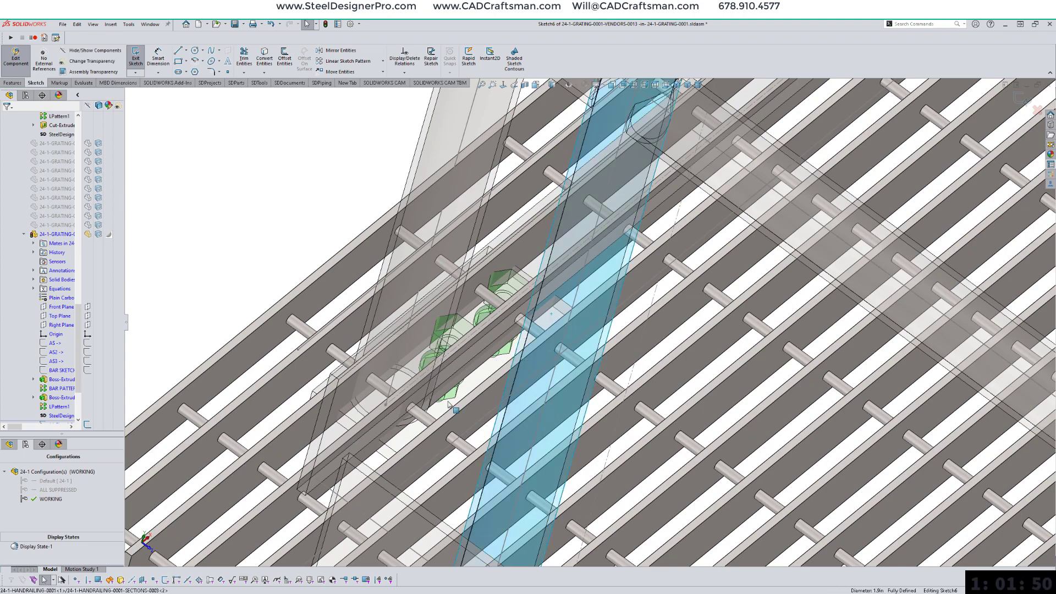
middle_drag(400, 438, 426, 442)
click(406, 330)
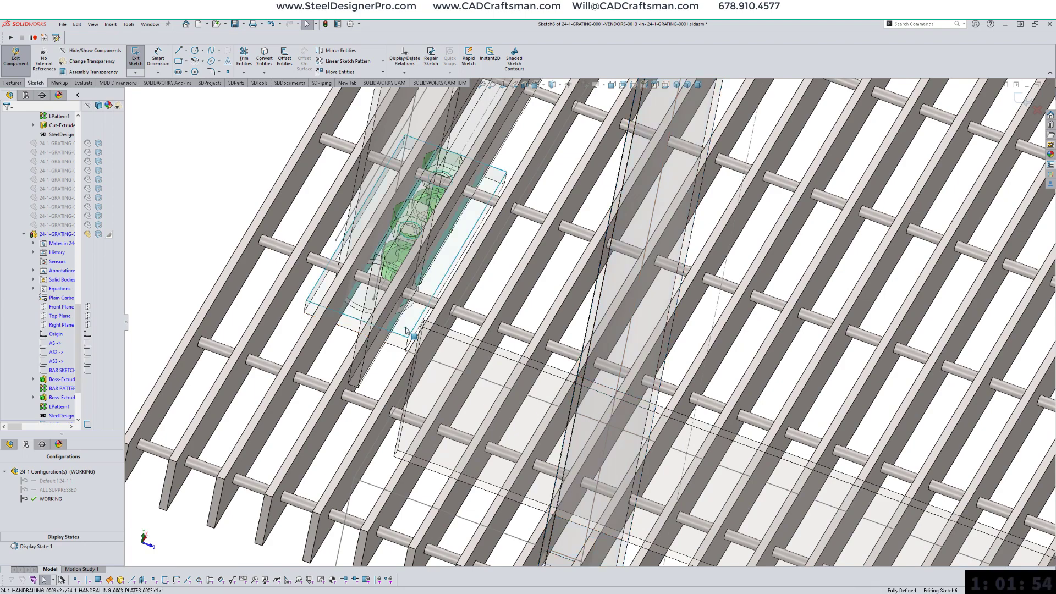
key(o)
key(Return)
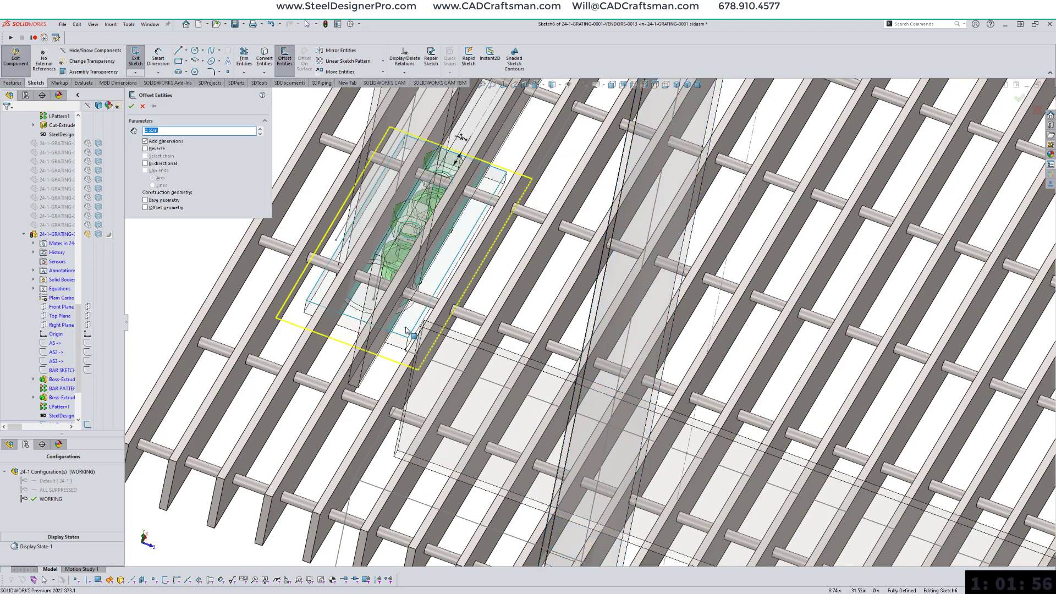
Step: Offset the outline of the short stair-side handrail's base plate nearest the rear panel's corner outward by 0.5 in
scroll(525, 444, up, 3)
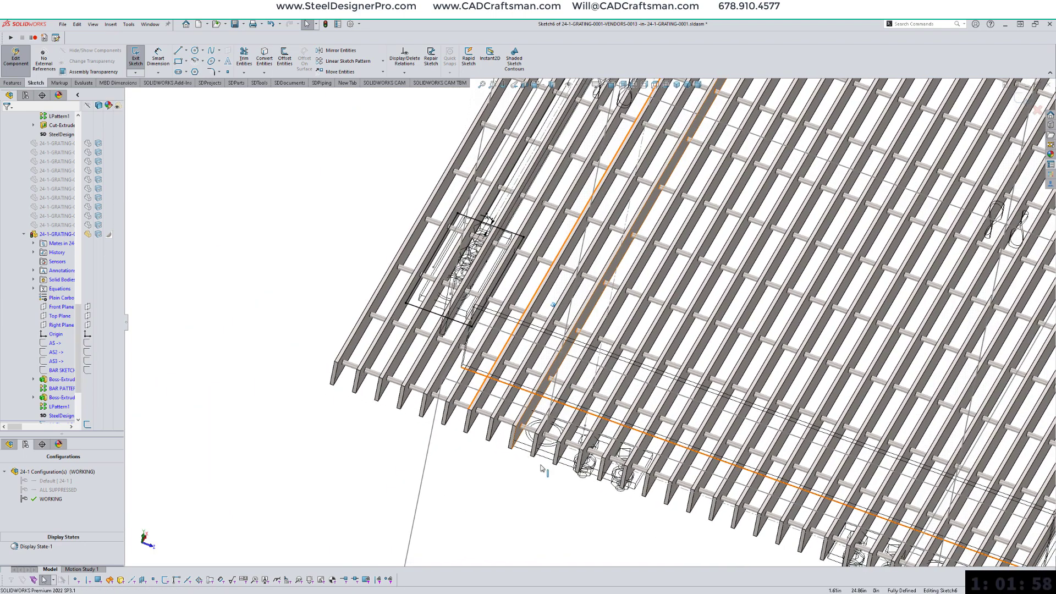
click(525, 445)
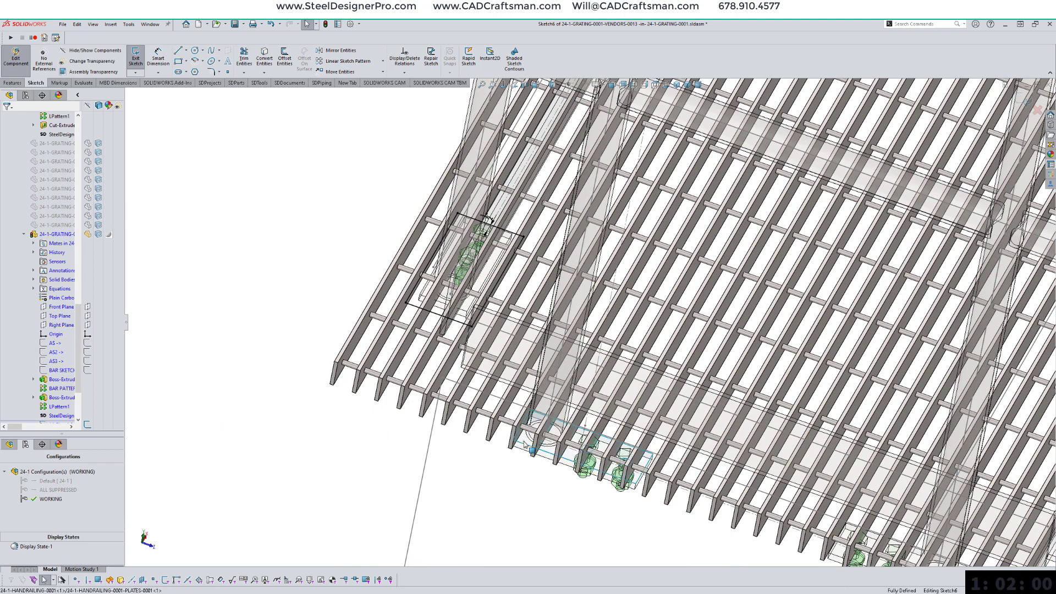
key(o)
click(524, 444)
Step: Offset the outline of the short stair-side handrail's second base plate, nearest the stair opening, outward by 0.5 in
scroll(527, 535, down, 5)
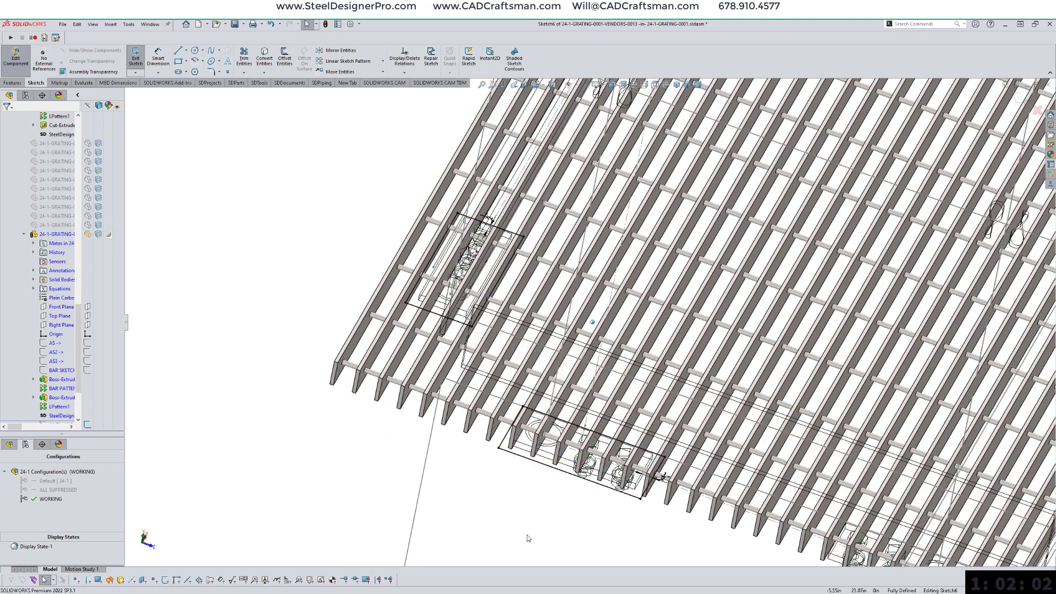
scroll(527, 535, down, 1)
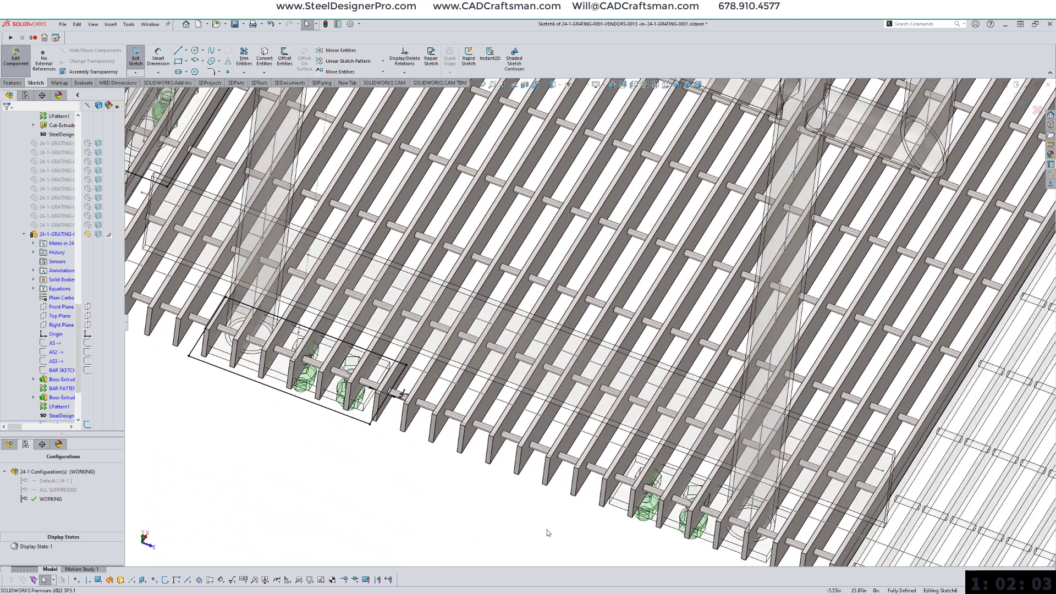
click(621, 495)
key(o)
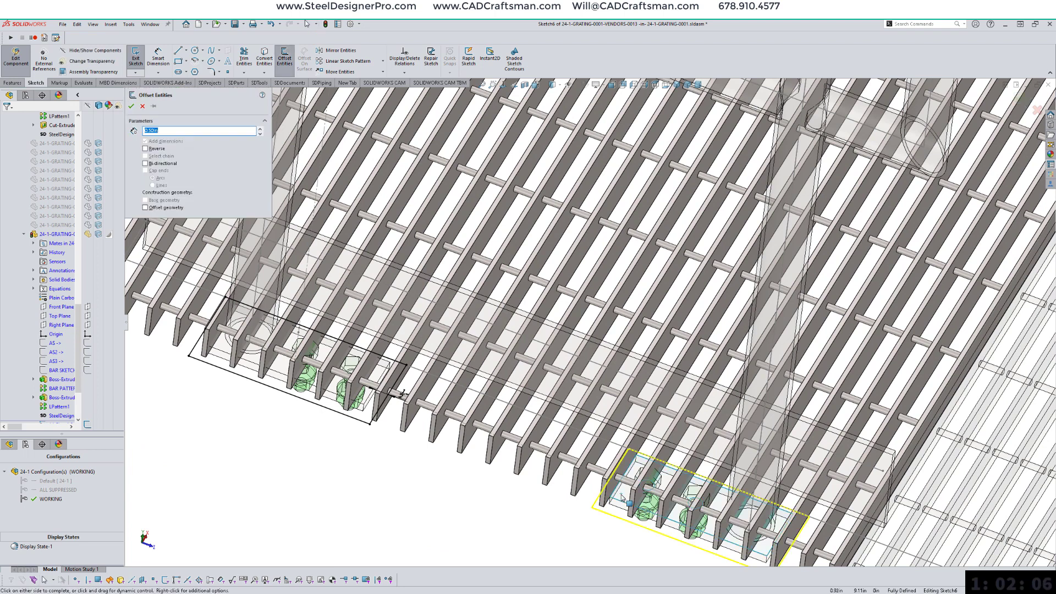
click(621, 498)
Step: Extrude-cut the offset outlines Through All in the rear grating panel and return to the top-level assembly
right_click(604, 501)
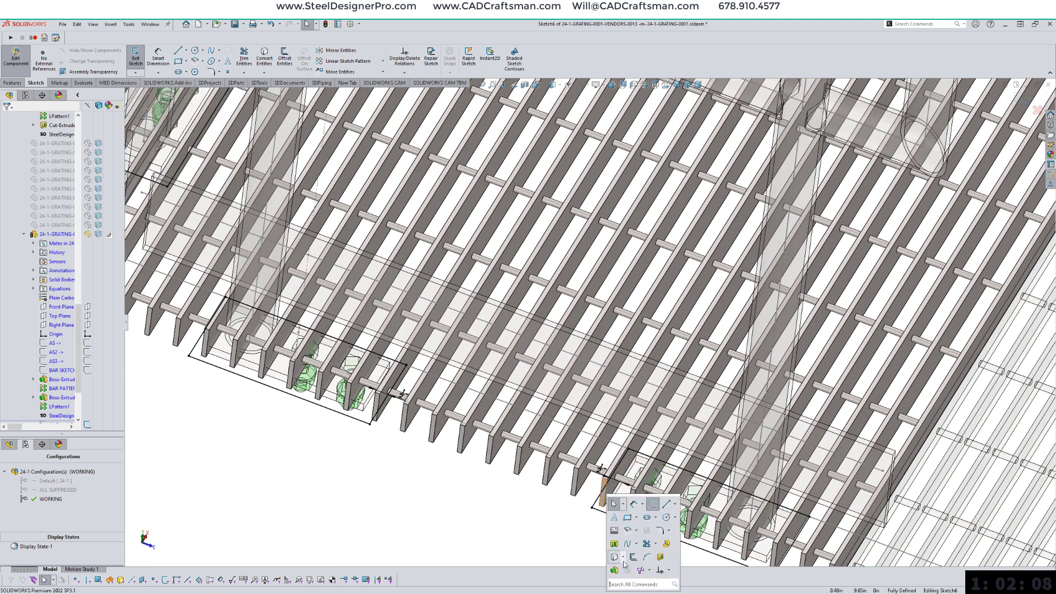
click(658, 558)
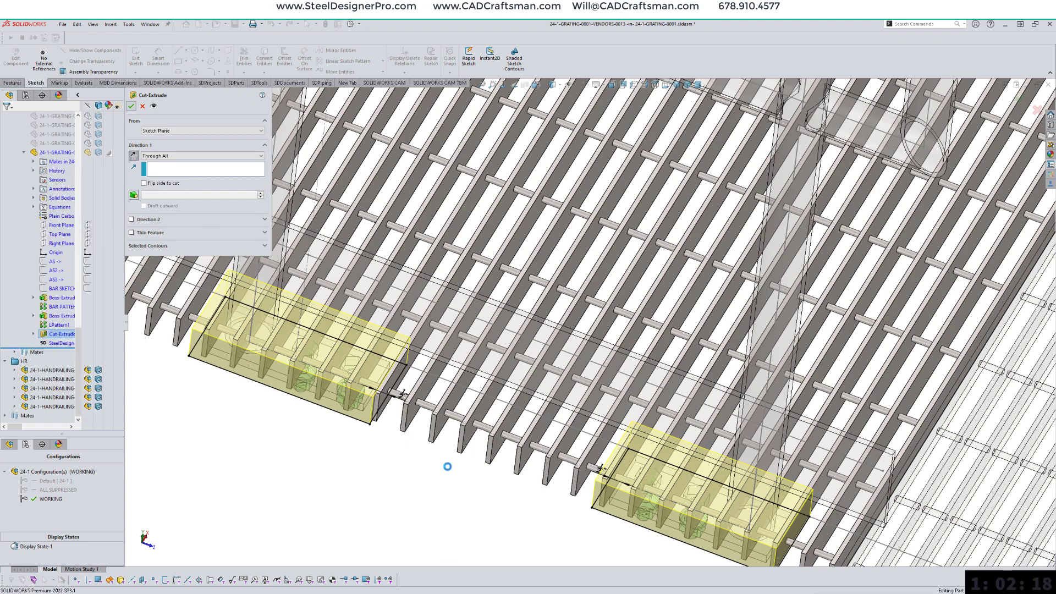
scroll(451, 469, up, 7)
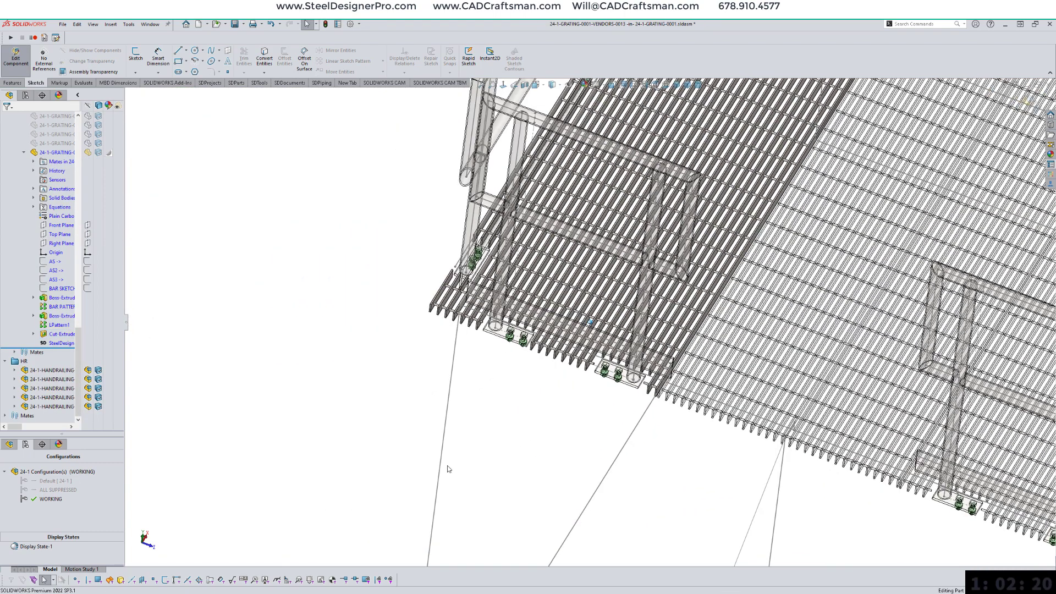
scroll(465, 453, up, 5)
middle_drag(464, 453, 464, 453)
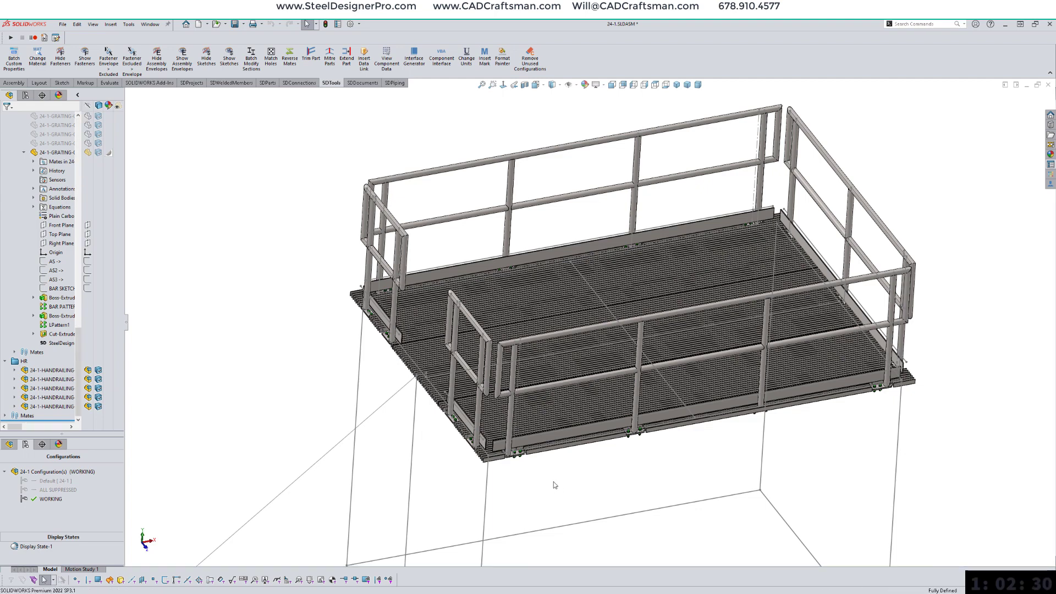
Step: Save the top-level assembly, collapse all items in its feature tree and widen the tree area
right_drag(555, 485, 632, 479)
scroll(641, 478, up, 5)
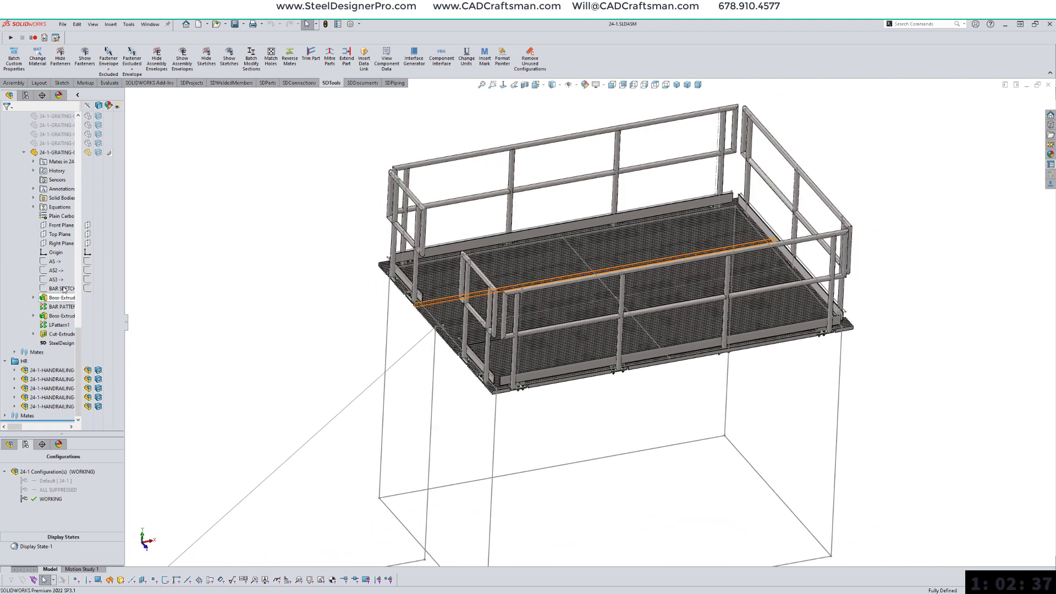
right_click(17, 272)
click(45, 283)
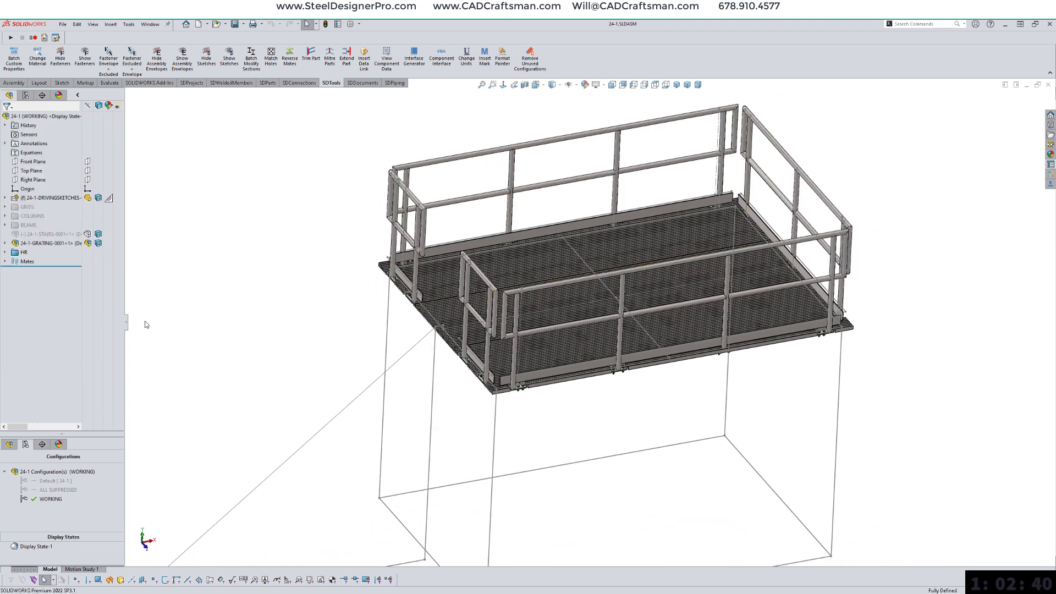
drag(160, 329, 164, 324)
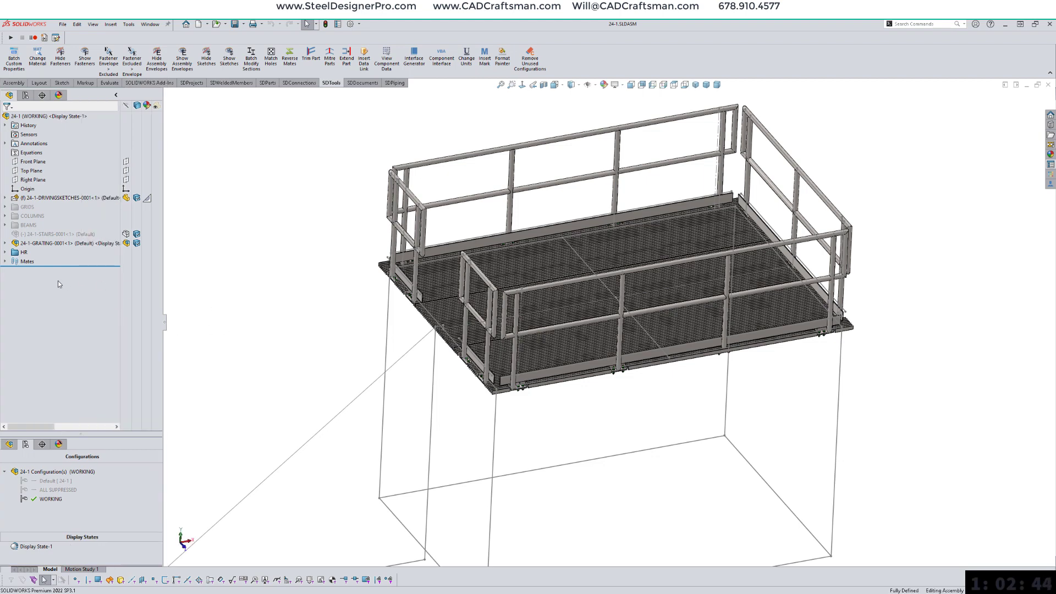
Step: Suppress the HR folder and the 24-1-GRATING-0001 subassembly in the WORKING configuration
click(21, 253)
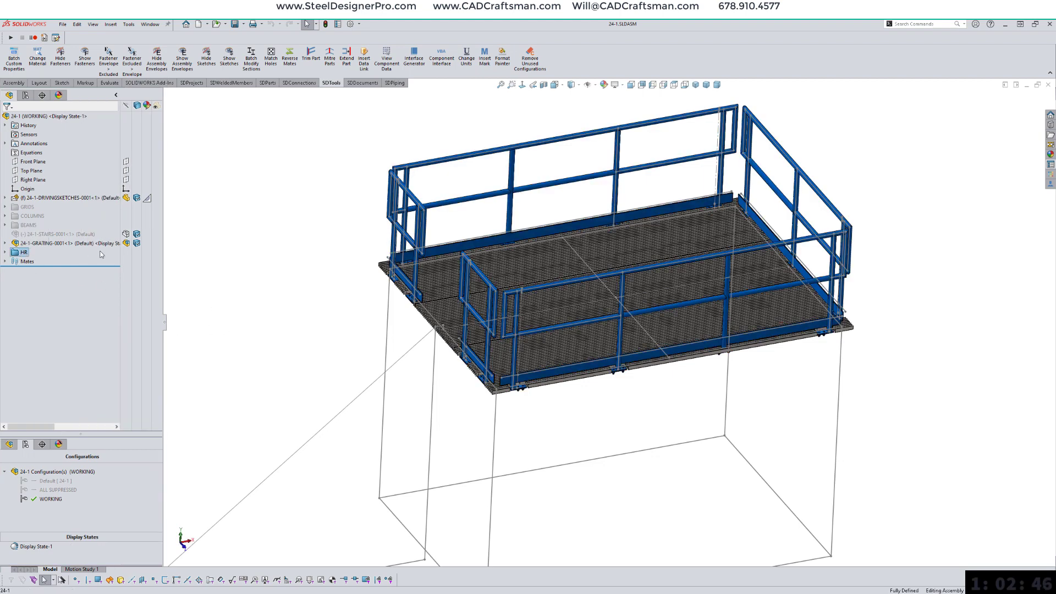
ctrl+click(79, 246)
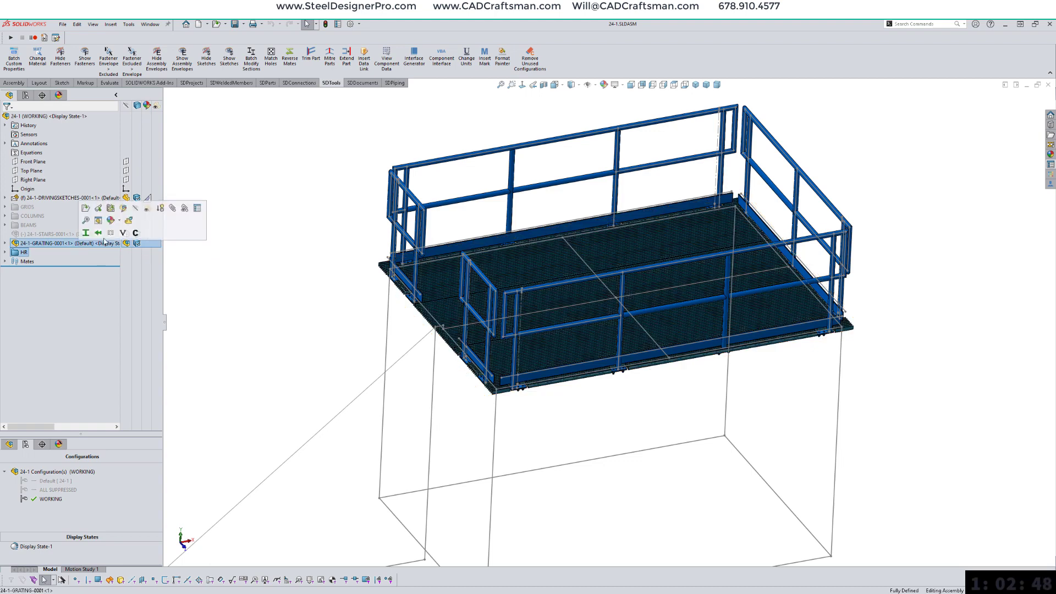
click(160, 208)
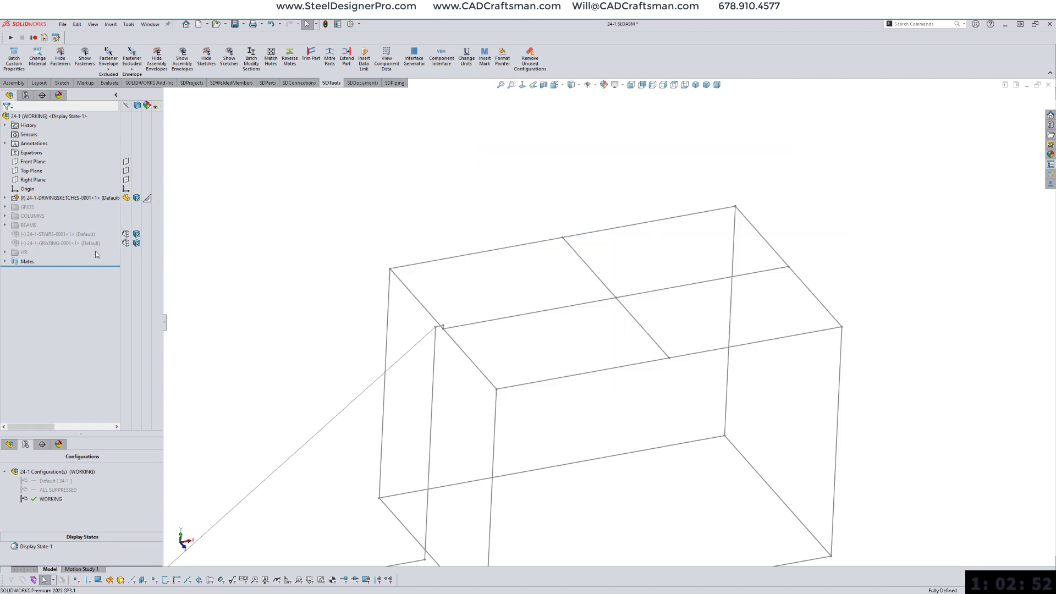
Step: Group the 24-1-STAIRS-0001 and 24-1-GRATING-0001 subassemblies in a new folder named GRATE STAIRS and move it below the HR folder
click(28, 238)
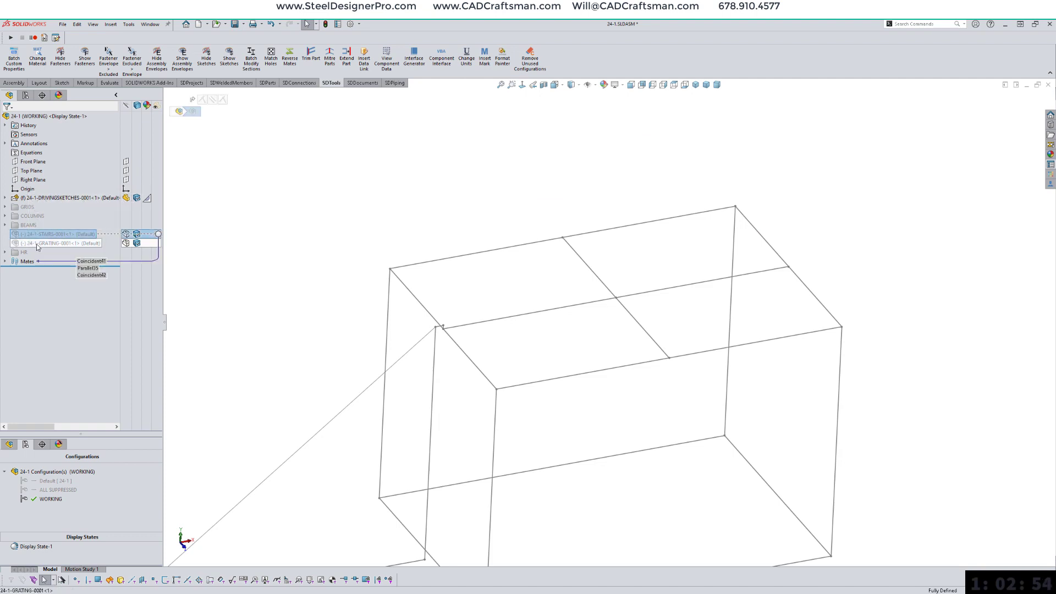
ctrl+click(33, 243)
right_click(37, 246)
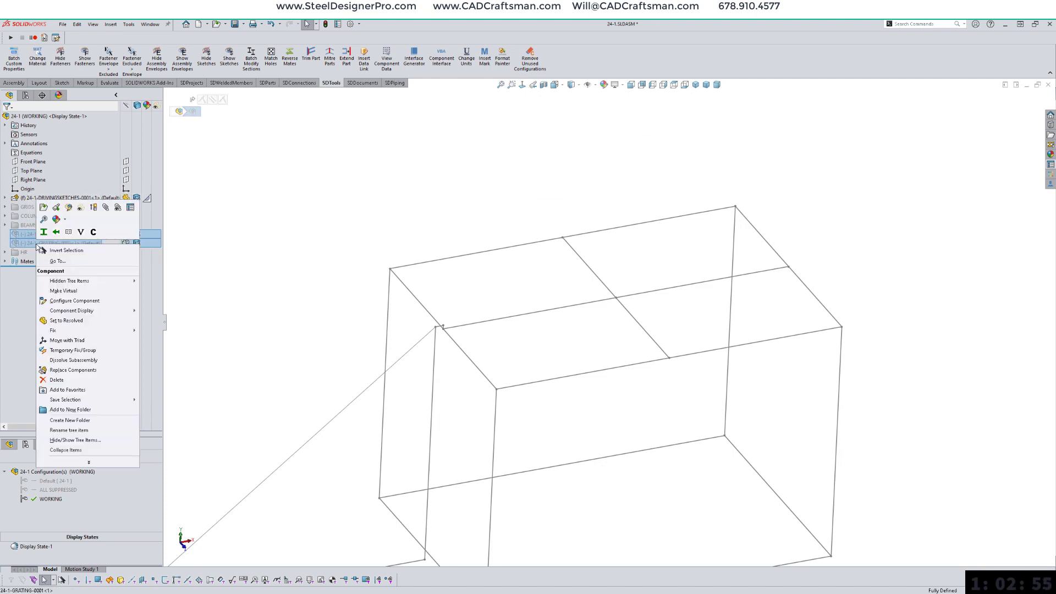
click(70, 409)
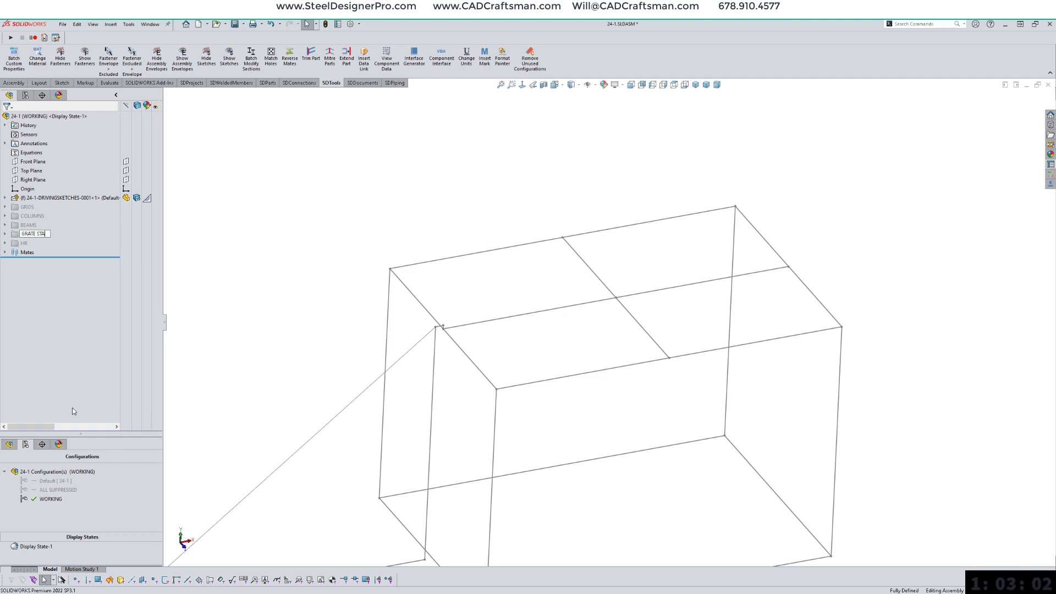
key(Return)
drag(30, 234, 17, 245)
right_drag(252, 220, 323, 216)
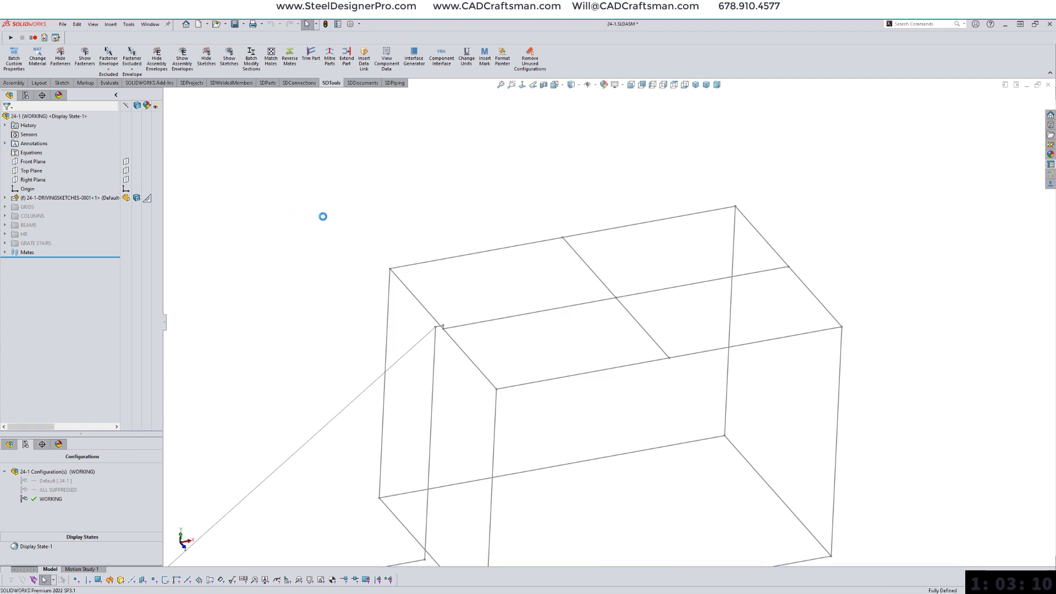
Step: Activate the Default configuration of assembly 24-1 and bring the whole stair and platform structure into view
double_click(43, 489)
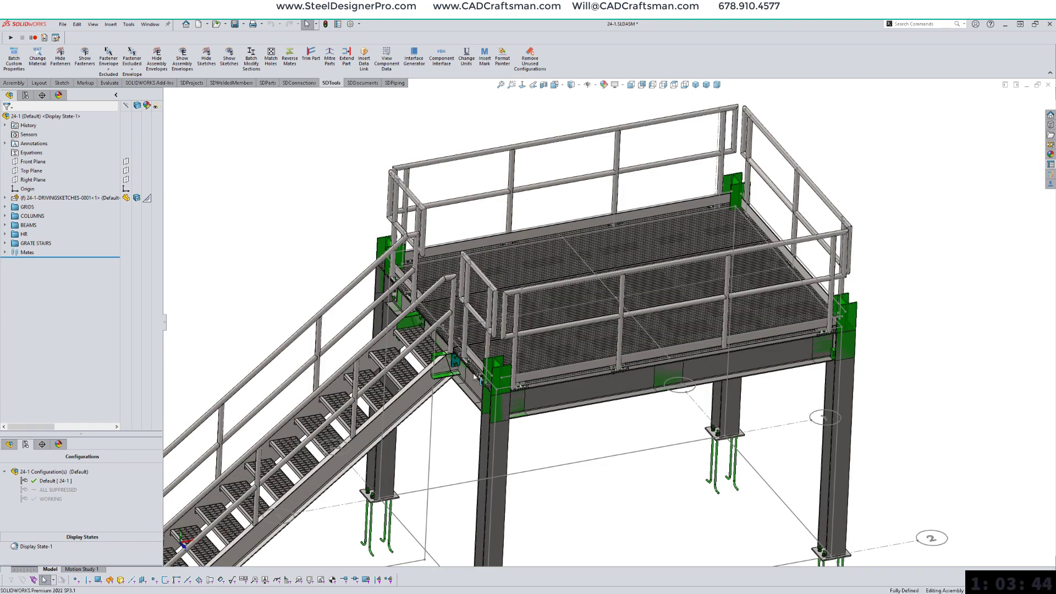
scroll(612, 281, up, 4)
middle_drag(649, 446, 662, 427)
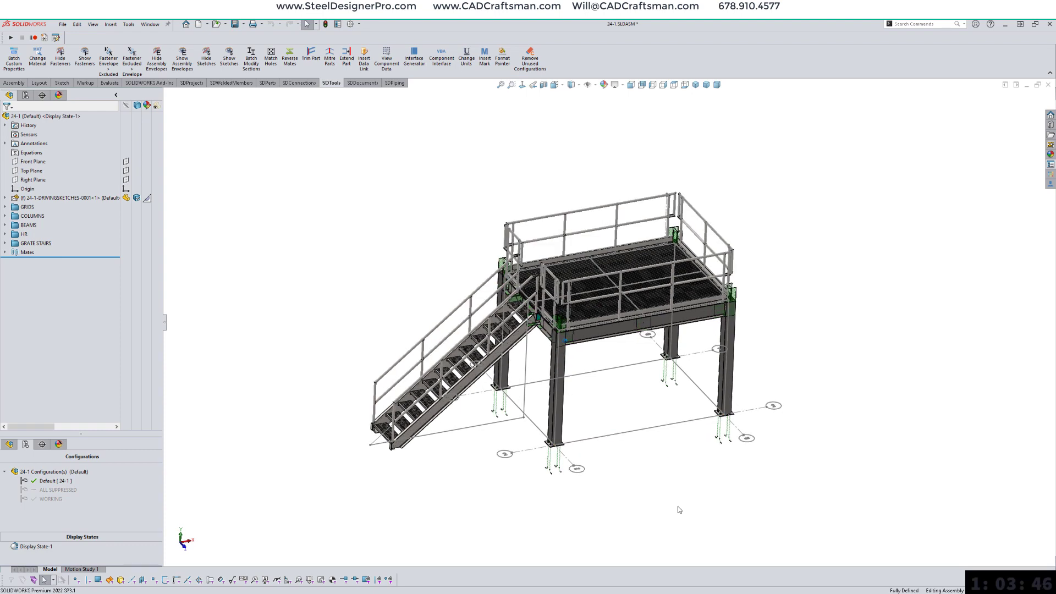
scroll(677, 502, down, 1)
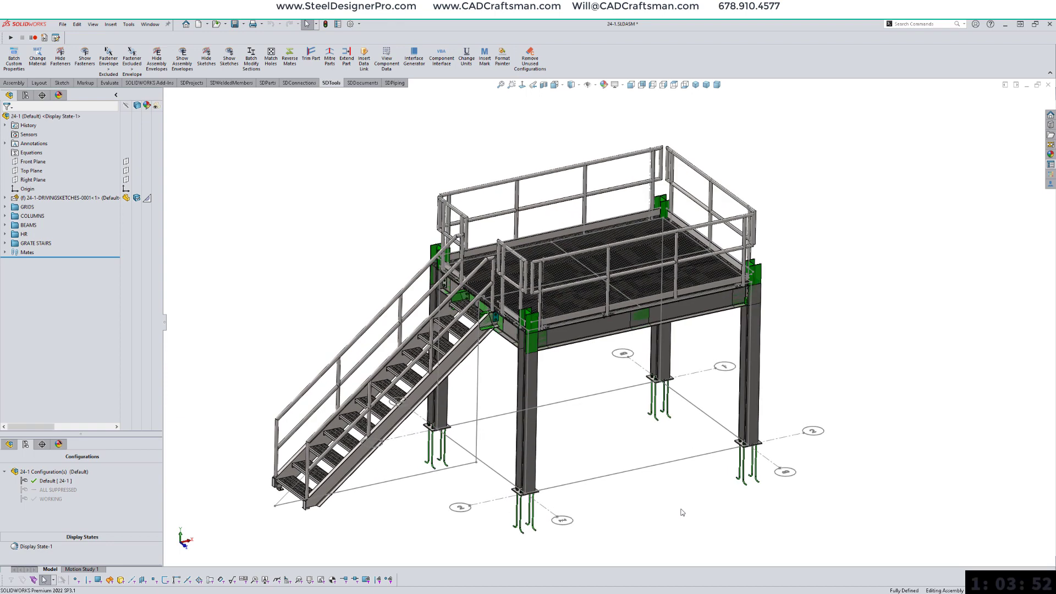
Step: Unsuppress all greyed-out stair, grating and handrail mates from Coincident41 to the end of the mate list
click(5, 252)
scroll(8, 254, down, 10)
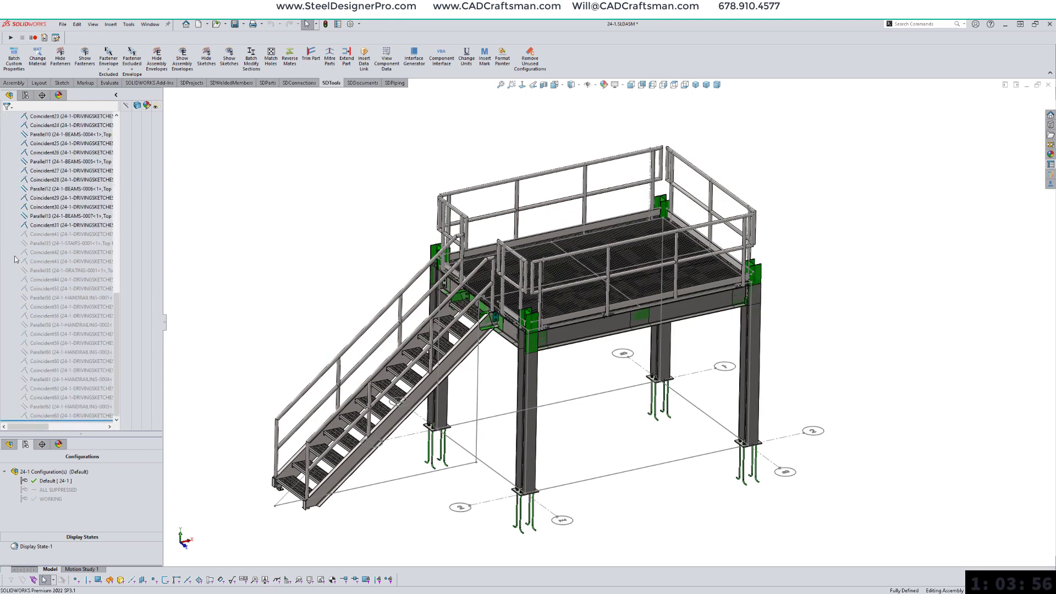
click(53, 234)
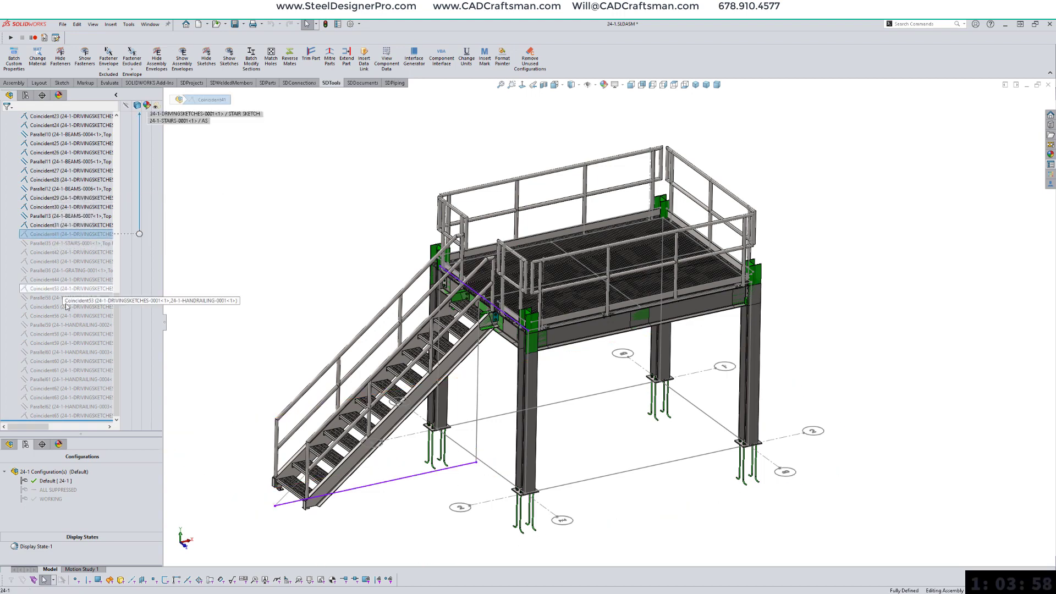
shift+click(56, 416)
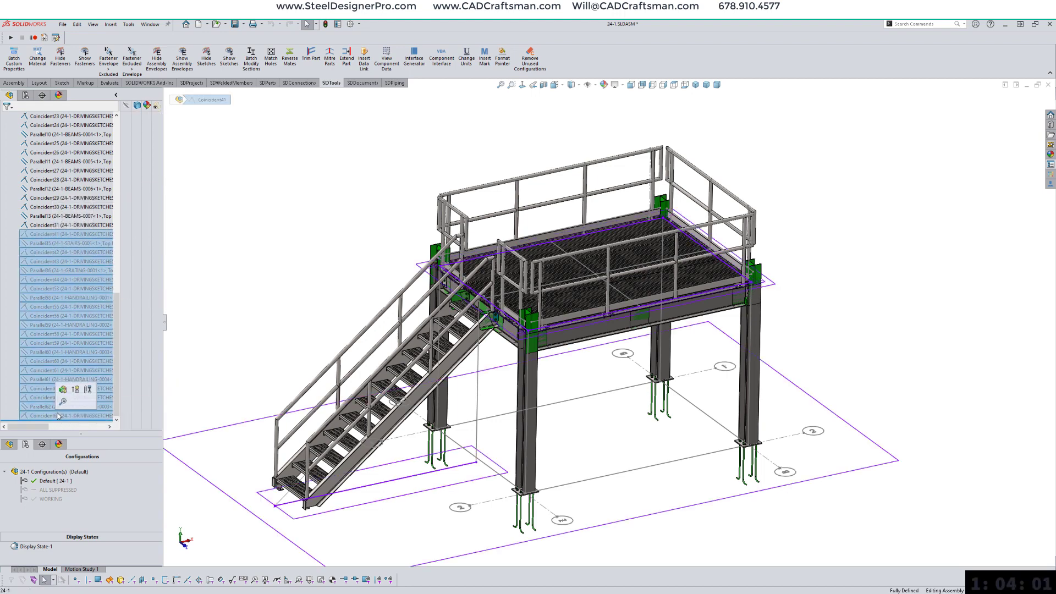
click(76, 390)
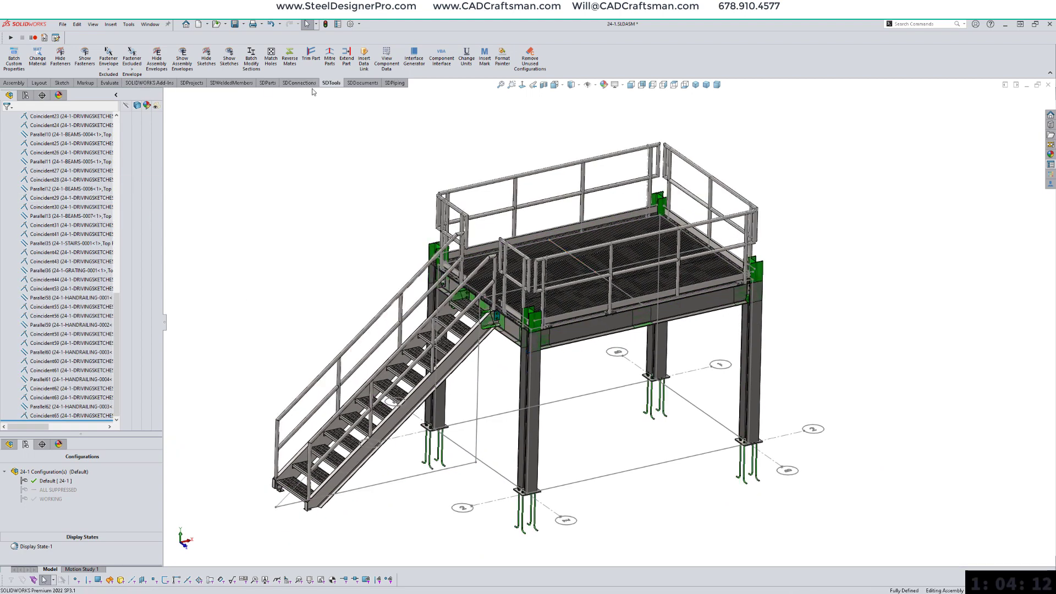
Step: Hide the assembly envelopes and the layout sketches throughout the stair and platform assembly
click(154, 70)
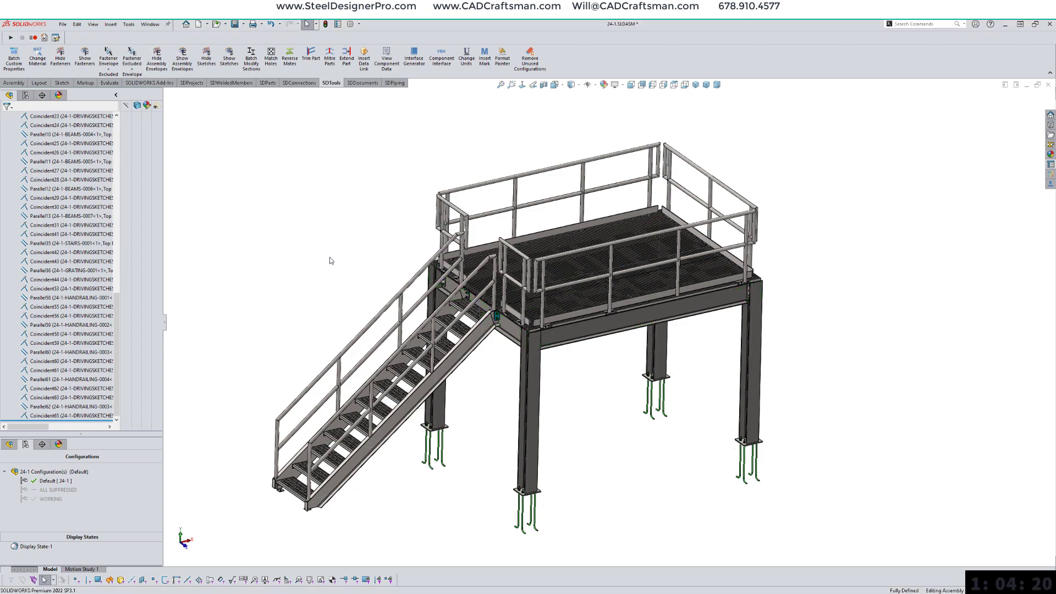
Step: Inspect the whole stair and platform, checking the grating clearances at the handrail base plates and the stair-to-platform connections up close
scroll(496, 495, down, 2)
scroll(494, 495, down, 5)
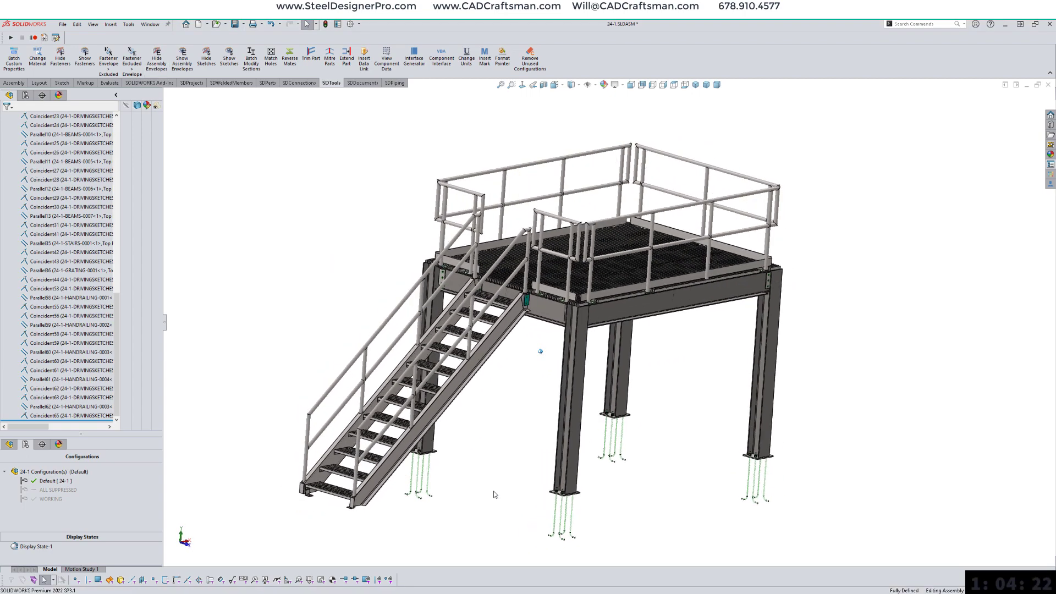
scroll(494, 494, down, 6)
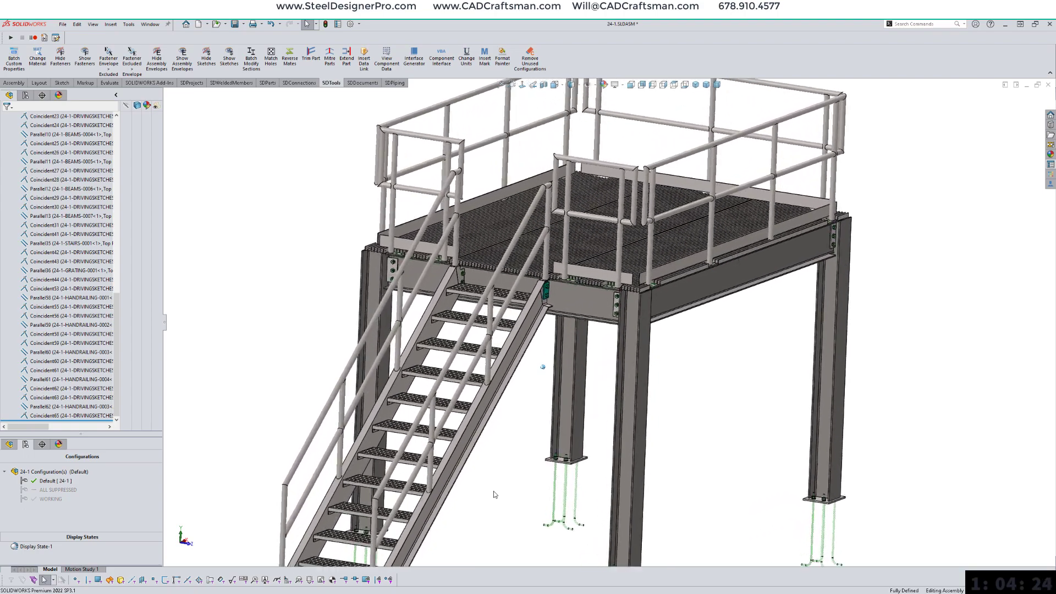
key(ctrl+Down)
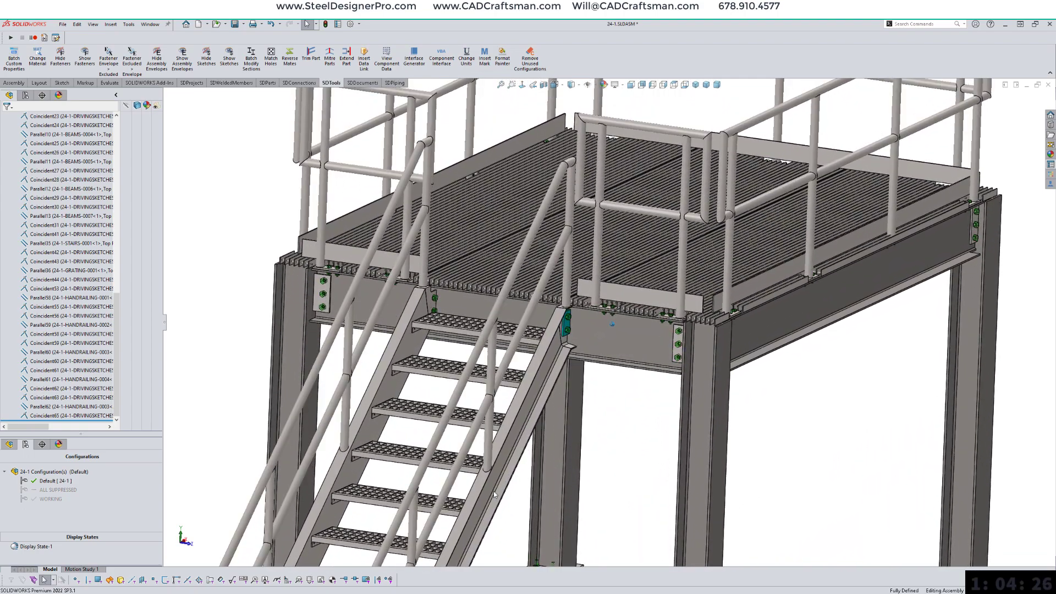
scroll(493, 491, up, 2)
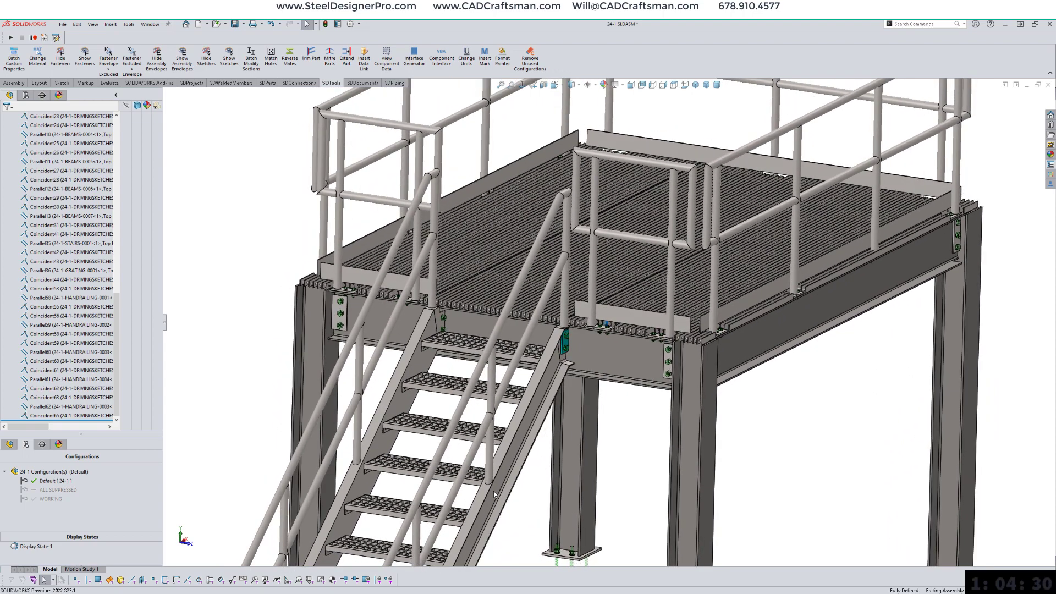
scroll(493, 493, down, 5)
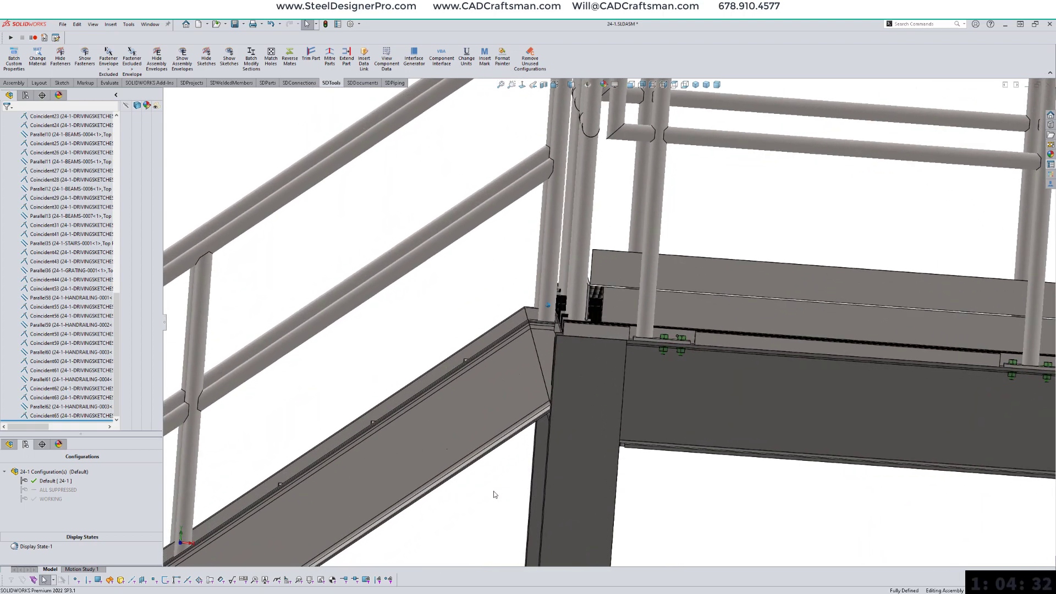
key(Down)
key(Down)
key(Right)
key(Right)
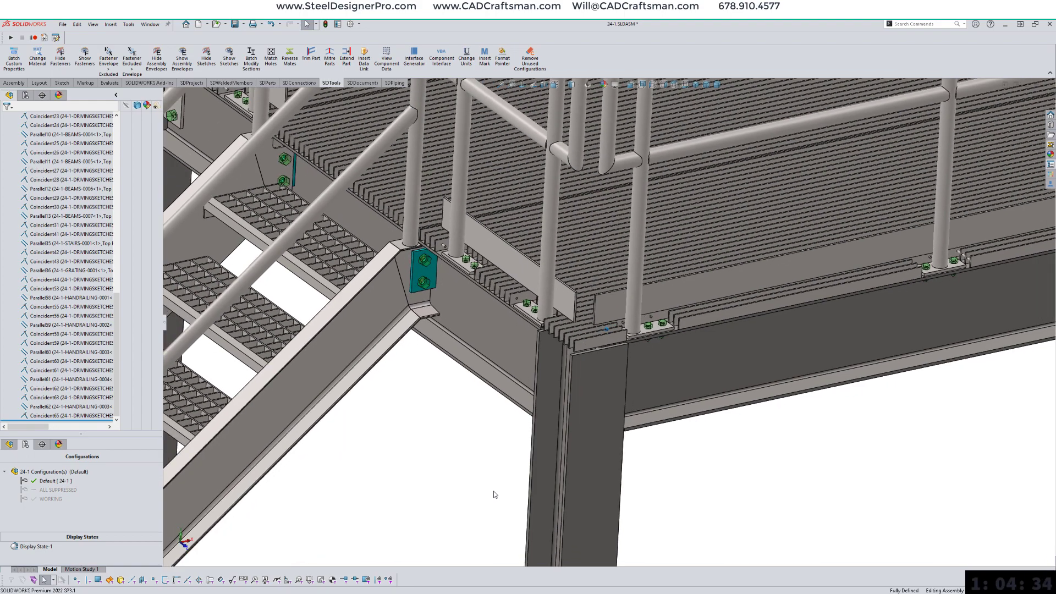
scroll(495, 494, up, 3)
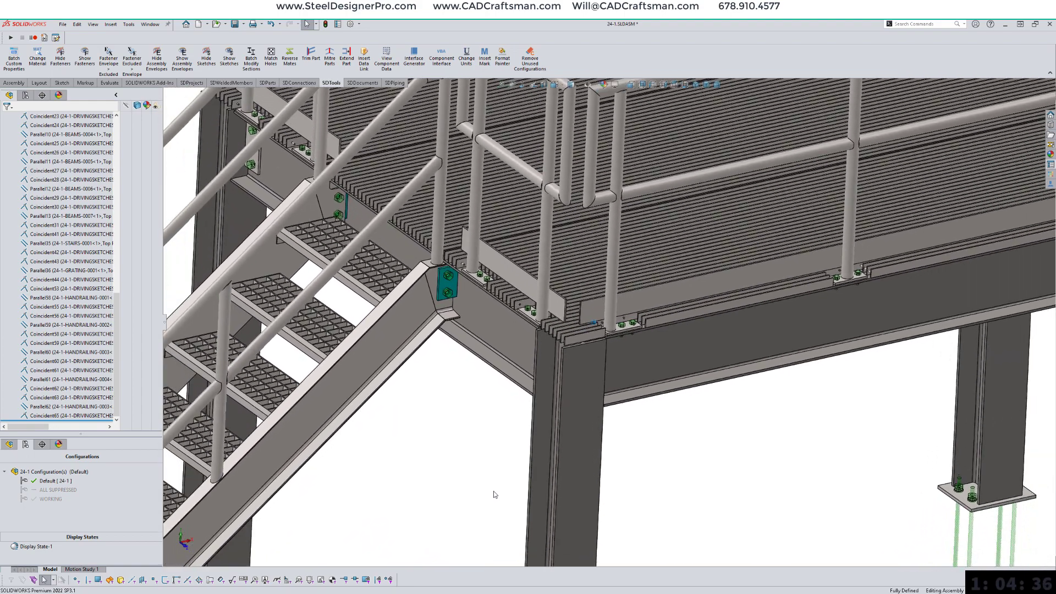
scroll(494, 494, up, 5)
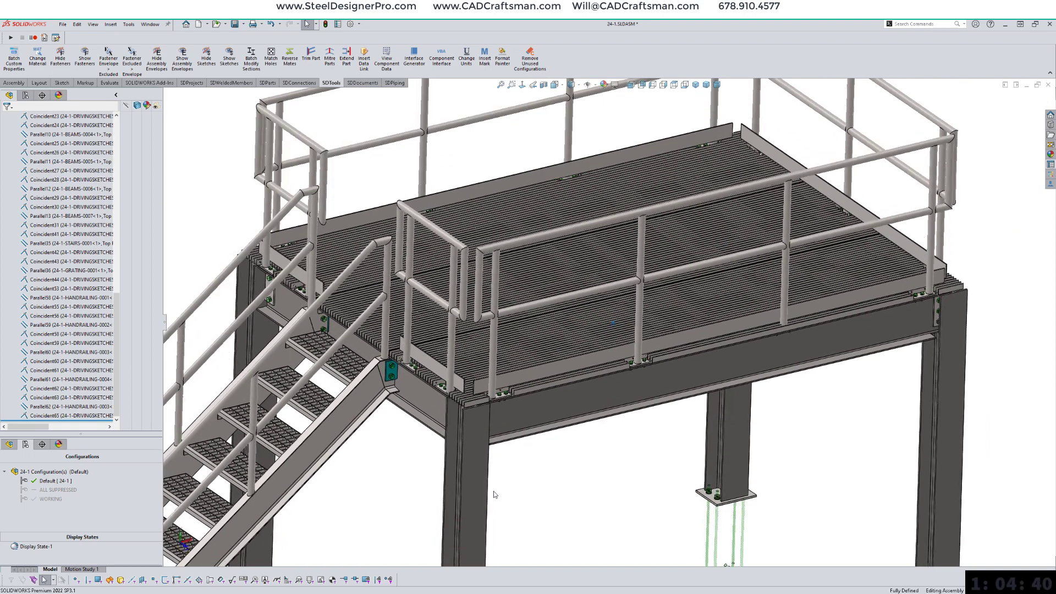
scroll(495, 494, up, 5)
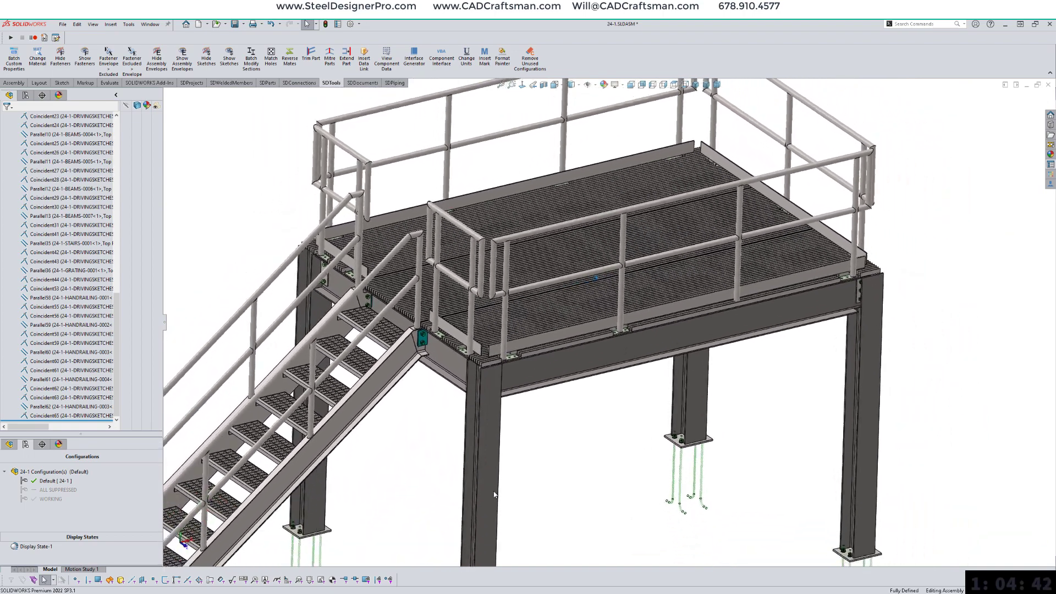
scroll(494, 494, up, 3)
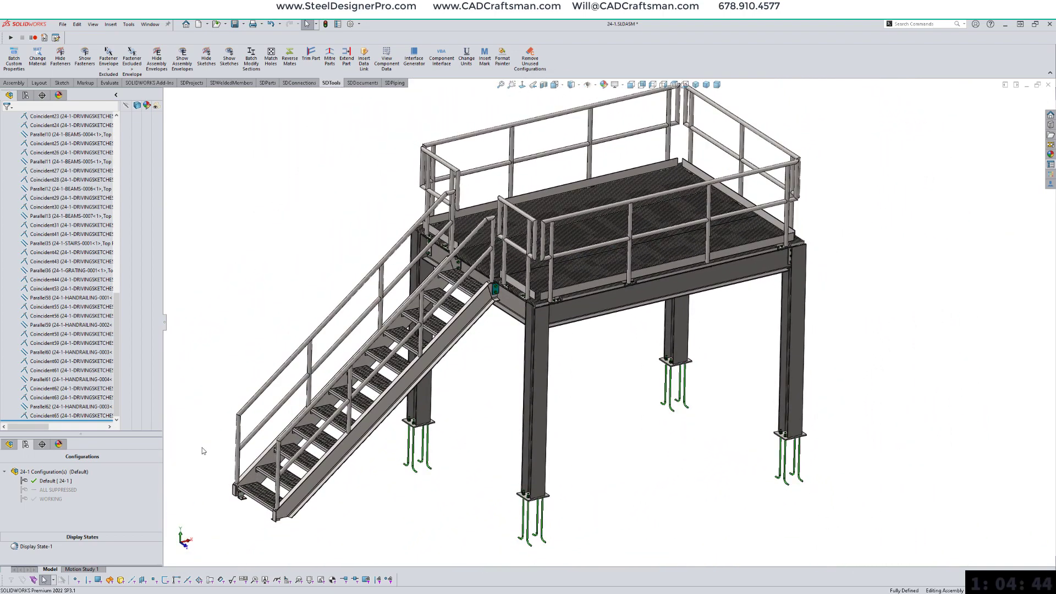
Step: Collapse the feature tree of assembly 24-1 and save the assembly
key(shift+c)
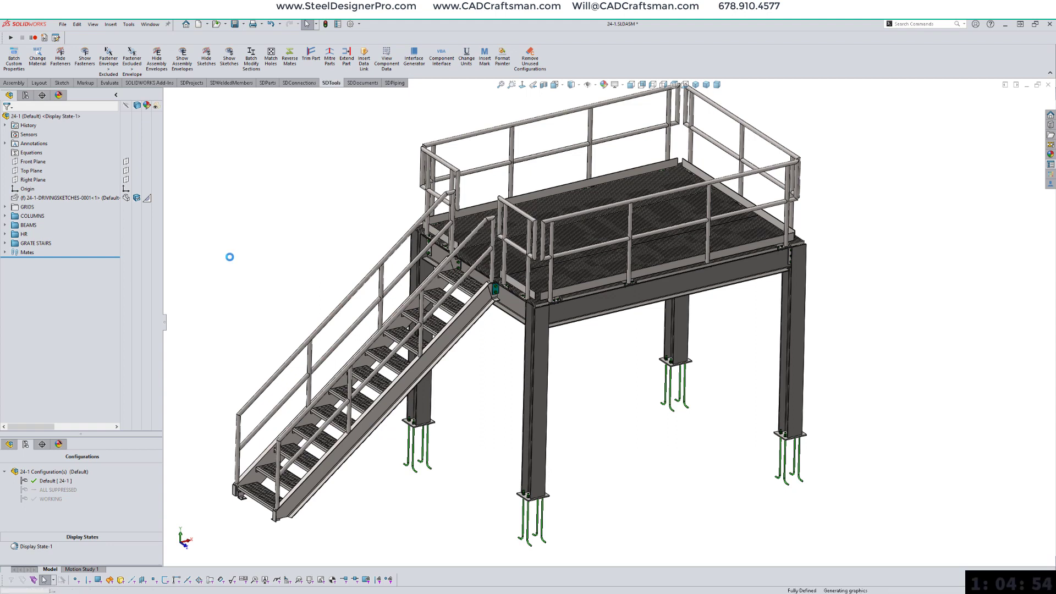
right_drag(231, 261, 304, 253)
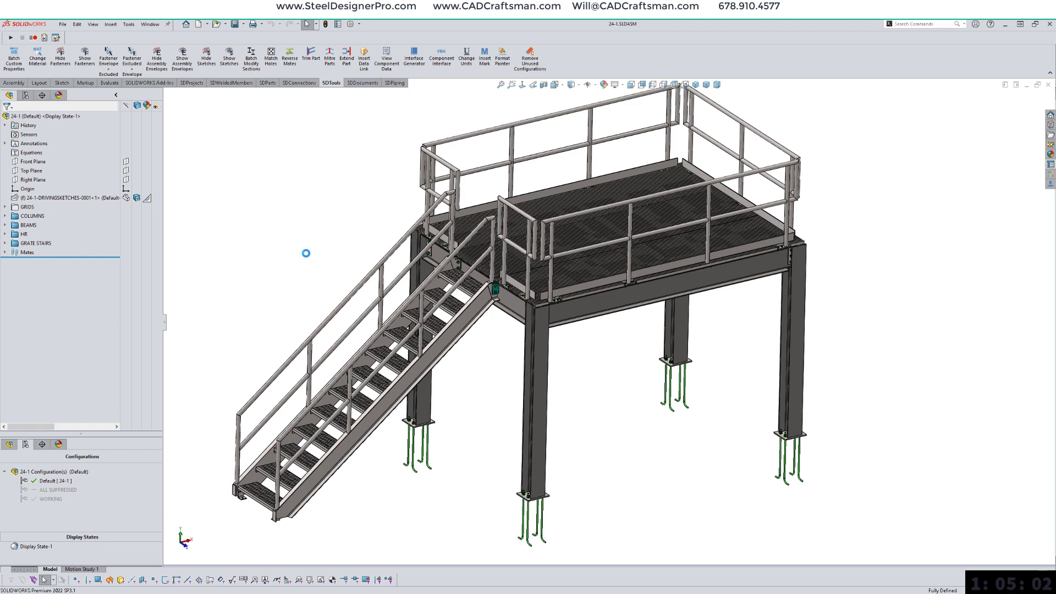
Step: Keep the Steel Designer Pro Consolidation pane open, enable consolidation, and dismiss the list of consolidation changes without processing it
click(1051, 183)
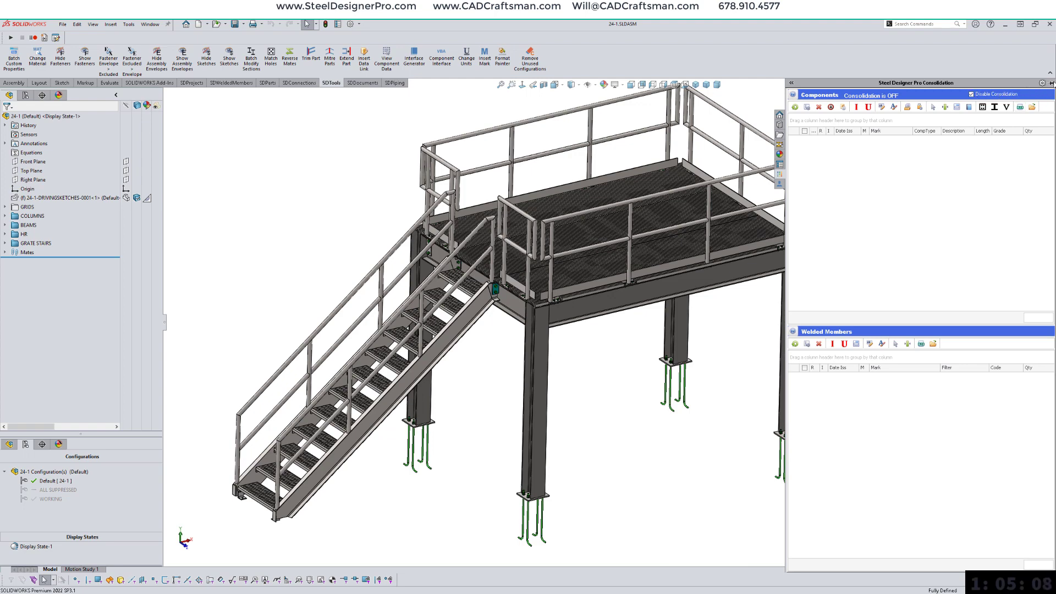
click(1050, 84)
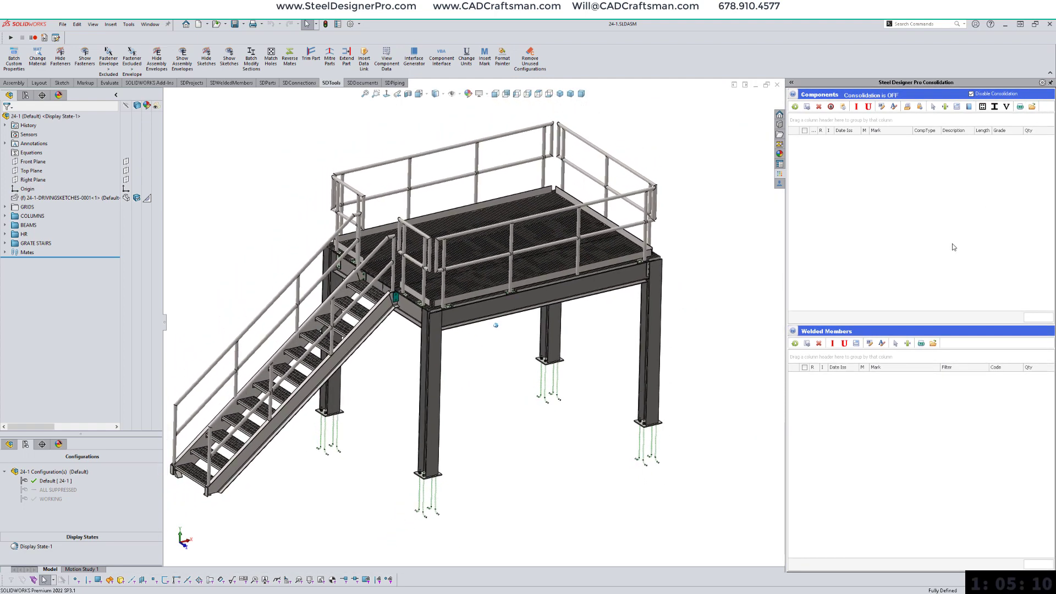
click(971, 94)
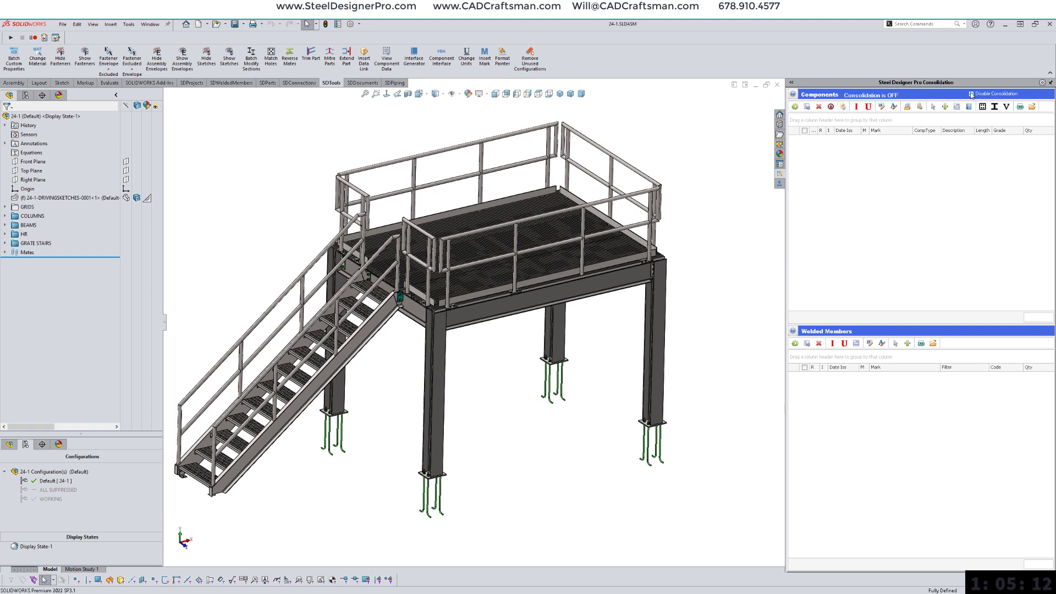
click(970, 94)
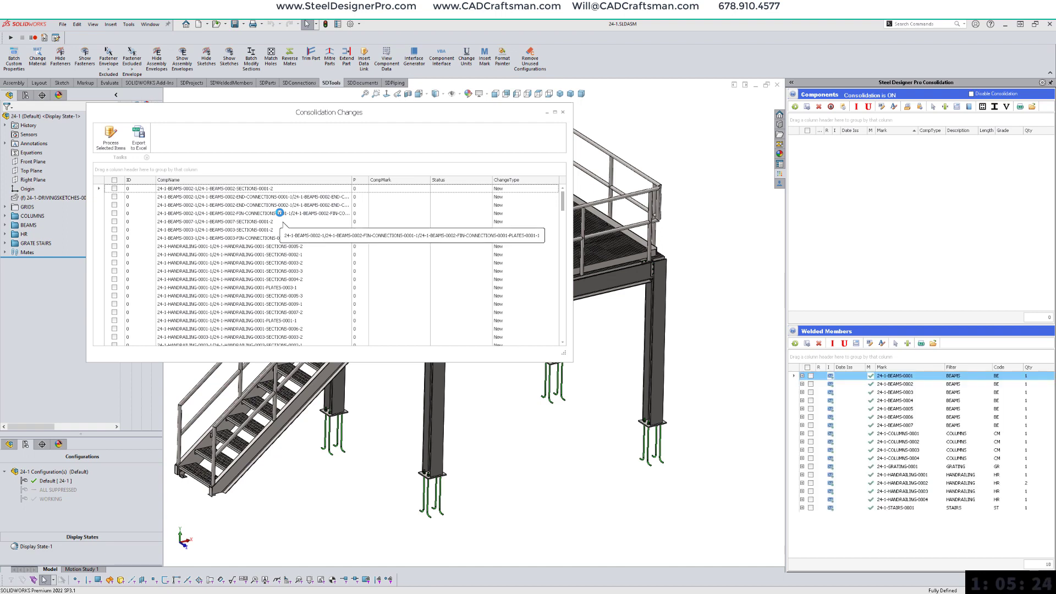
click(564, 115)
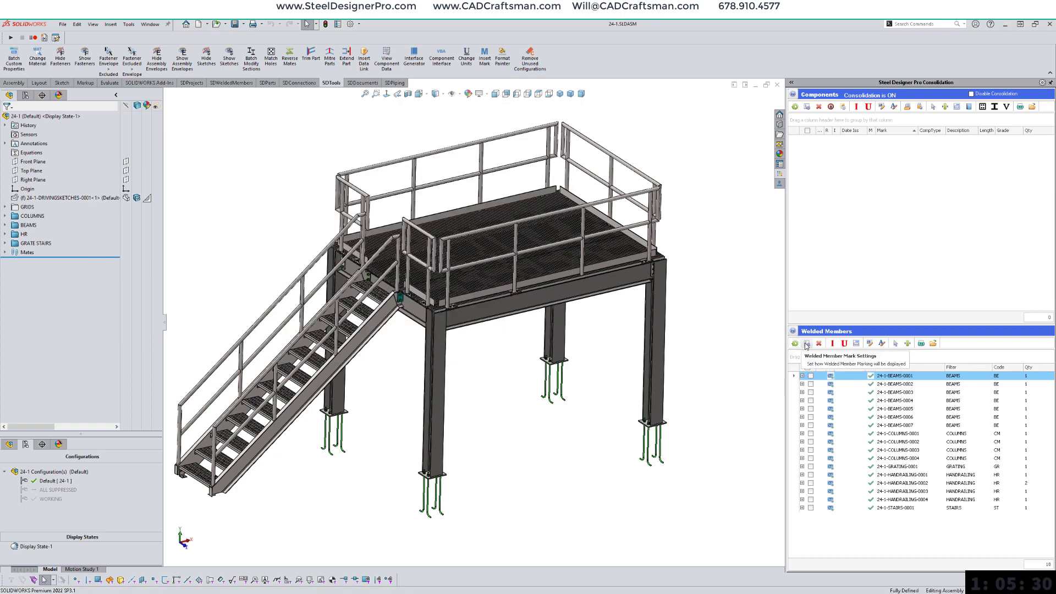
Step: Apply the SHORT template with no number prefix to the part consolidation marks, and dismiss the list of consolidation changes
click(807, 107)
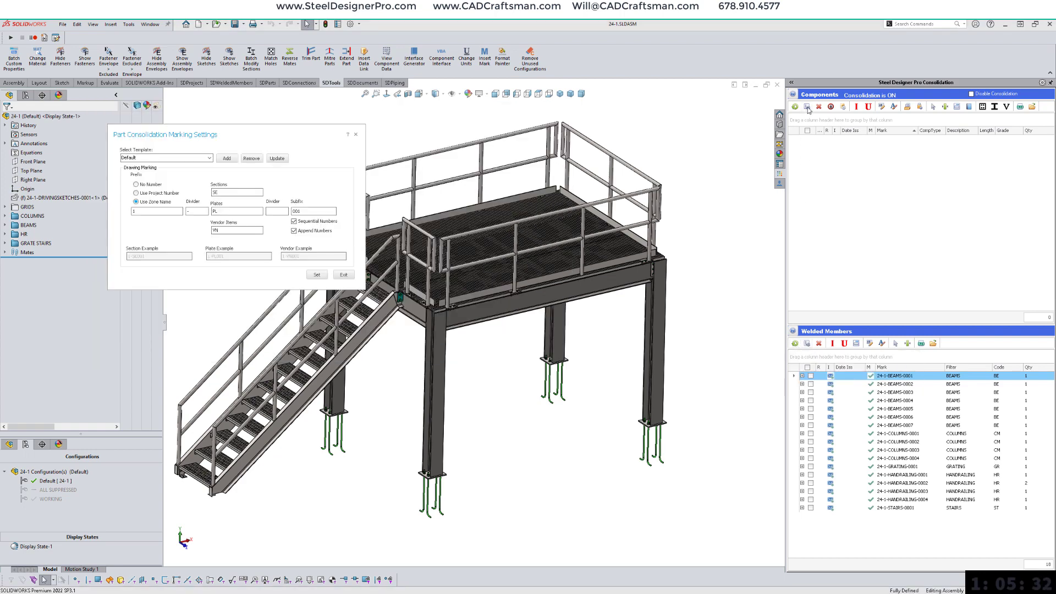
click(207, 159)
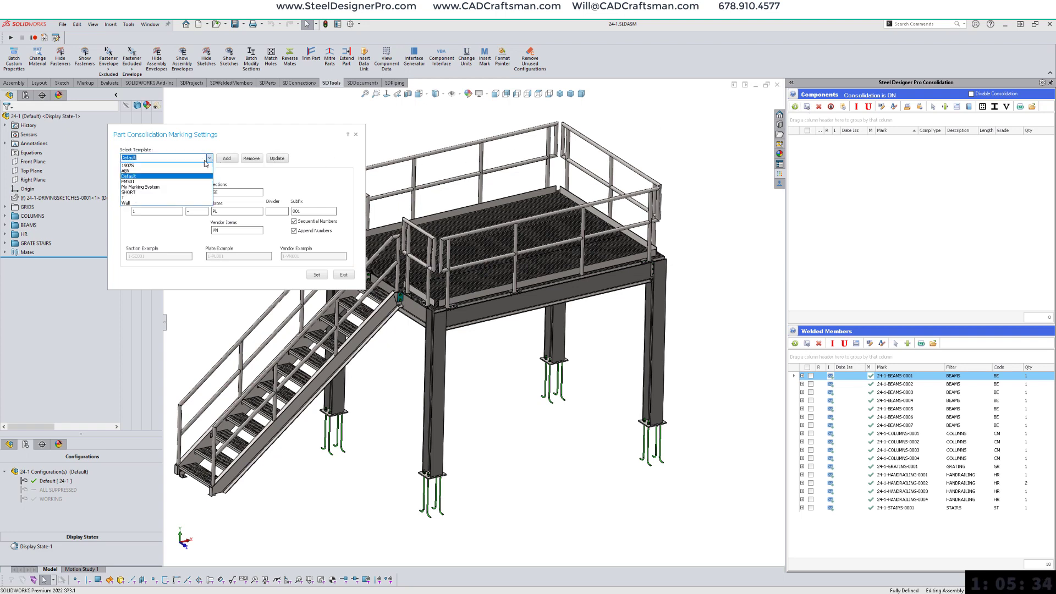
click(198, 192)
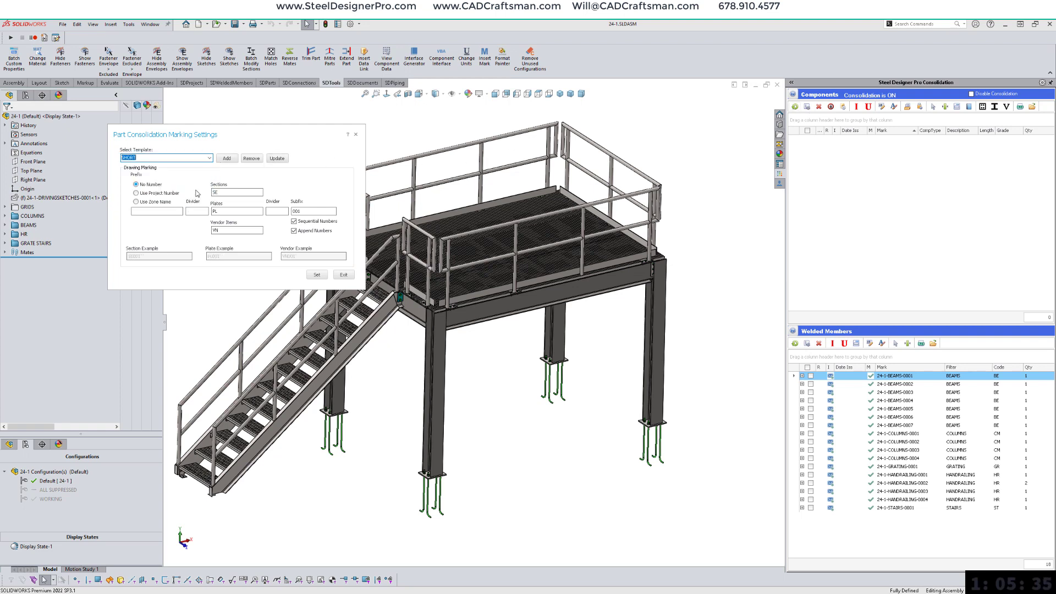
click(317, 275)
click(347, 275)
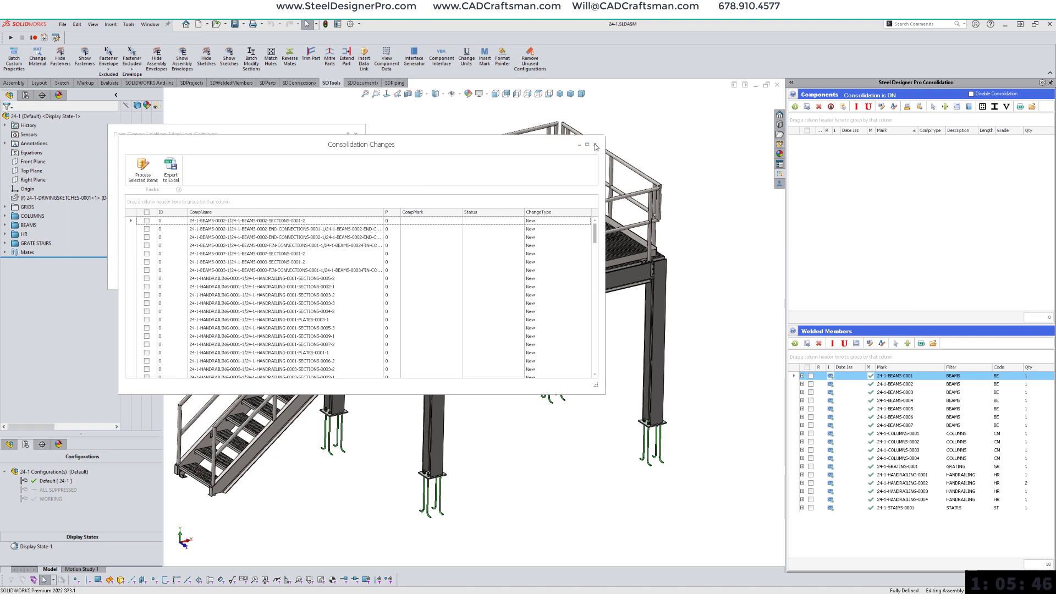
click(595, 145)
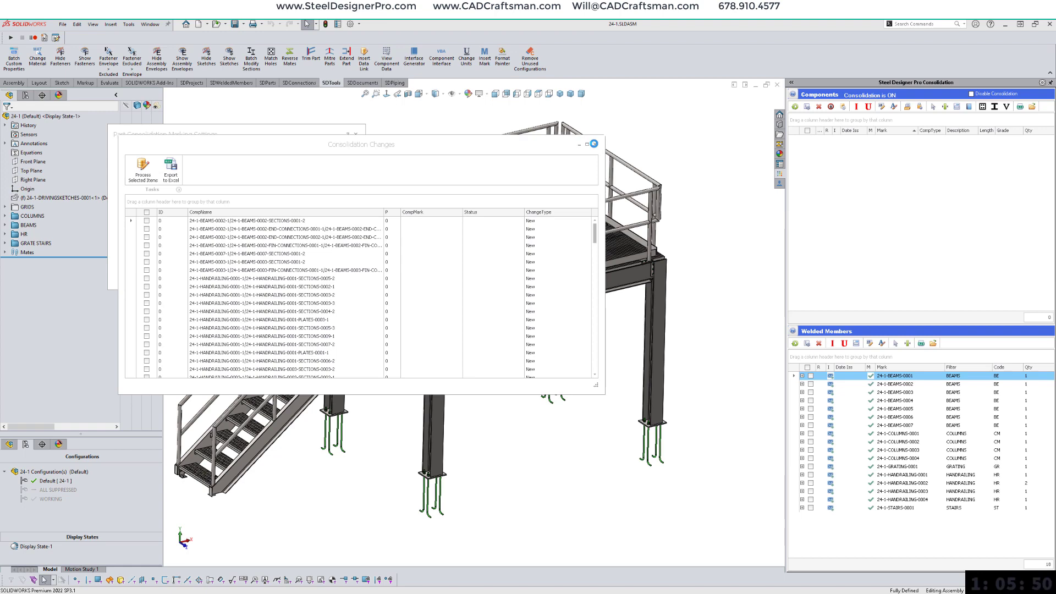
click(596, 146)
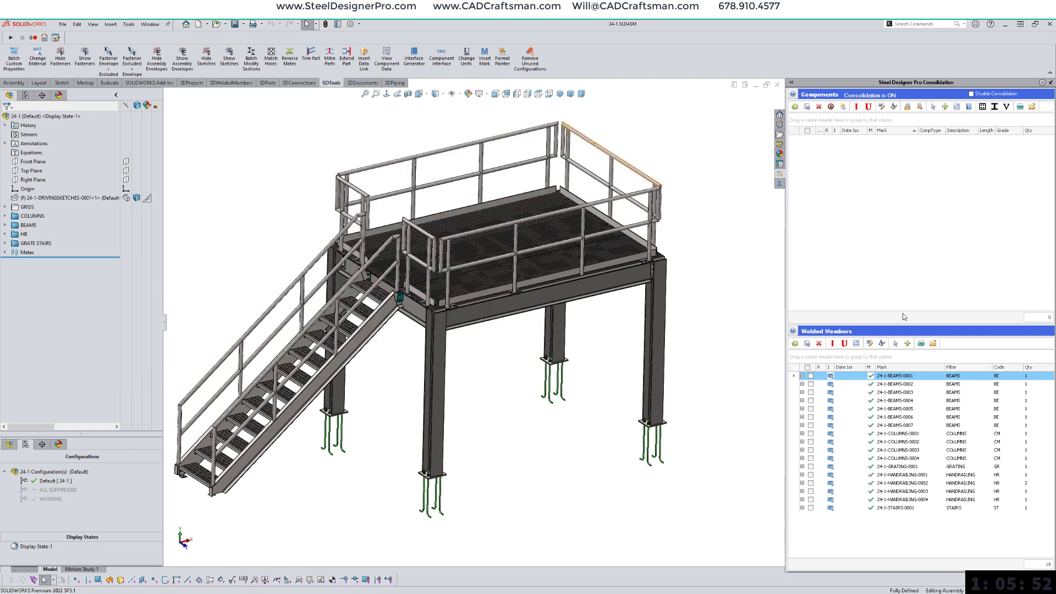
Step: Apply the Short template to the welded member marks, using no number prefix and filter abbreviations
click(807, 344)
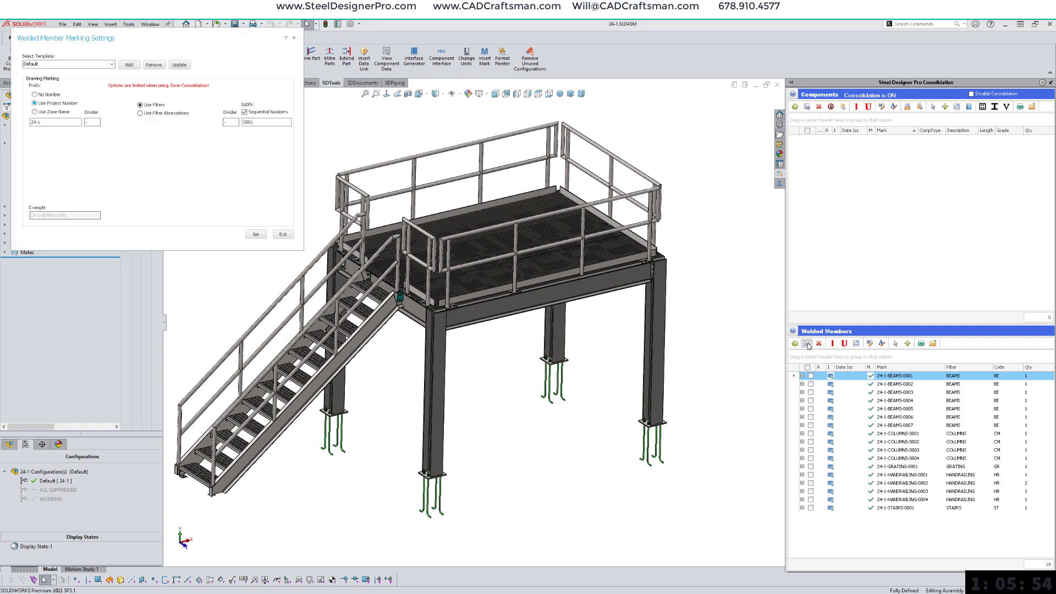
click(112, 65)
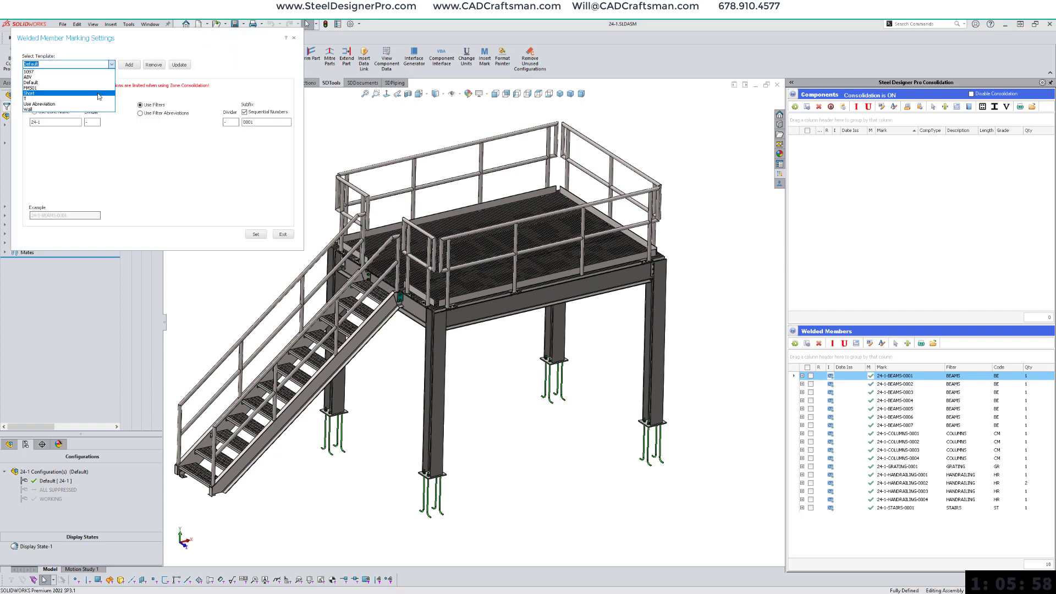
click(98, 93)
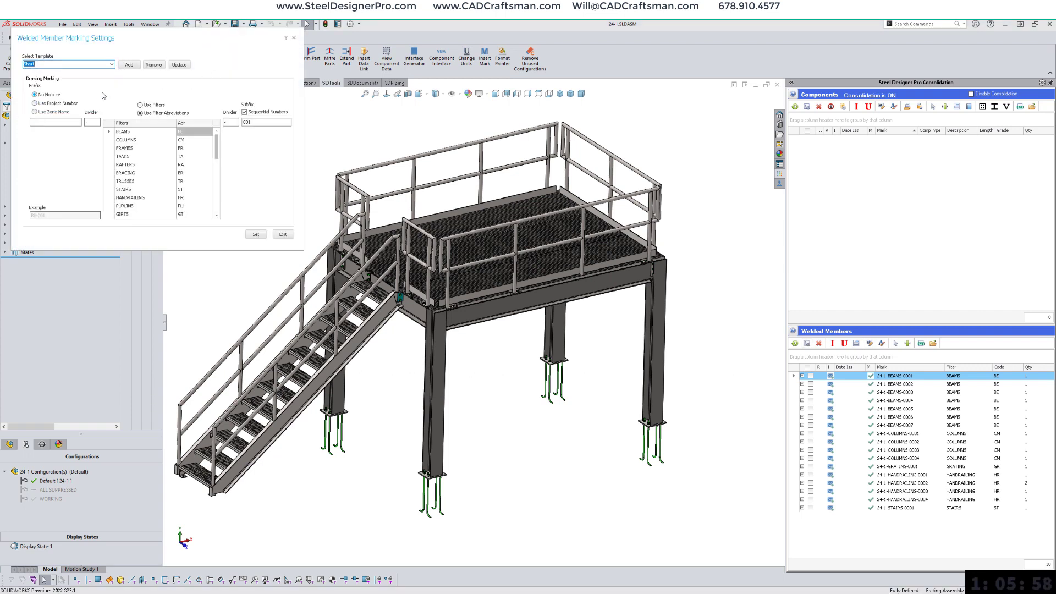
click(256, 235)
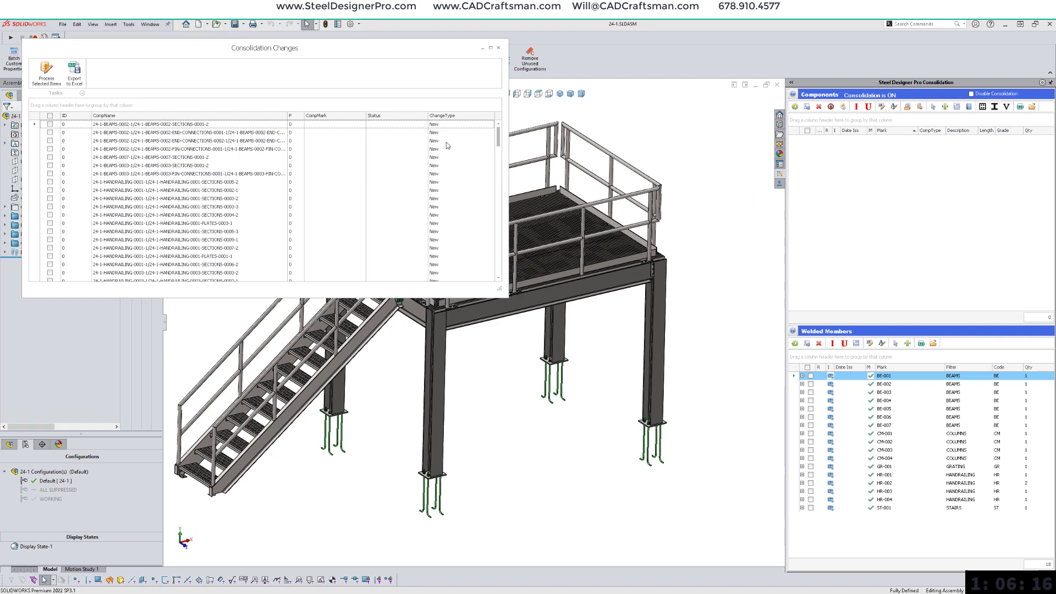
Step: Process all listed consolidation changes and review the marked plates, sections and vendor items in the components list
click(50, 116)
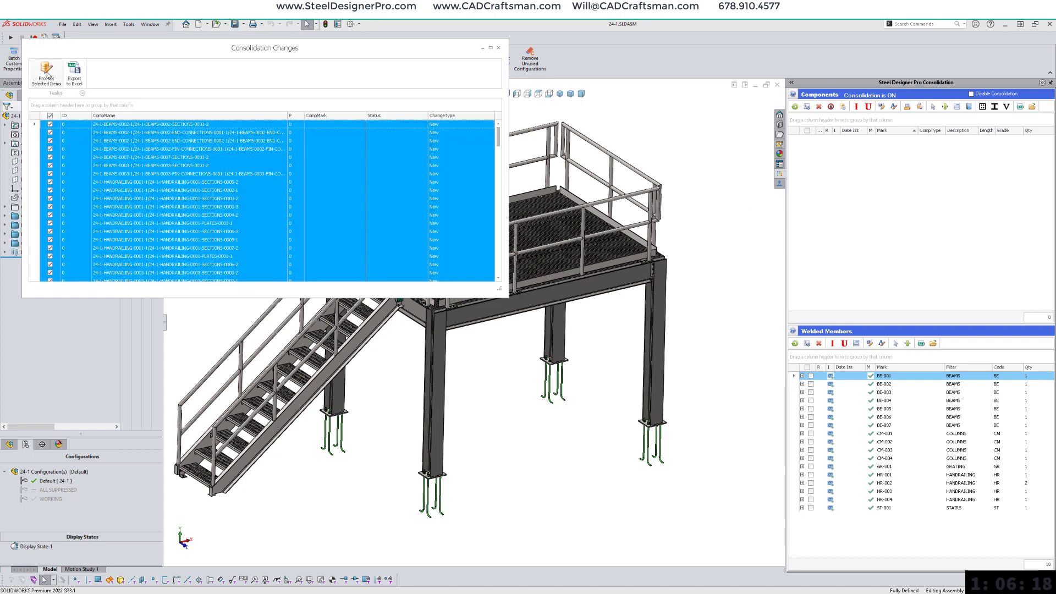
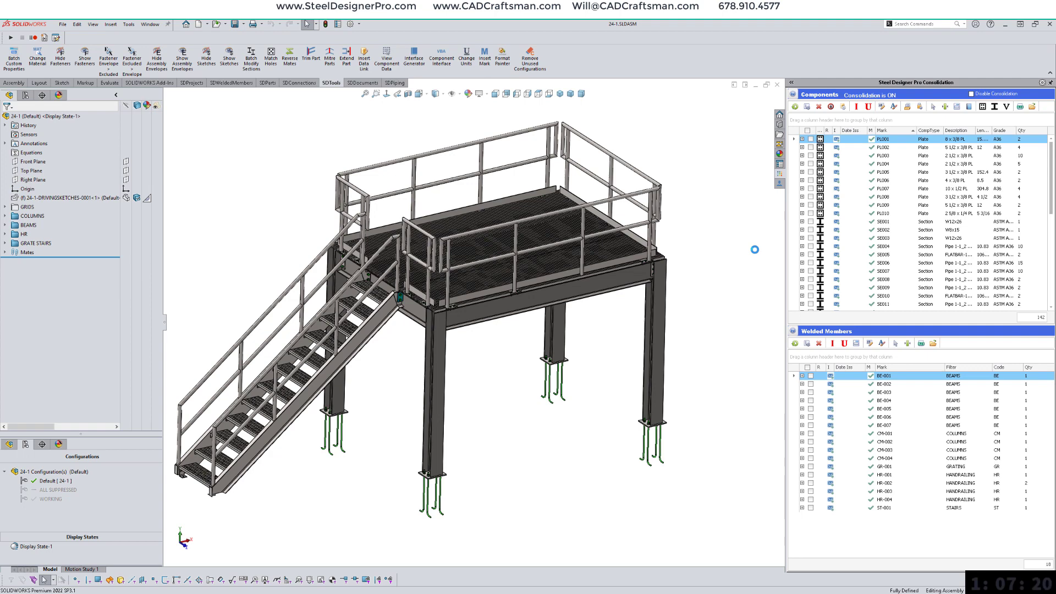
middle_drag(711, 297, 631, 514)
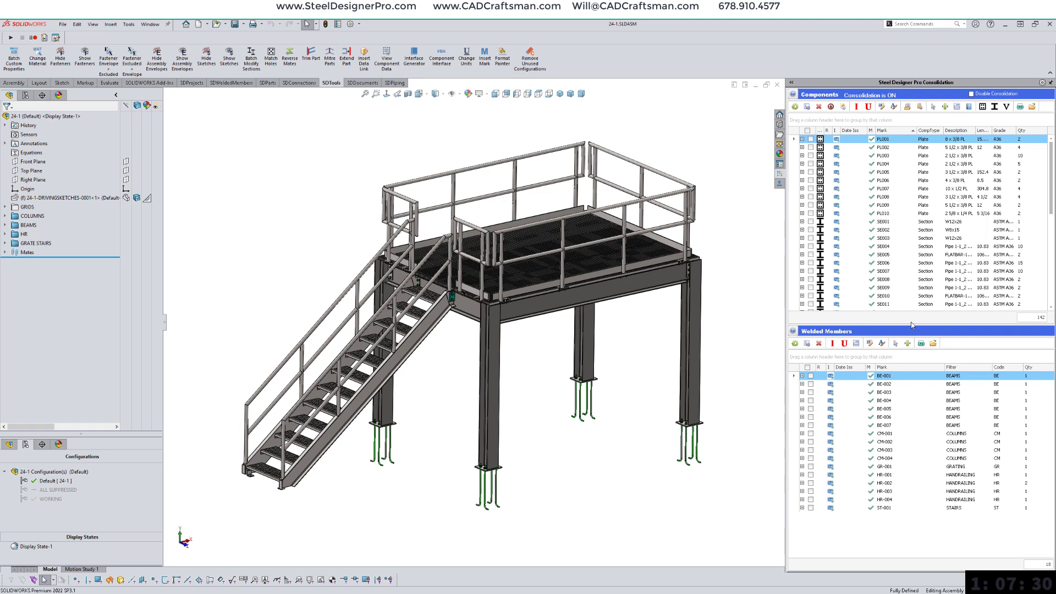
scroll(915, 253, down, 5)
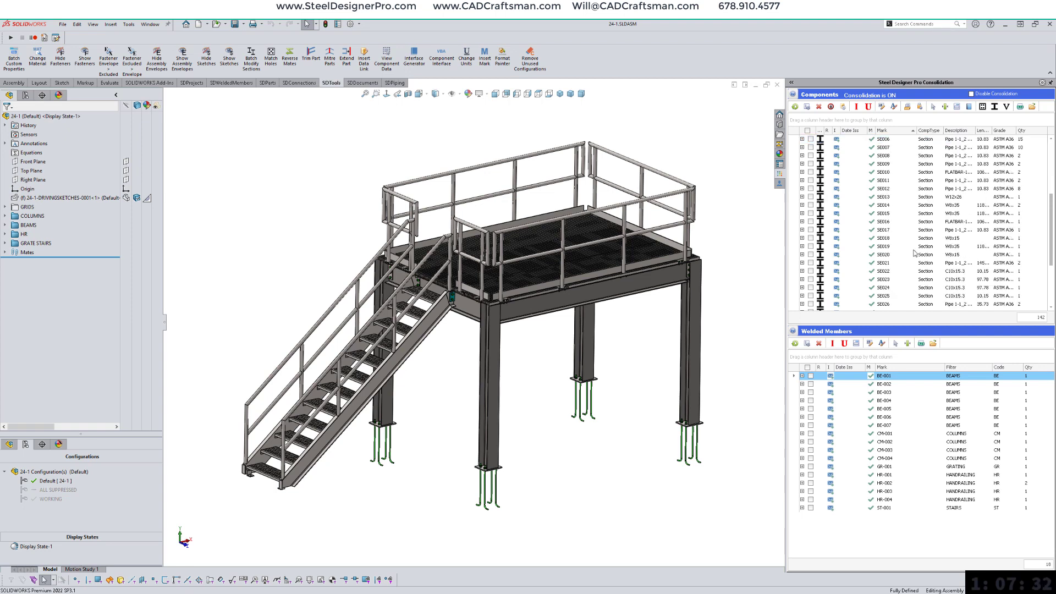
scroll(916, 253, down, 3)
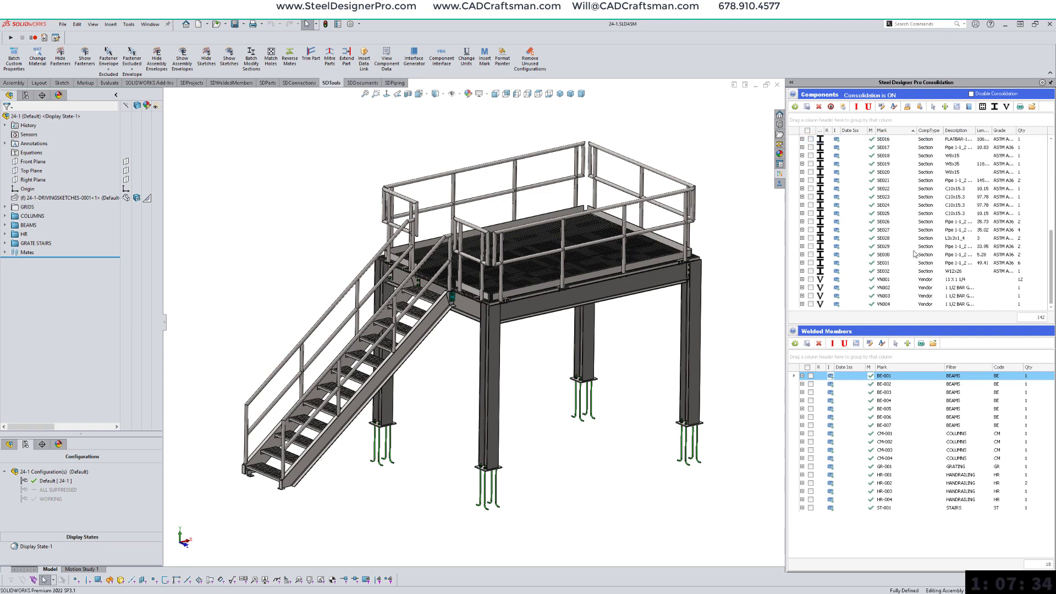
scroll(915, 253, up, 8)
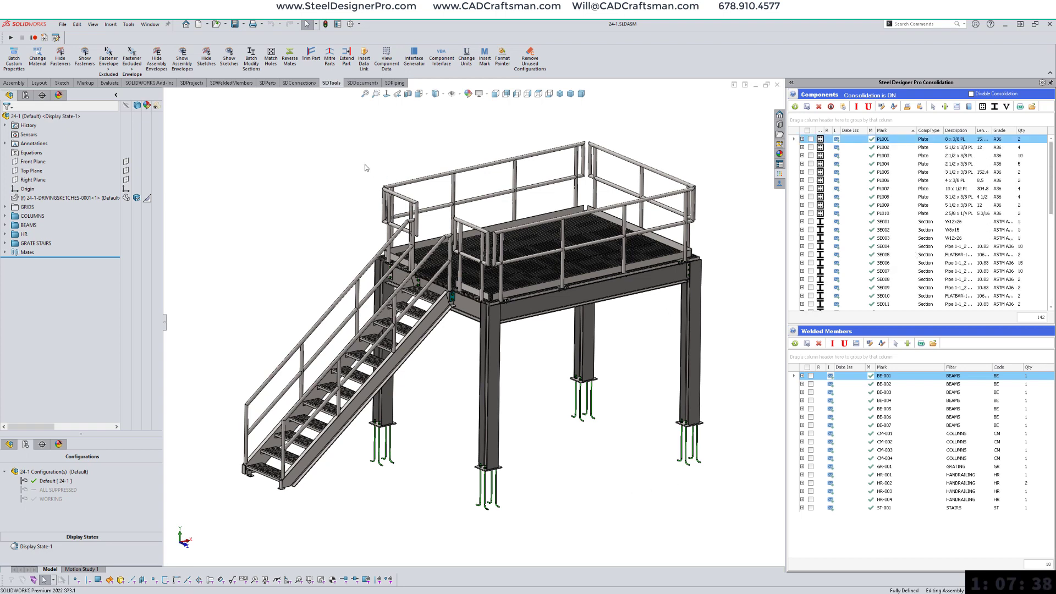
Step: Open the Steel Designer Pro Document Manager for the assembly
click(362, 83)
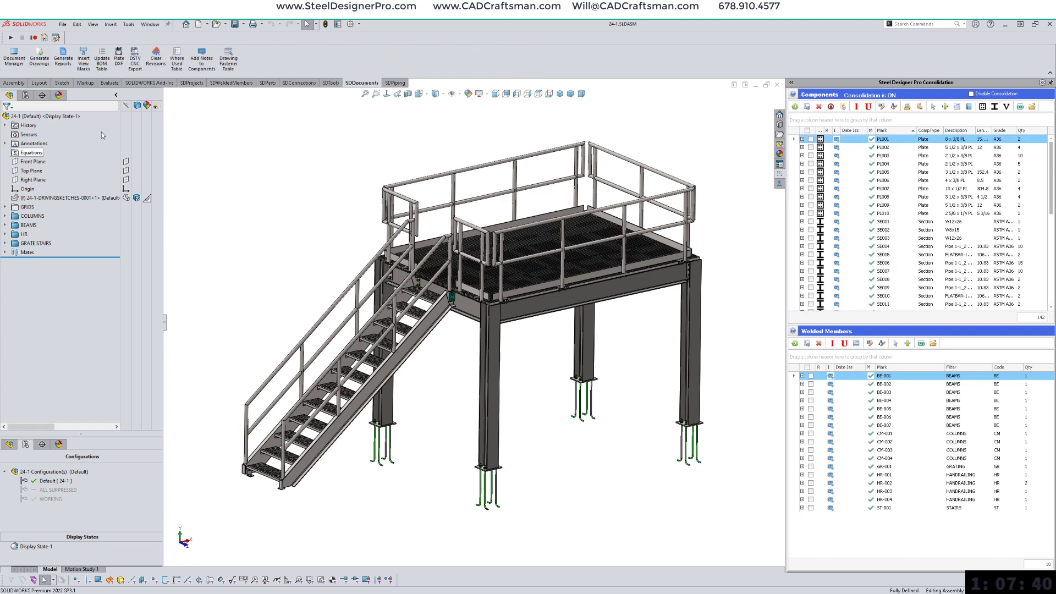
click(11, 63)
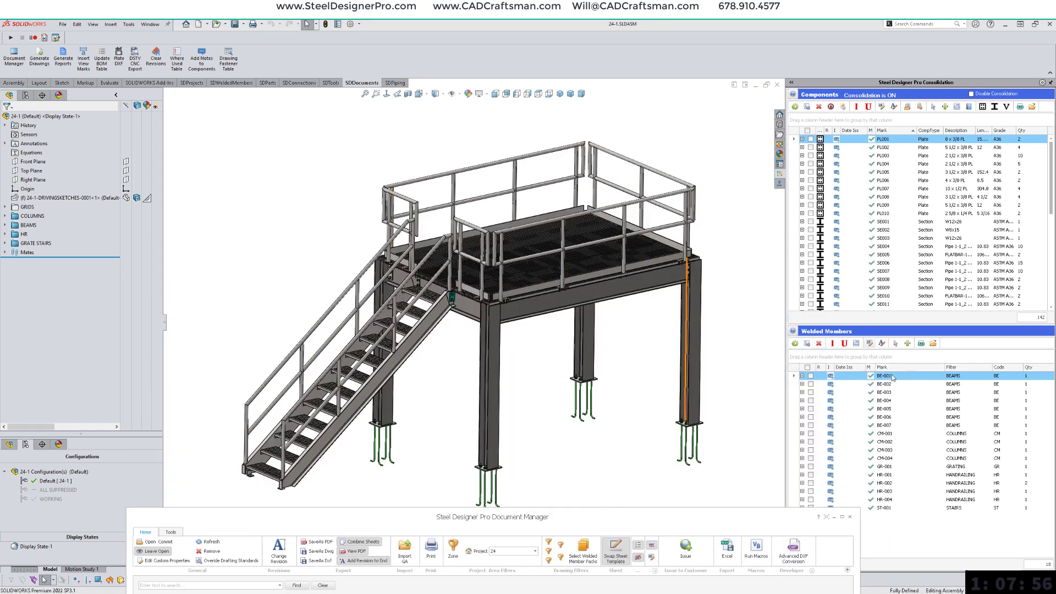
Step: Select the BE-001 welded member in the assembly and bring the Document Manager's drawing list fully into view
right_click(893, 377)
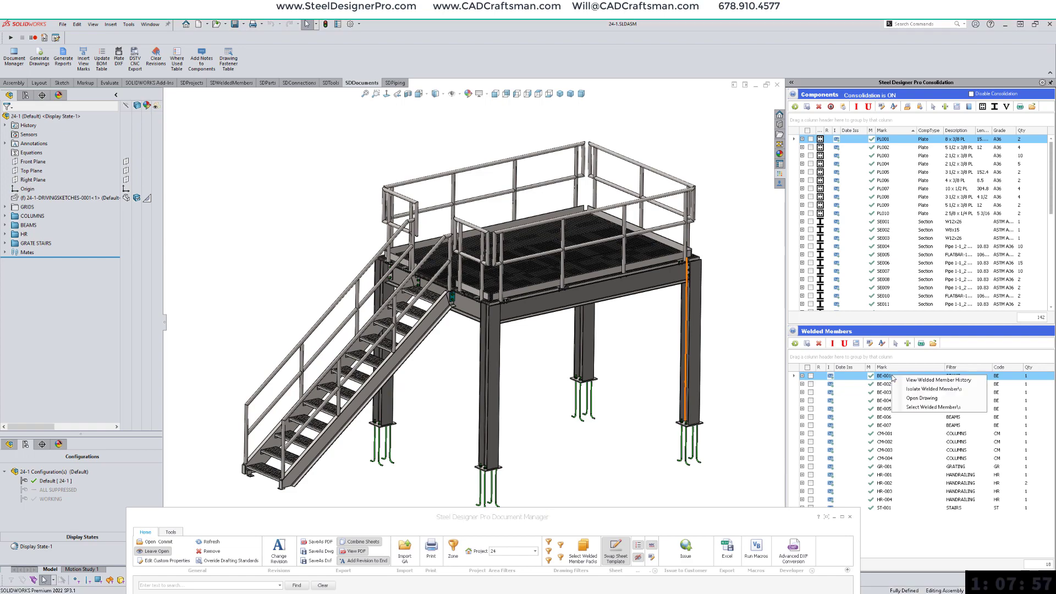
click(919, 407)
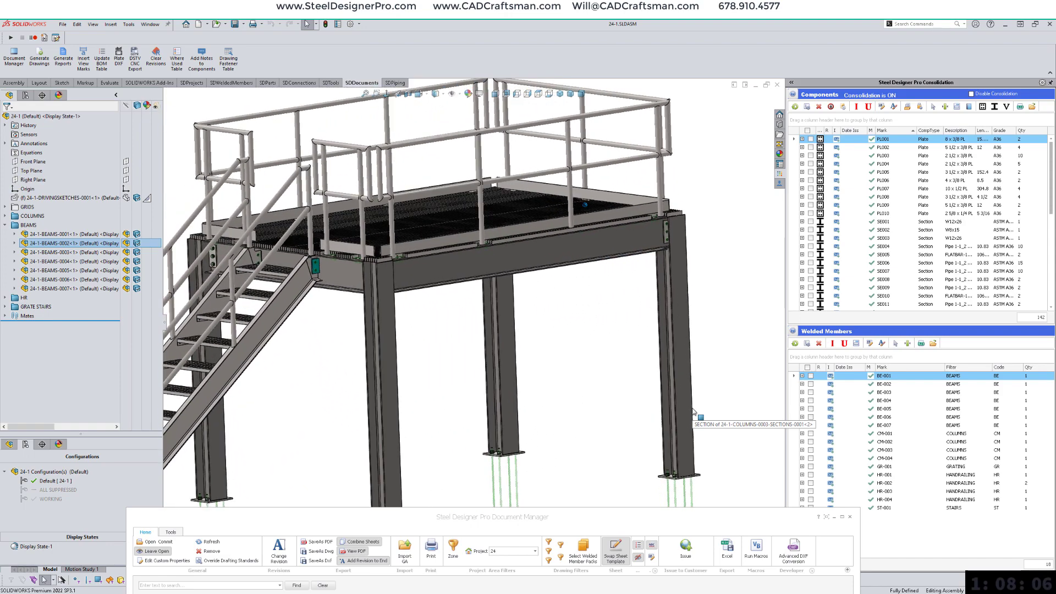
drag(733, 520, 732, 195)
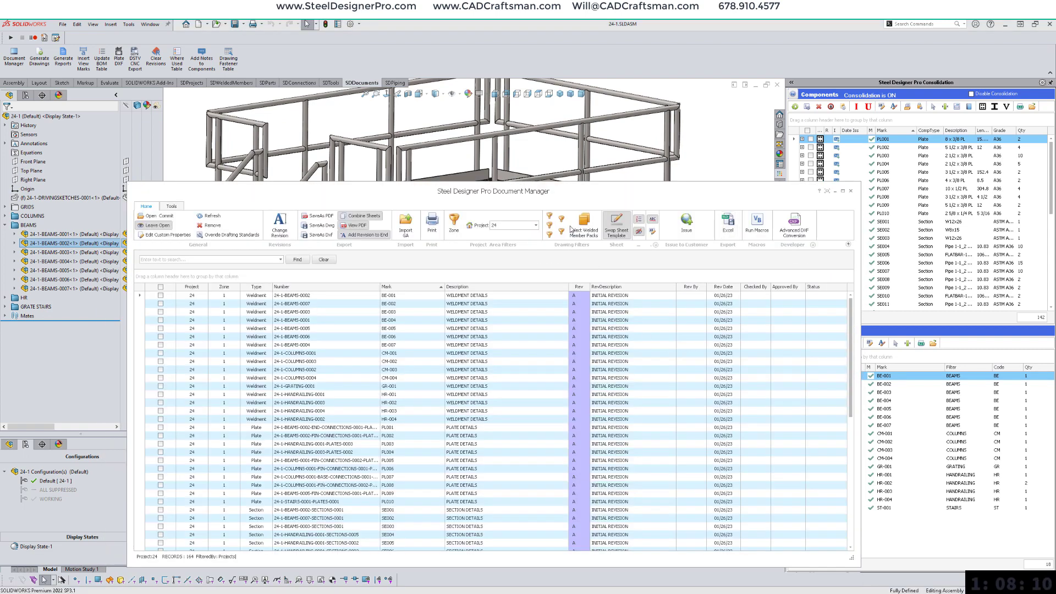
drag(573, 193, 583, 154)
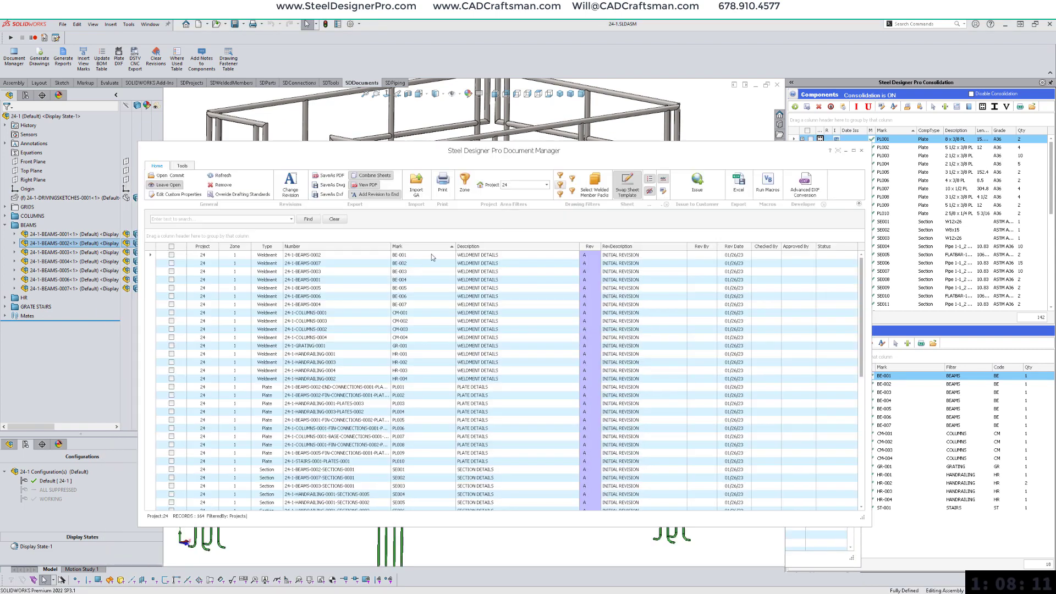
Step: Try selecting drawing BE-001 with its welded member pack, and check and clear all listed documents
click(172, 256)
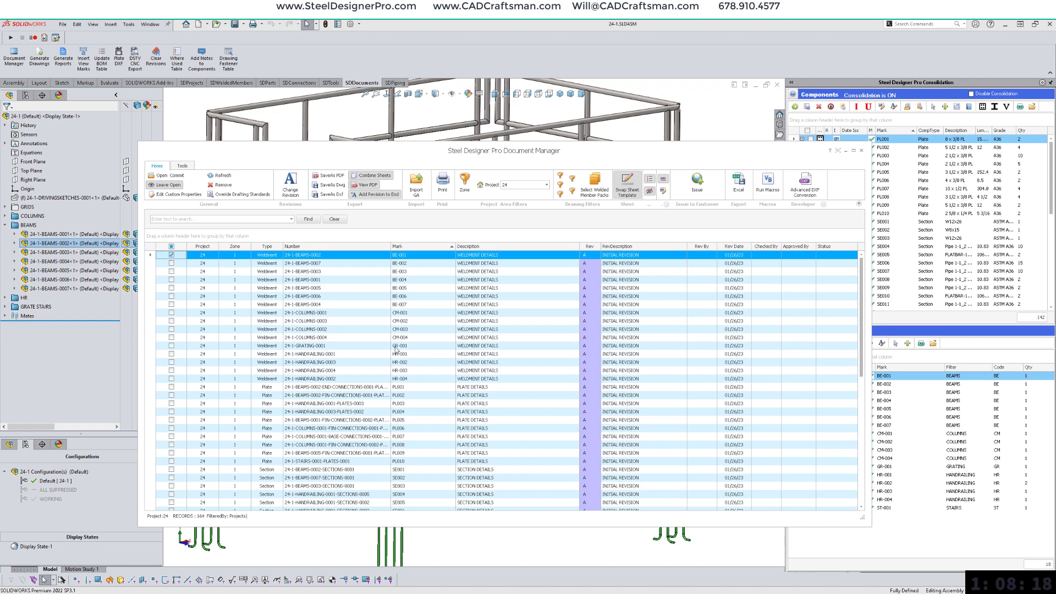
click(599, 185)
click(172, 247)
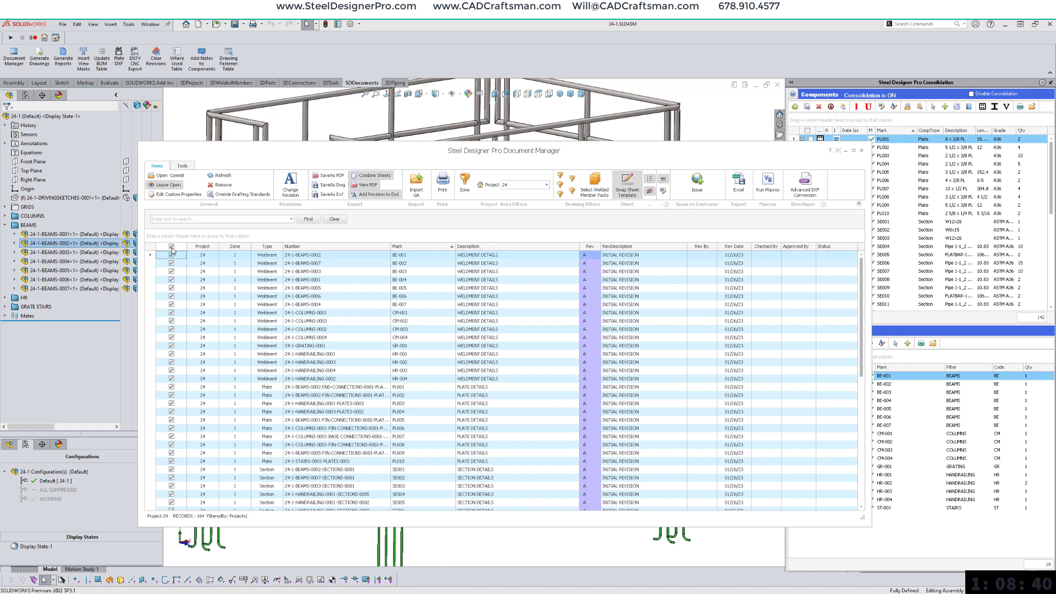
click(171, 247)
Step: Group the documents by type, expand the Plate group, and check the plate drawings PL001 to PL003
drag(267, 247, 247, 238)
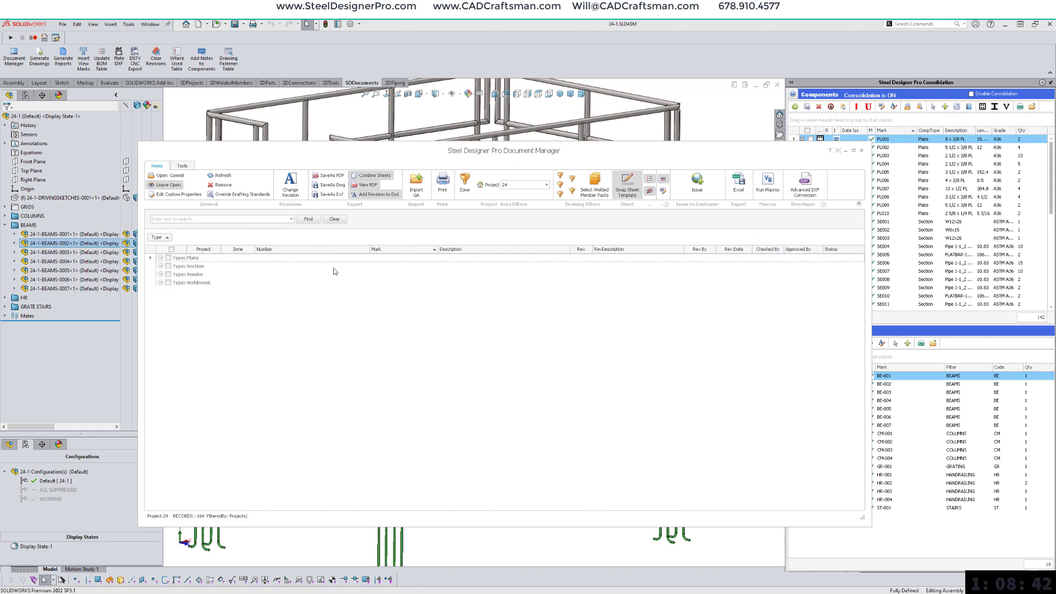
click(160, 258)
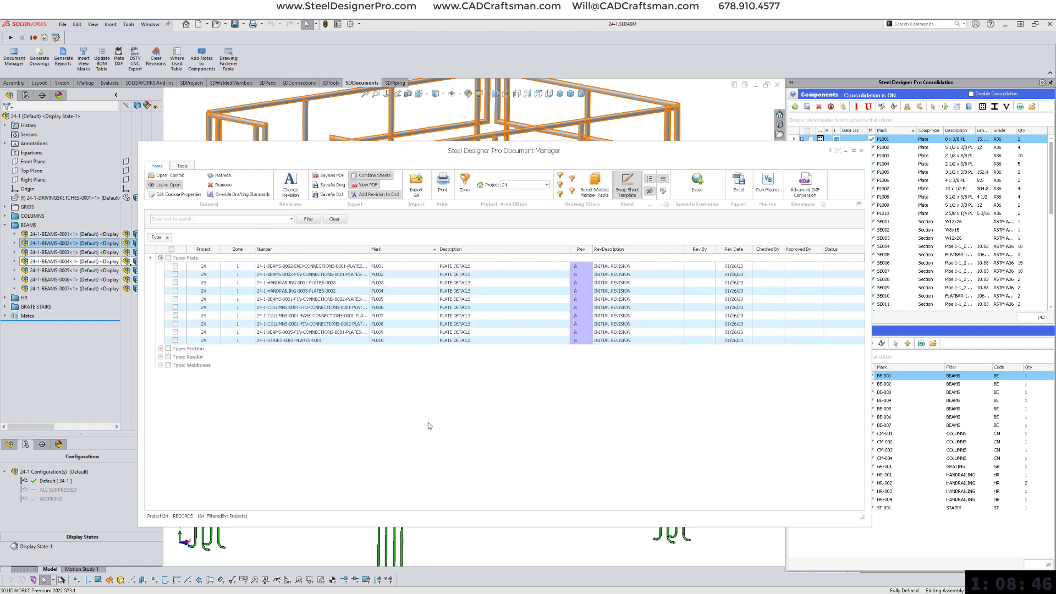
drag(418, 152, 467, 233)
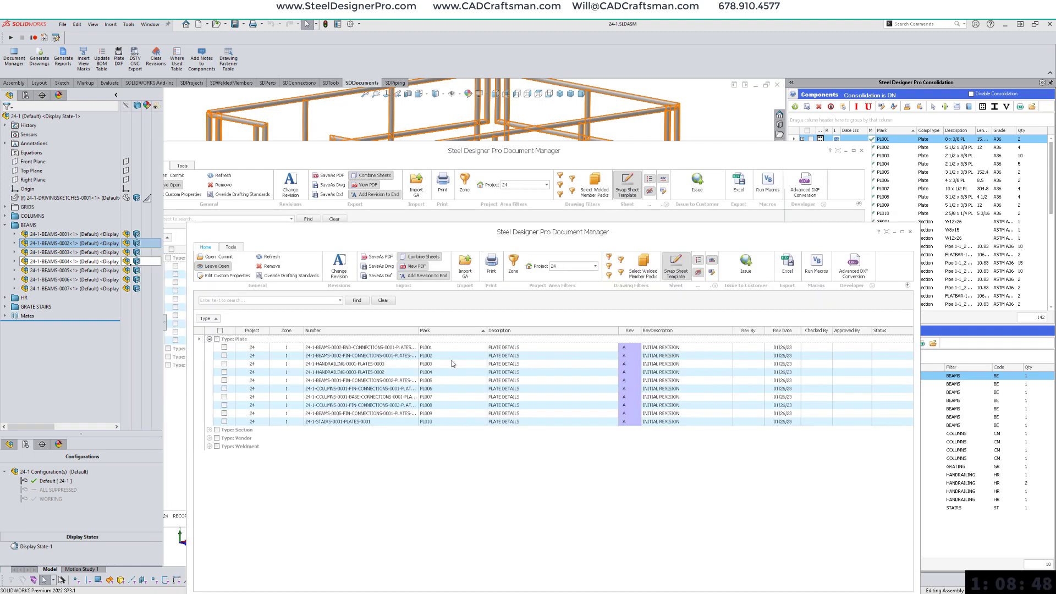
click(200, 348)
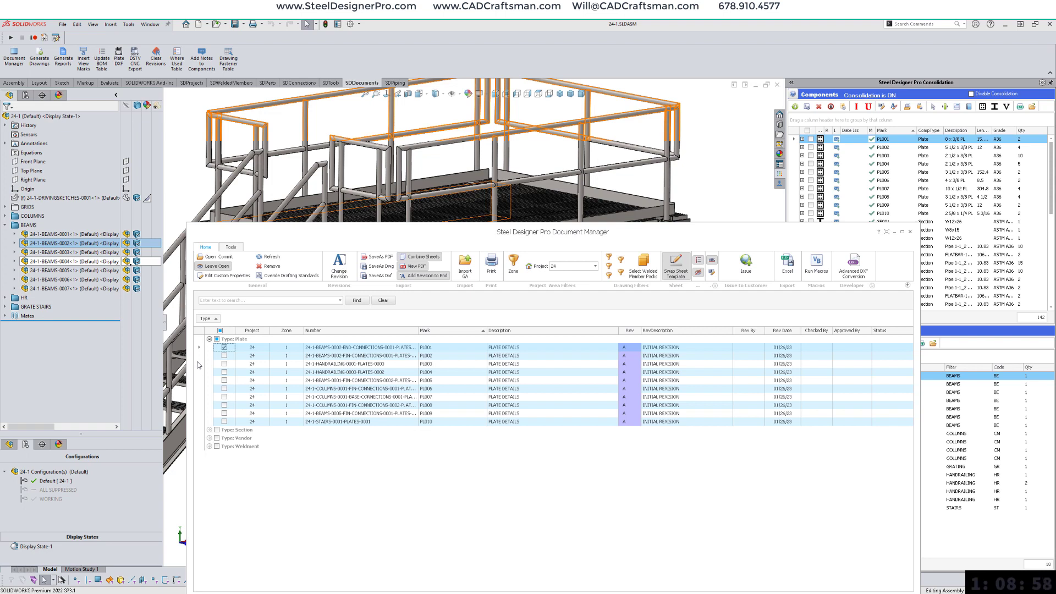
shift+click(200, 365)
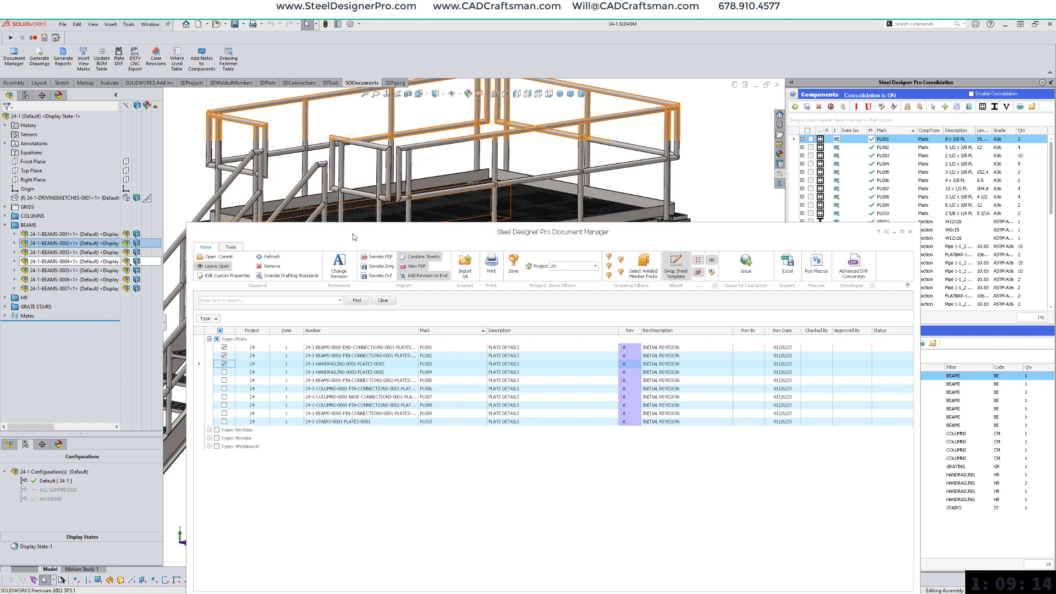
Step: Open the welded member drawings BE-001, BE-002 and BE-003 from the Document Manager
drag(353, 234, 371, 540)
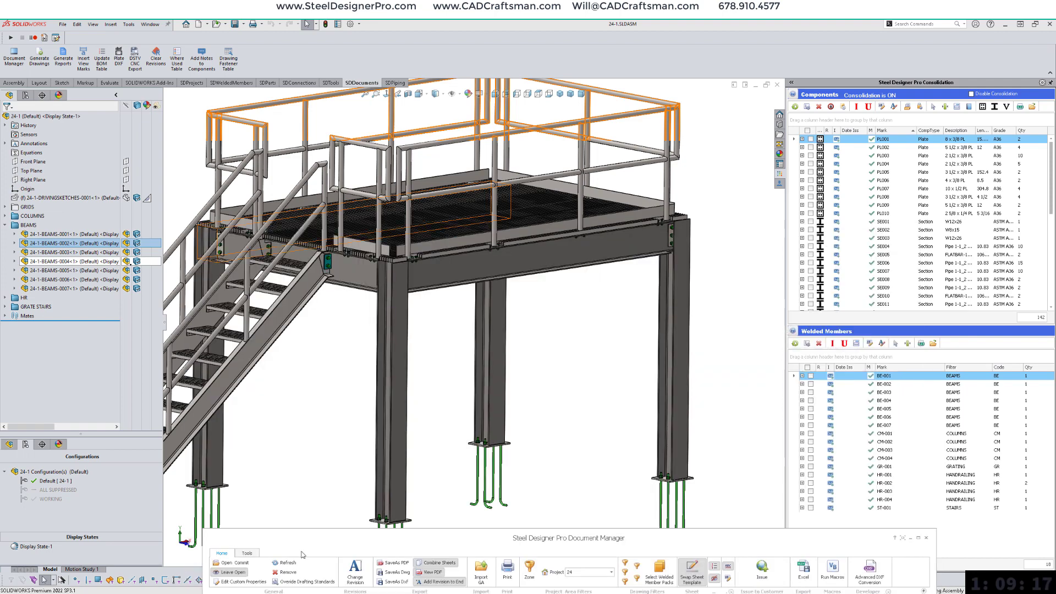
click(231, 564)
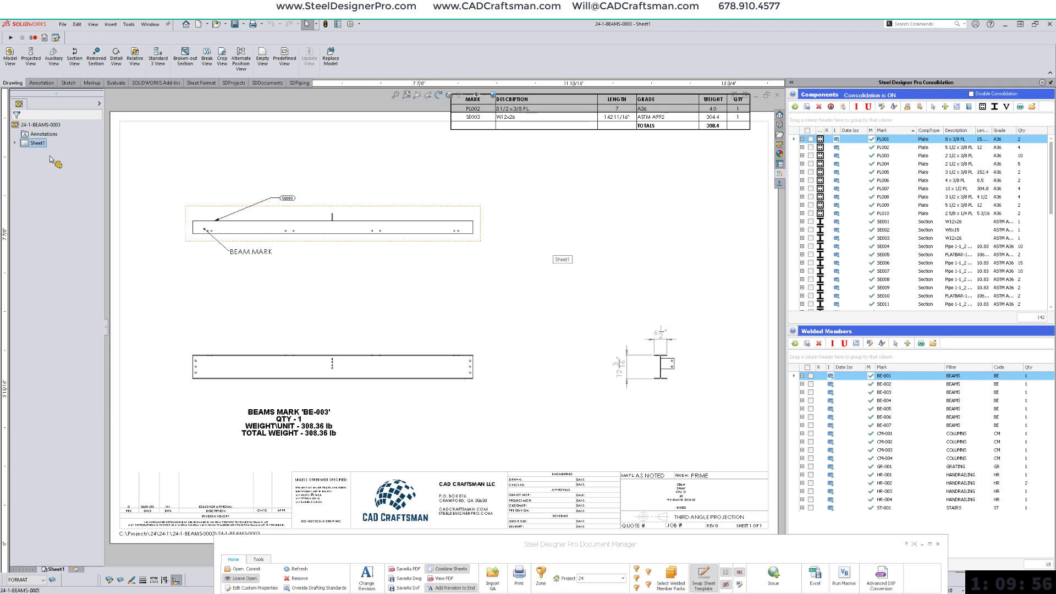
Step: Set the general table anchor in the BE-003 drawing's sheet format to the upper-right corner of the inner border
click(15, 143)
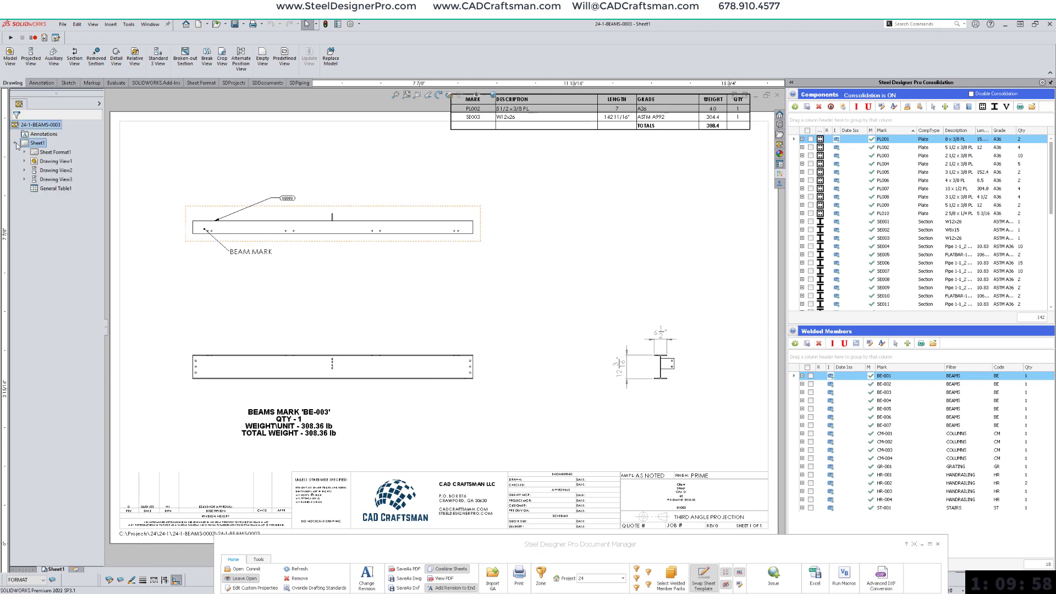
click(24, 151)
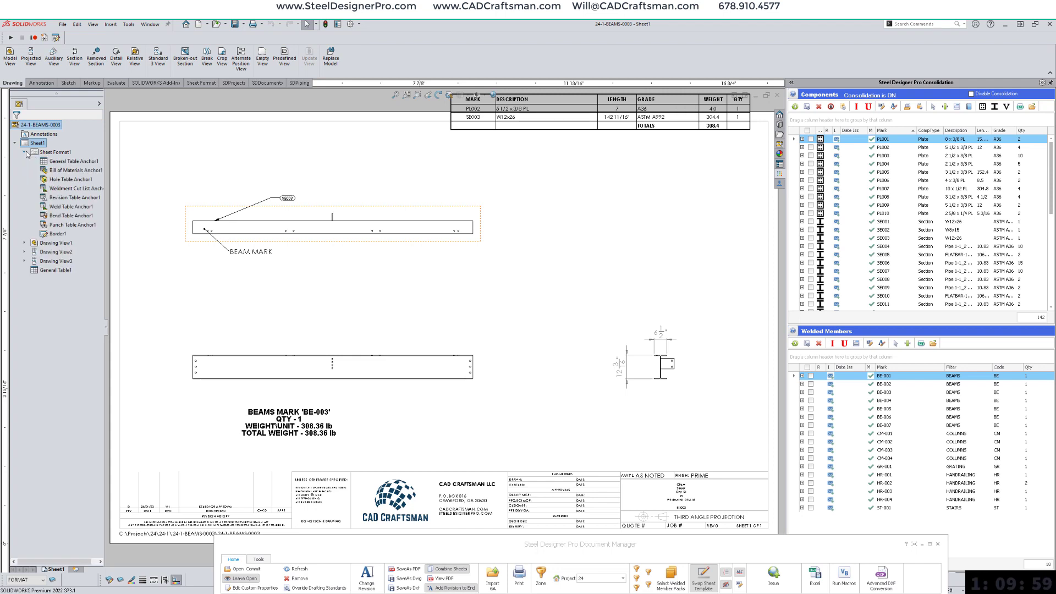
right_click(77, 164)
click(111, 167)
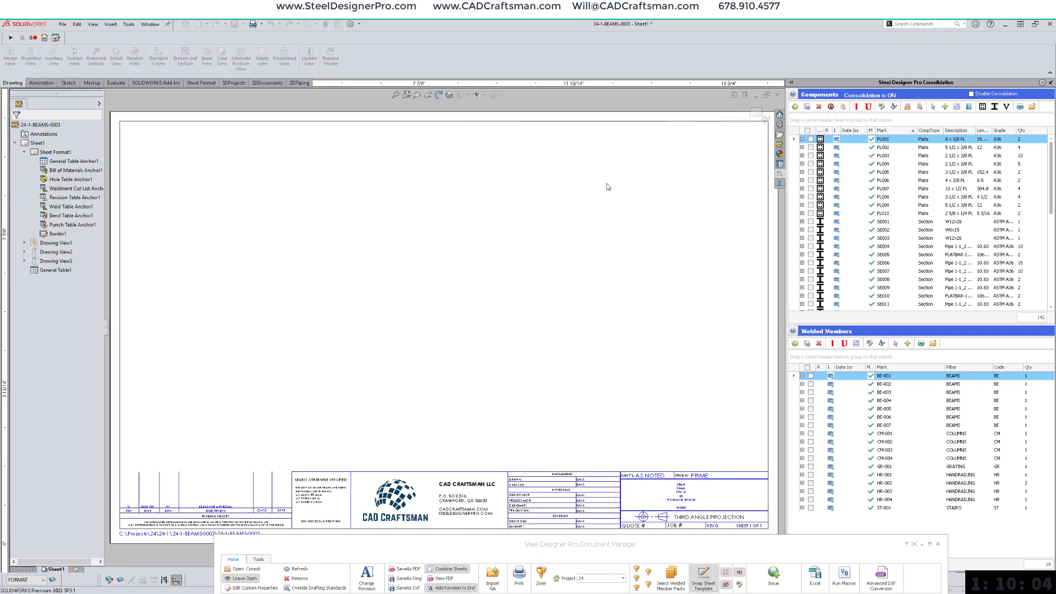
scroll(672, 234, up, 2)
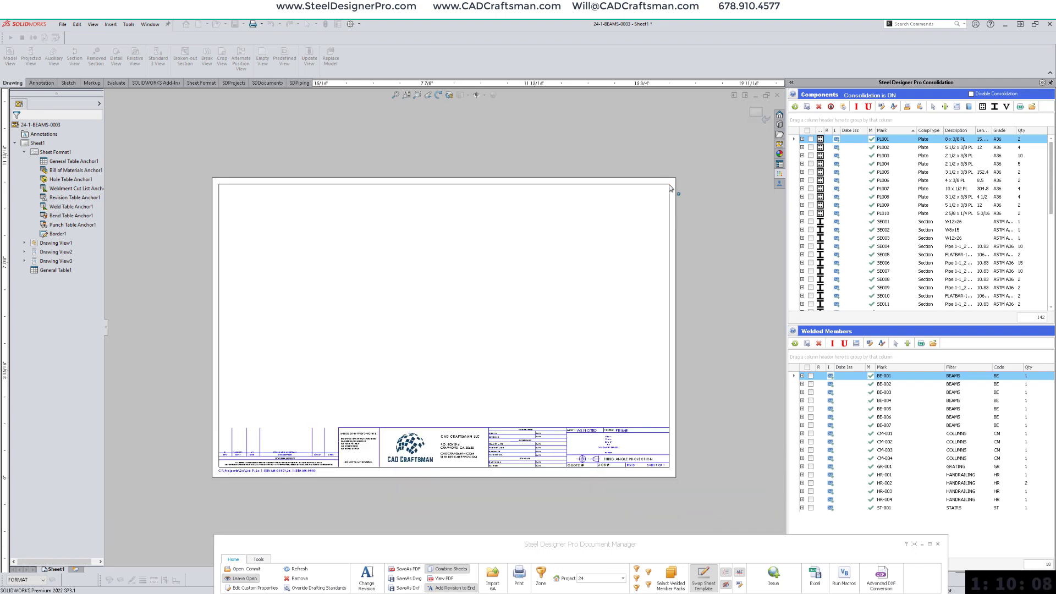
click(671, 188)
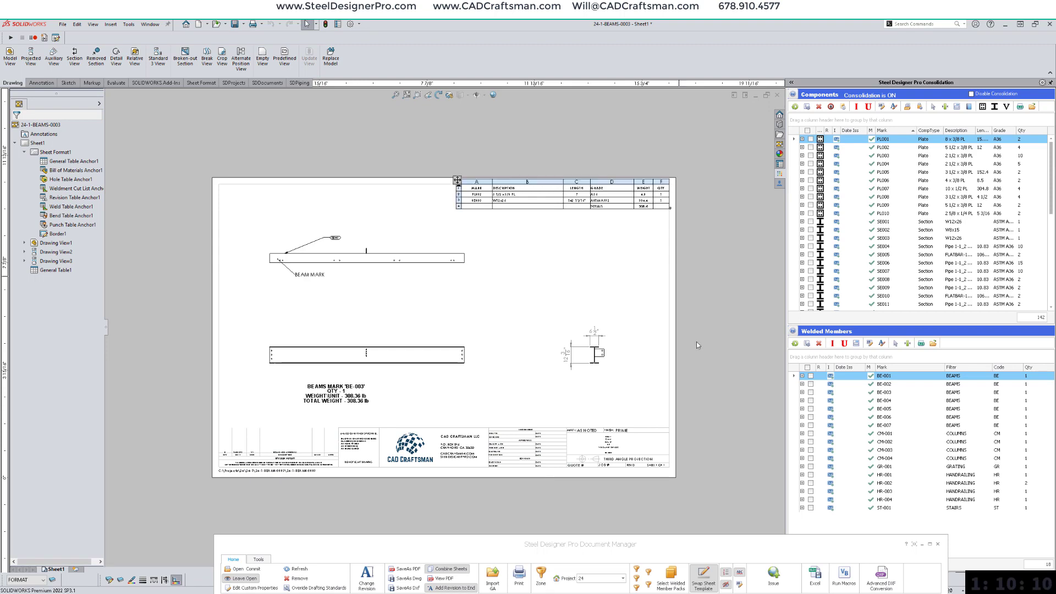
Step: Save the sheet format over WeldedMemberSheetTemplate.slddrt in the project's Sheet Templates folder, and close the open beam drawings without saving
scroll(430, 329, down, 1)
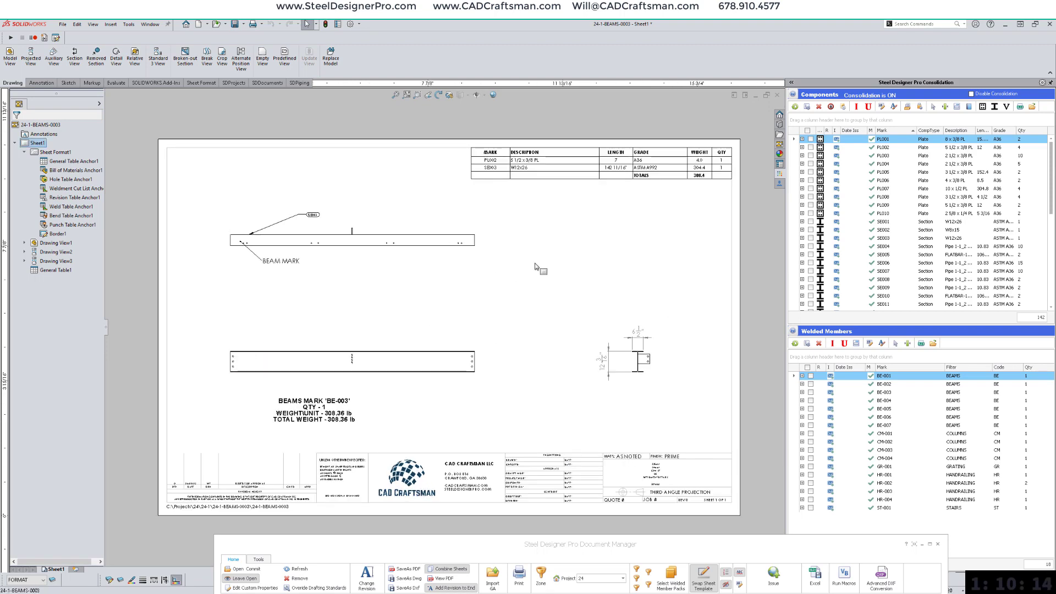
click(62, 25)
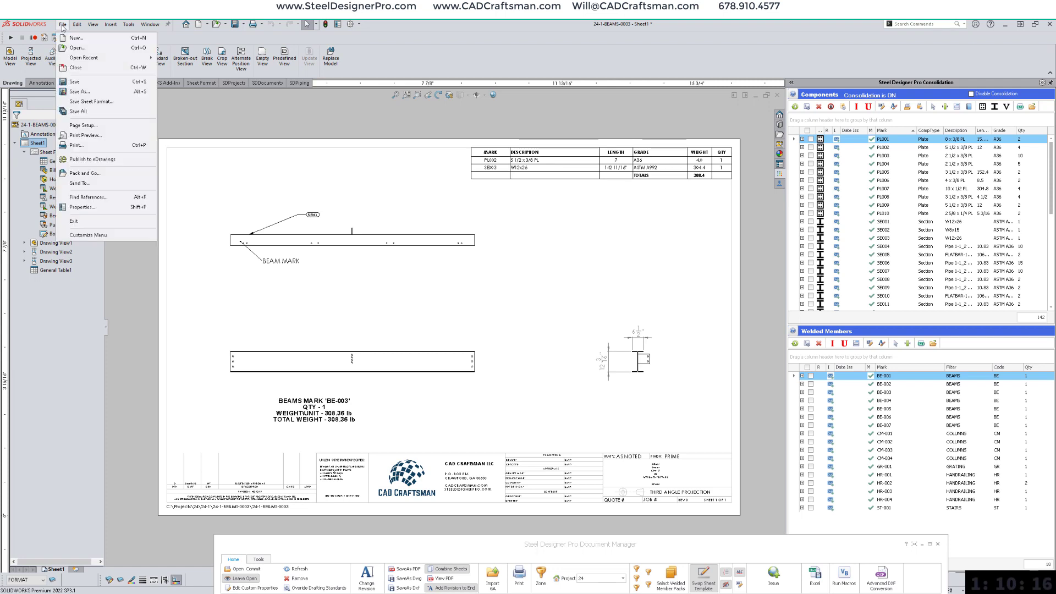
click(87, 101)
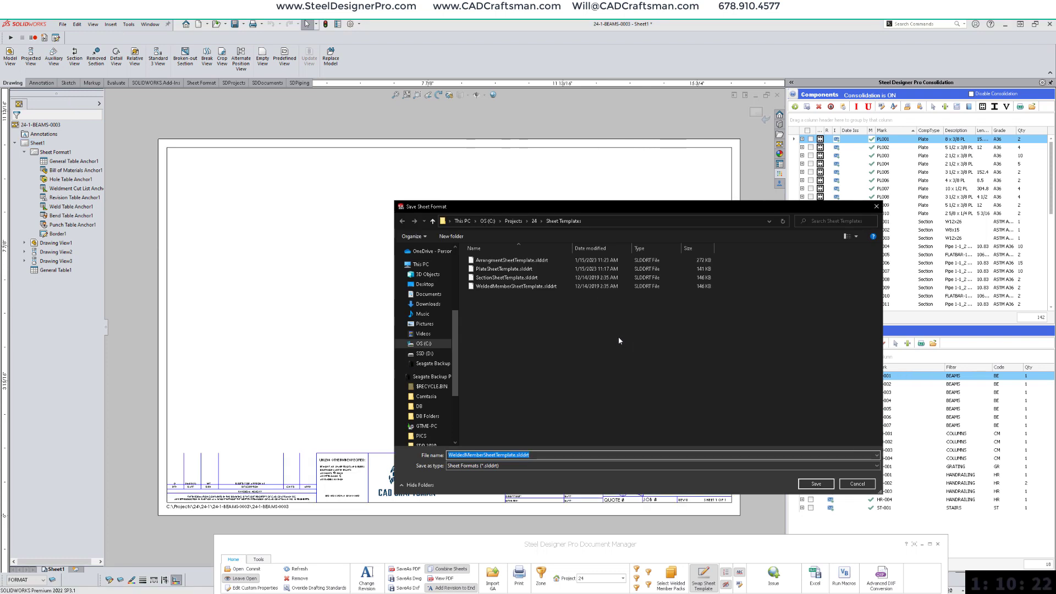
click(521, 287)
click(820, 487)
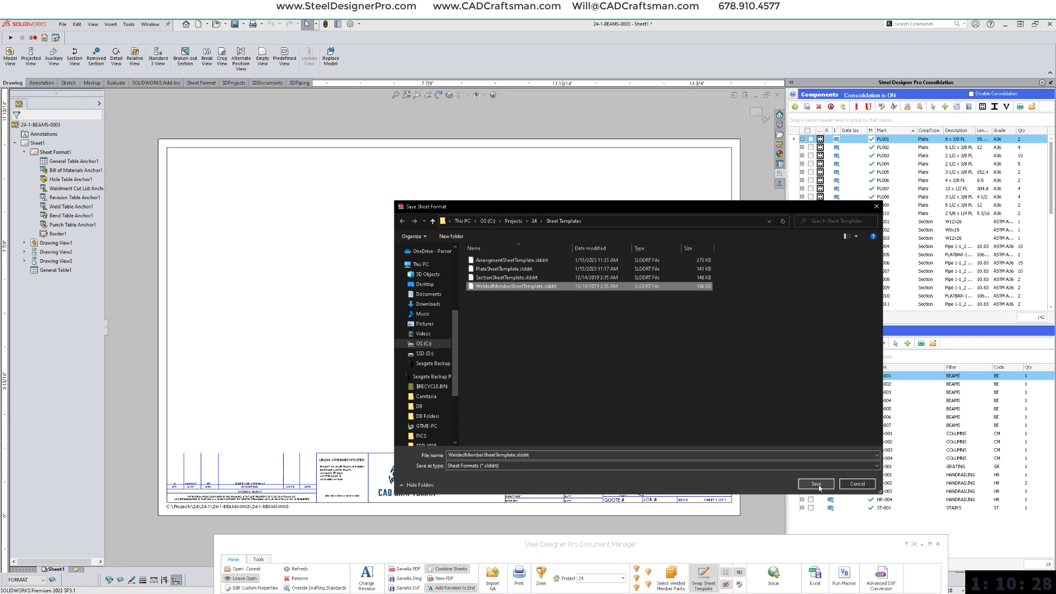
click(818, 485)
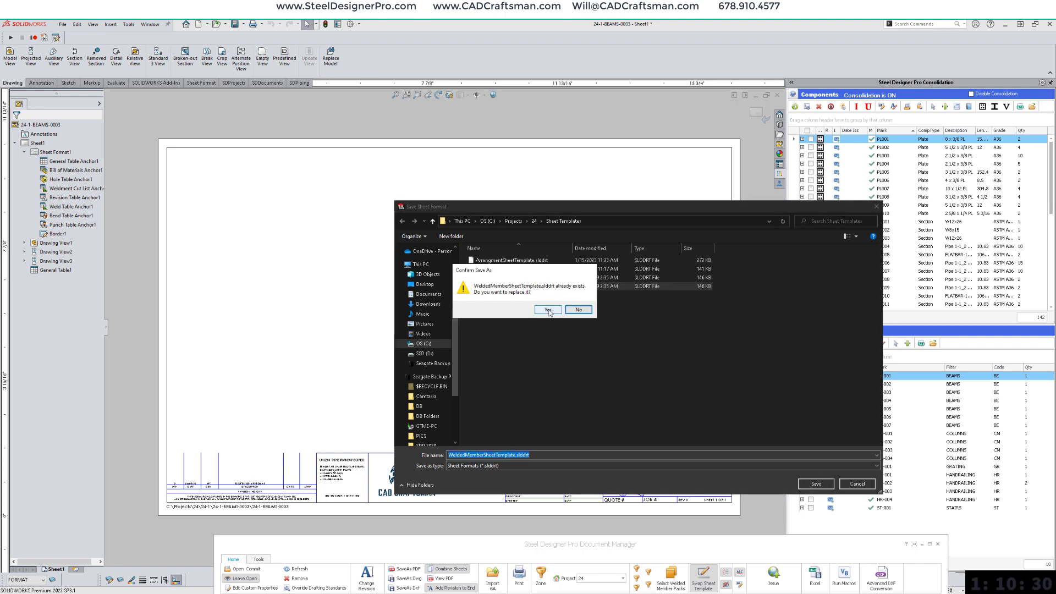
click(548, 311)
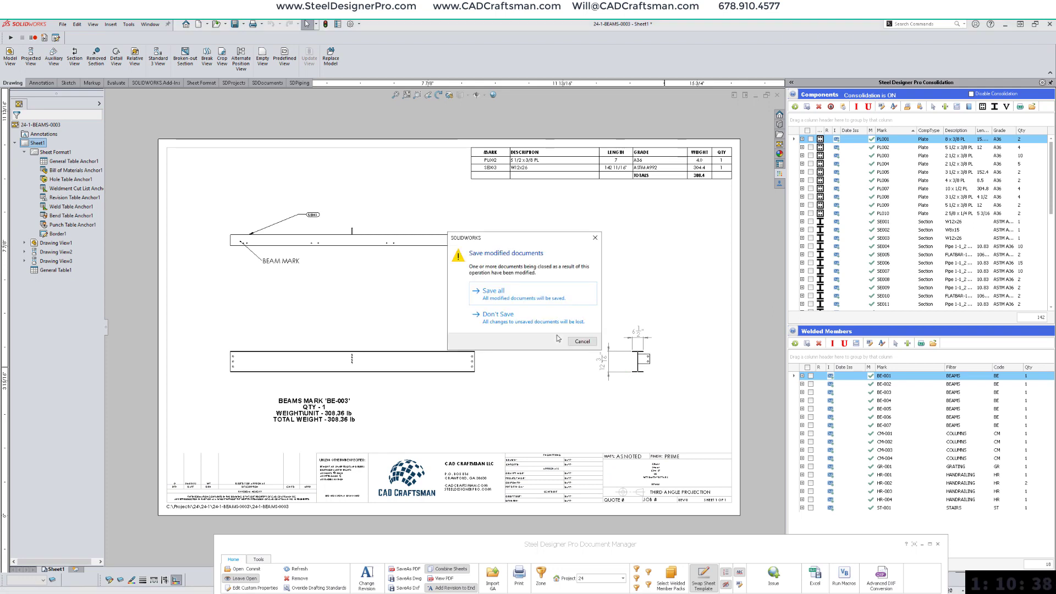
click(505, 316)
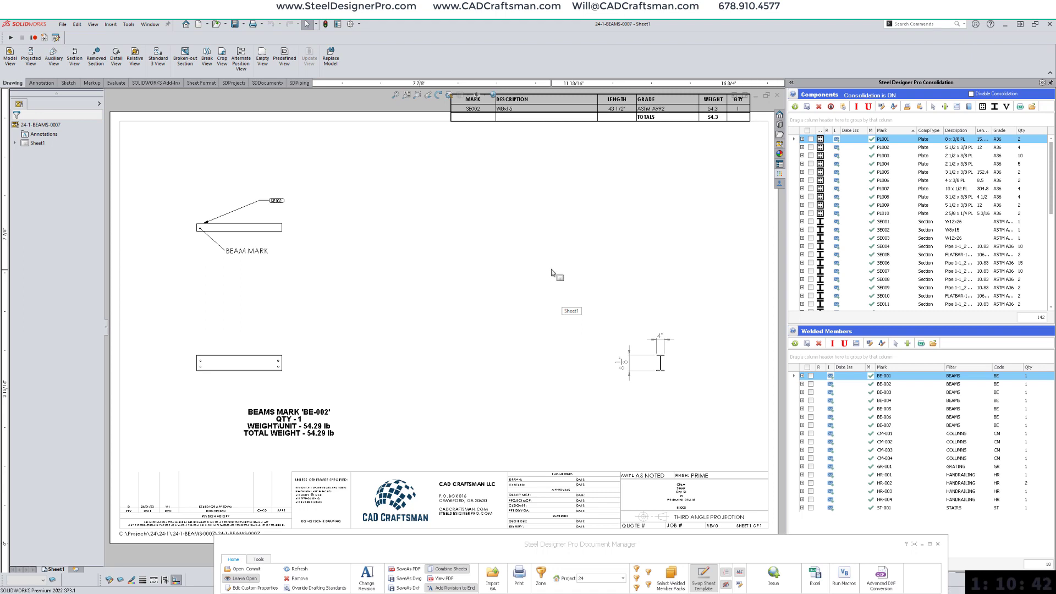
right_drag(551, 240, 551, 317)
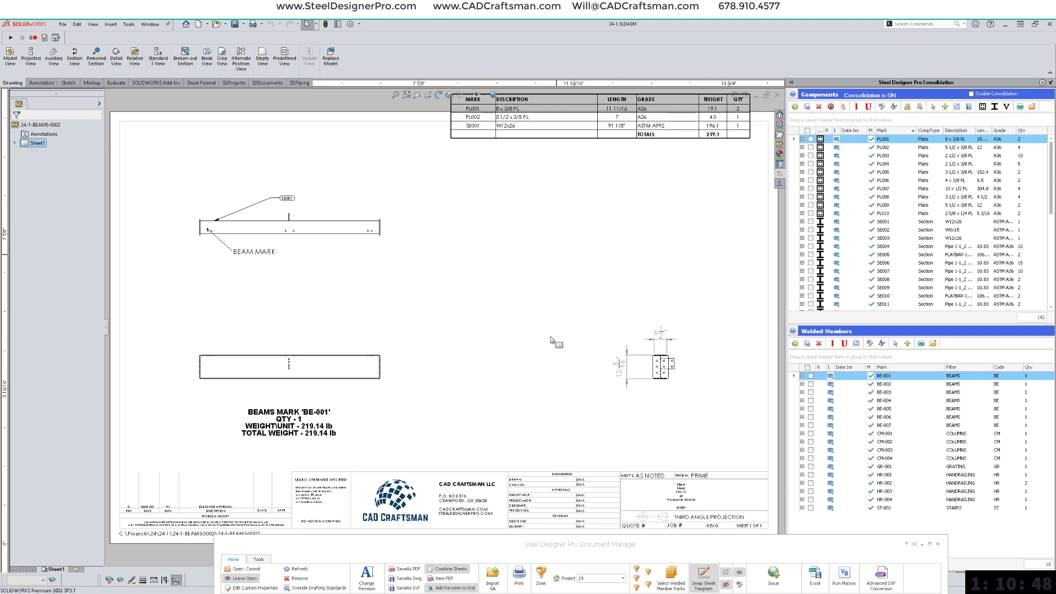
Step: Examine the BLOCKS folder in the Design Library and return to the Steel Designer Pro consolidation lists
click(780, 125)
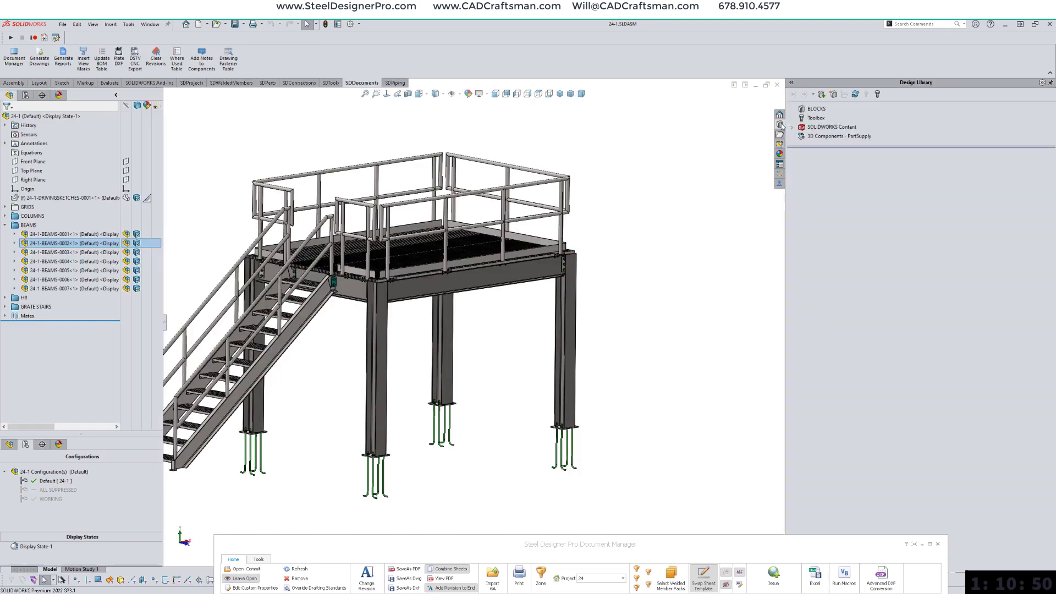
click(815, 109)
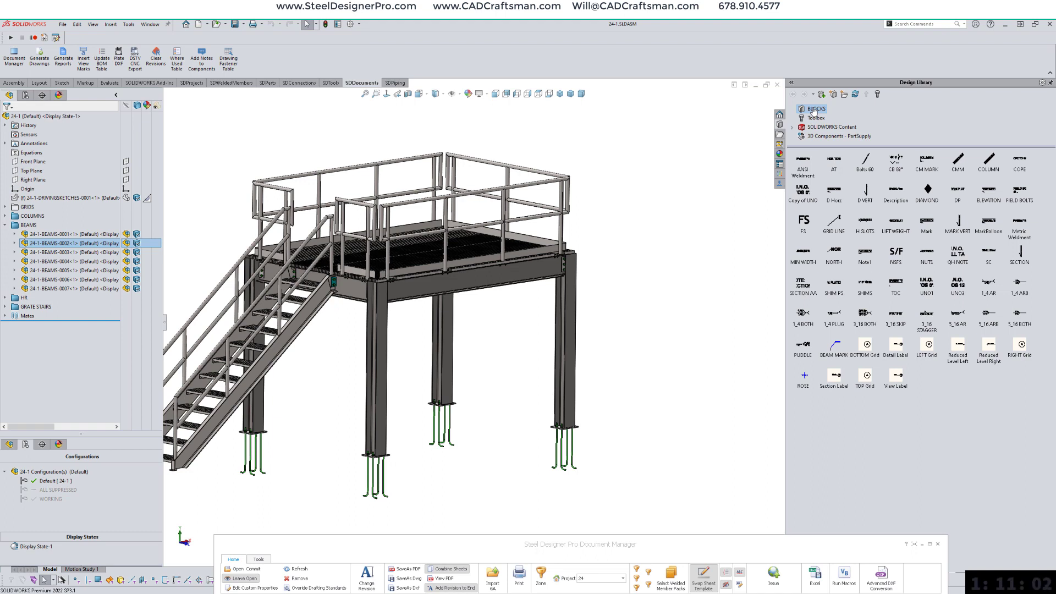
click(780, 174)
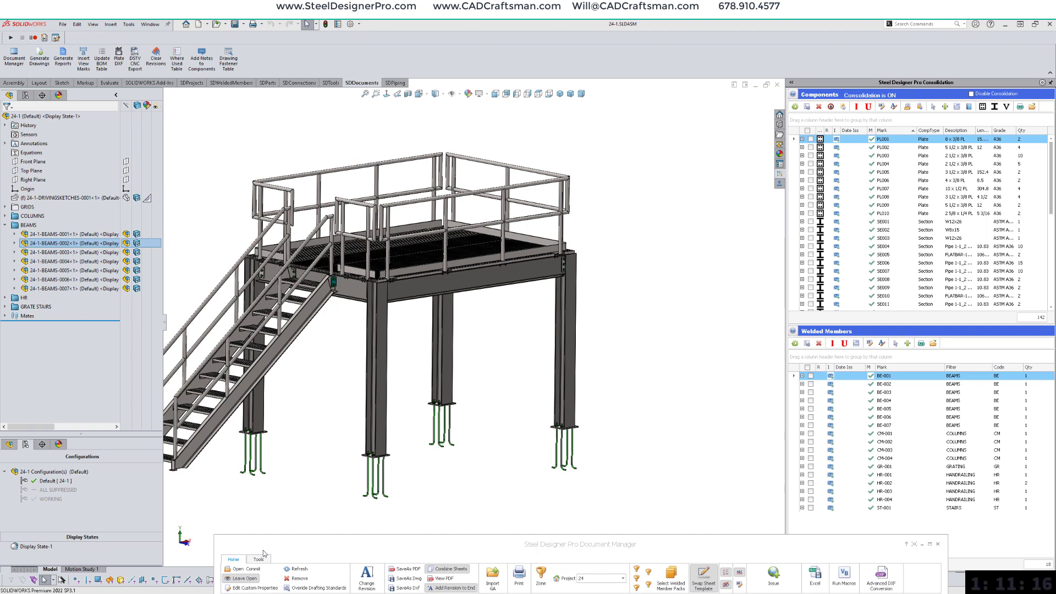
Step: Reopen the BE-001 to BE-003 beam drawings and update their bills of materials
click(241, 571)
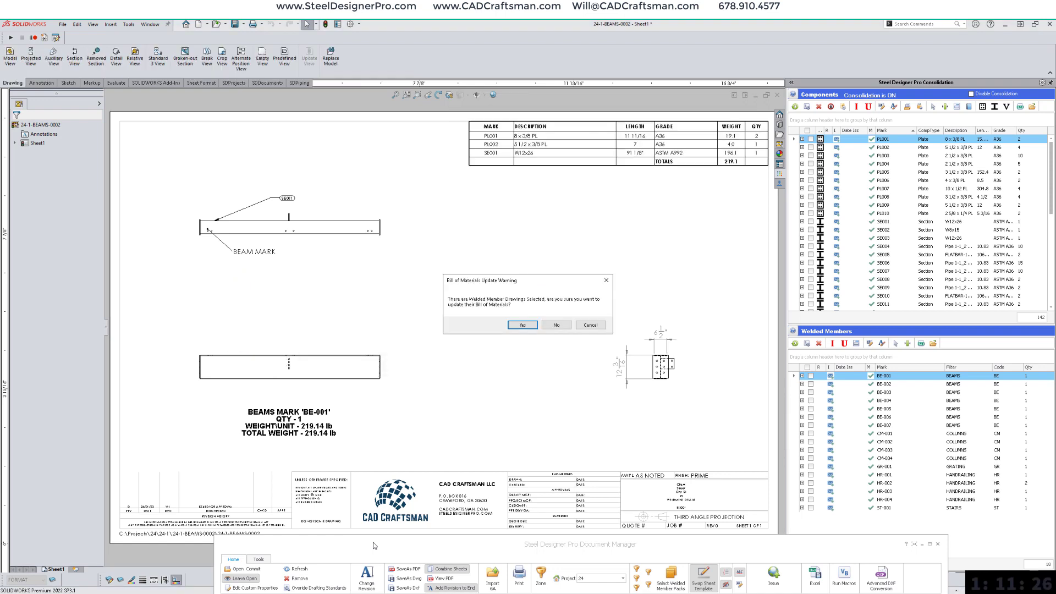
click(523, 325)
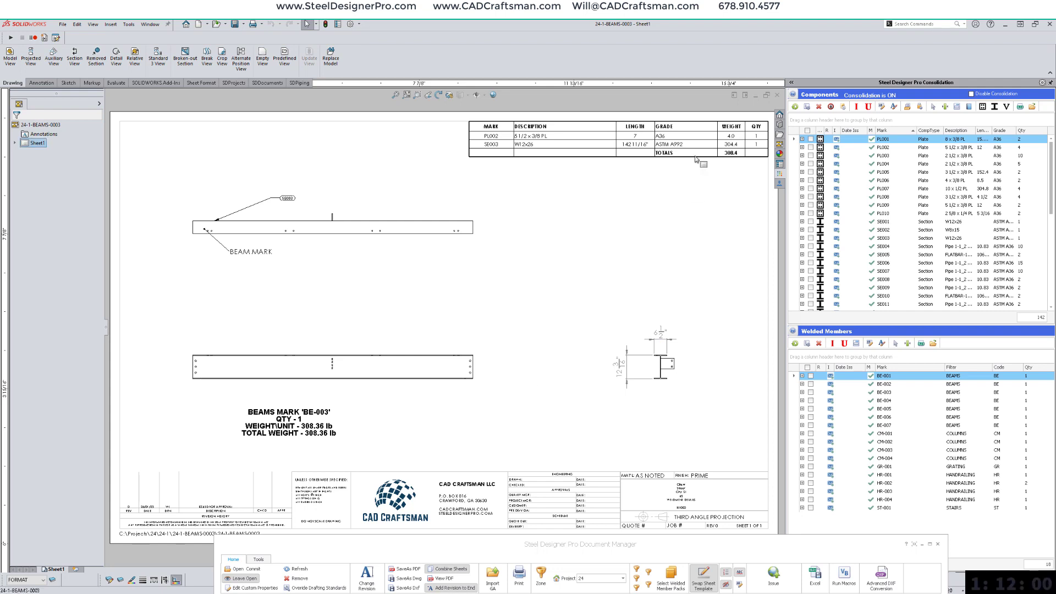
Step: Place a Mark block from the BLOCKS library on plate PL002 in the end view of drawing BE-003, and close that drawing
click(780, 125)
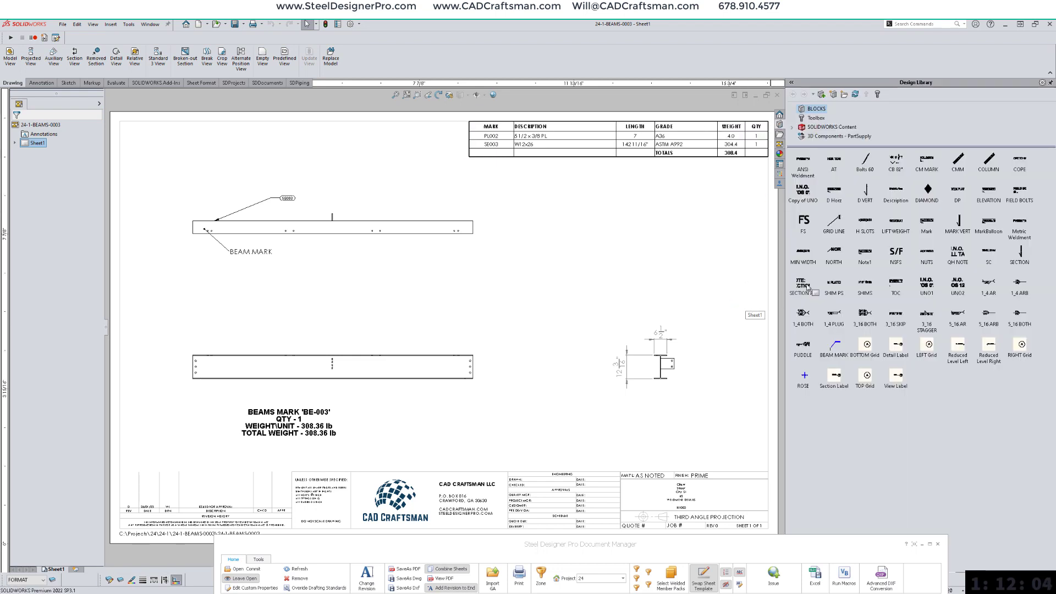
mouse_move(926, 221)
mouse_down()
mouse_move(675, 360)
mouse_move(708, 339)
mouse_up()
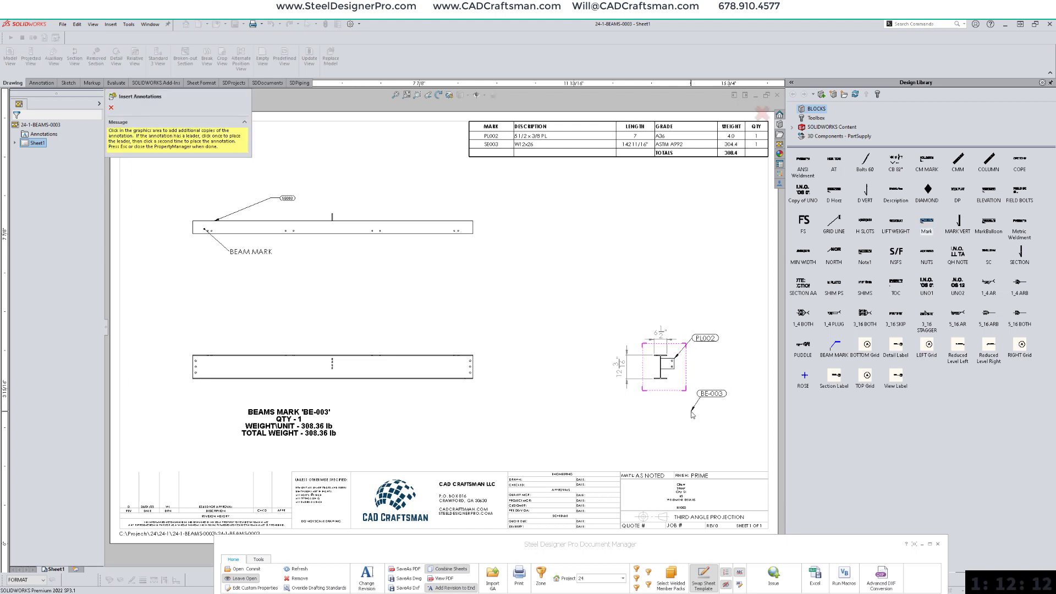
key(Escape)
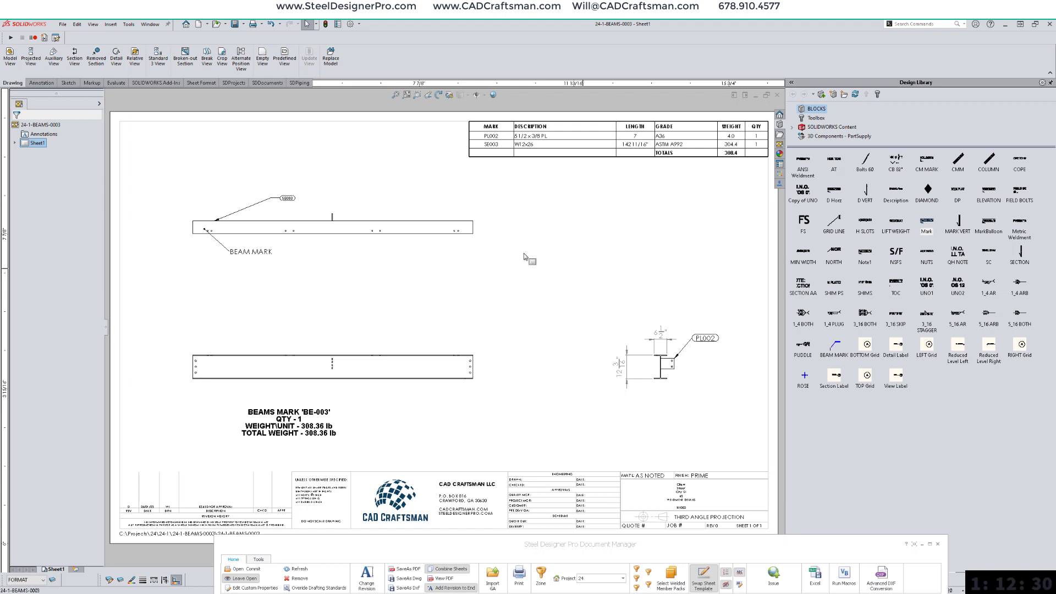
right_drag(524, 253, 567, 250)
right_drag(593, 223, 592, 245)
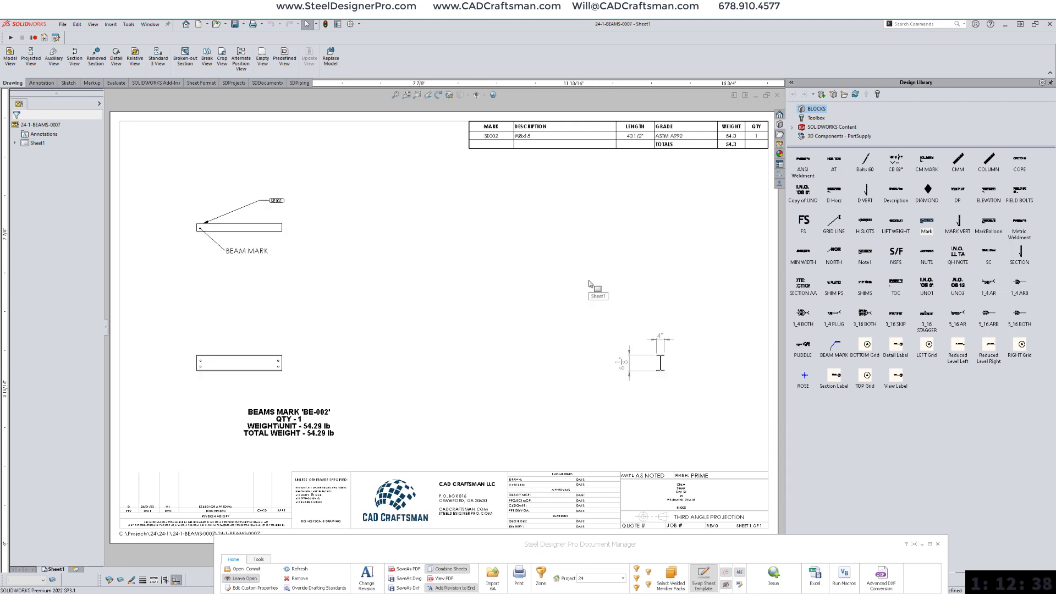
Step: Set the BE-002 drawing's sheet scale to 1:5 and move the beam mark and weight note clear below the front view
right_click(473, 268)
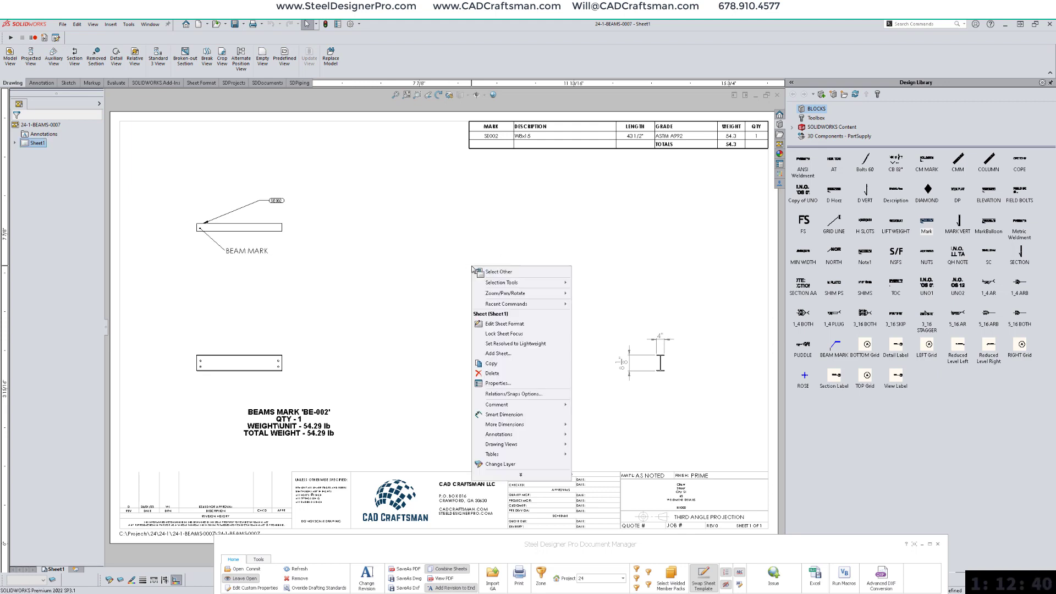
click(495, 384)
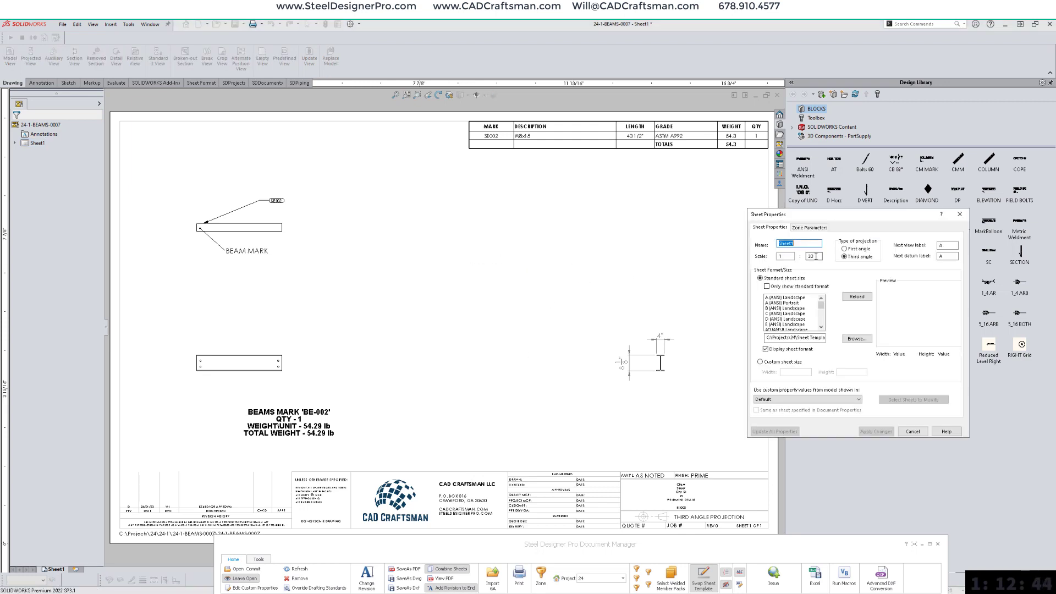
double_click(810, 256)
text(5)
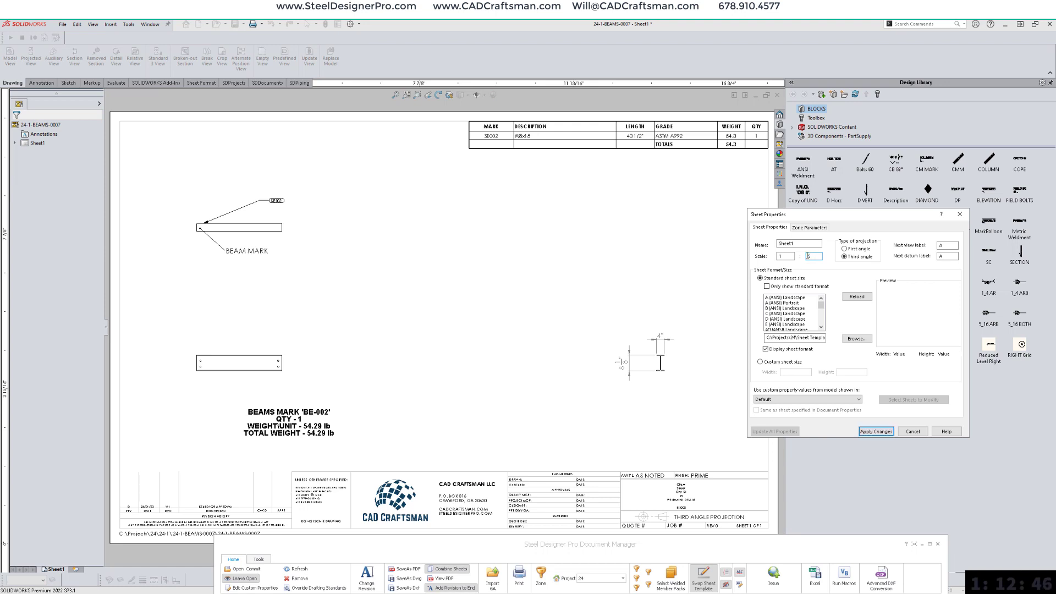
key(Return)
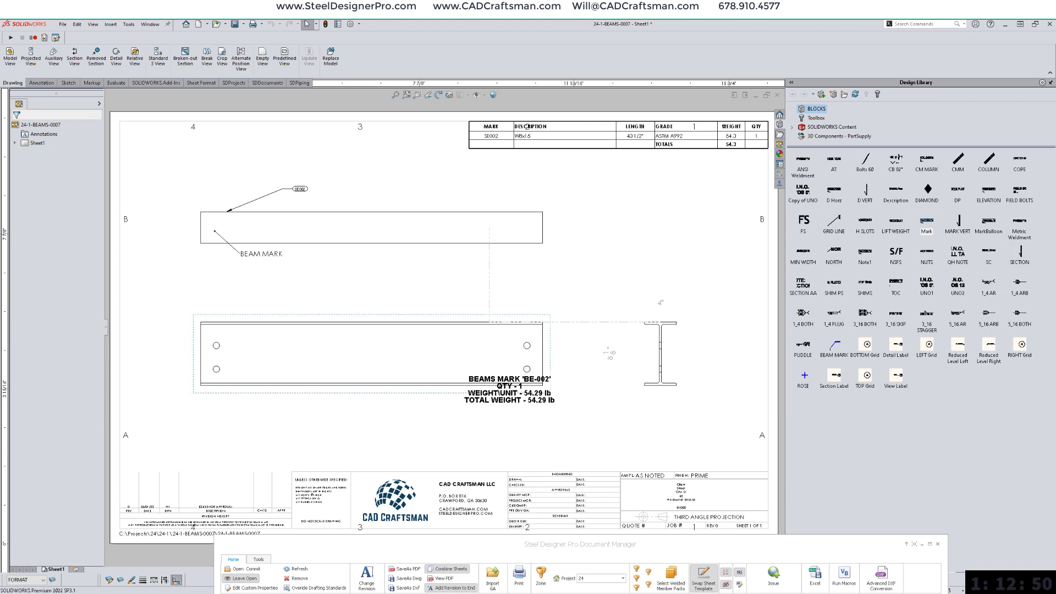
mouse_move(509, 383)
mouse_down()
mouse_move(427, 431)
mouse_move(434, 412)
mouse_up()
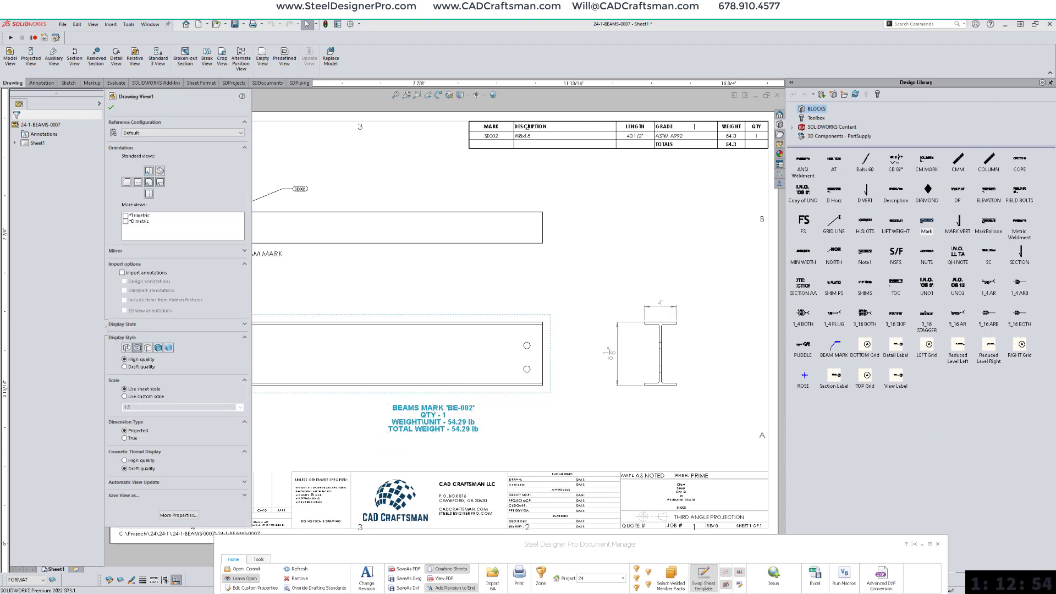
Step: Delete the border from the BE-002 drawing's sheet format and close that drawing
click(15, 143)
click(25, 152)
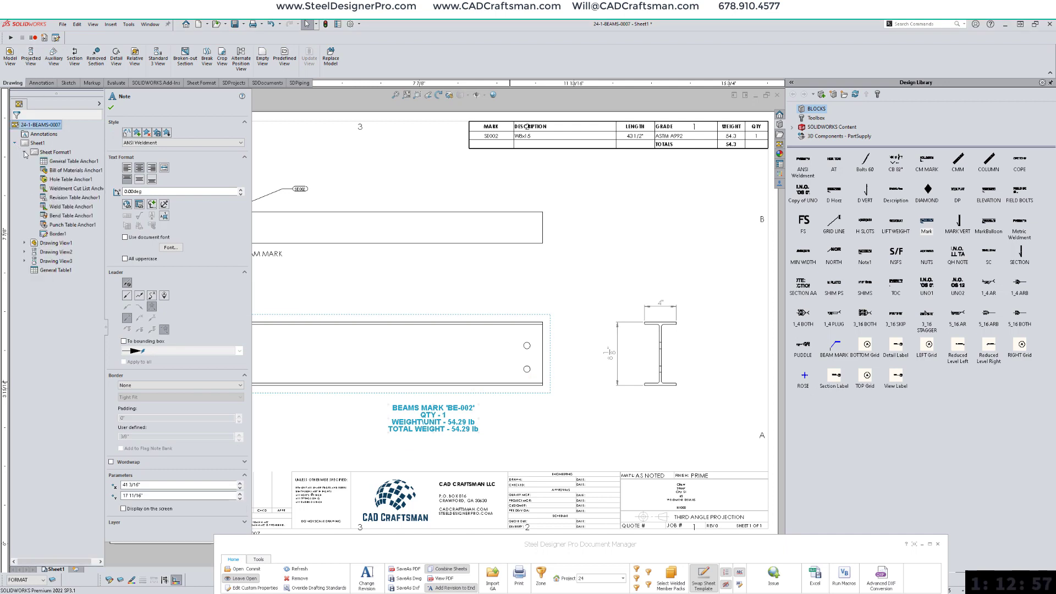
click(53, 232)
key(Delete)
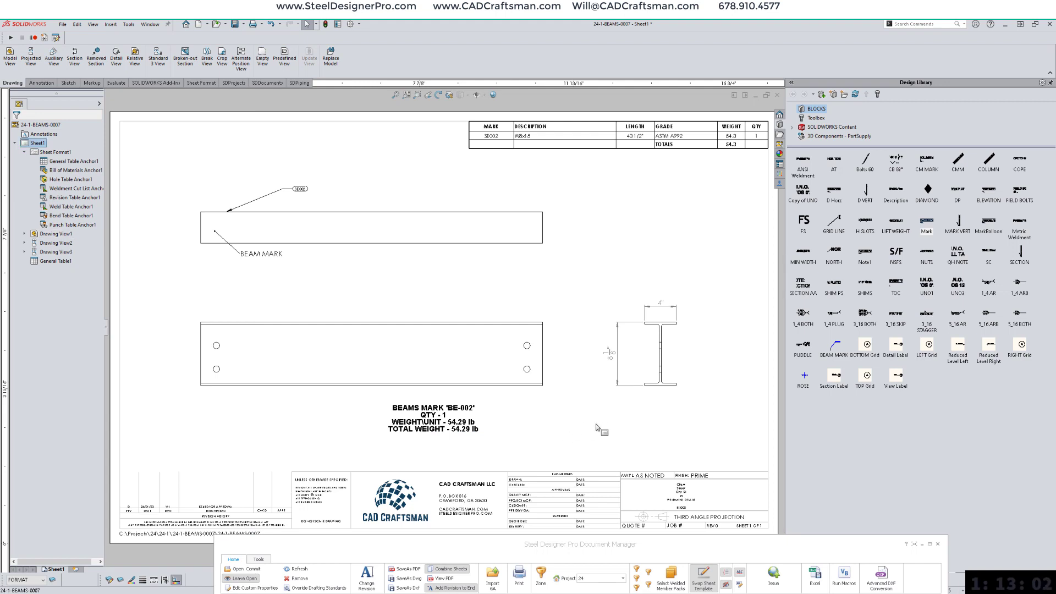
right_drag(551, 418, 618, 417)
right_drag(602, 212, 598, 273)
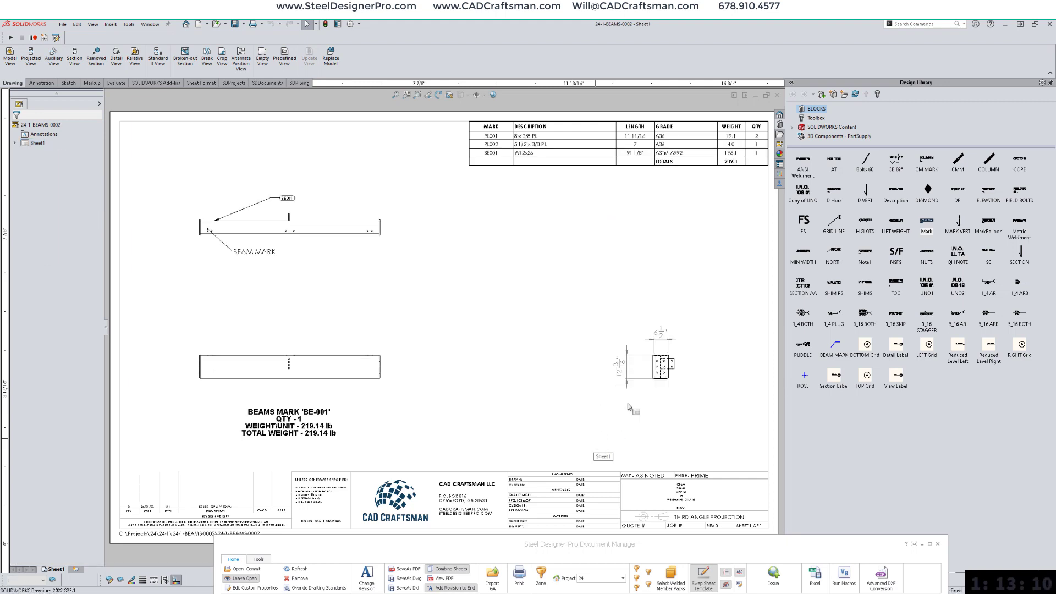
Step: Place Mark blocks from the BLOCKS library on plate PL002 in BE-001's end view and on the left end plate in its top view
mouse_move(935, 225)
mouse_down()
mouse_move(799, 284)
mouse_move(773, 270)
mouse_move(697, 322)
mouse_move(676, 361)
mouse_up()
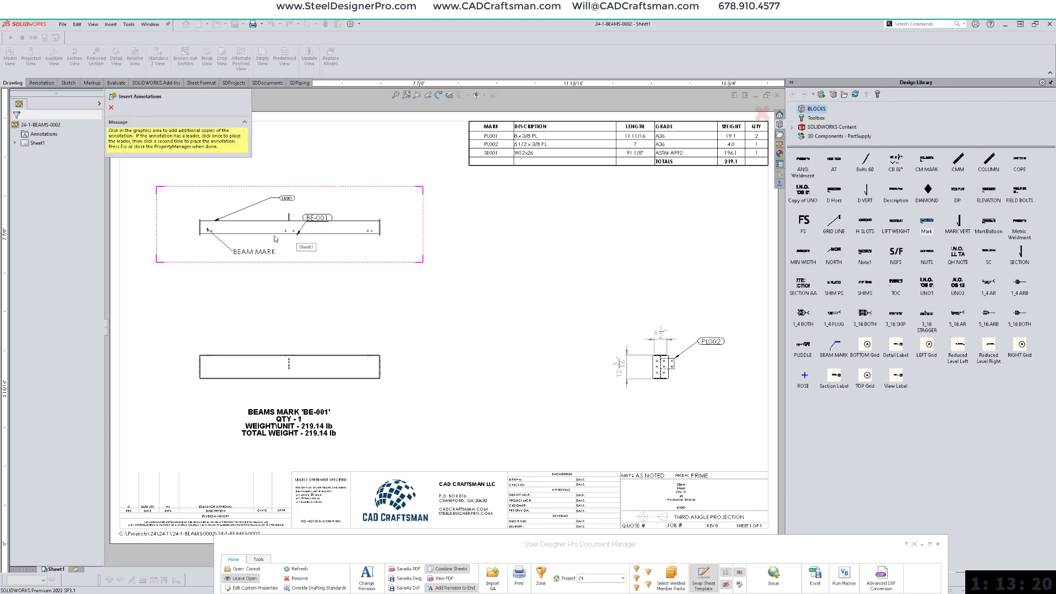
scroll(206, 211, up, 3)
scroll(287, 239, down, 6)
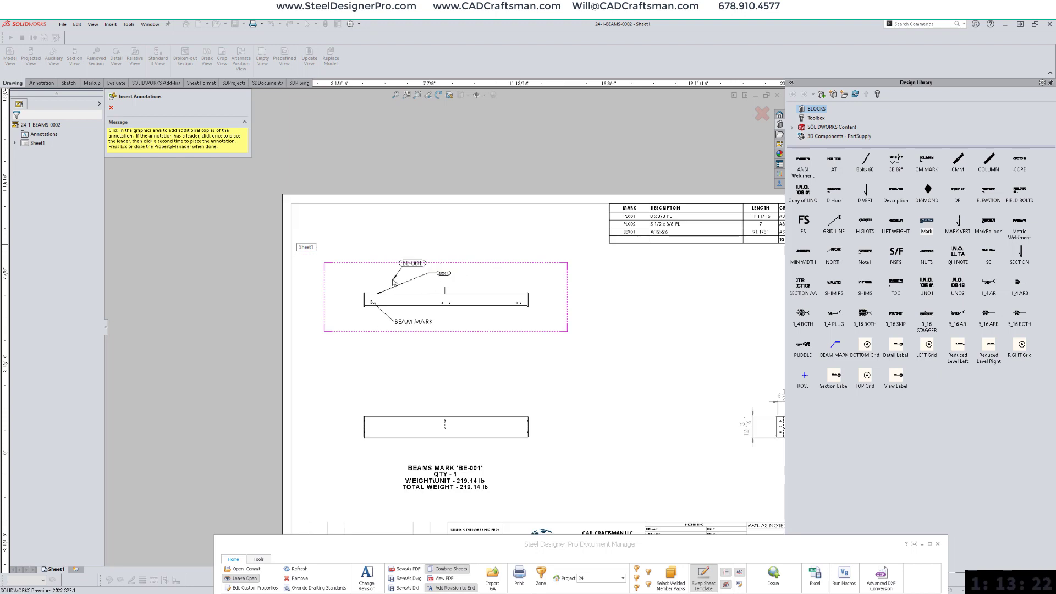
scroll(378, 286, down, 2)
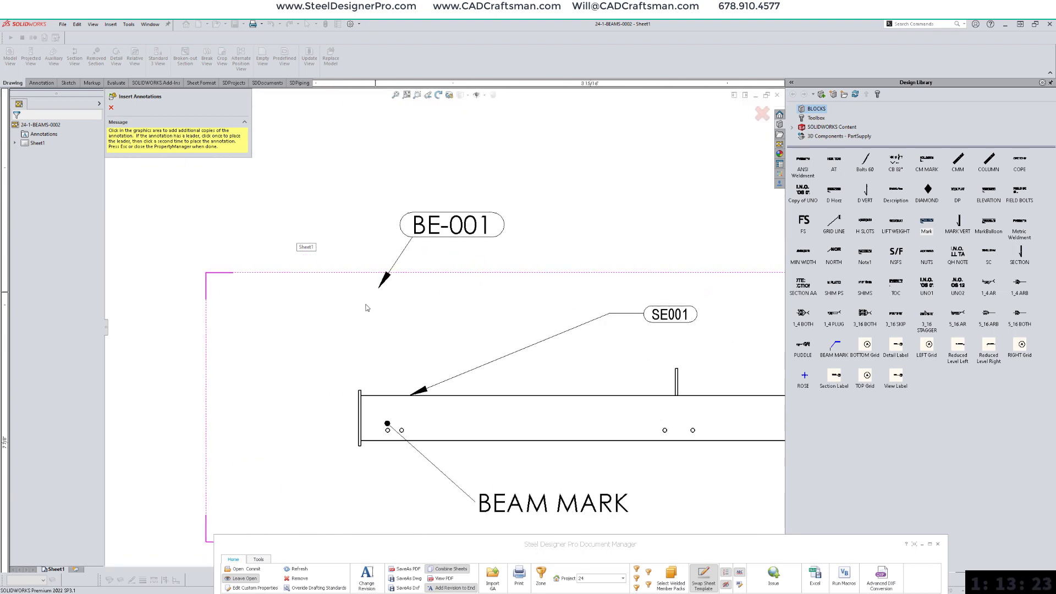
click(360, 390)
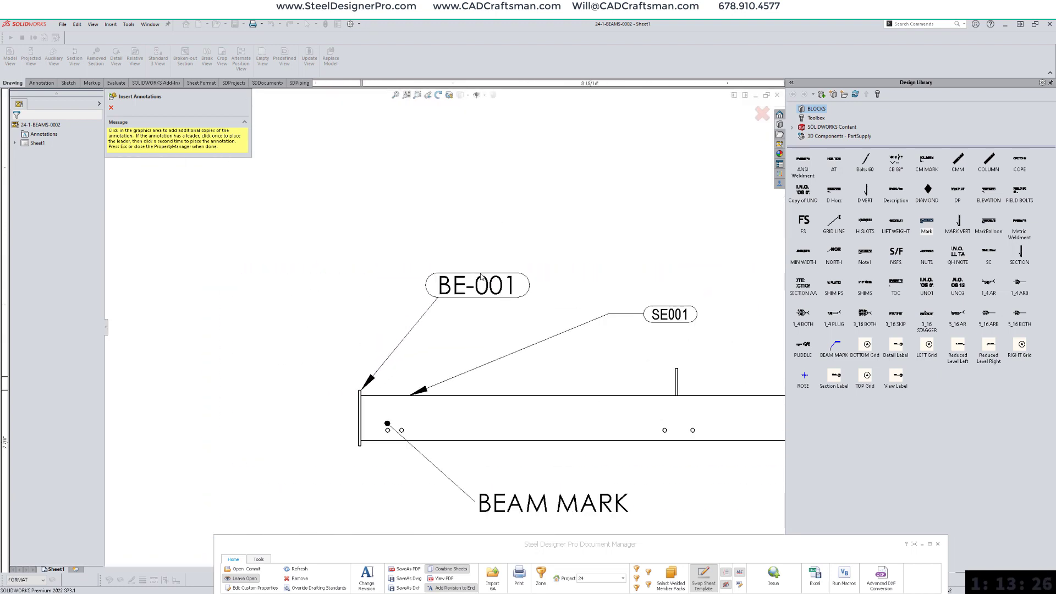
click(473, 289)
Step: Place another Mark block at the right end plate in the top view of BE-001 and finish inserting annotations
scroll(443, 325, up, 4)
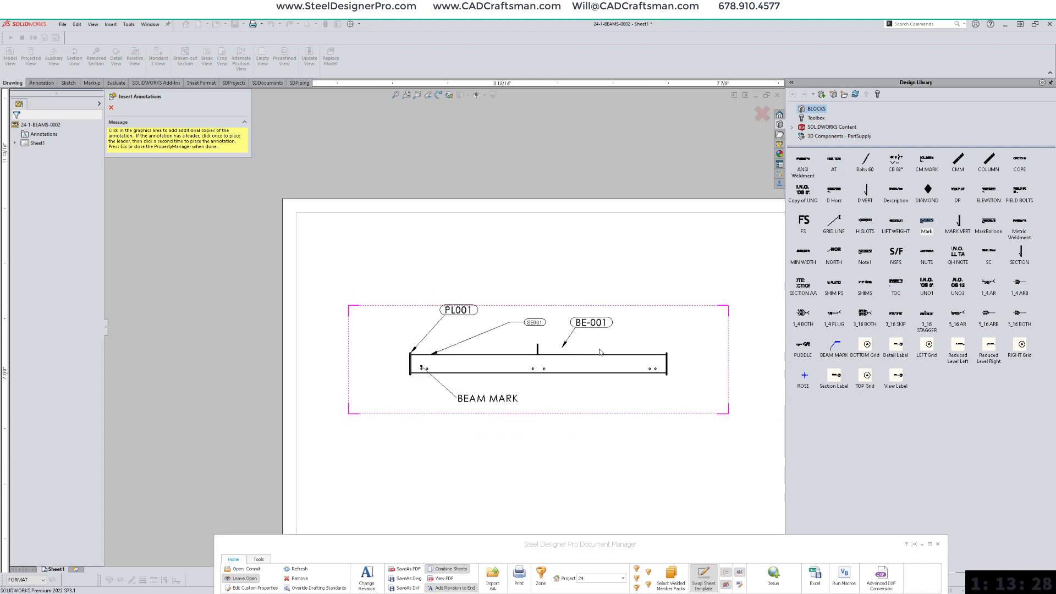
click(669, 357)
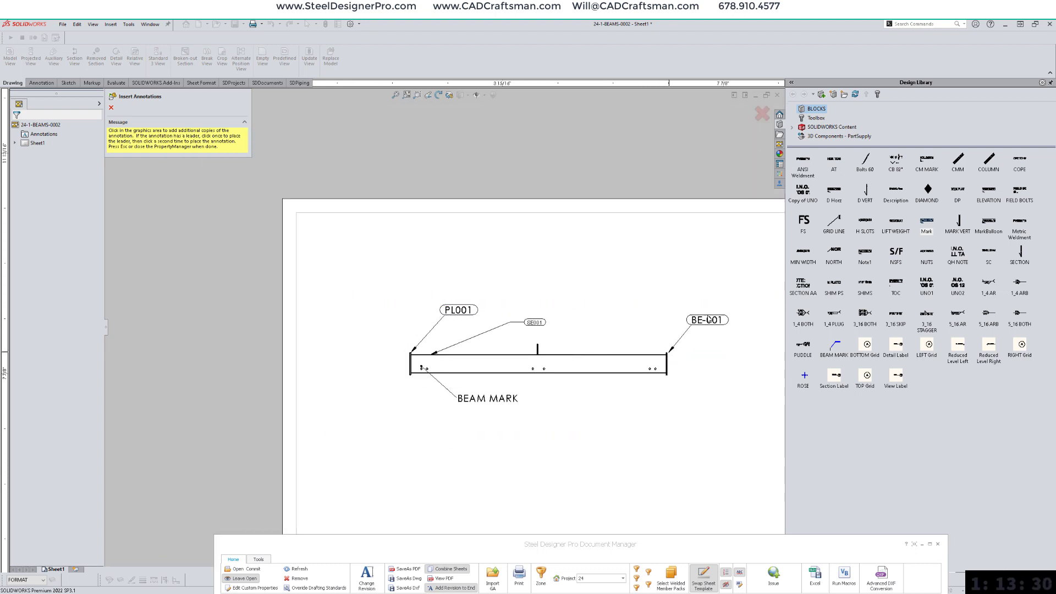
click(678, 343)
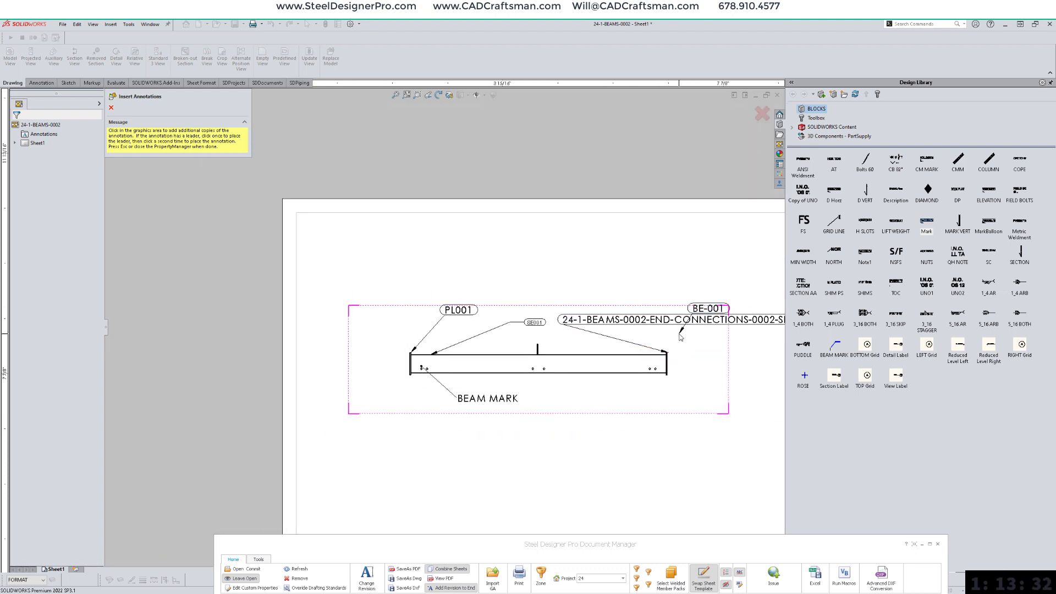
key(Escape)
Step: Reattach the right-hand mark's leader to the end plate so it reads PL001, and close the BE-001 drawing
scroll(550, 341, up, 5)
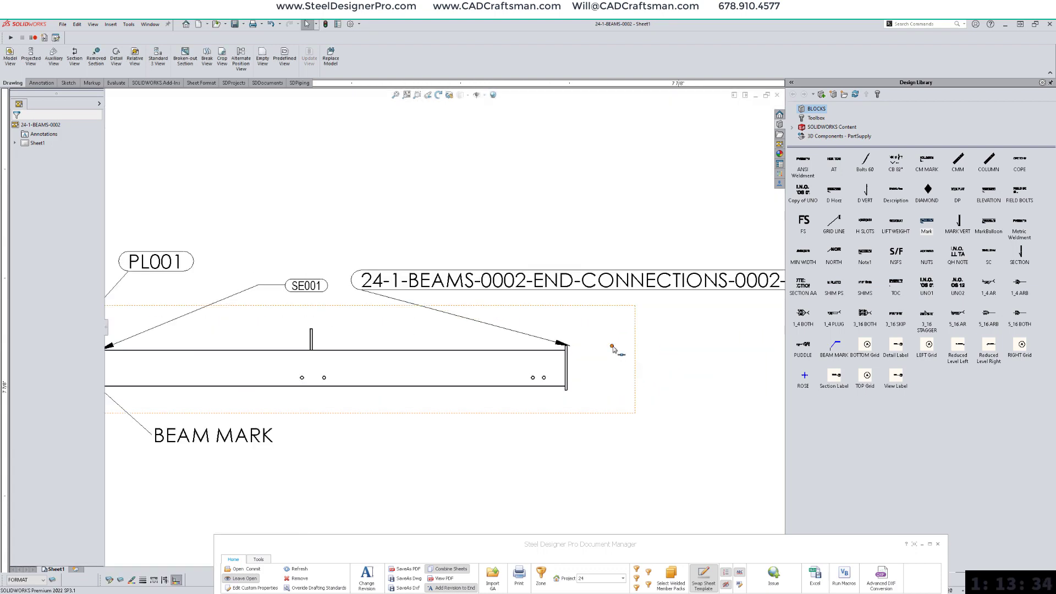
middle_drag(541, 344, 542, 340)
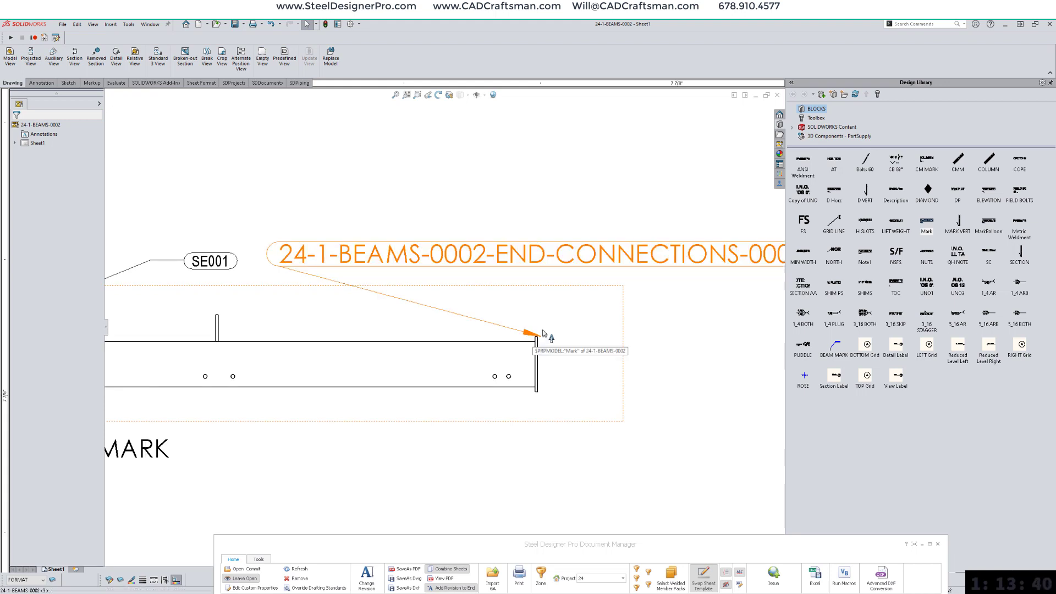
drag(536, 337, 770, 287)
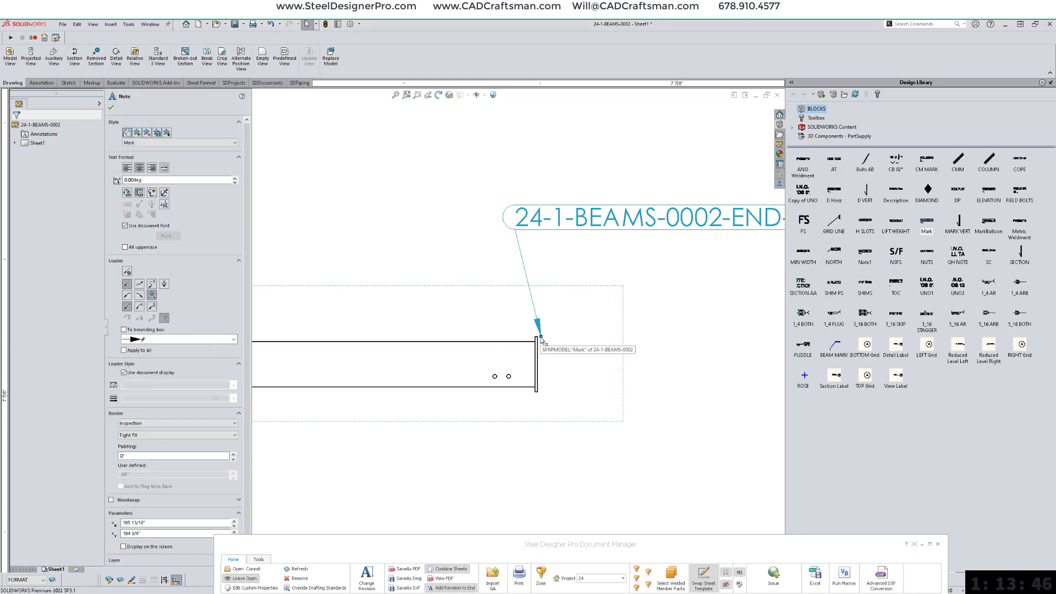
mouse_move(539, 335)
mouse_down()
mouse_move(525, 307)
mouse_move(480, 324)
mouse_up()
key(f)
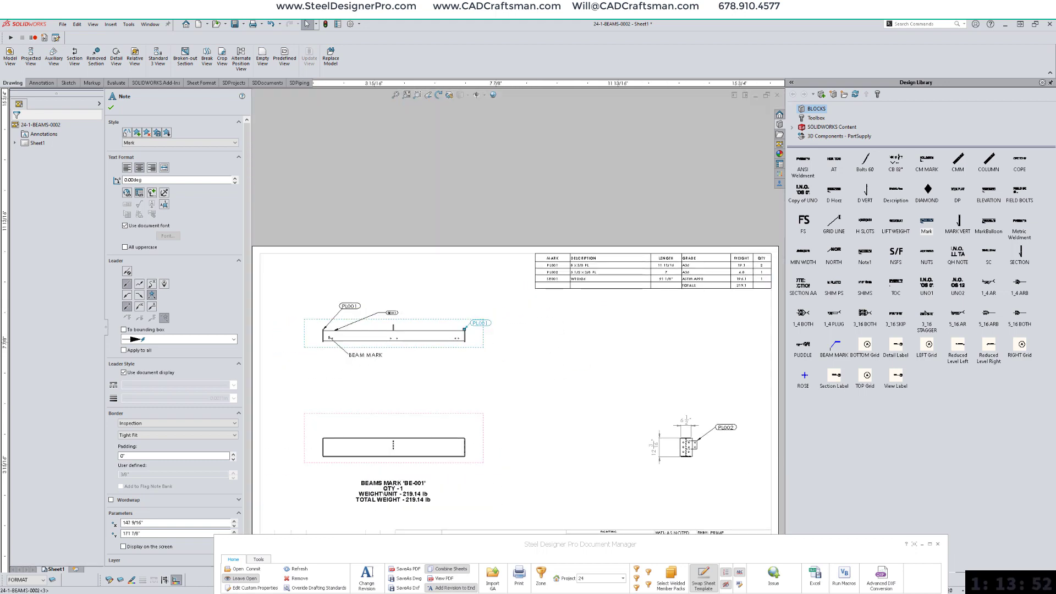
click(569, 363)
right_drag(582, 360, 535, 404)
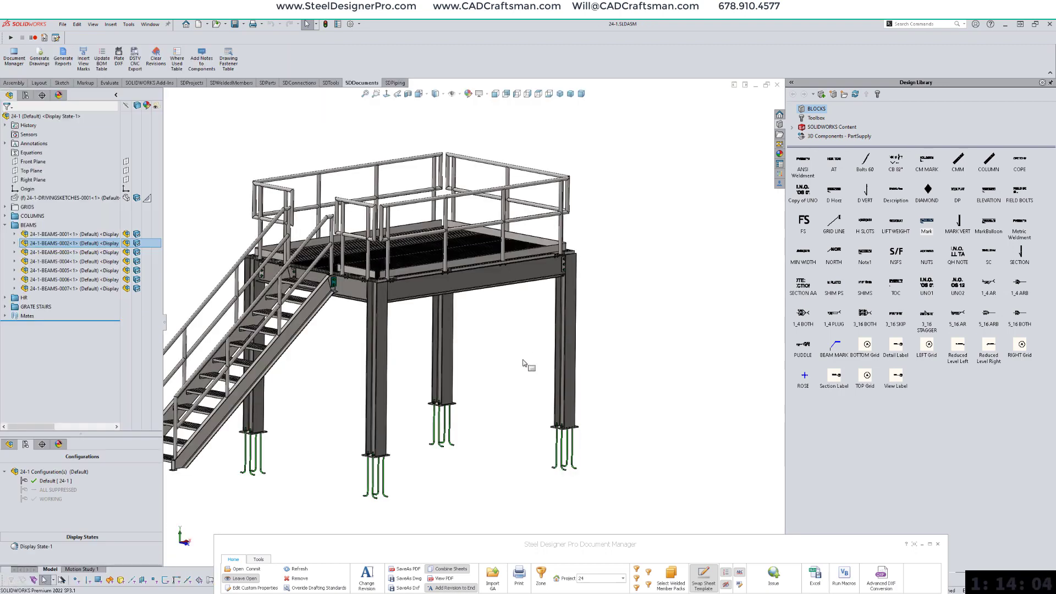
Step: Bring the Steel Designer Pro Document Manager back into view over the 24-1 assembly and close it
key(f)
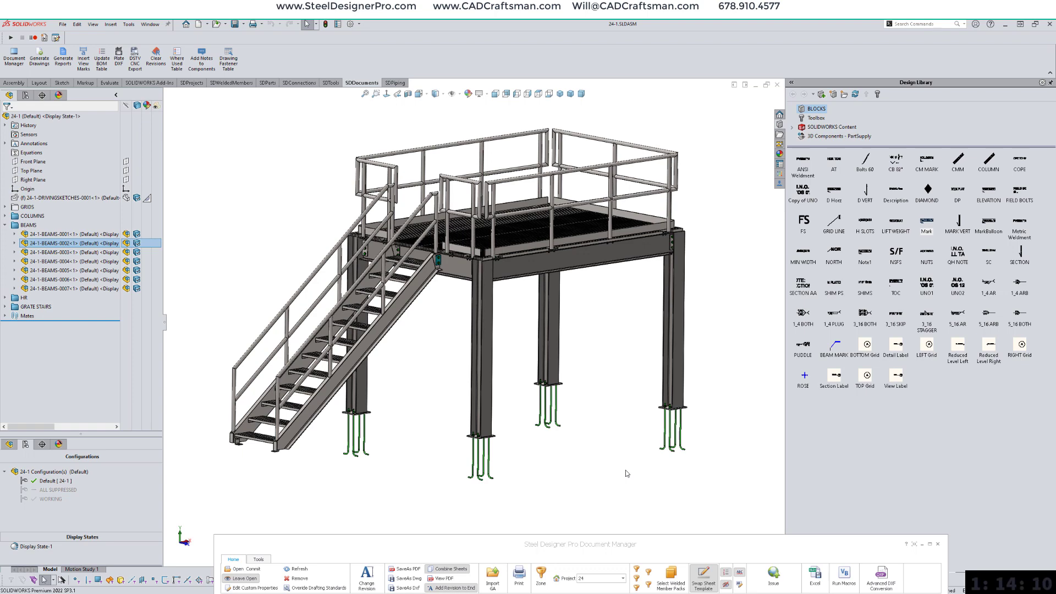
drag(598, 548, 577, 159)
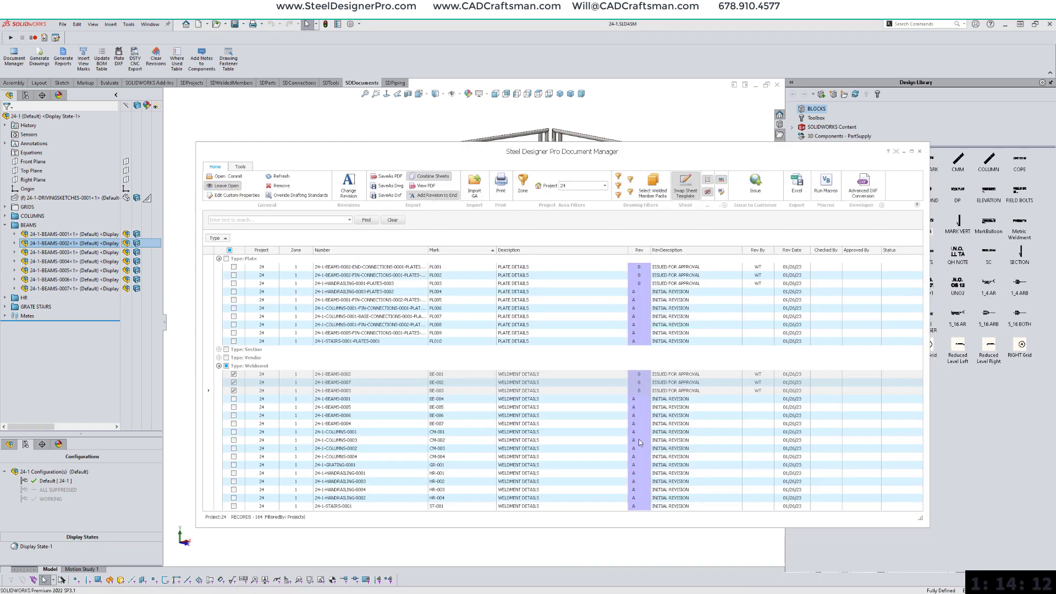
click(920, 152)
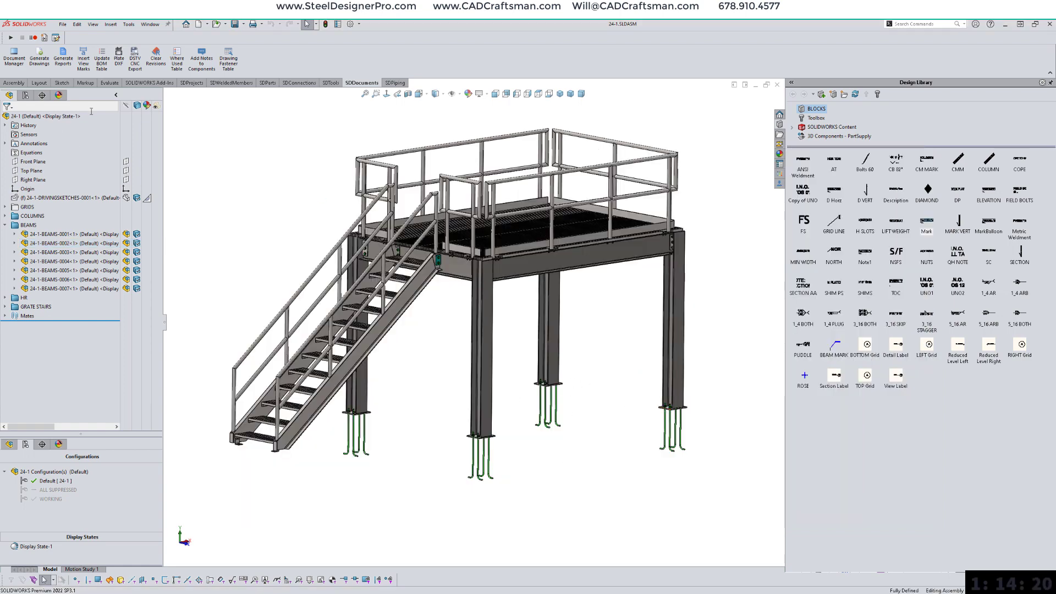
Step: Create plate DXF files for plates PL001, PL002 and PL003 of the 24-1 assembly
click(120, 63)
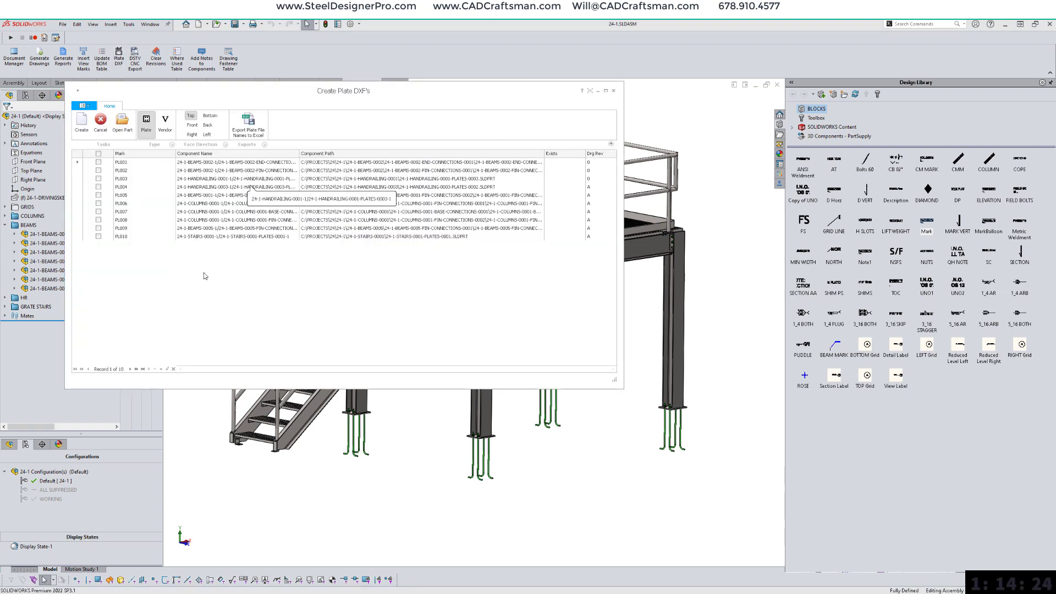
click(98, 163)
click(98, 171)
click(98, 179)
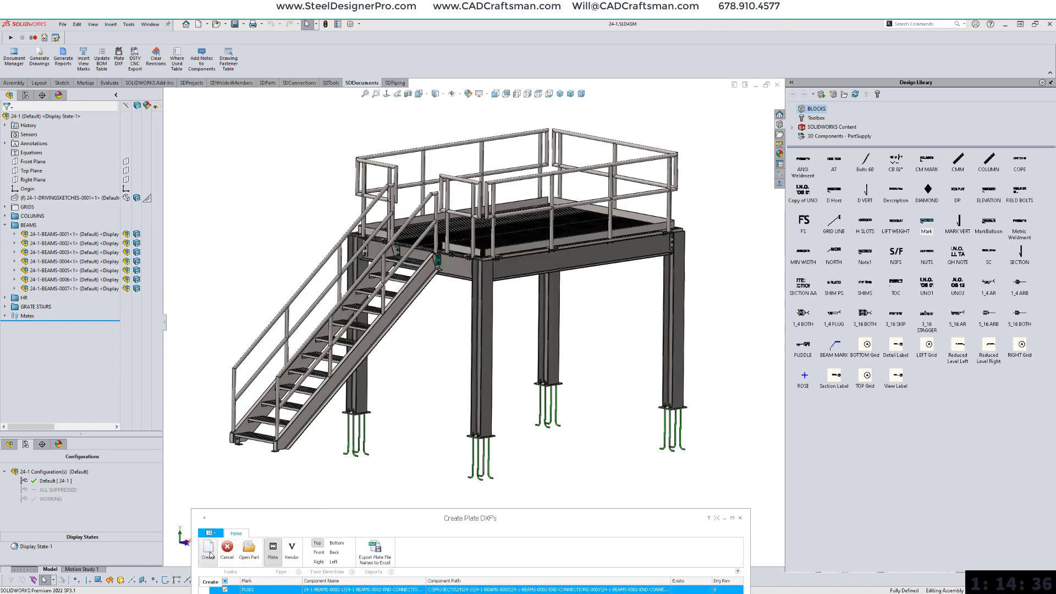
click(208, 552)
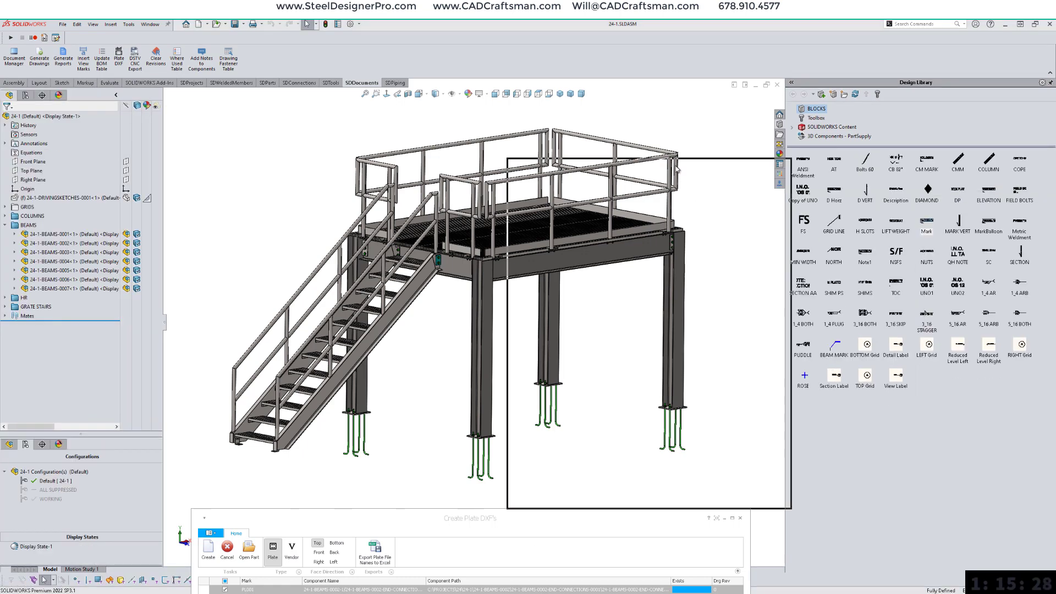
Step: Examine the full names of the exported files in project 24's PlateDXFs folder in File Explorer, and close the folder
drag(567, 130, 567, 130)
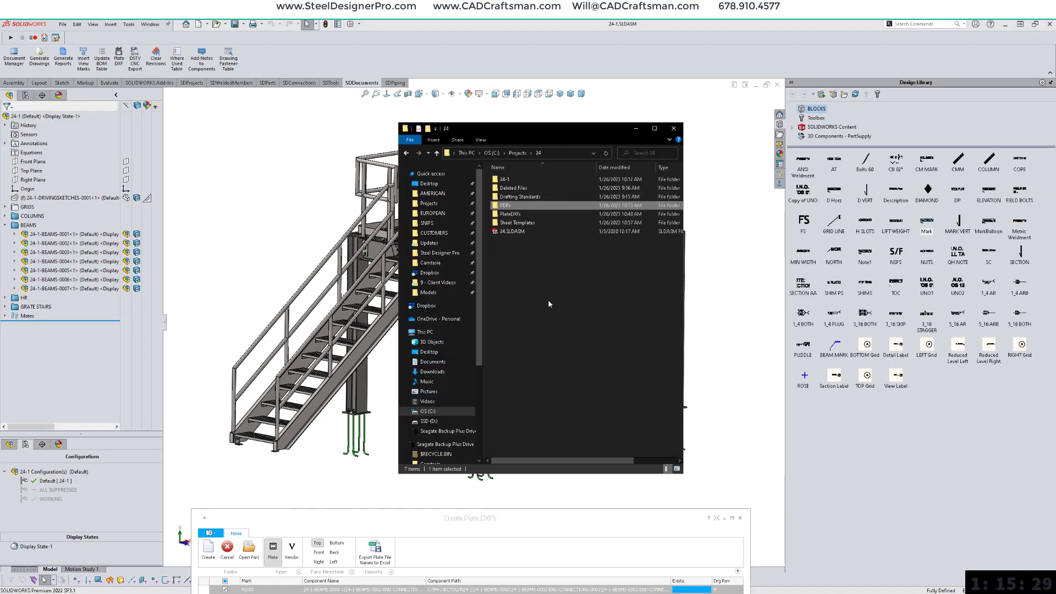
double_click(511, 215)
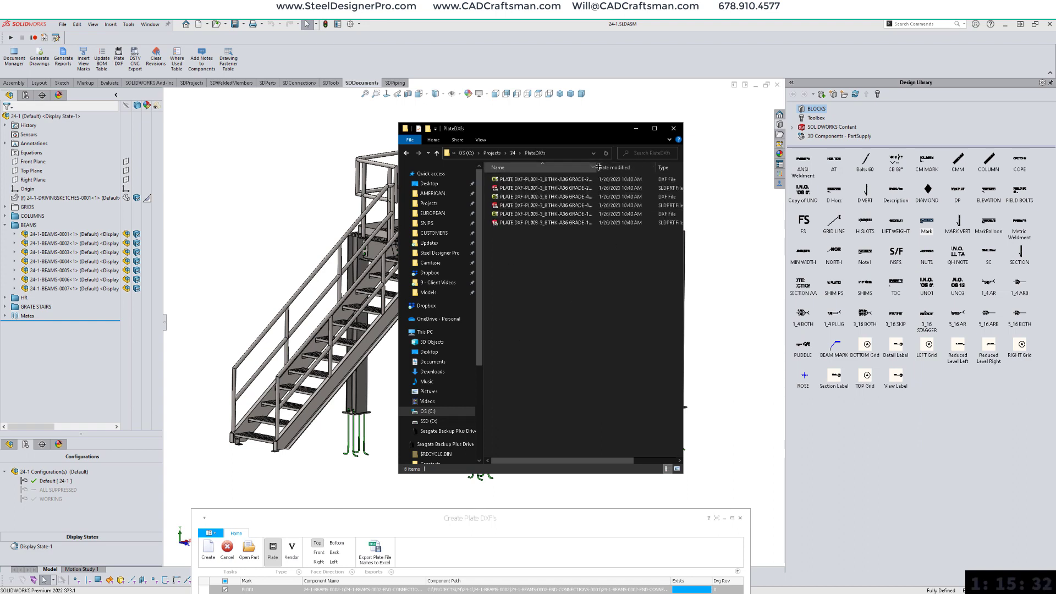
drag(598, 167, 639, 167)
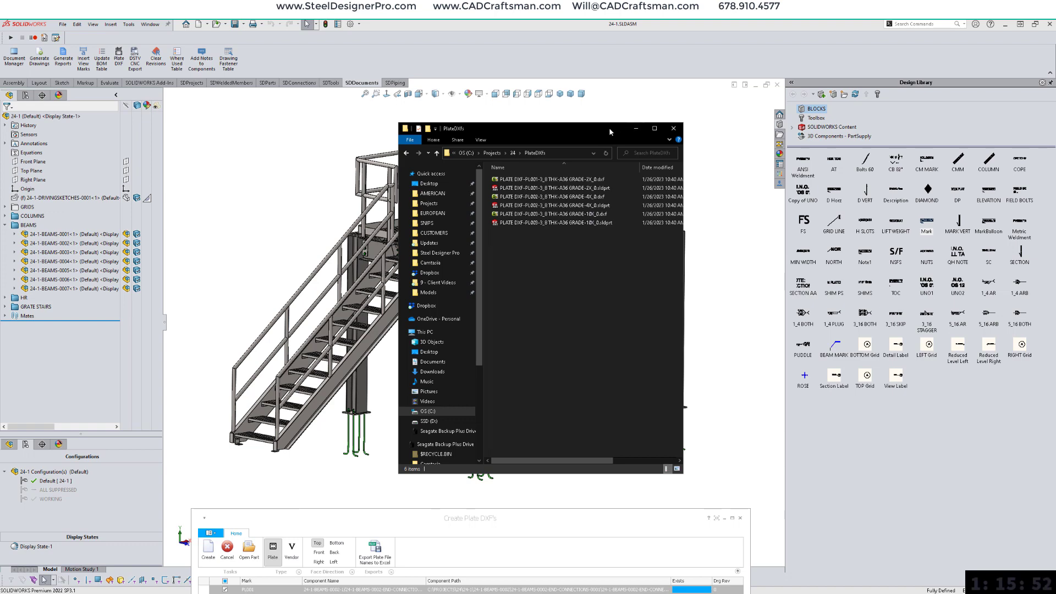
click(674, 128)
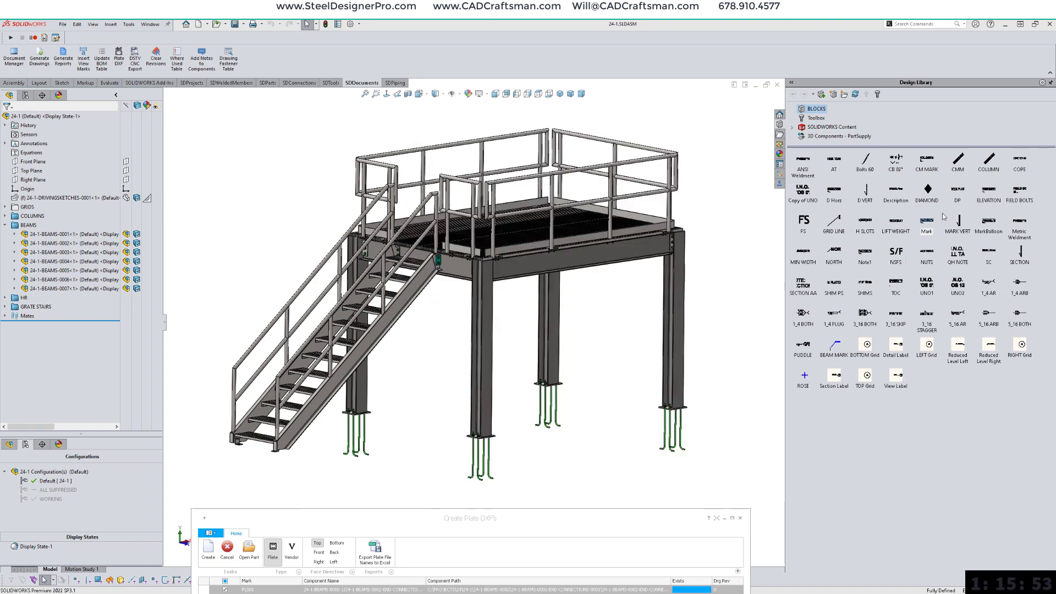
Step: Select all PL003 plates in the model from the Steel Designer Pro consolidation list and examine where they sit below the handrail posts
click(779, 165)
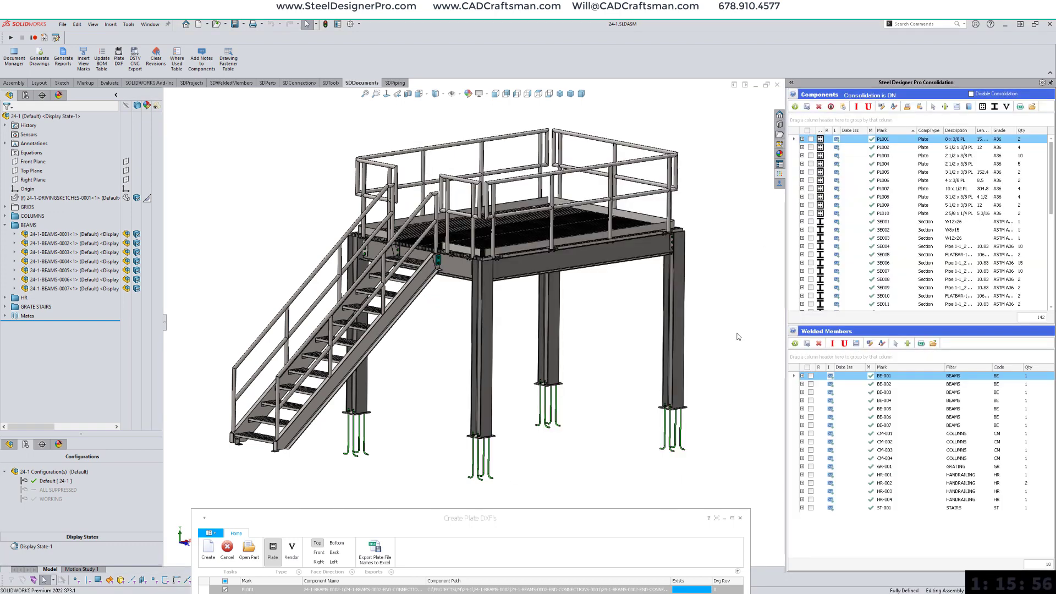
right_click(880, 156)
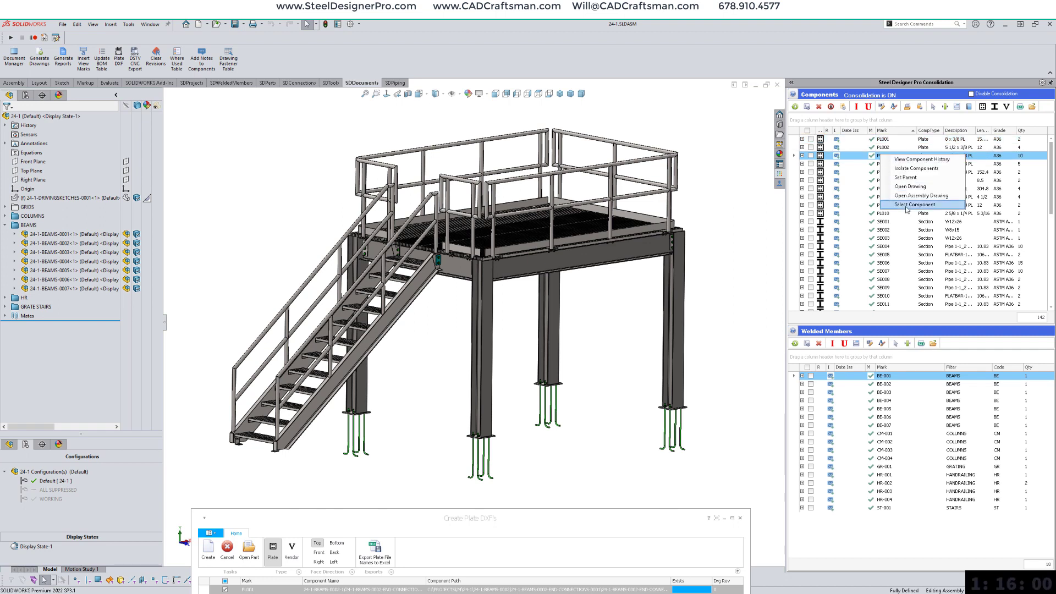
click(914, 205)
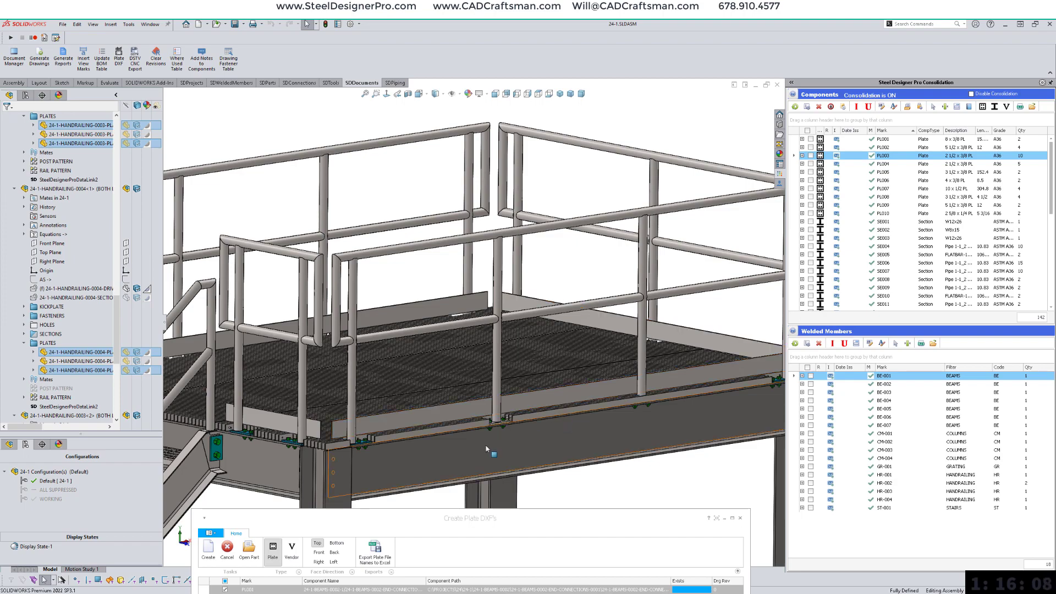
scroll(450, 483, down, 5)
scroll(450, 484, down, 6)
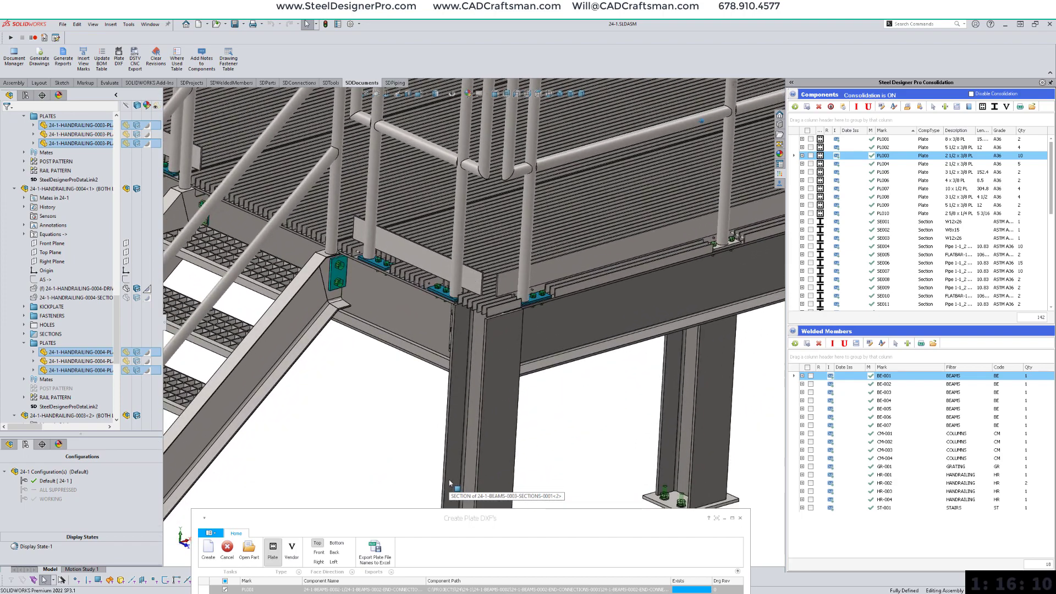
scroll(457, 483, up, 6)
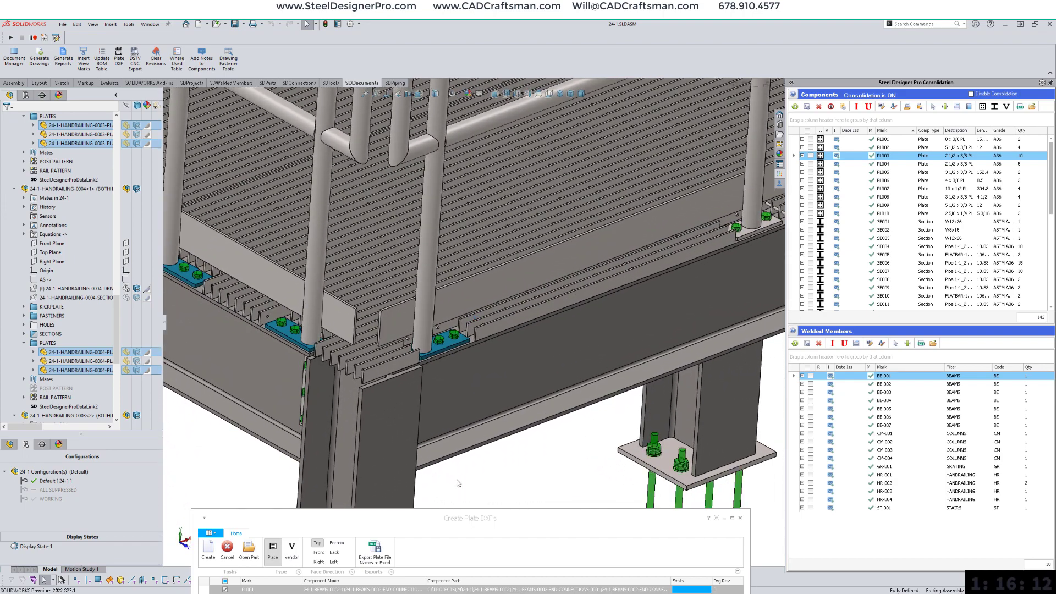
Step: Bring the Create Plate DXF's window back into full view over the 24-1 assembly and close it
scroll(456, 483, up, 5)
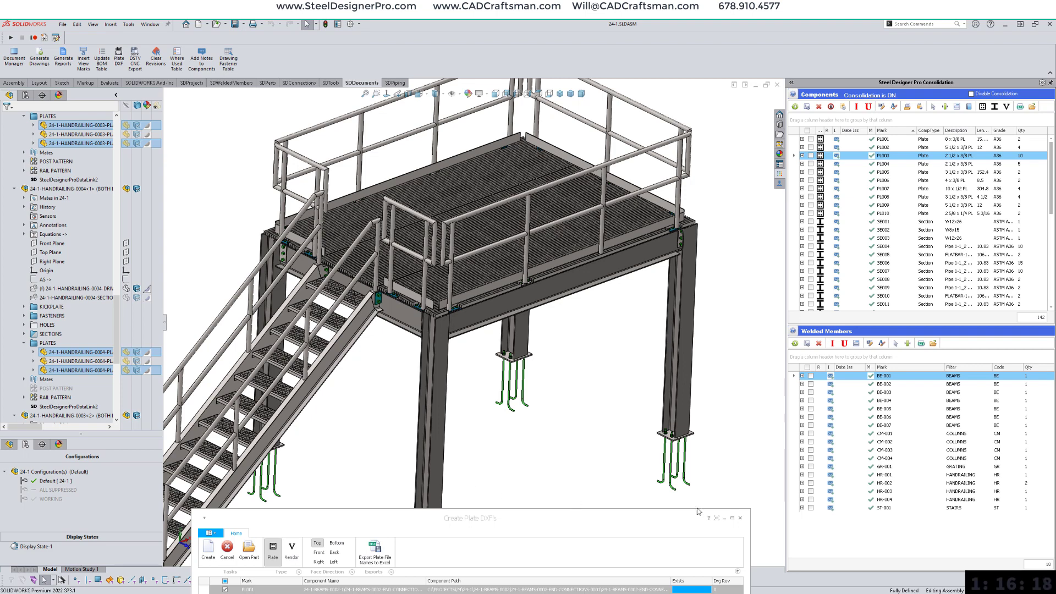
click(575, 524)
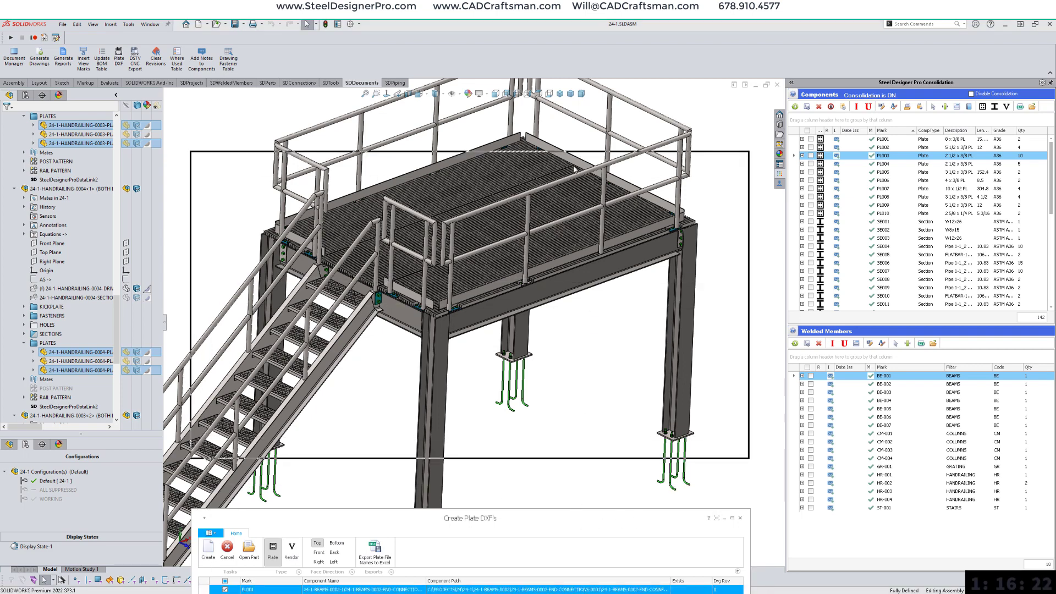
drag(574, 169, 574, 169)
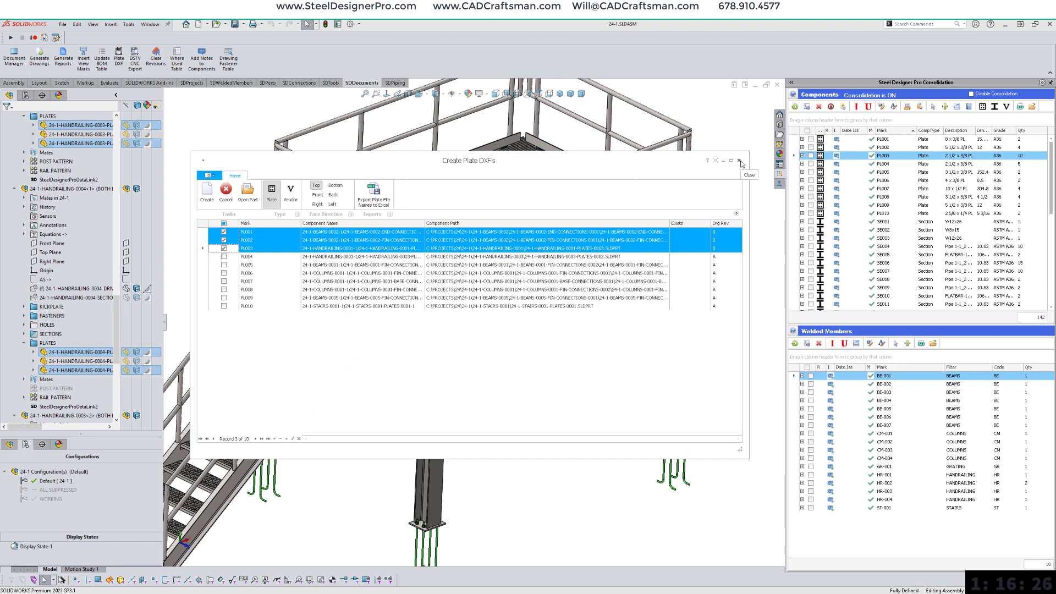
click(740, 161)
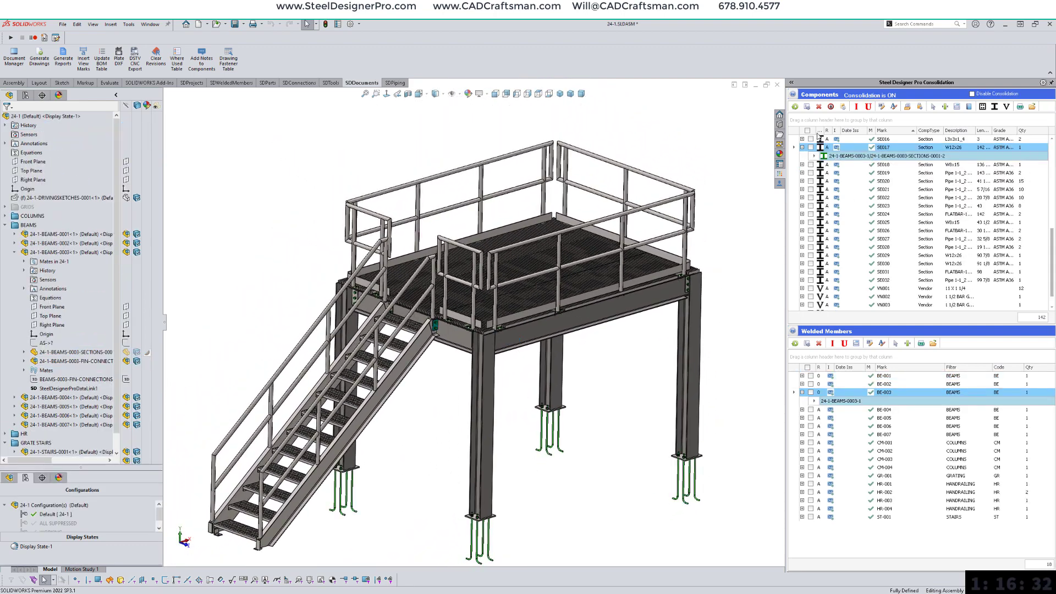
Step: Find the consolidation list entry of the W12x26 beam at the top of the stairs, then clear the selection
click(803, 148)
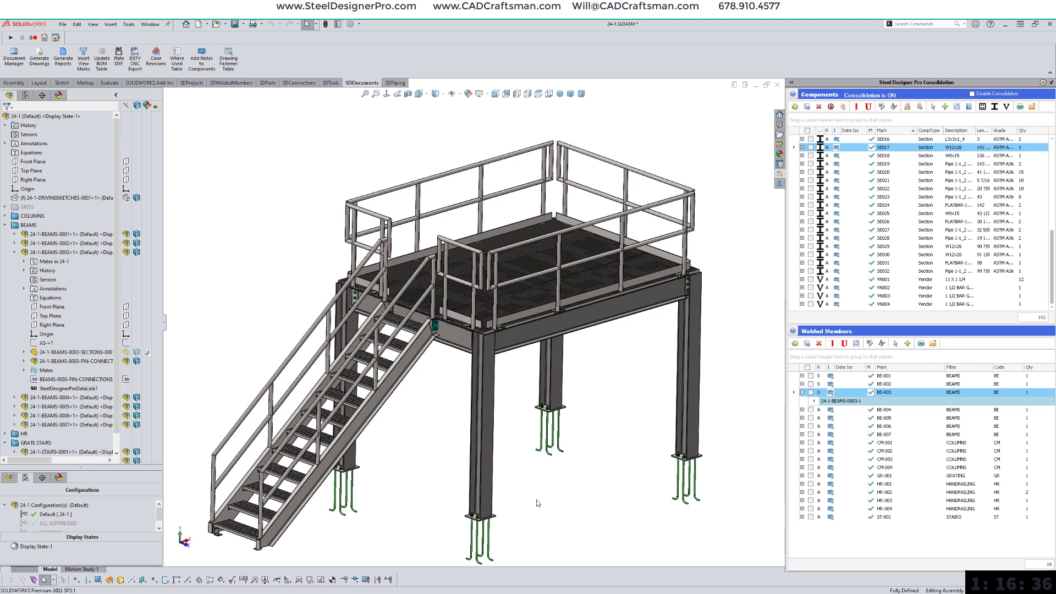
click(457, 331)
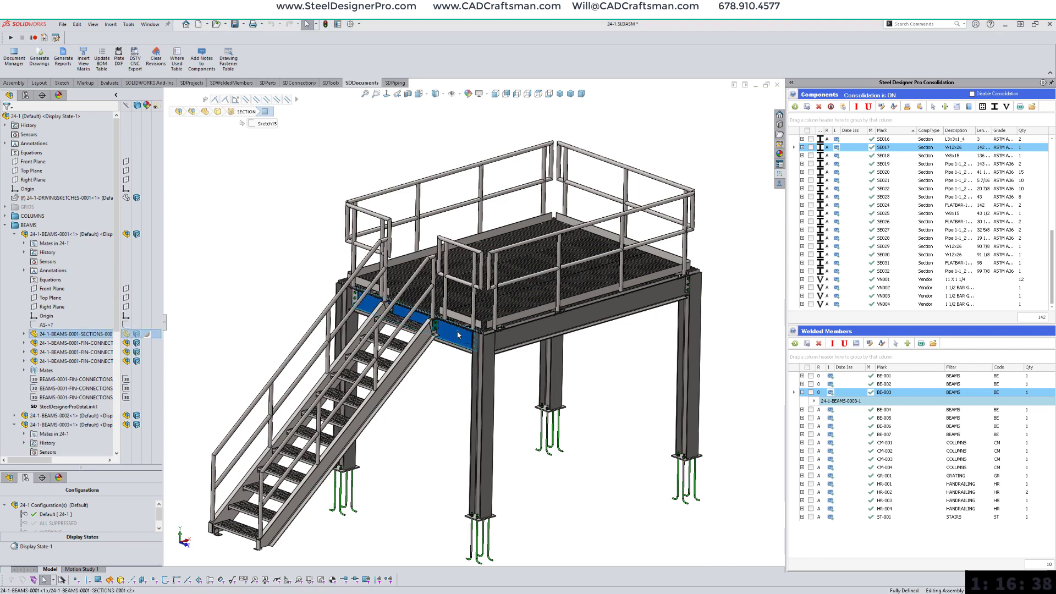
right_click(458, 335)
click(515, 305)
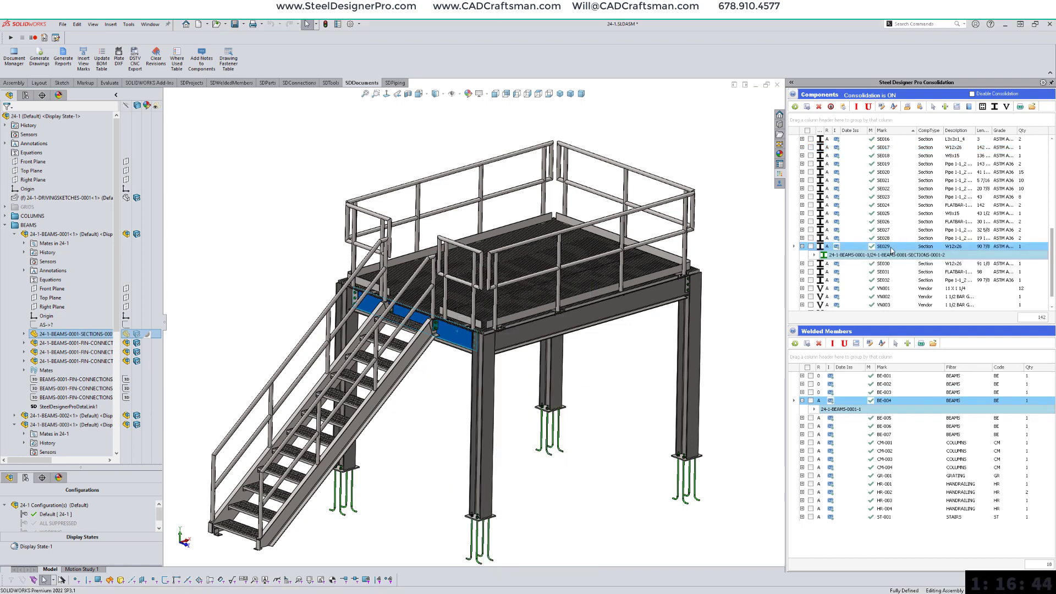
click(345, 130)
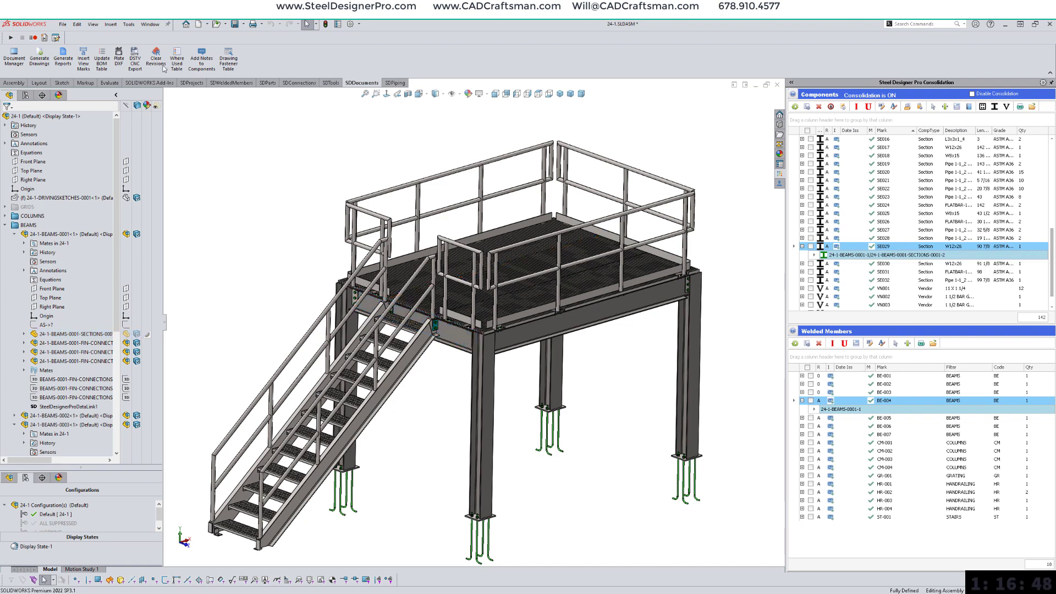
Step: Create the section DSTV CNC export for SE029 with marking inserted, and examine the generated listing down to its last block
click(135, 60)
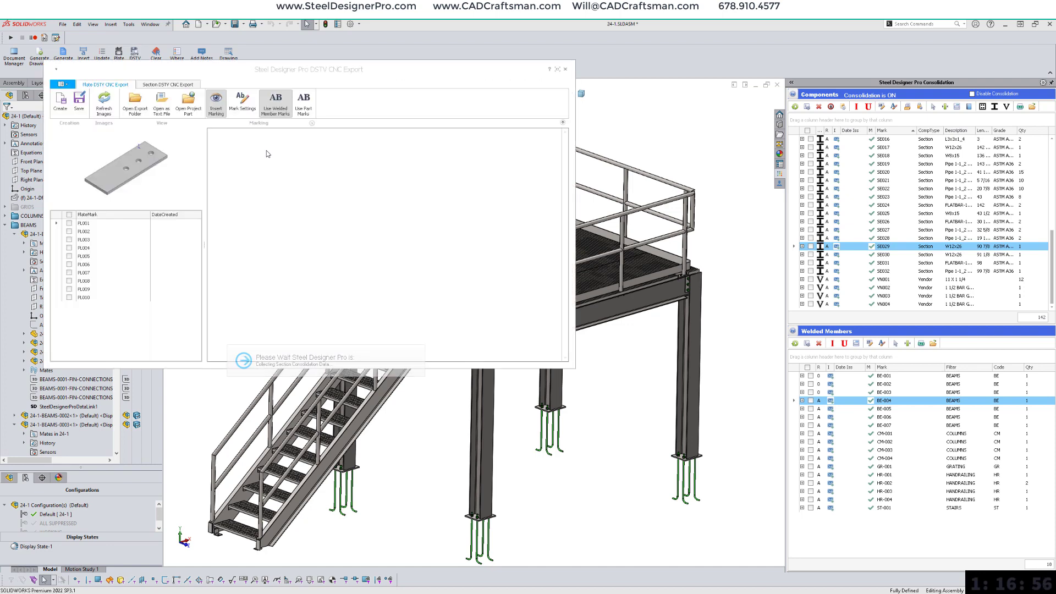
click(172, 87)
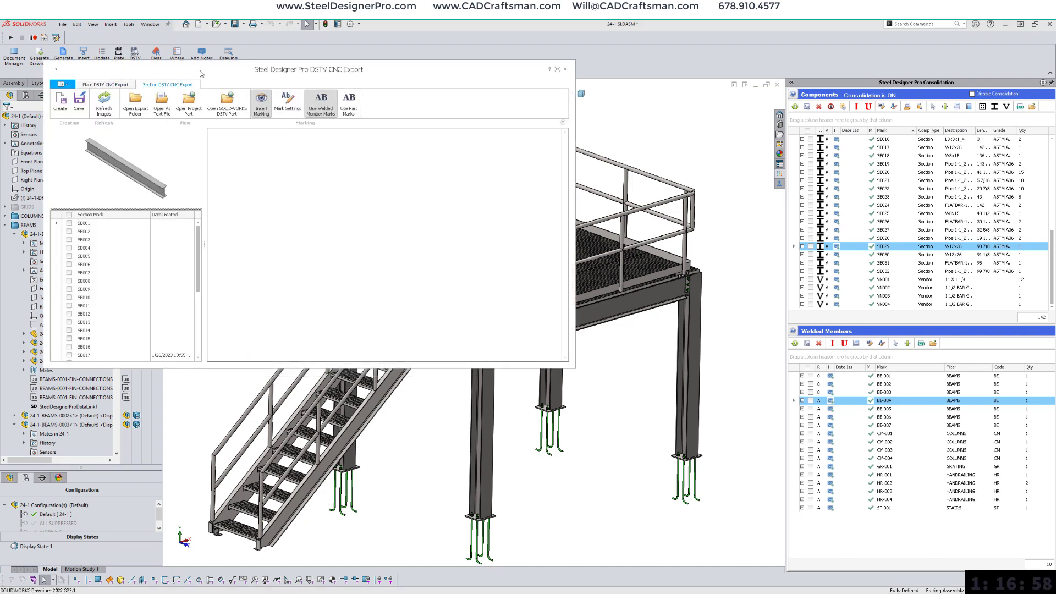
drag(417, 301, 417, 301)
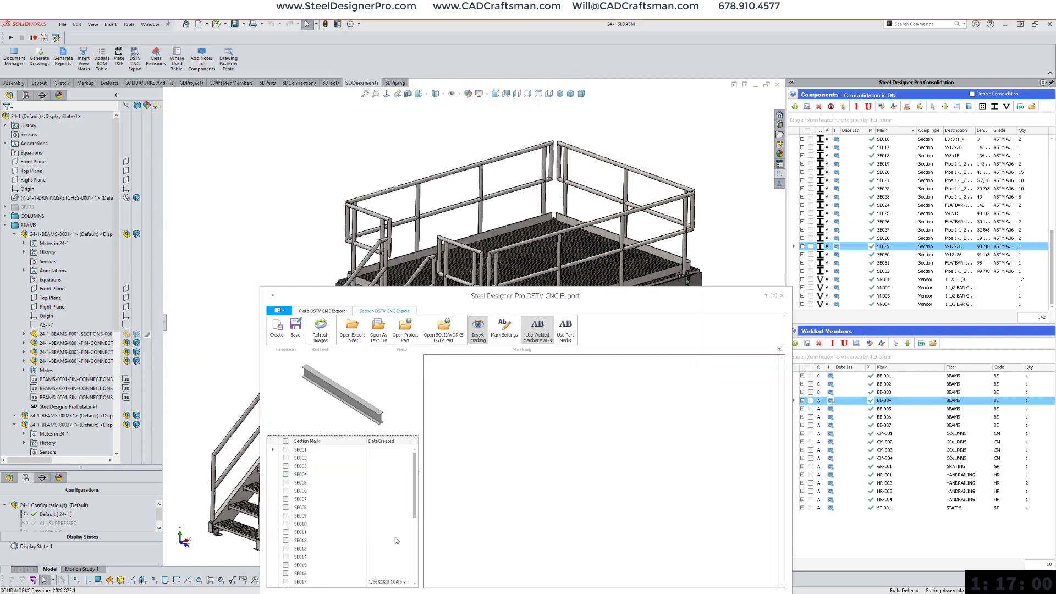
scroll(353, 535, down, 5)
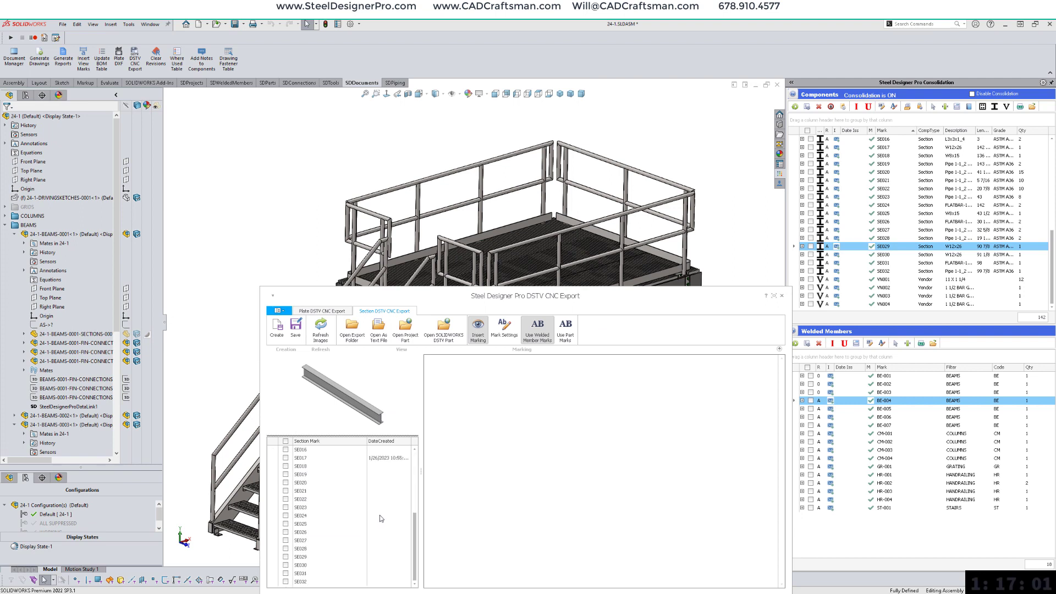
click(286, 556)
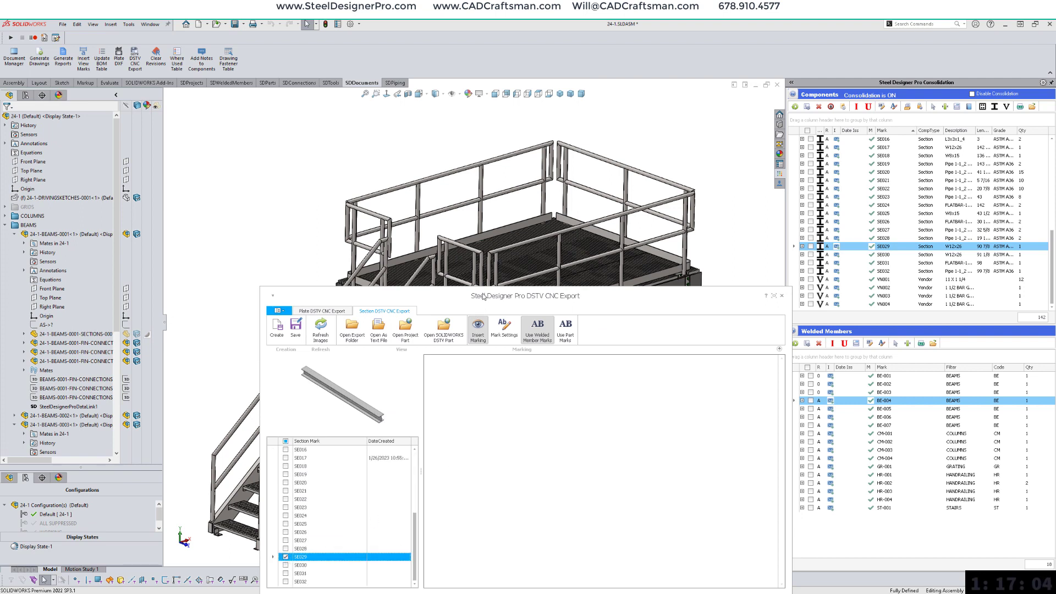
drag(483, 297, 478, 480)
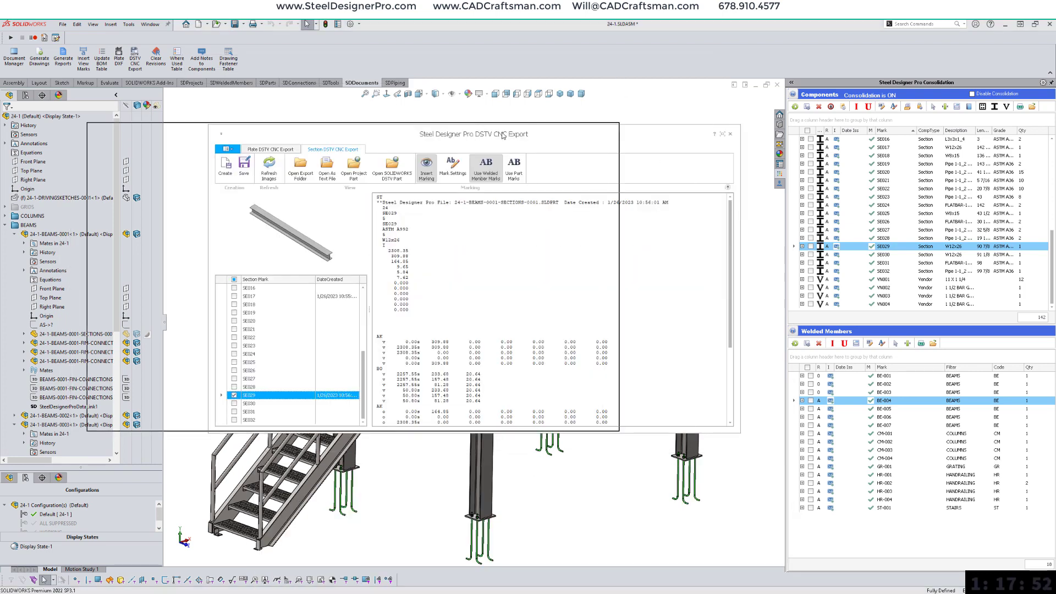
scroll(482, 312, down, 7)
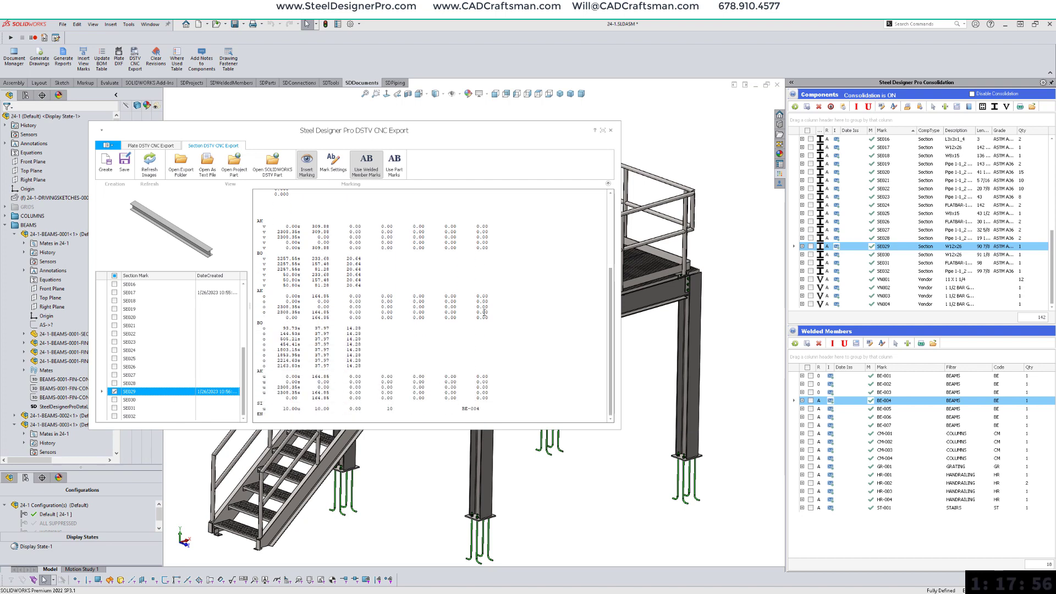
scroll(484, 312, up, 4)
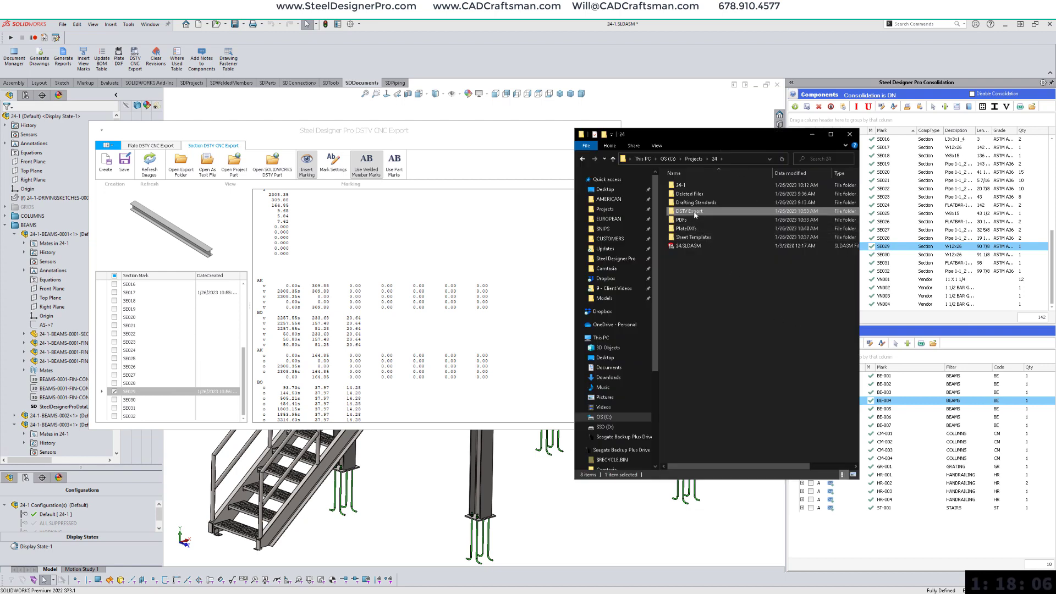
Step: Browse project 24's DSTV Export Sections folder and its Temp subfolder, and open SE029_A.NC1 in Steel Projects CAD Viewer
double_click(695, 214)
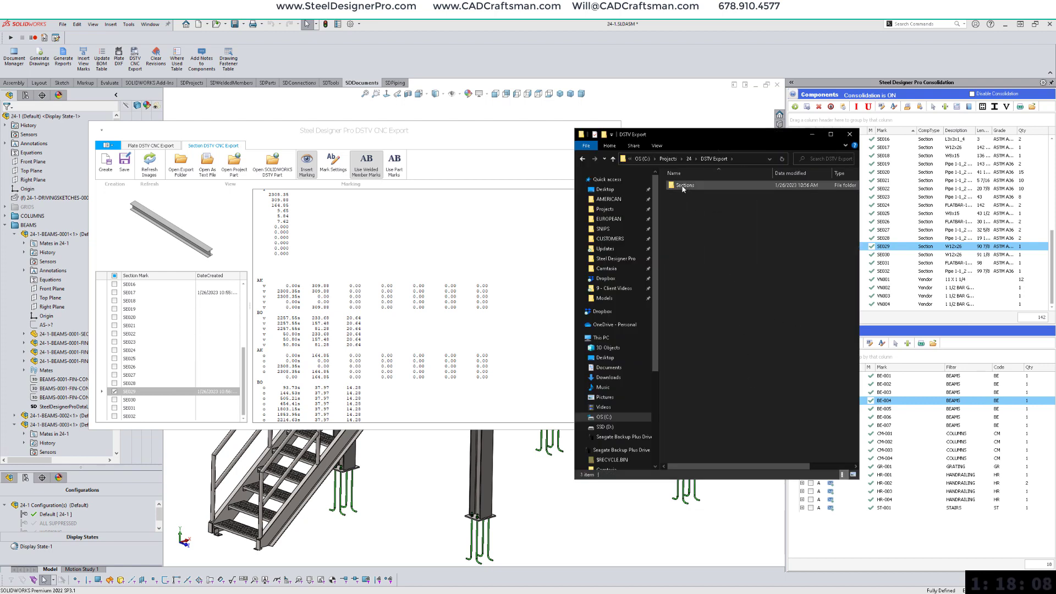
double_click(737, 185)
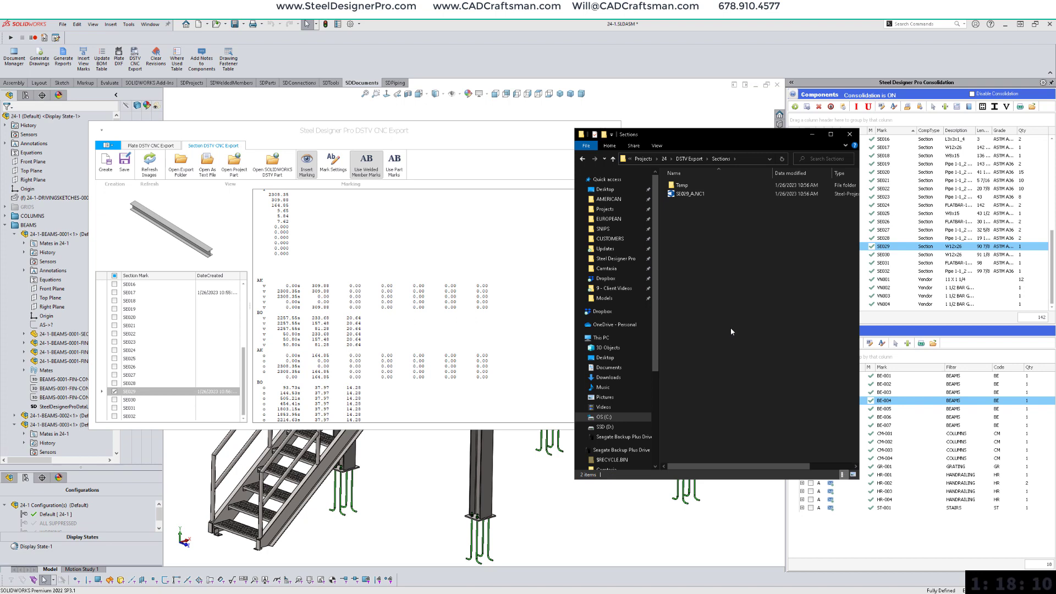
double_click(683, 185)
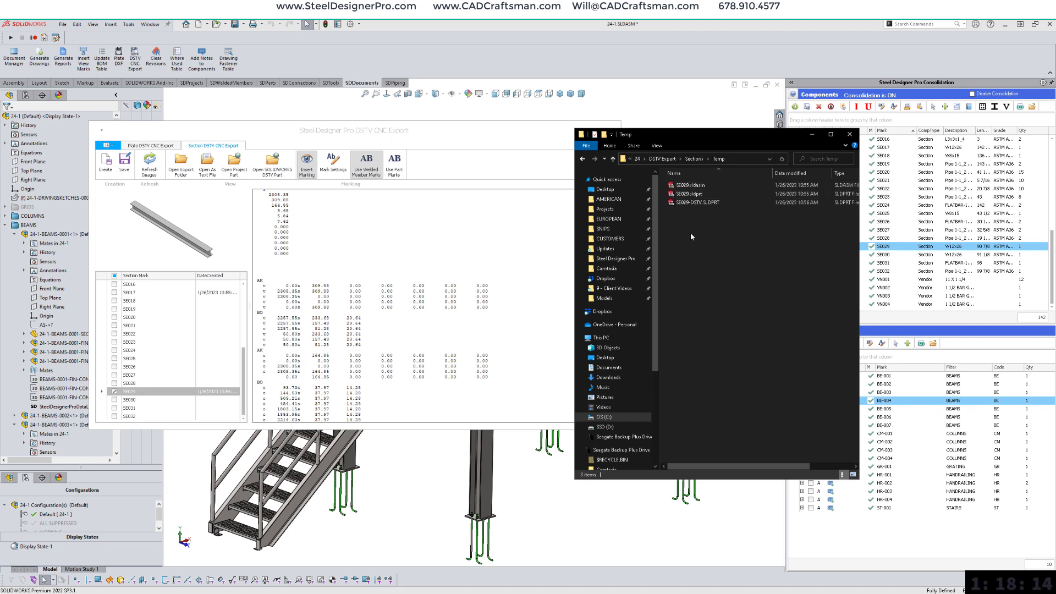
key(alt+Up)
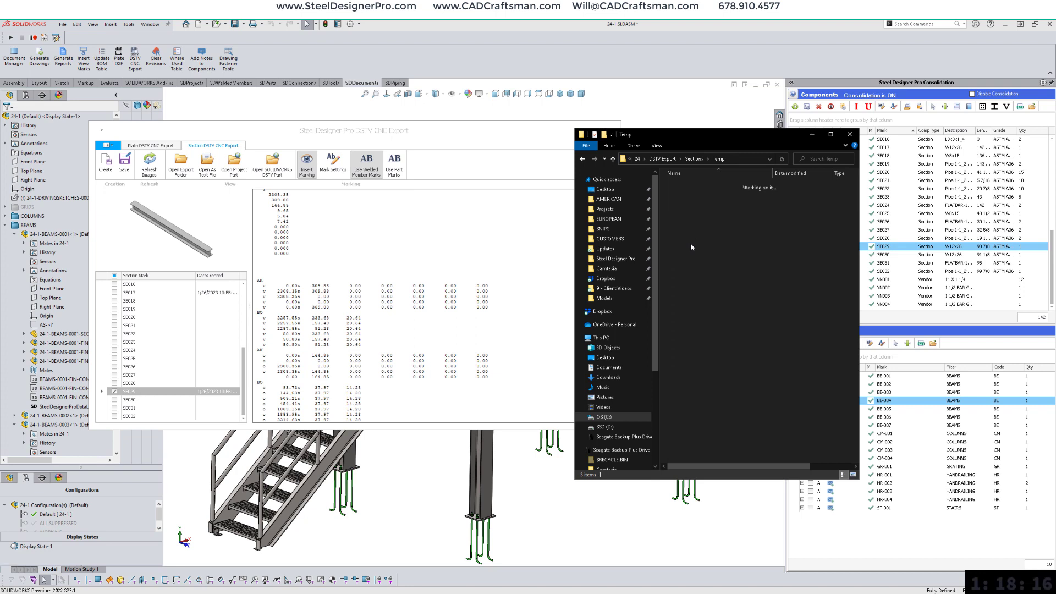
click(687, 197)
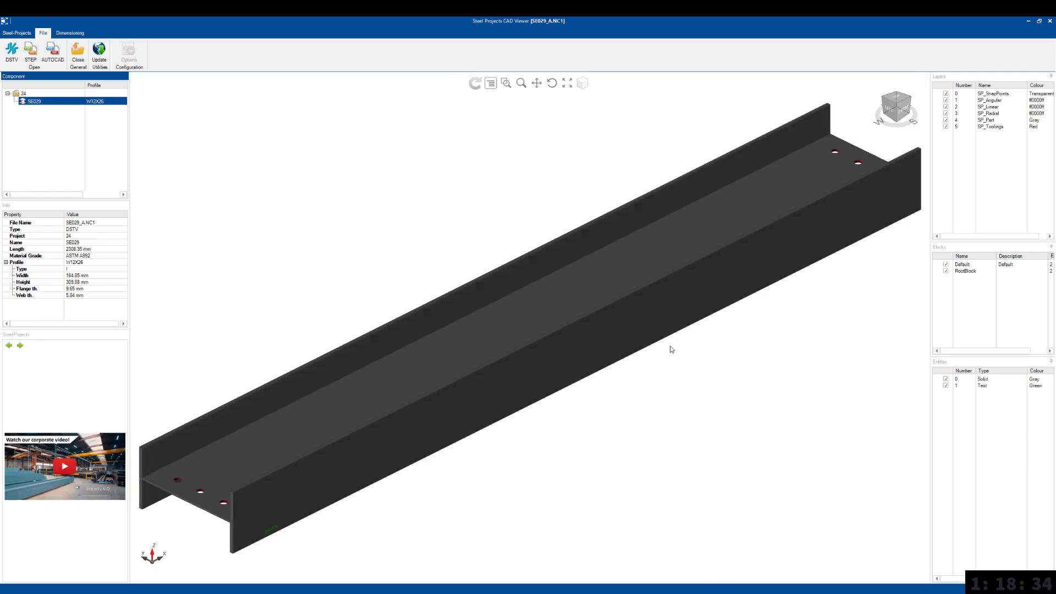
Step: Examine the web and flange holes of the SE029 beam from several angles, and close the CAD viewer
scroll(632, 374, up, 1)
scroll(633, 374, down, 2)
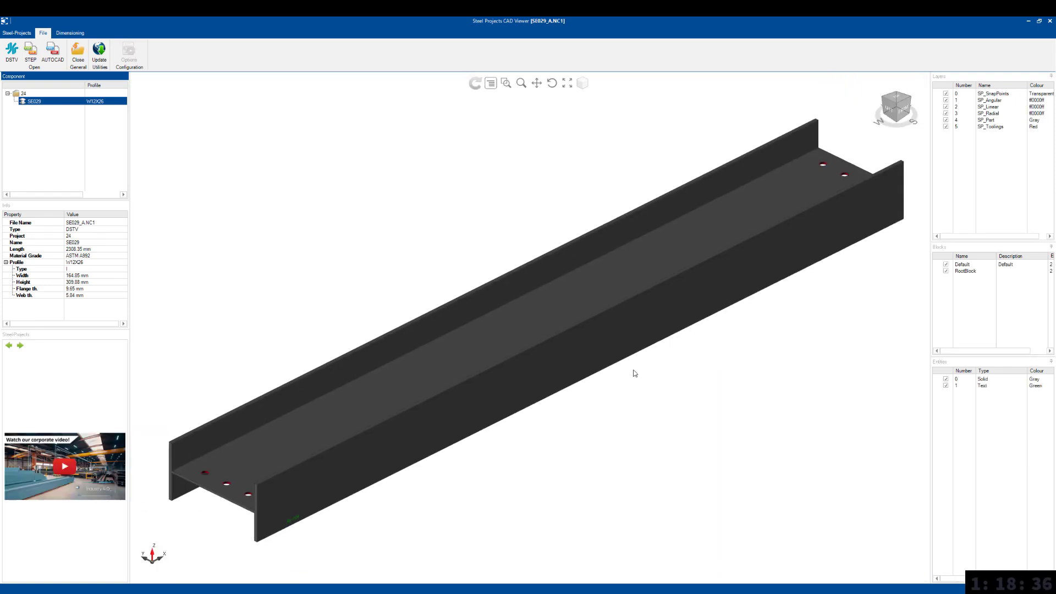
click(903, 104)
drag(960, 87, 1055, 20)
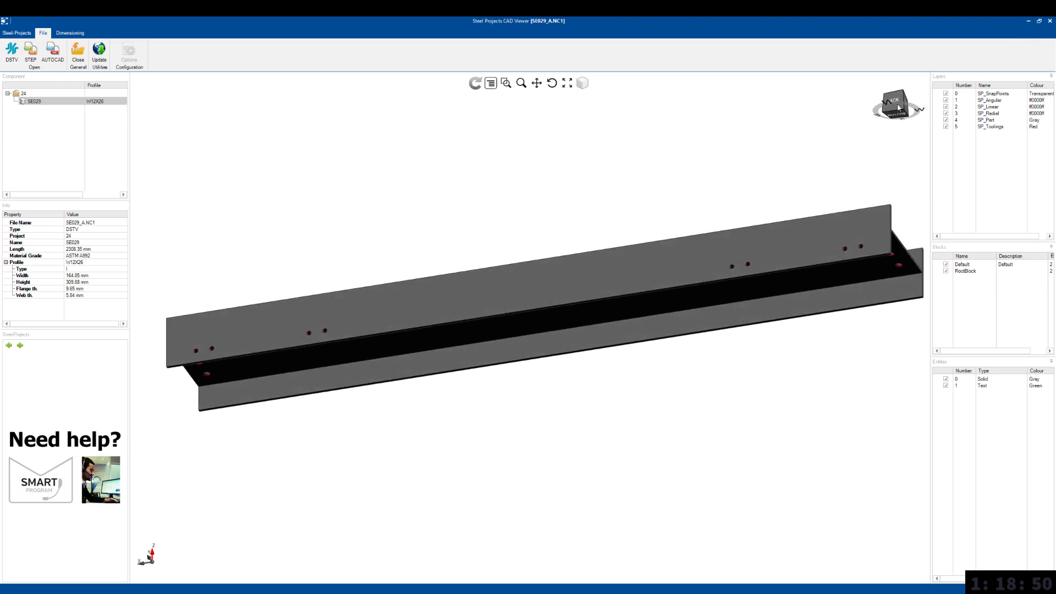
drag(895, 108, 913, 84)
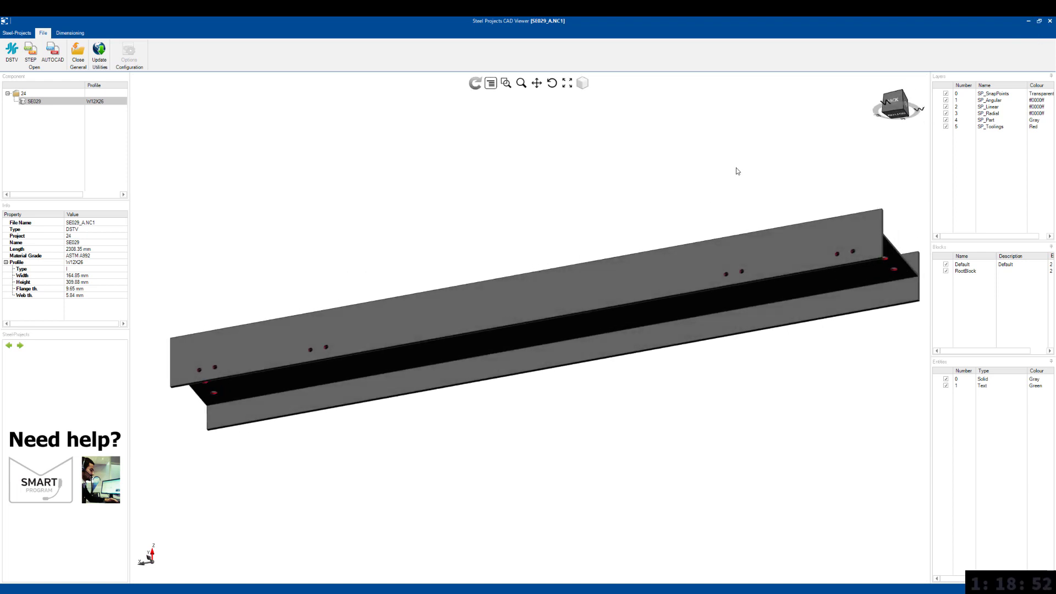
click(1050, 21)
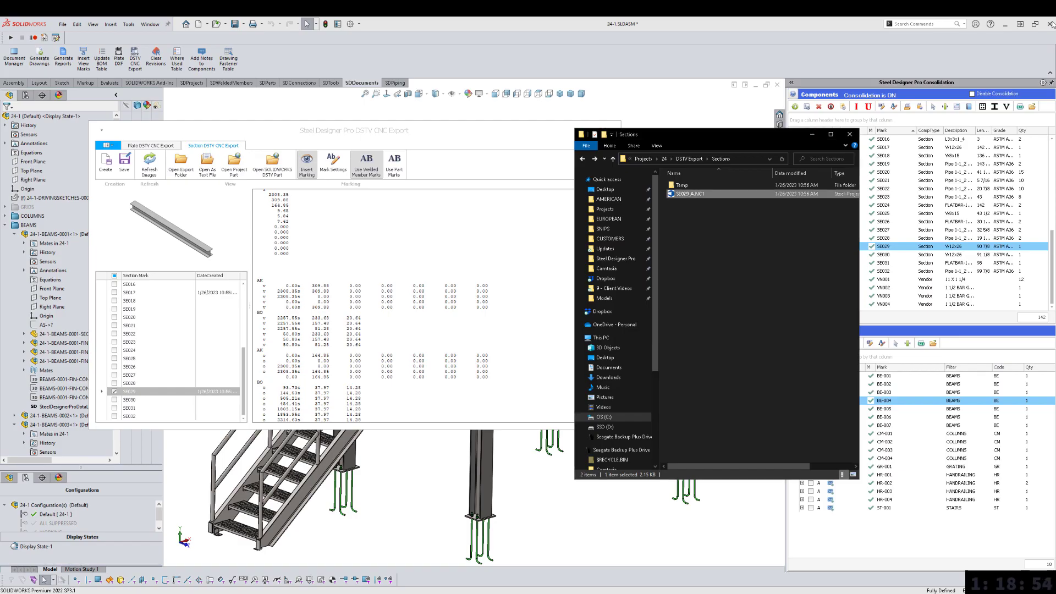
Step: Close the Sections folder, review the start of the SE029 listing, and close the DSTV CNC Export window
click(850, 135)
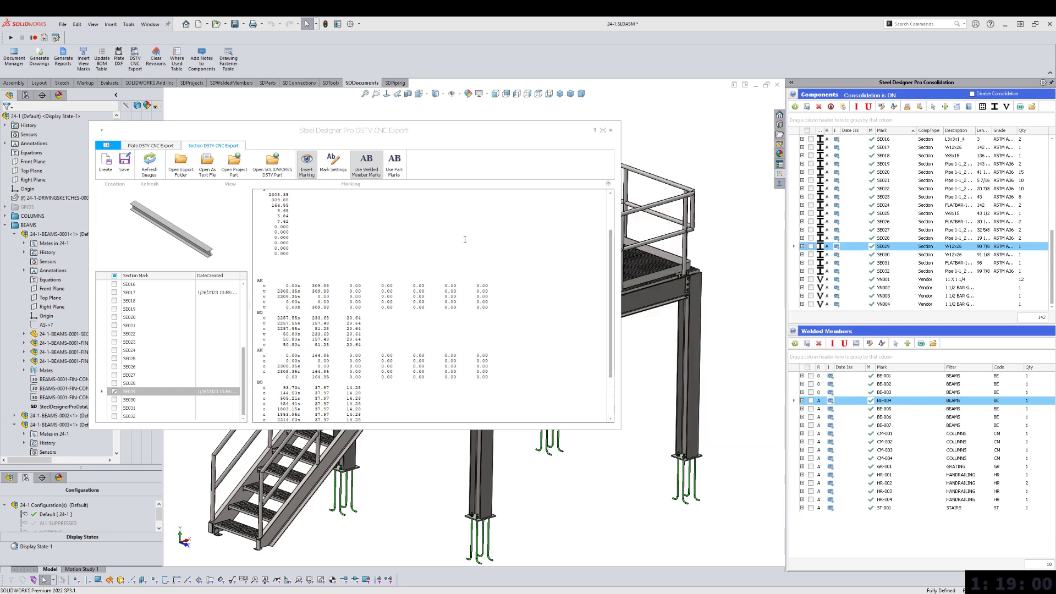
scroll(468, 238, up, 3)
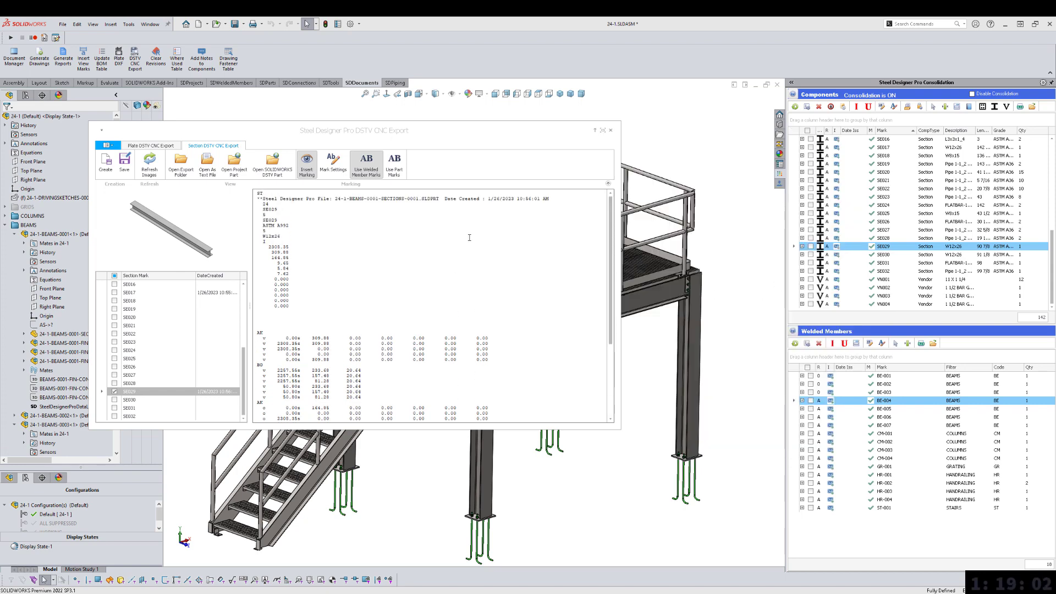
click(611, 130)
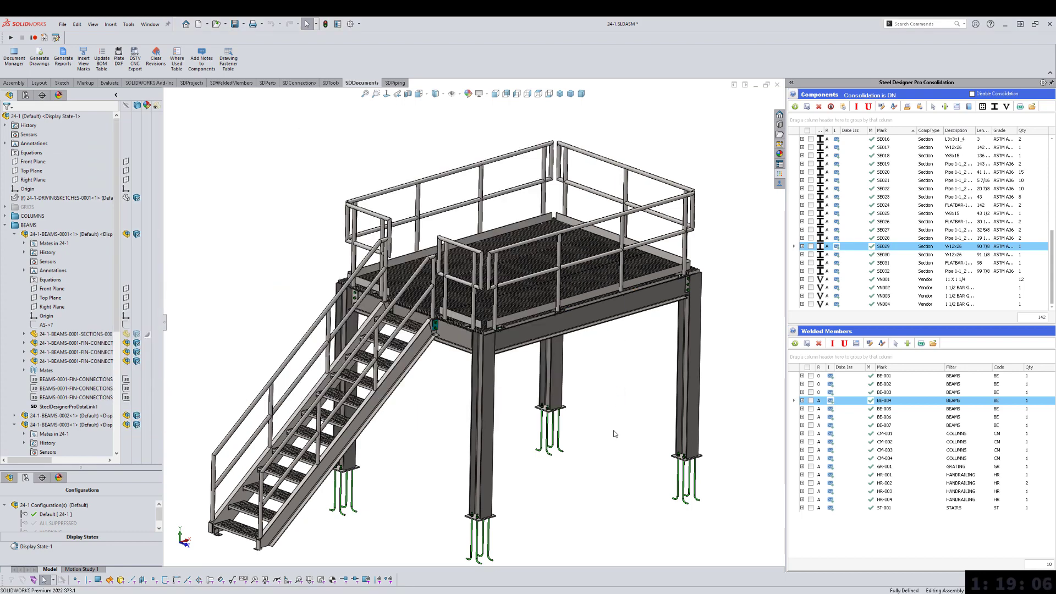